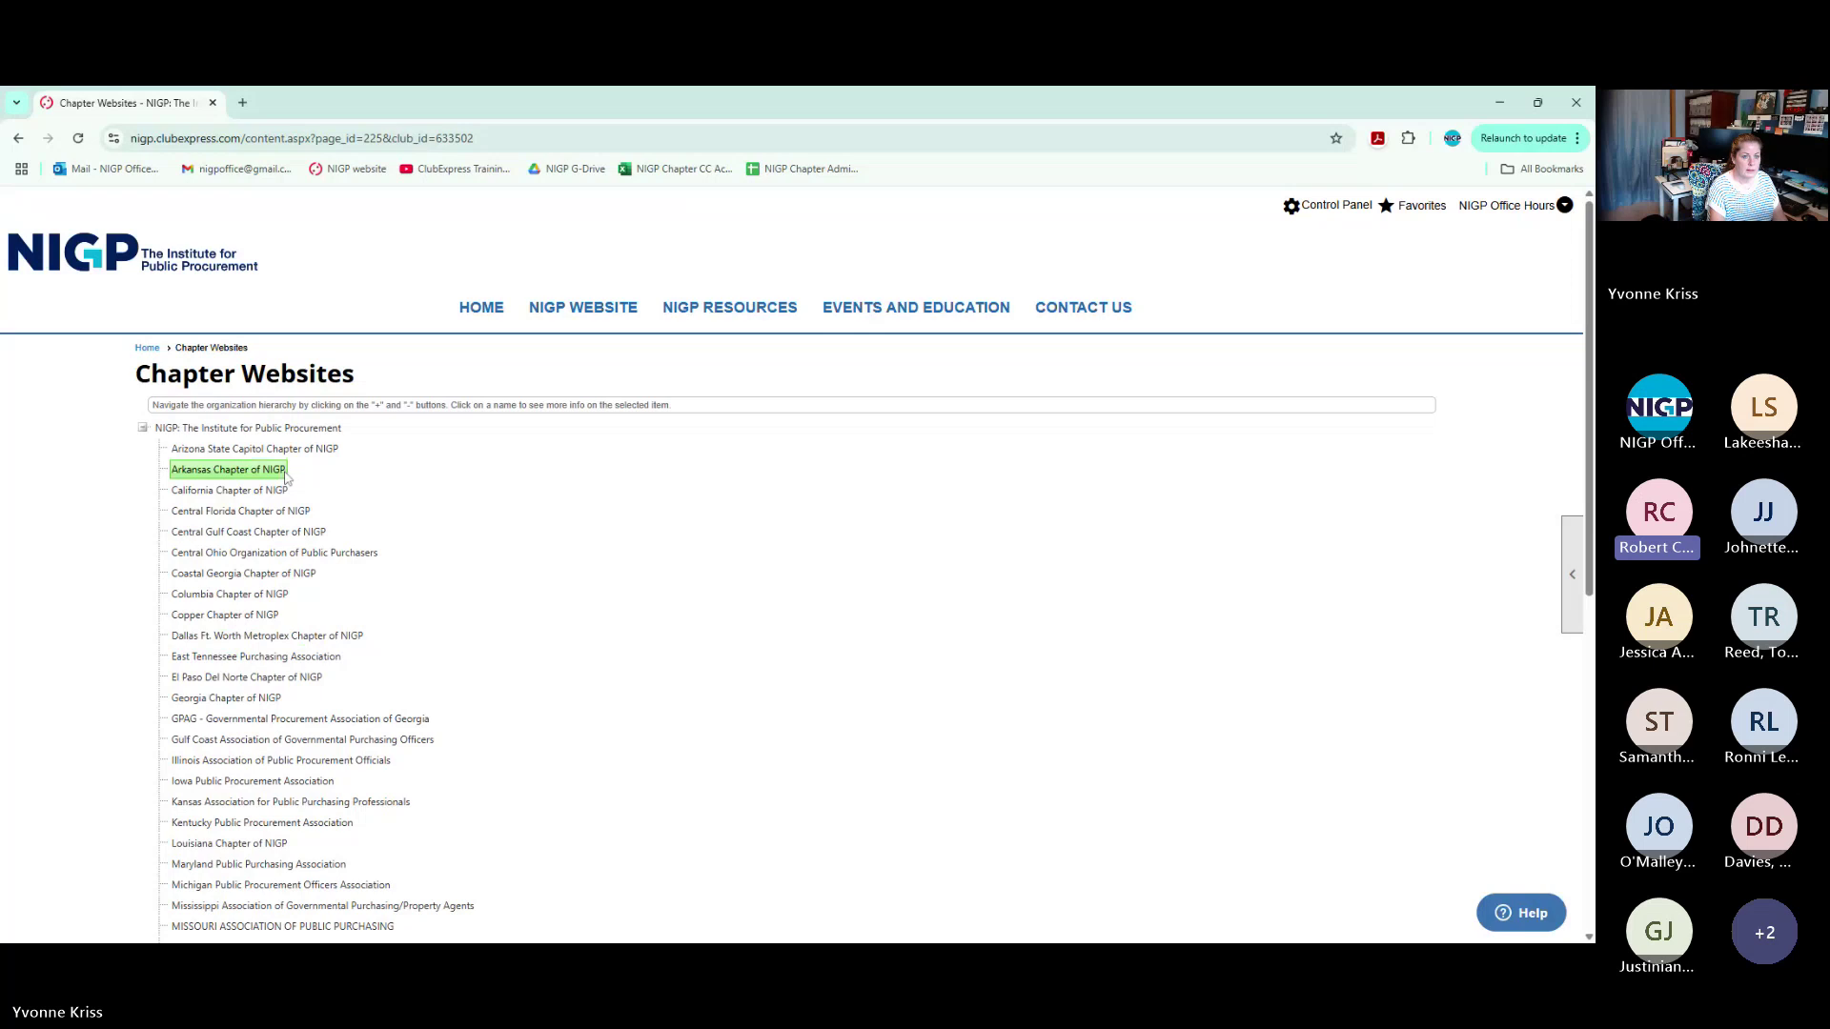
Open the Arizona State Capitol Chapter's website and sign in via Member Login with saved credentials
left_click(243, 102)
left_click(97, 110)
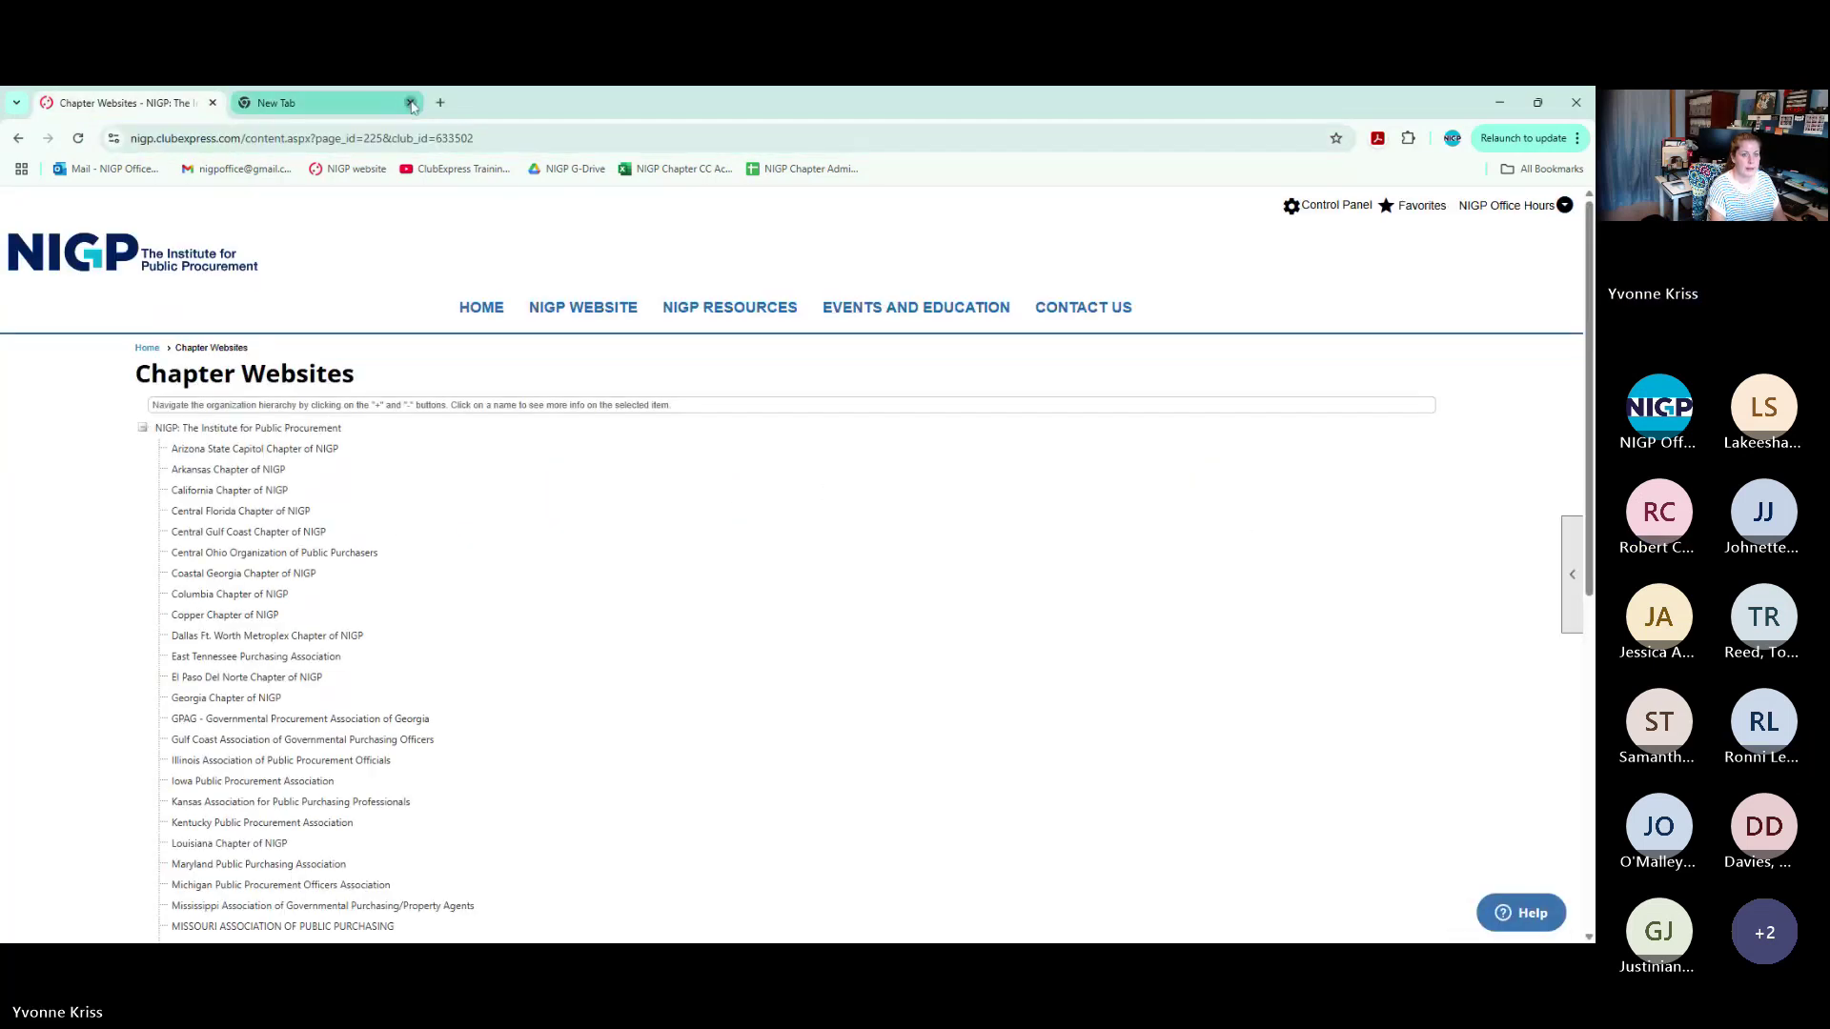
left_click(410, 102)
left_click(265, 452)
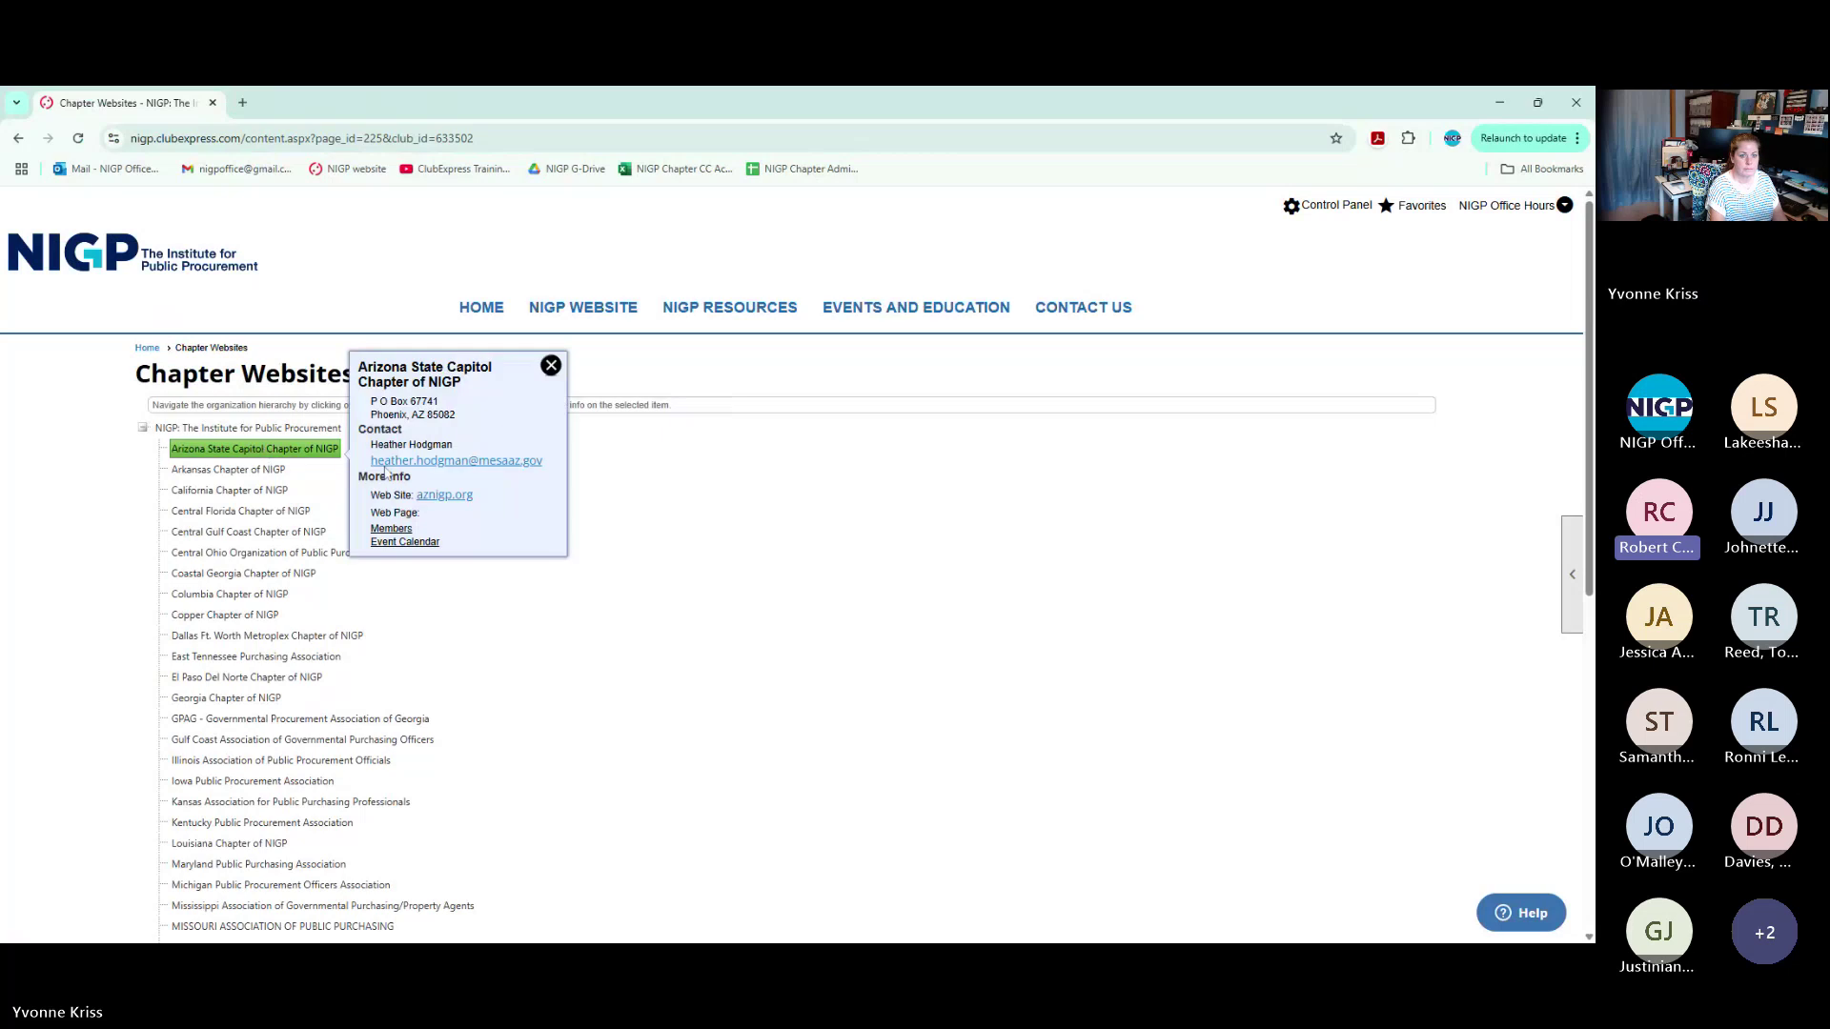
left_click(444, 497)
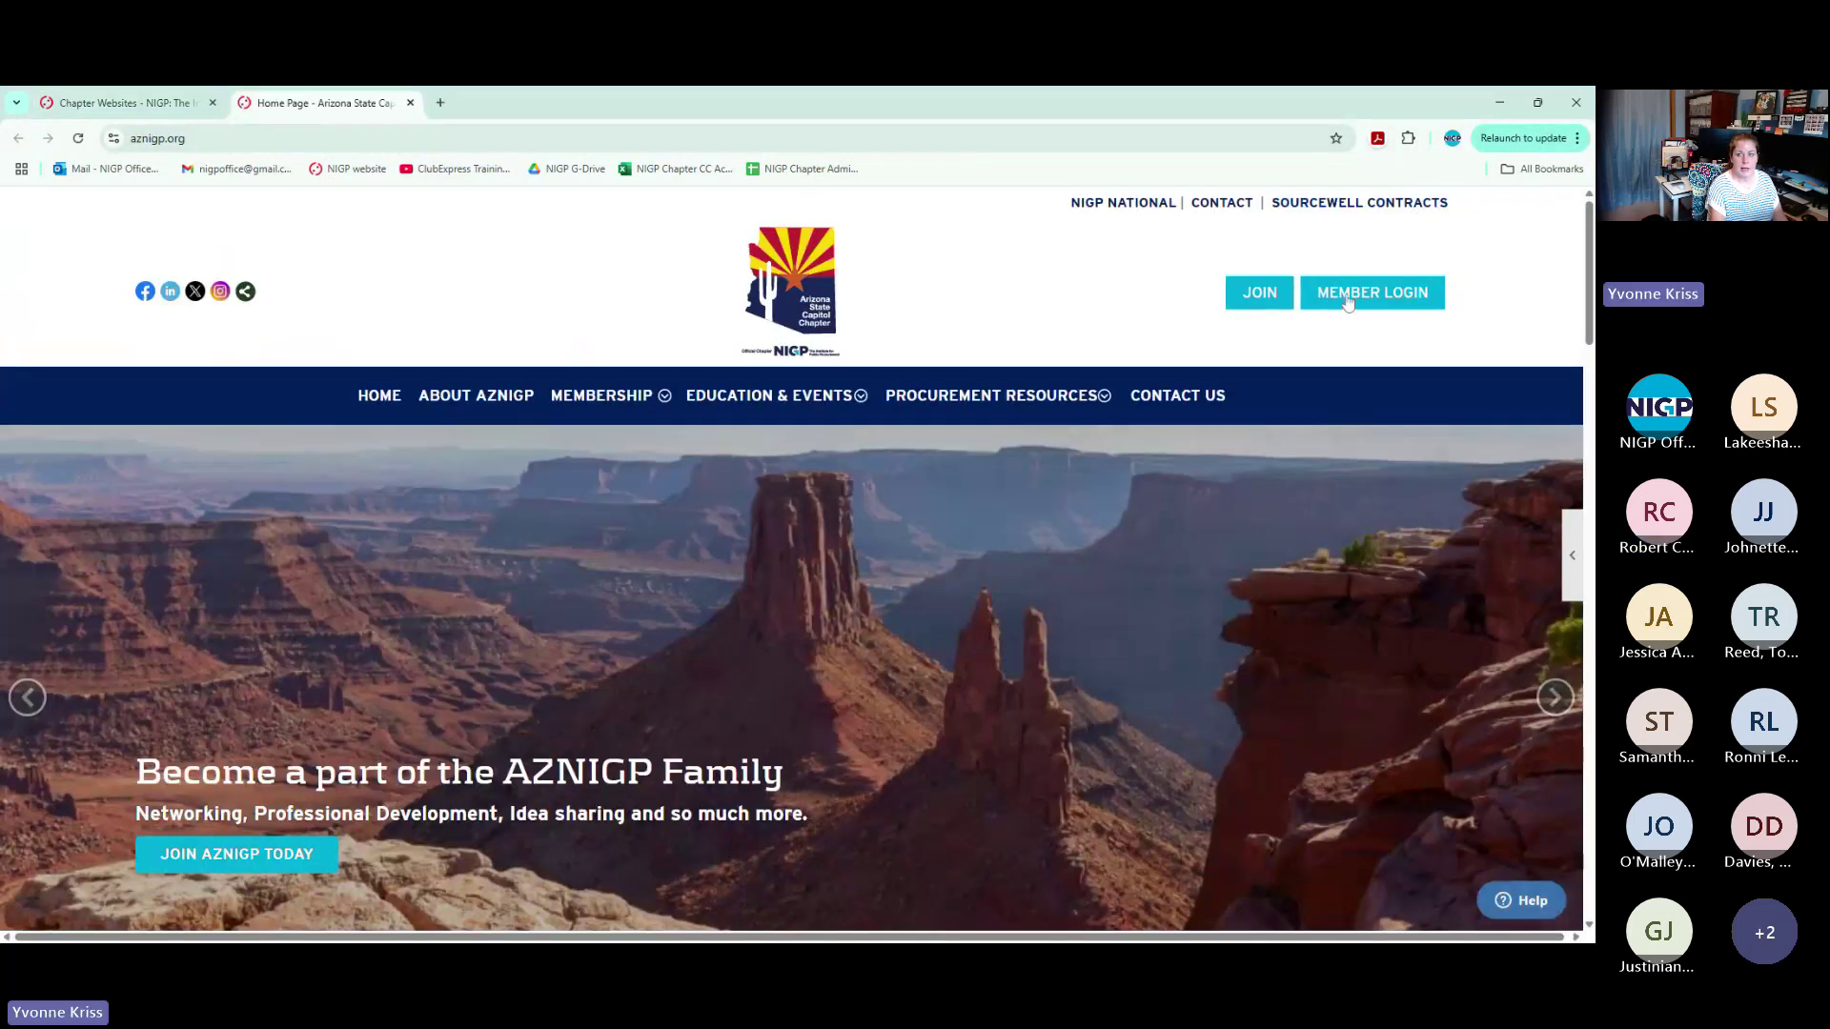
left_click(1347, 301)
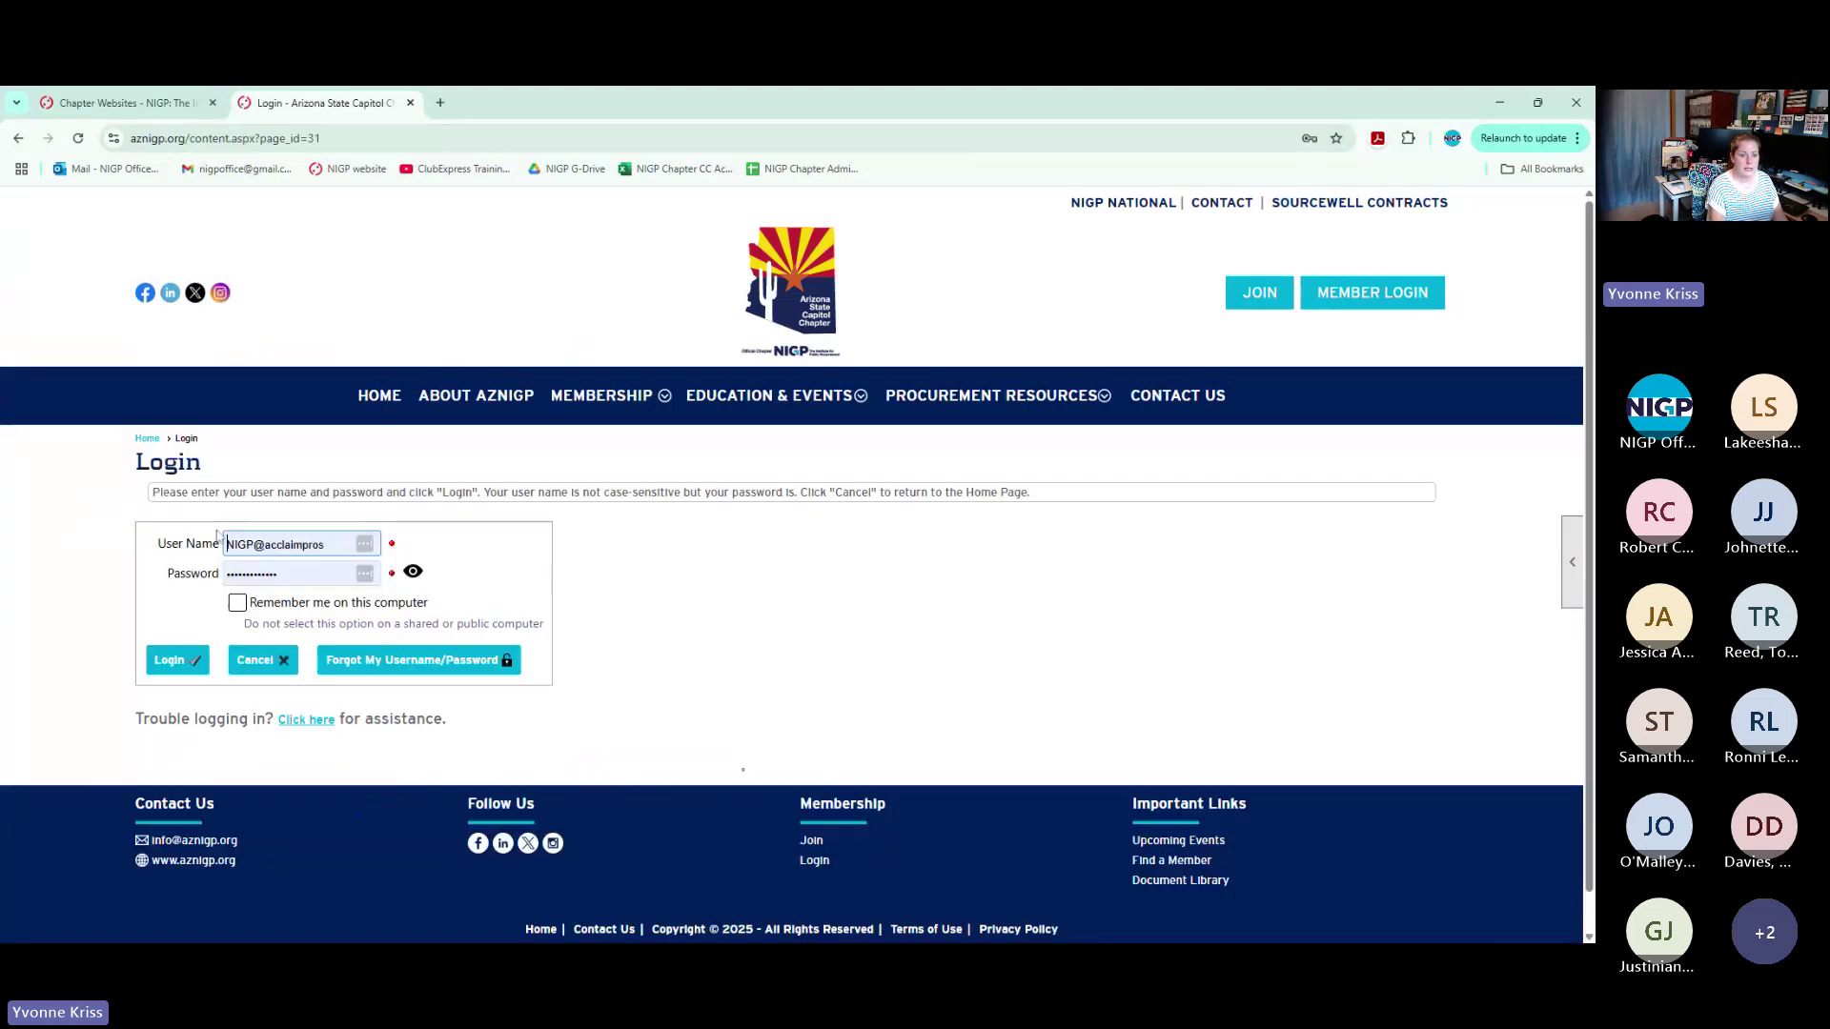
left_click(170, 660)
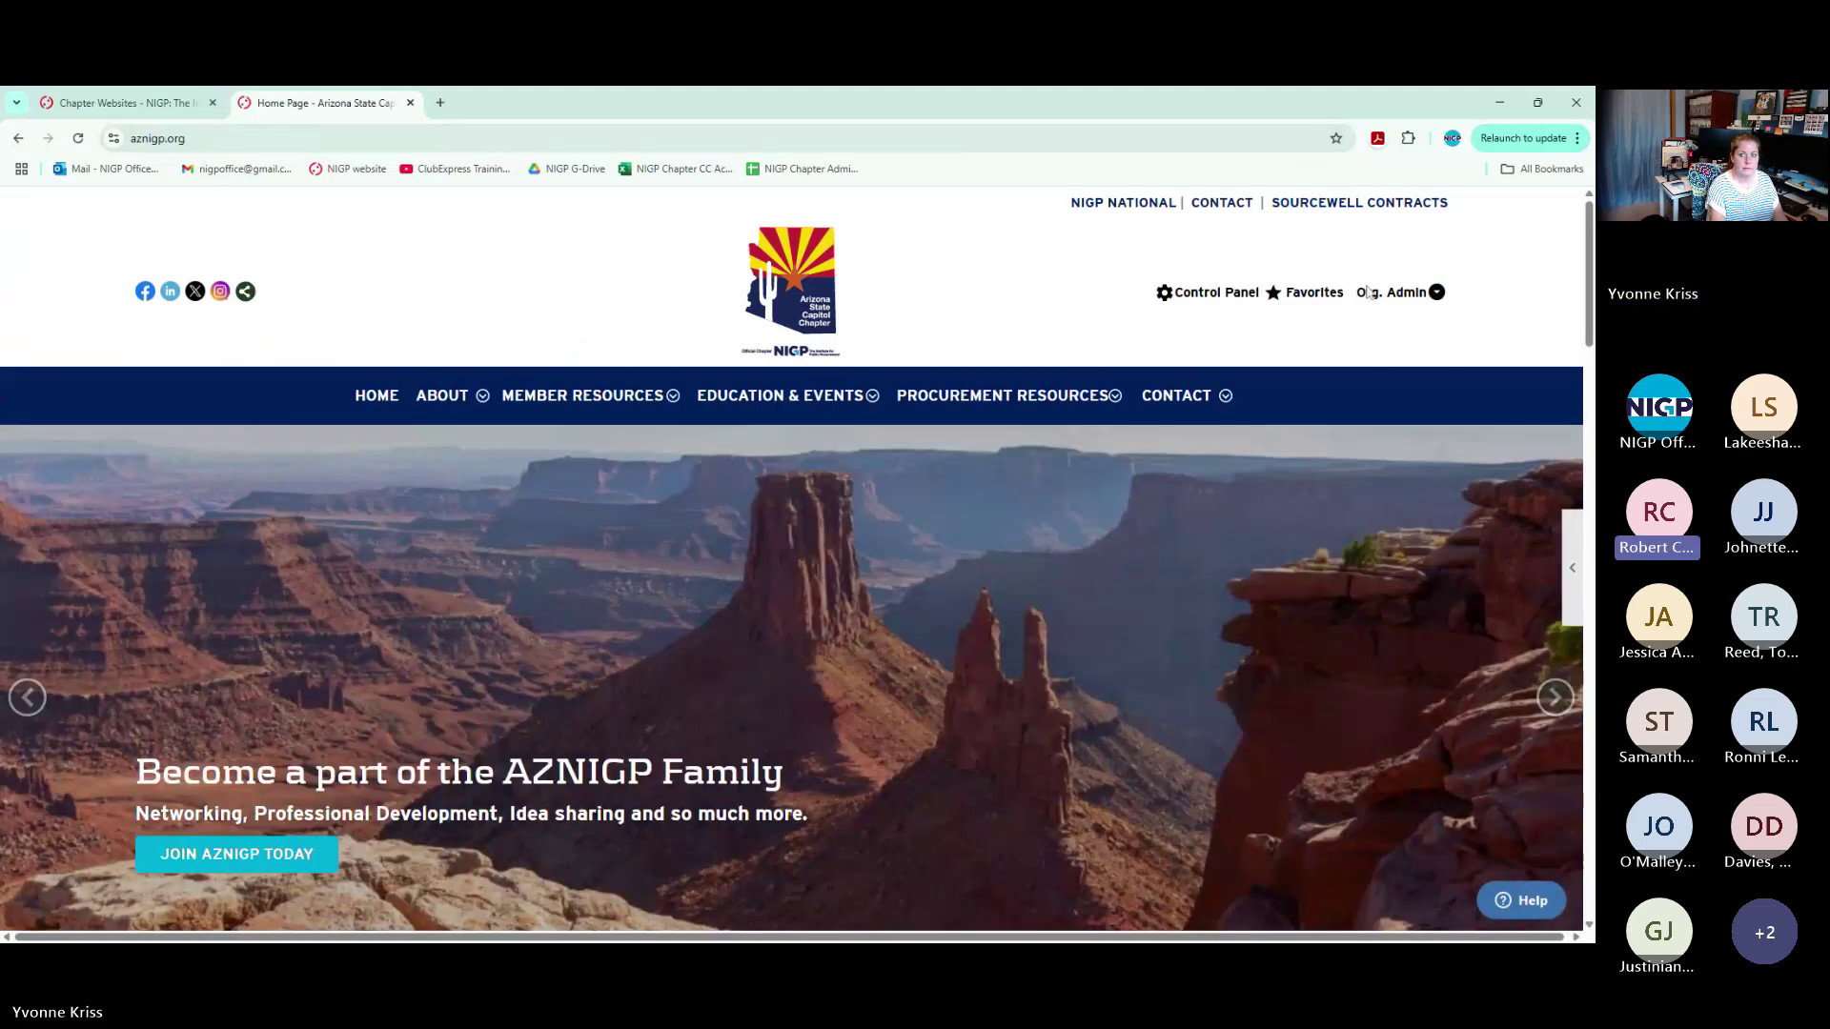
Open the Org. Admin account dropdown on the Arizona chapter site
left_click(1437, 292)
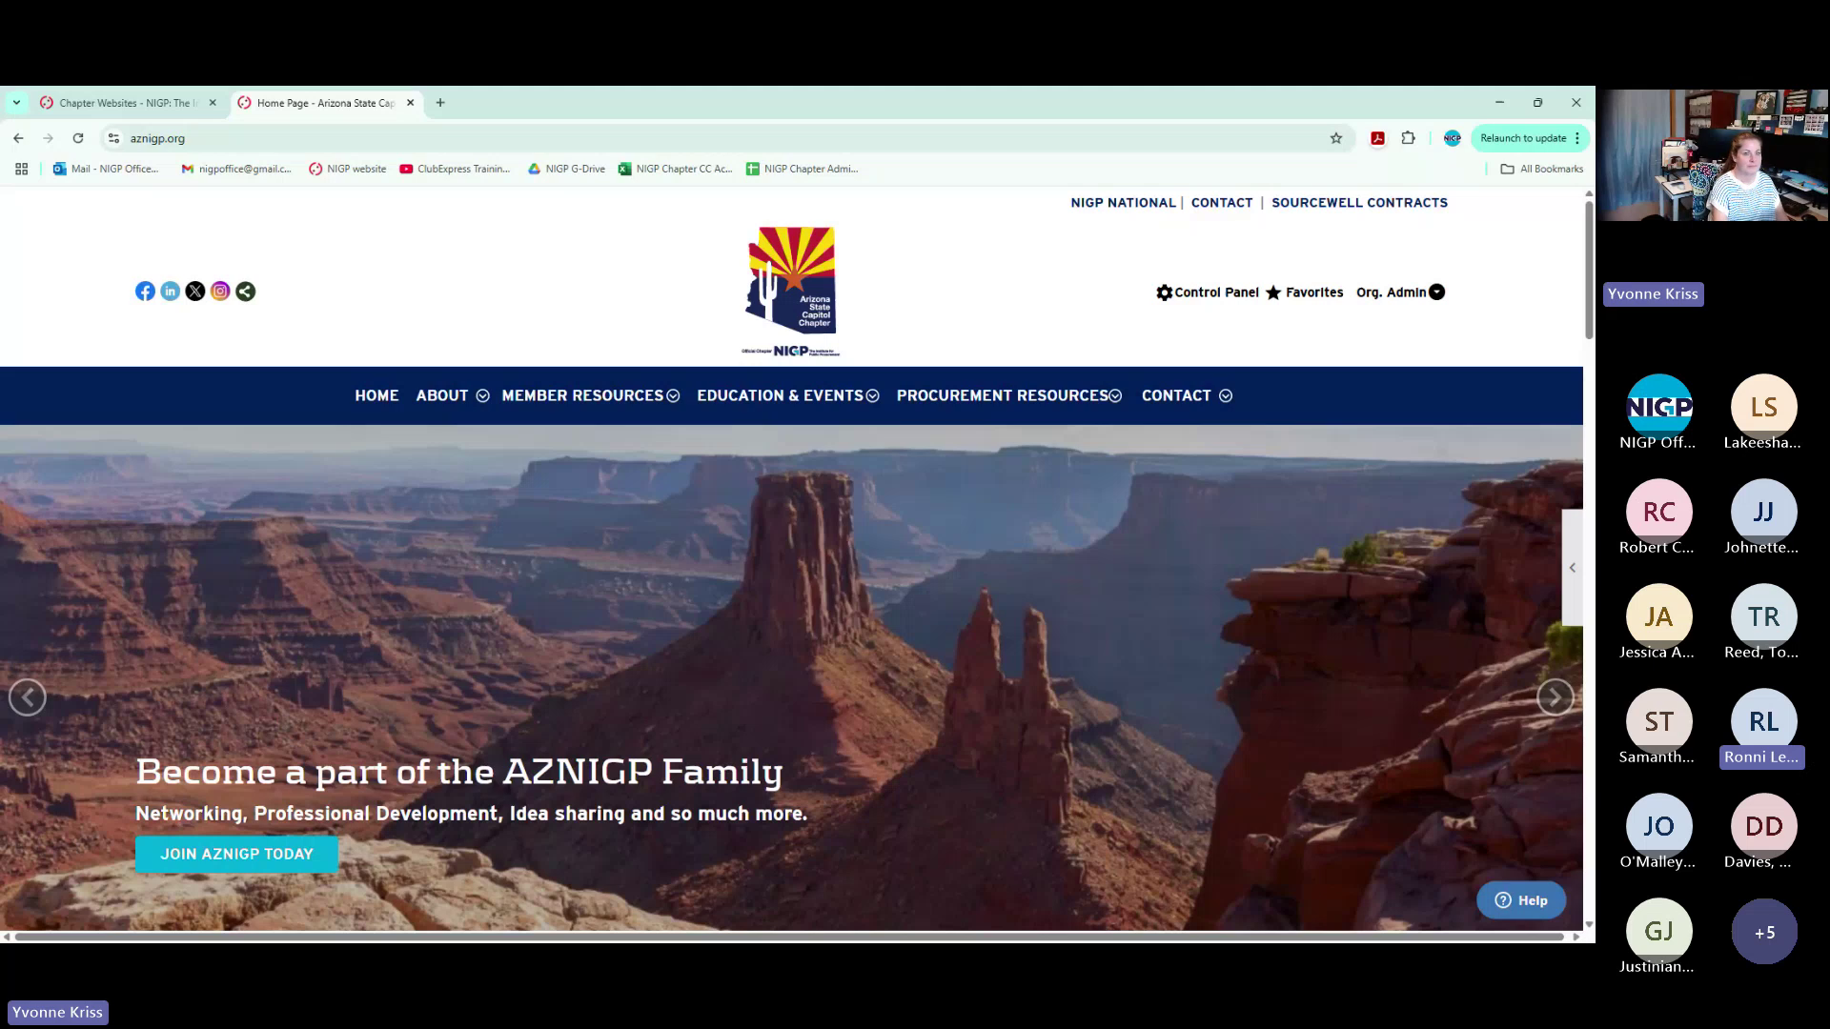
Close the Arizona site and open the Maryland Public Purchasing Association's mppainc.org website
left_click(410, 102)
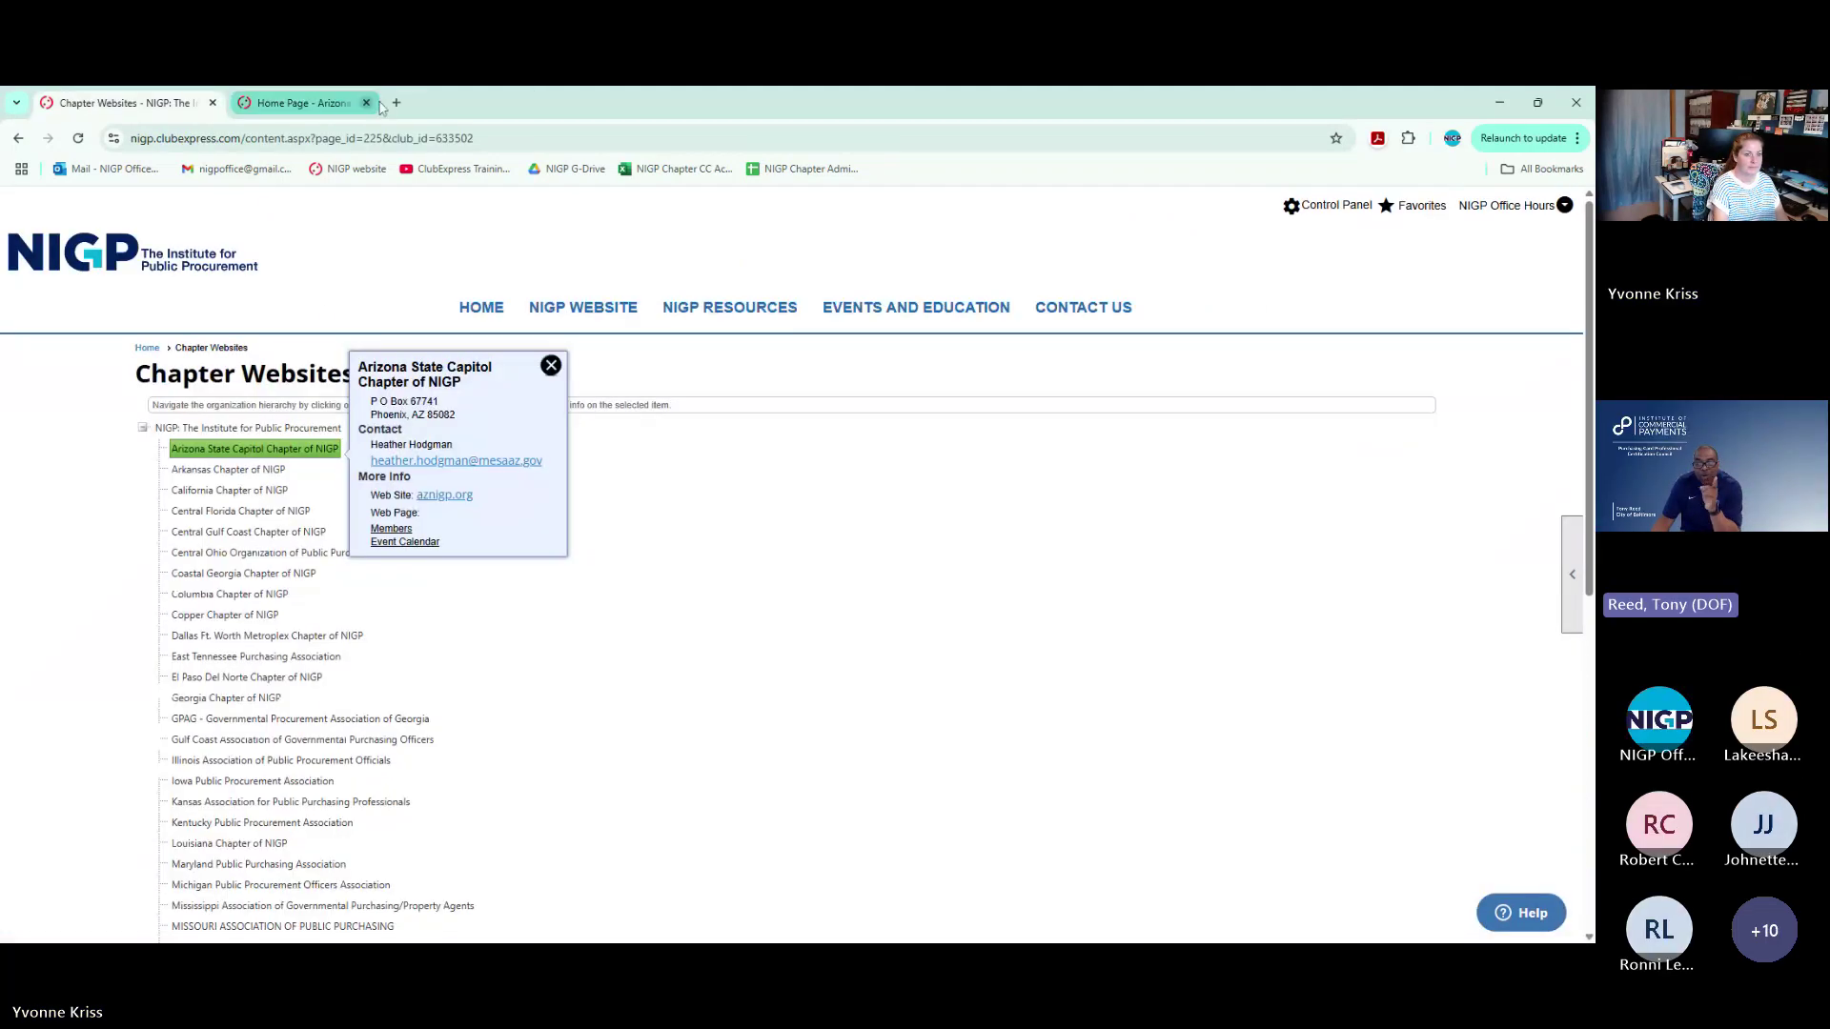
scroll(289, 553, "down", 4)
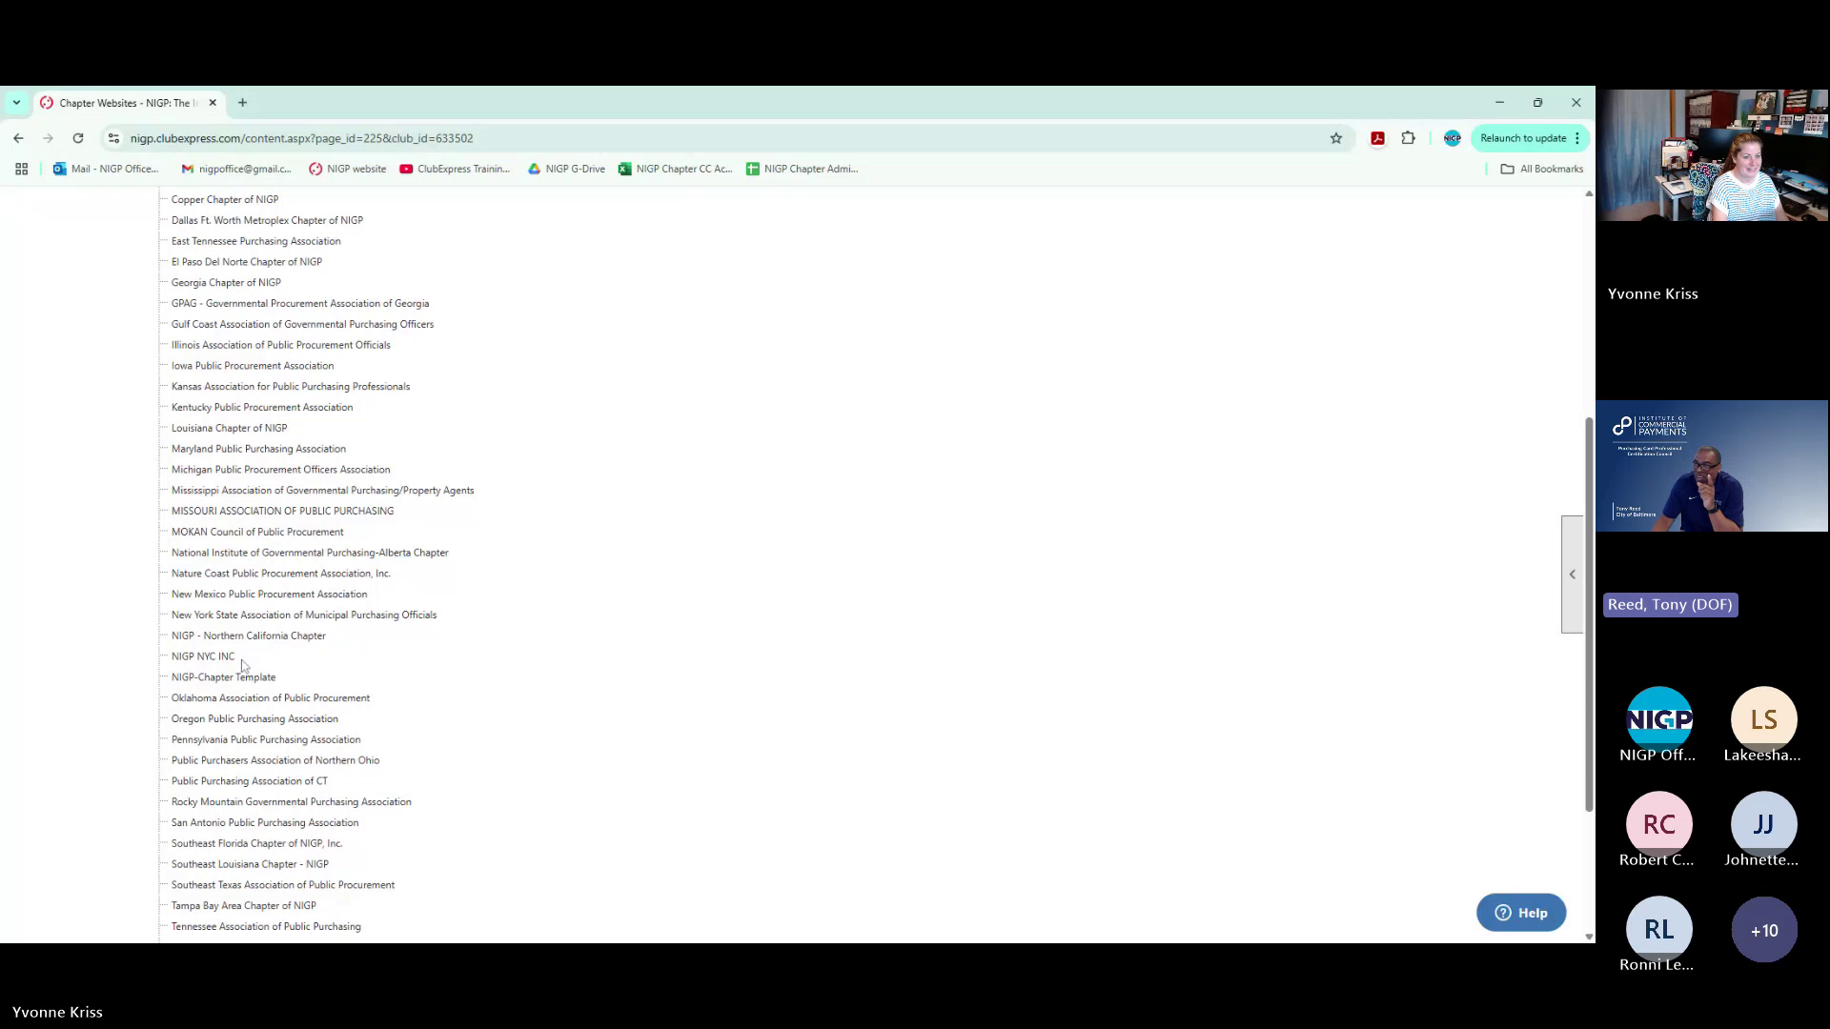
scroll(242, 667, "down", 3)
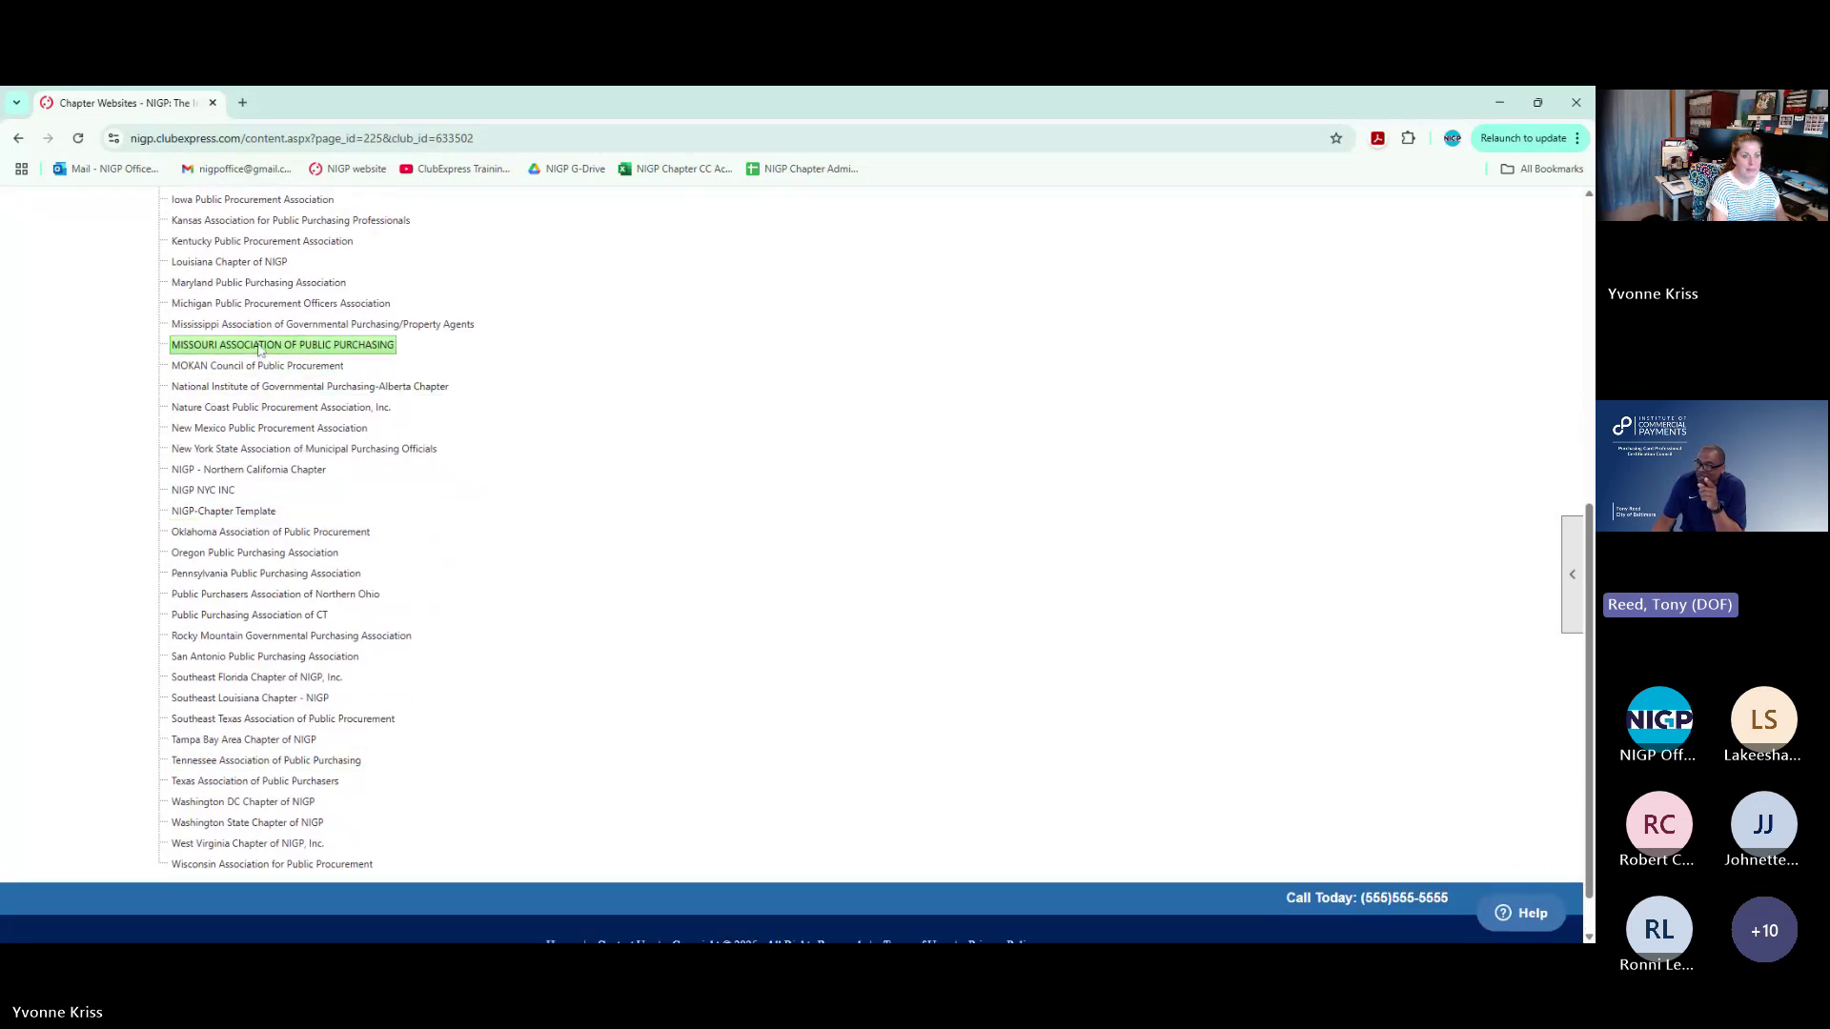
left_click(265, 282)
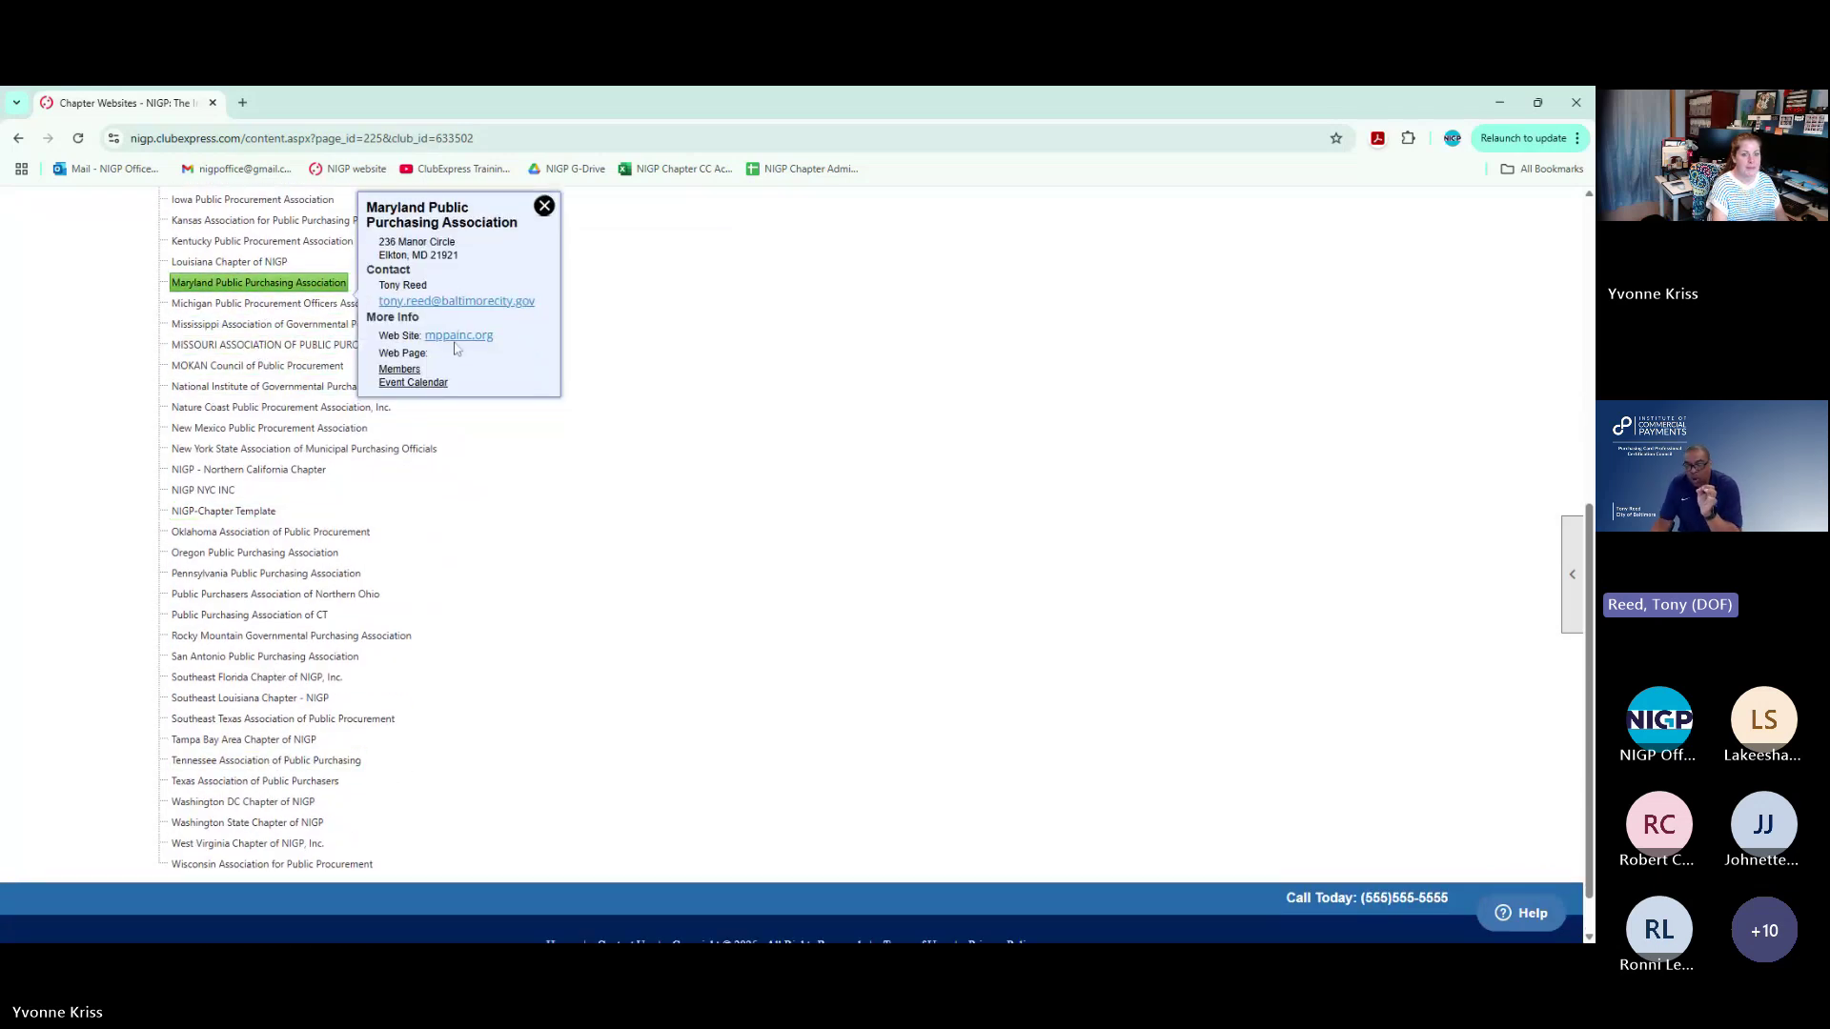
left_click(455, 340)
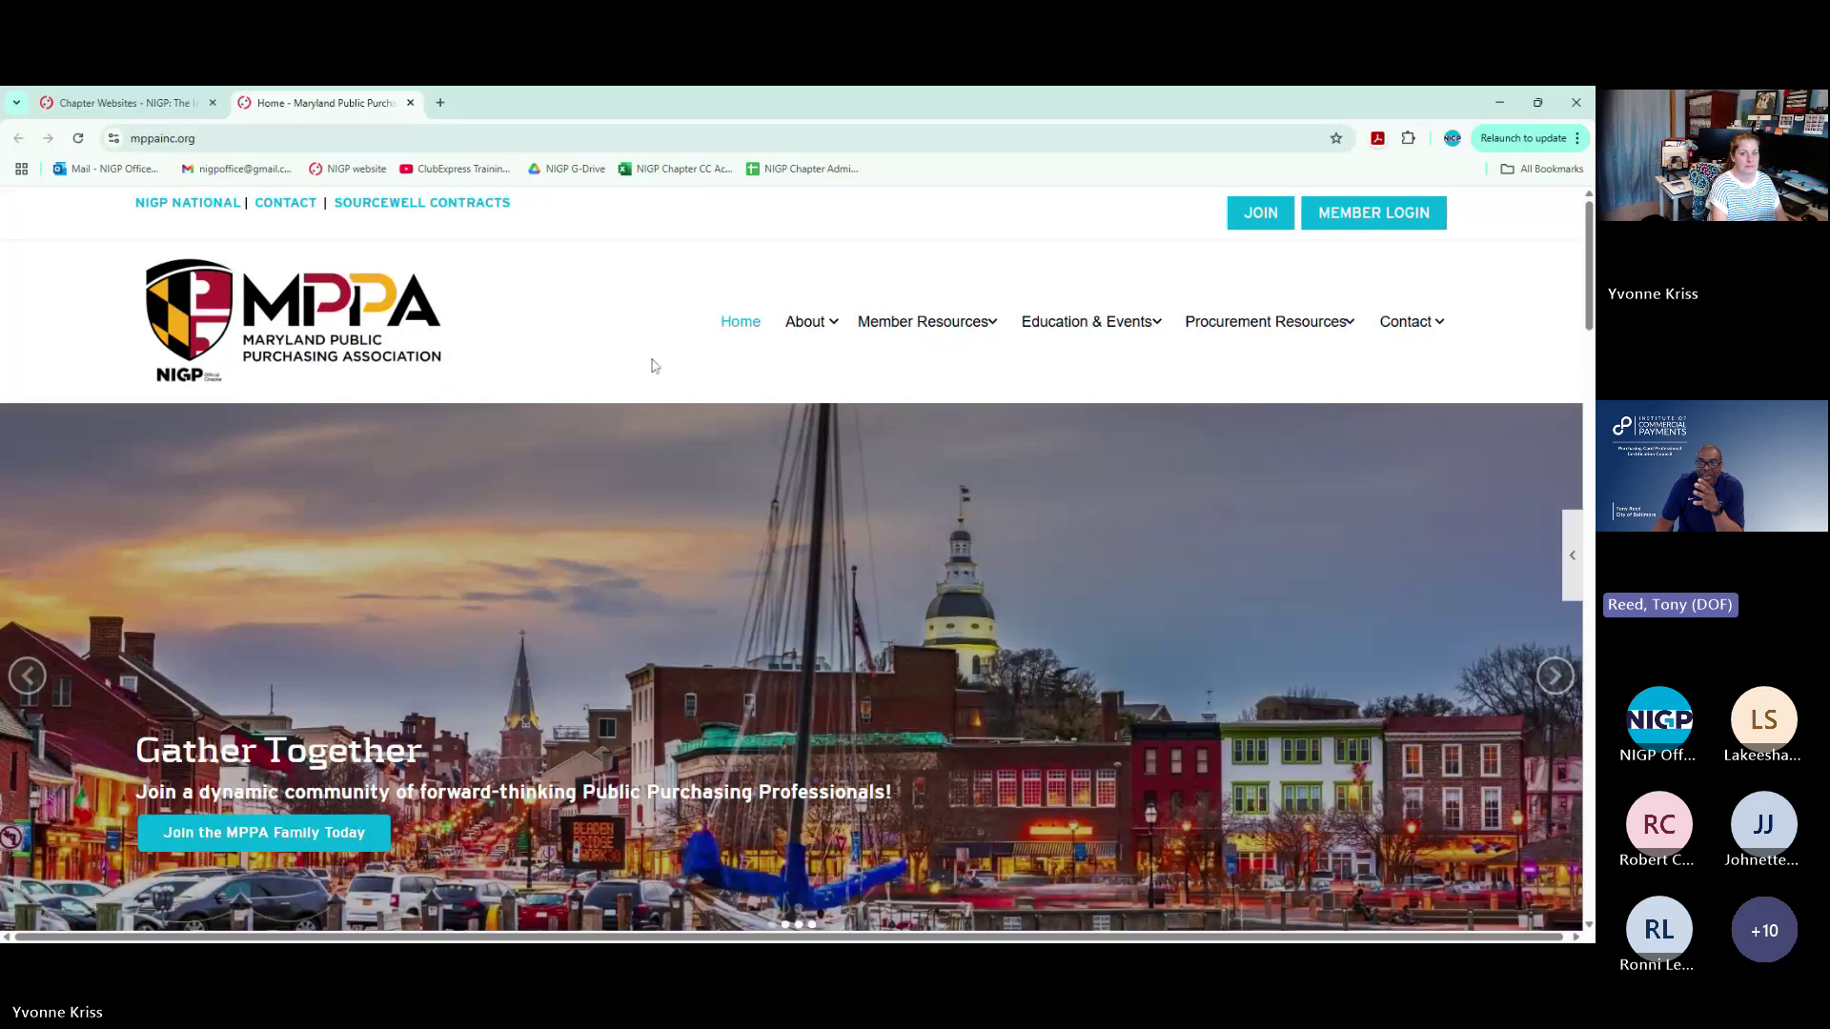
Sign in through Member Login with saved credentials and open the Control Panel
left_click(1372, 214)
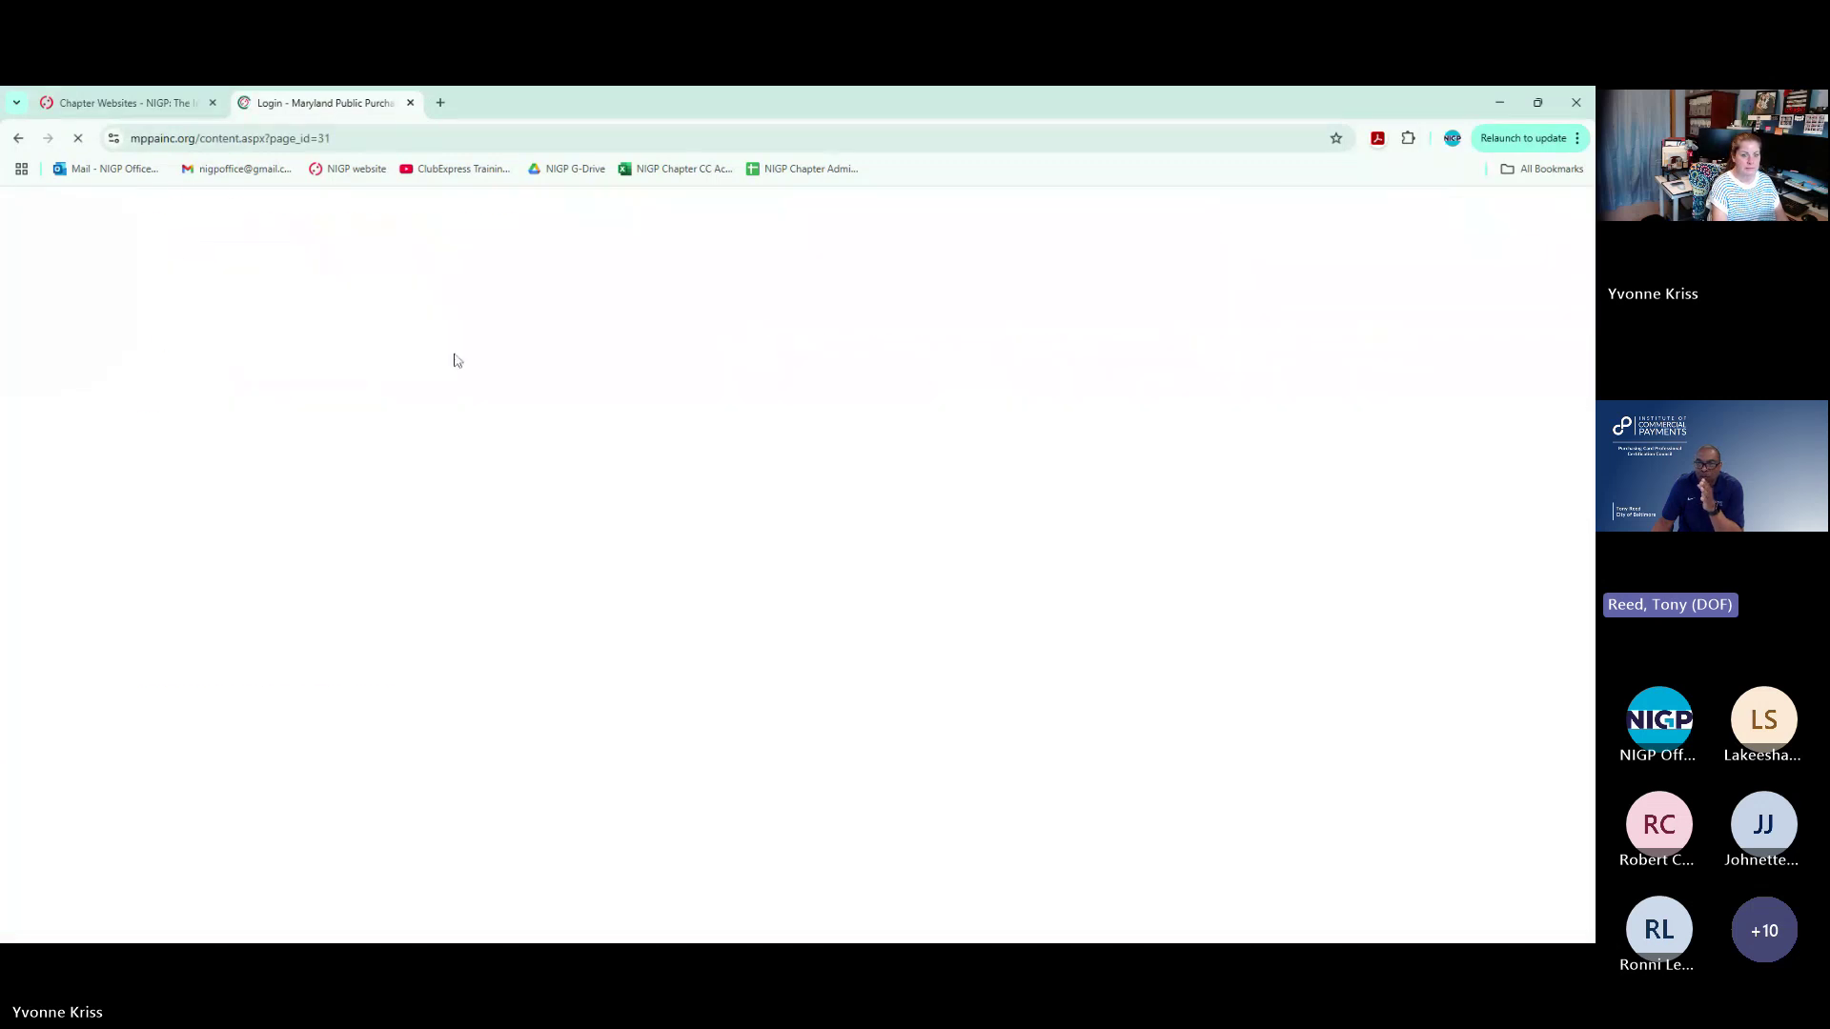
left_click(176, 640)
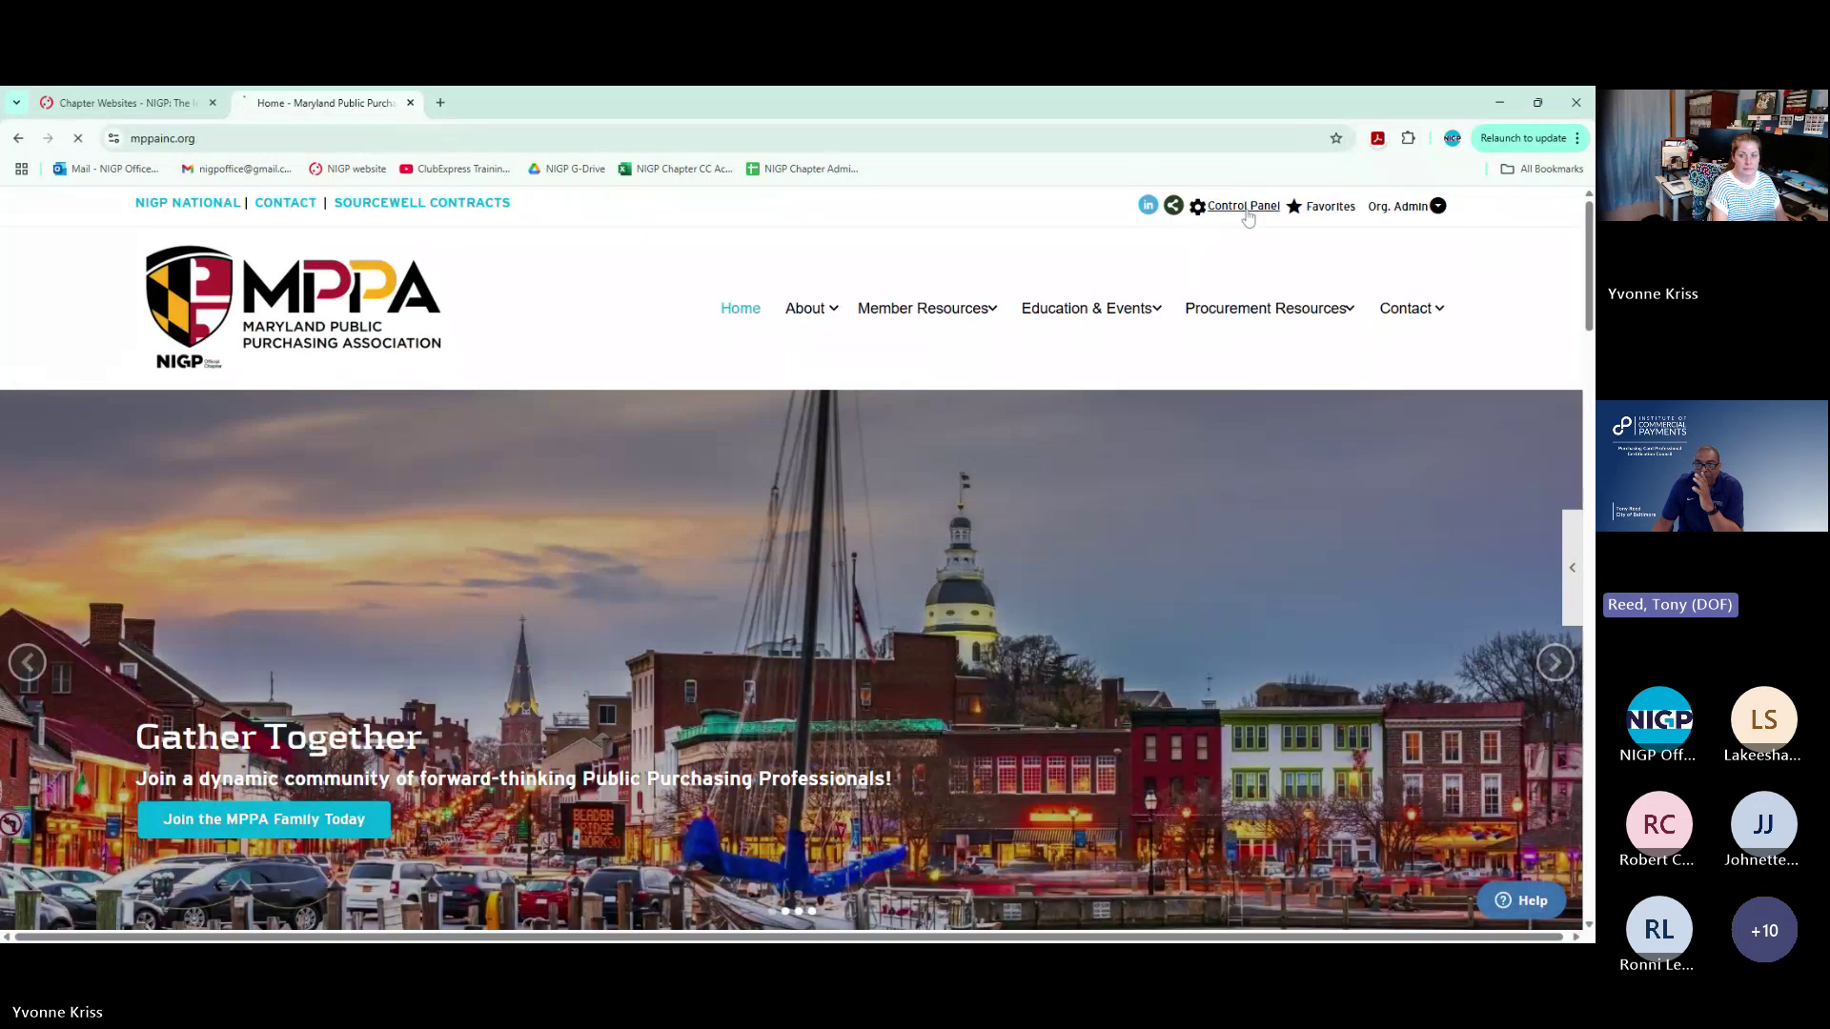
left_click(1244, 206)
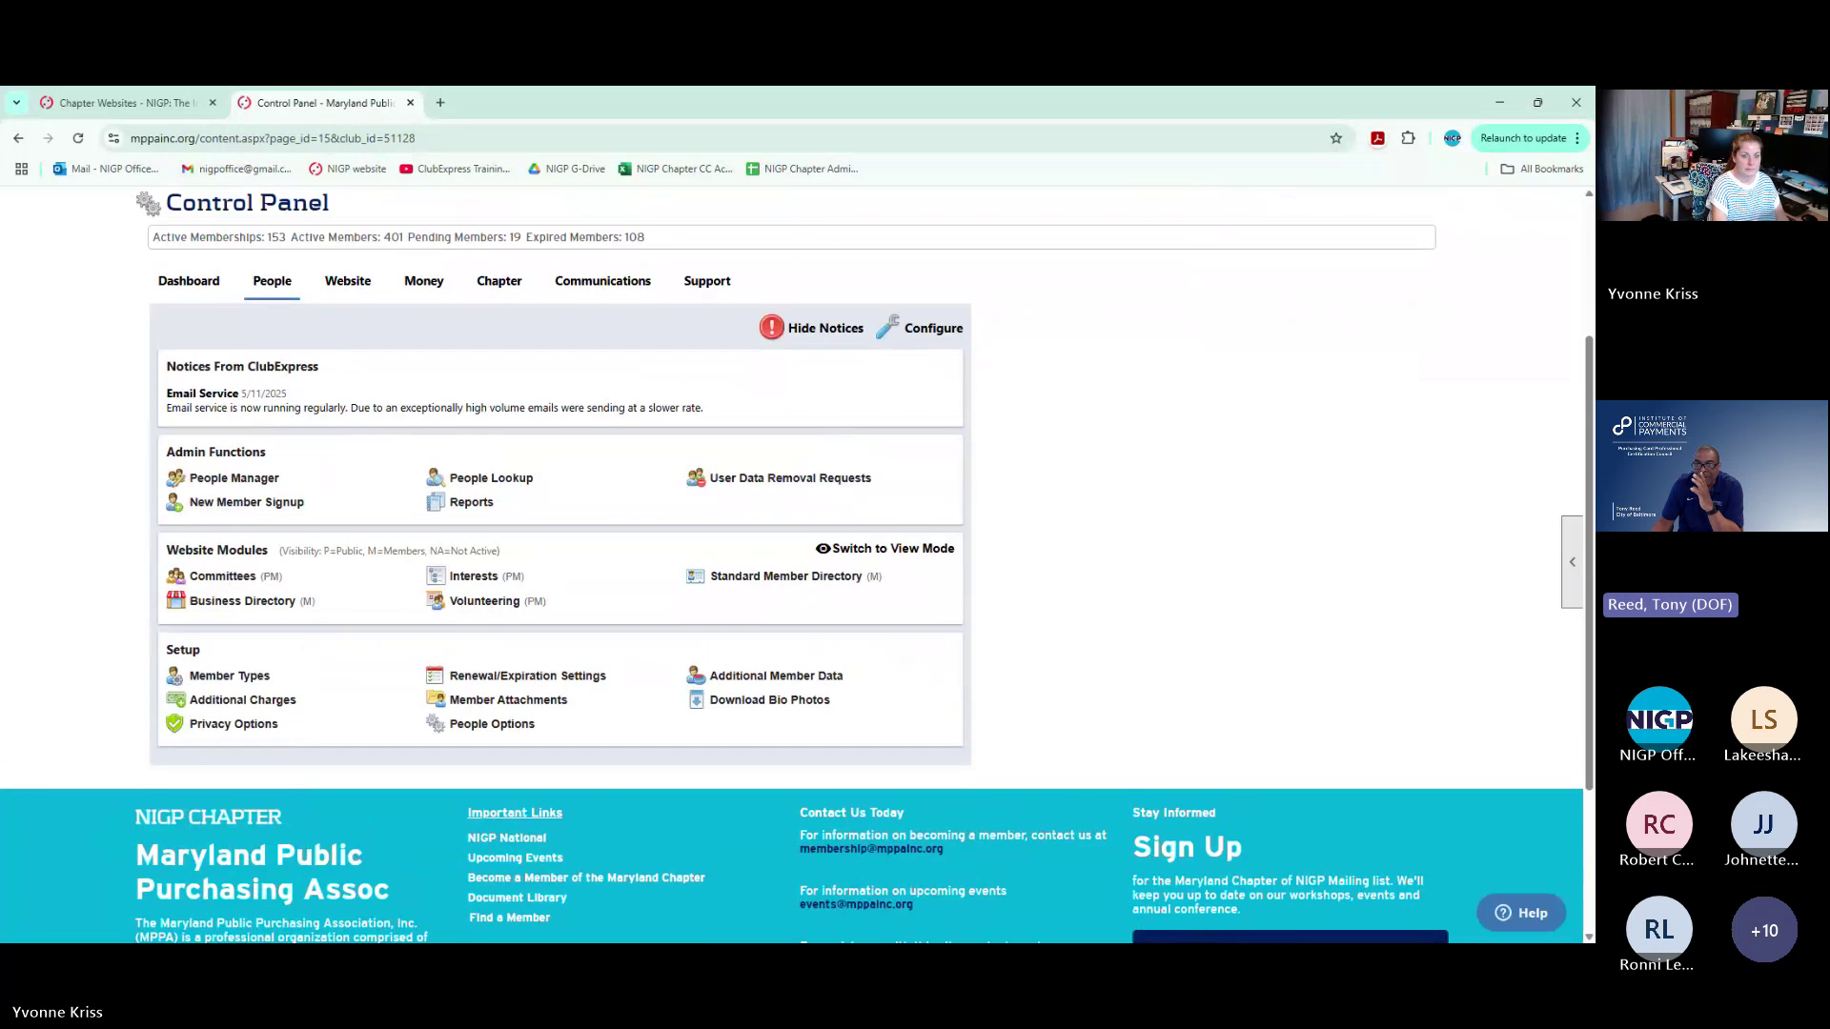
Run a People Manager last-name search over both members and non-members, all statuses, finding 6 people
left_click(234, 478)
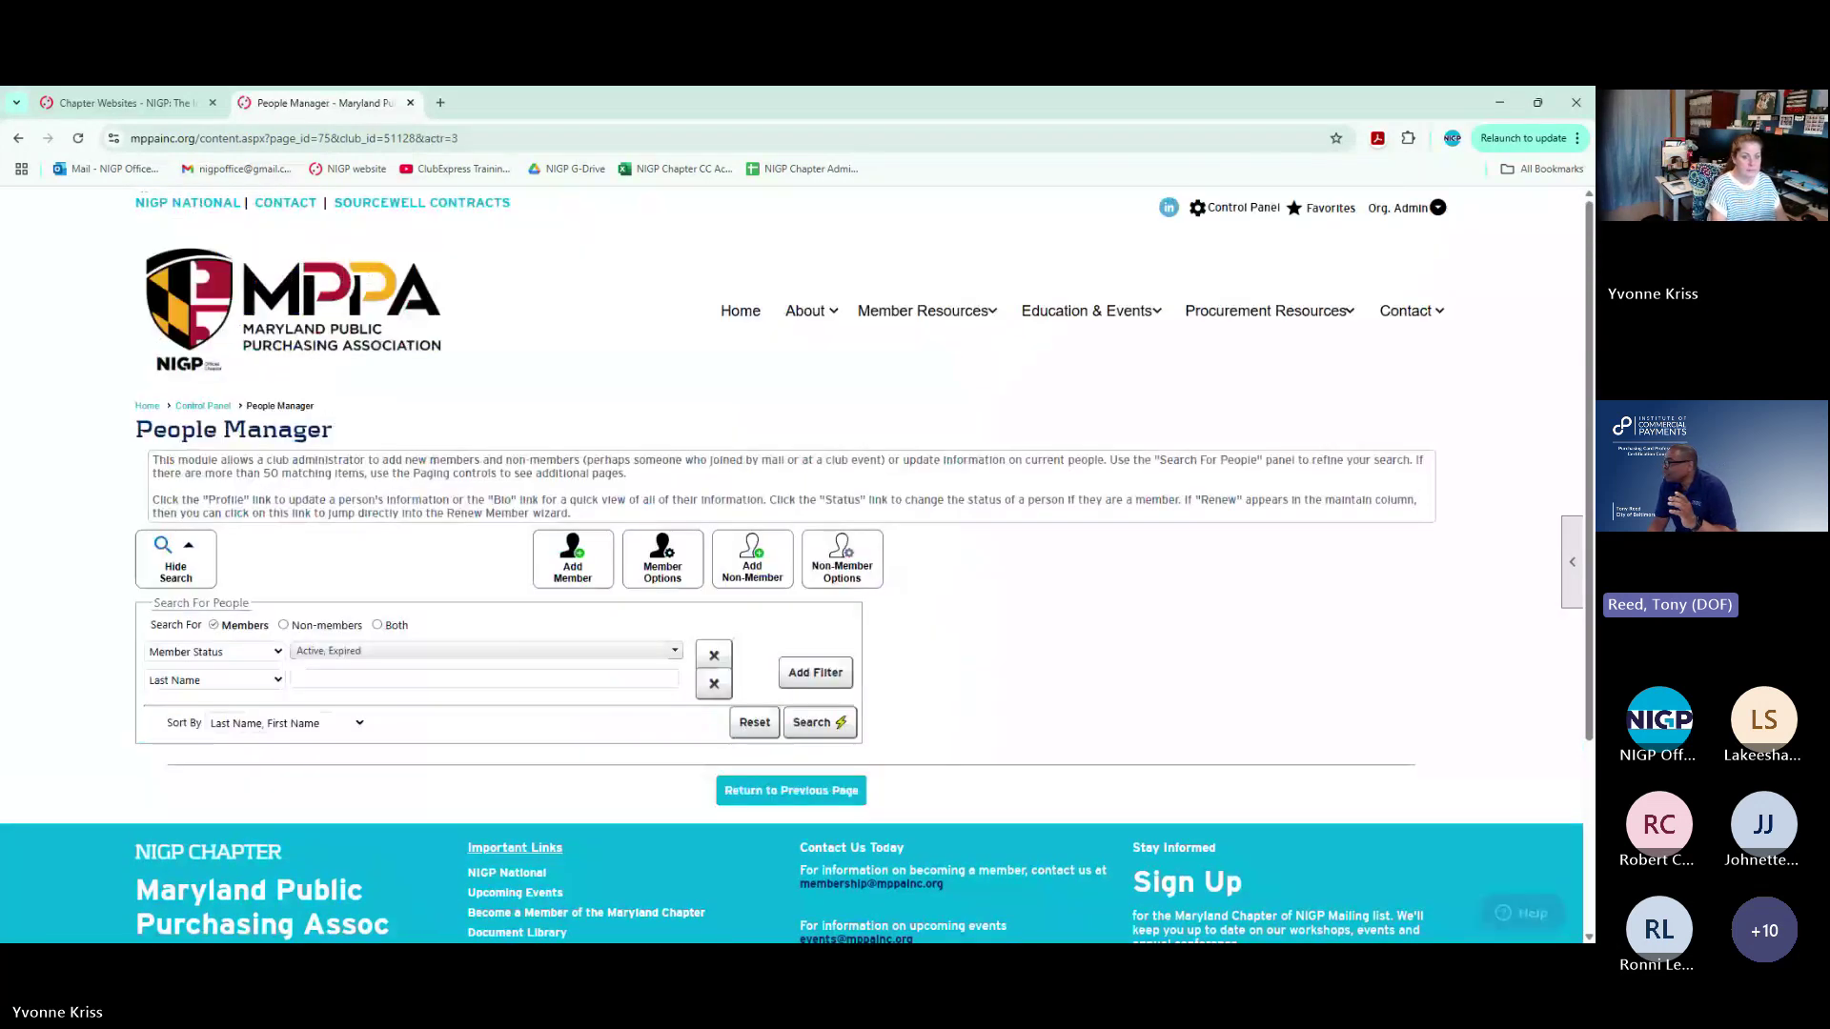
left_click(377, 625)
left_click(381, 651)
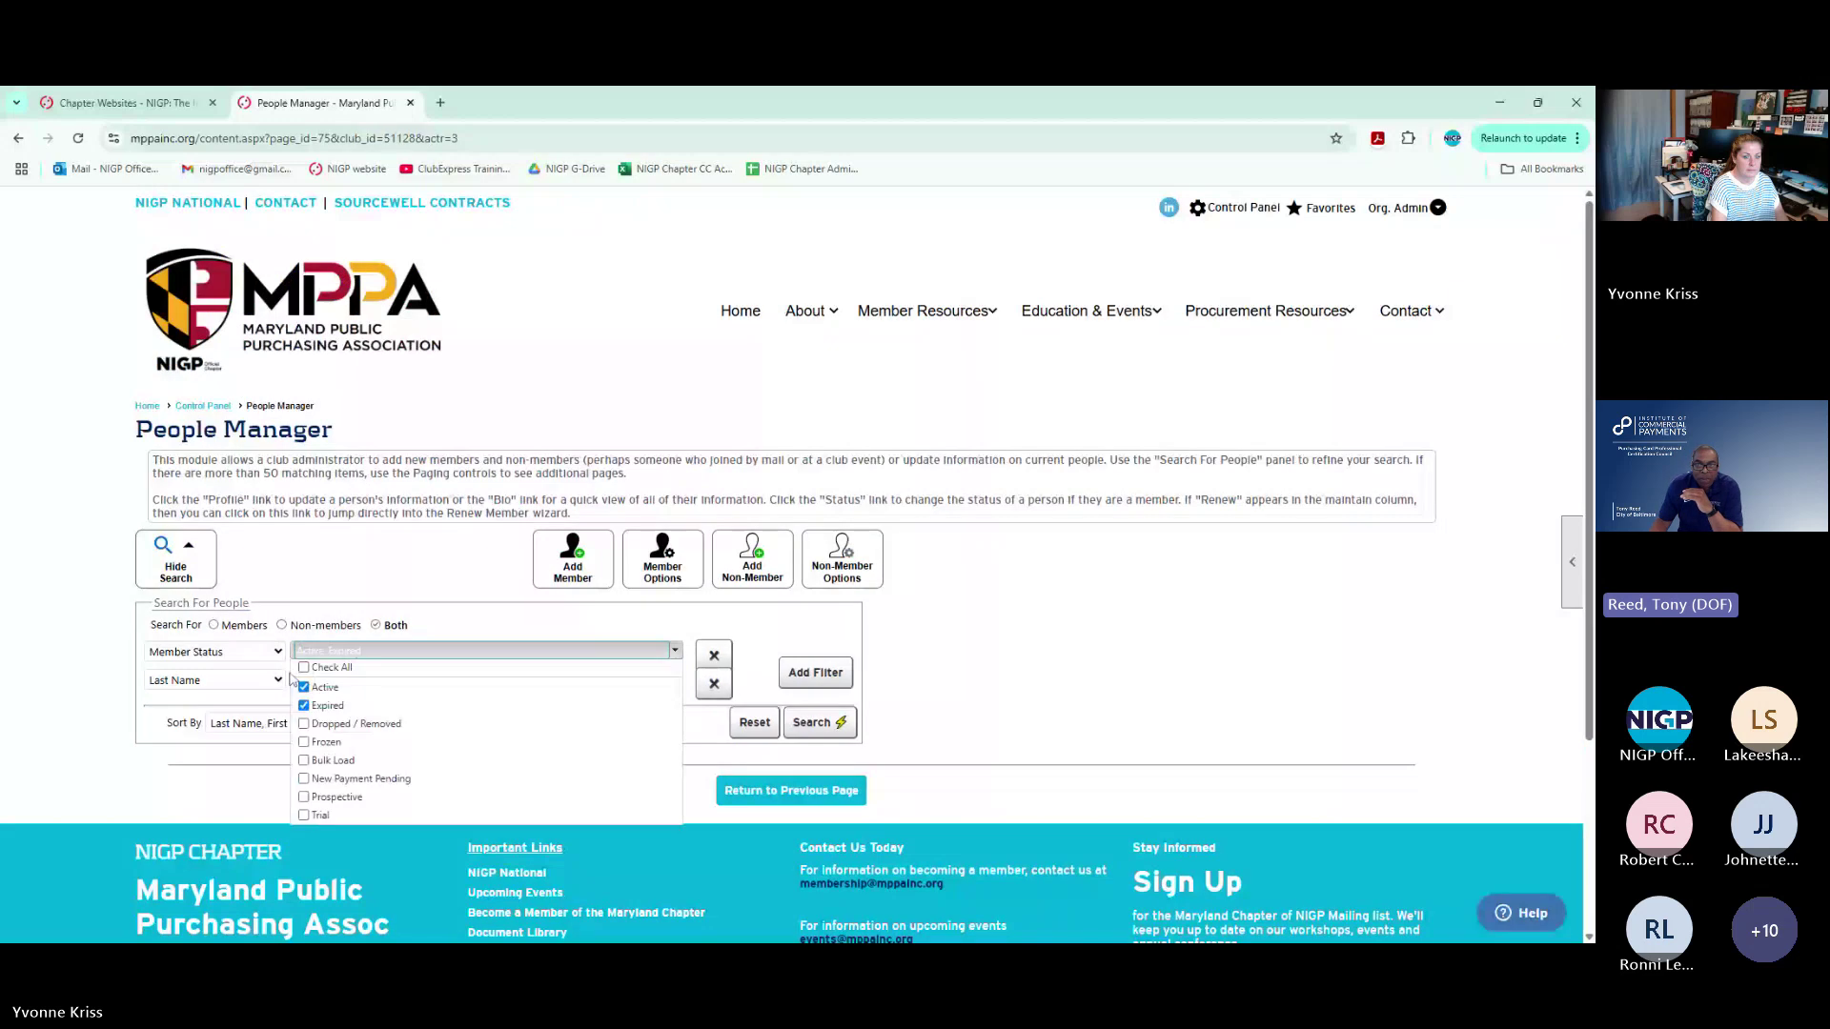
left_click(304, 669)
left_click(946, 684)
left_click(819, 722)
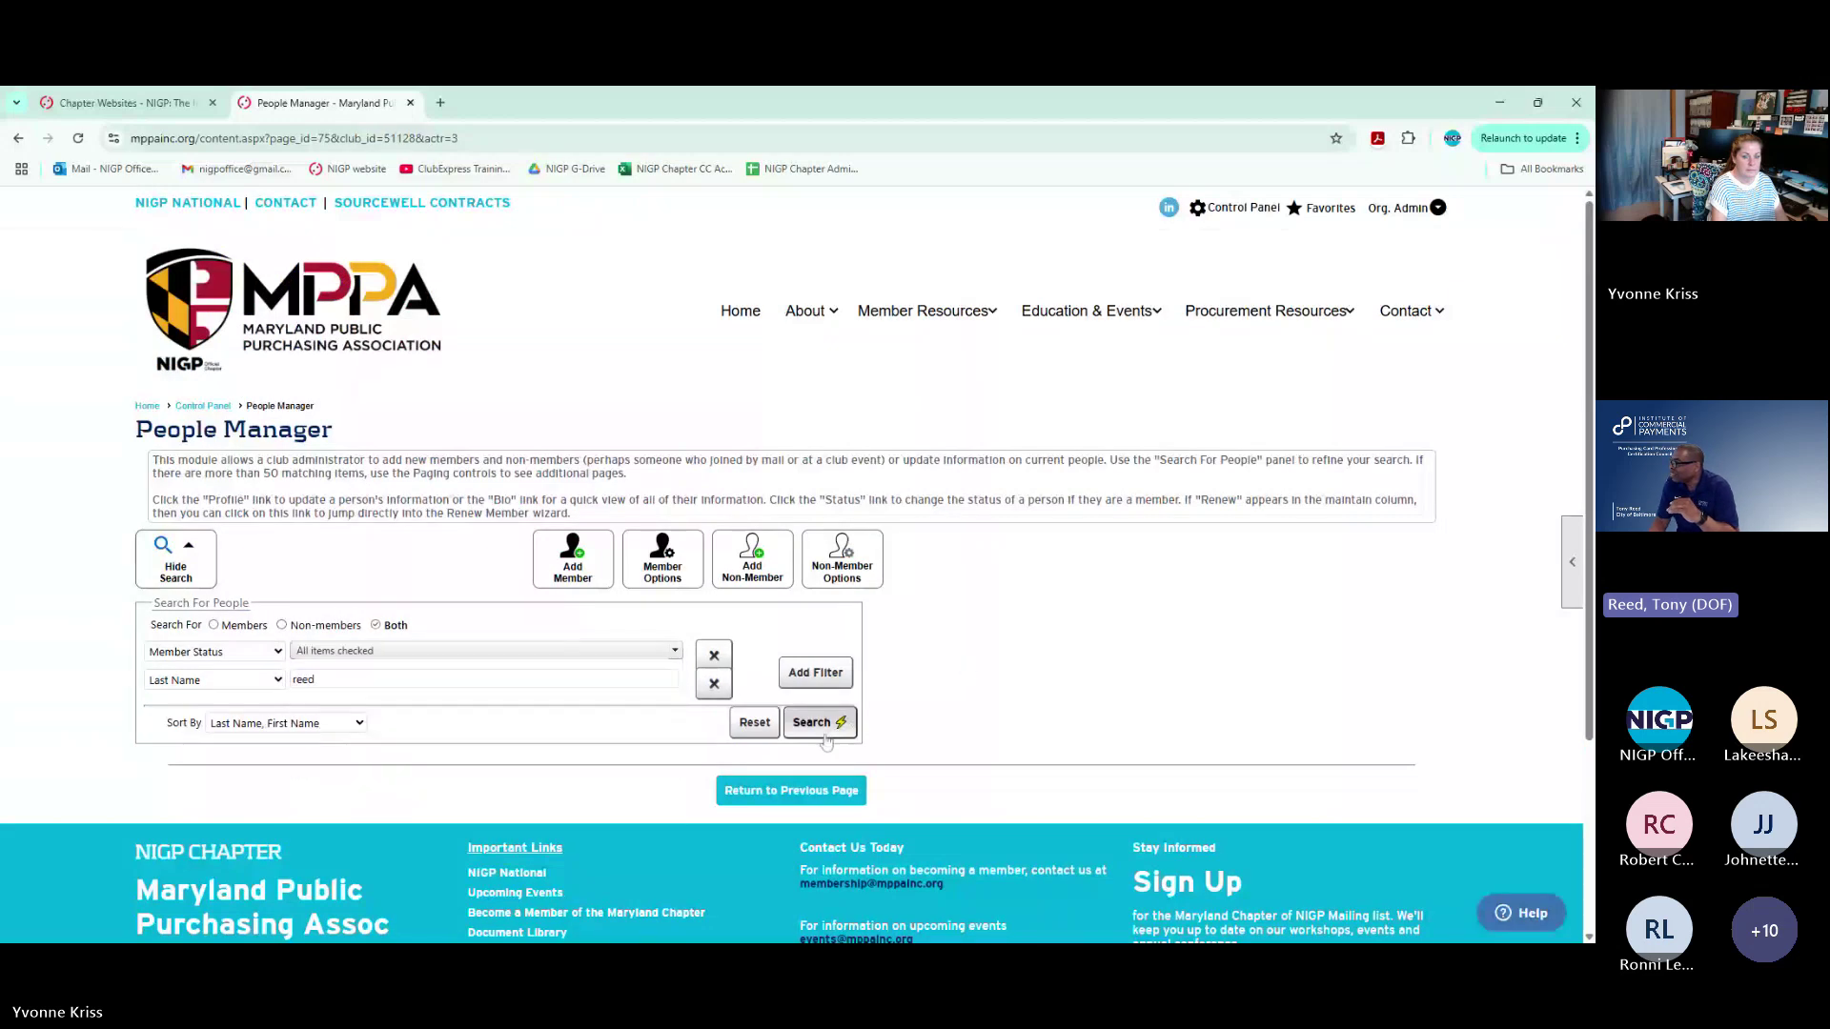
scroll(1129, 603, "down", 2)
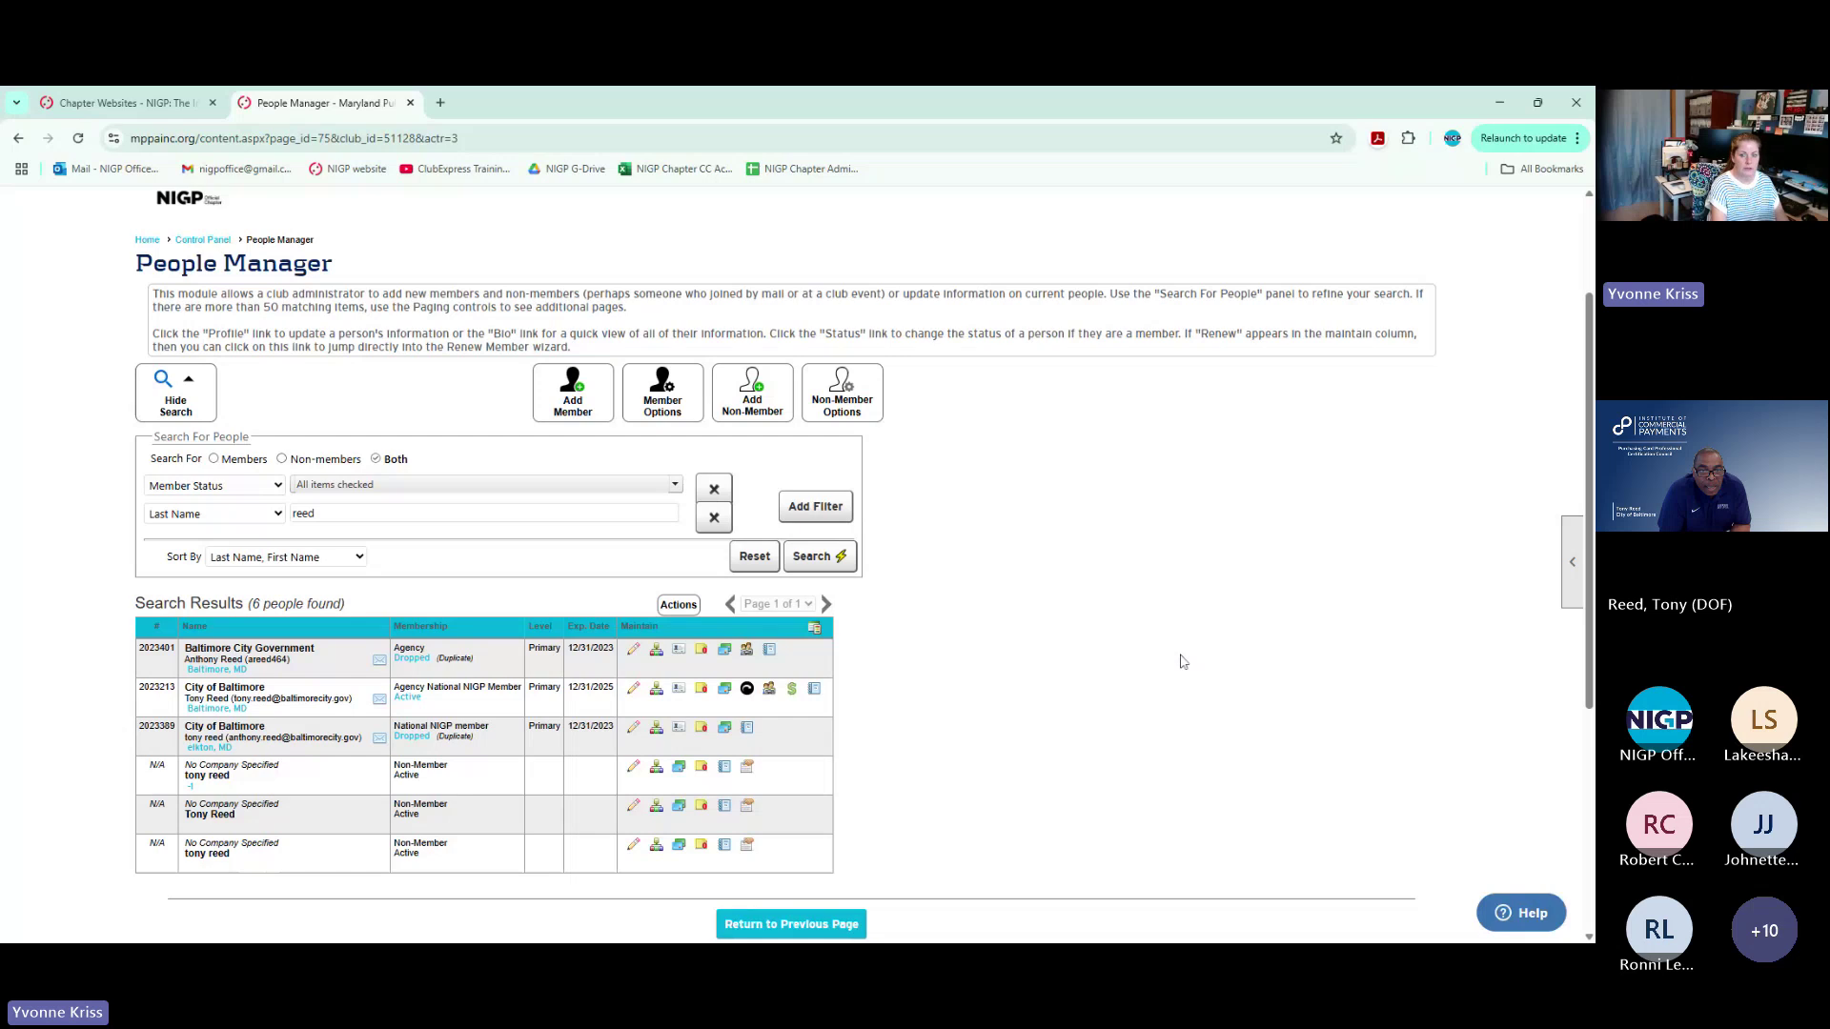
scroll(1239, 333, "up", 3)
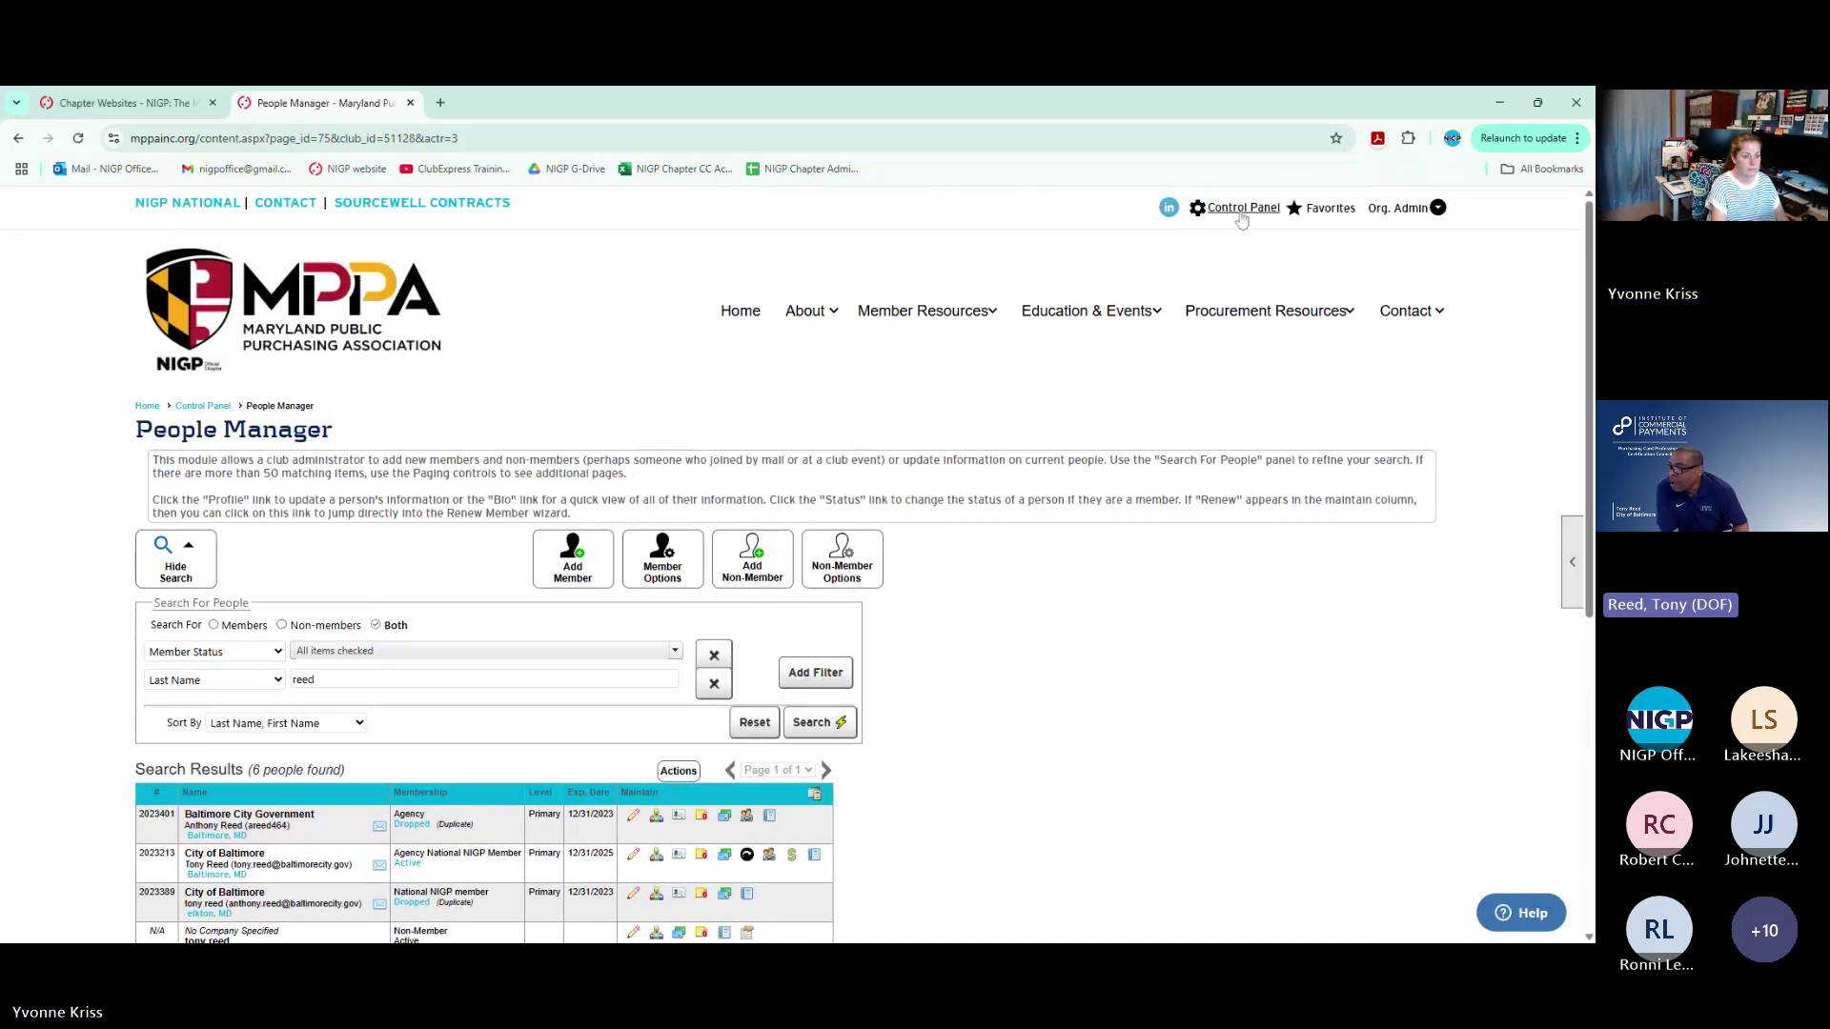
Rerun the People Manager search with 'bay' as the last name
left_click(303, 679)
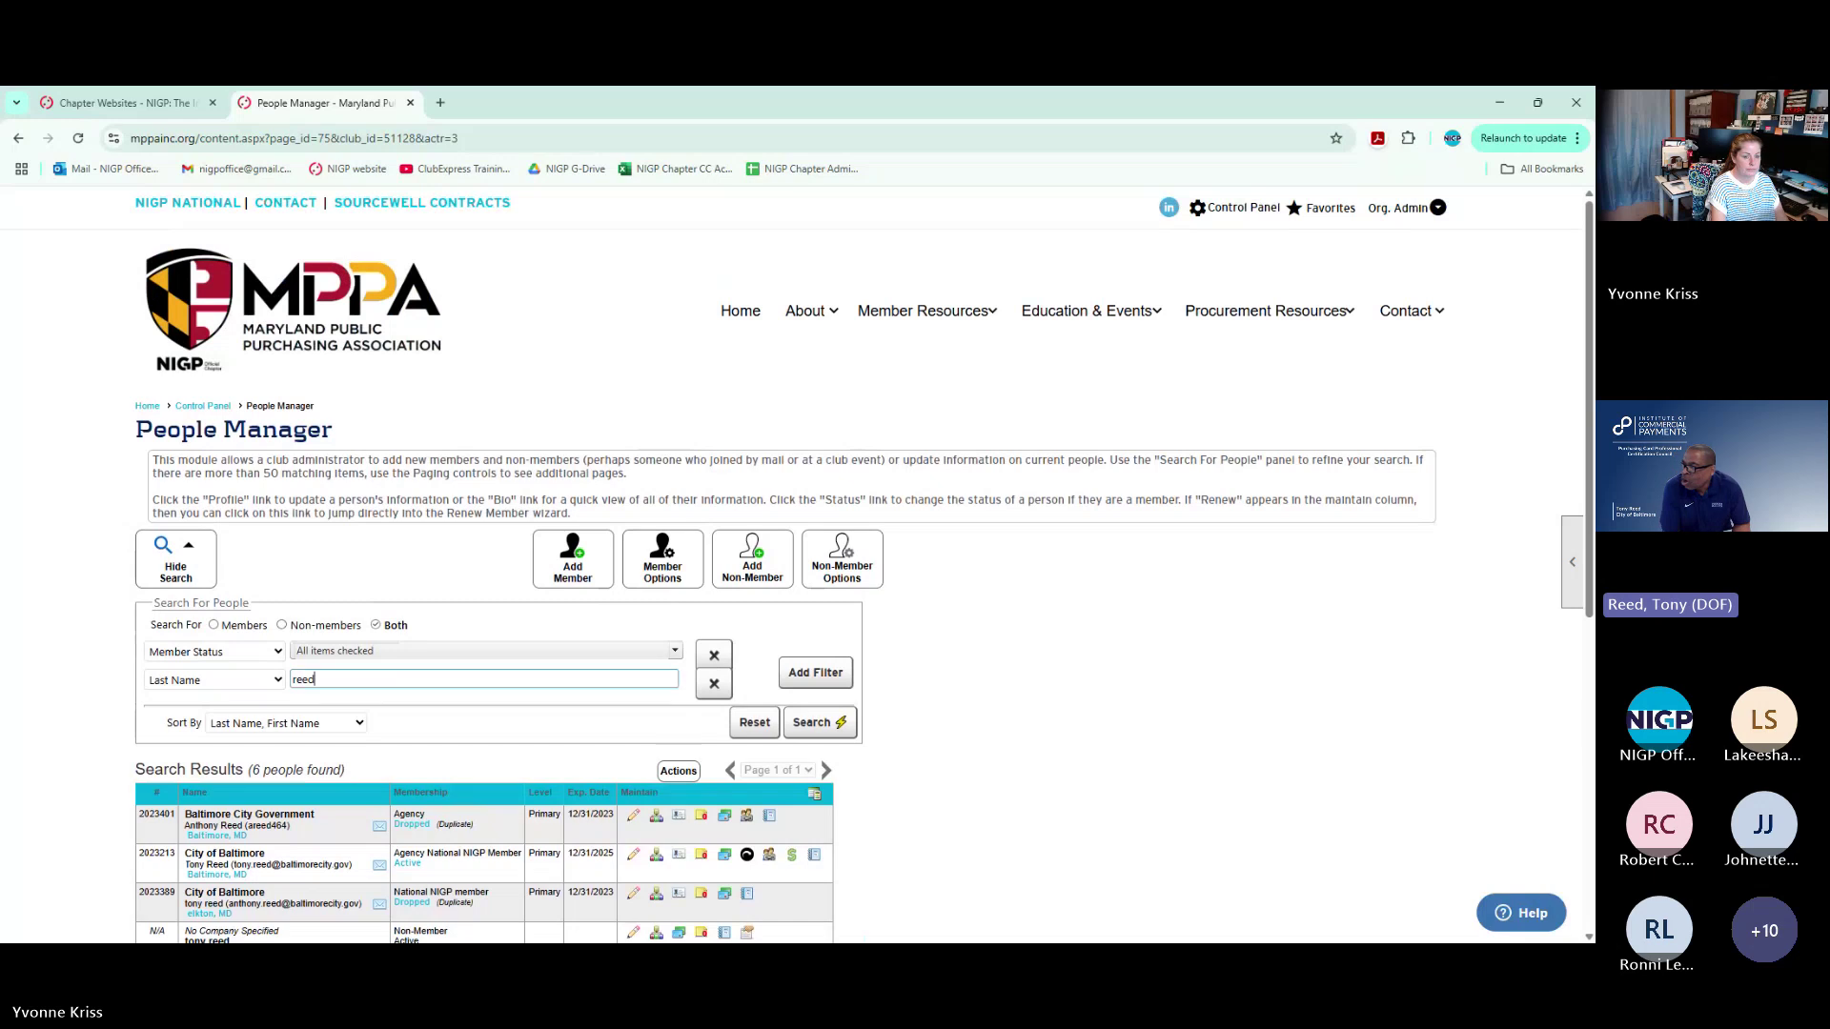
double_click(304, 680)
type("bay")
key("Return")
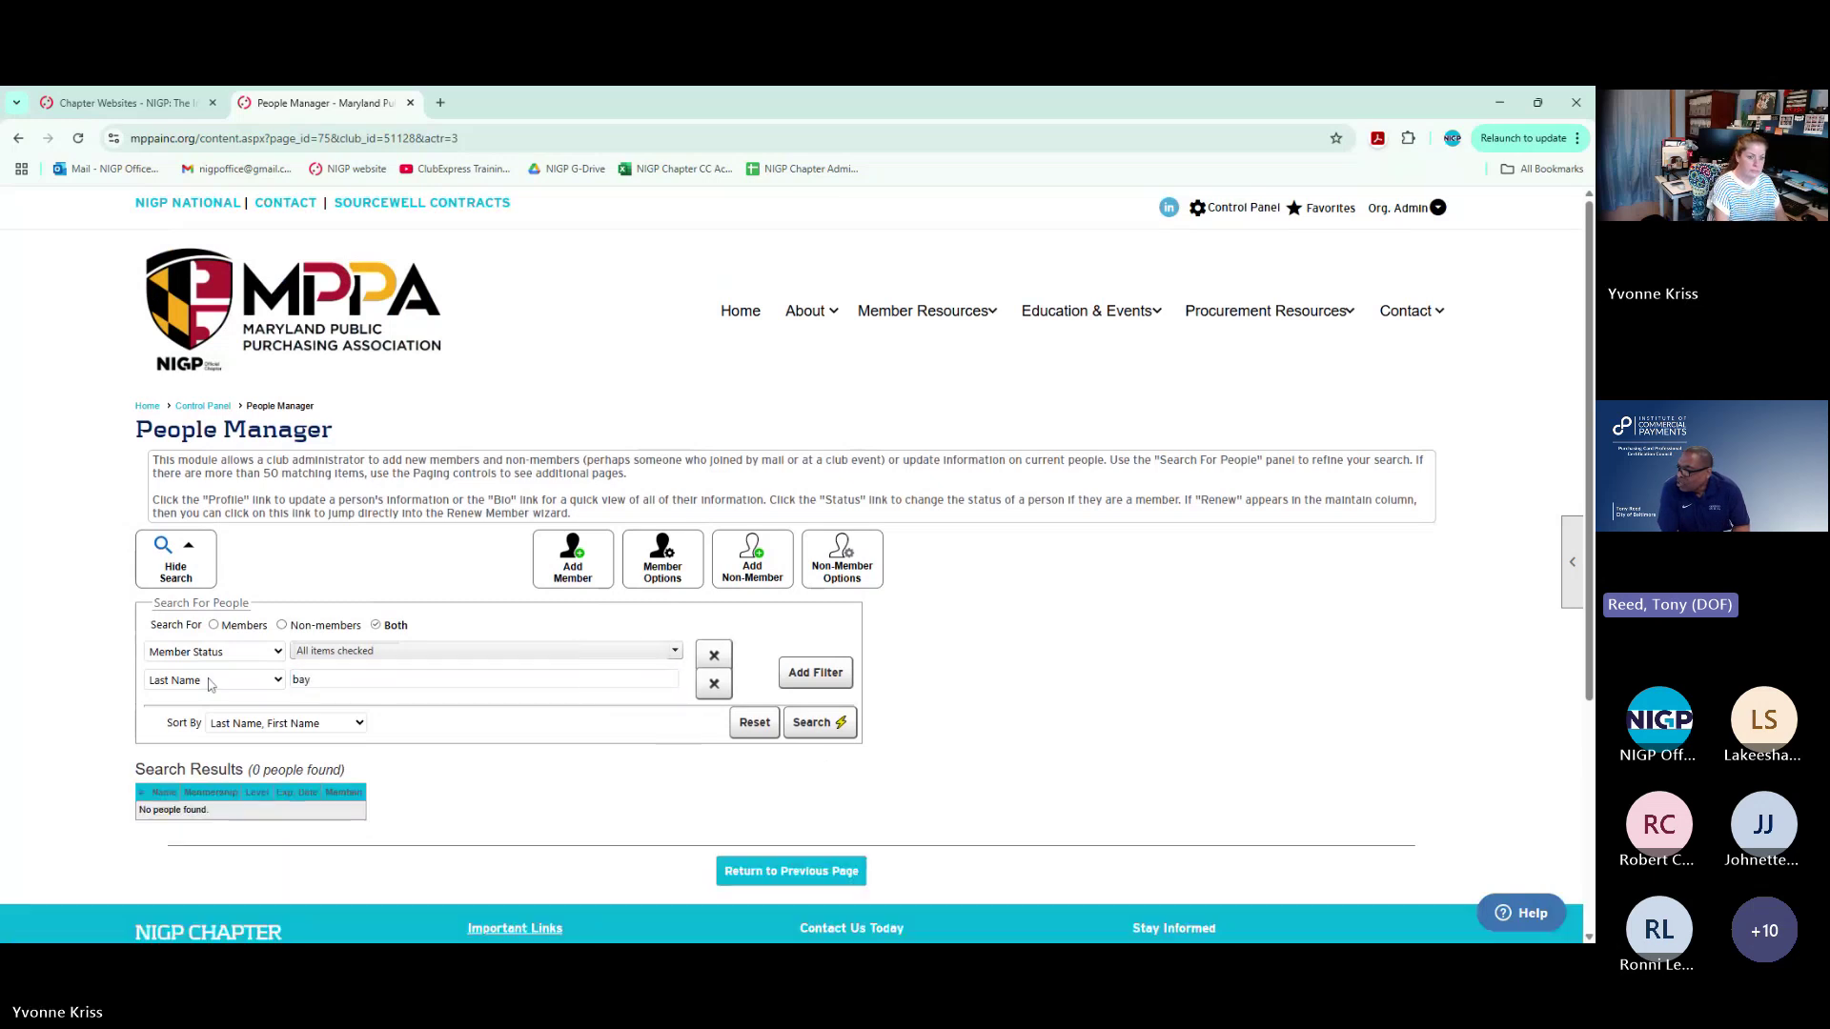
Correct the Last Name filter spelling, retyping it as 'bey'
double_click(314, 683)
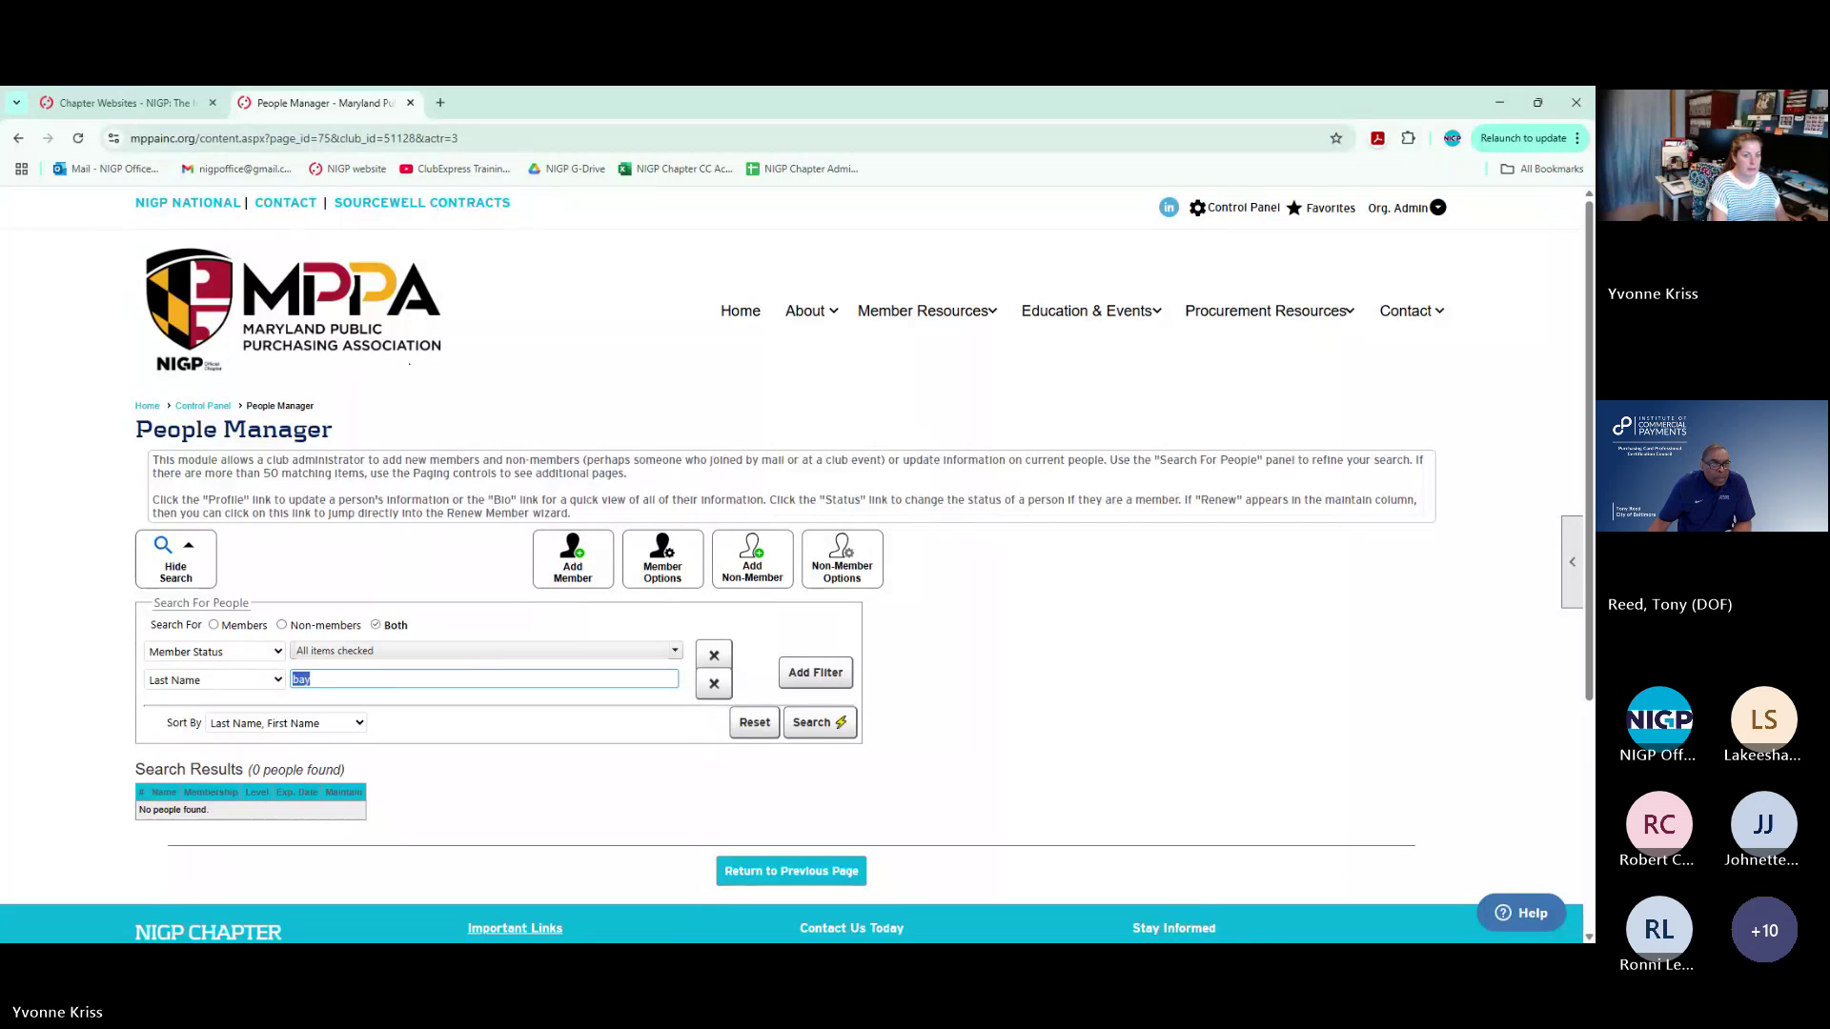
key("Right")
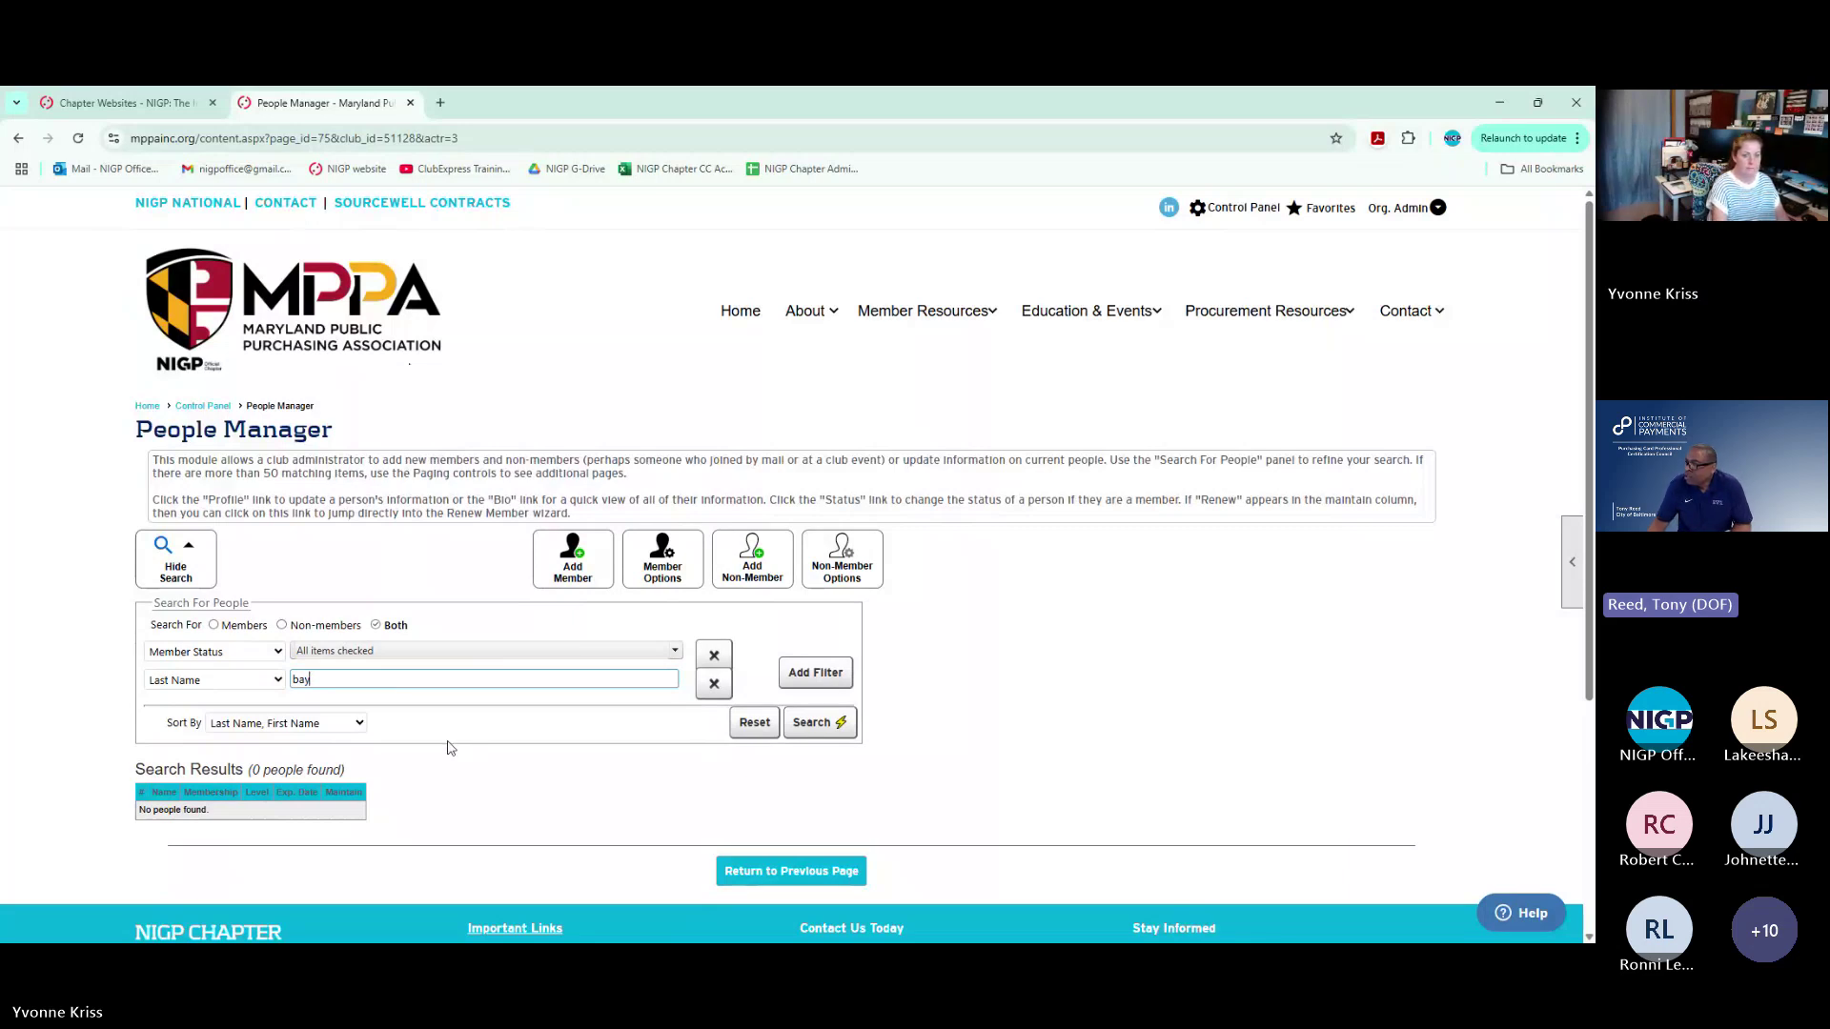
key("BackSpace")
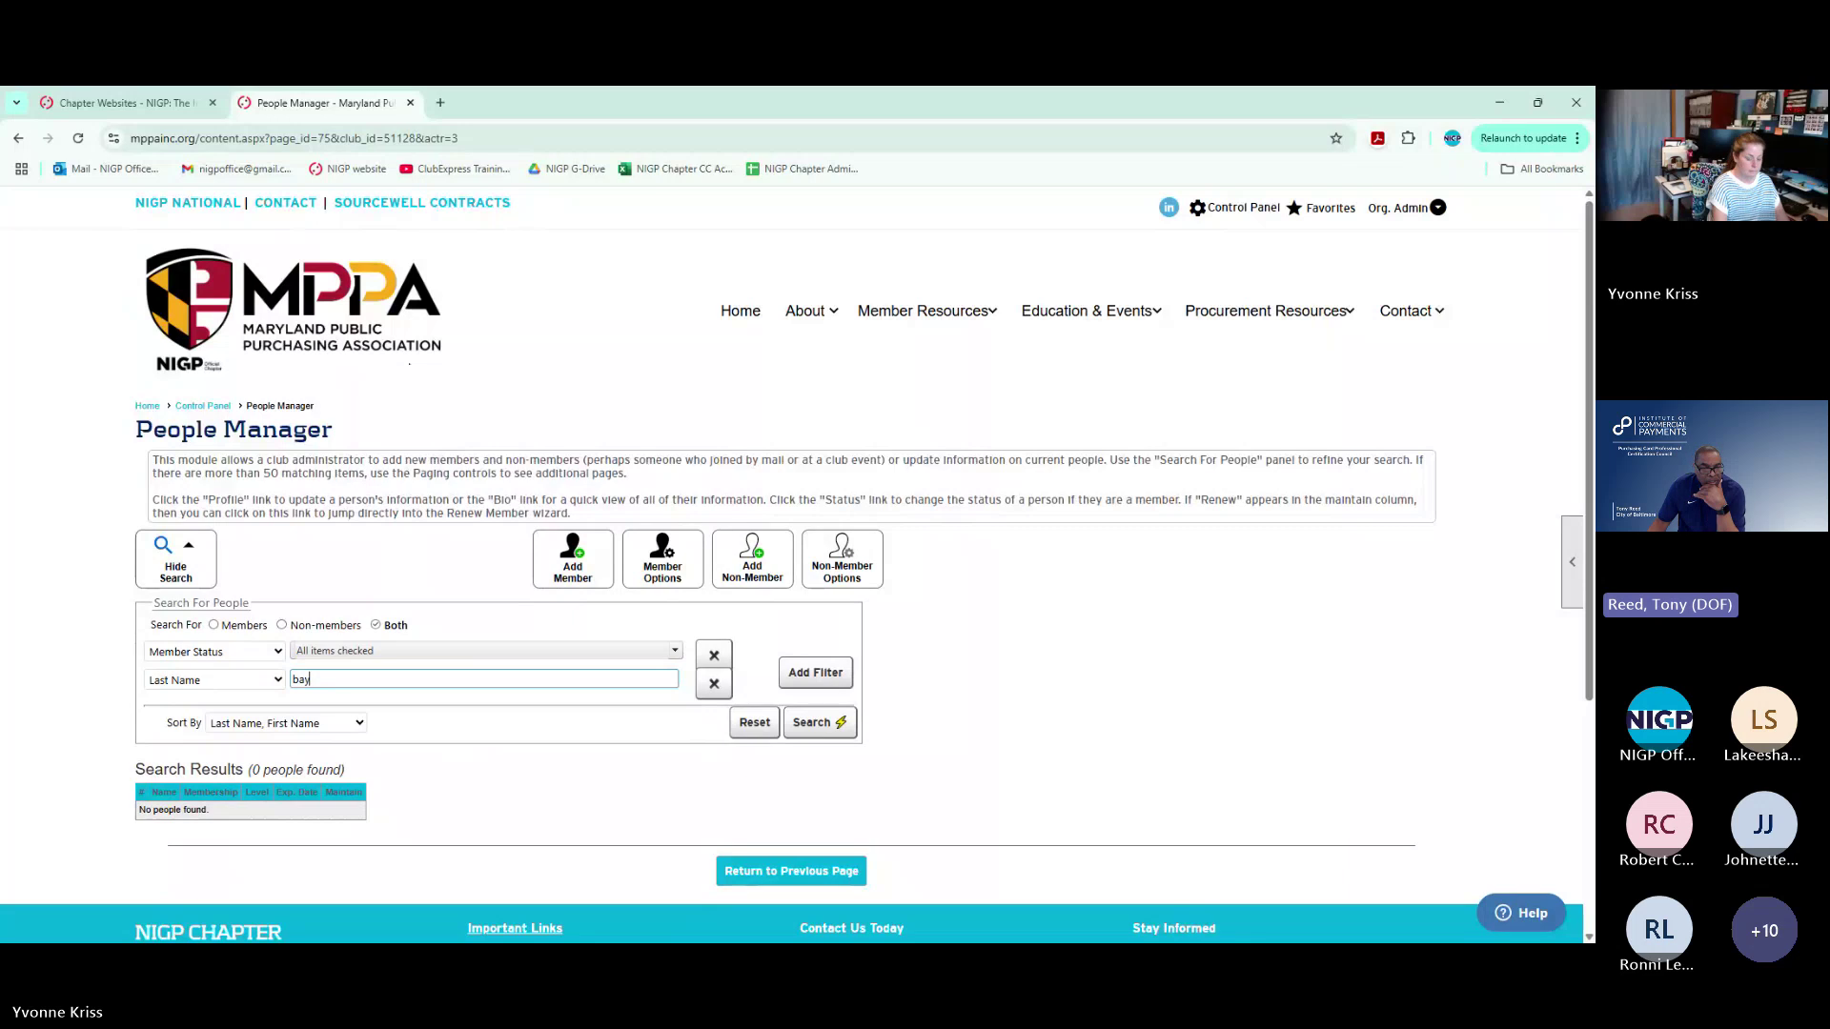
type("y")
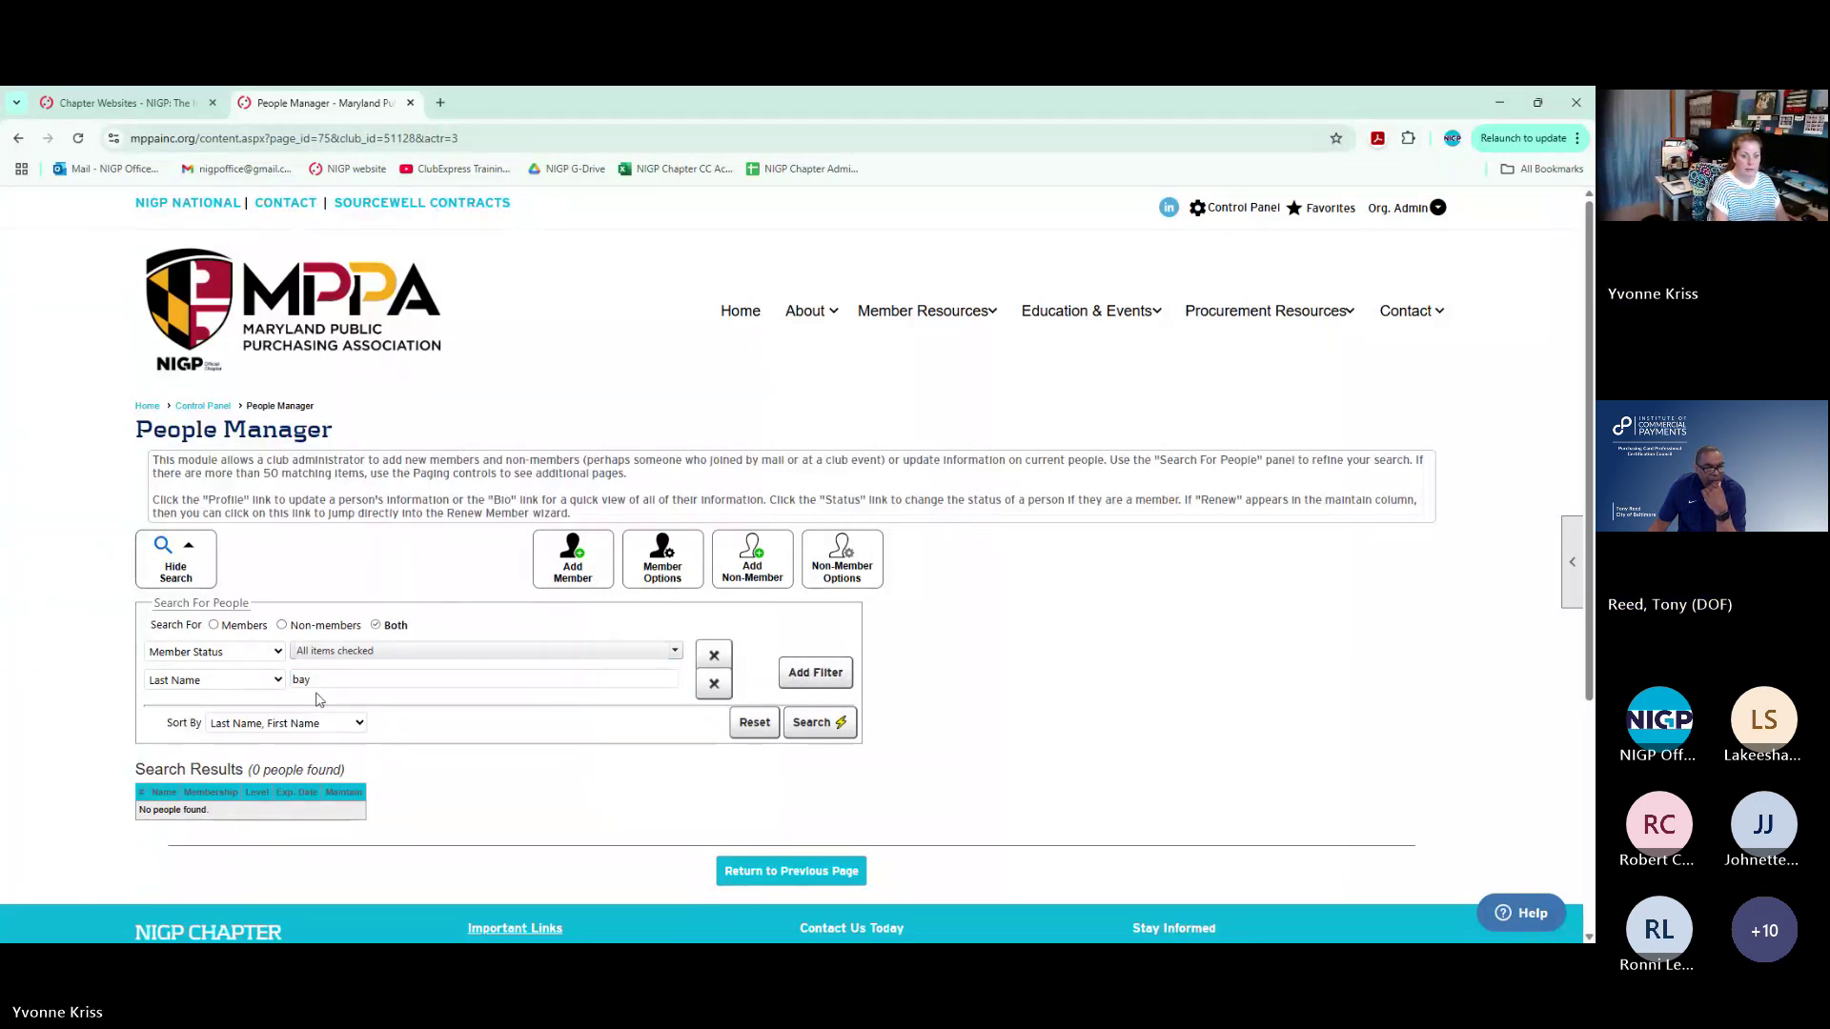
left_click_drag(315, 680, 82, 682)
type("bey")
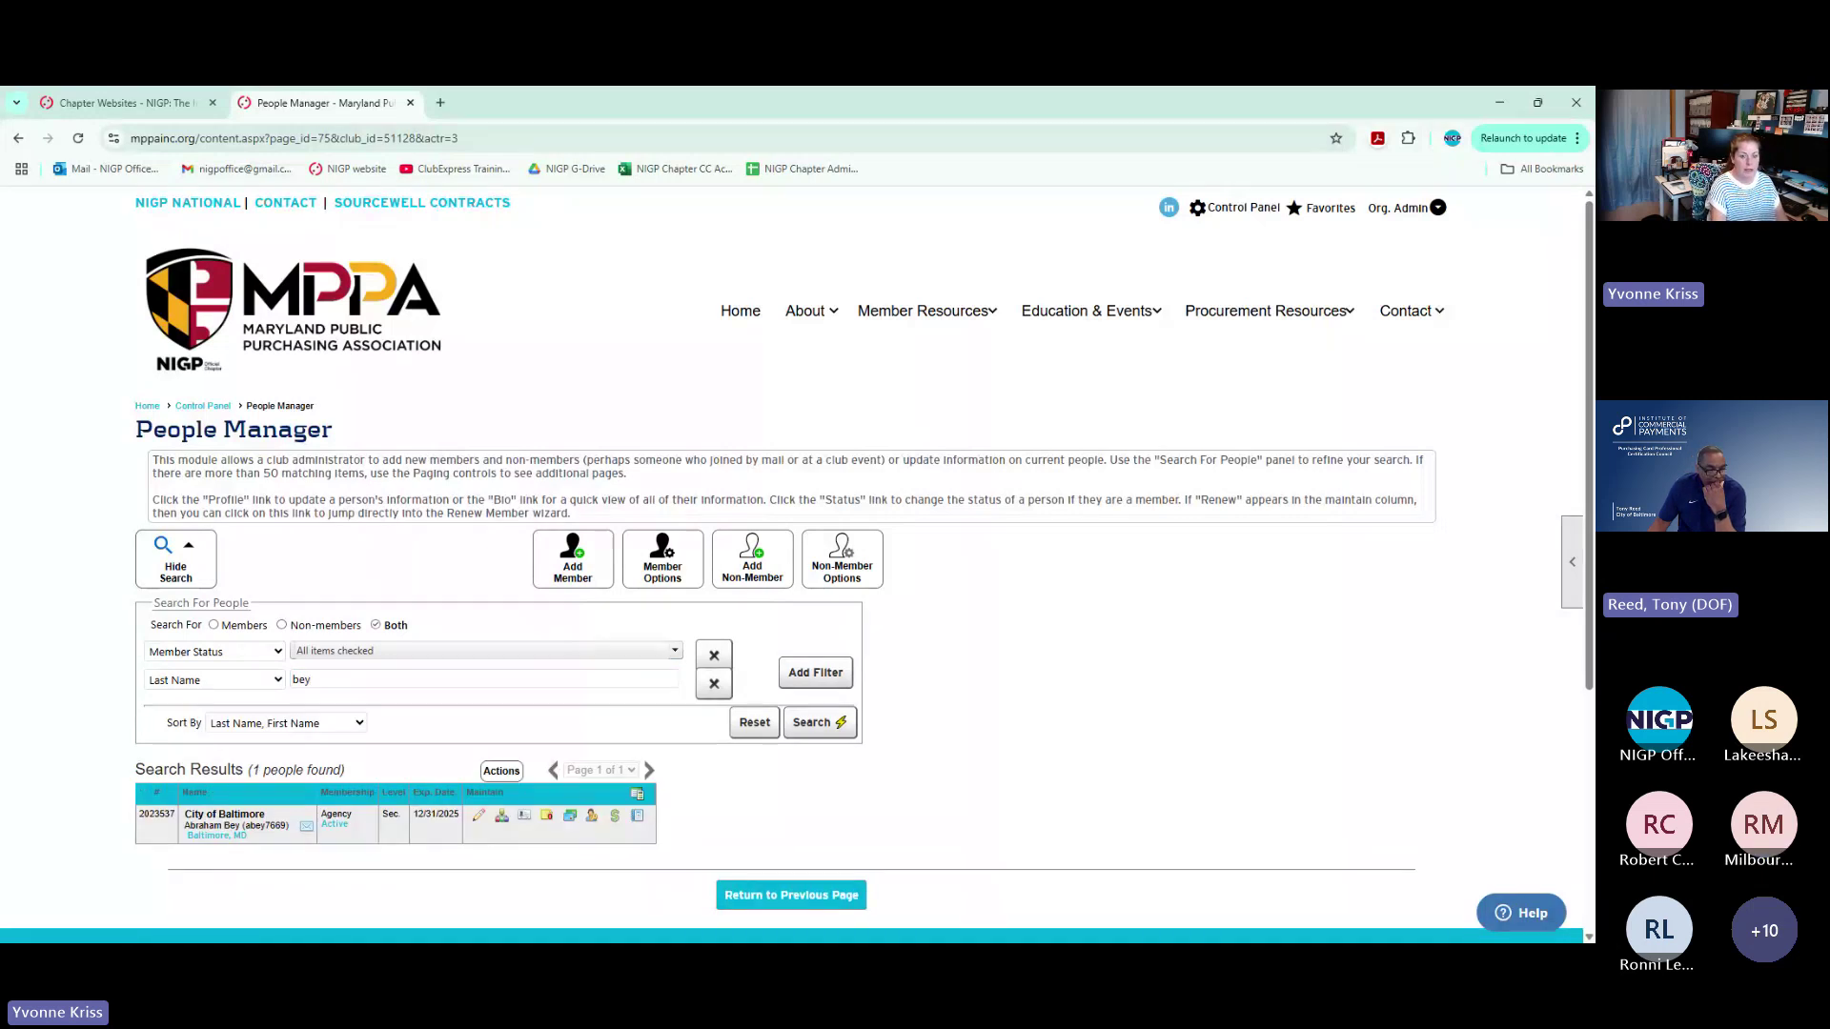
Show the member's Event History for All time and view one November Elections registration's details
left_click(481, 818)
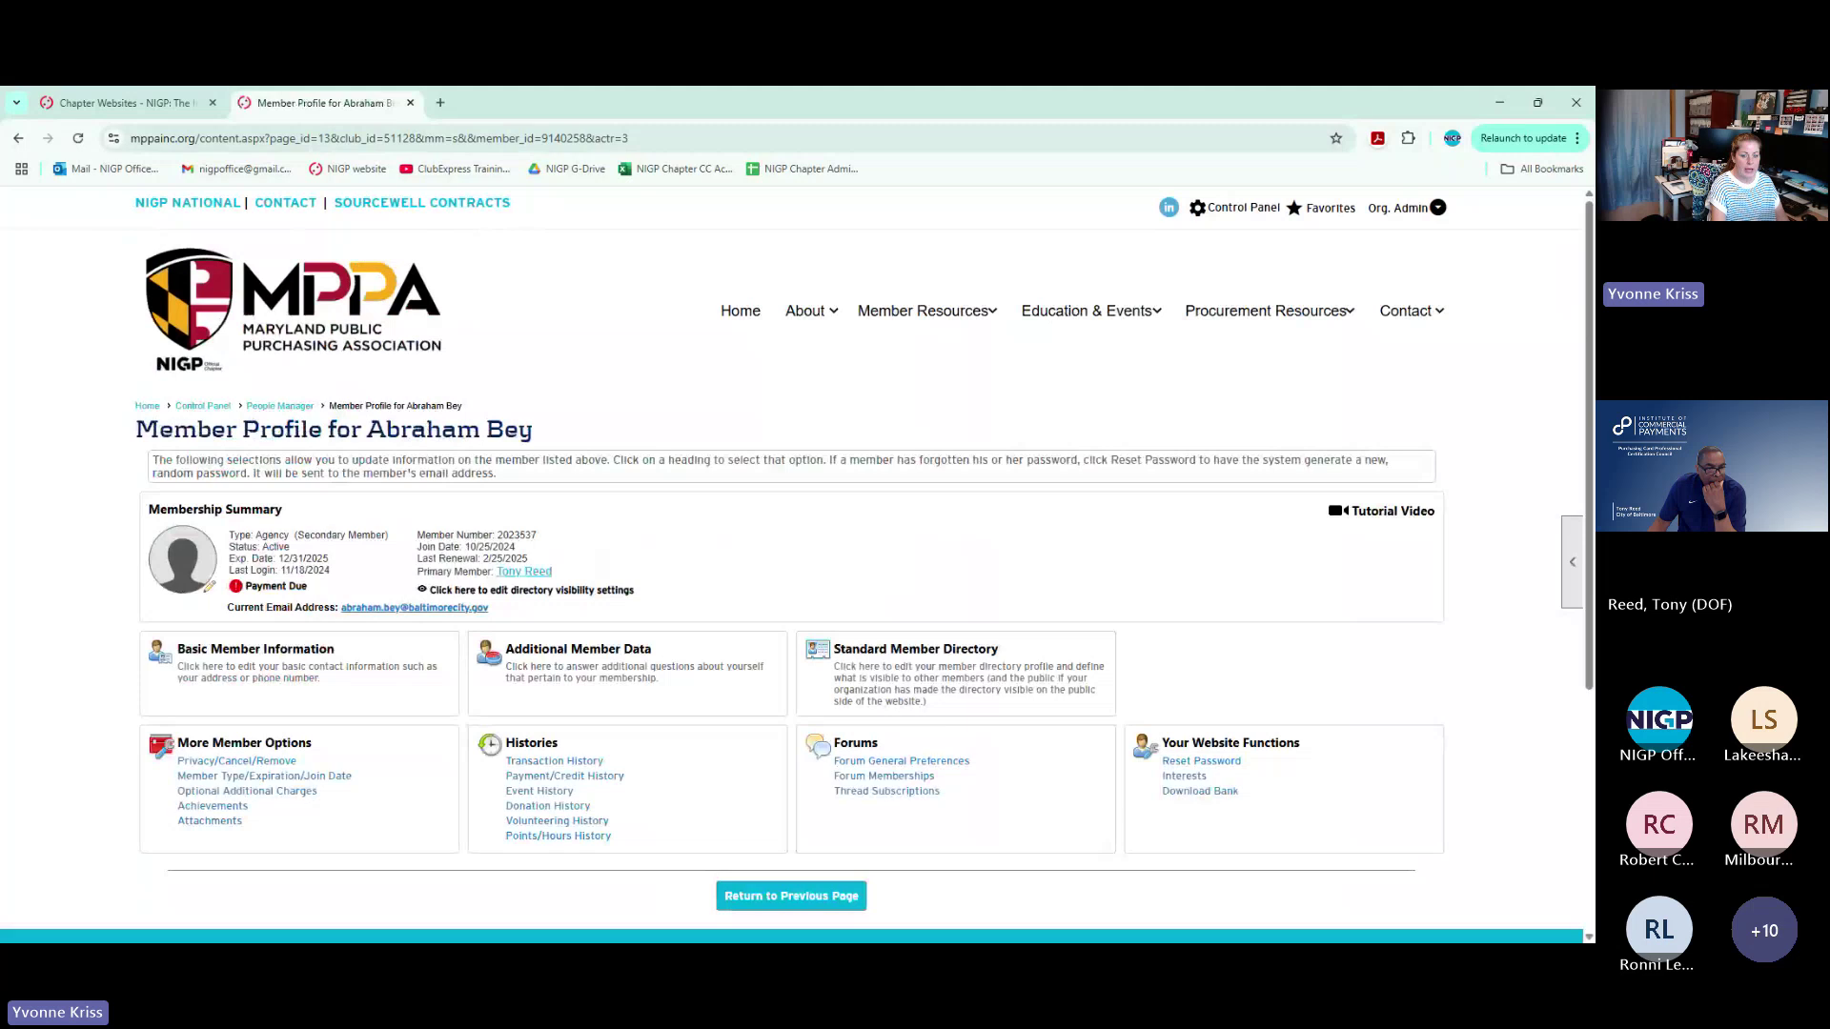
left_click(539, 791)
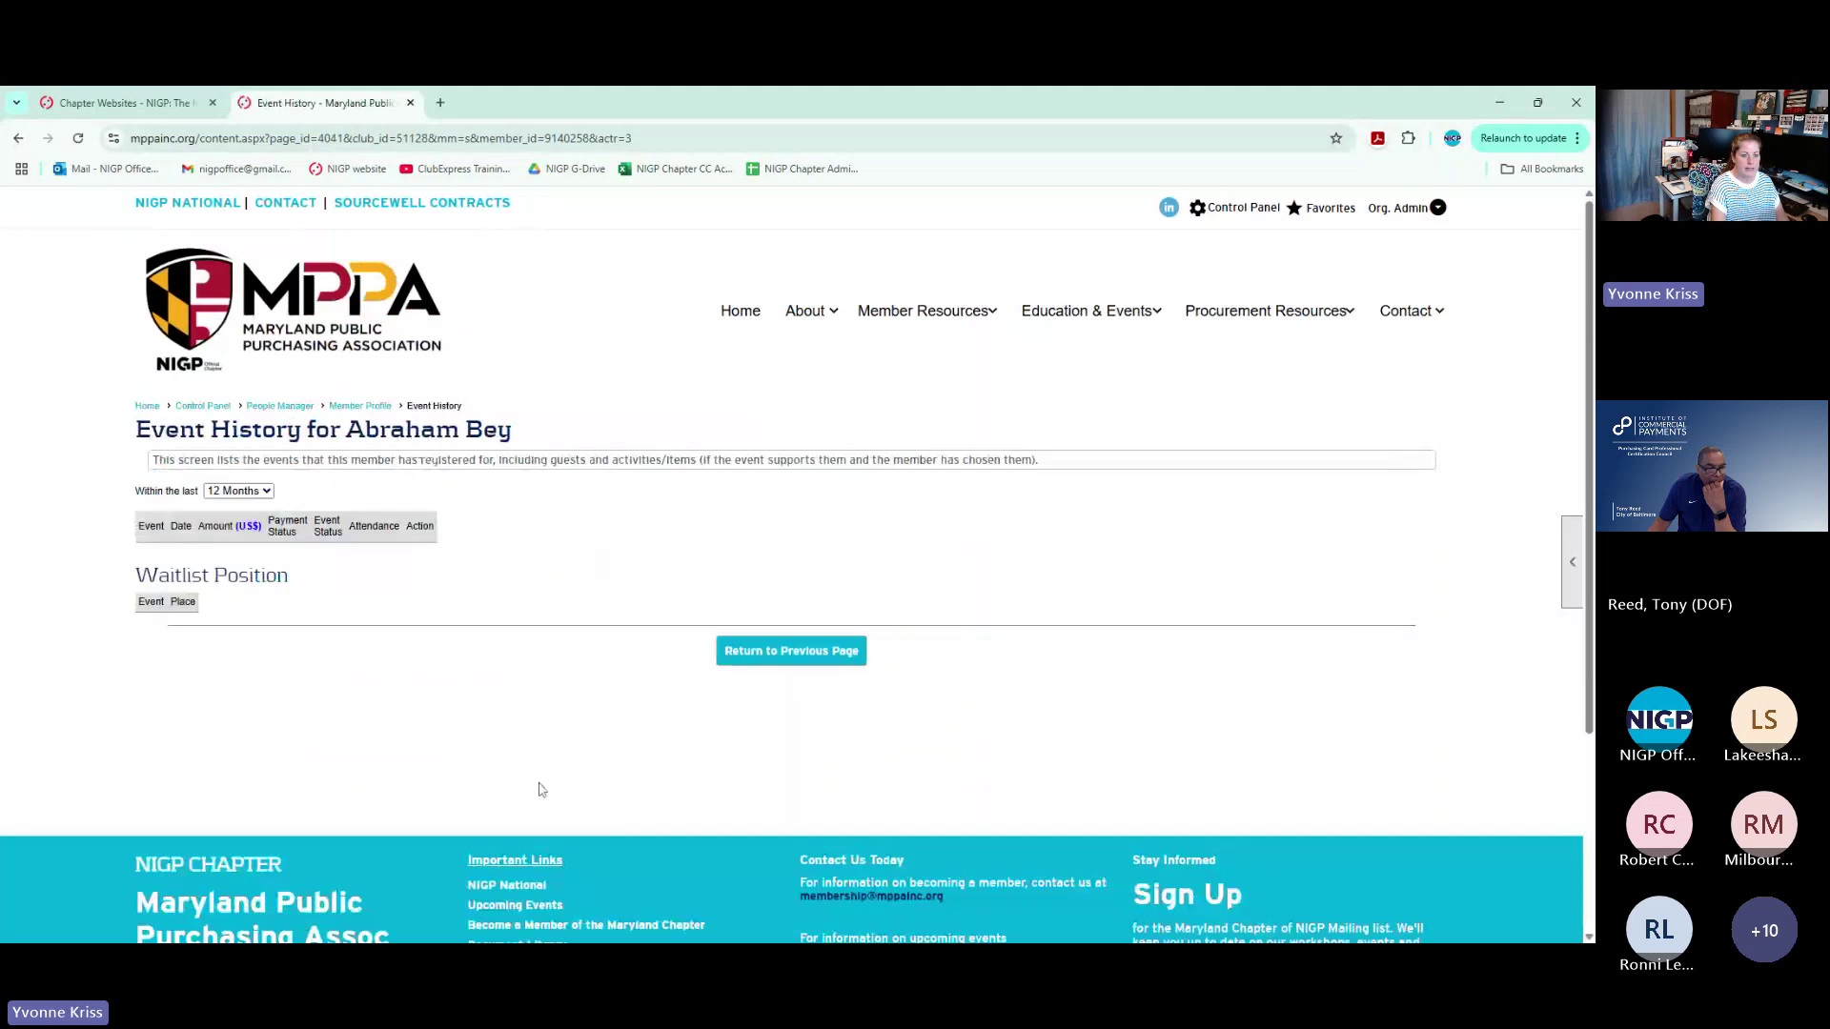
left_click(239, 509)
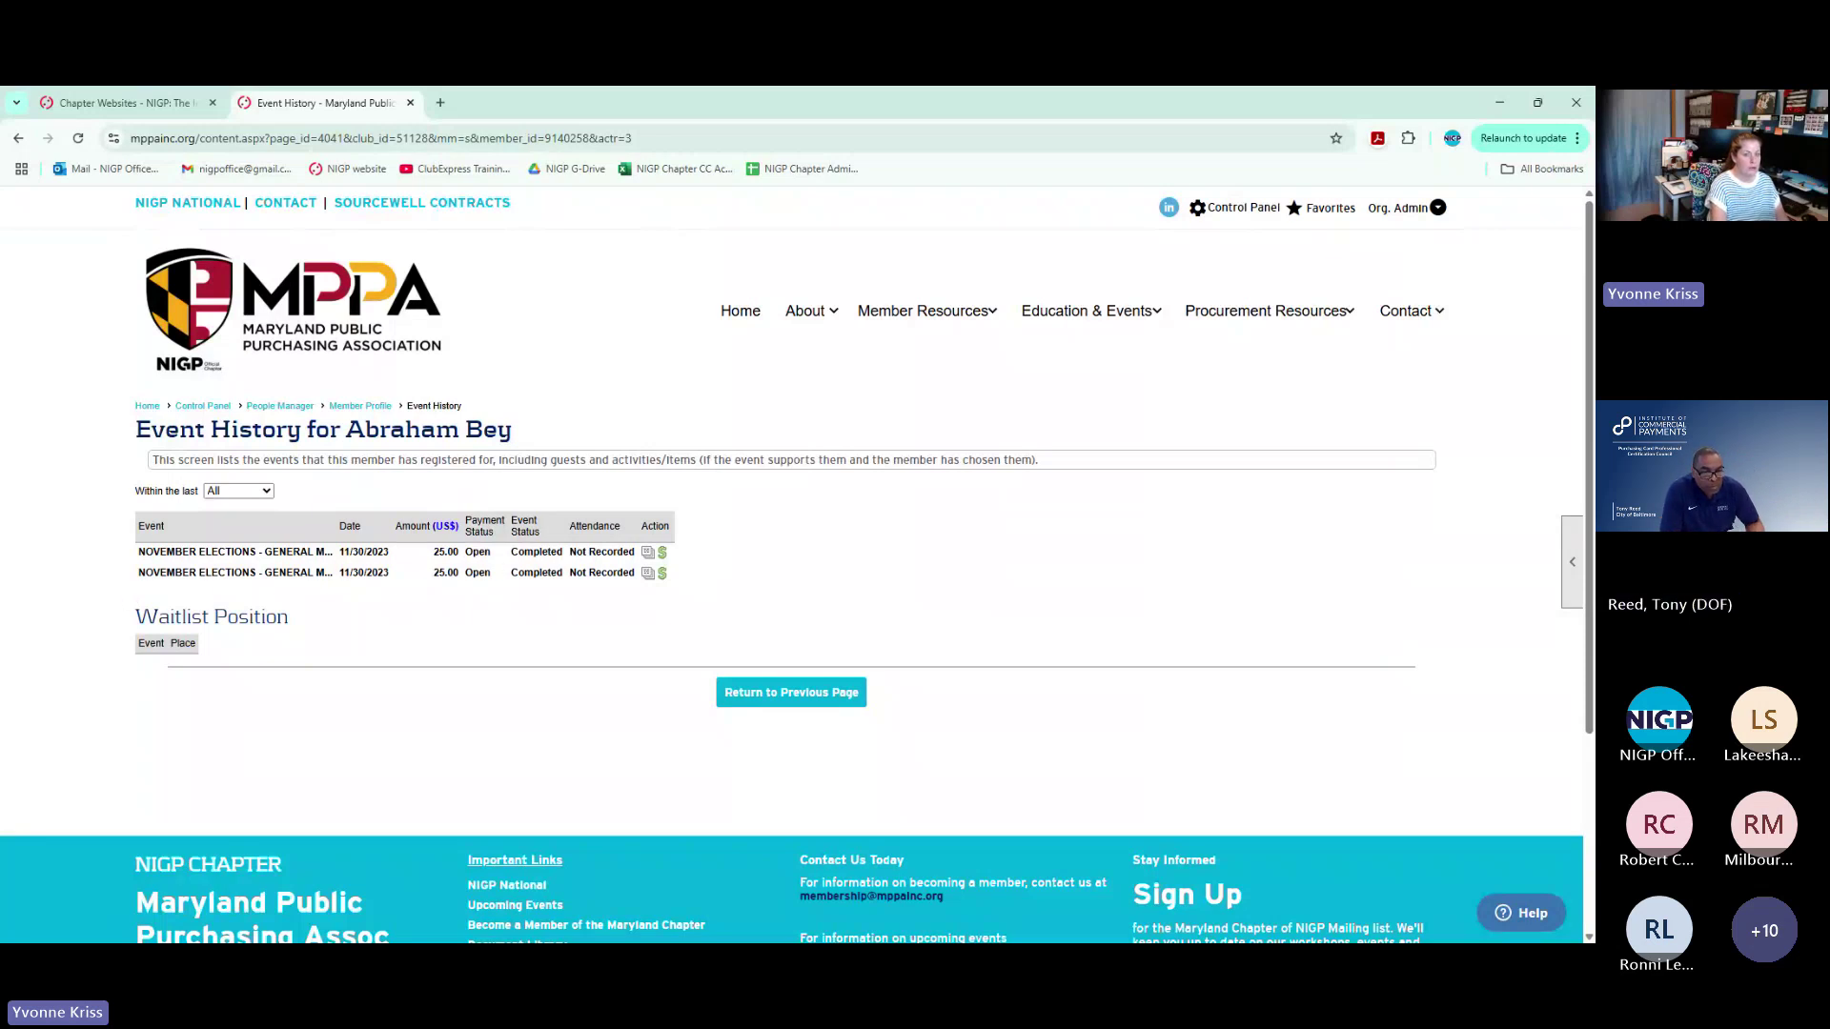
left_click(649, 554)
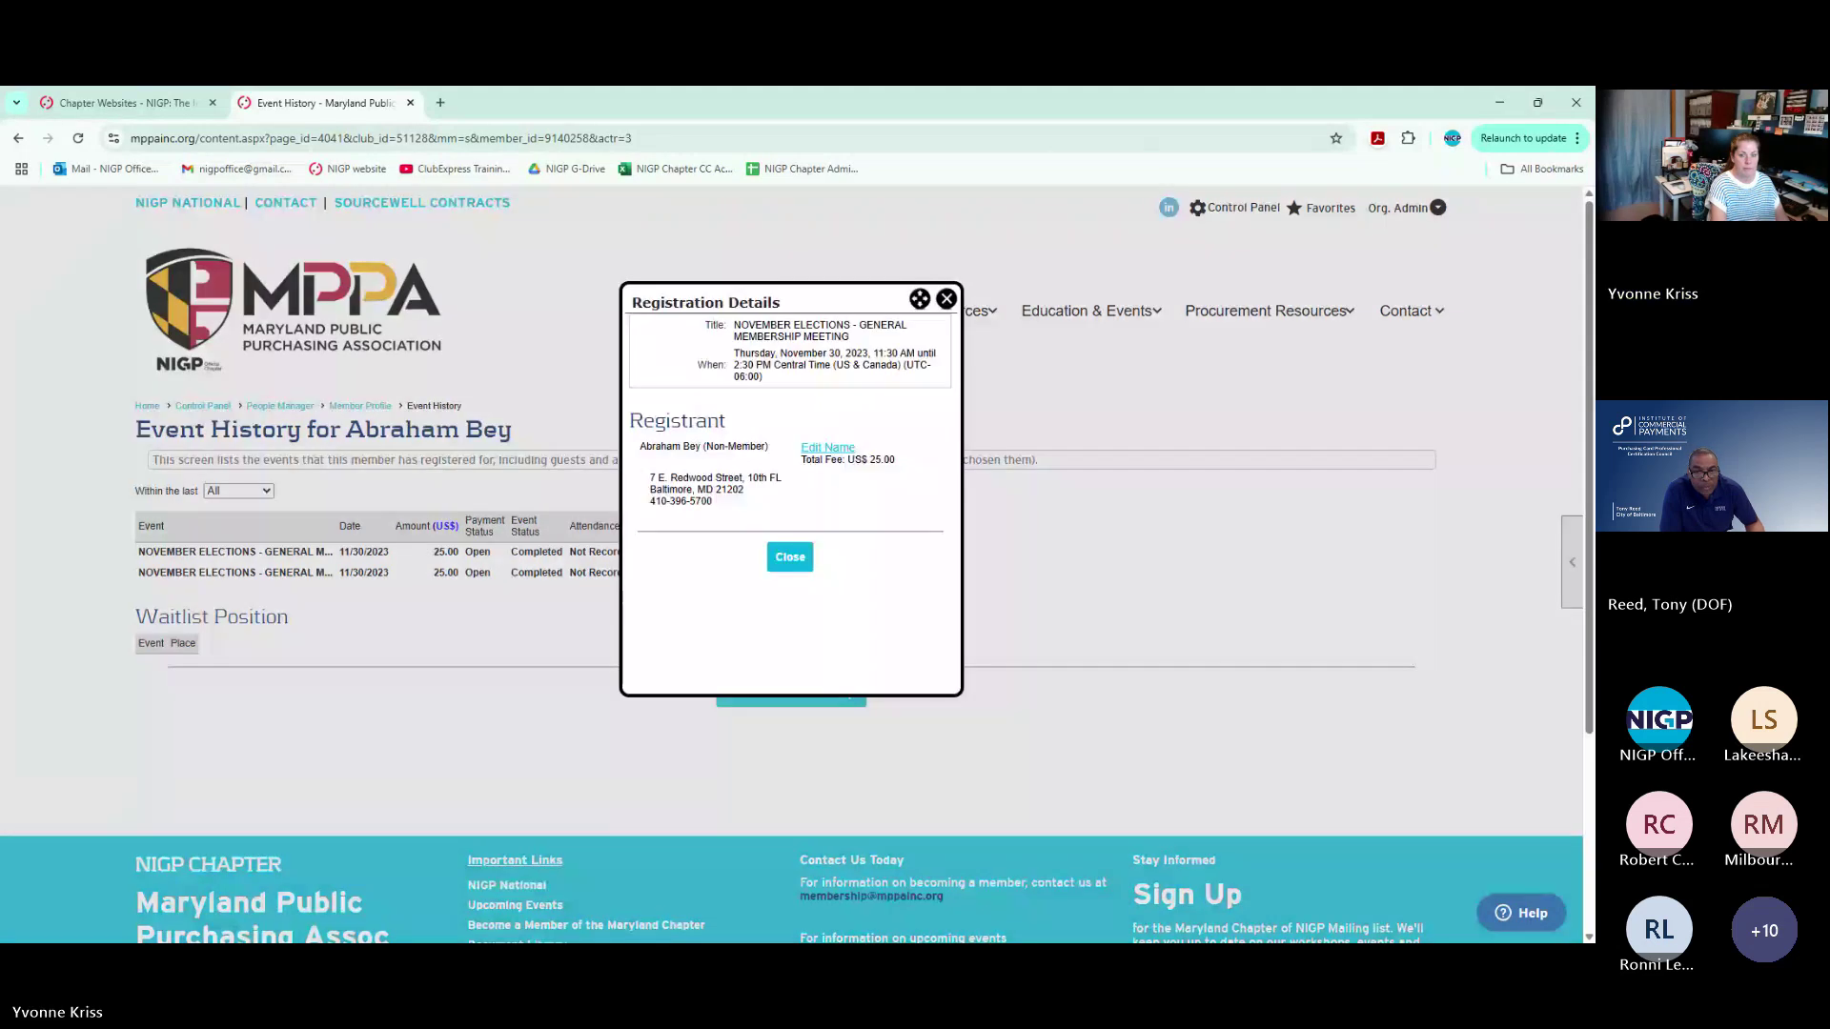
left_click(945, 300)
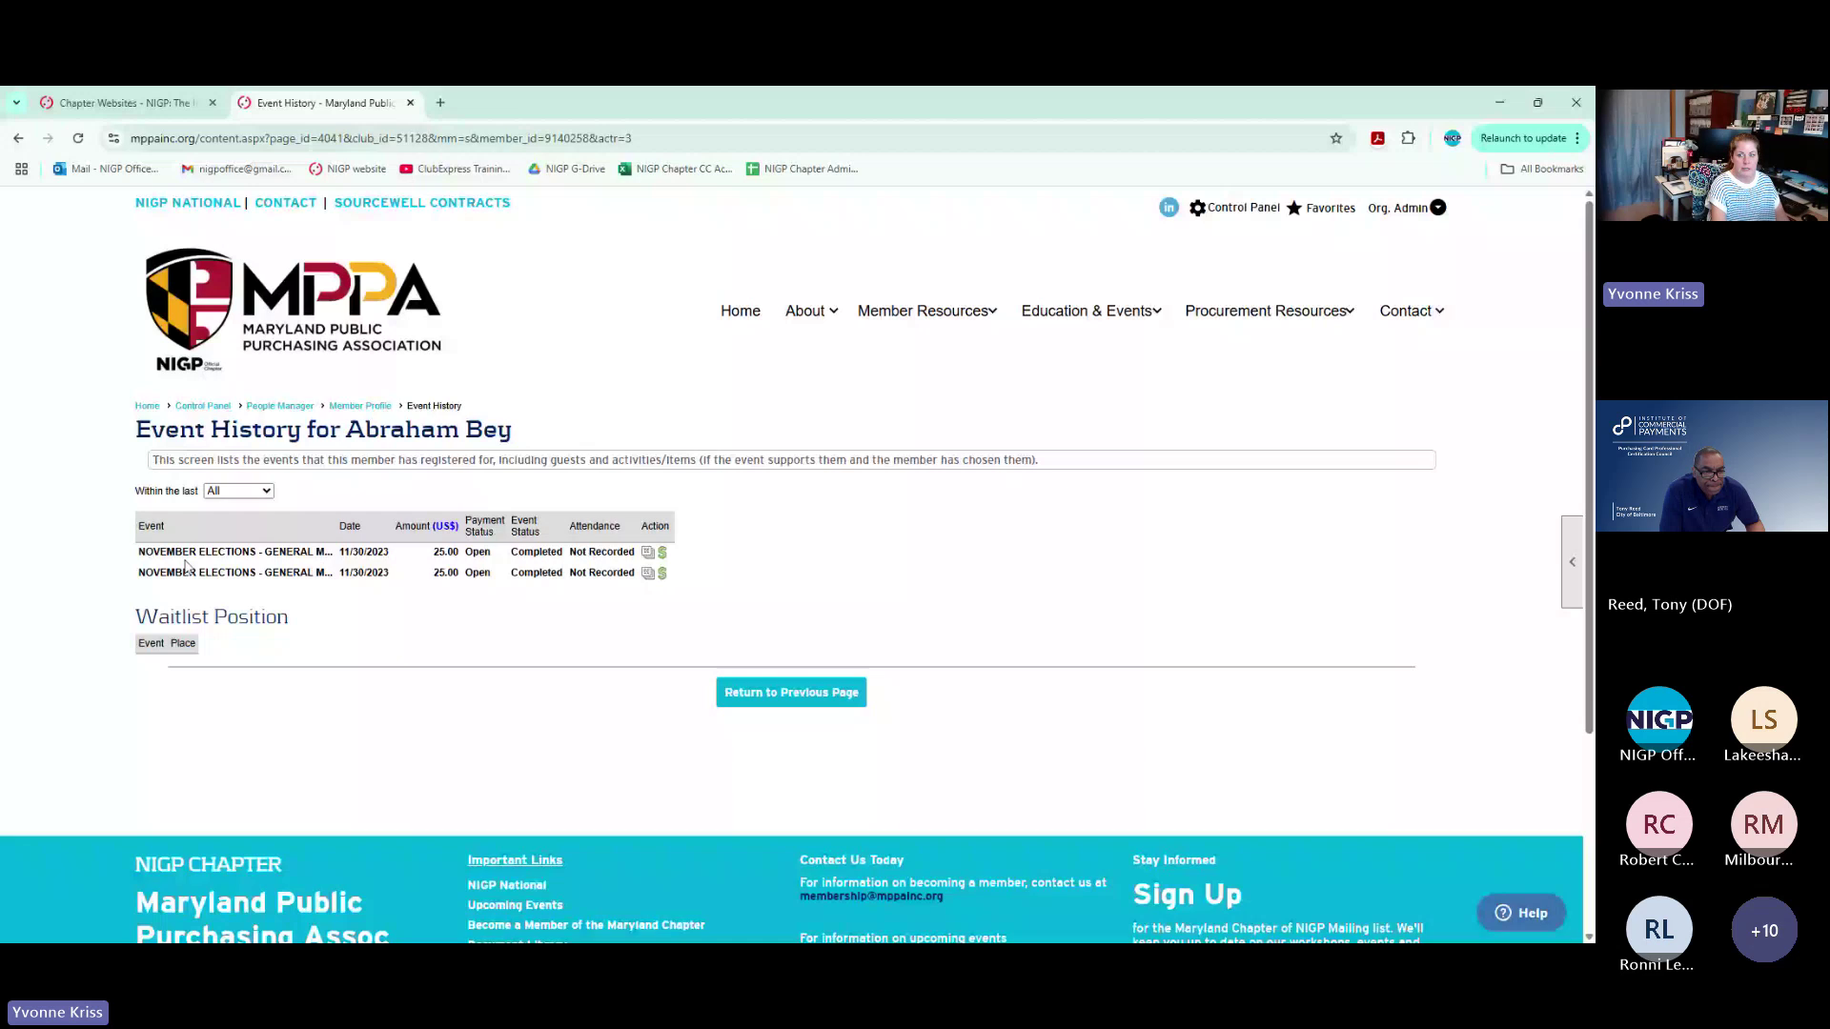
left_click(203, 406)
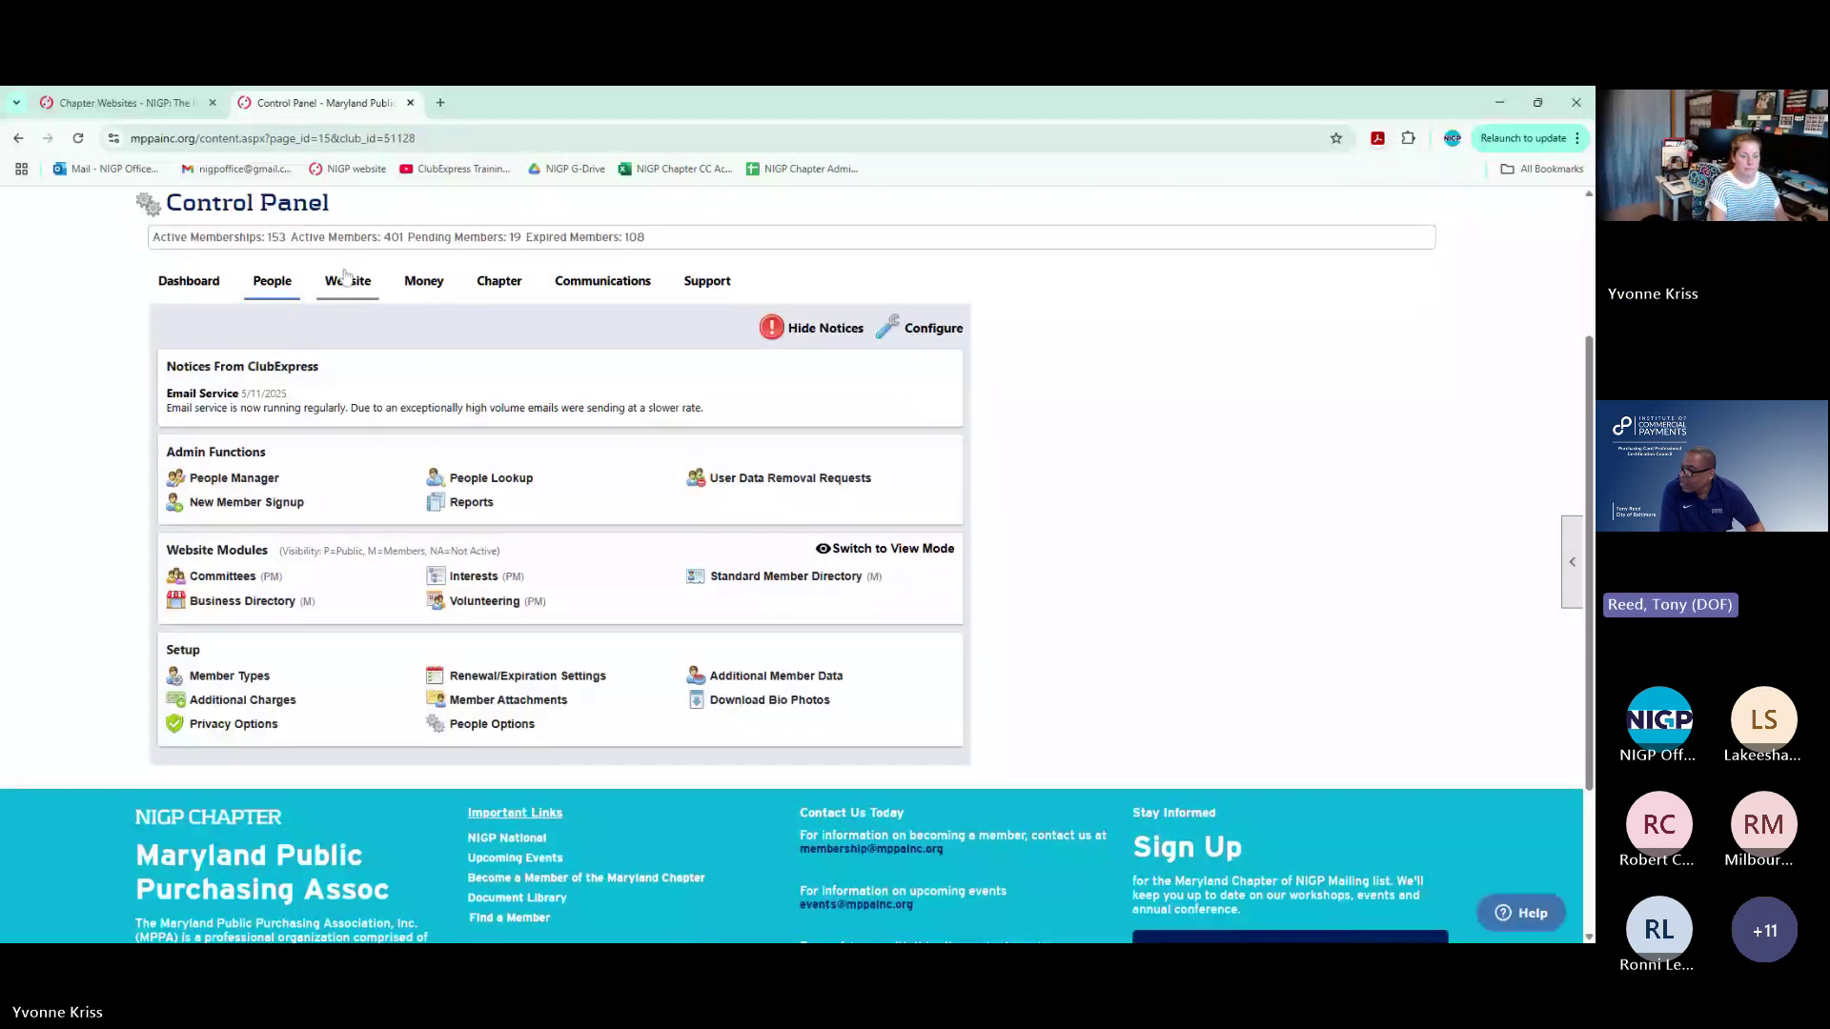
Search Events for 'november el' and open the November Elections event's admin page
left_click(345, 278)
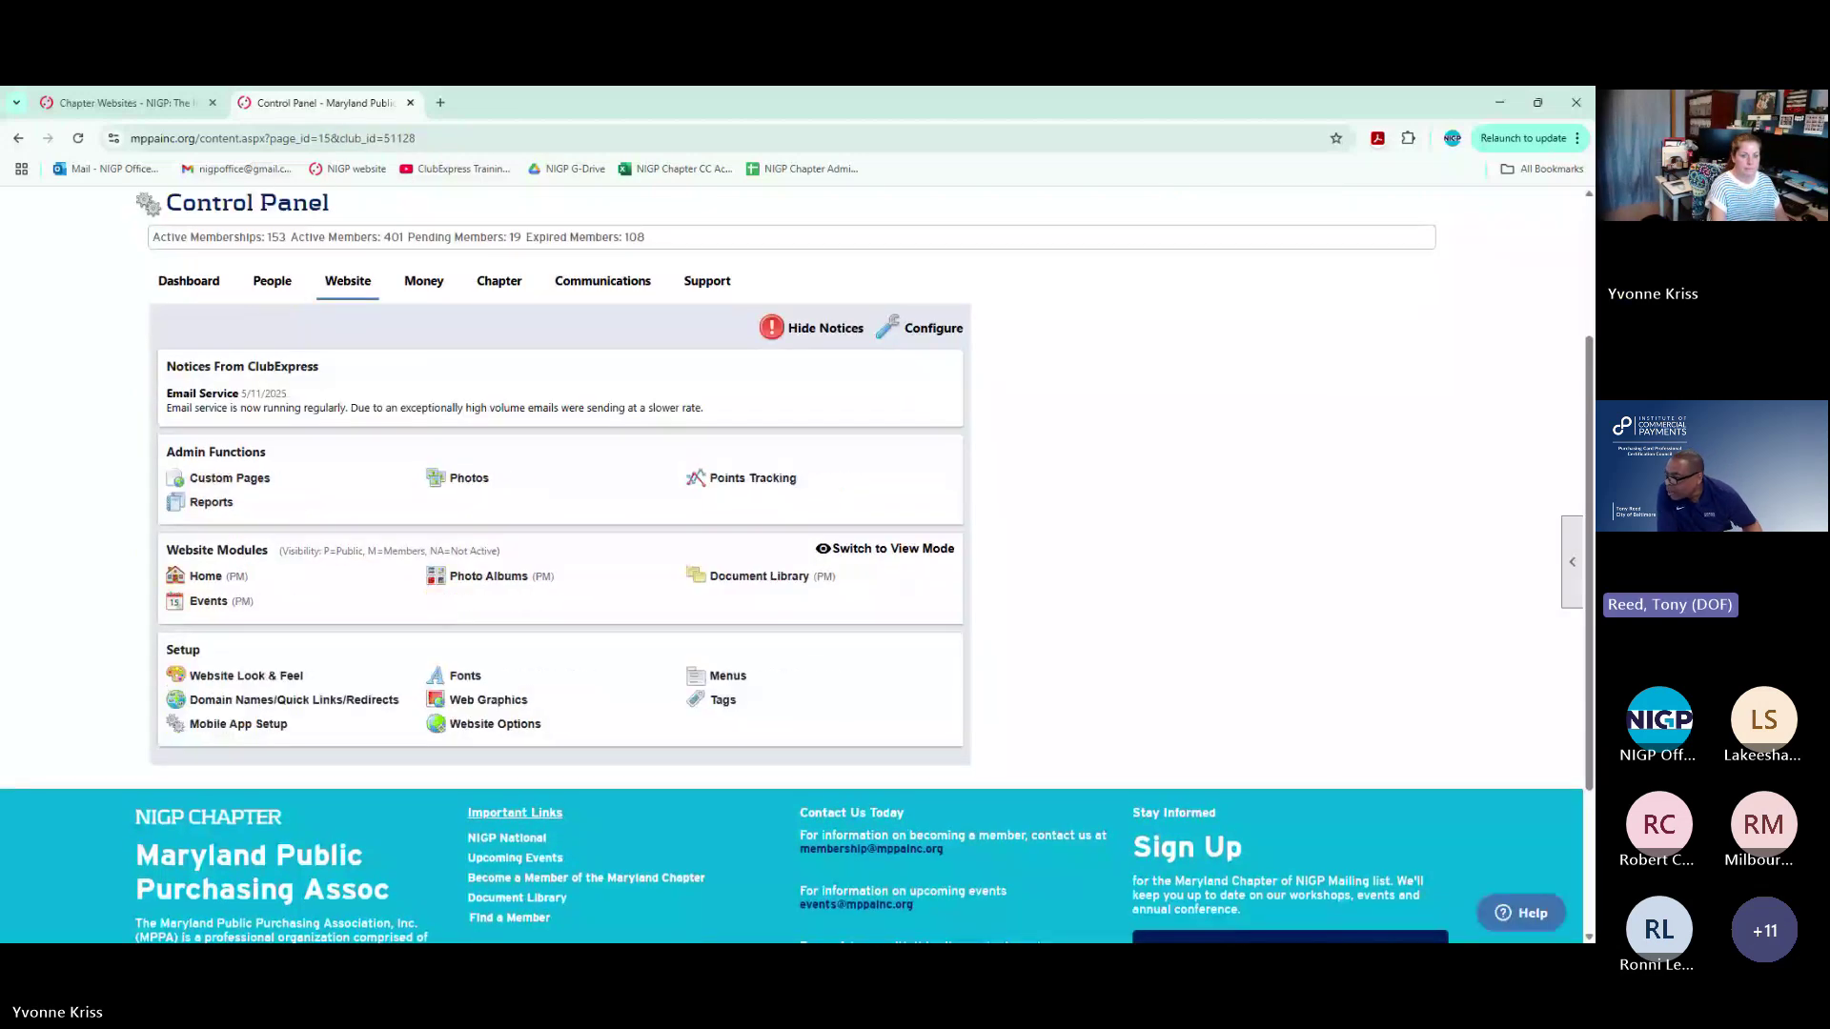
left_click(202, 601)
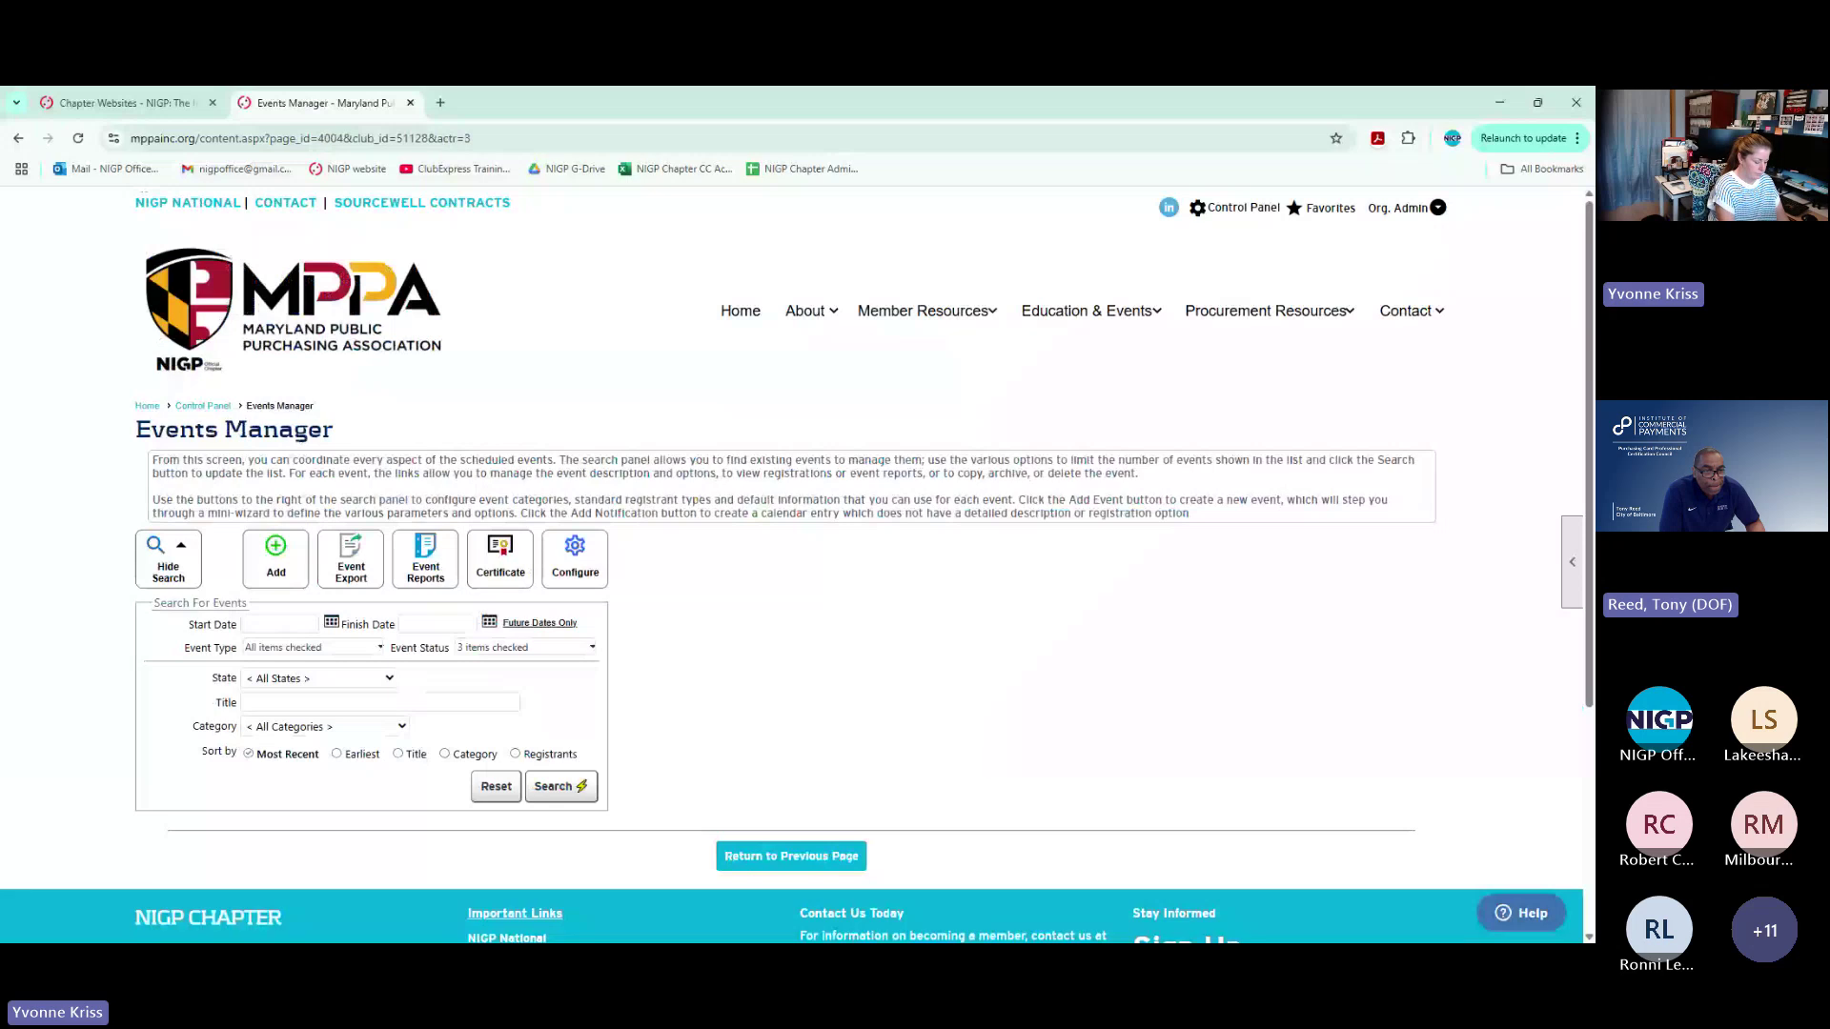
left_click(379, 702)
type("november el")
key("Return")
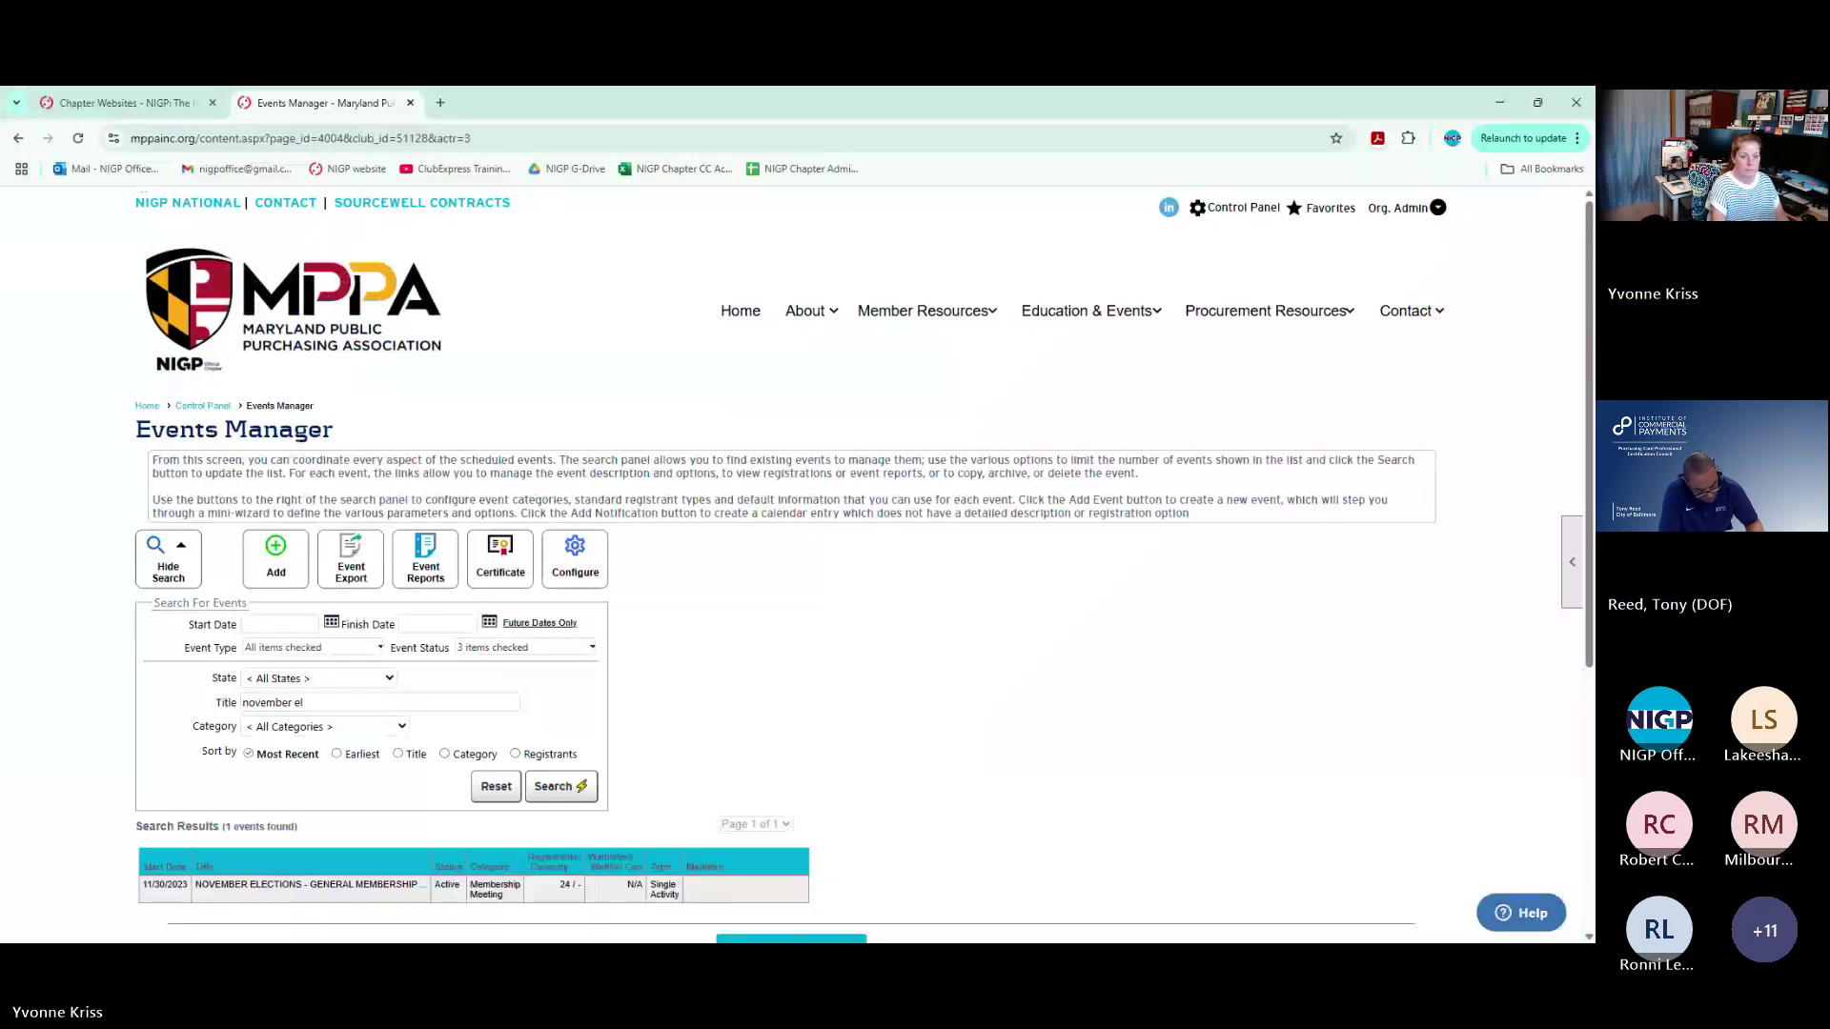
scroll(726, 713, "down", 2)
left_click(717, 721)
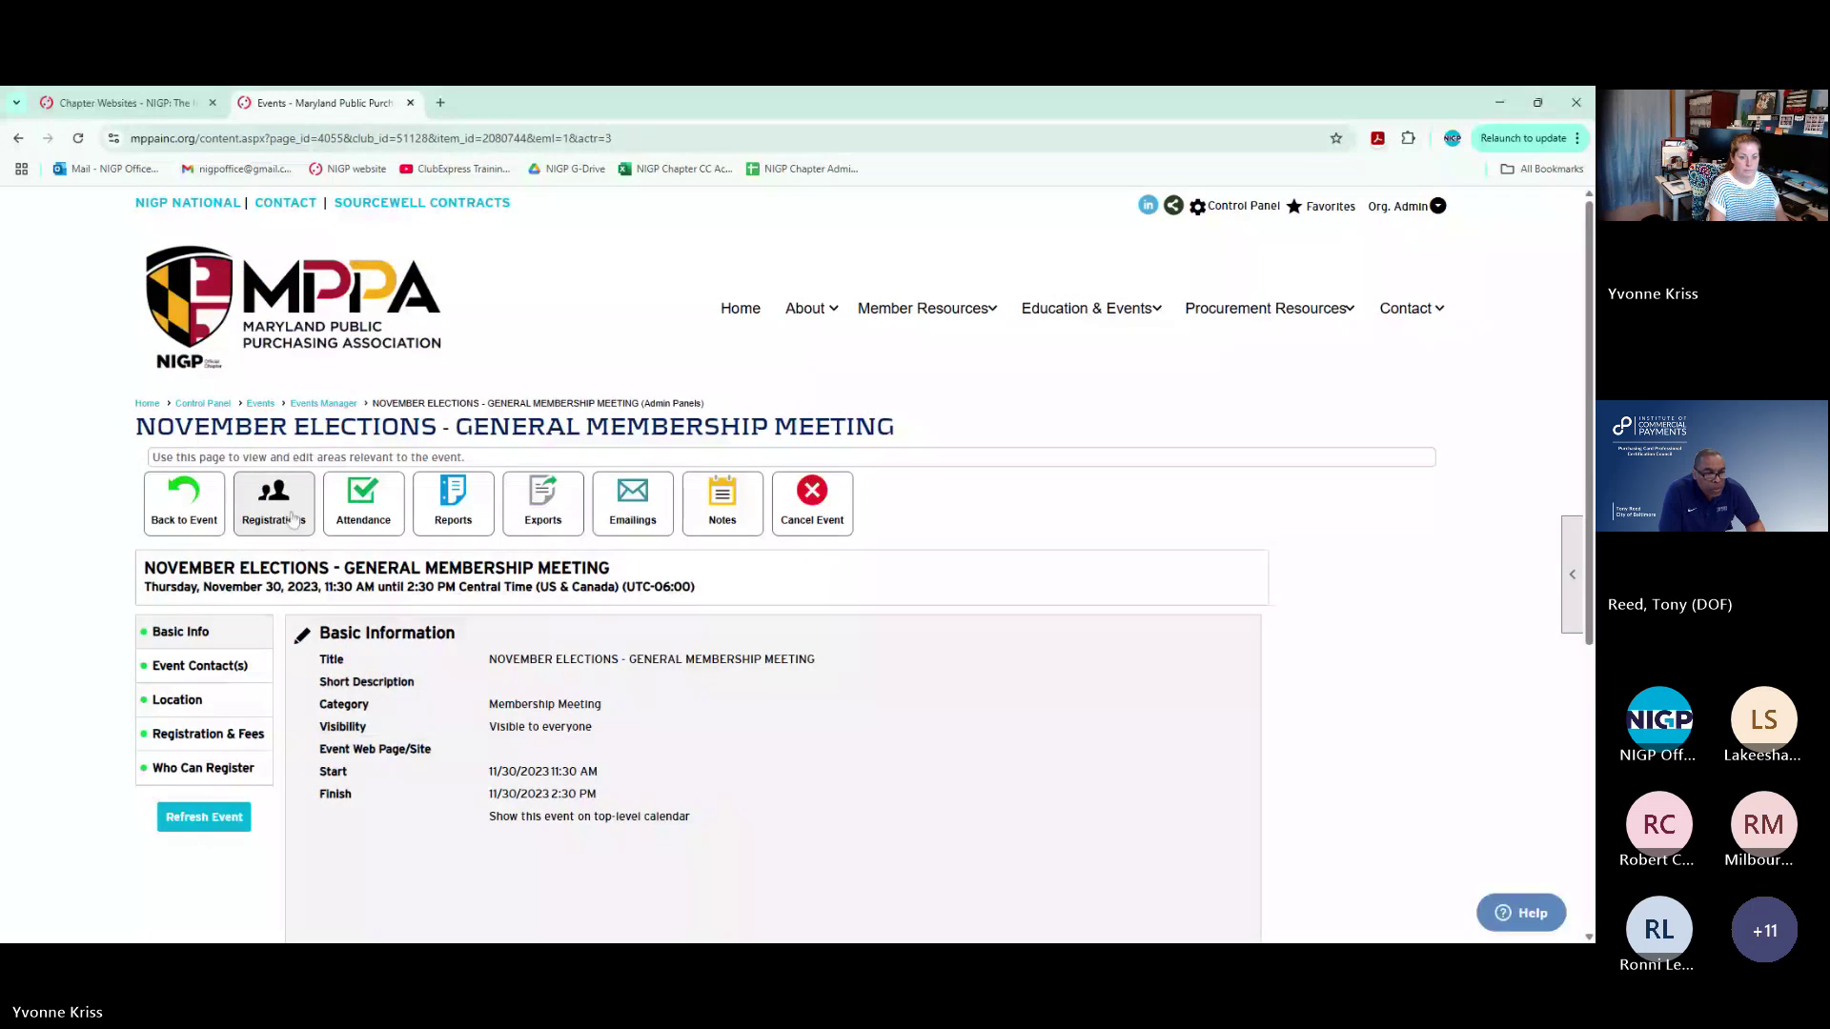
List the event's Open registrations and confirm cancelling the first one
left_click(293, 516)
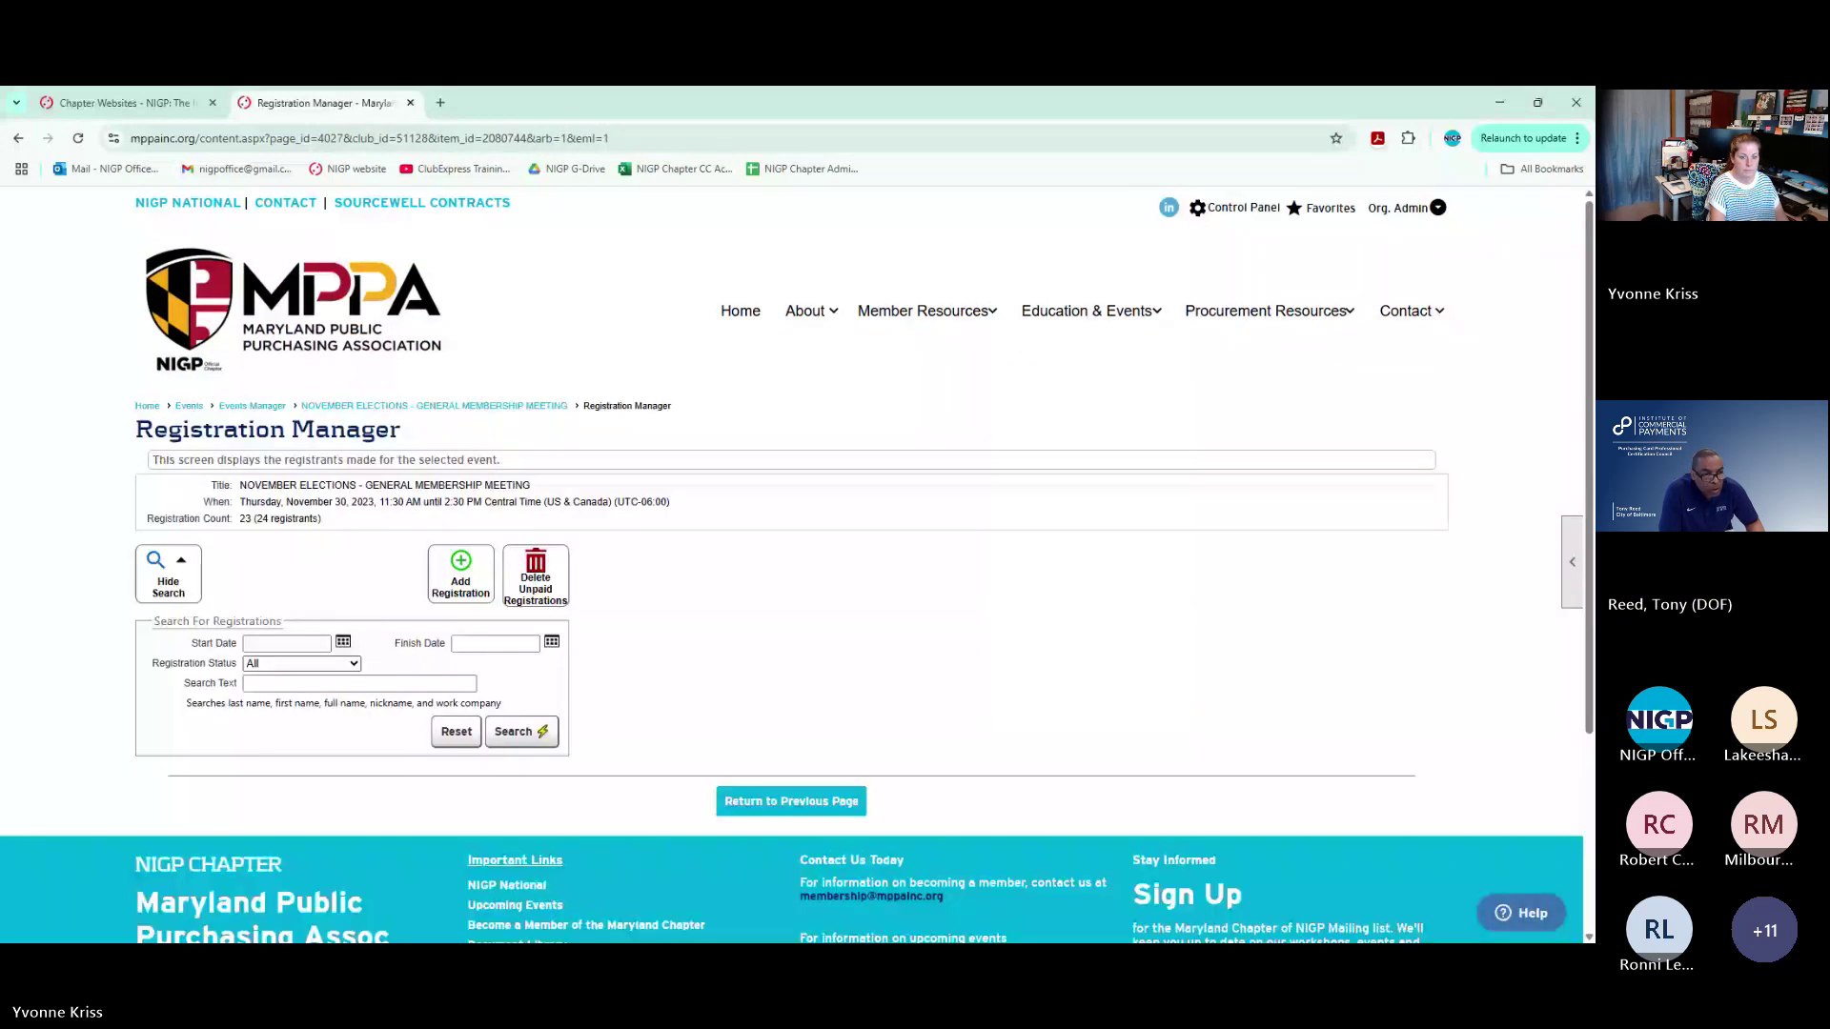
left_click(267, 674)
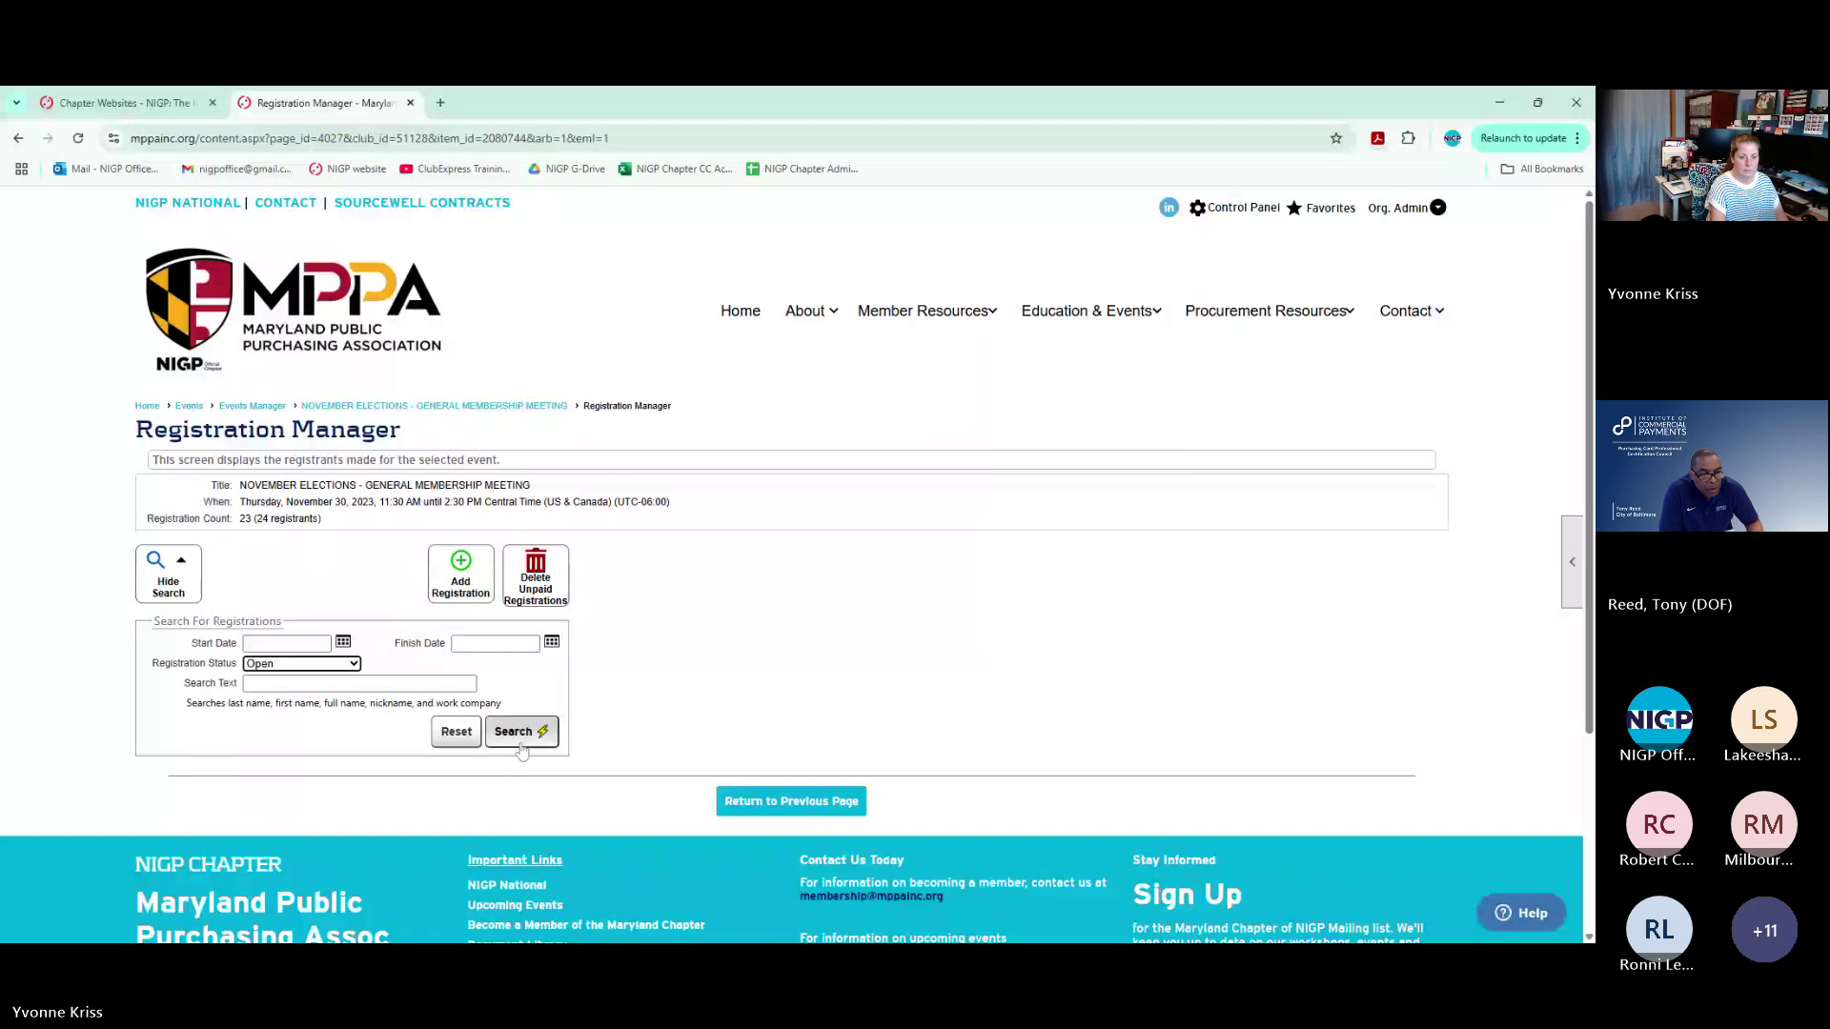
left_click(518, 731)
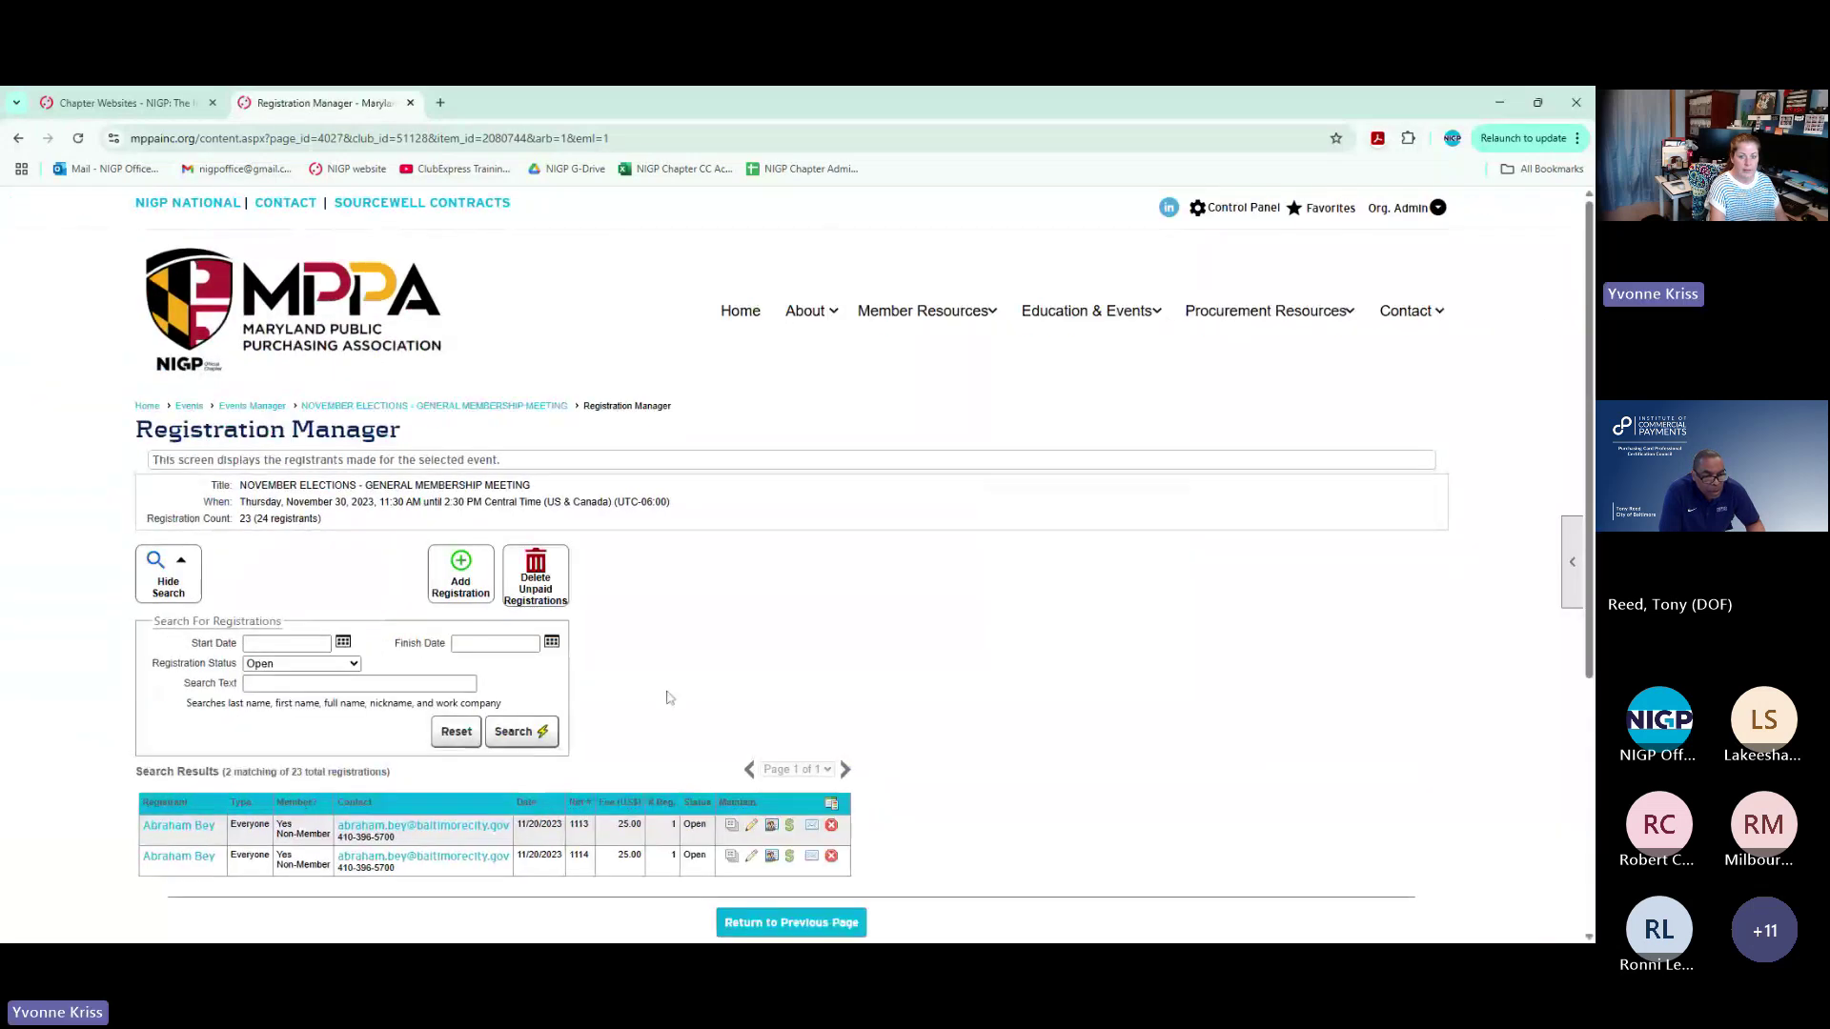
scroll(670, 695, "down", 2)
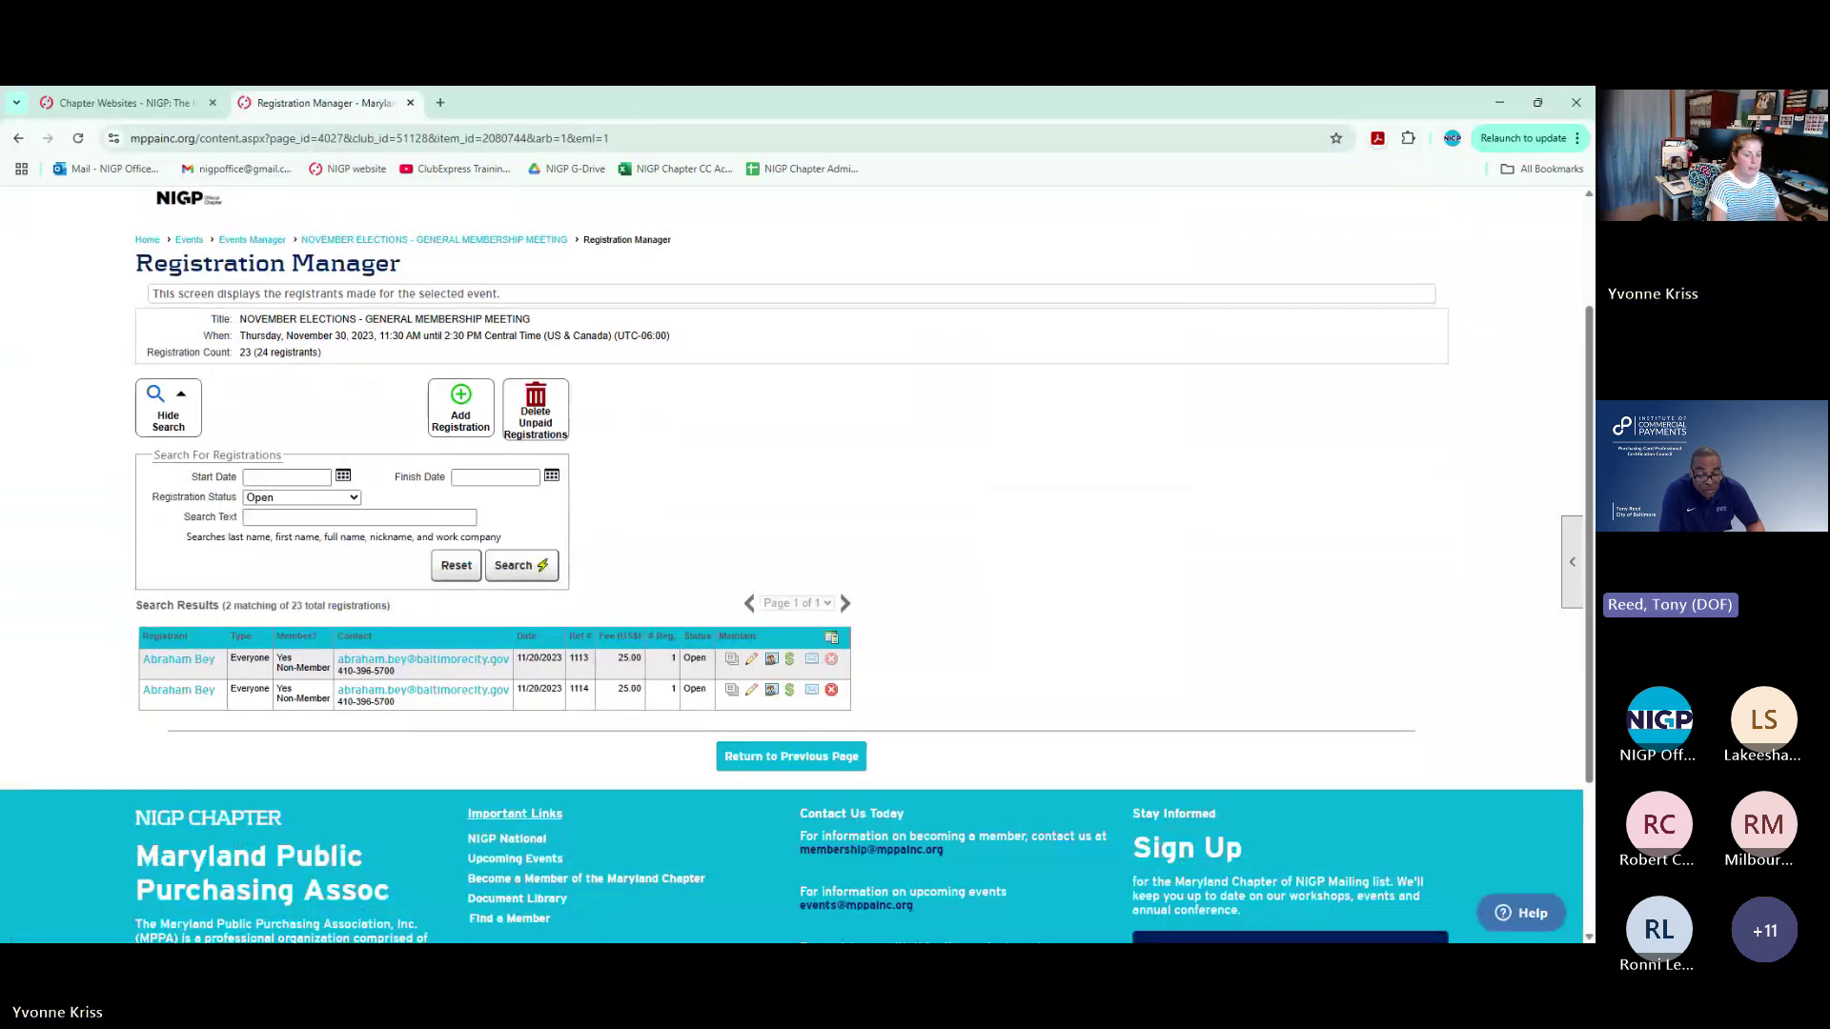
left_click(831, 659)
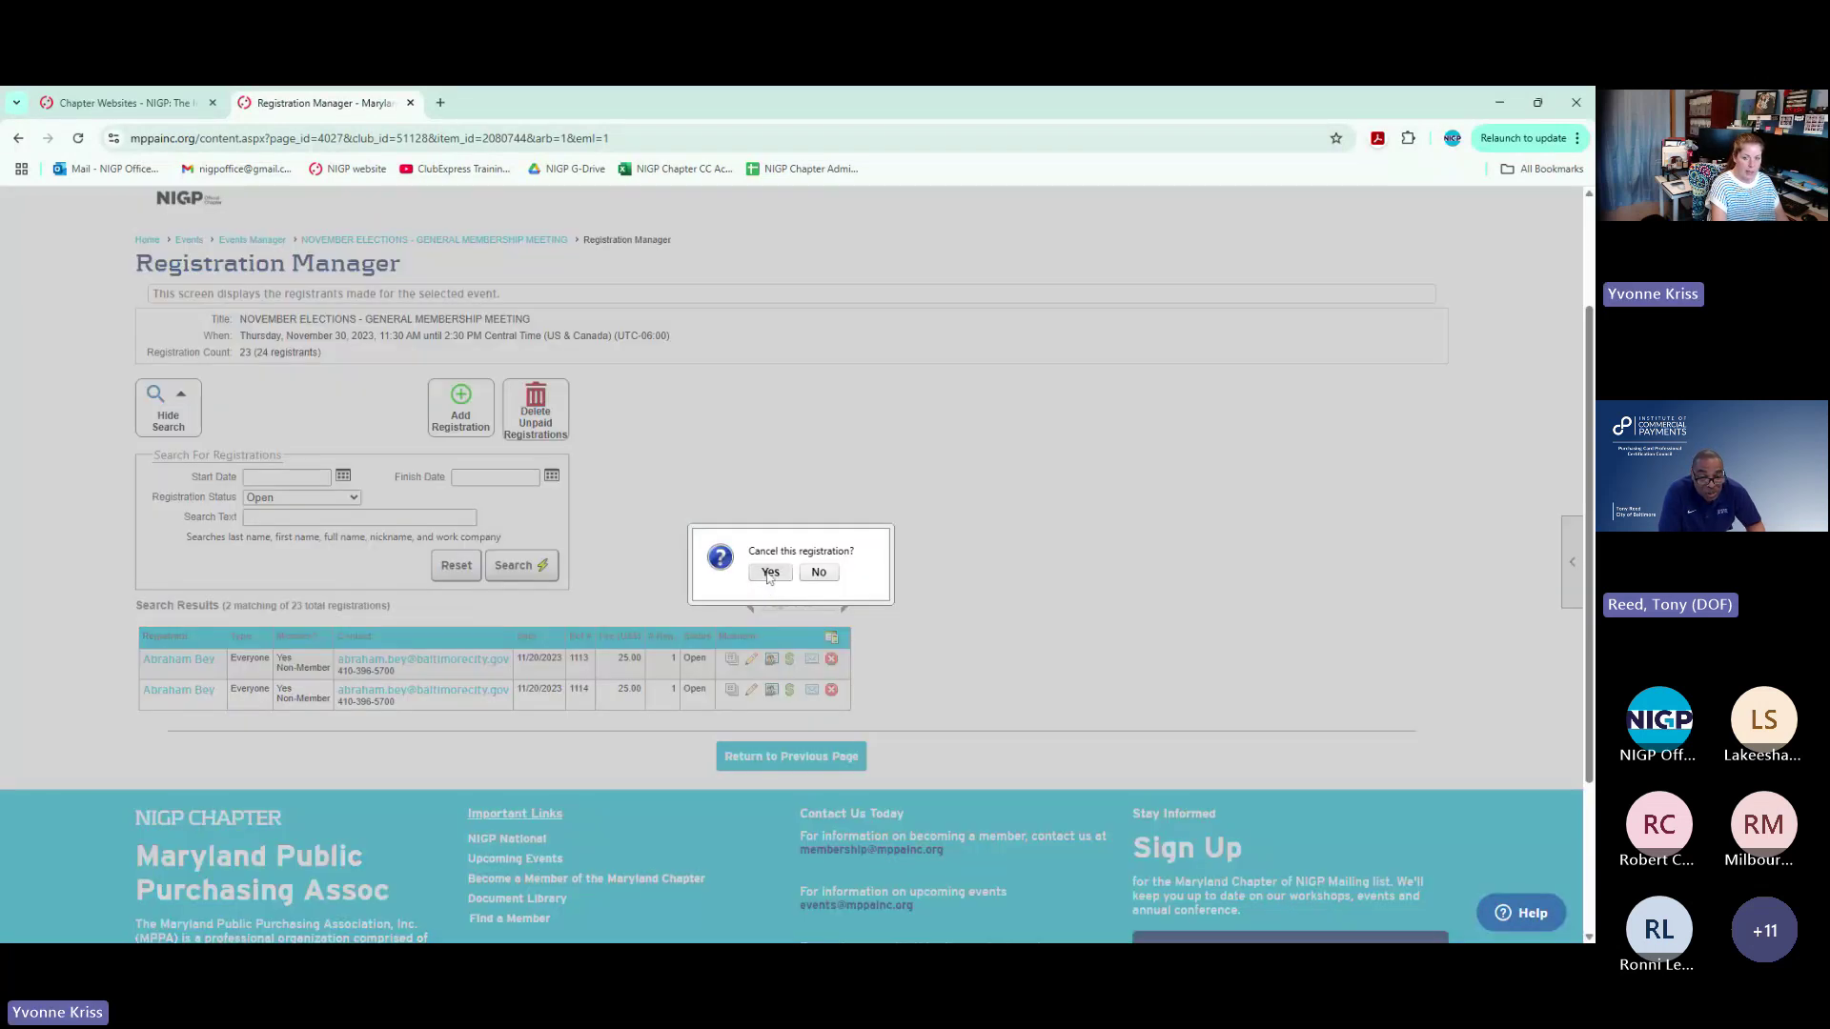
left_click(769, 573)
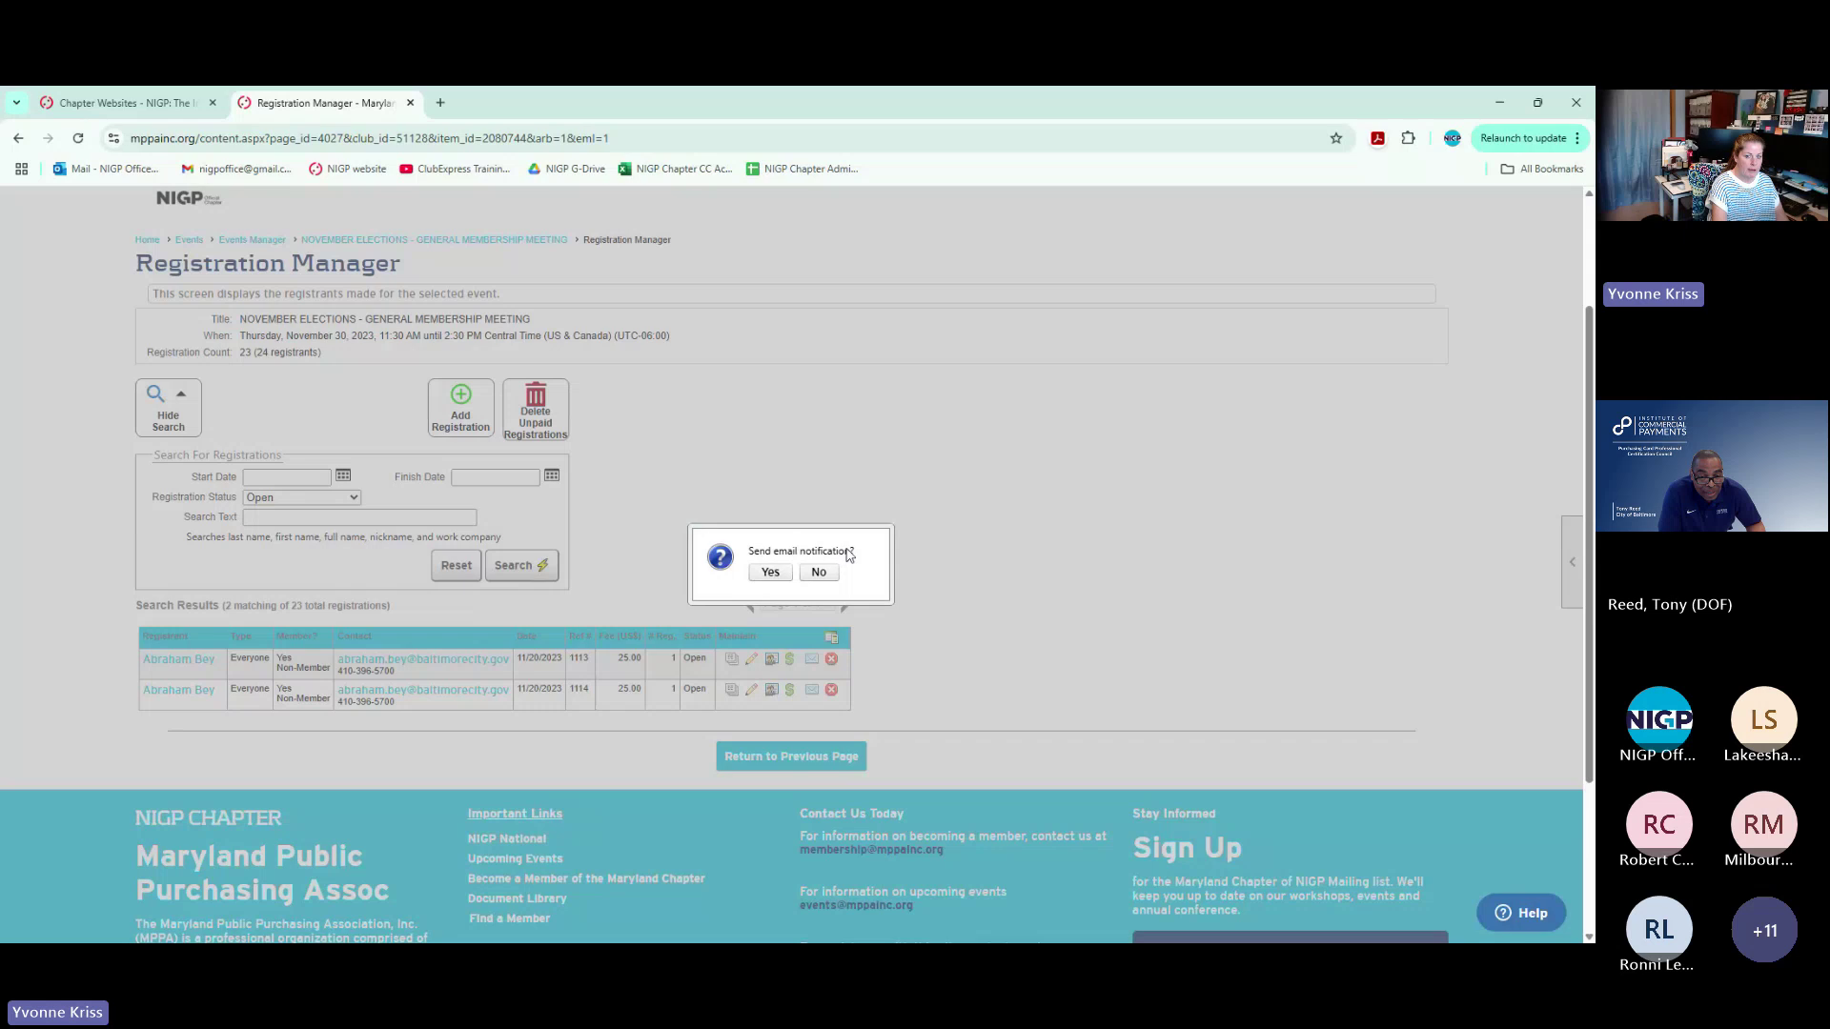
Answer the email prompt, then cancel the remaining open registration without email notification
left_click(819, 573)
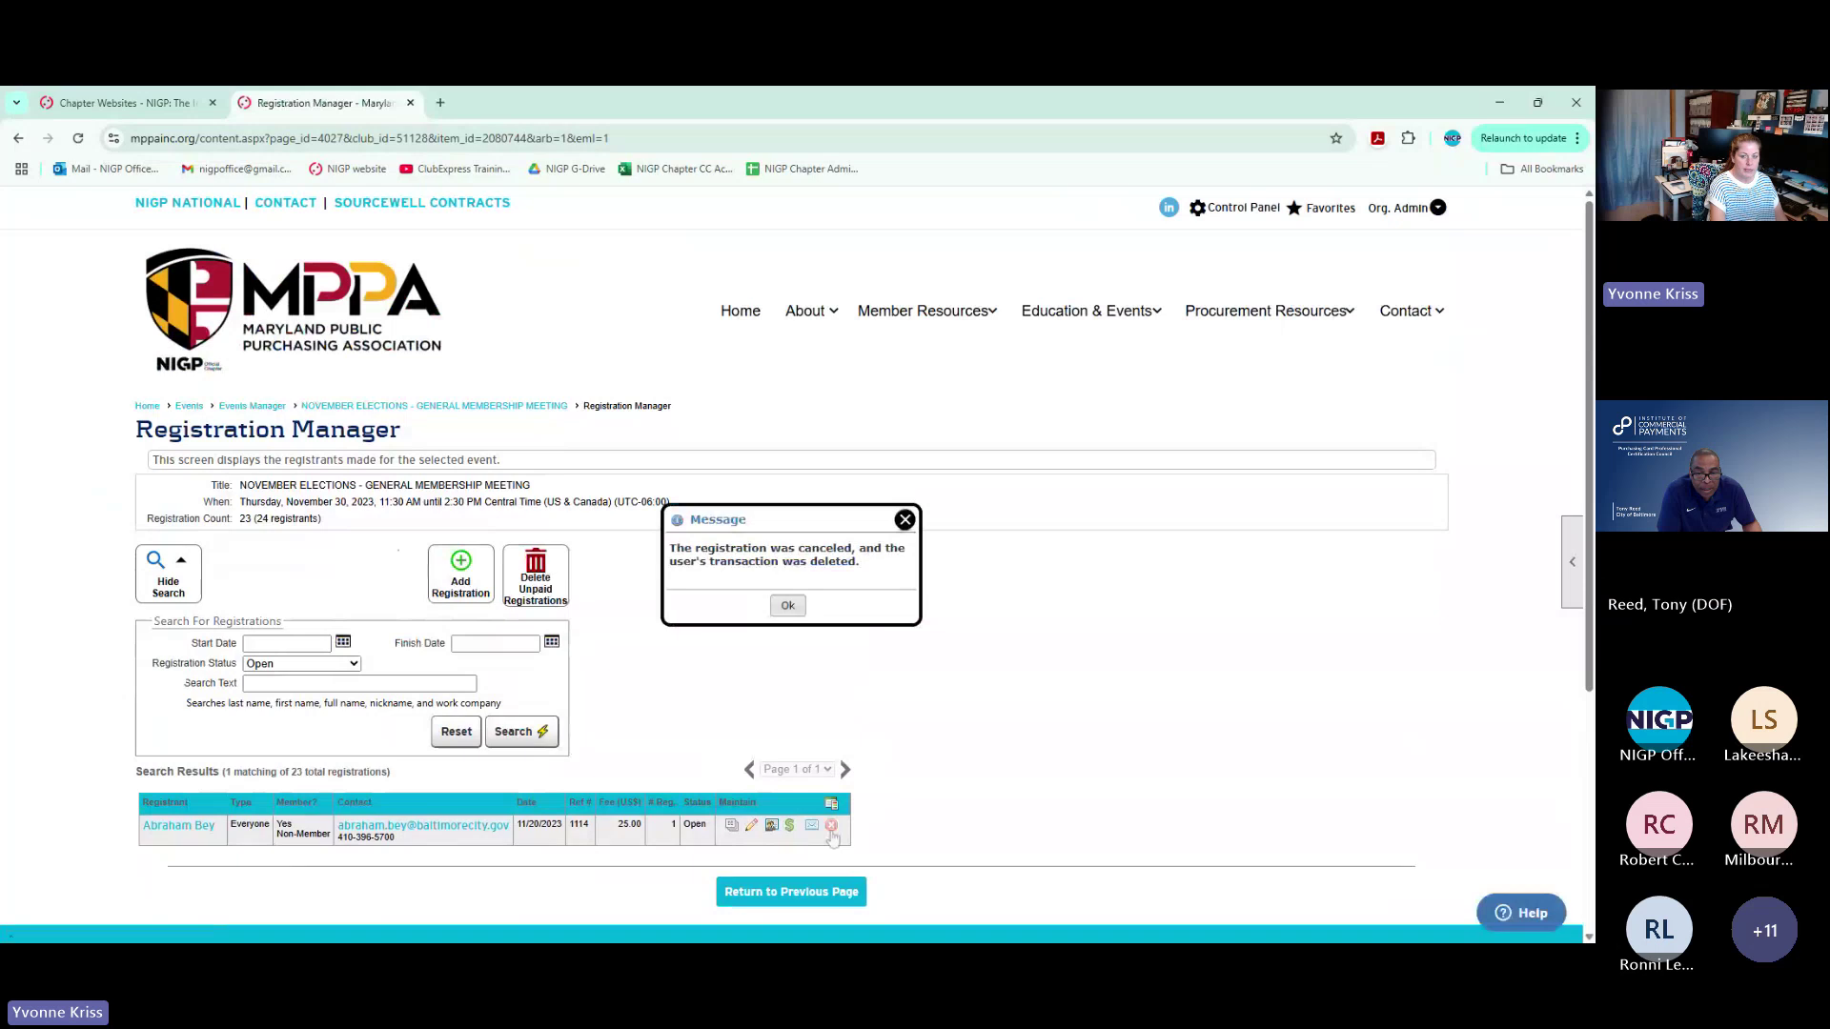
left_click(832, 827)
left_click(770, 572)
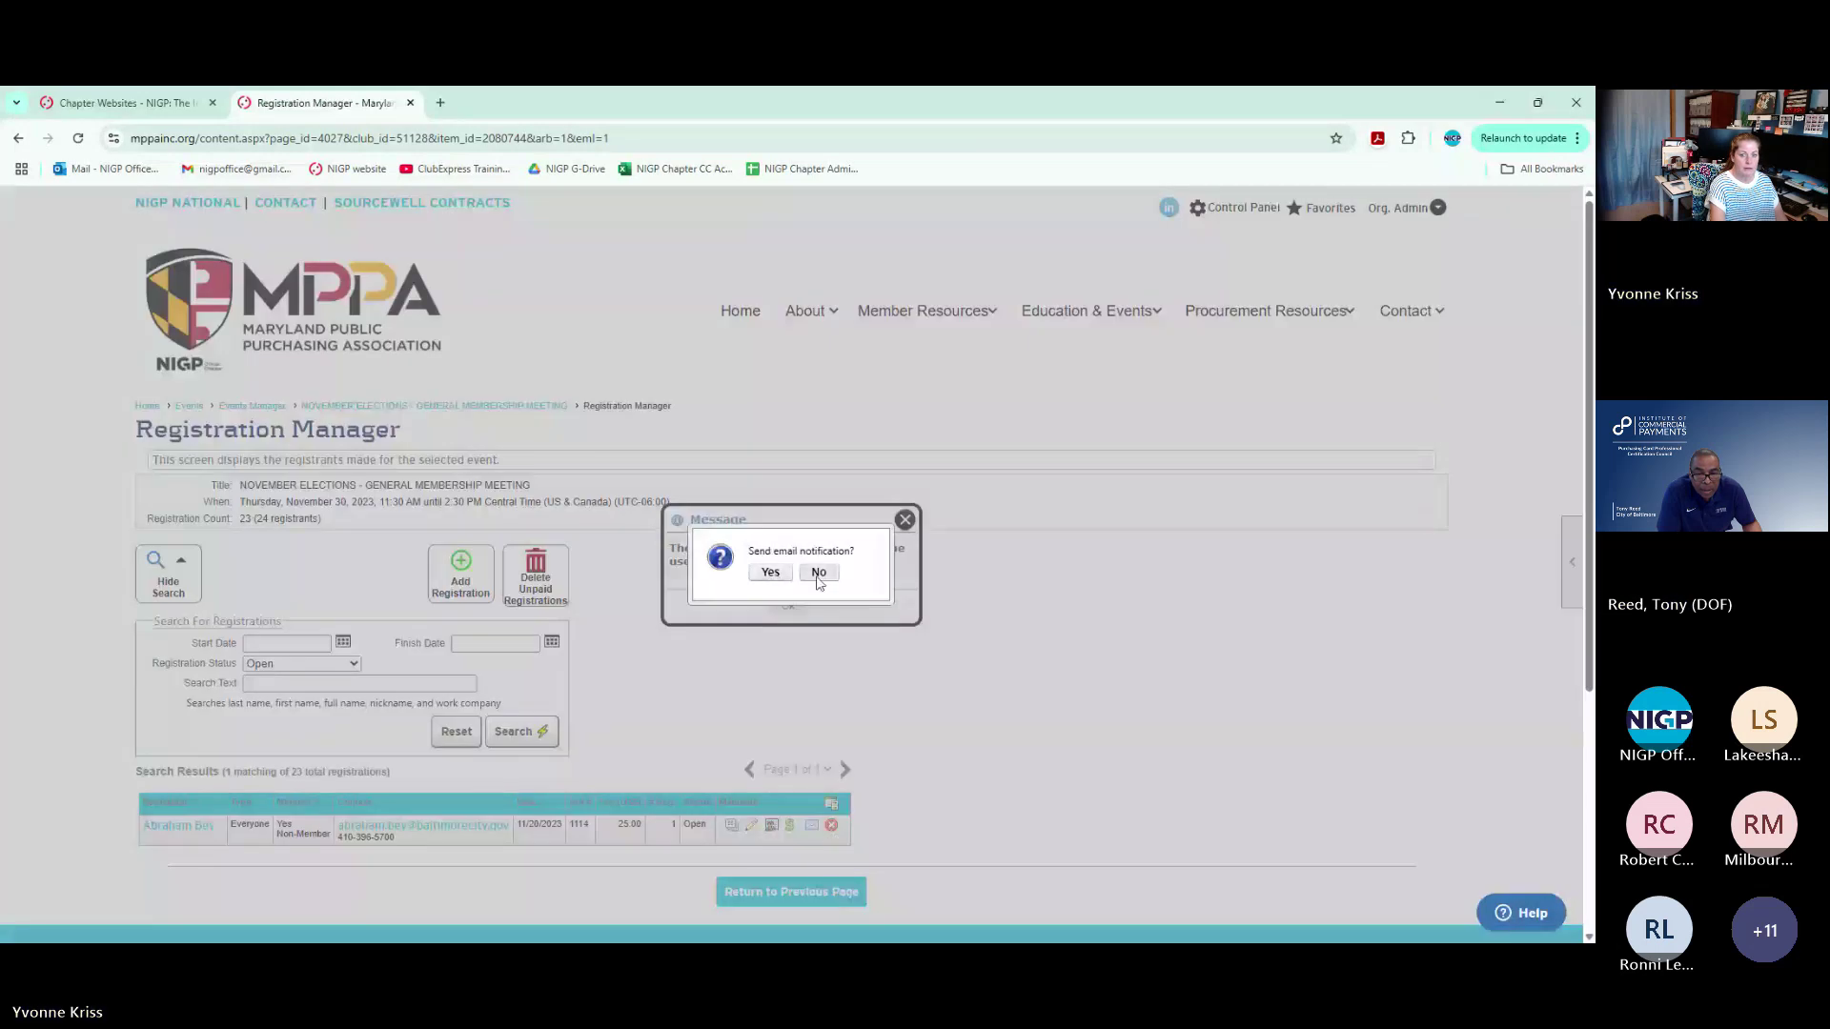
left_click(818, 572)
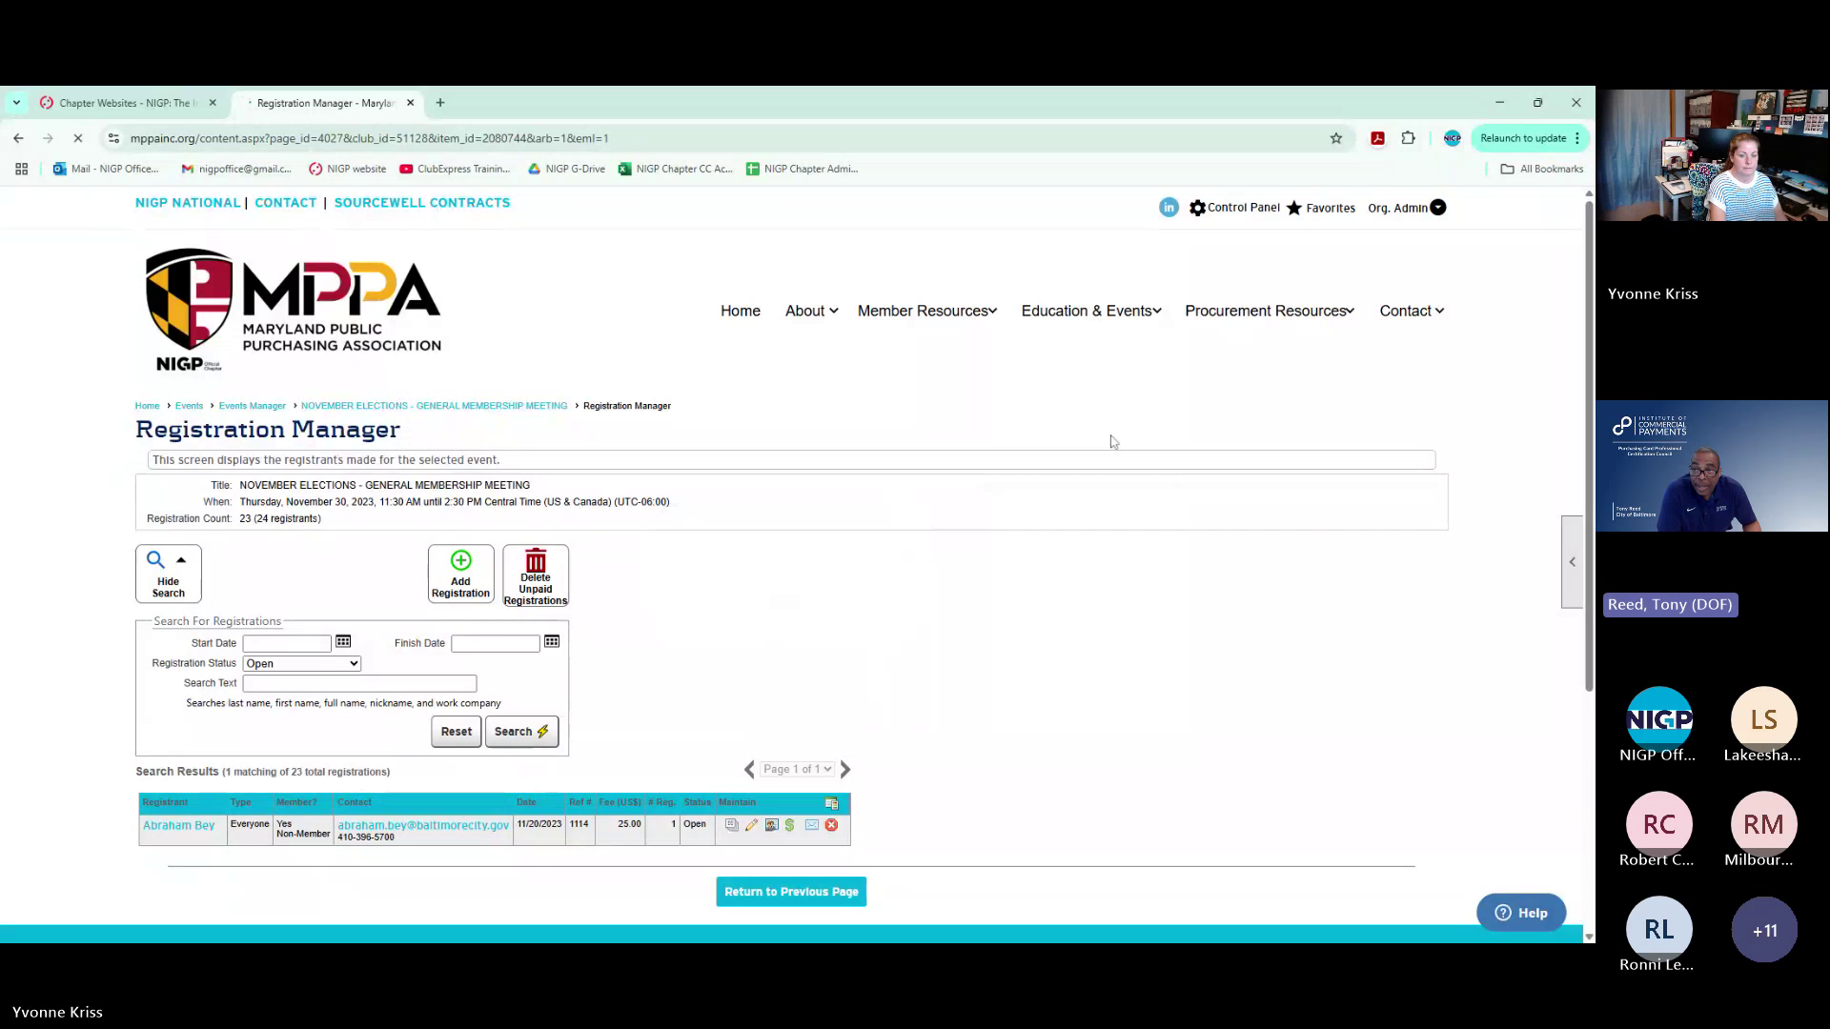
Go back to Control Panel People and People Manager's Last Name field
left_click(1254, 212)
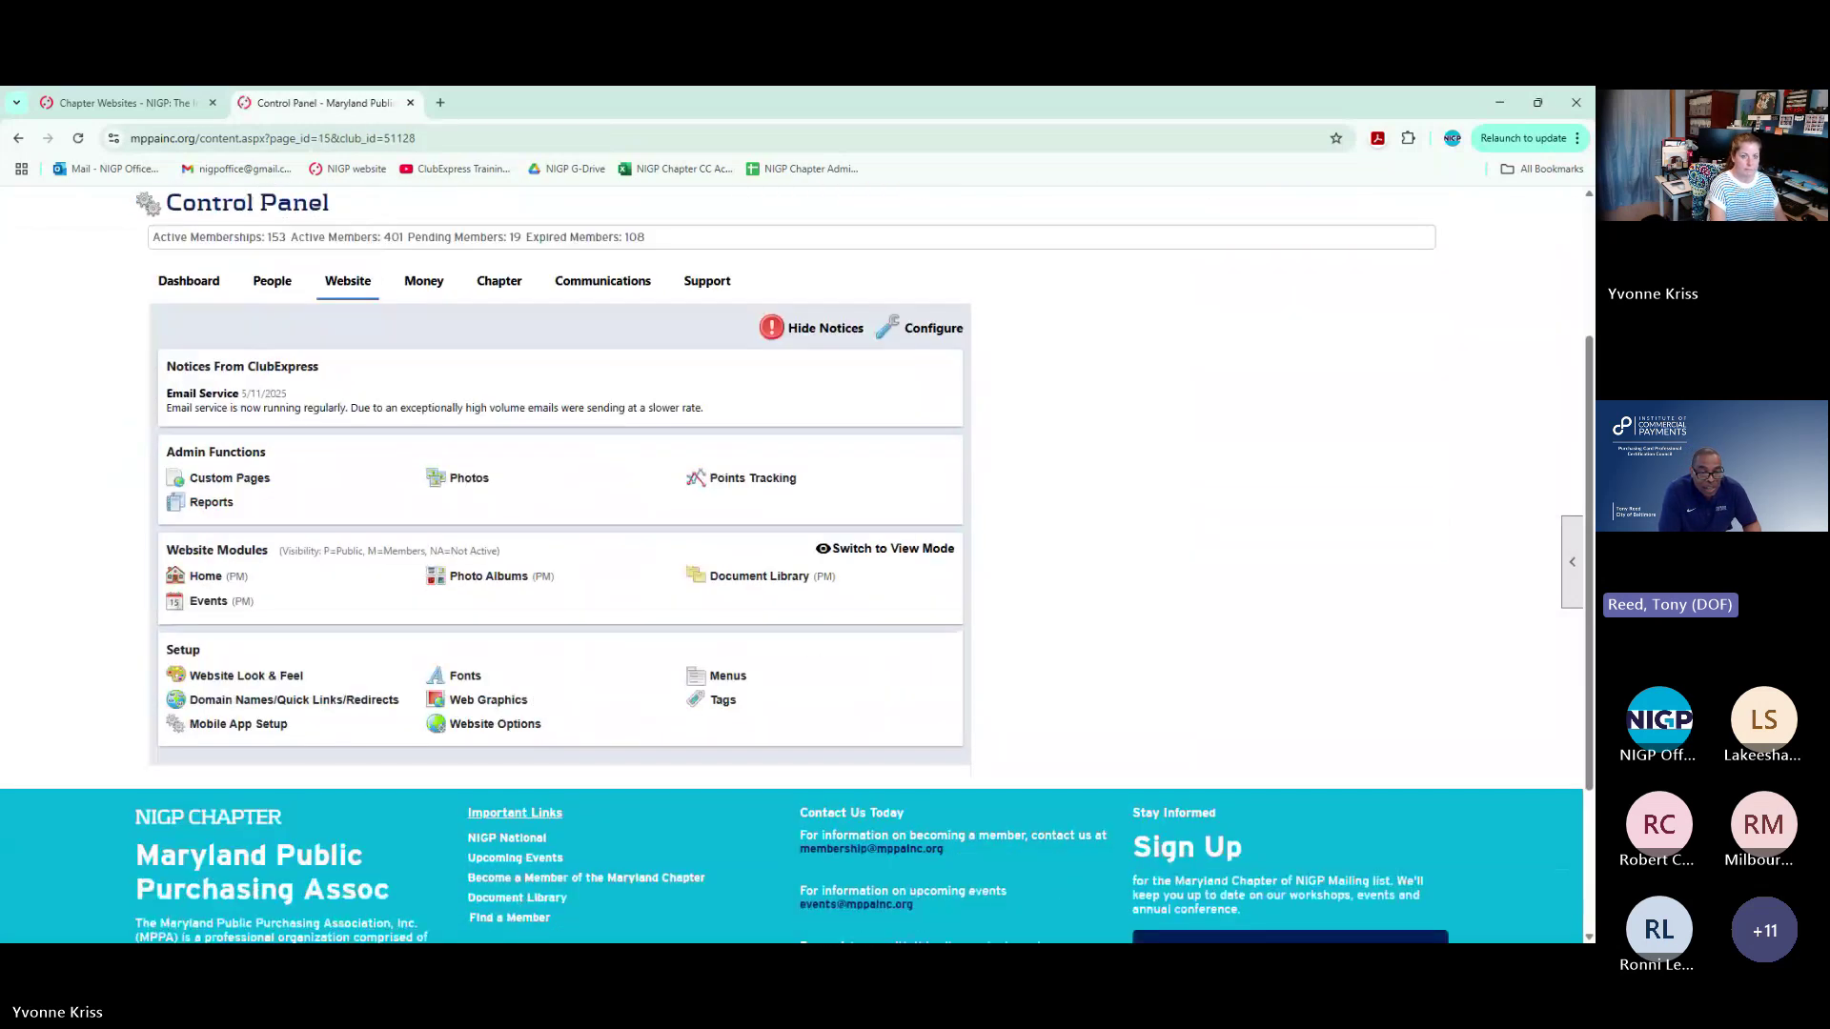
left_click(272, 281)
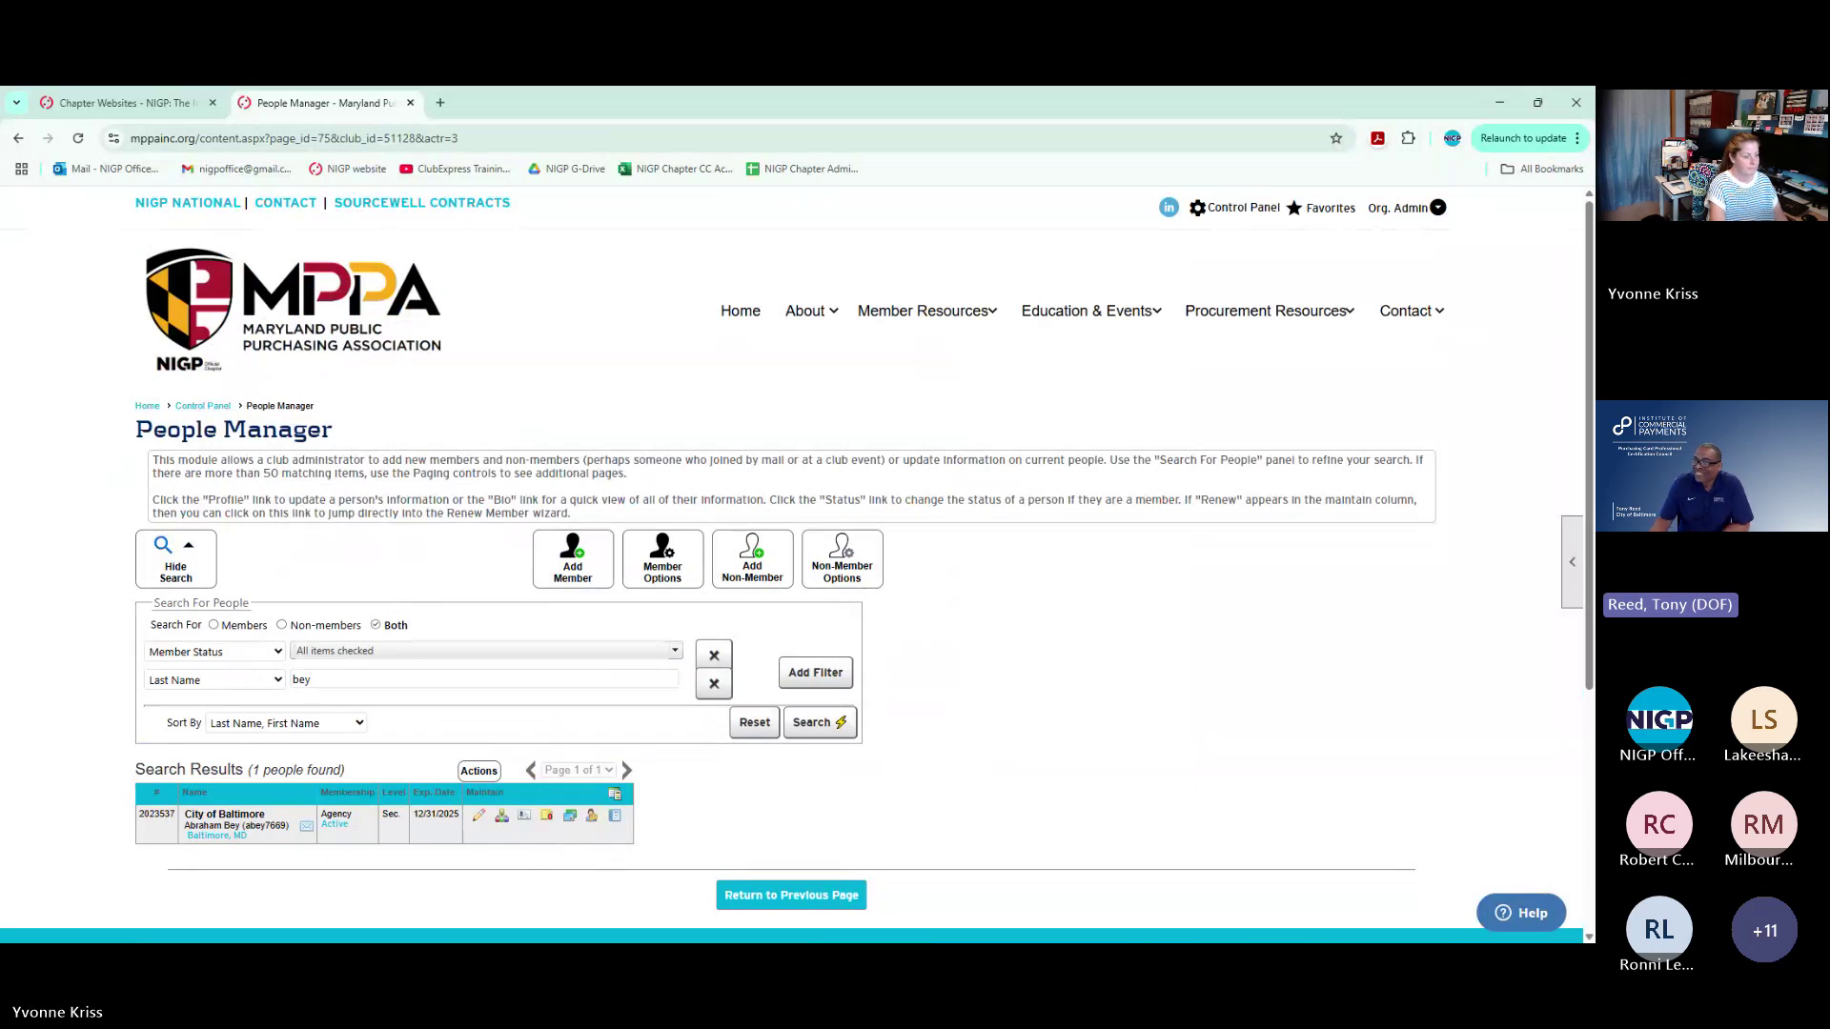
left_click(311, 679)
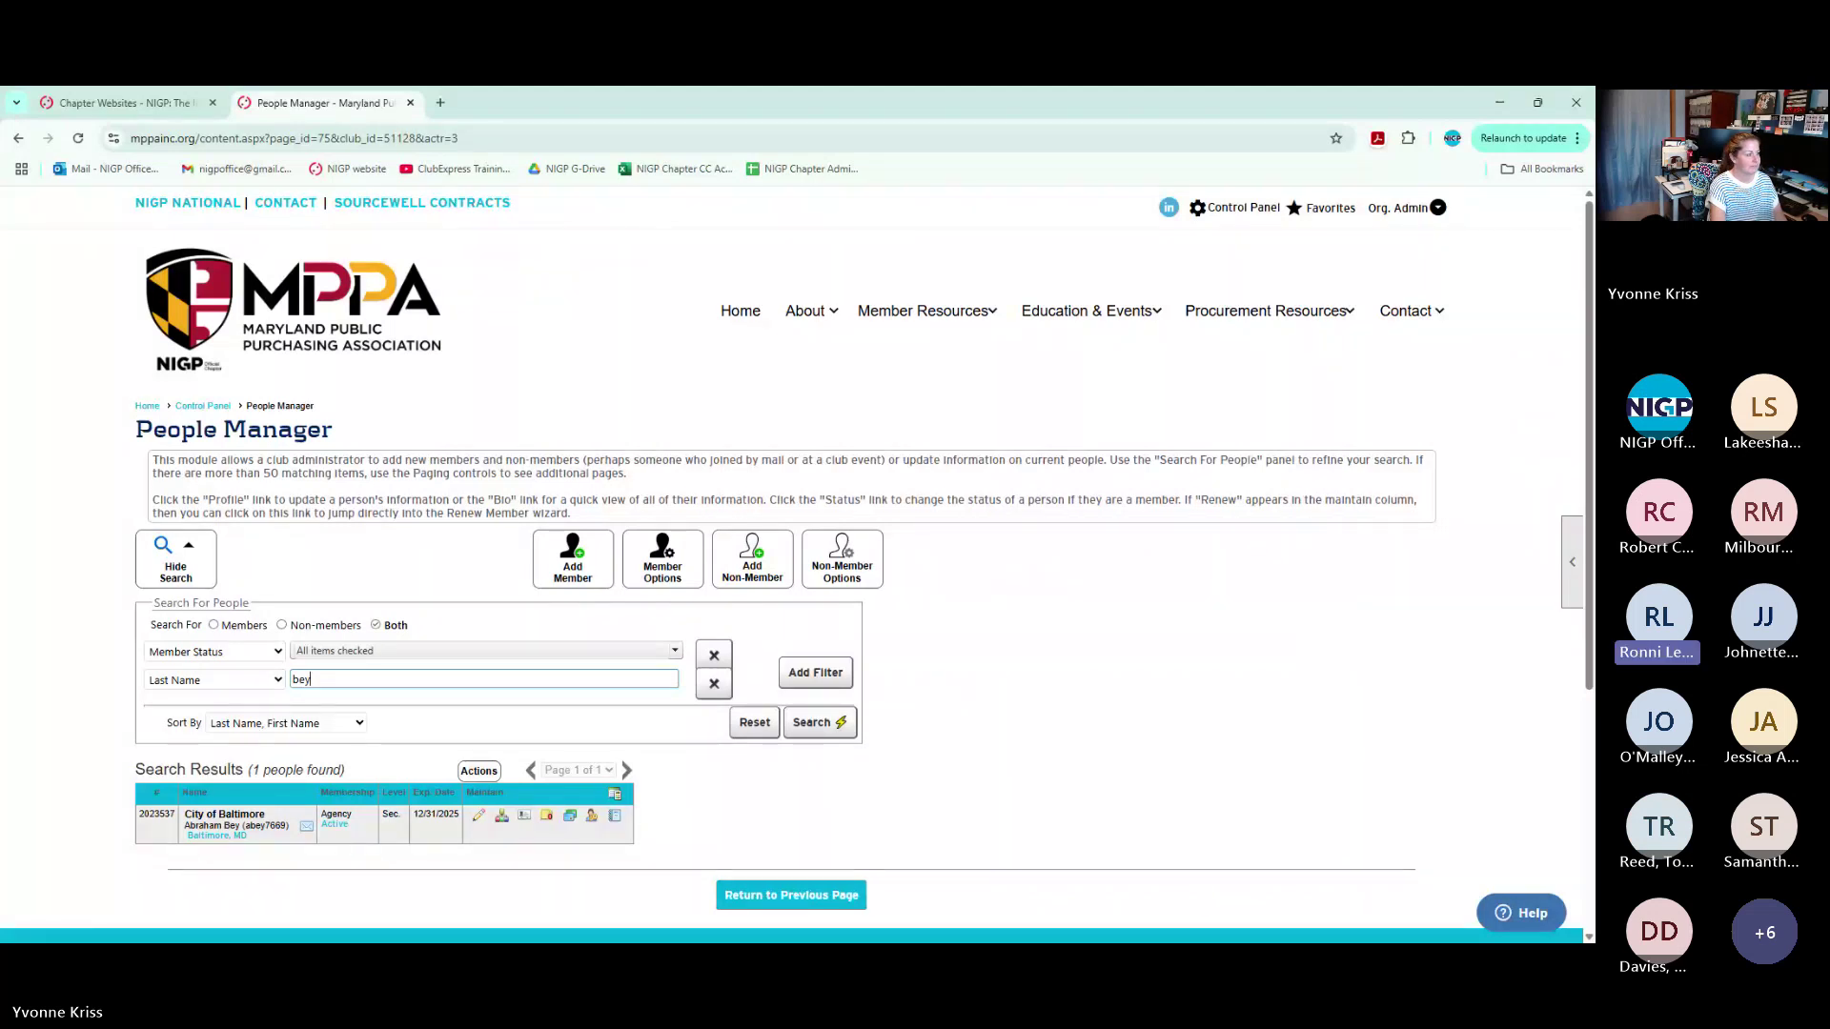
Close the Maryland admin tab and popup, then open the Southeast Florida Chapter's nigpsefl.org site
left_click(409, 102)
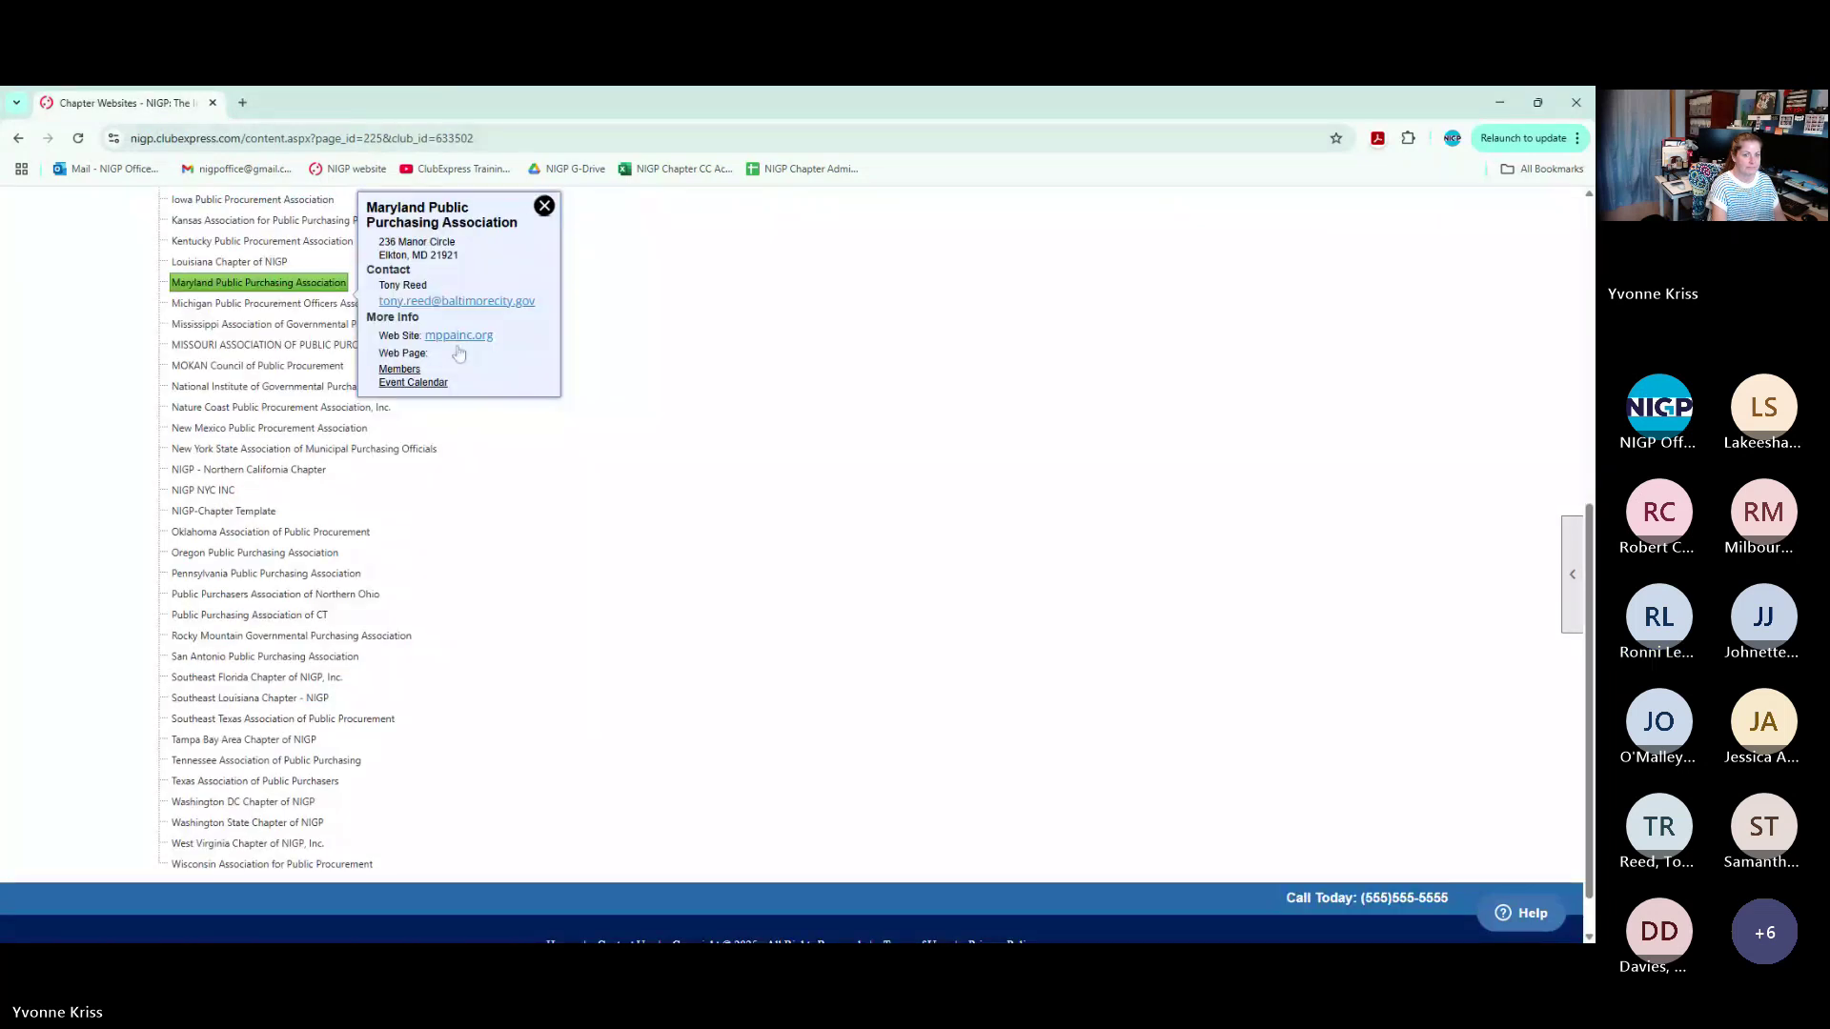
left_click(515, 640)
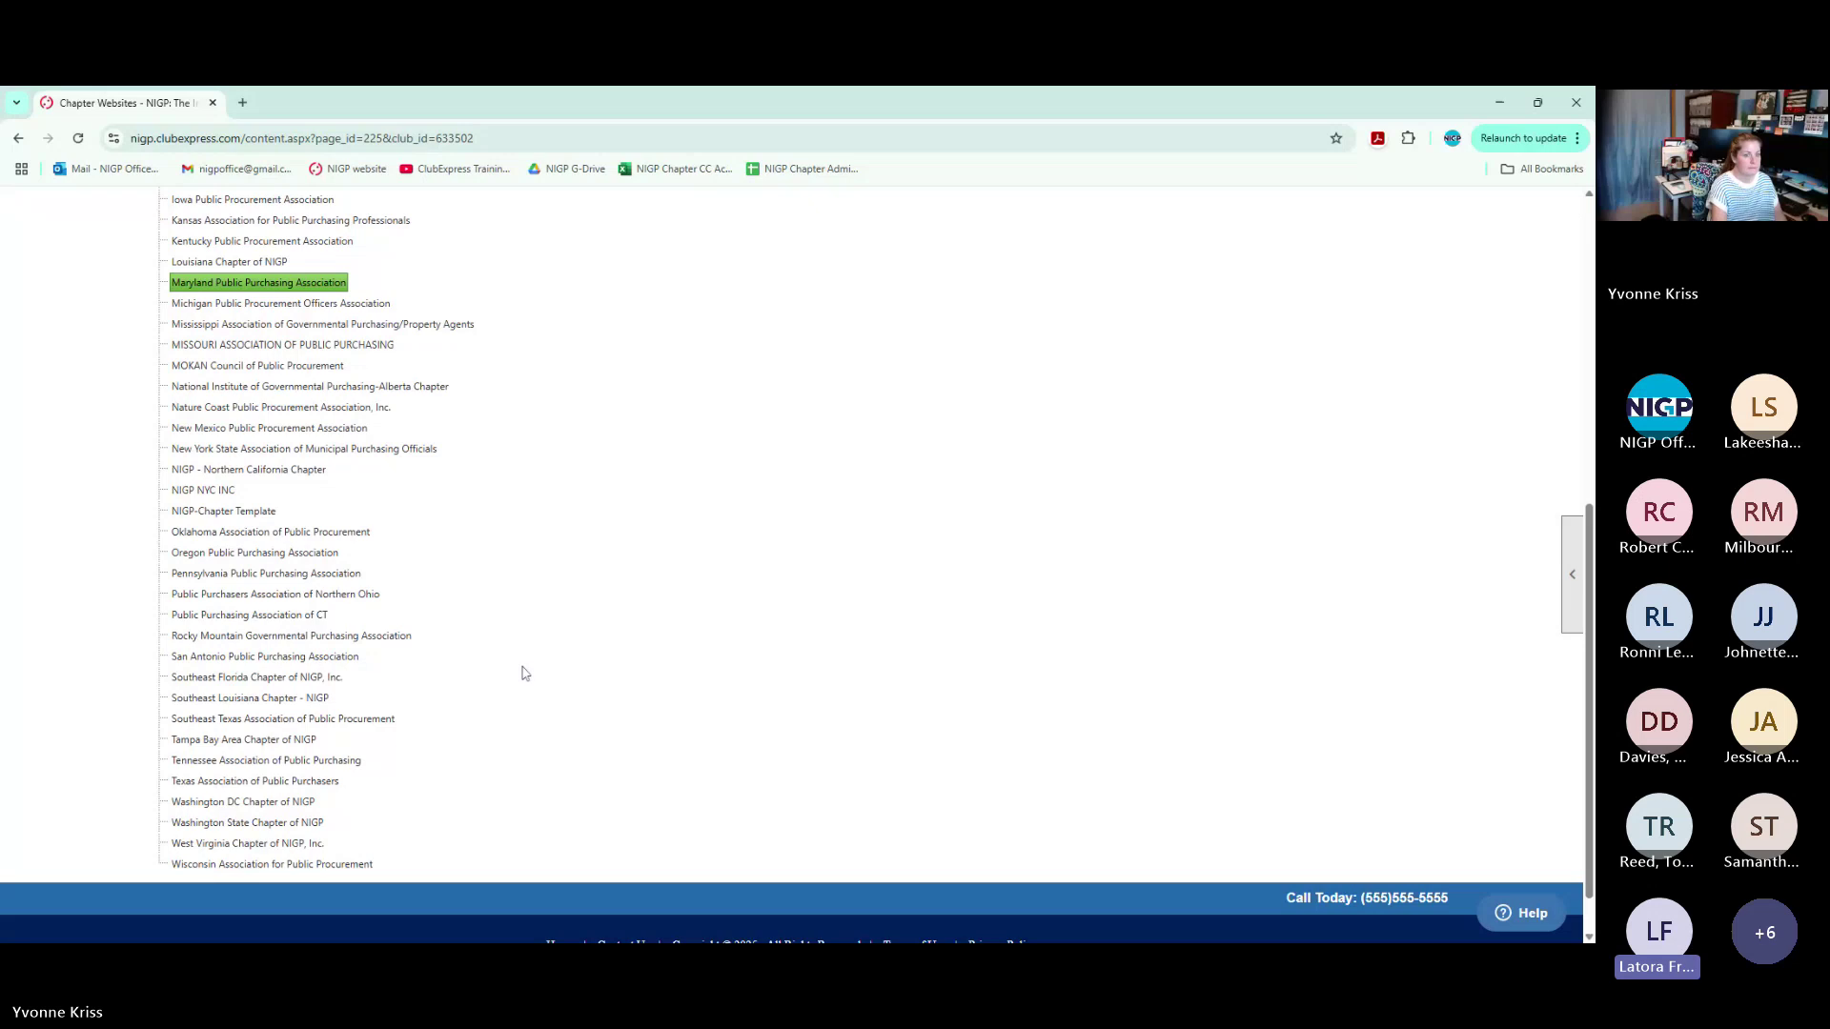
left_click(278, 678)
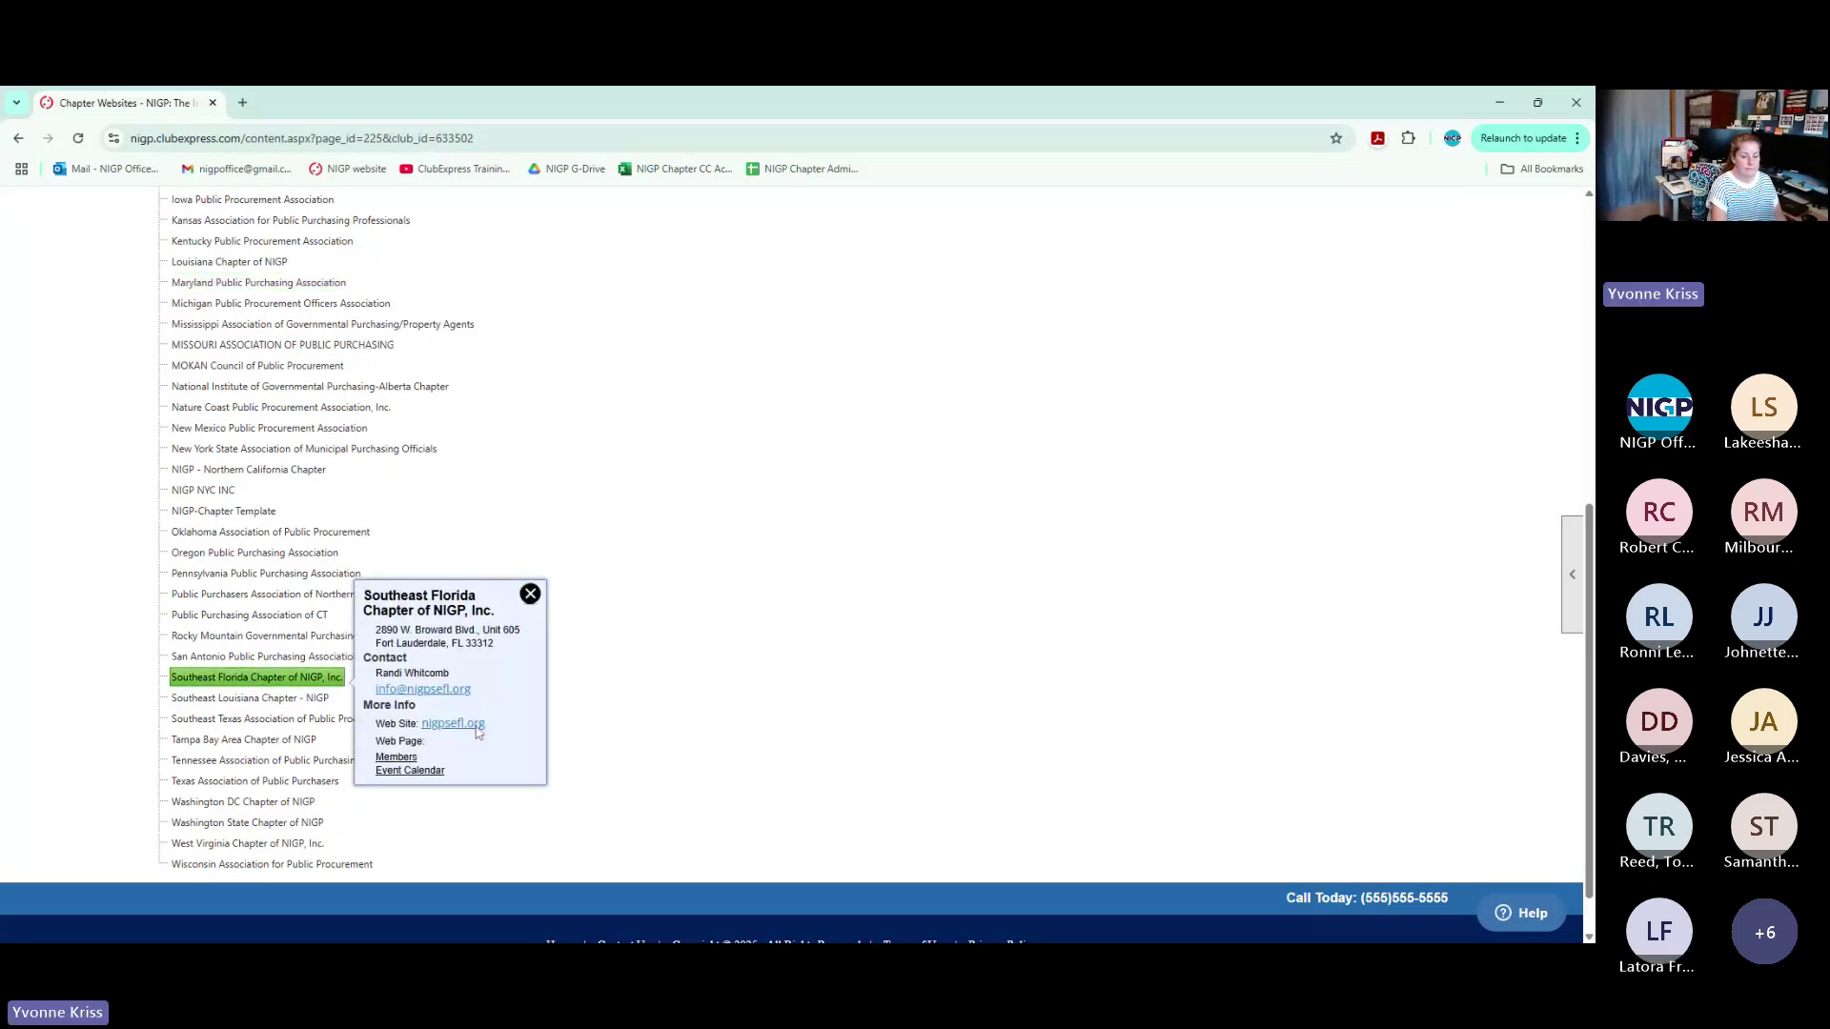
left_click(479, 727)
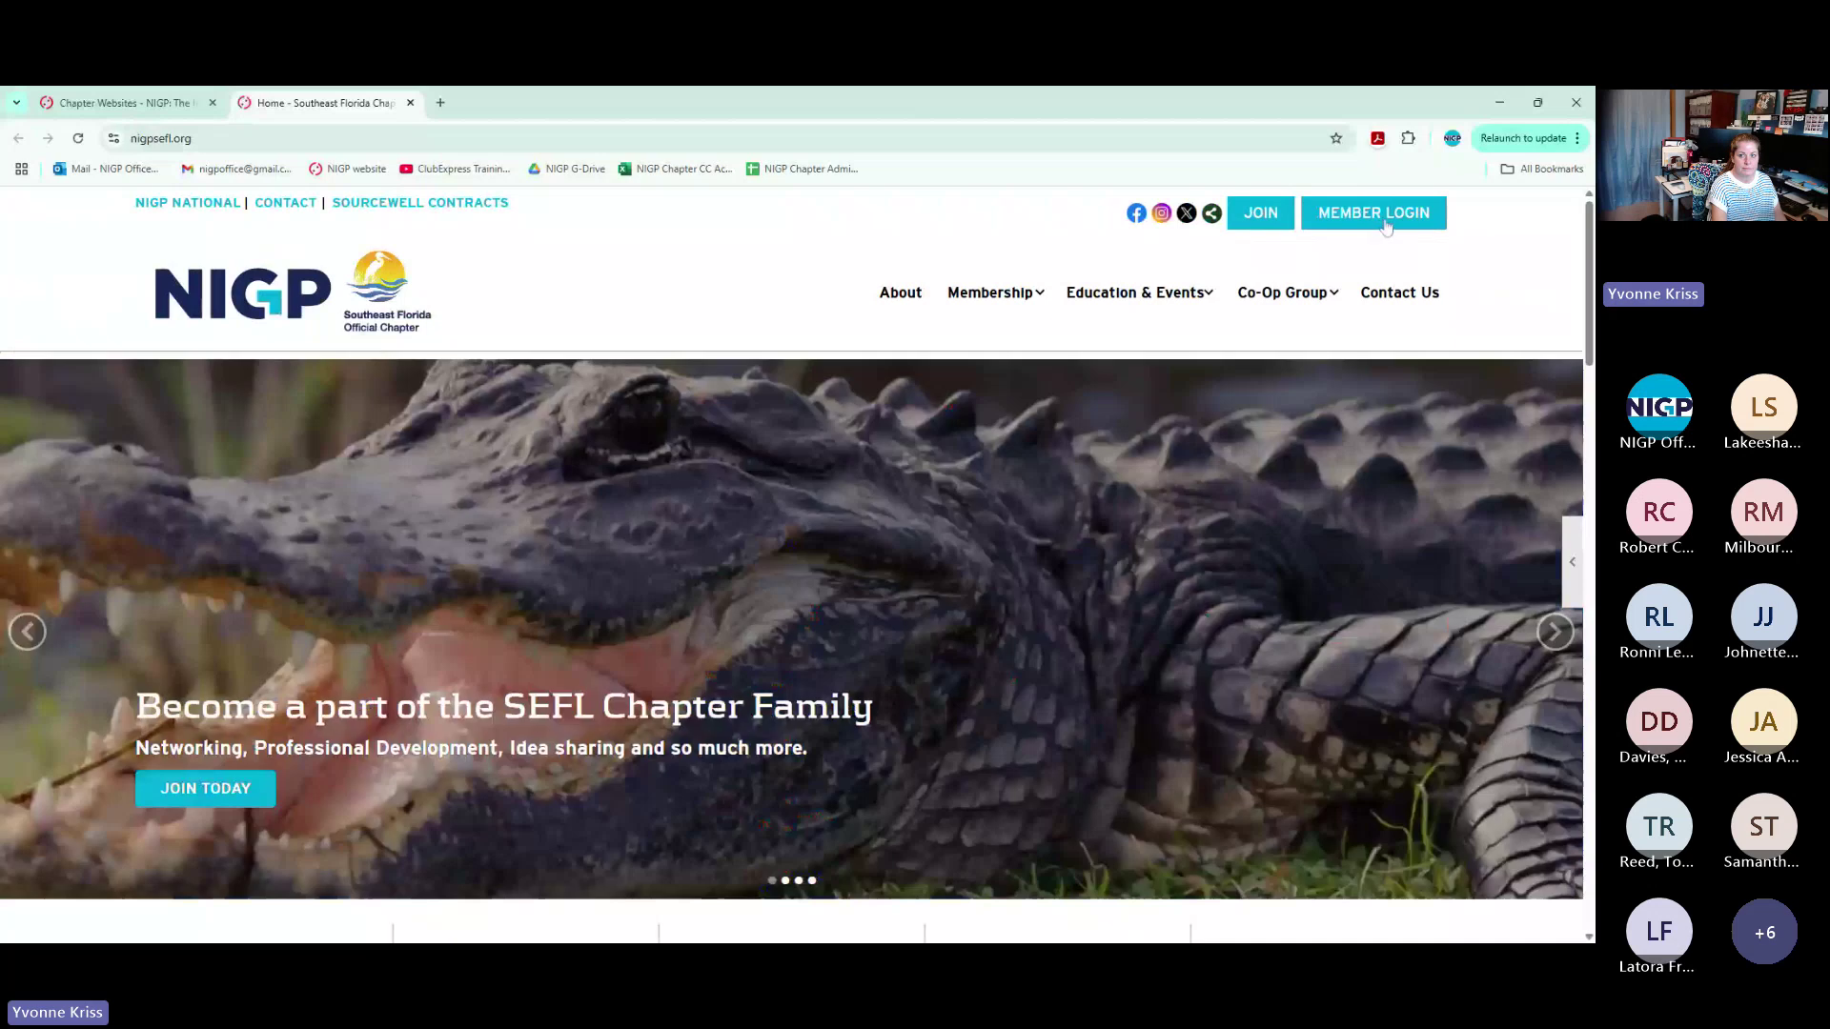
Log into the Southeast Florida chapter admin and search People Manager by a member's partial last name across all statuses
left_click(1379, 213)
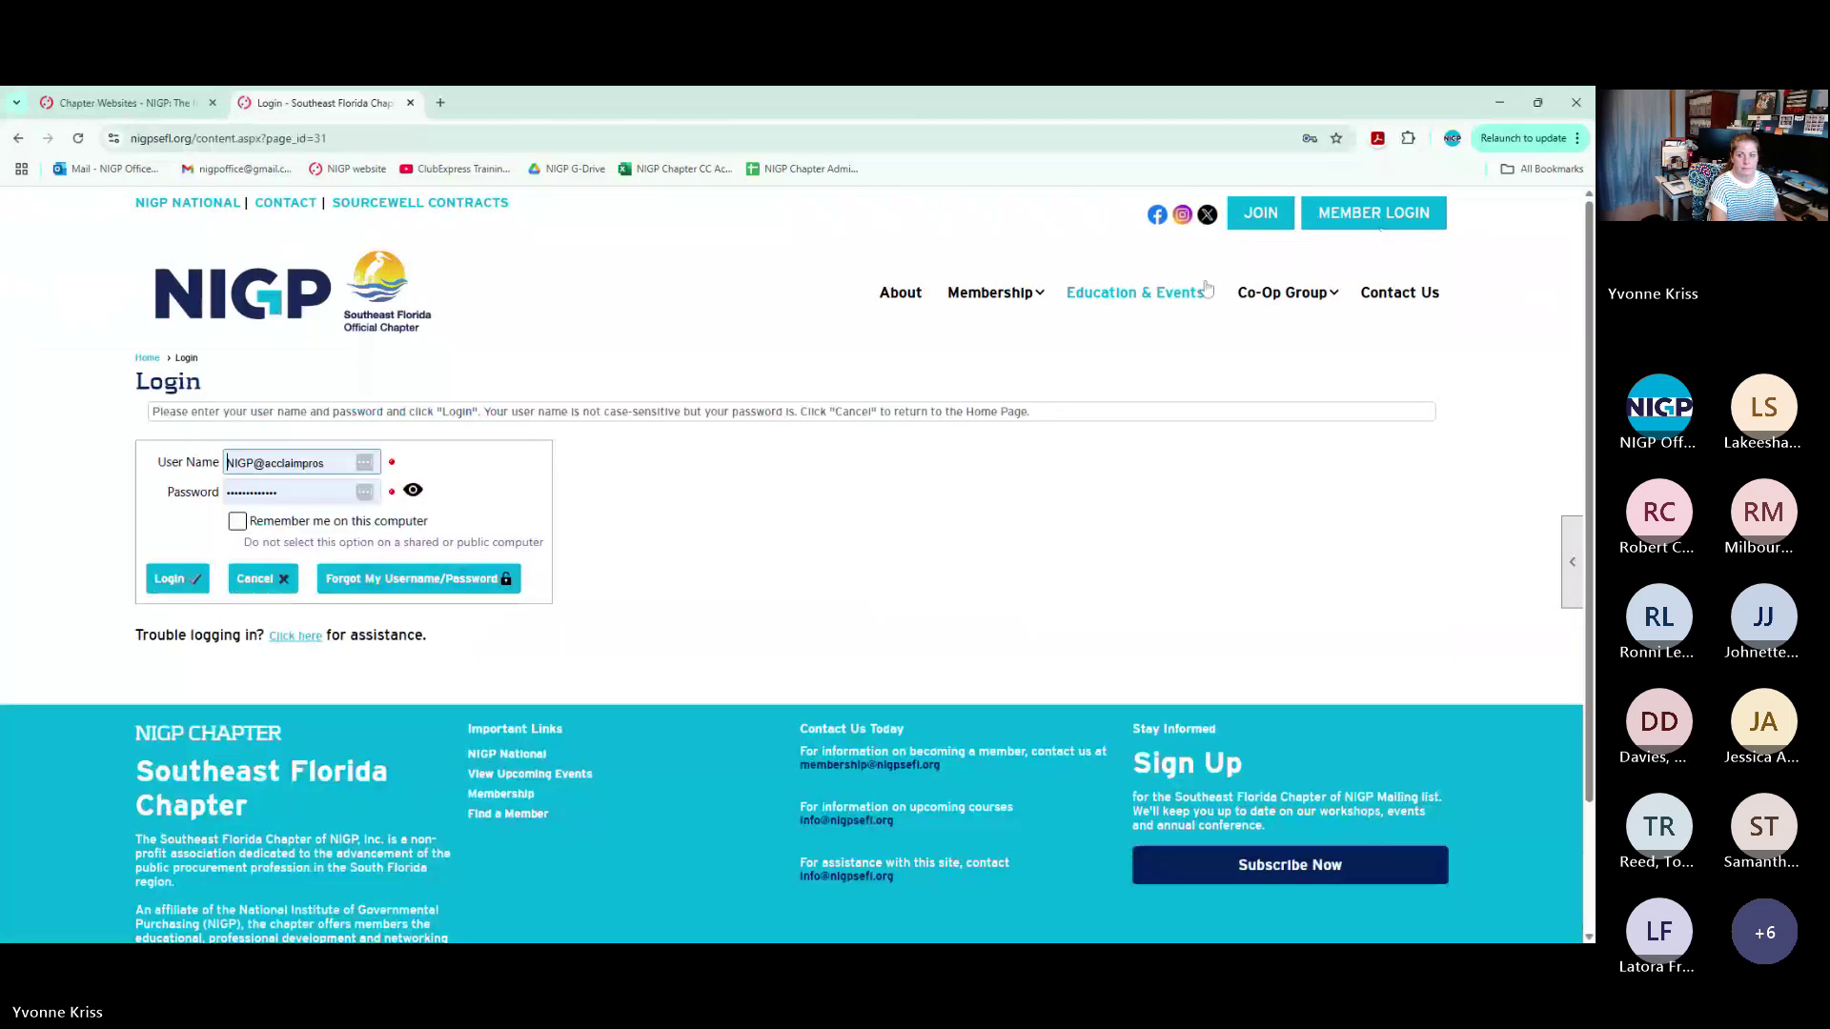
key("Return")
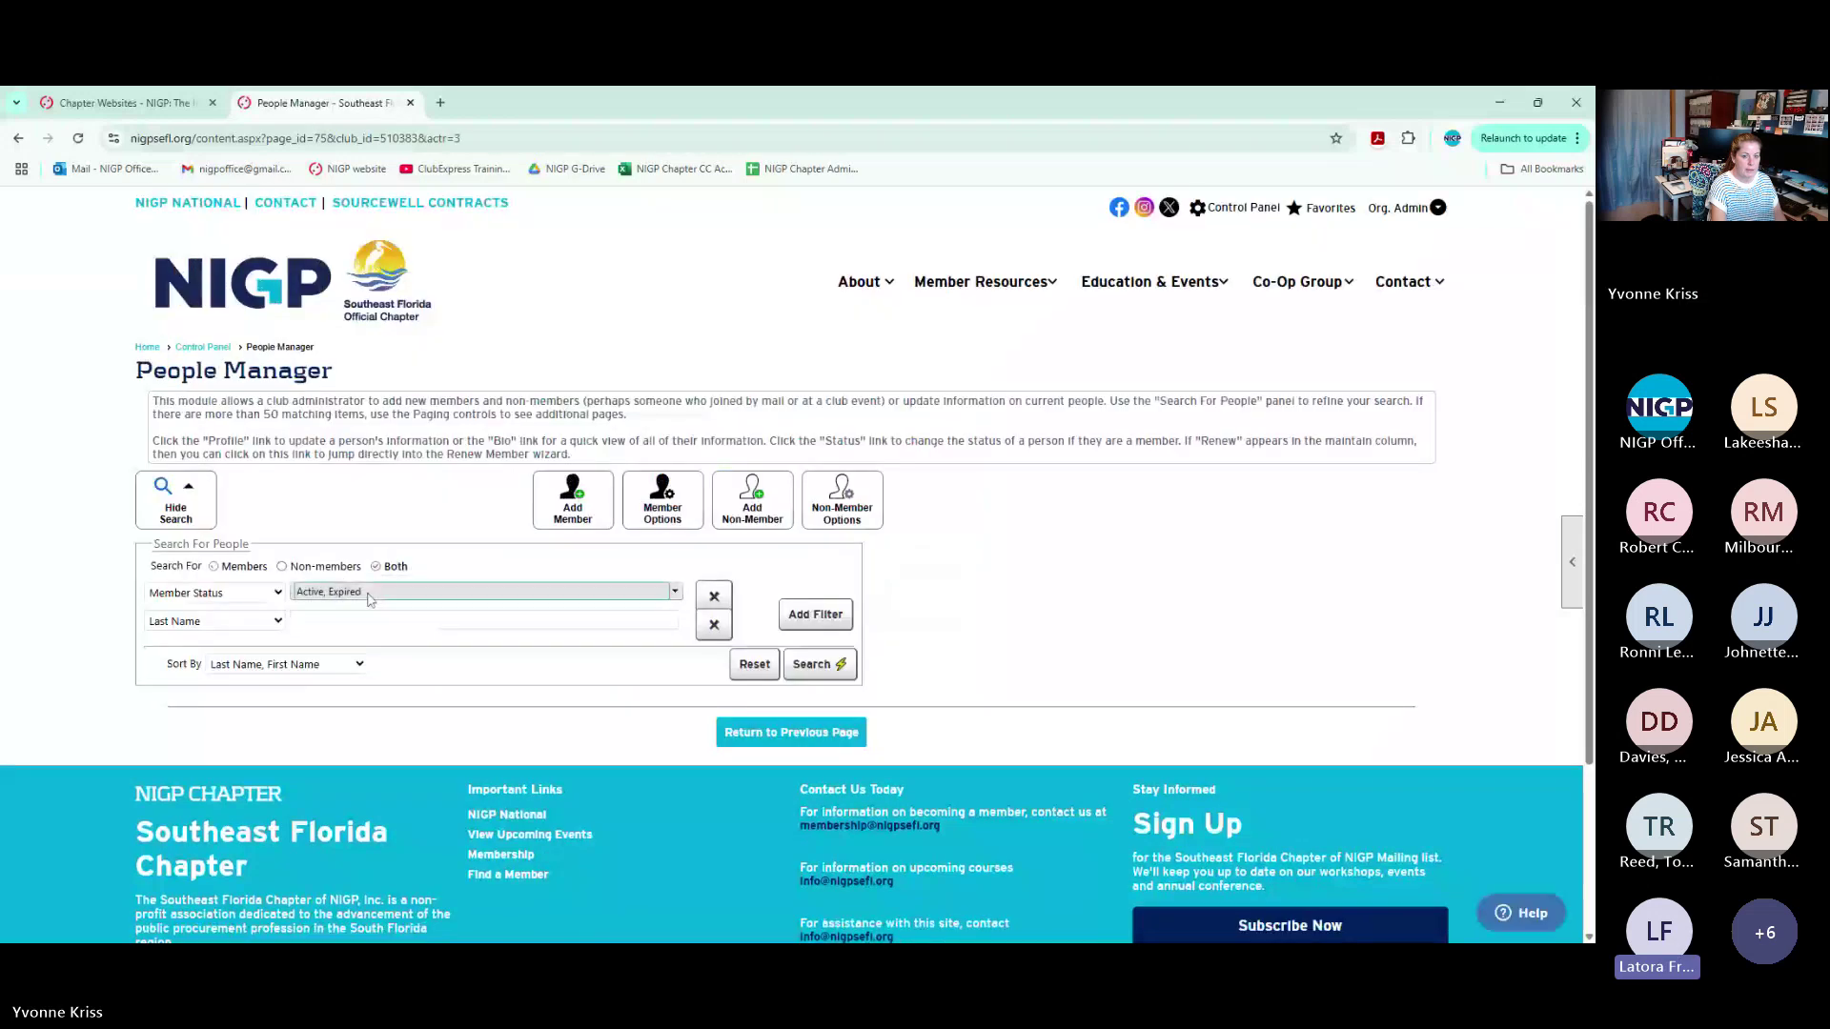
left_click(369, 599)
left_click(361, 618)
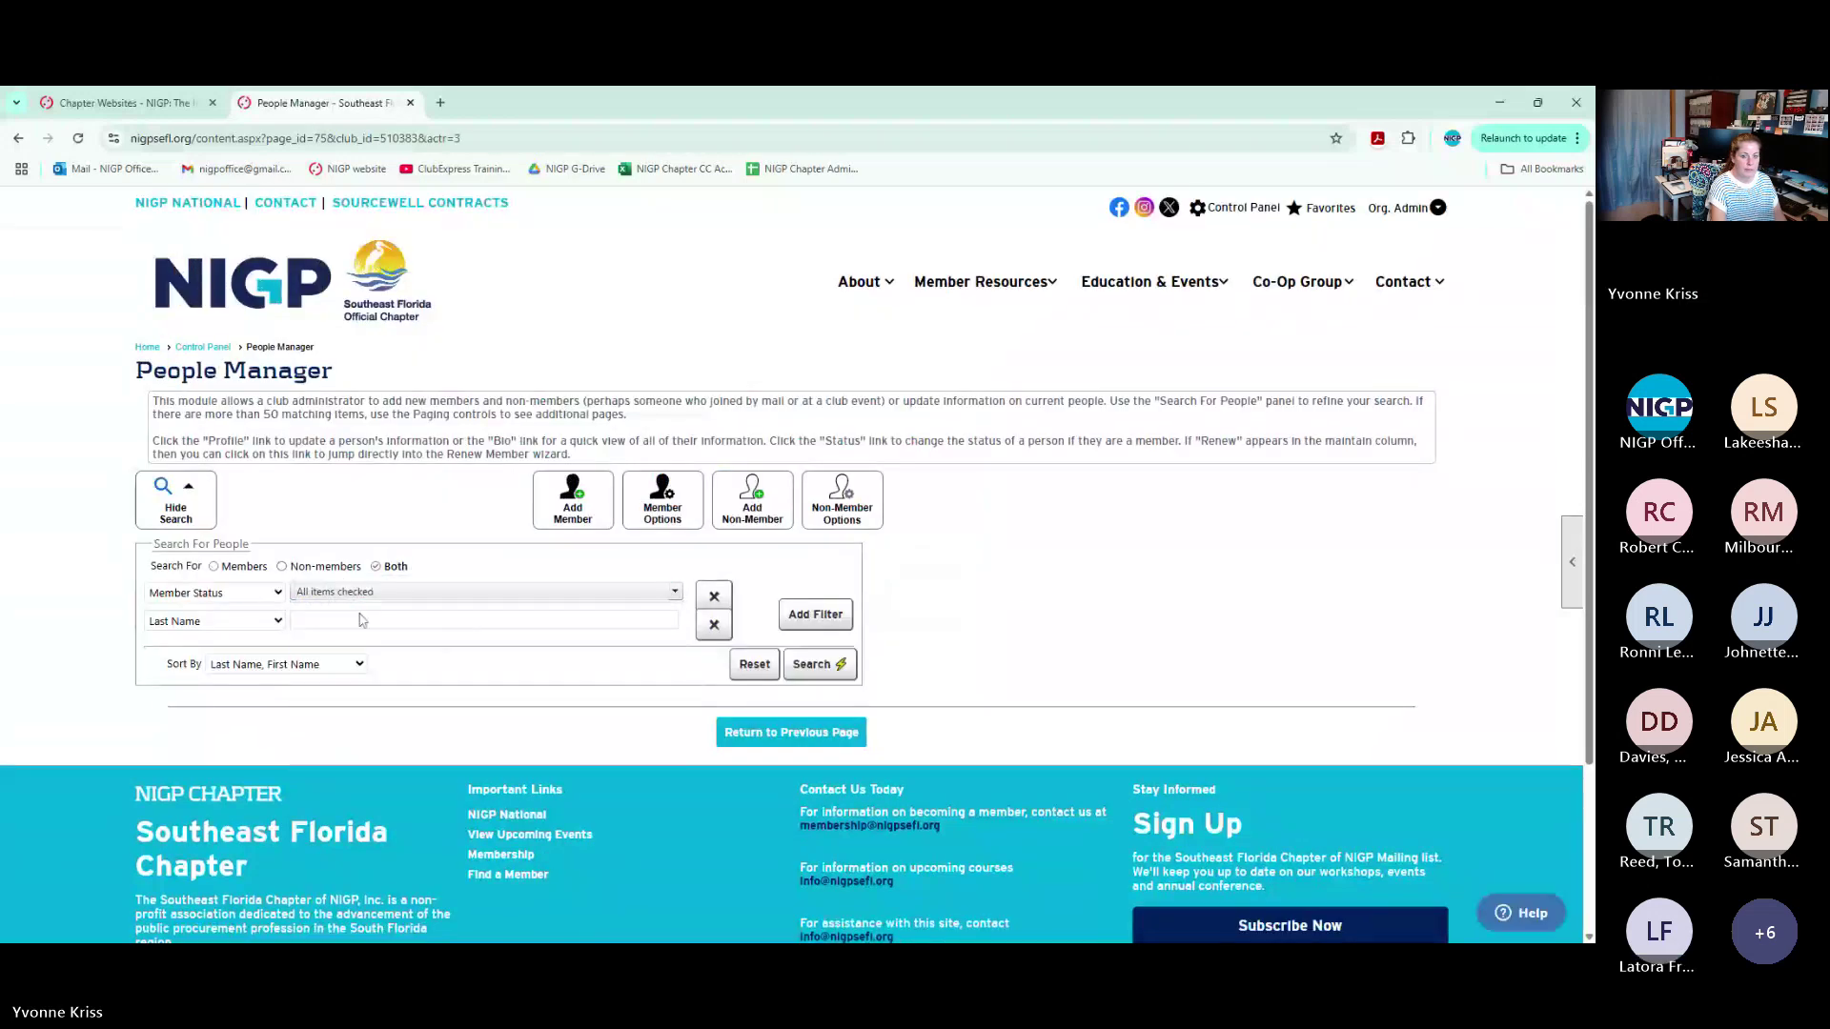
left_click(361, 619)
type("ander")
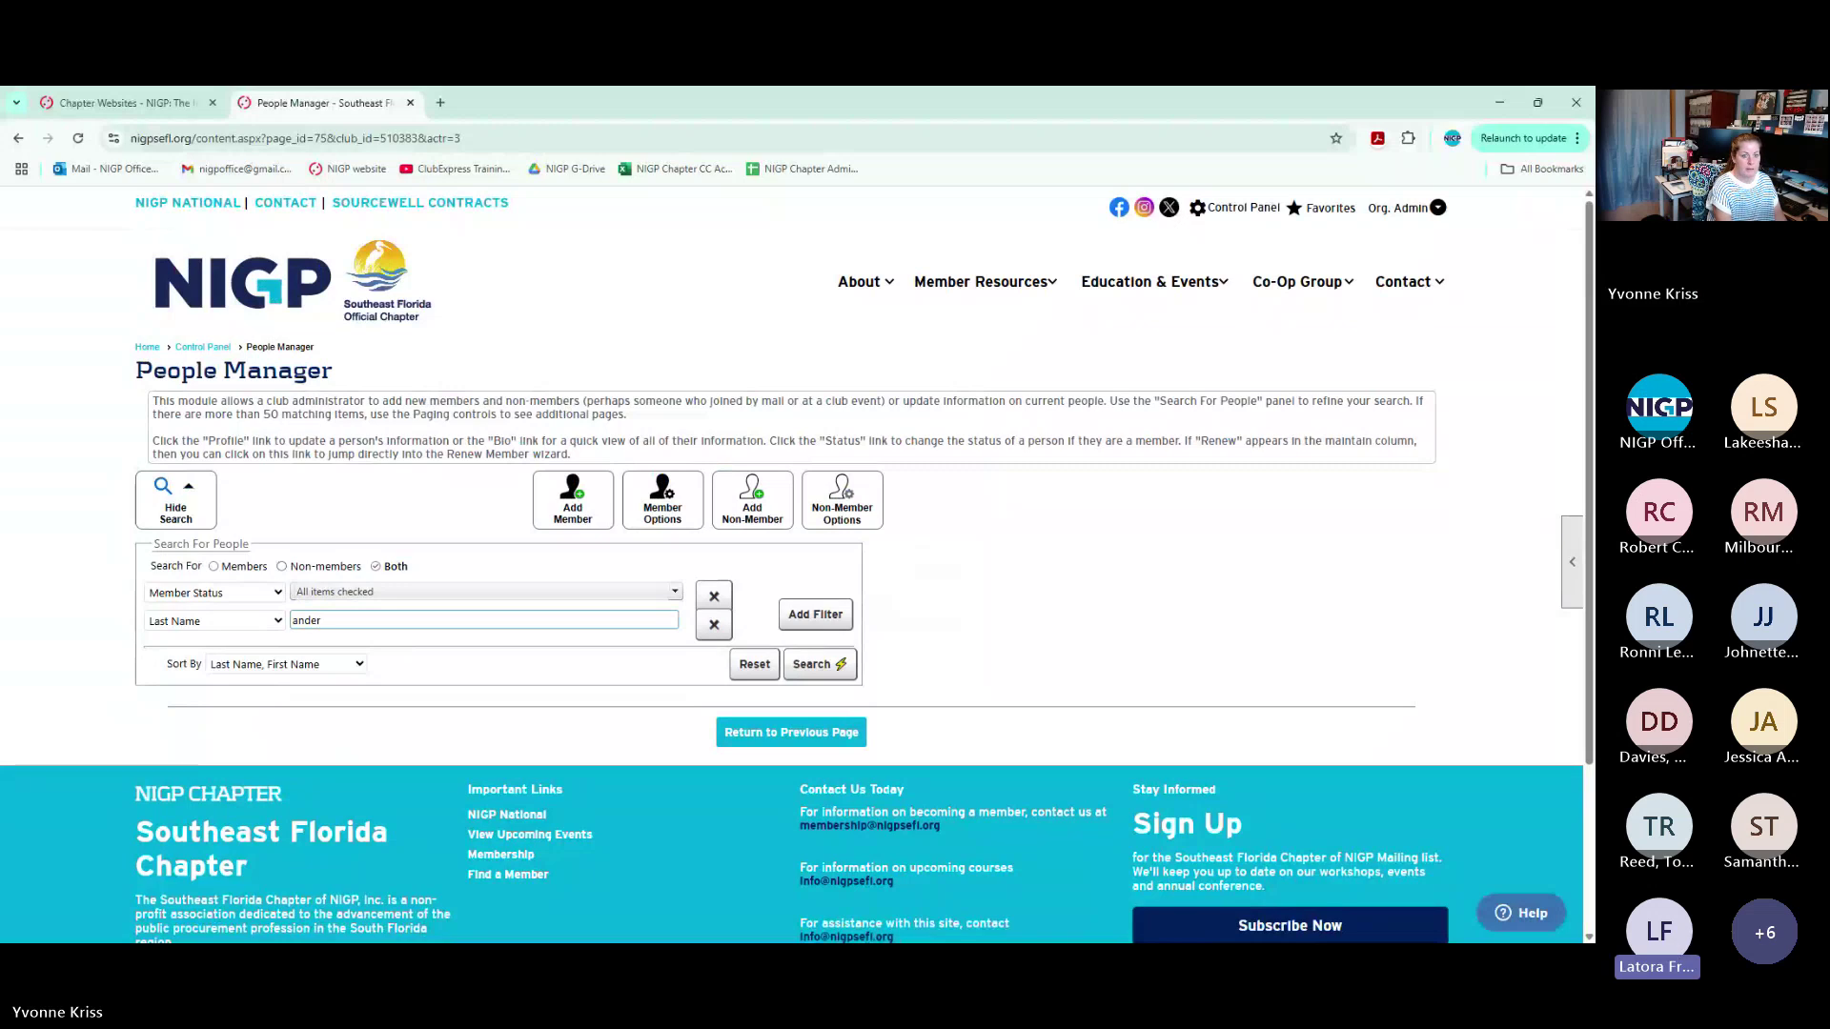
key("Return")
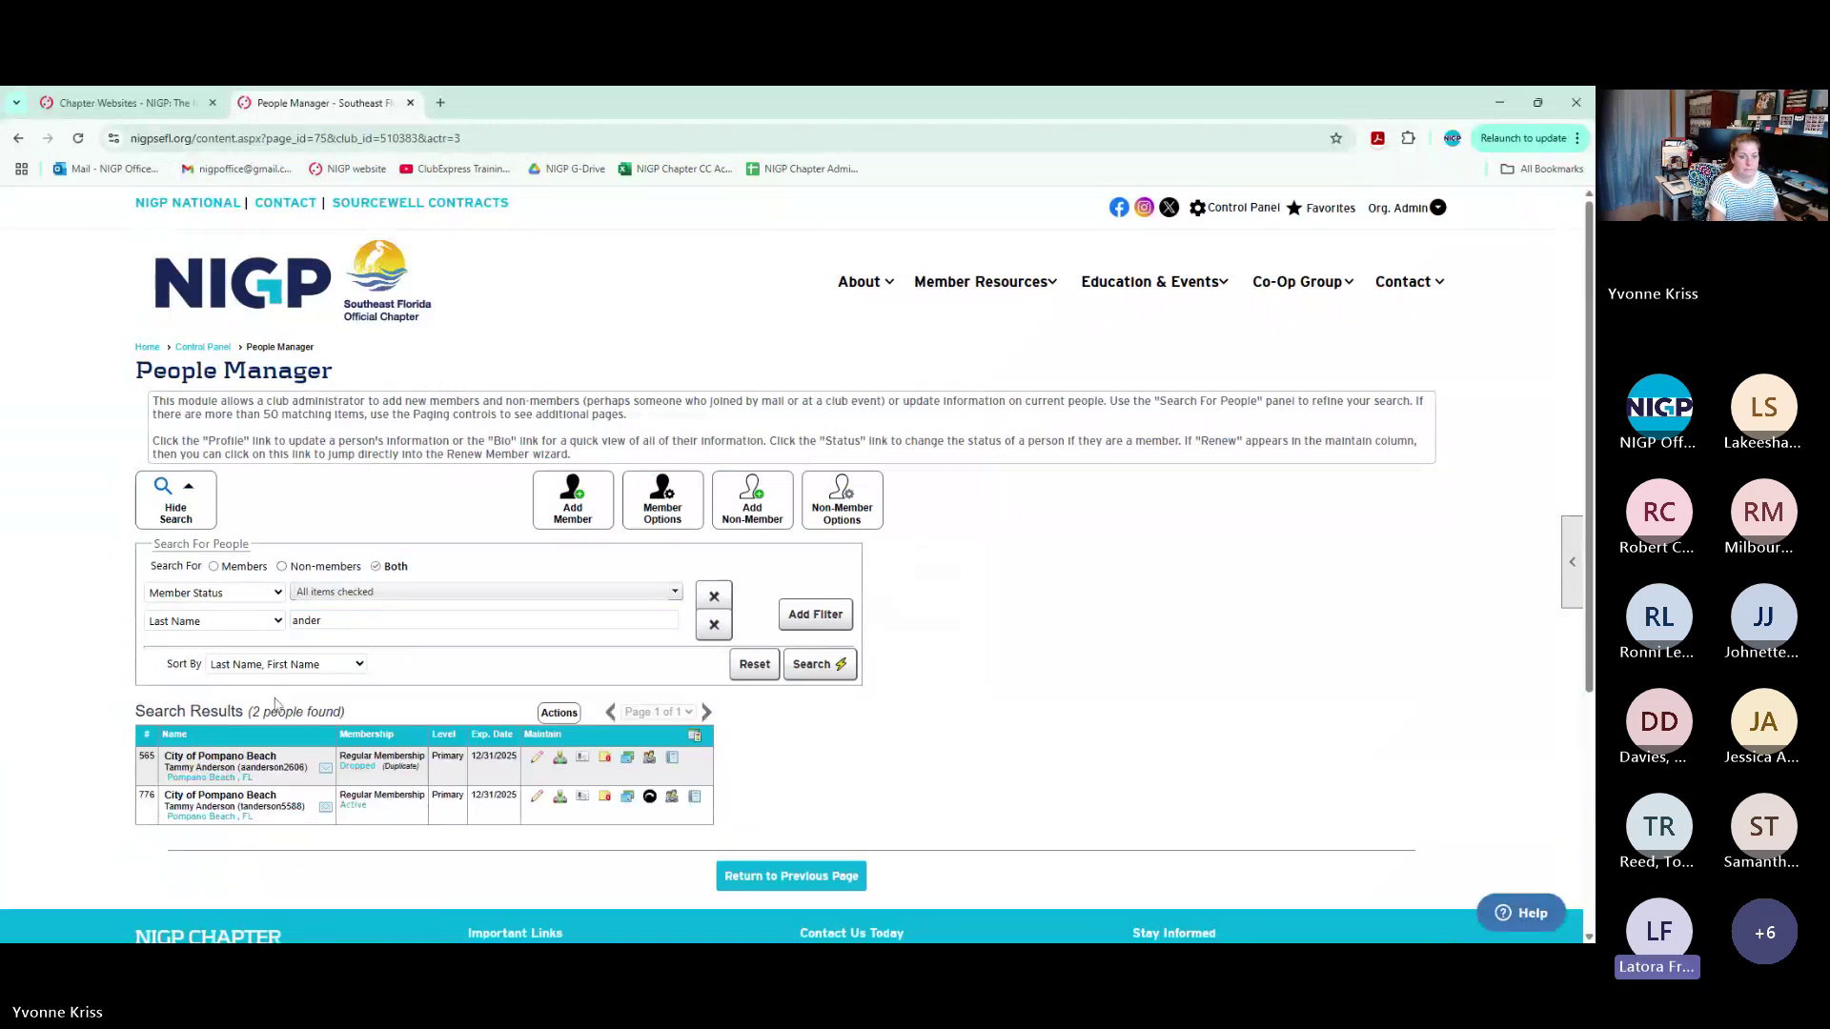
Add a First Name search filter and clear the Last Name search text
left_click(322, 622)
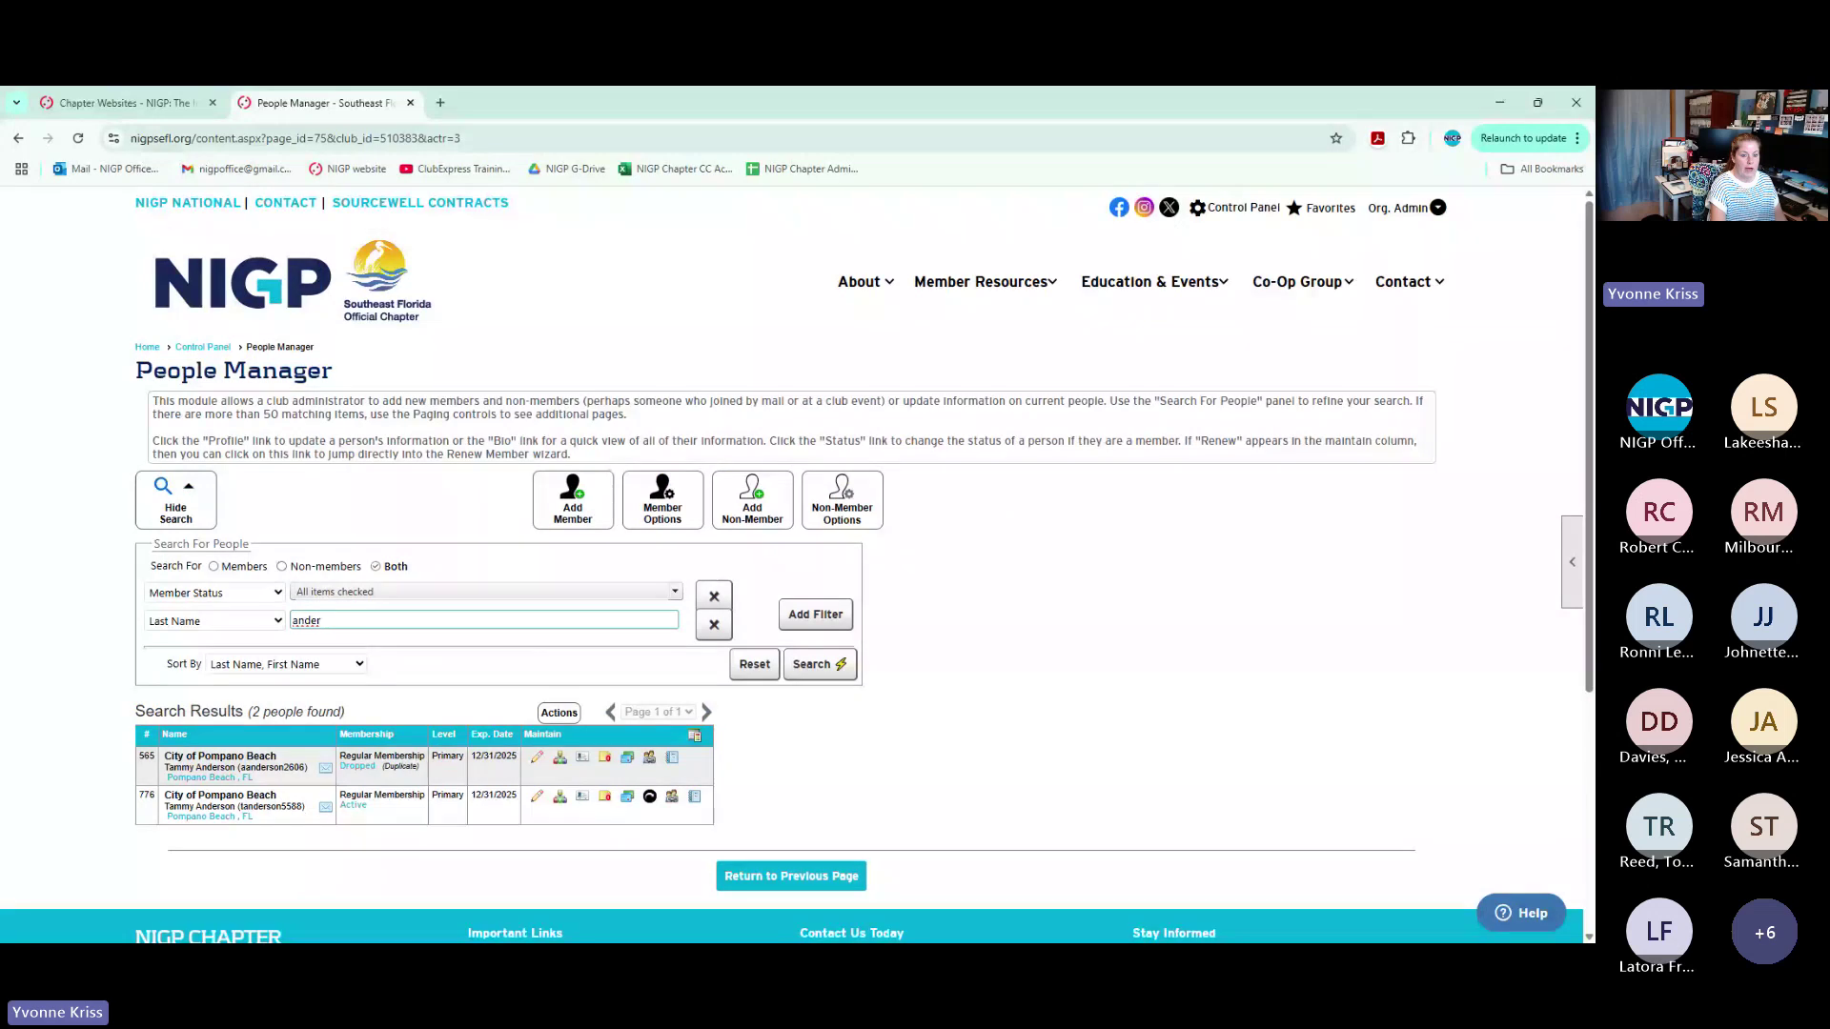
left_click_drag(322, 621, 227, 631)
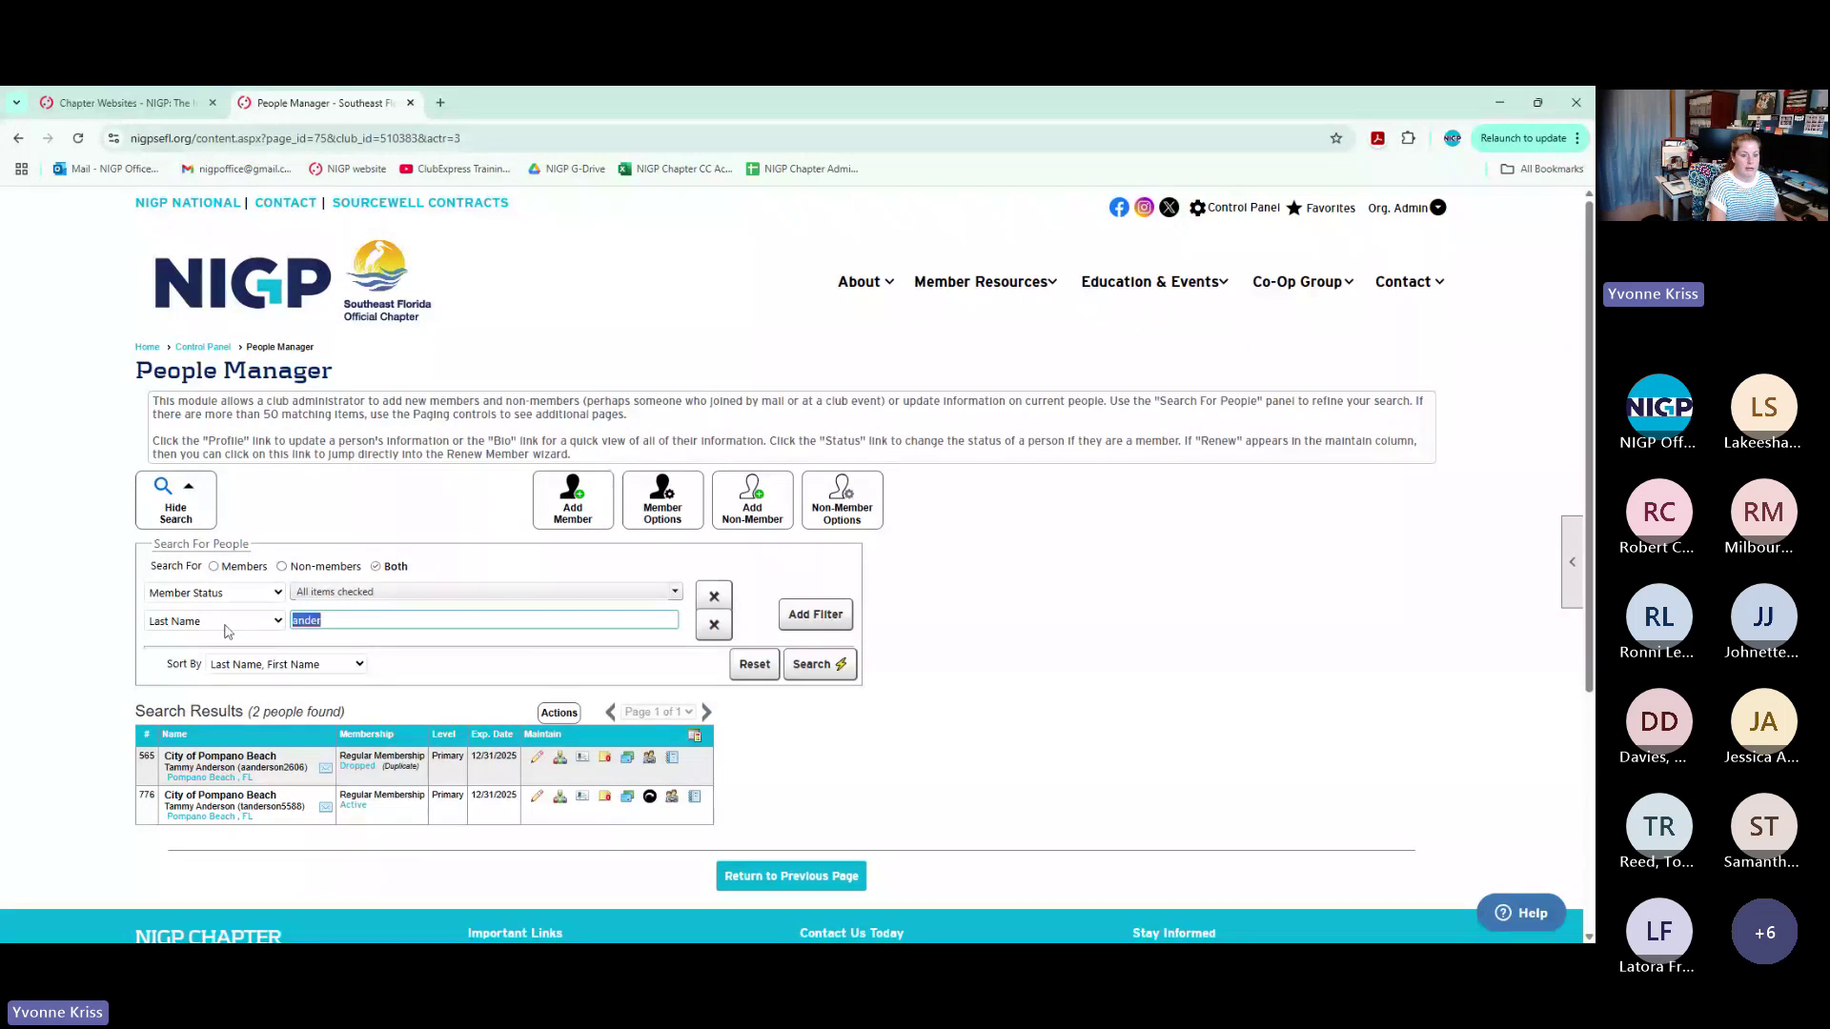
left_click(815, 614)
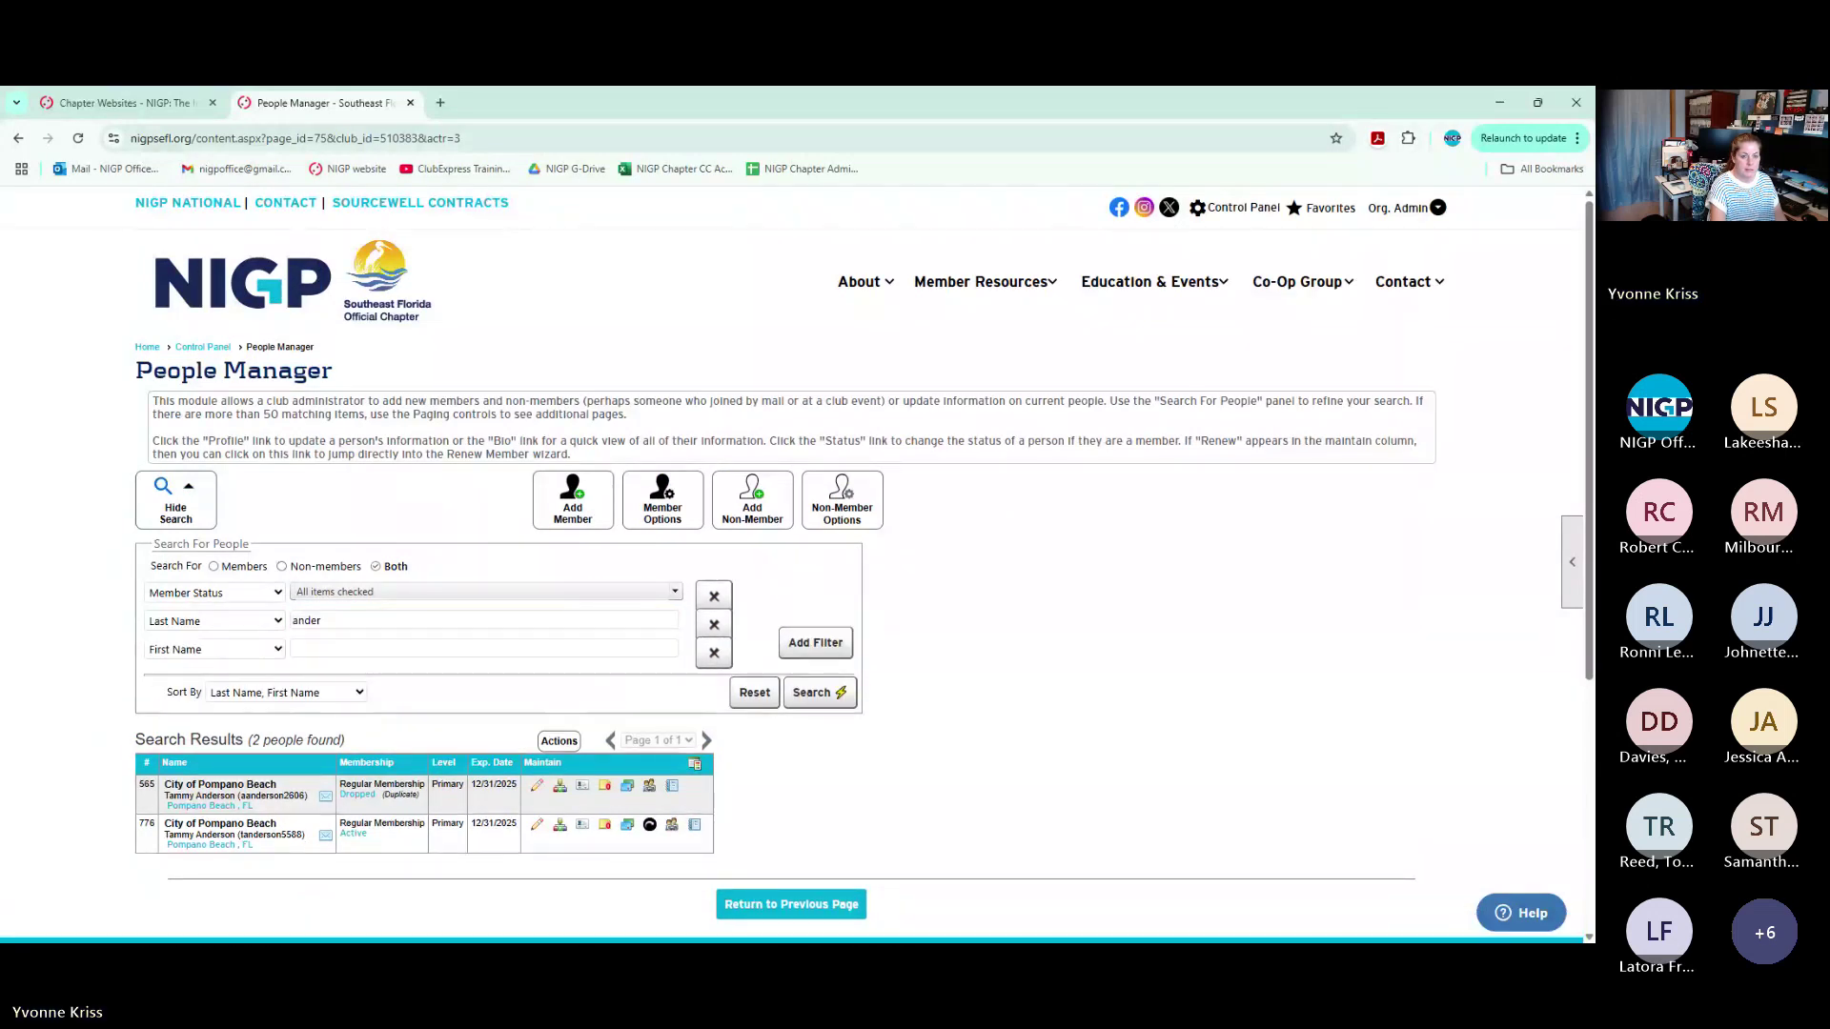
left_click_drag(323, 621, 94, 644)
key("BackSpace")
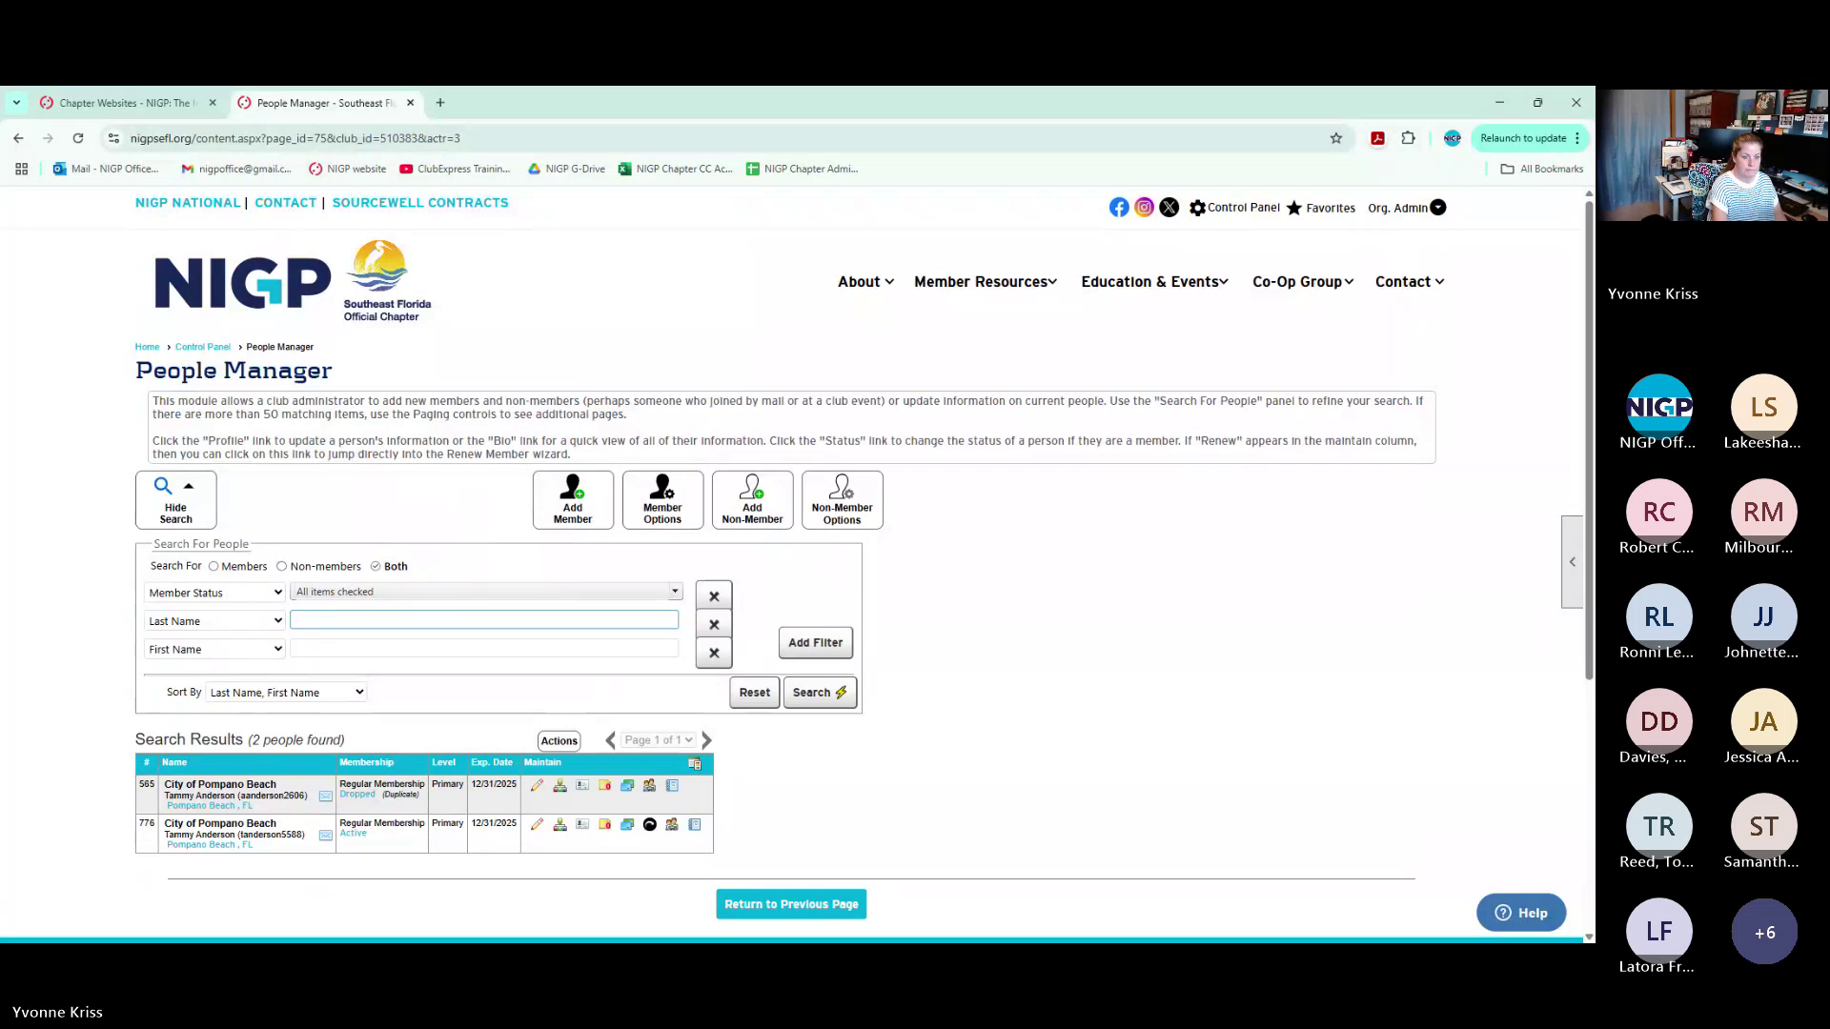
Search People Manager by a member's first name
left_click(306, 649)
type("alvin")
key("Return")
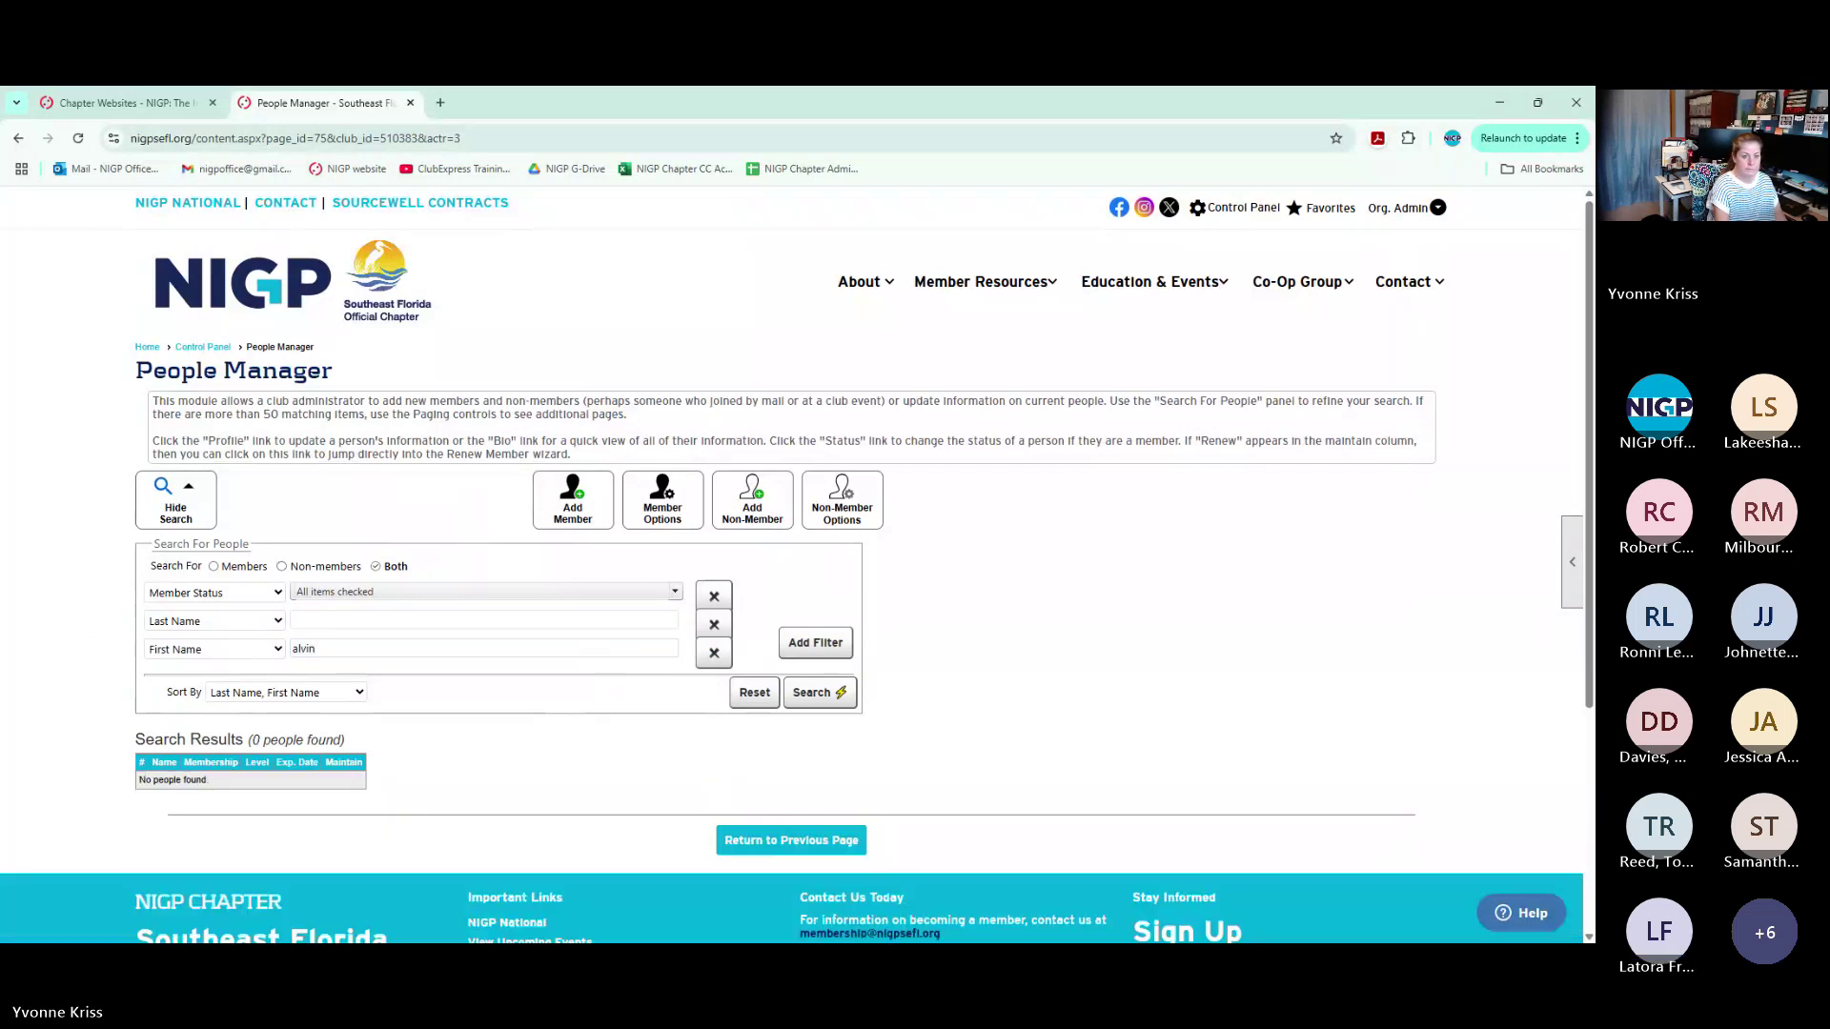
double_click(303, 649)
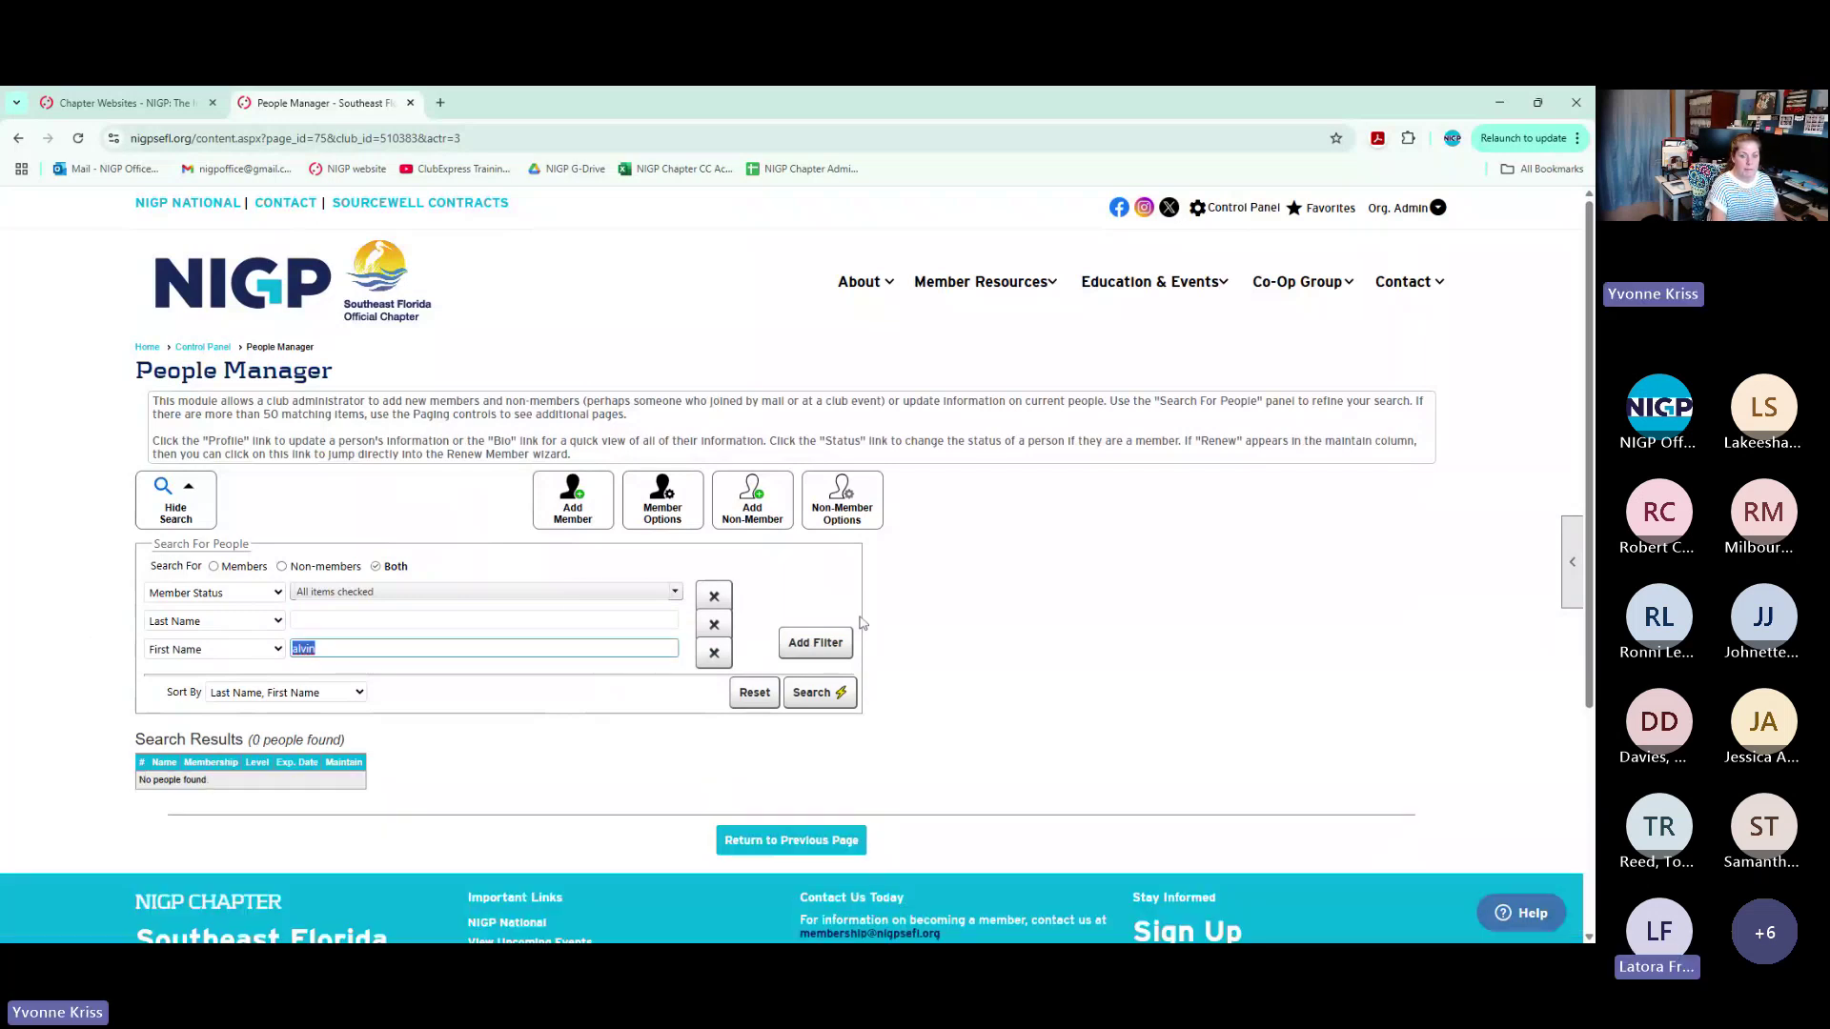
Switch the third filter from First Name to Email and search on the name, finding 5 people
left_click(242, 657)
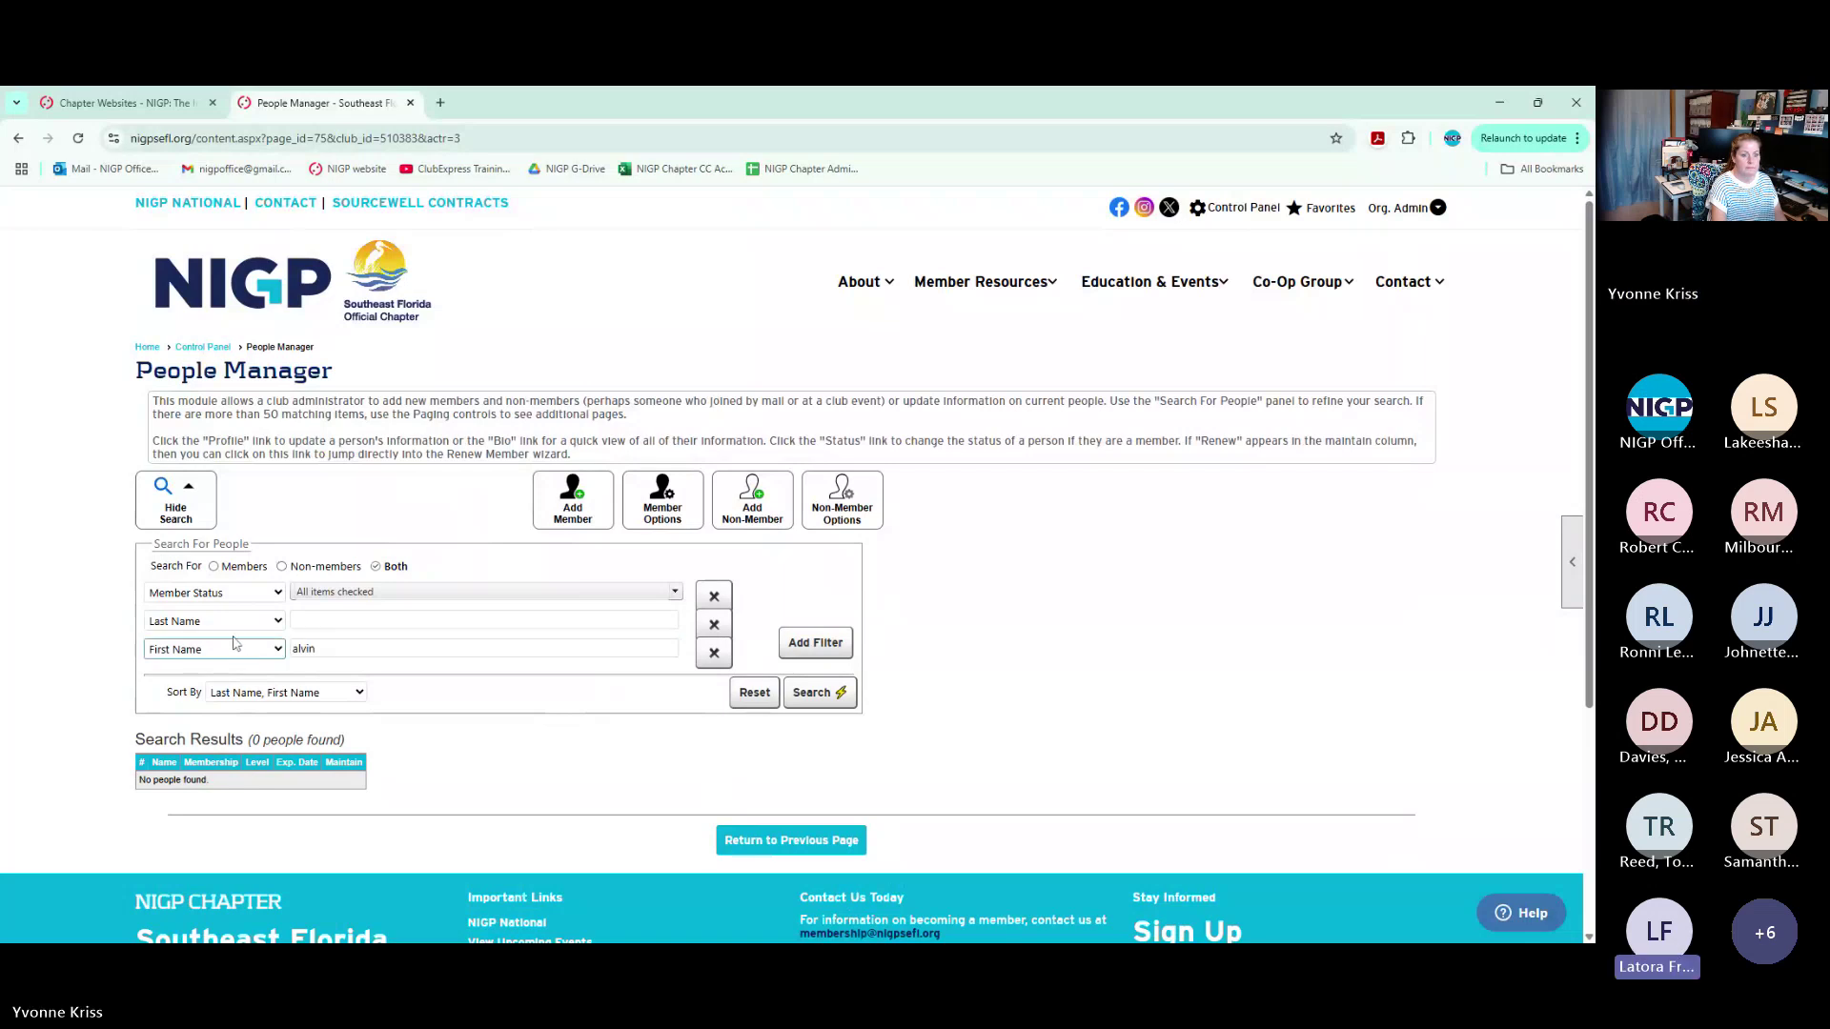
key("e")
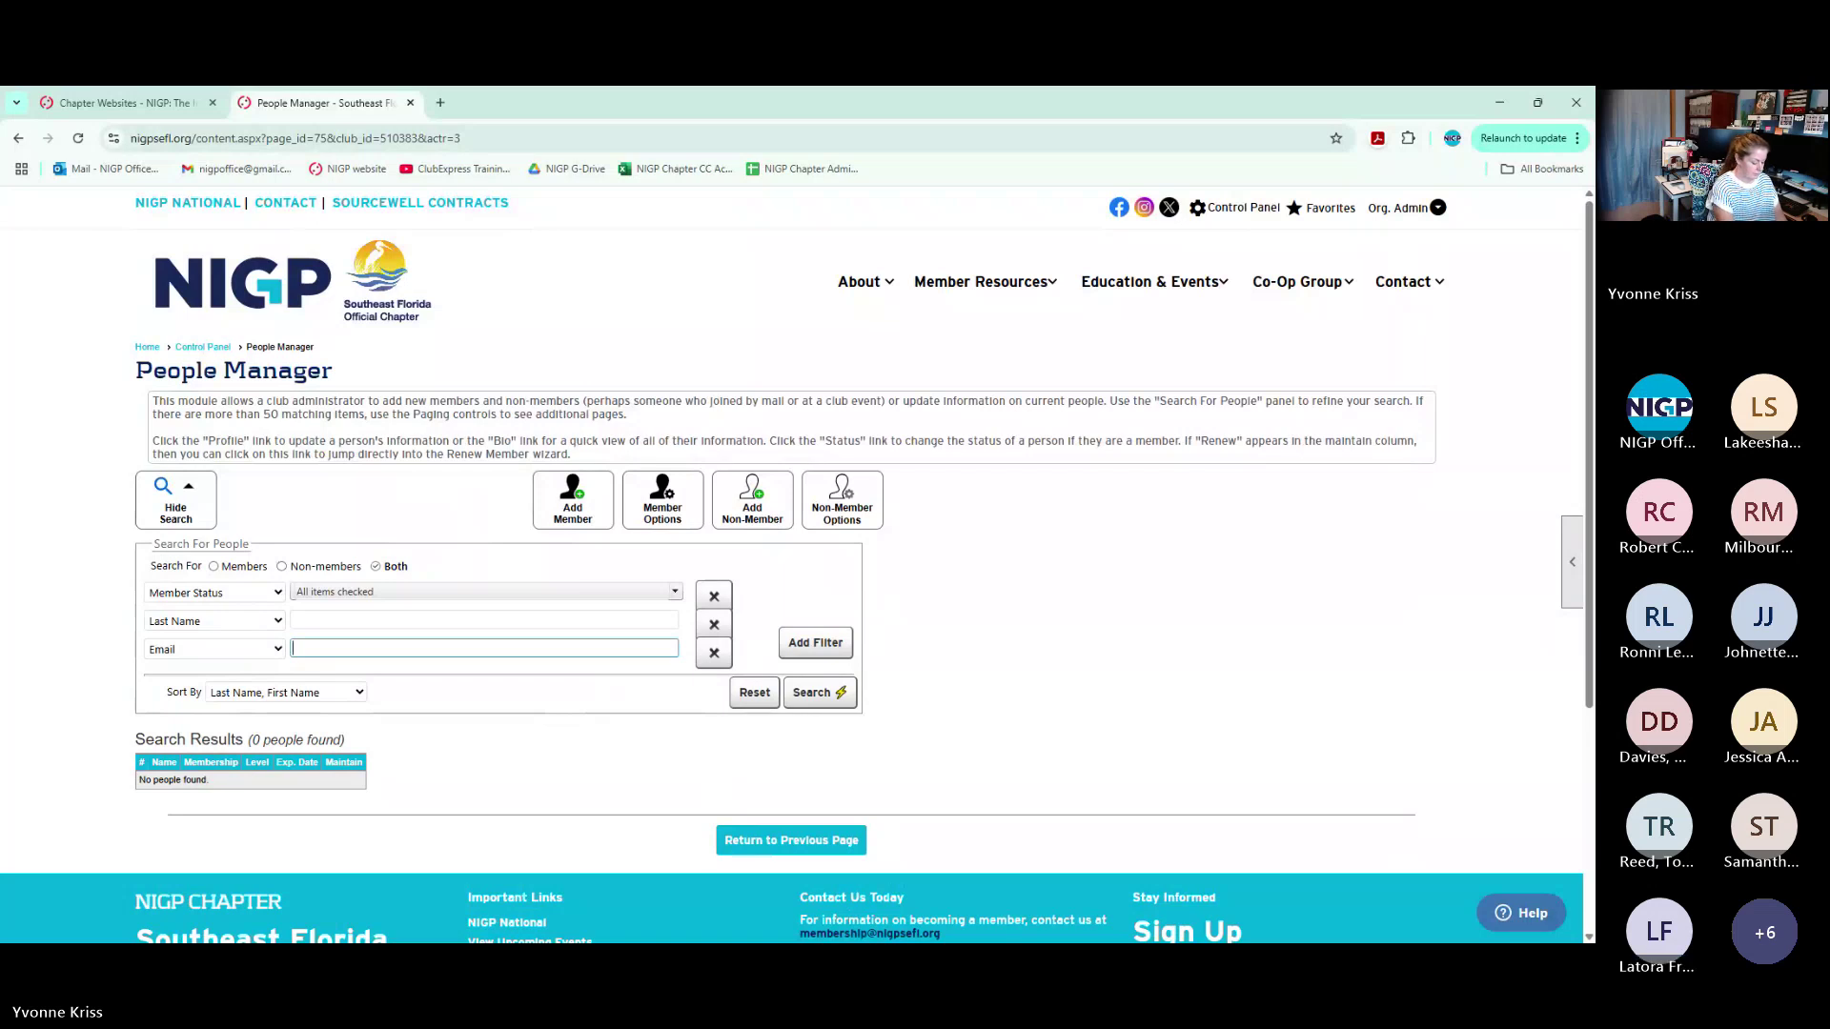
type("n")
key("Return")
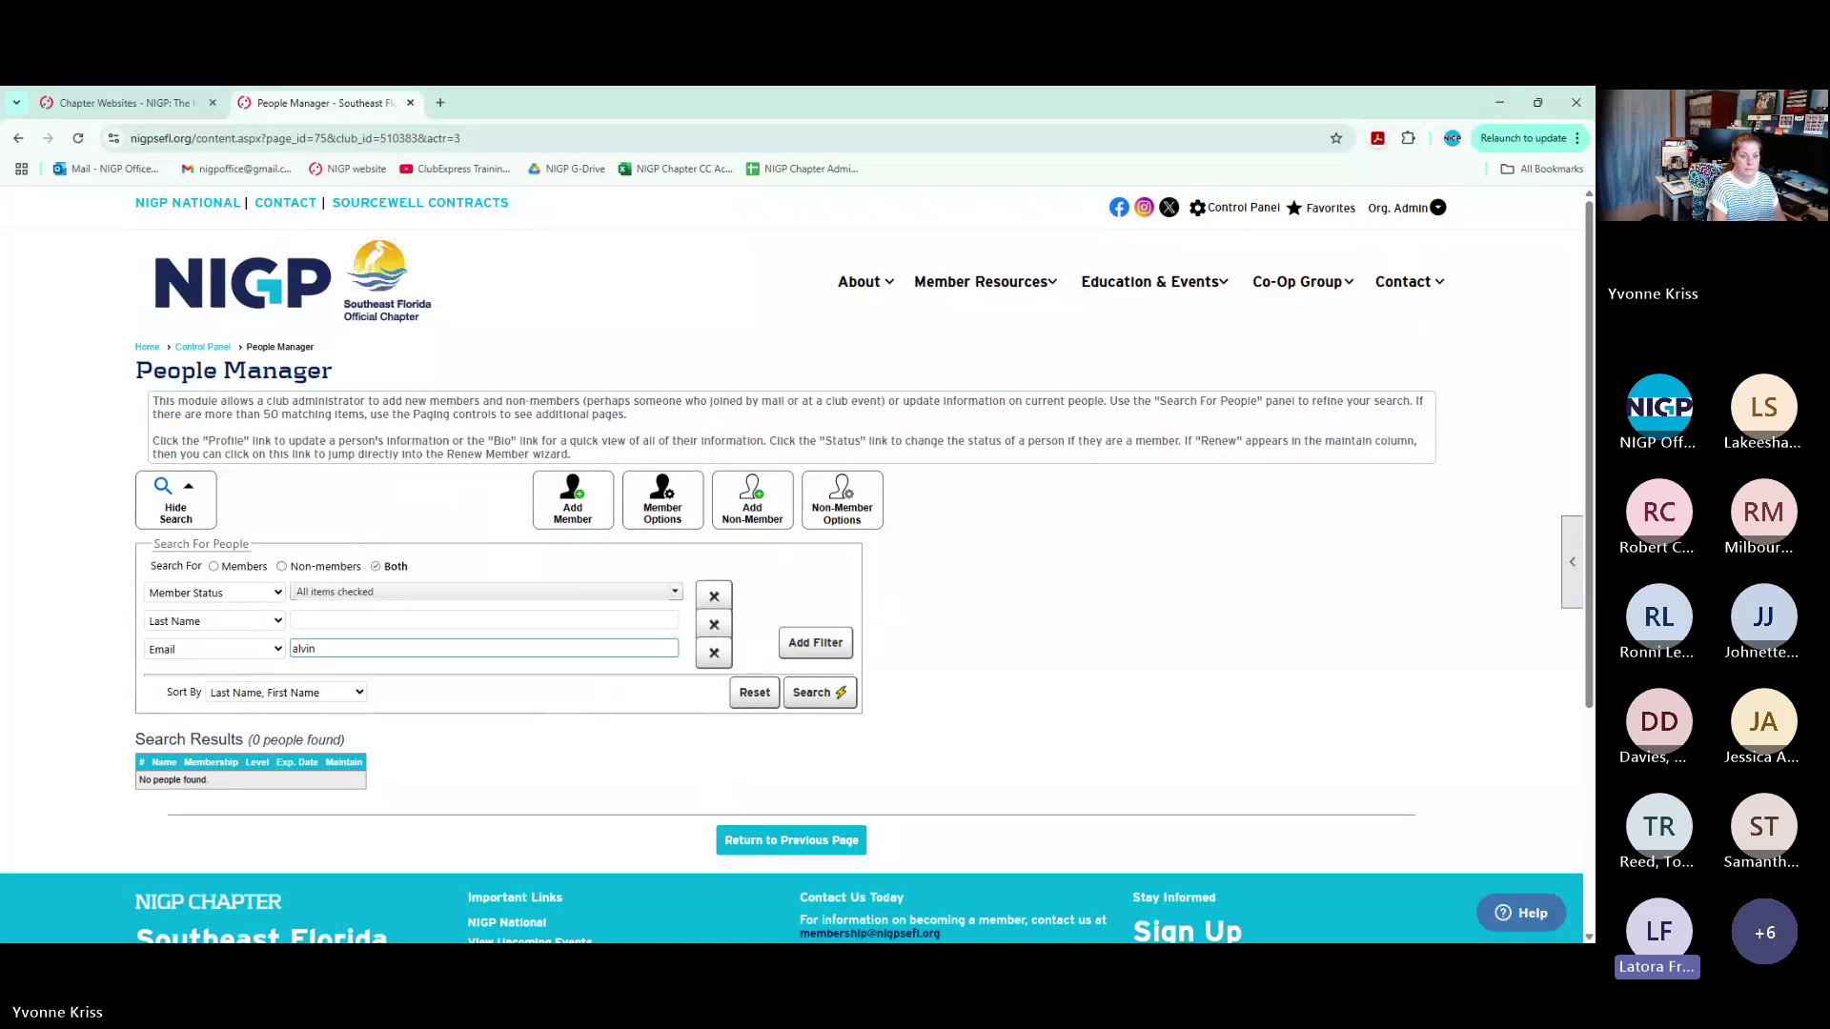
scroll(693, 675, "down", 2)
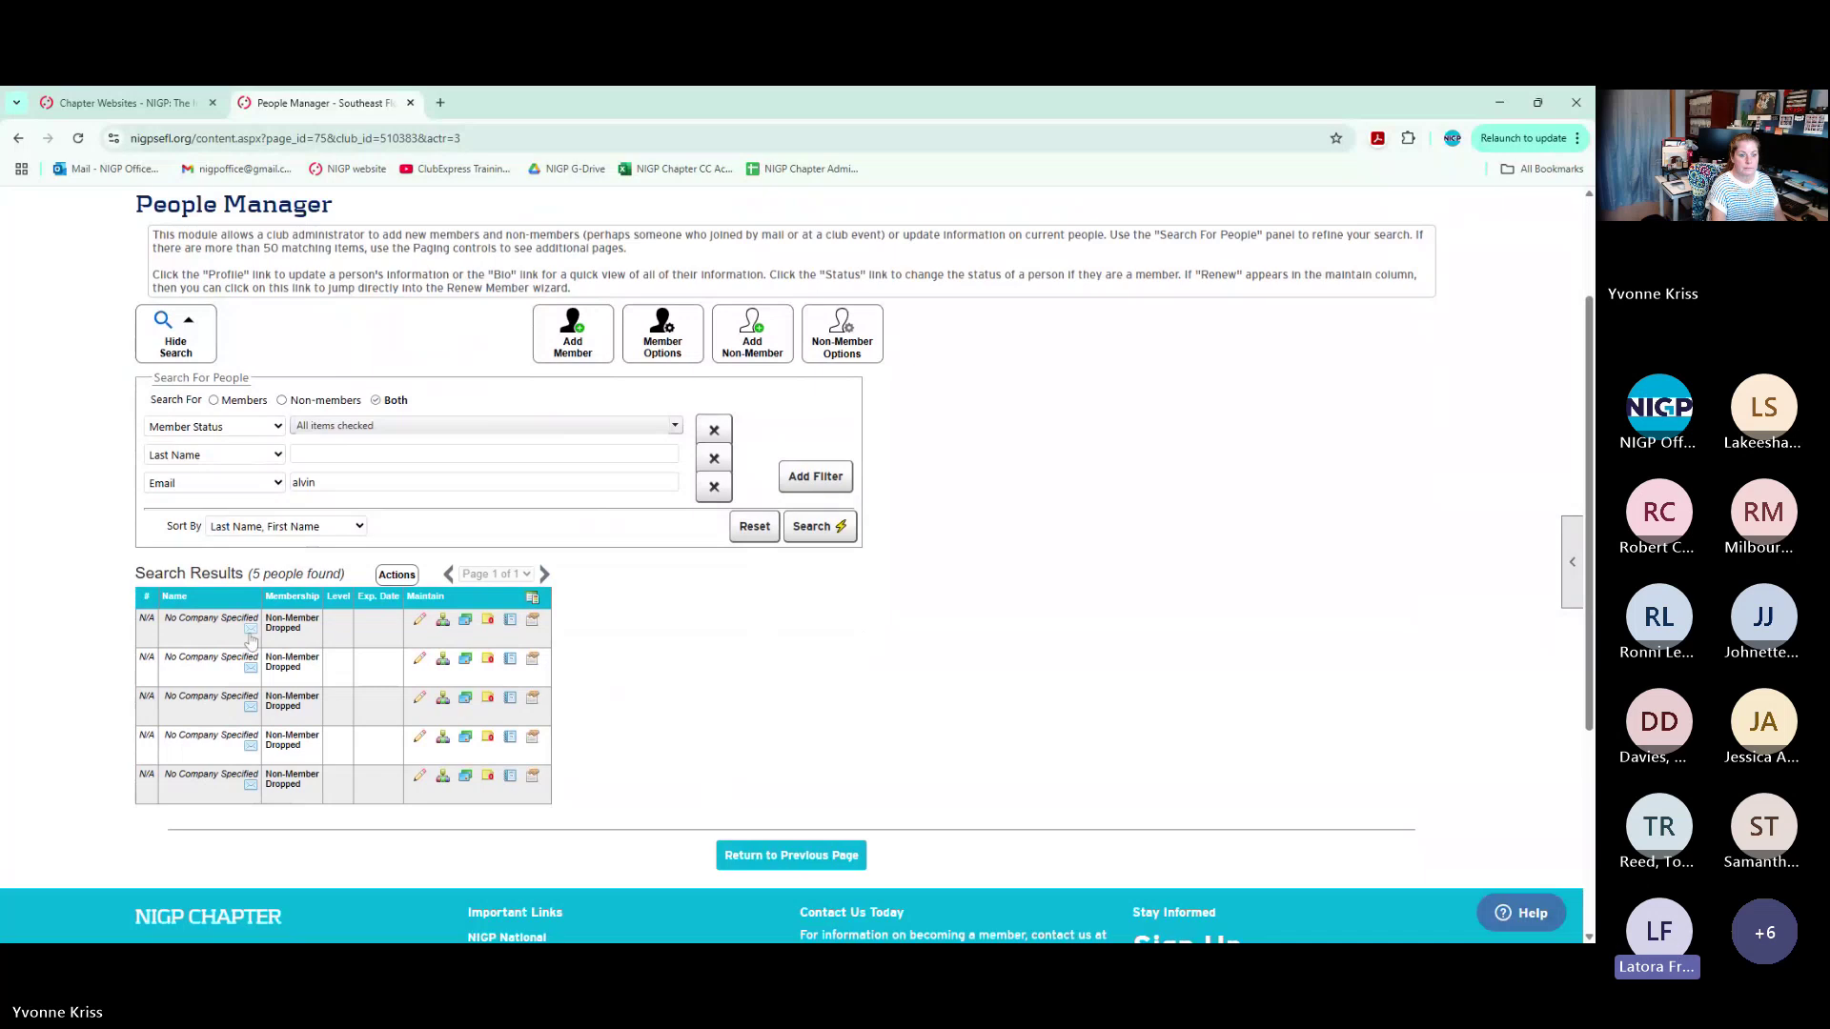
left_click(420, 620)
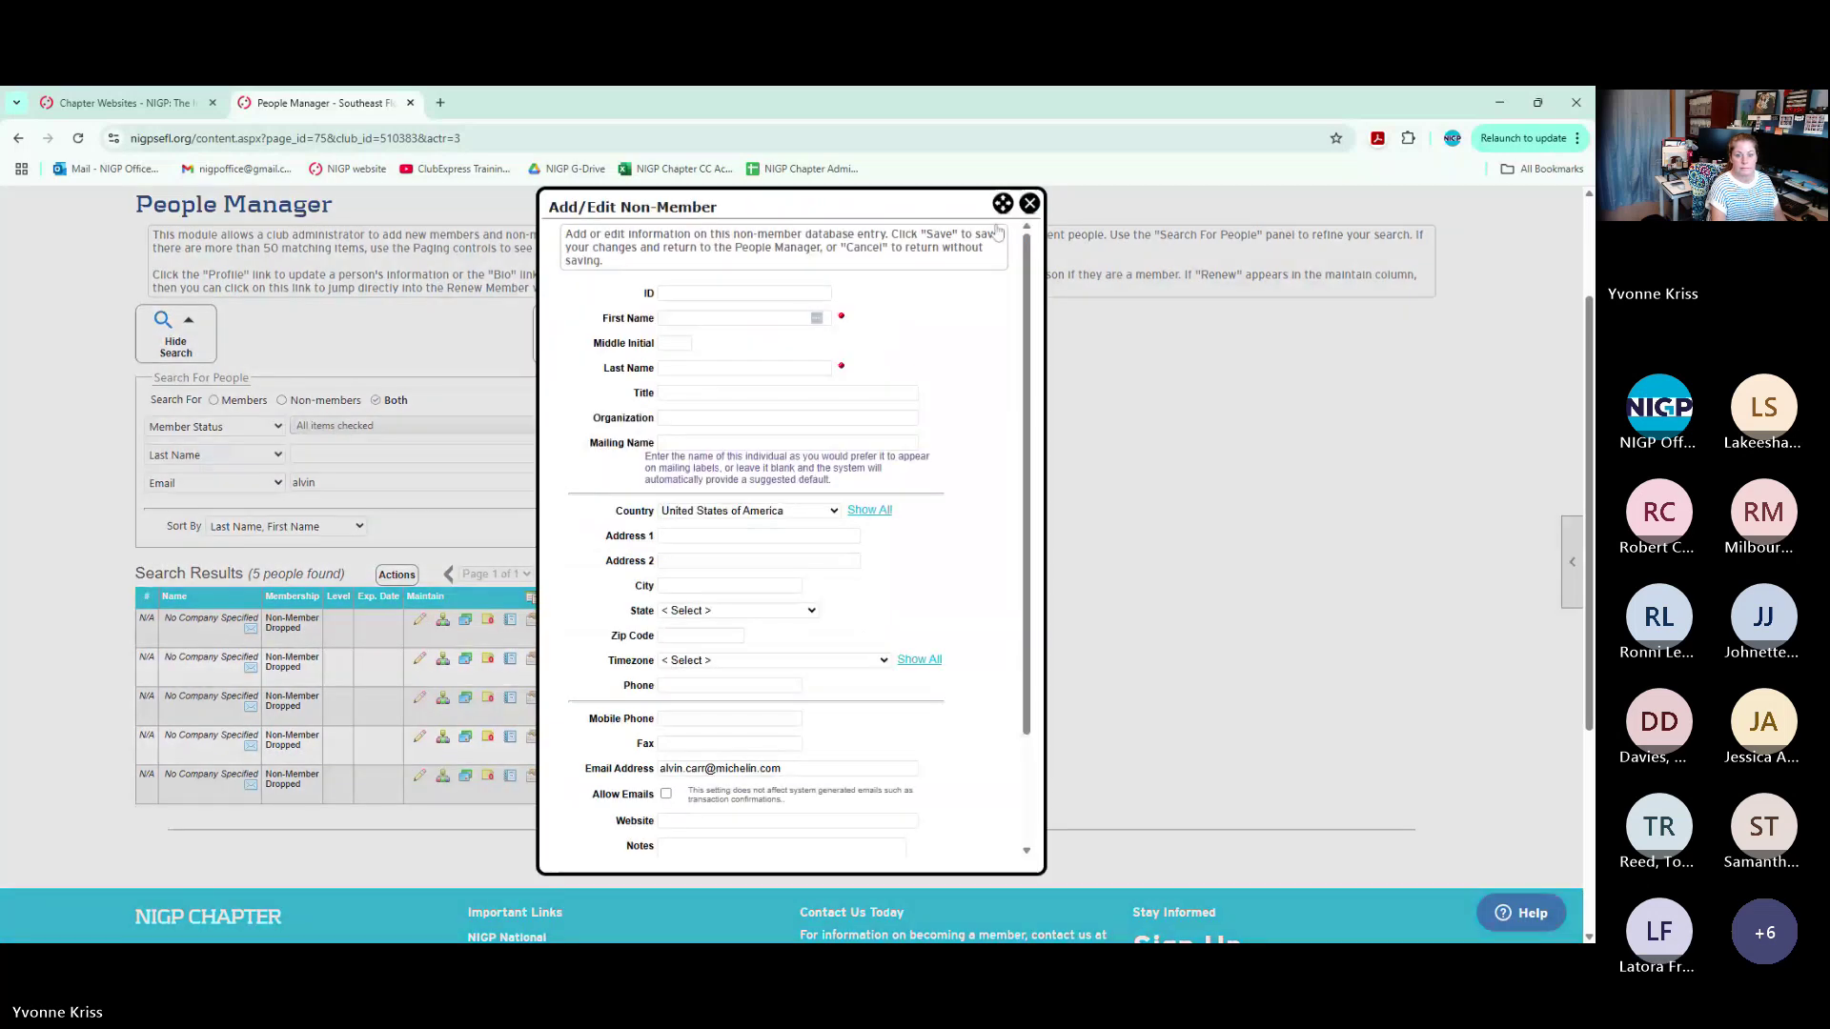
left_click(1029, 203)
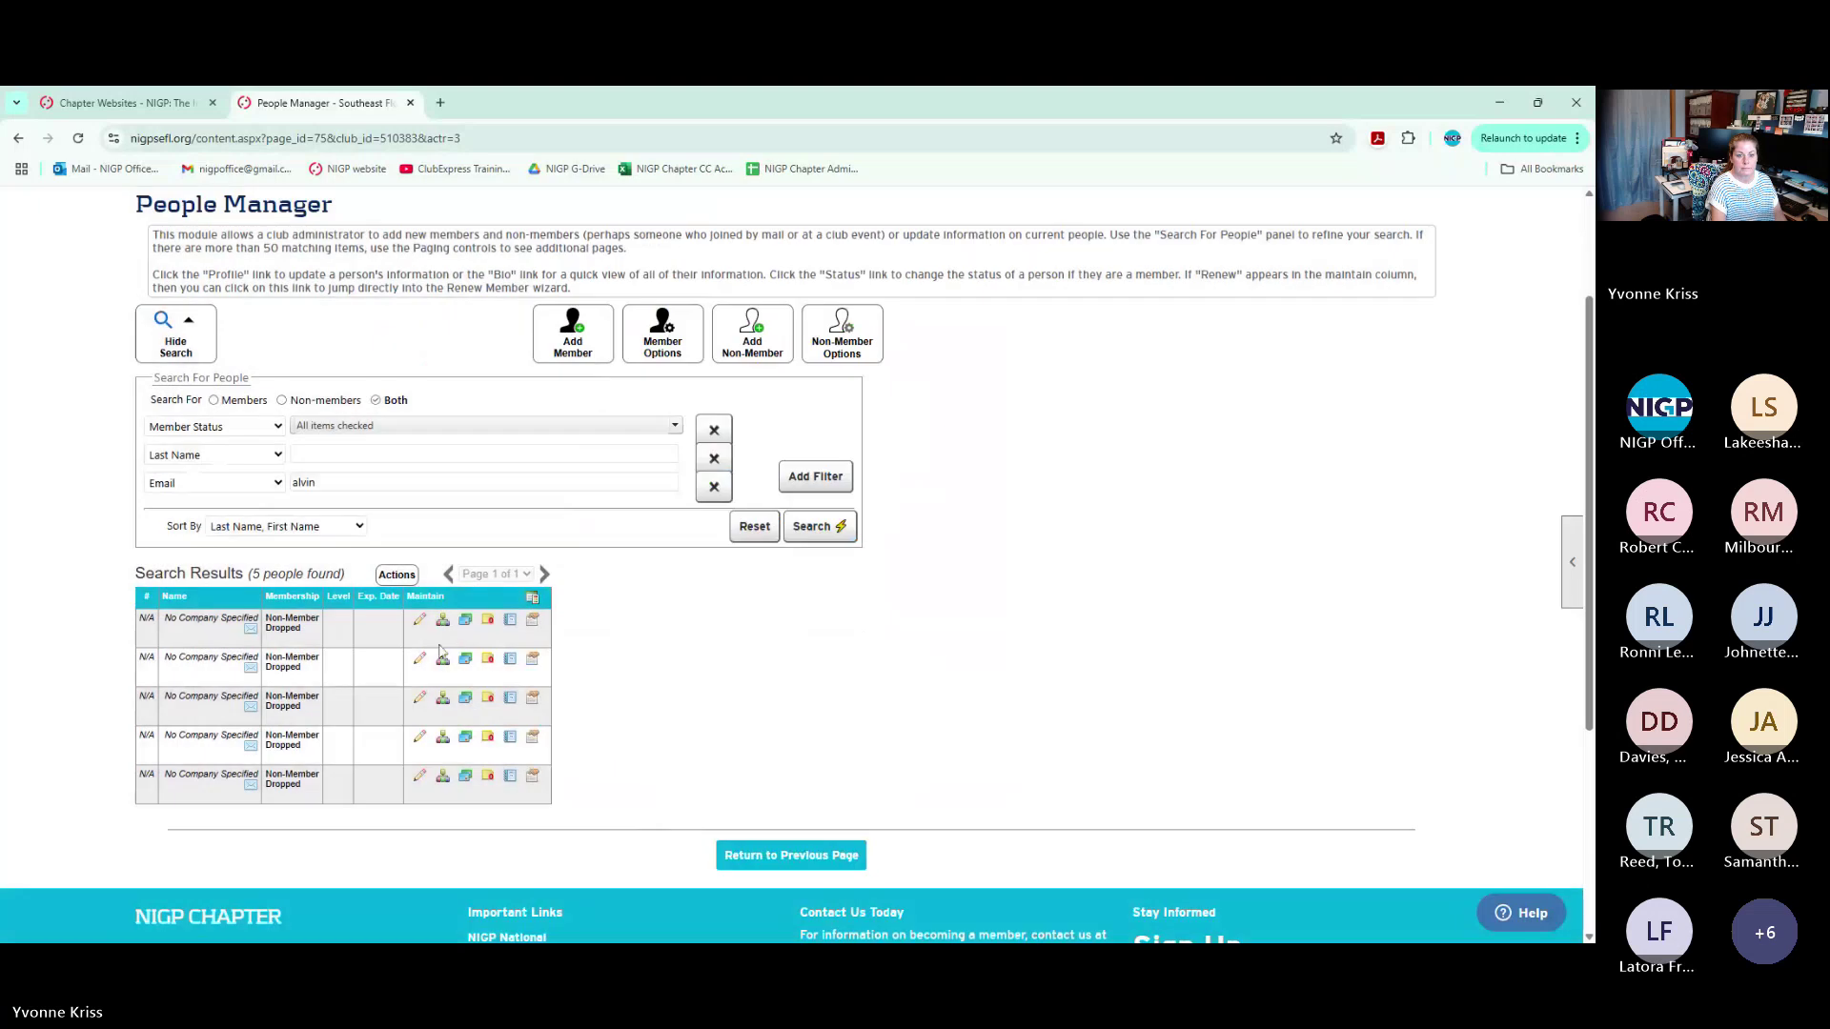
left_click(492, 657)
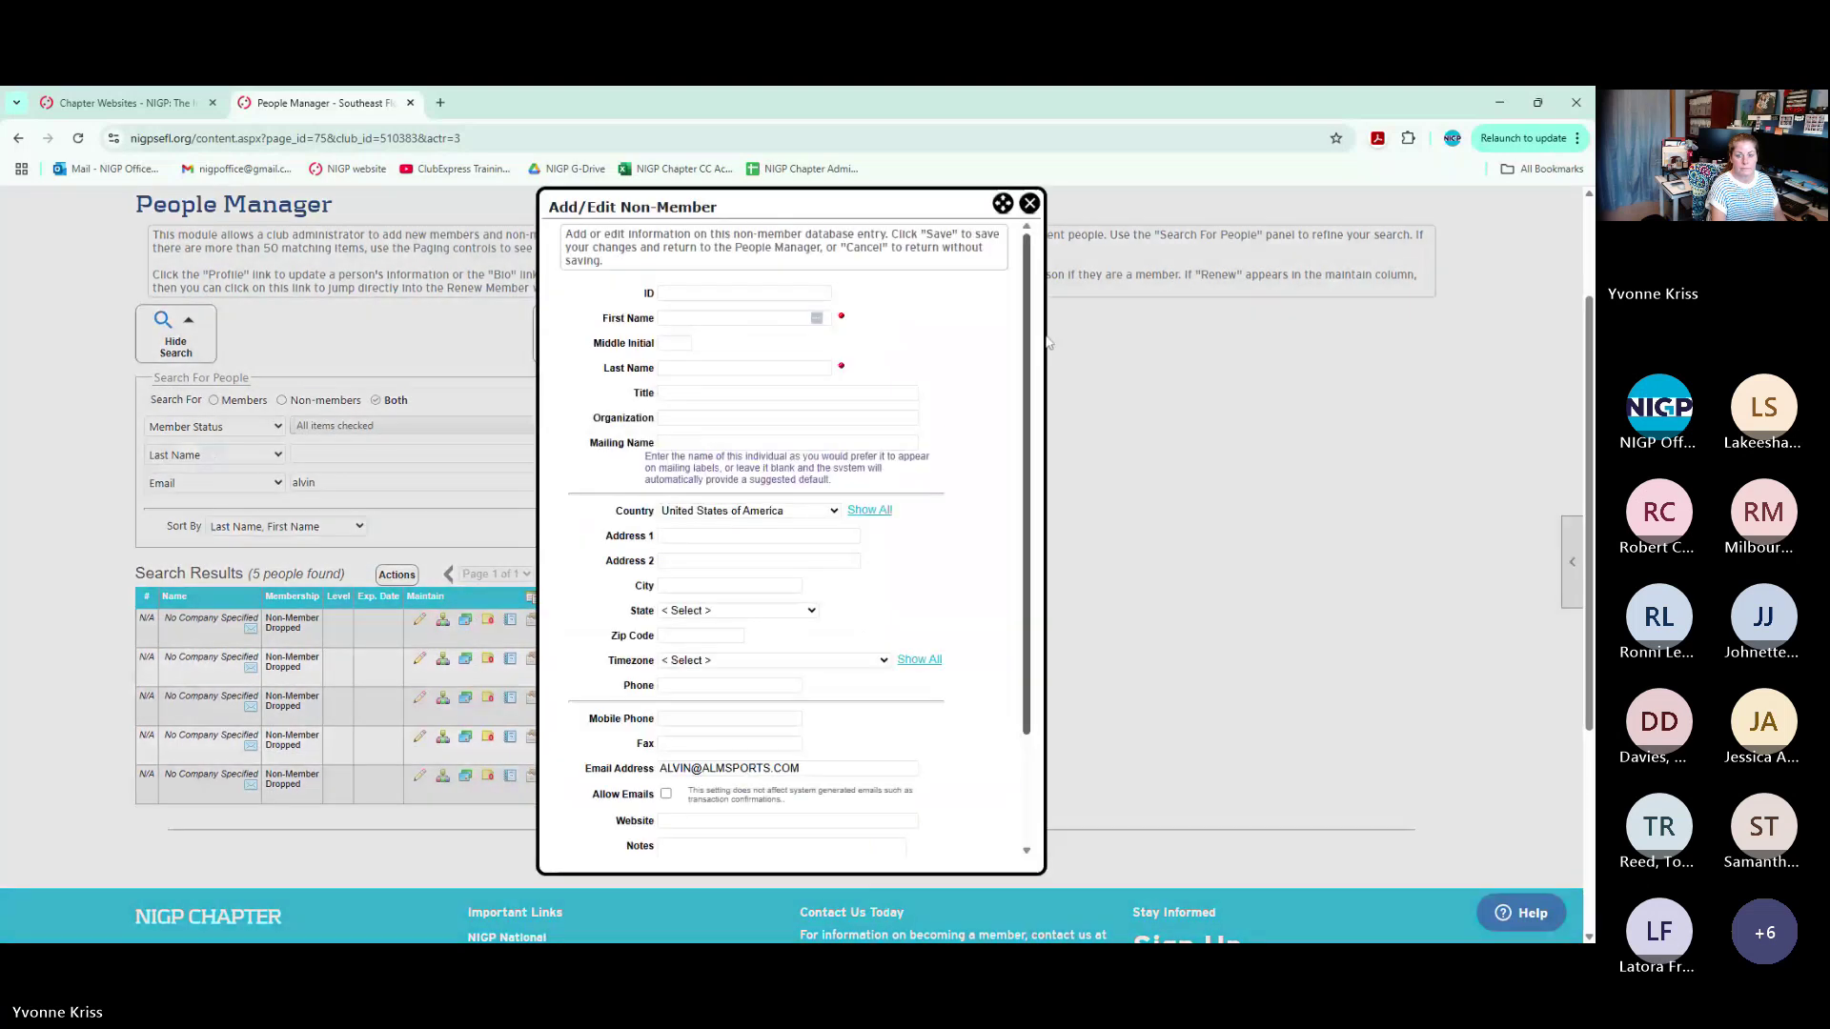
left_click(1029, 203)
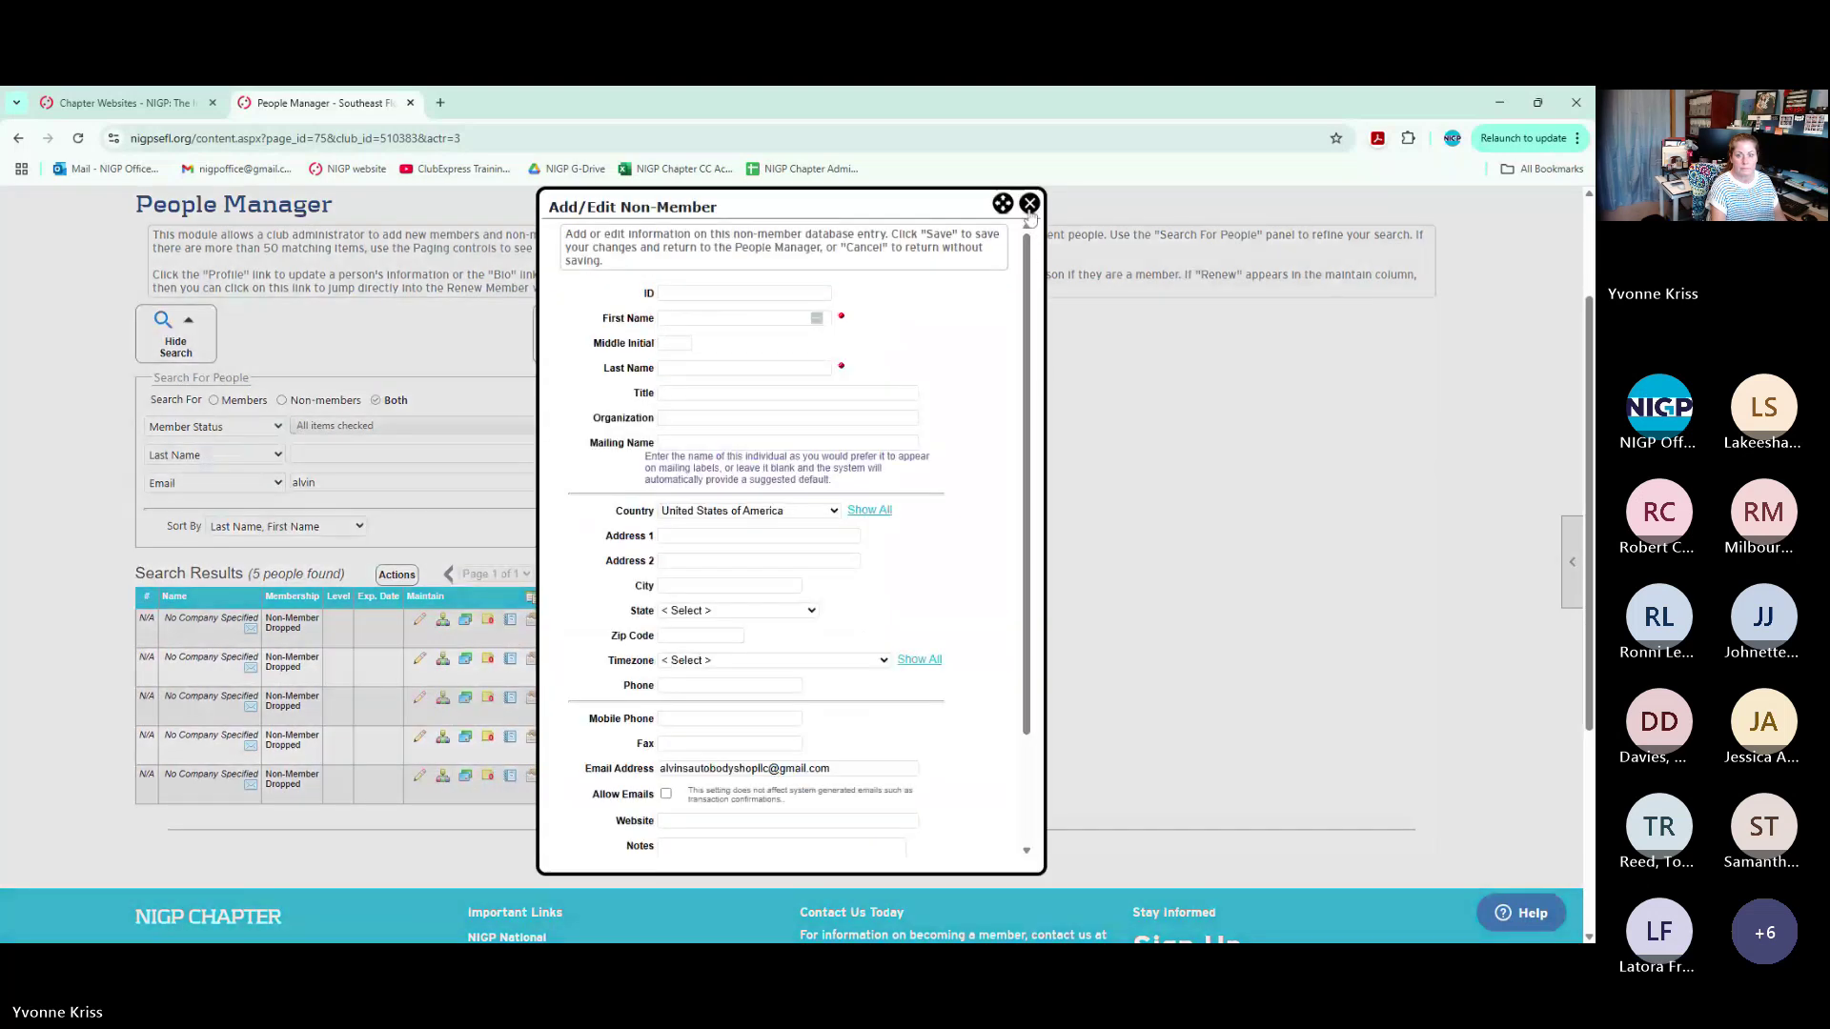
left_click(1029, 203)
left_click(419, 736)
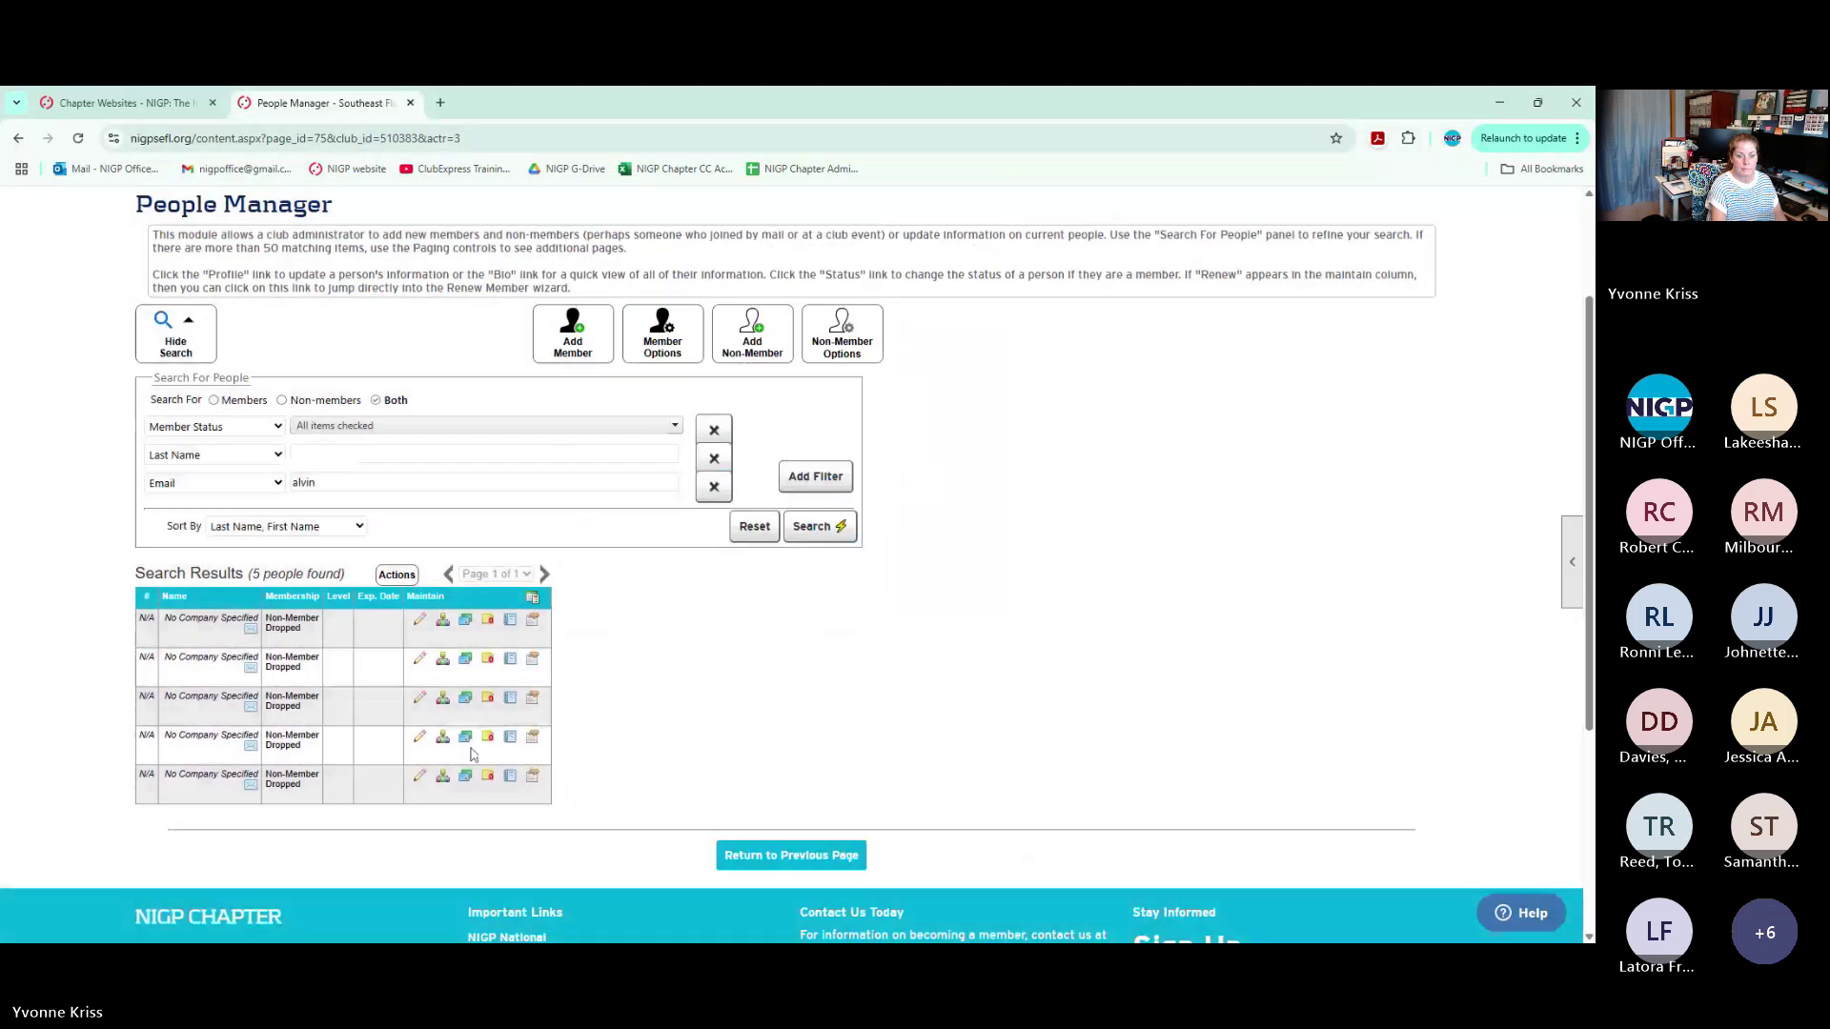
left_click(1030, 203)
left_click(418, 778)
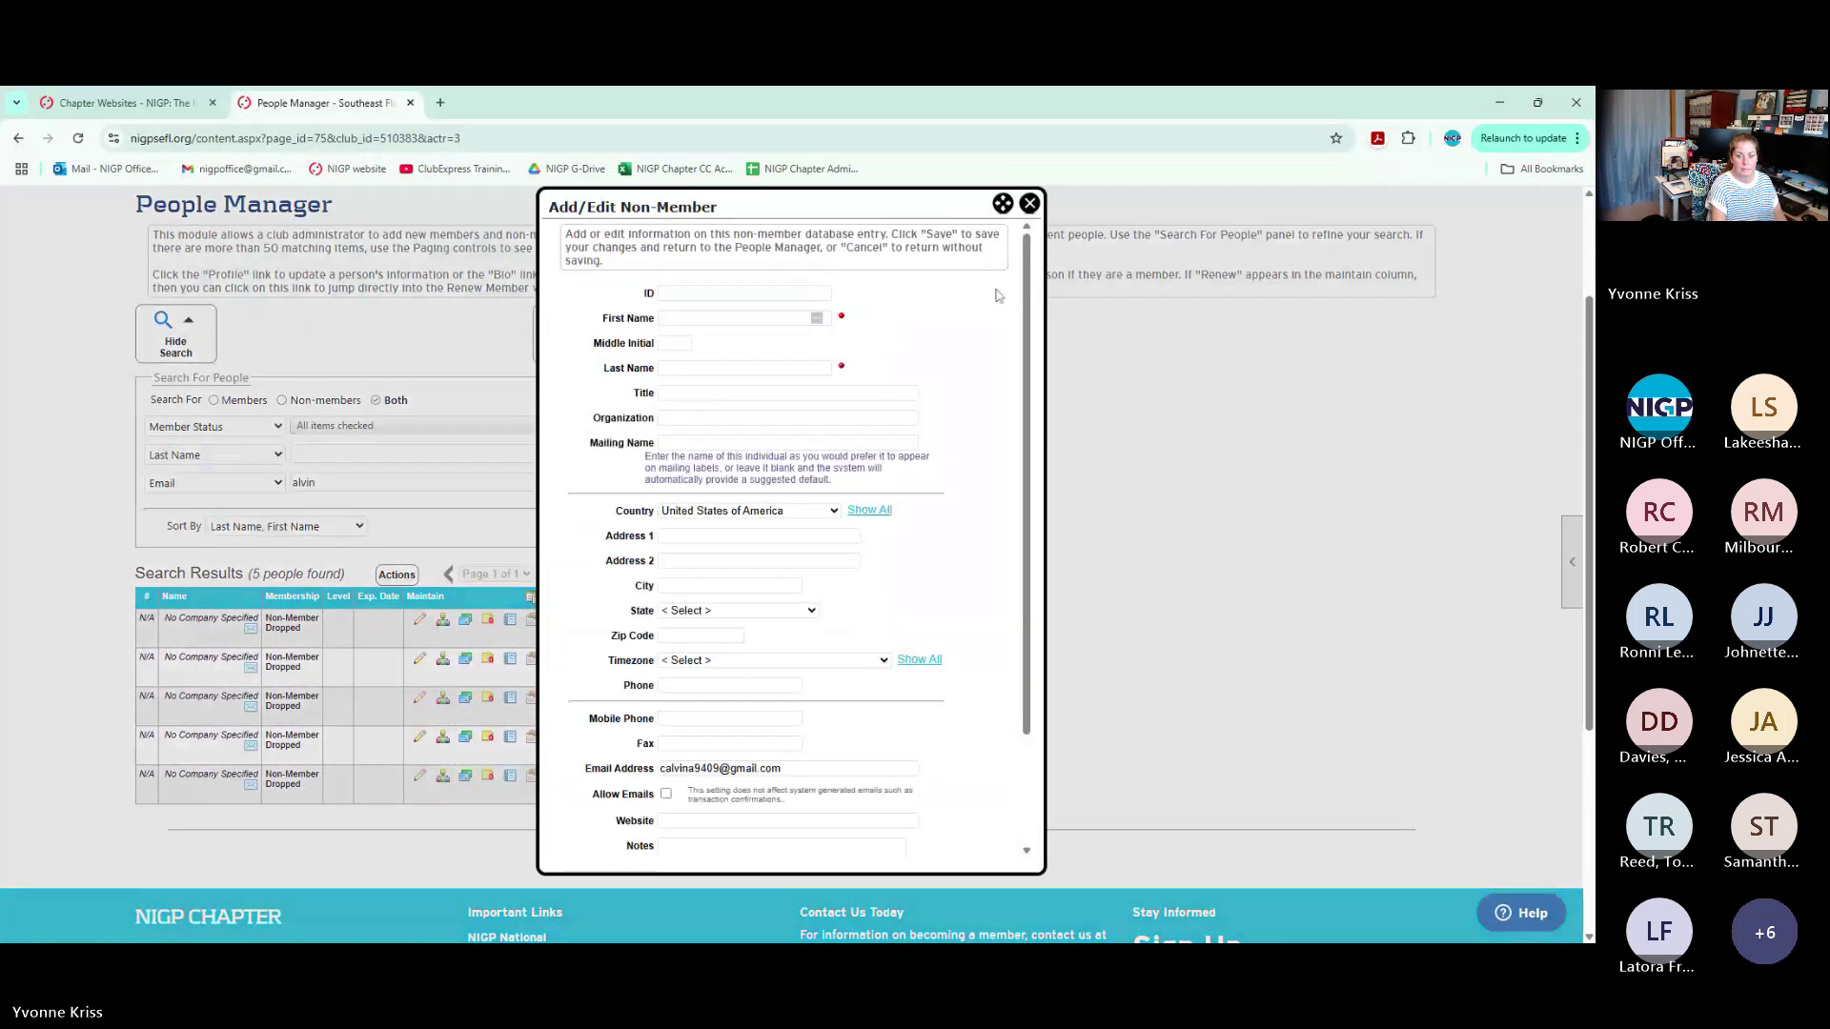
left_click(1029, 203)
left_click(305, 482)
Replace the Email filter text with the member's surname and search, finding 6 people
double_click(305, 483)
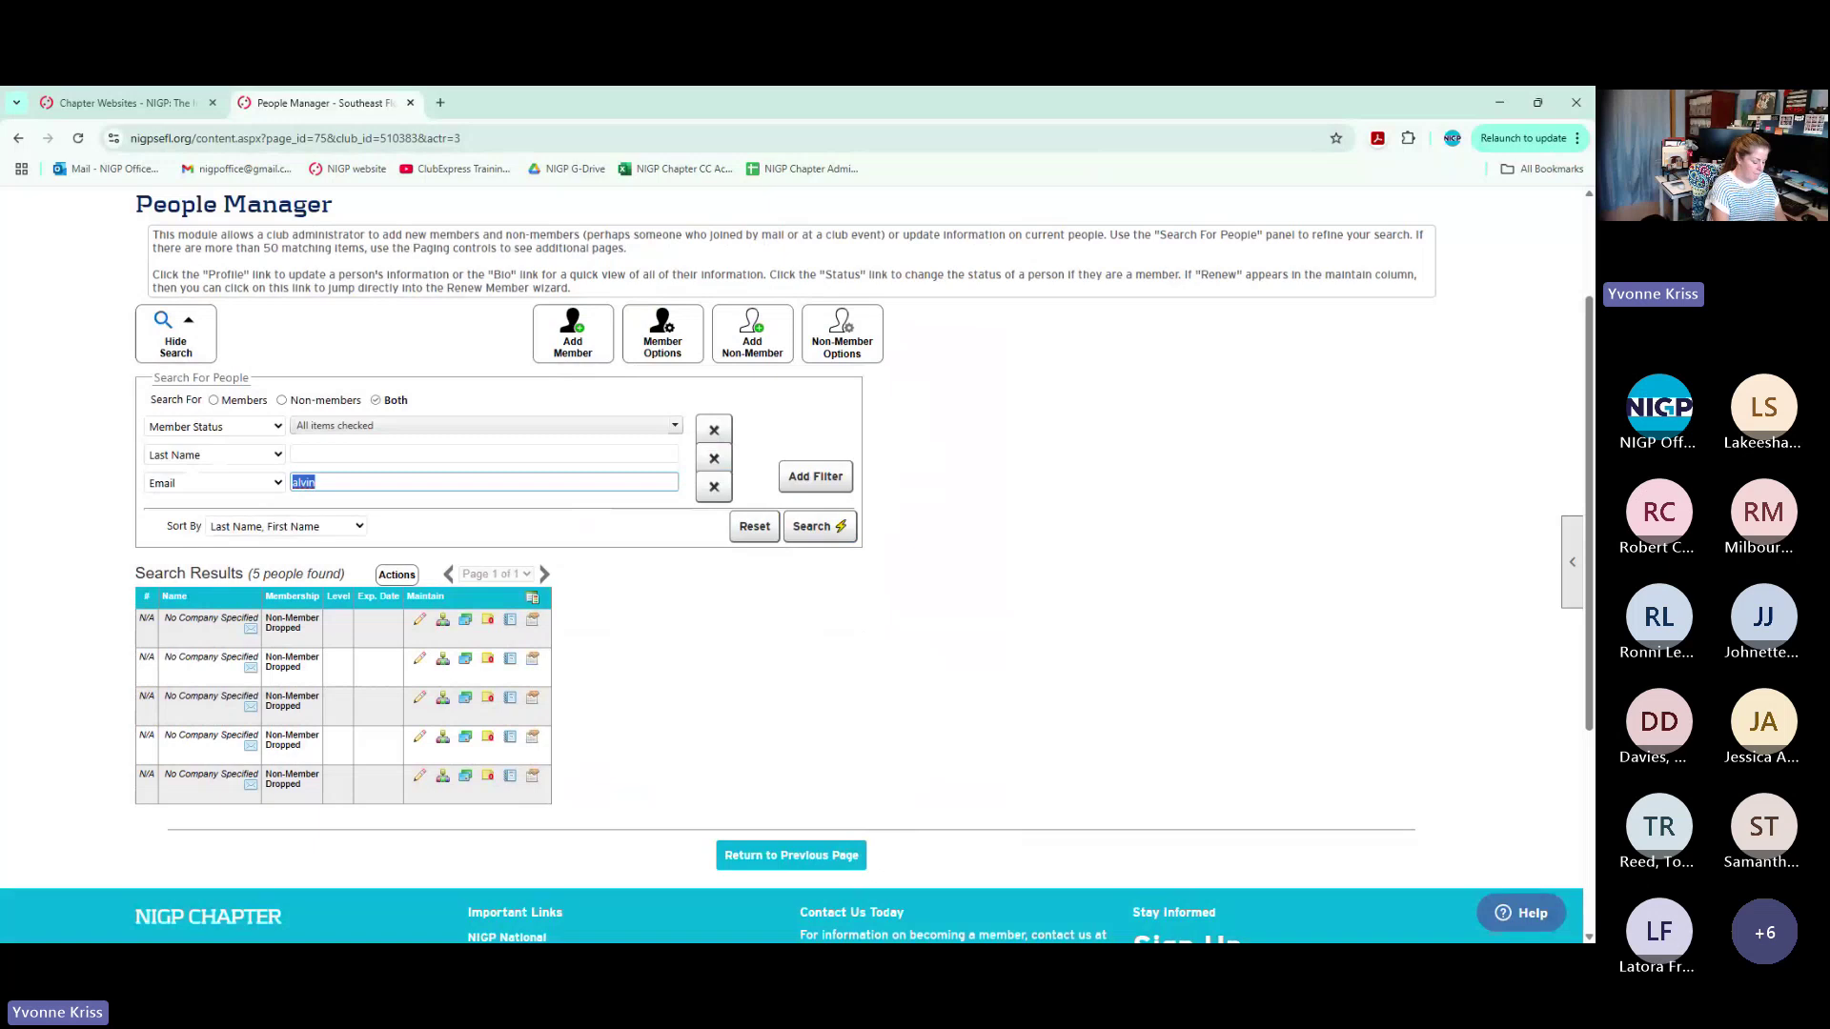
type("anderson")
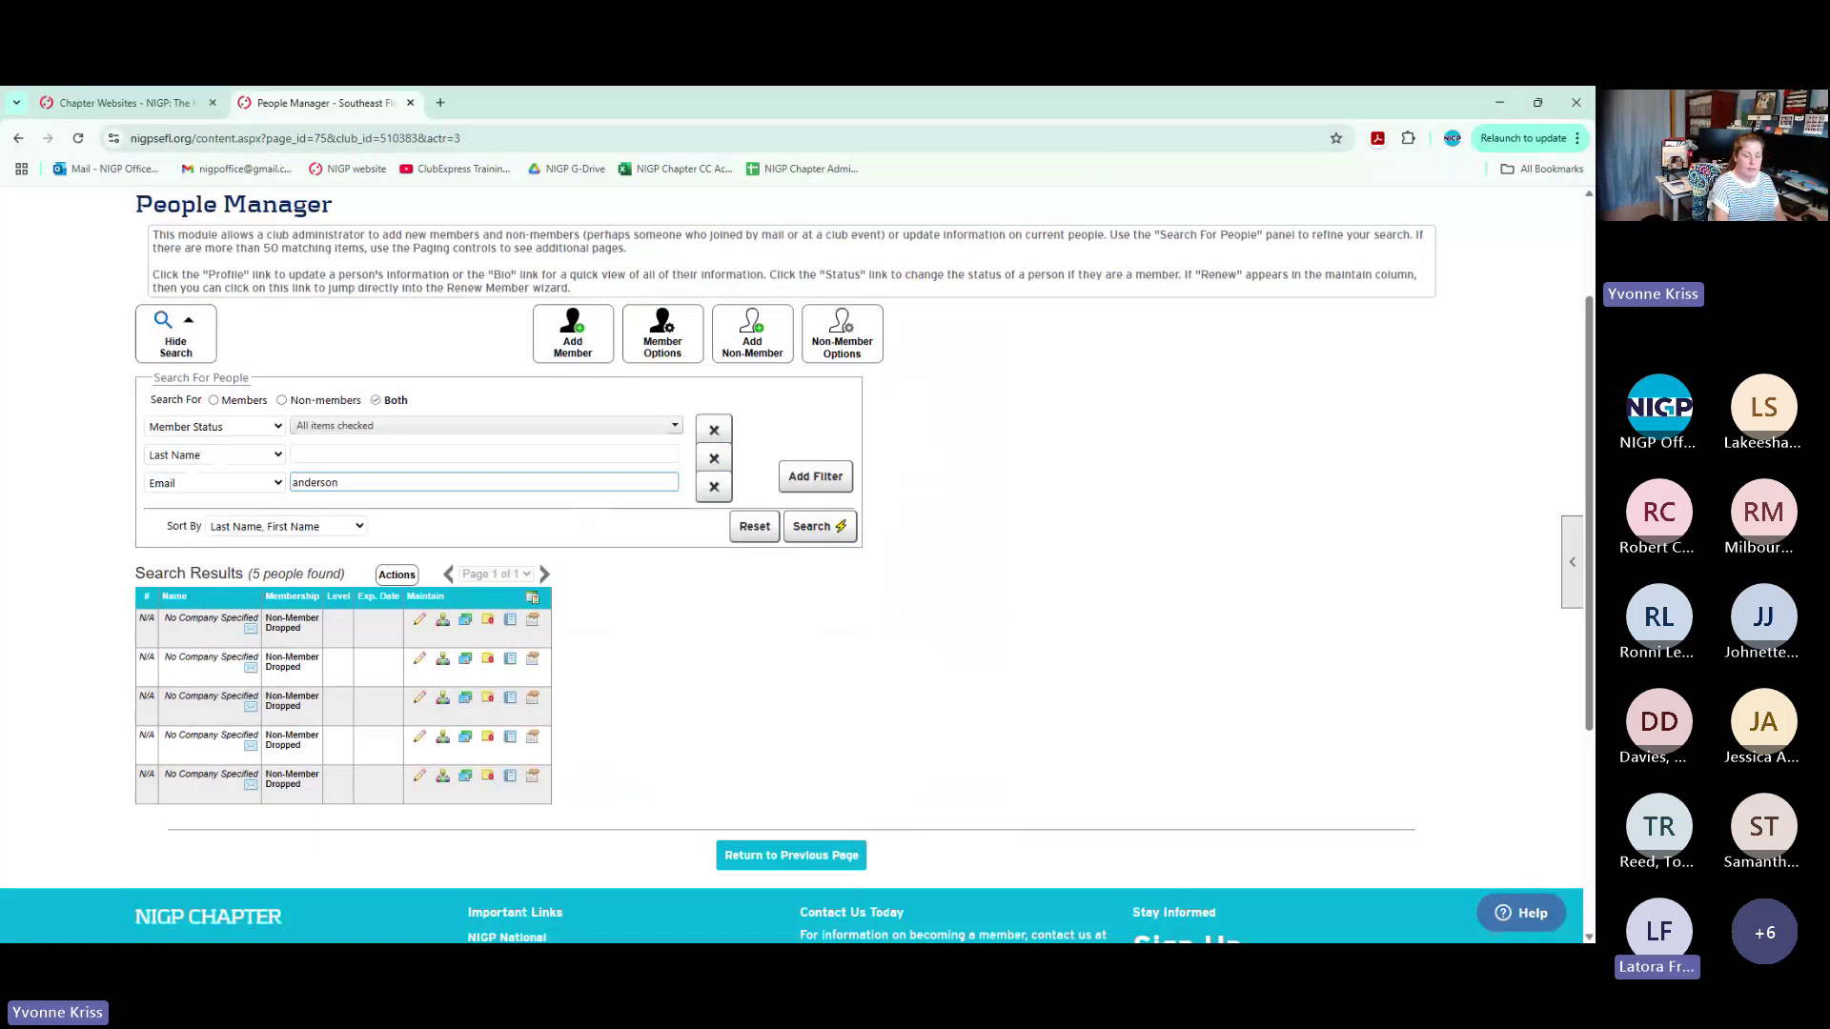
key("Return")
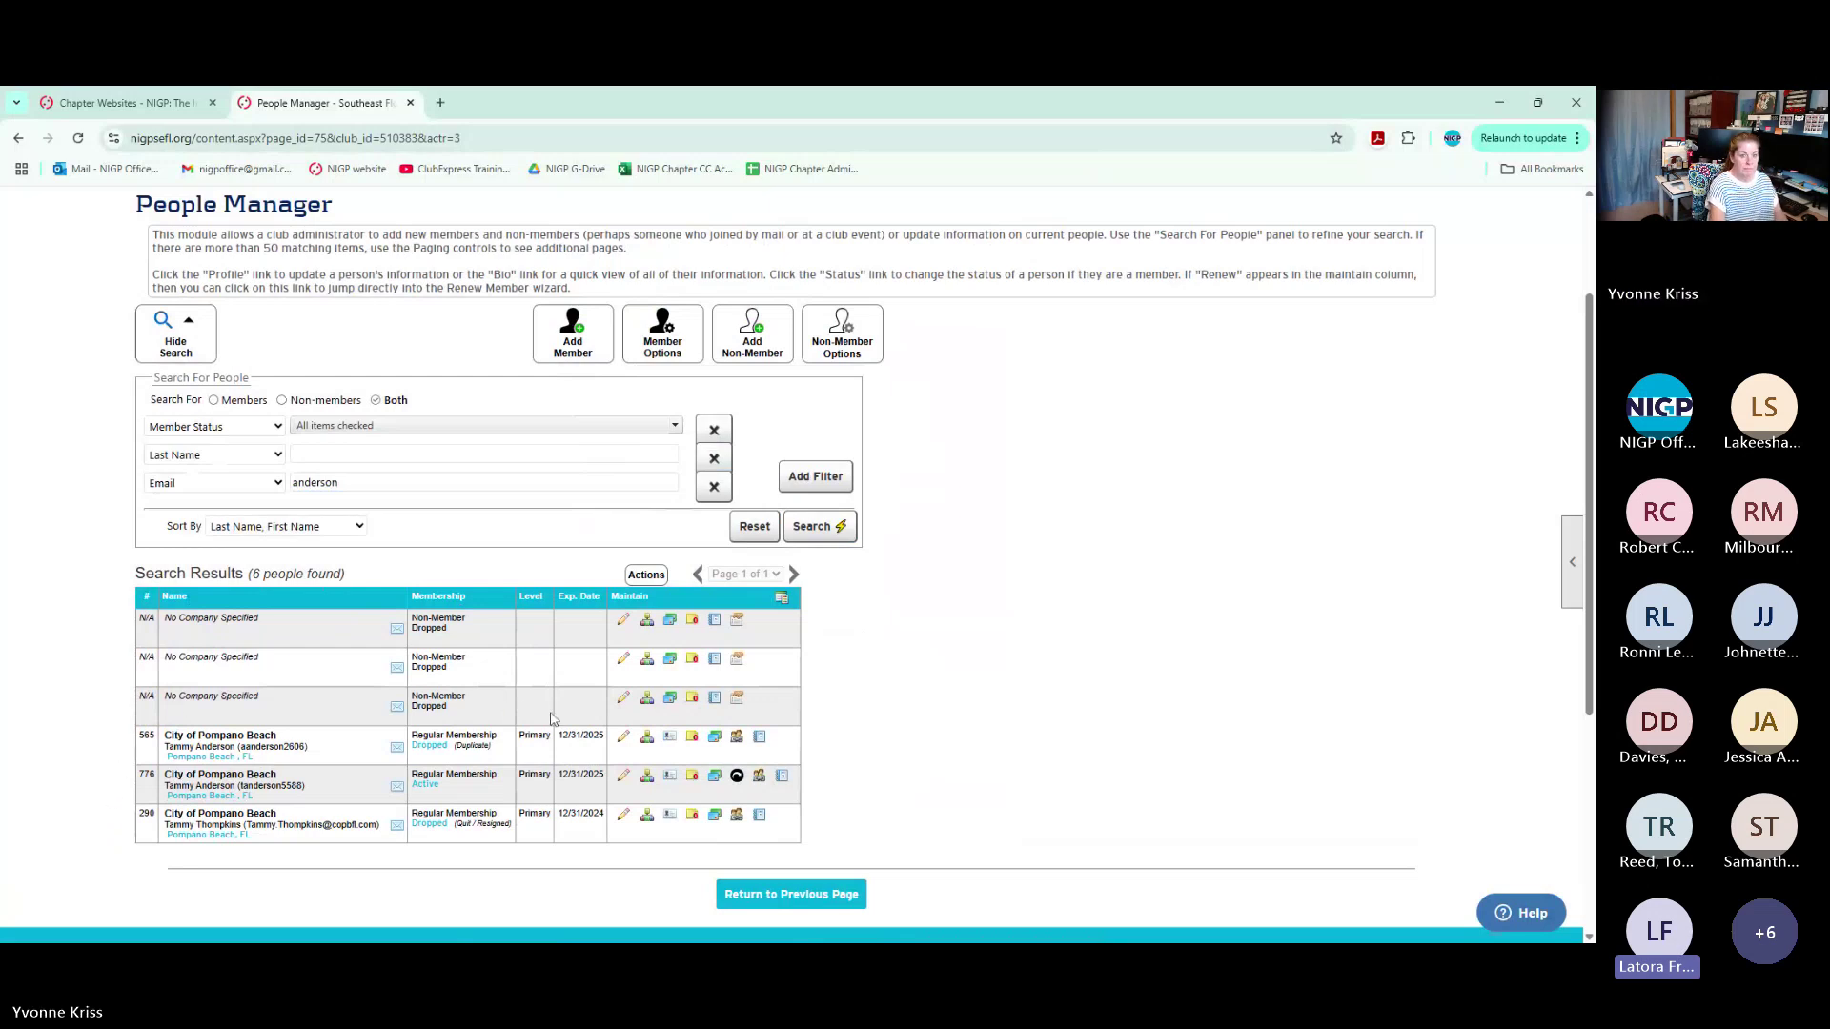
Open the first three non-member records to check their e-mail addresses, closing each without saving
left_click(623, 622)
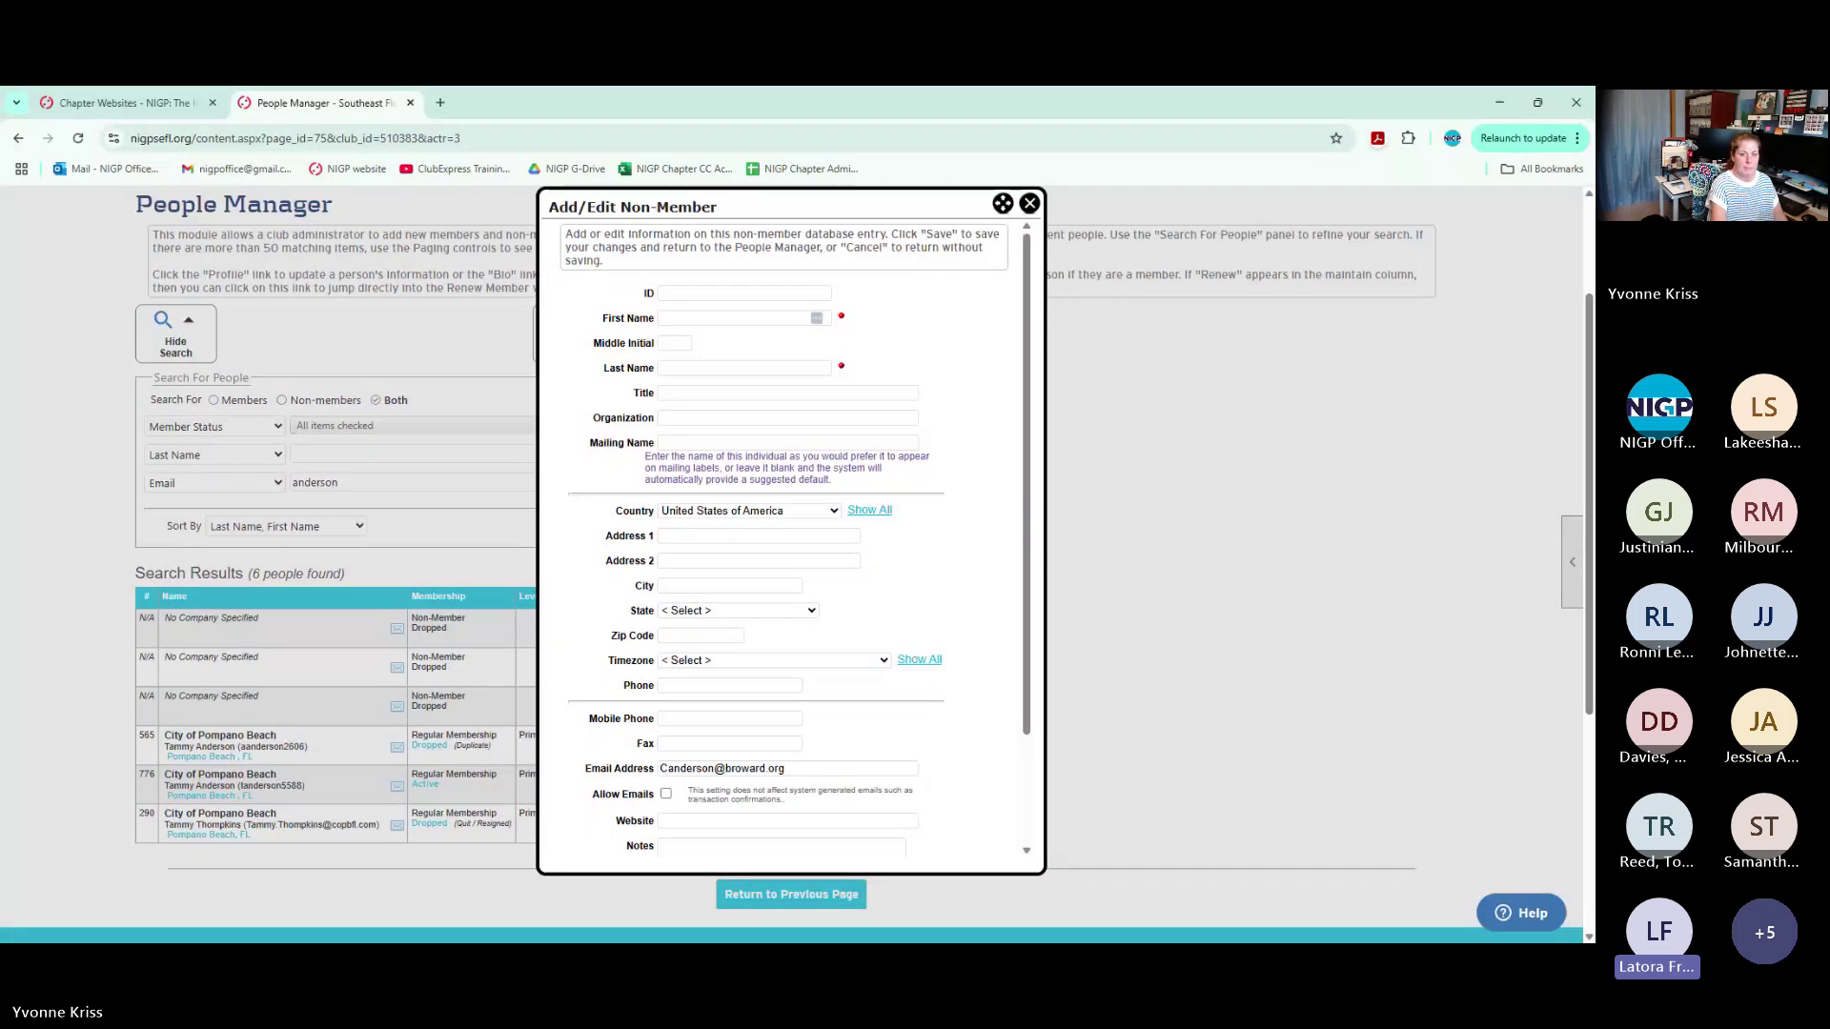
left_click(1030, 204)
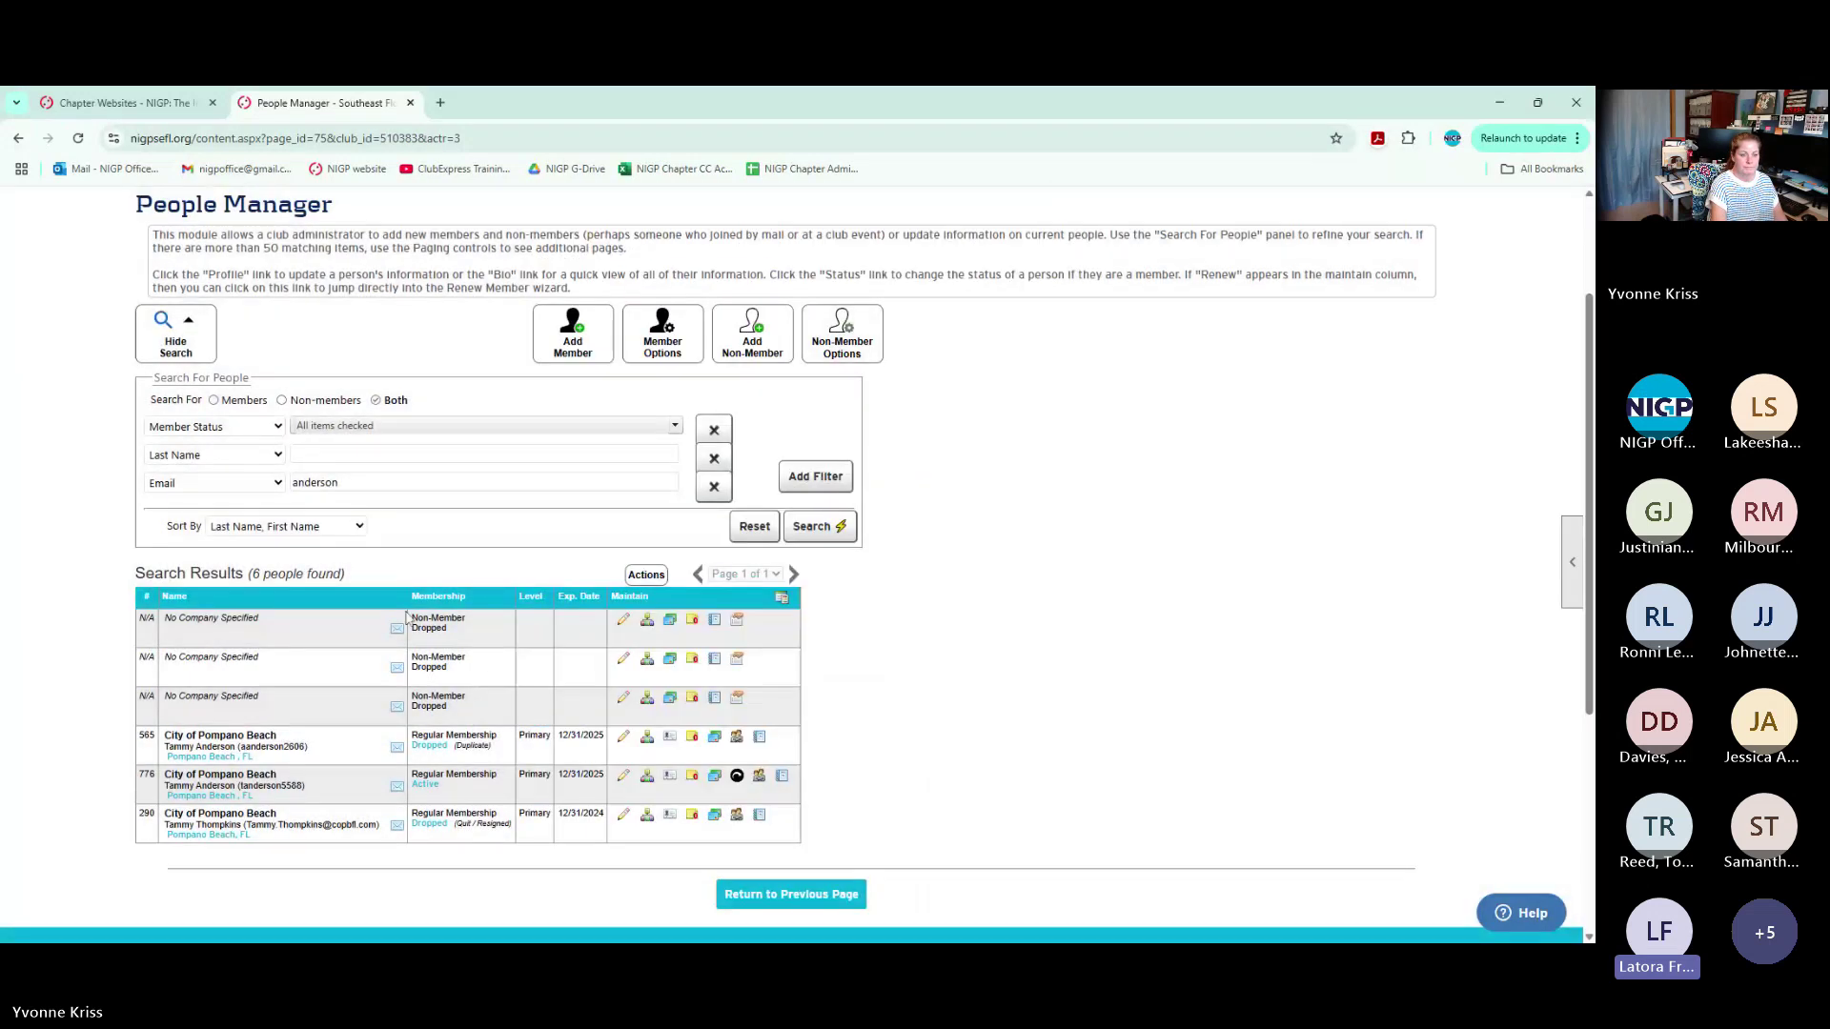
left_click(624, 660)
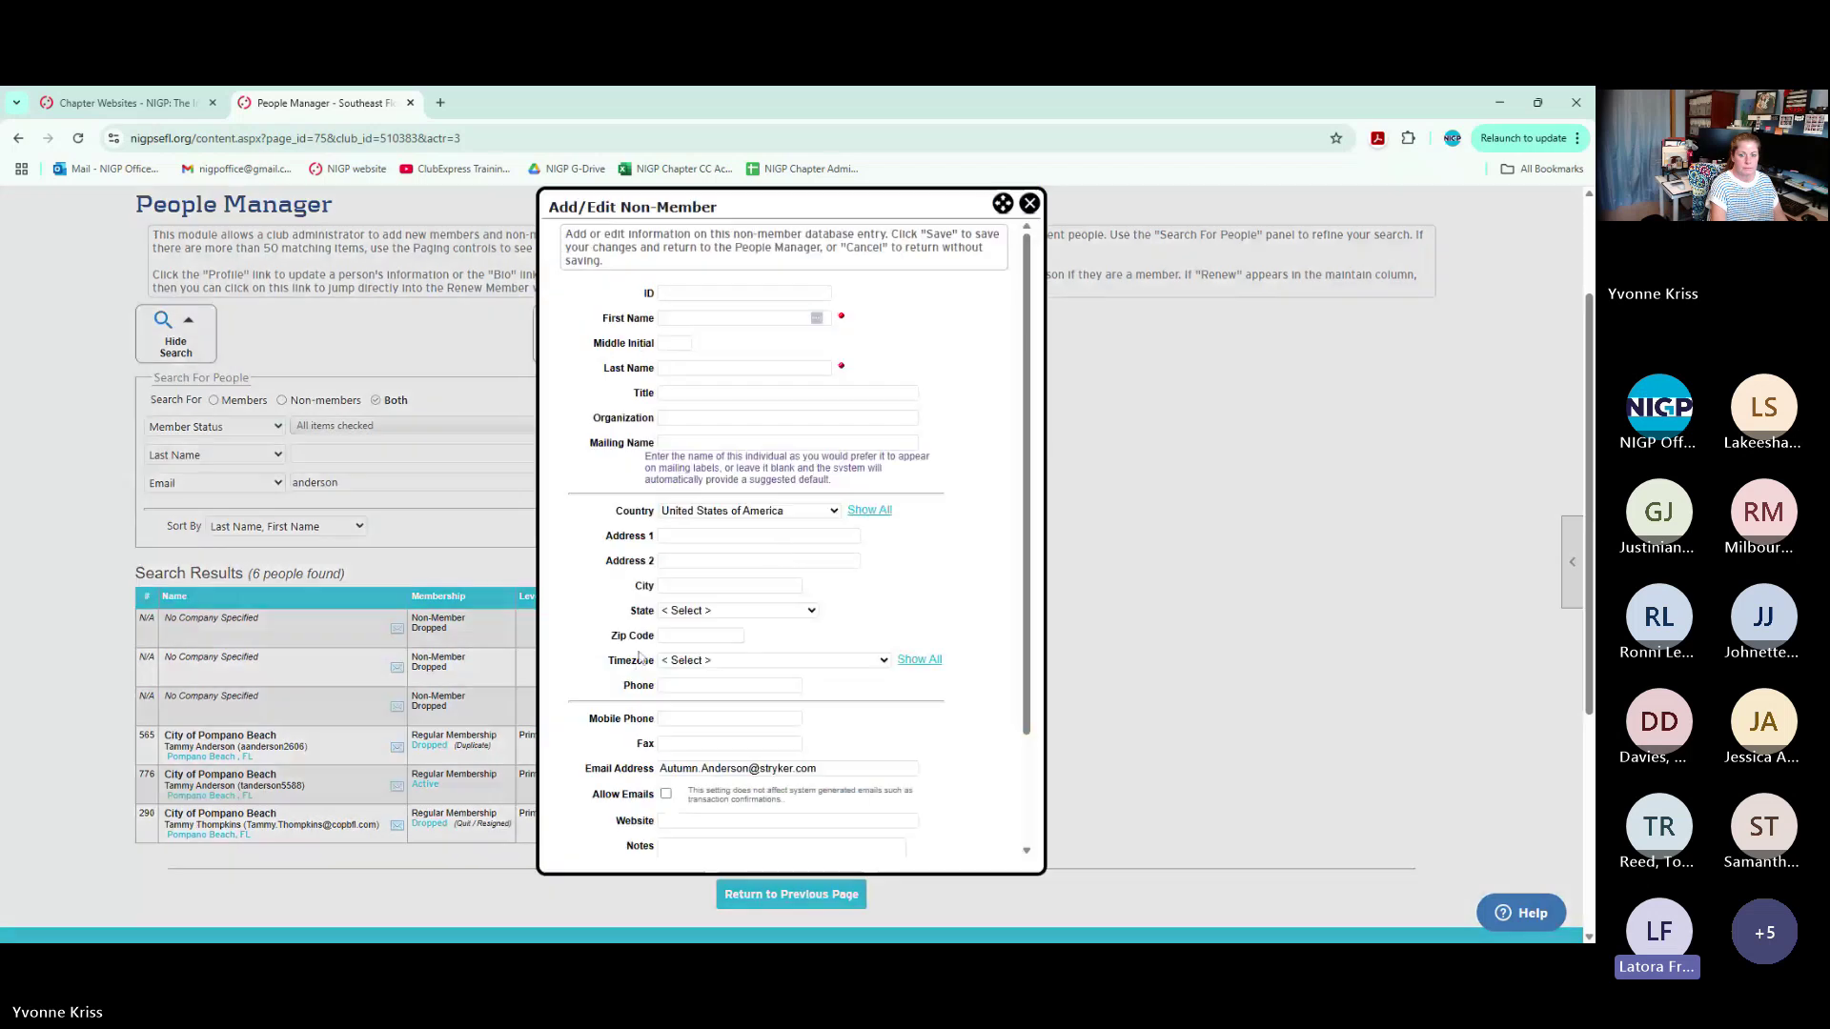
left_click(1029, 204)
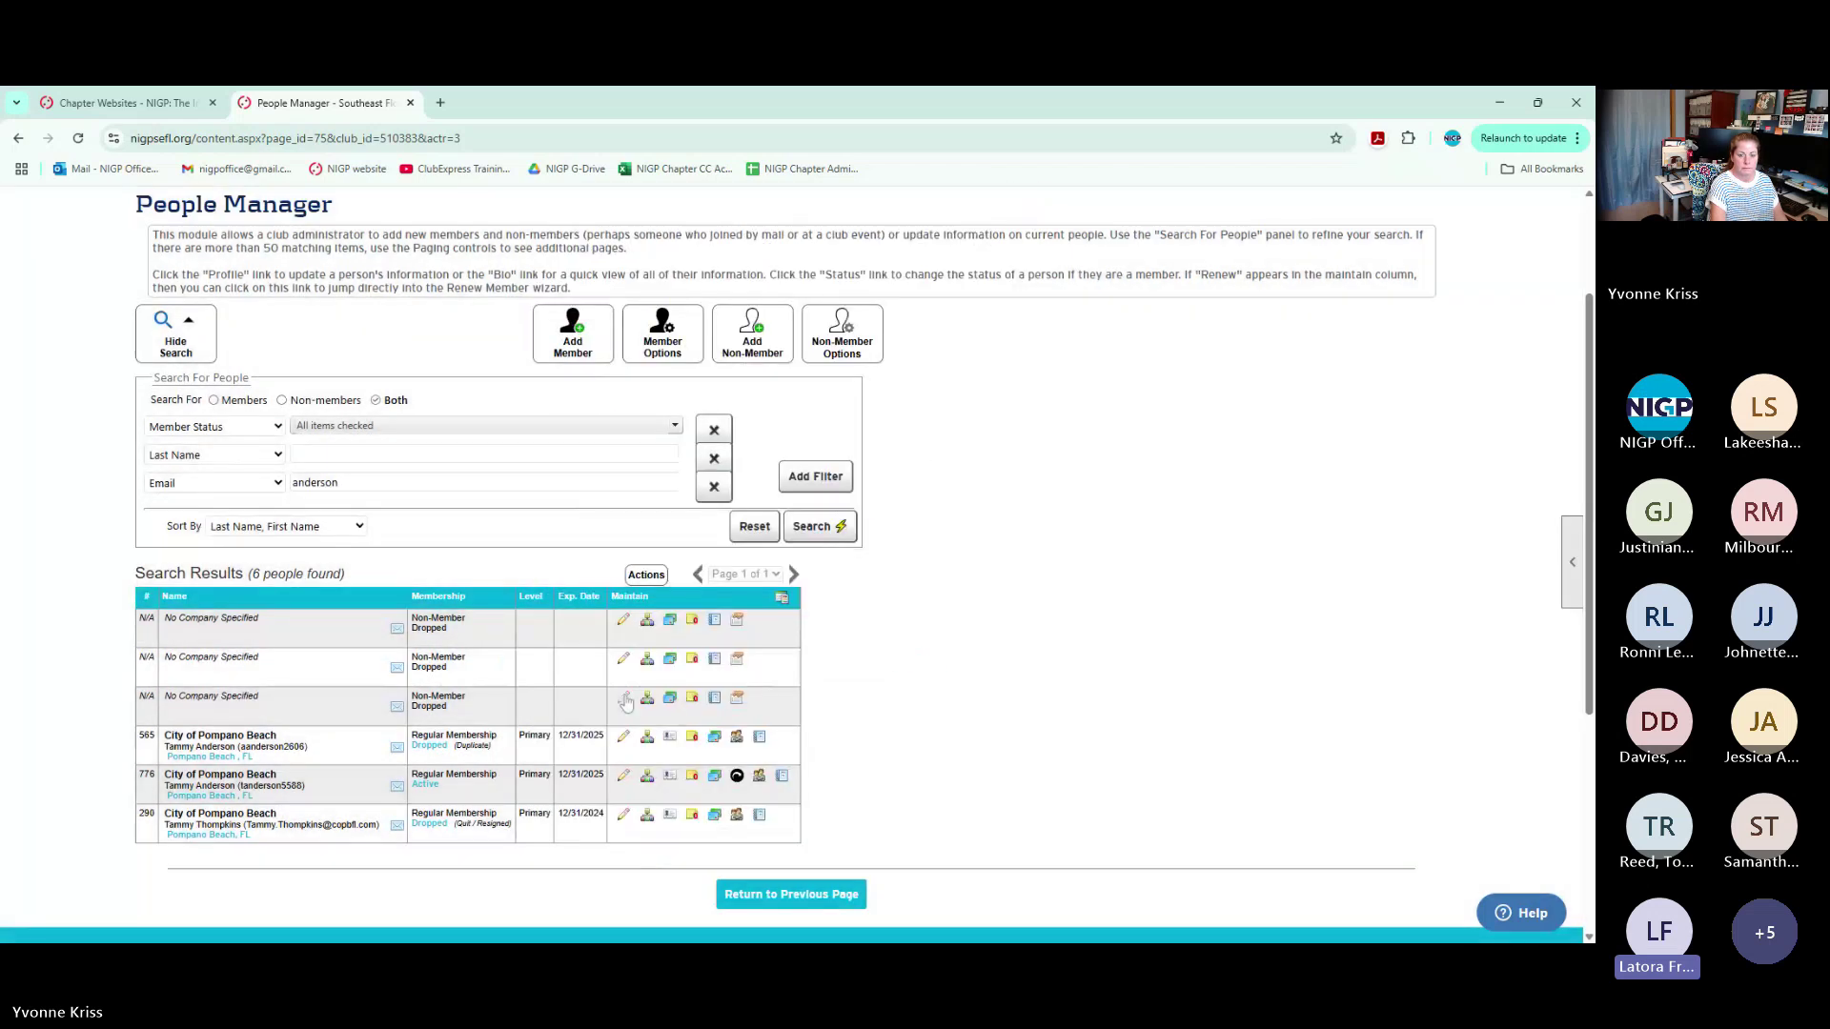
left_click(624, 700)
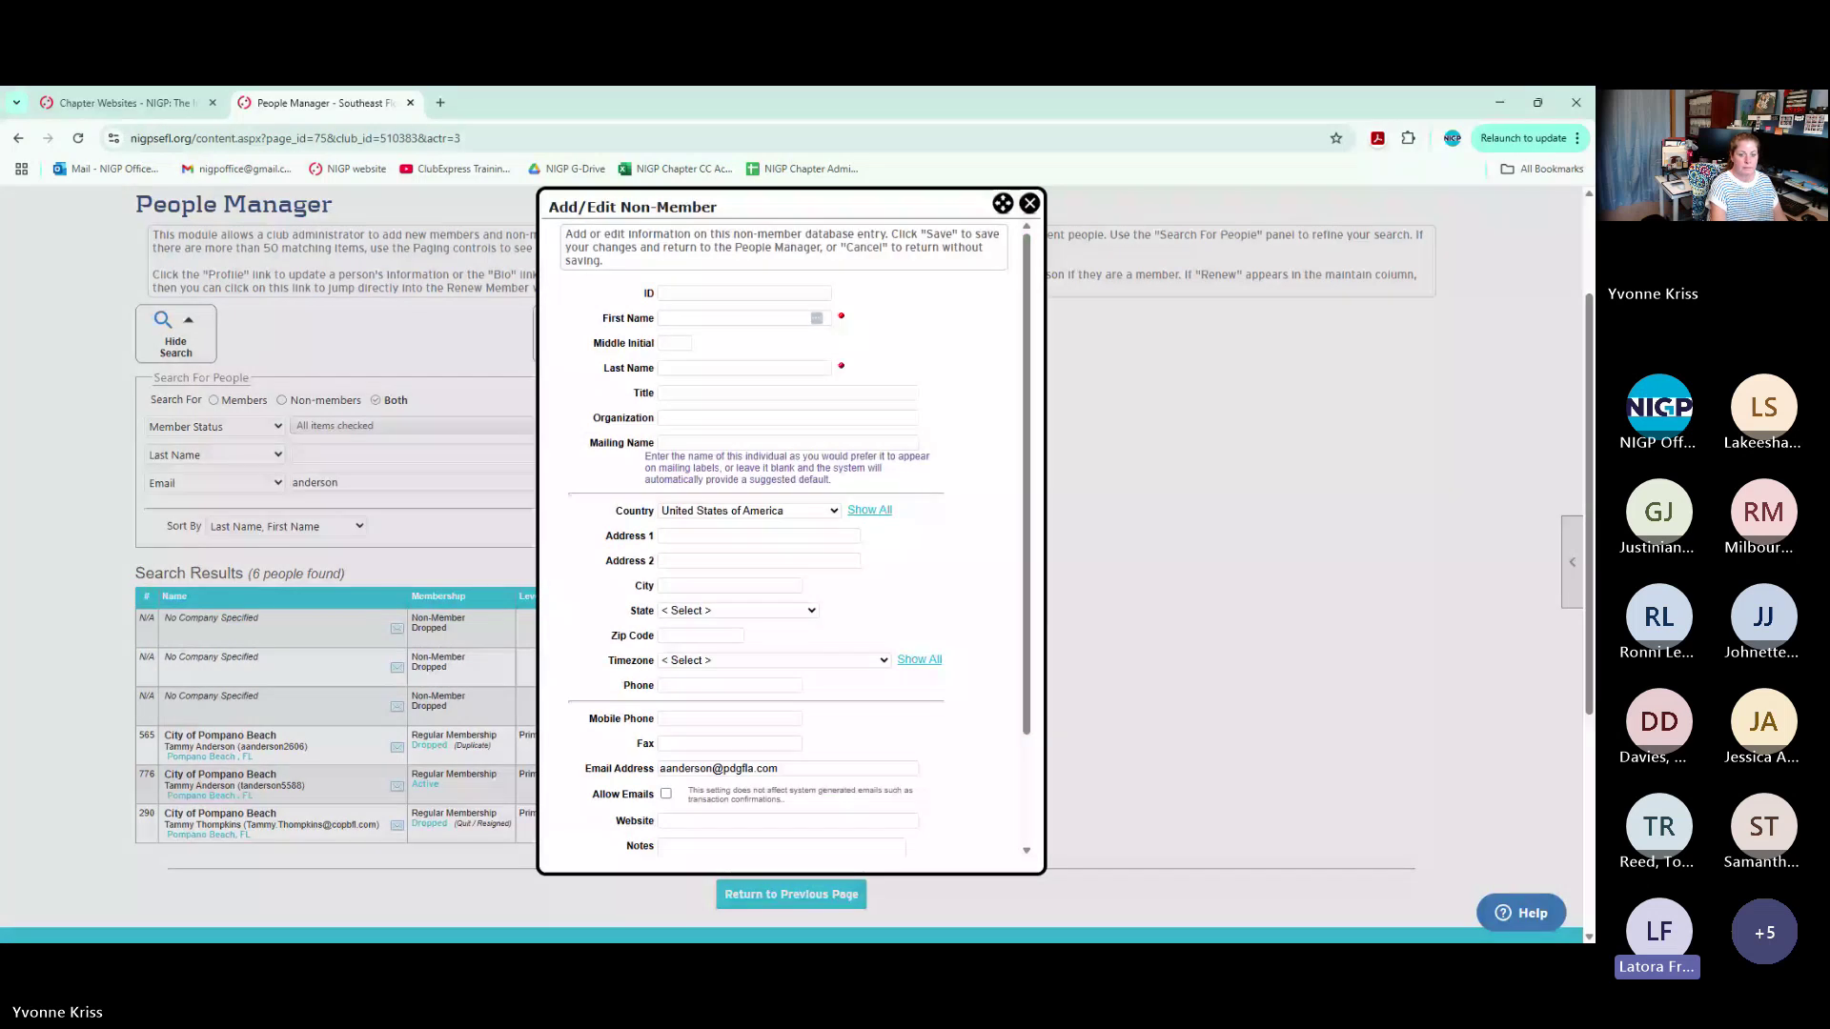
left_click(838, 768)
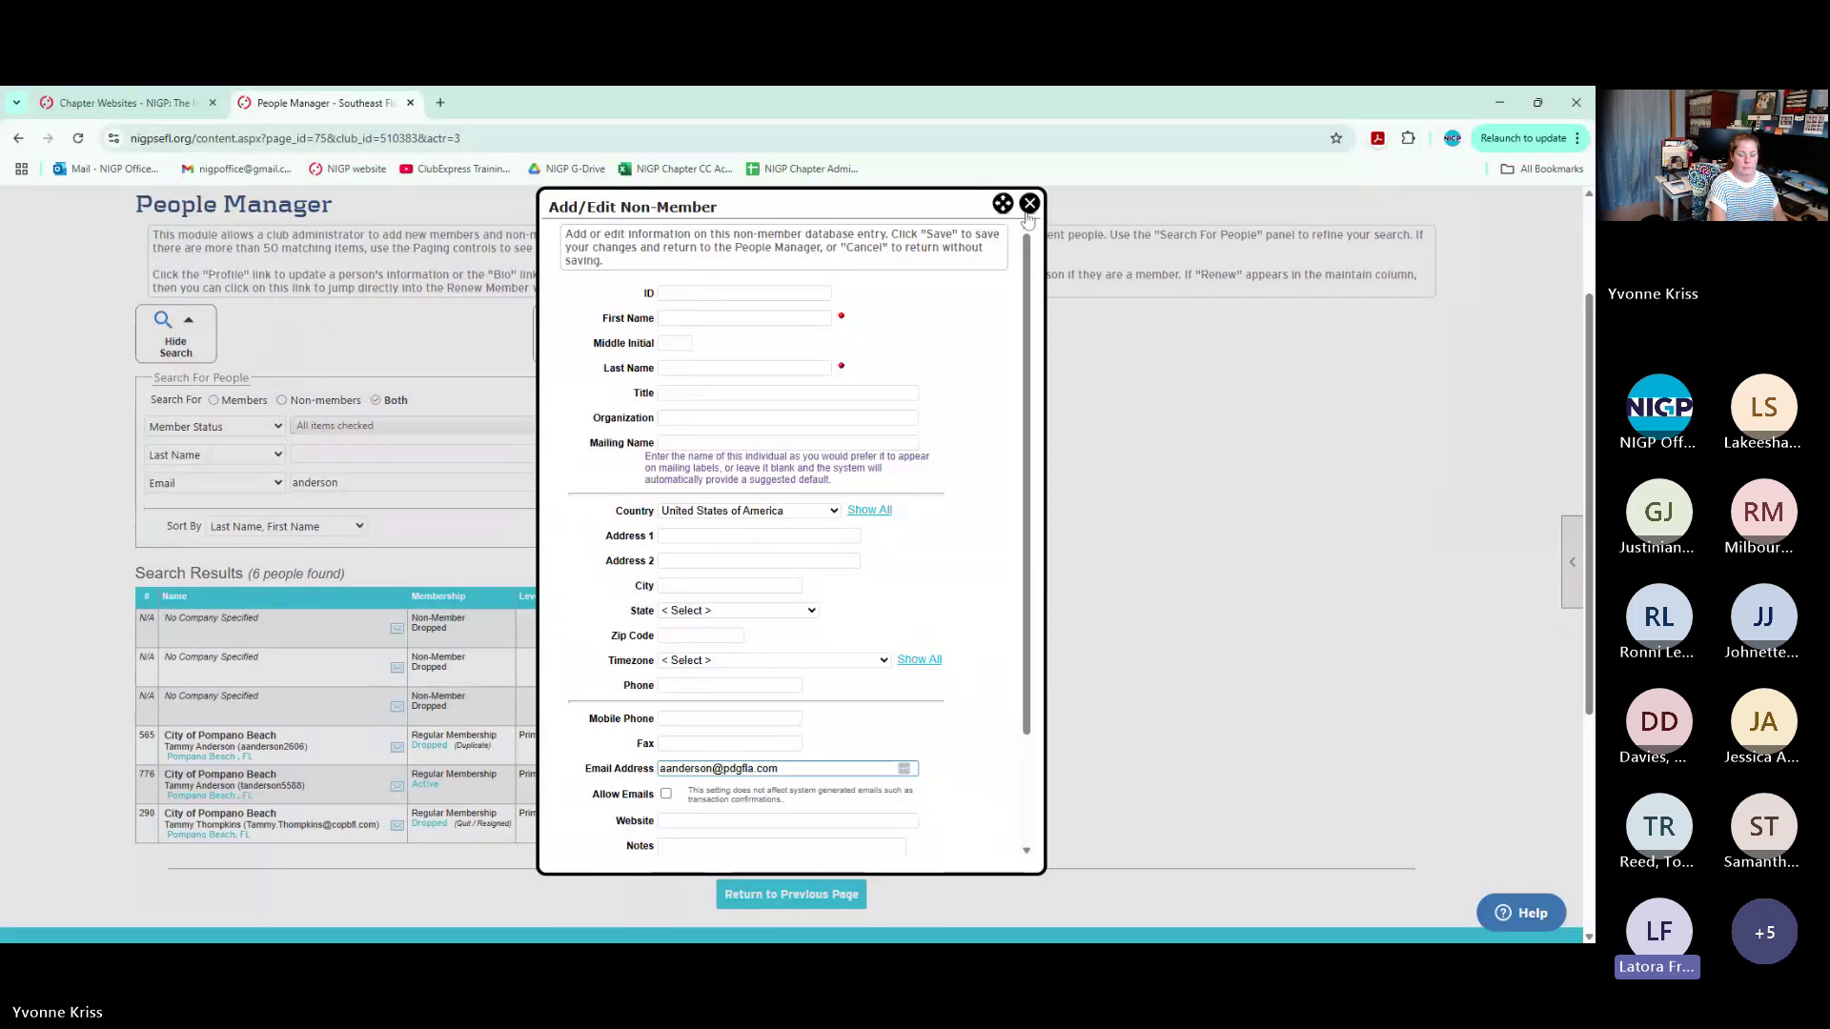
scroll(1010, 286, "down", 3)
scroll(994, 347, "up", 3)
left_click(1029, 204)
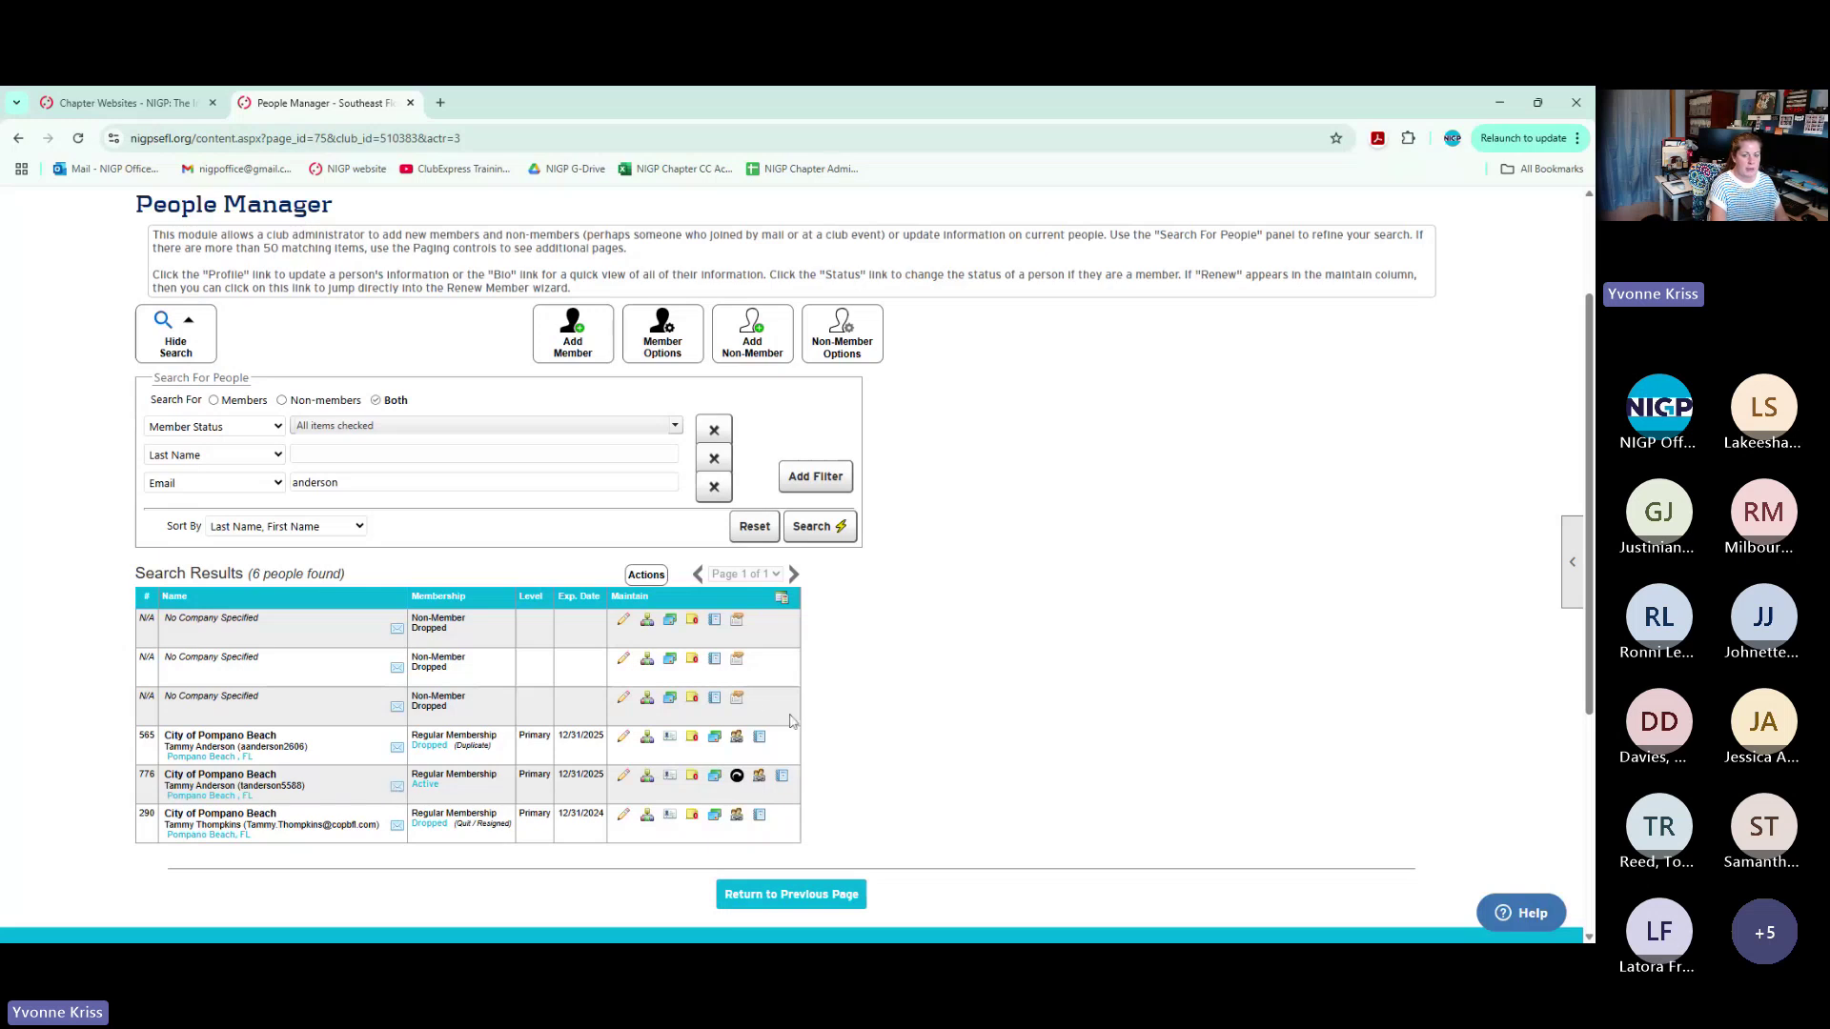
Change the second filter to Company and clear the Email search text
double_click(315, 482)
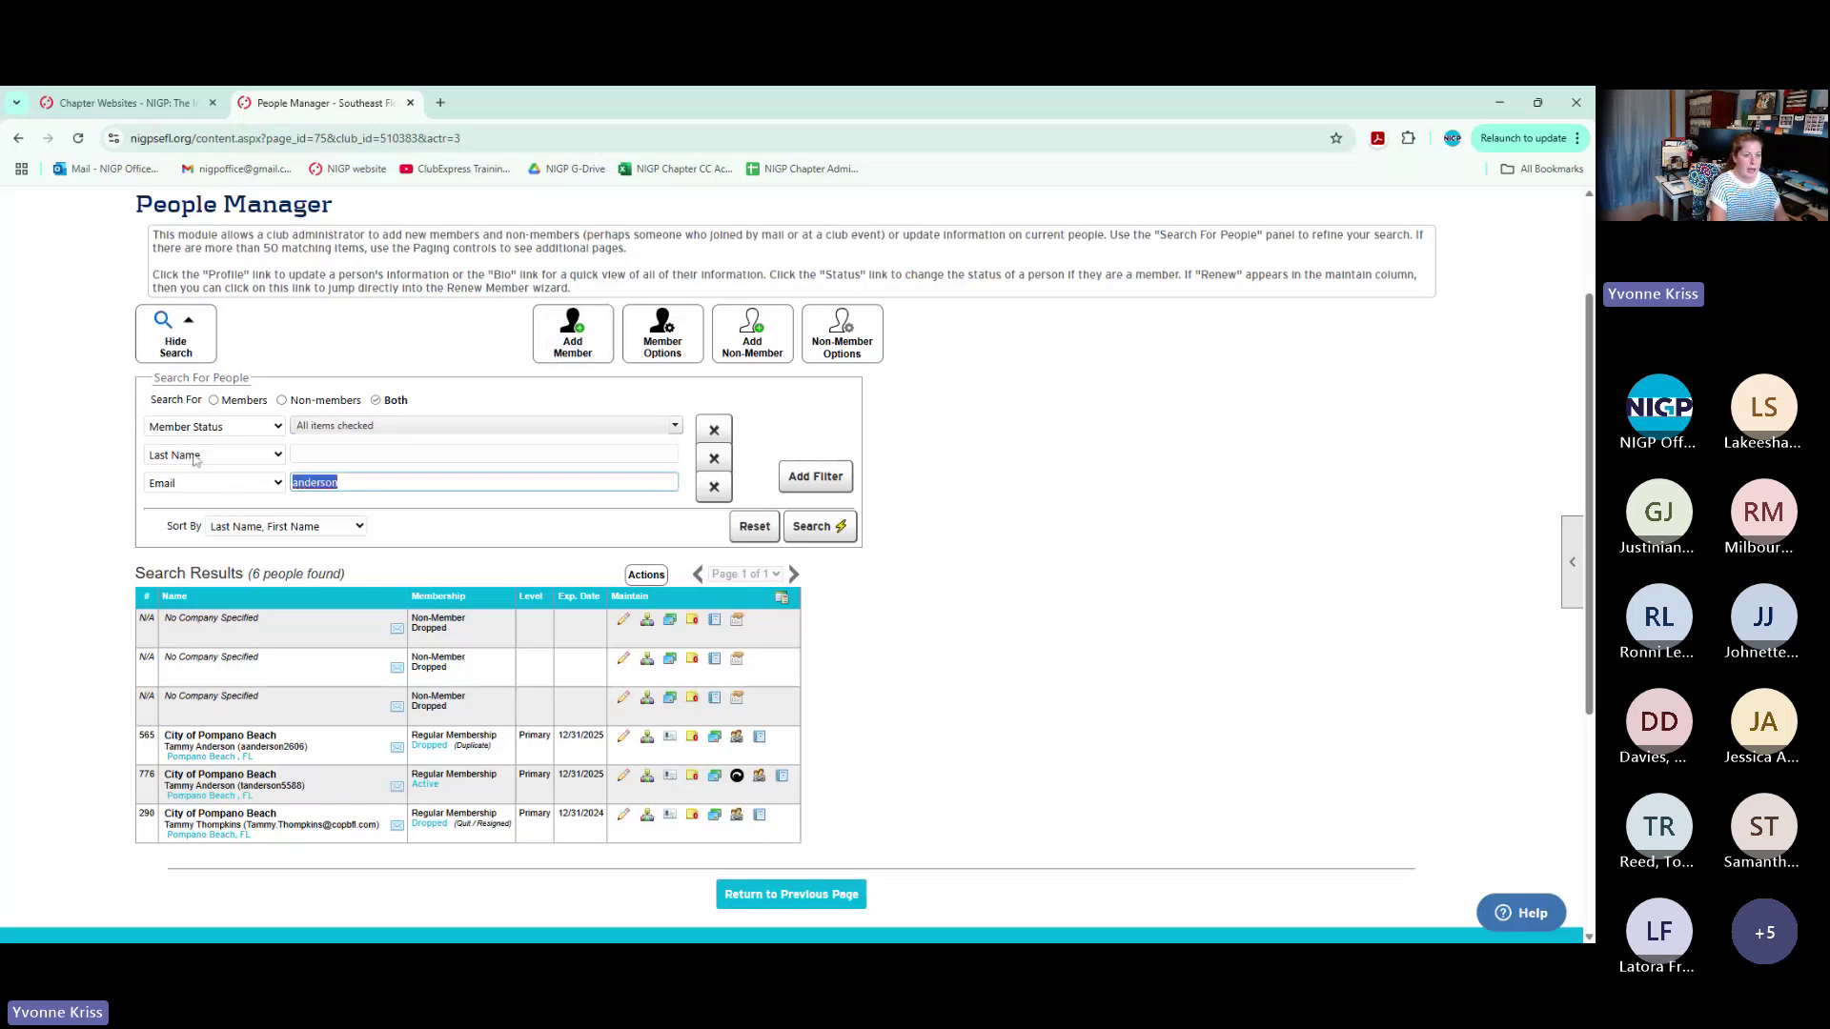
left_click(194, 457)
left_click(179, 671)
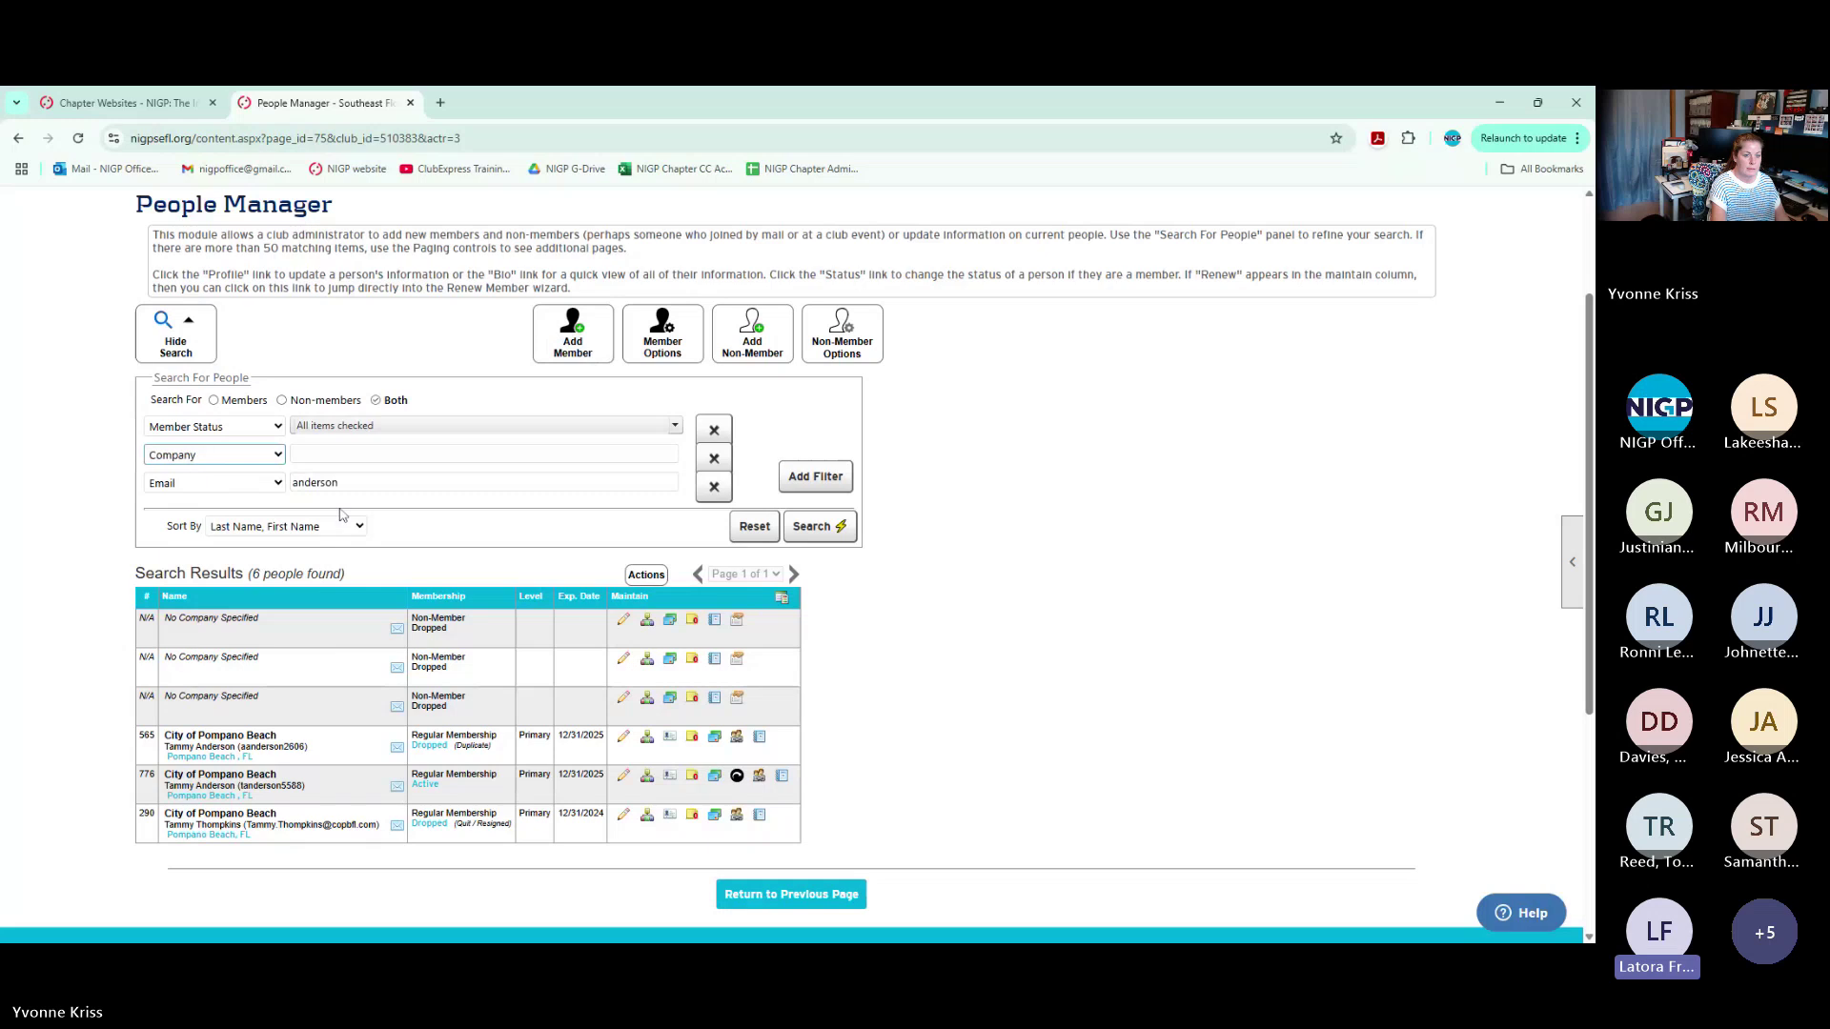
double_click(319, 483)
key("BackSpace")
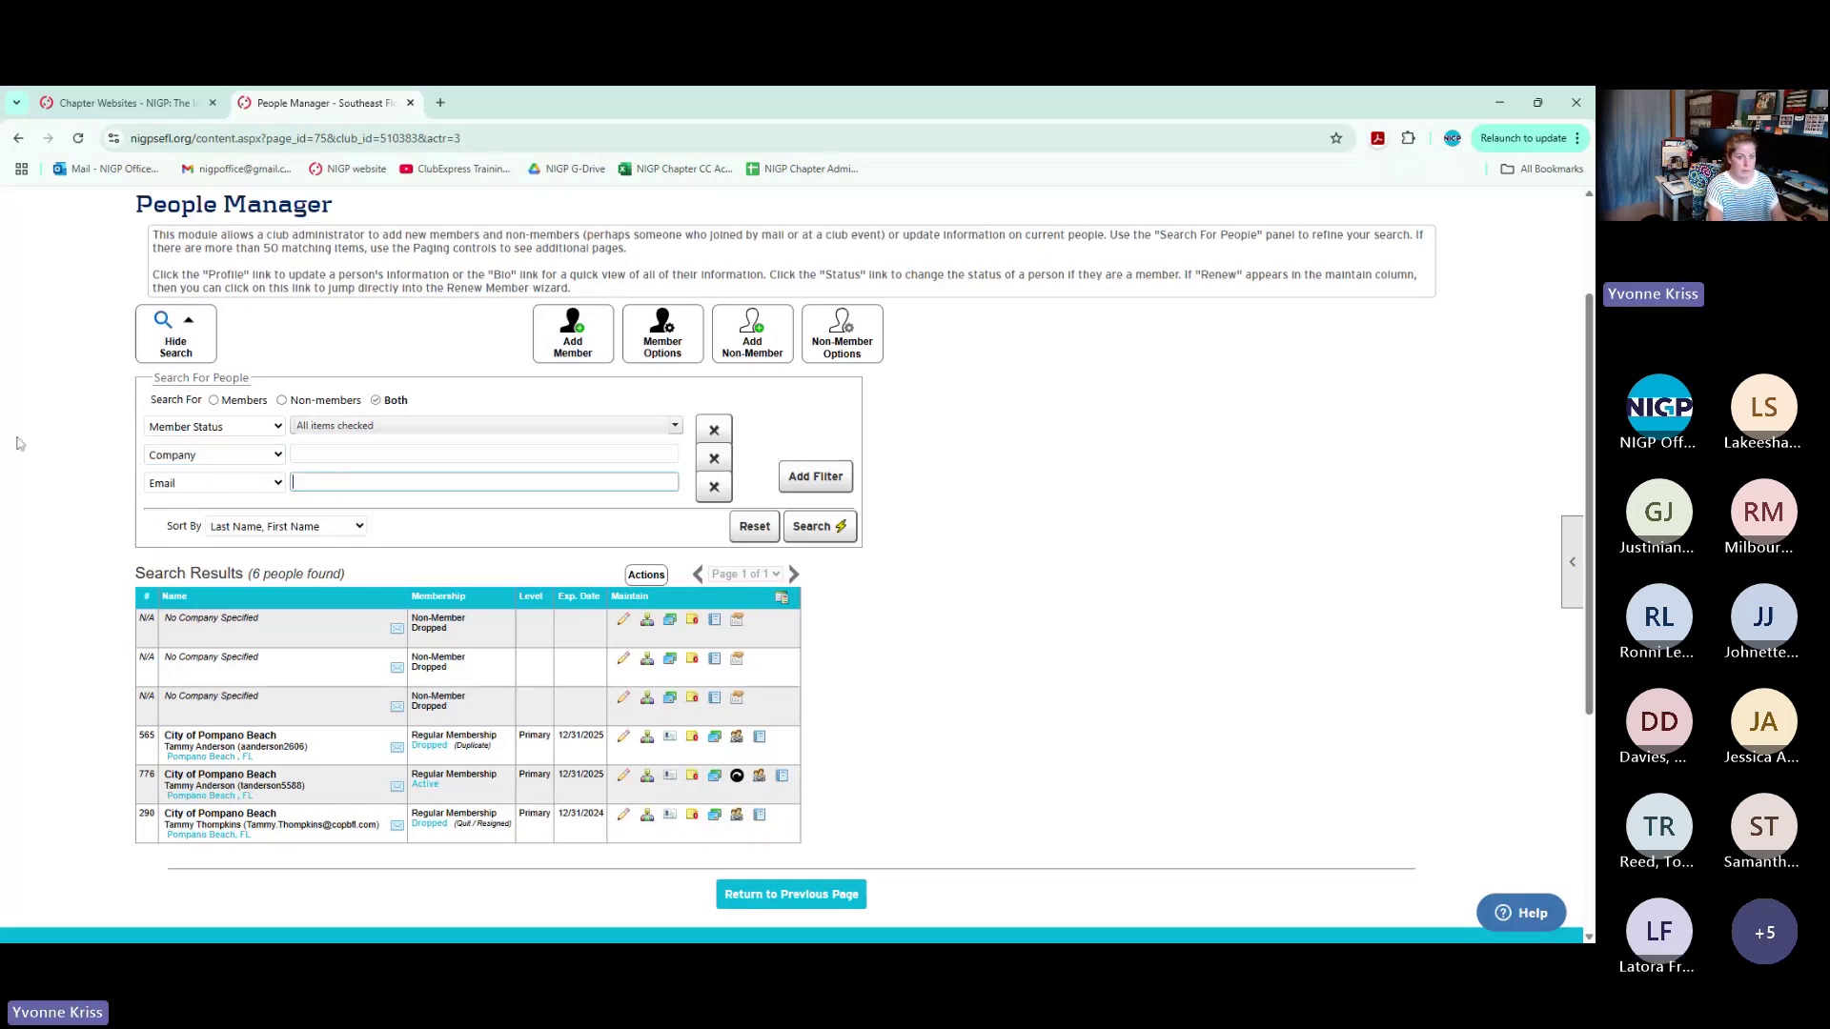
Search by Company 'broward county' and scroll through the 86 results
left_click(320, 455)
type("broward county")
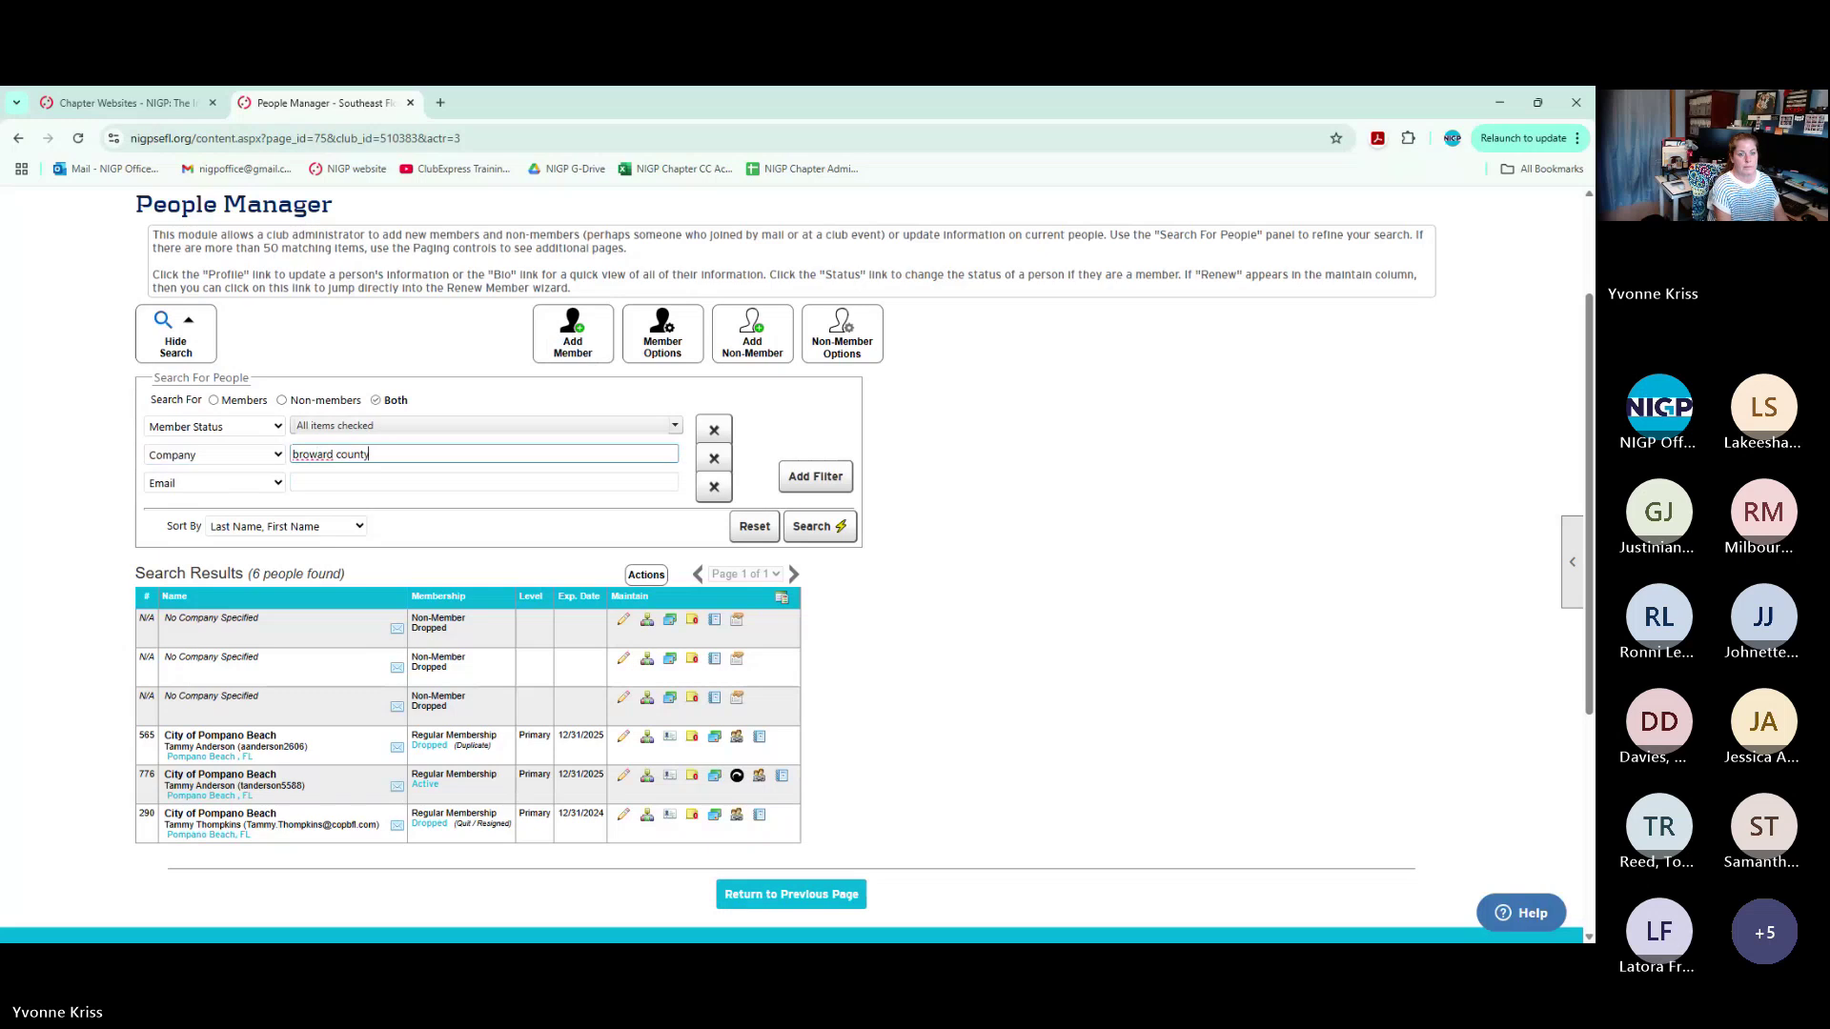
key("Return")
scroll(949, 800, "down", 1)
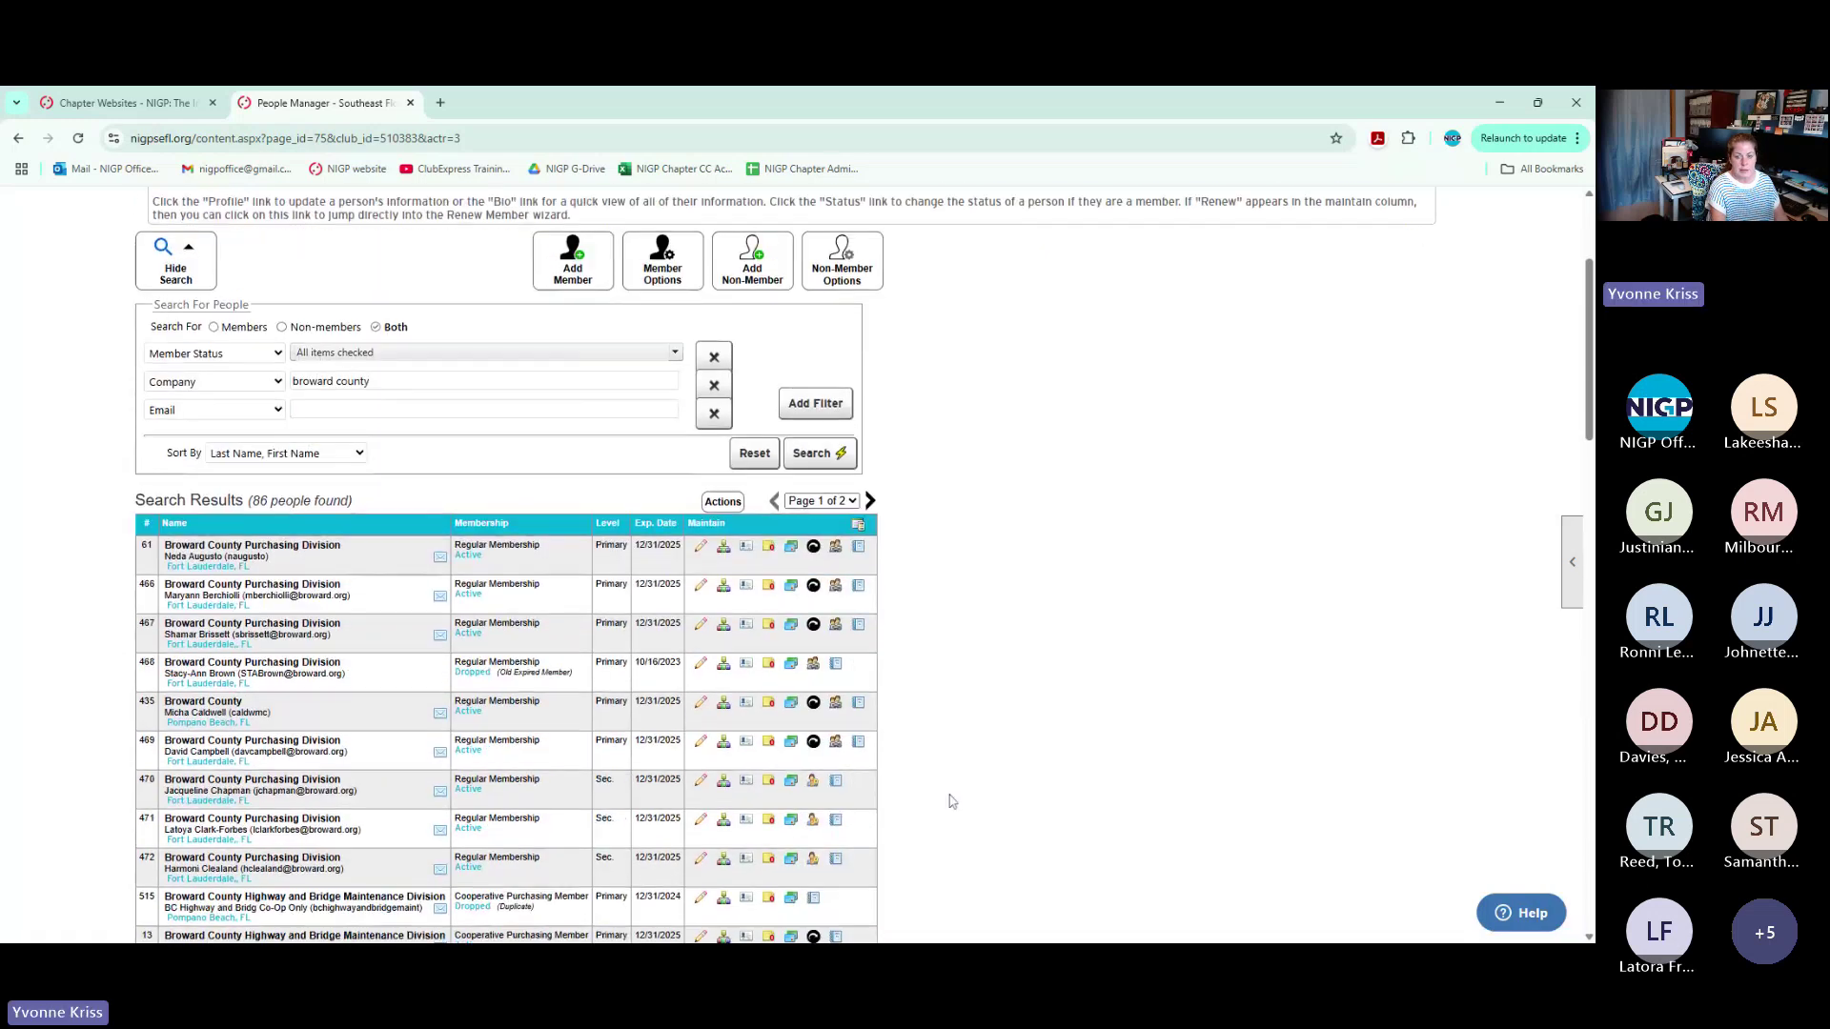
scroll(949, 801, "down", 2)
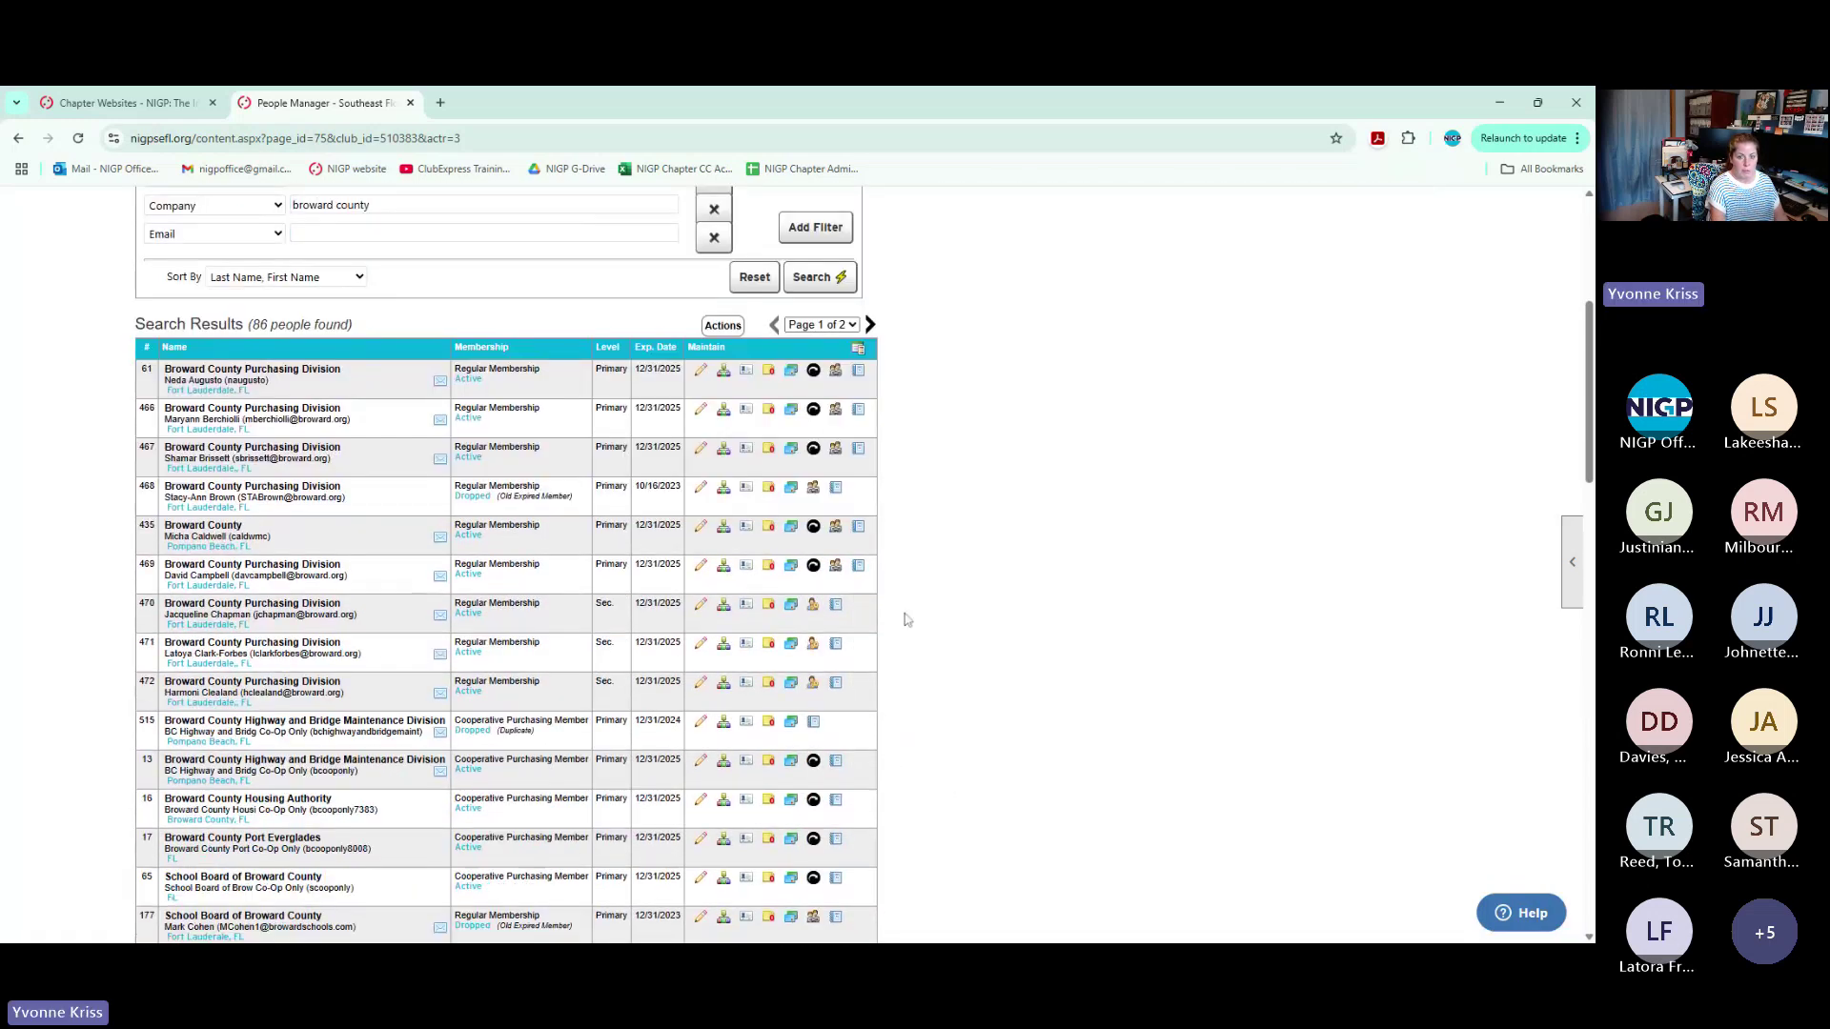
scroll(907, 621, "down", 4)
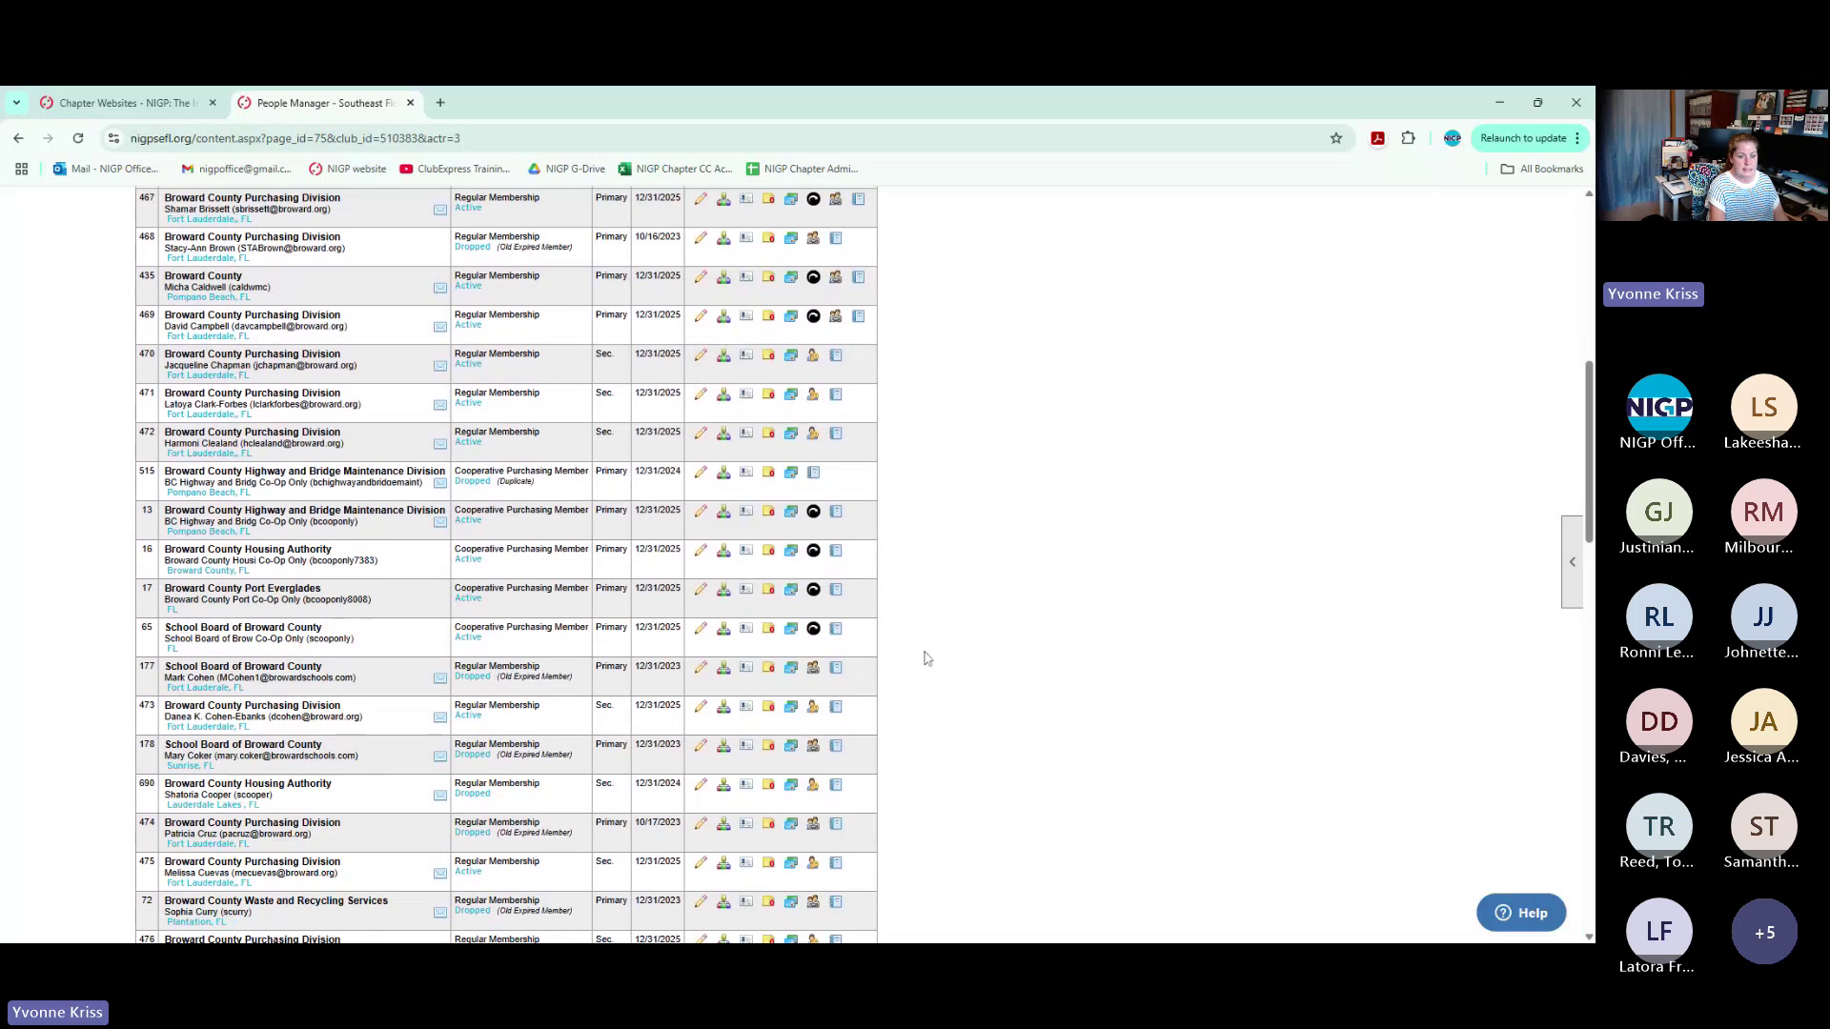
scroll(893, 671, "down", 3)
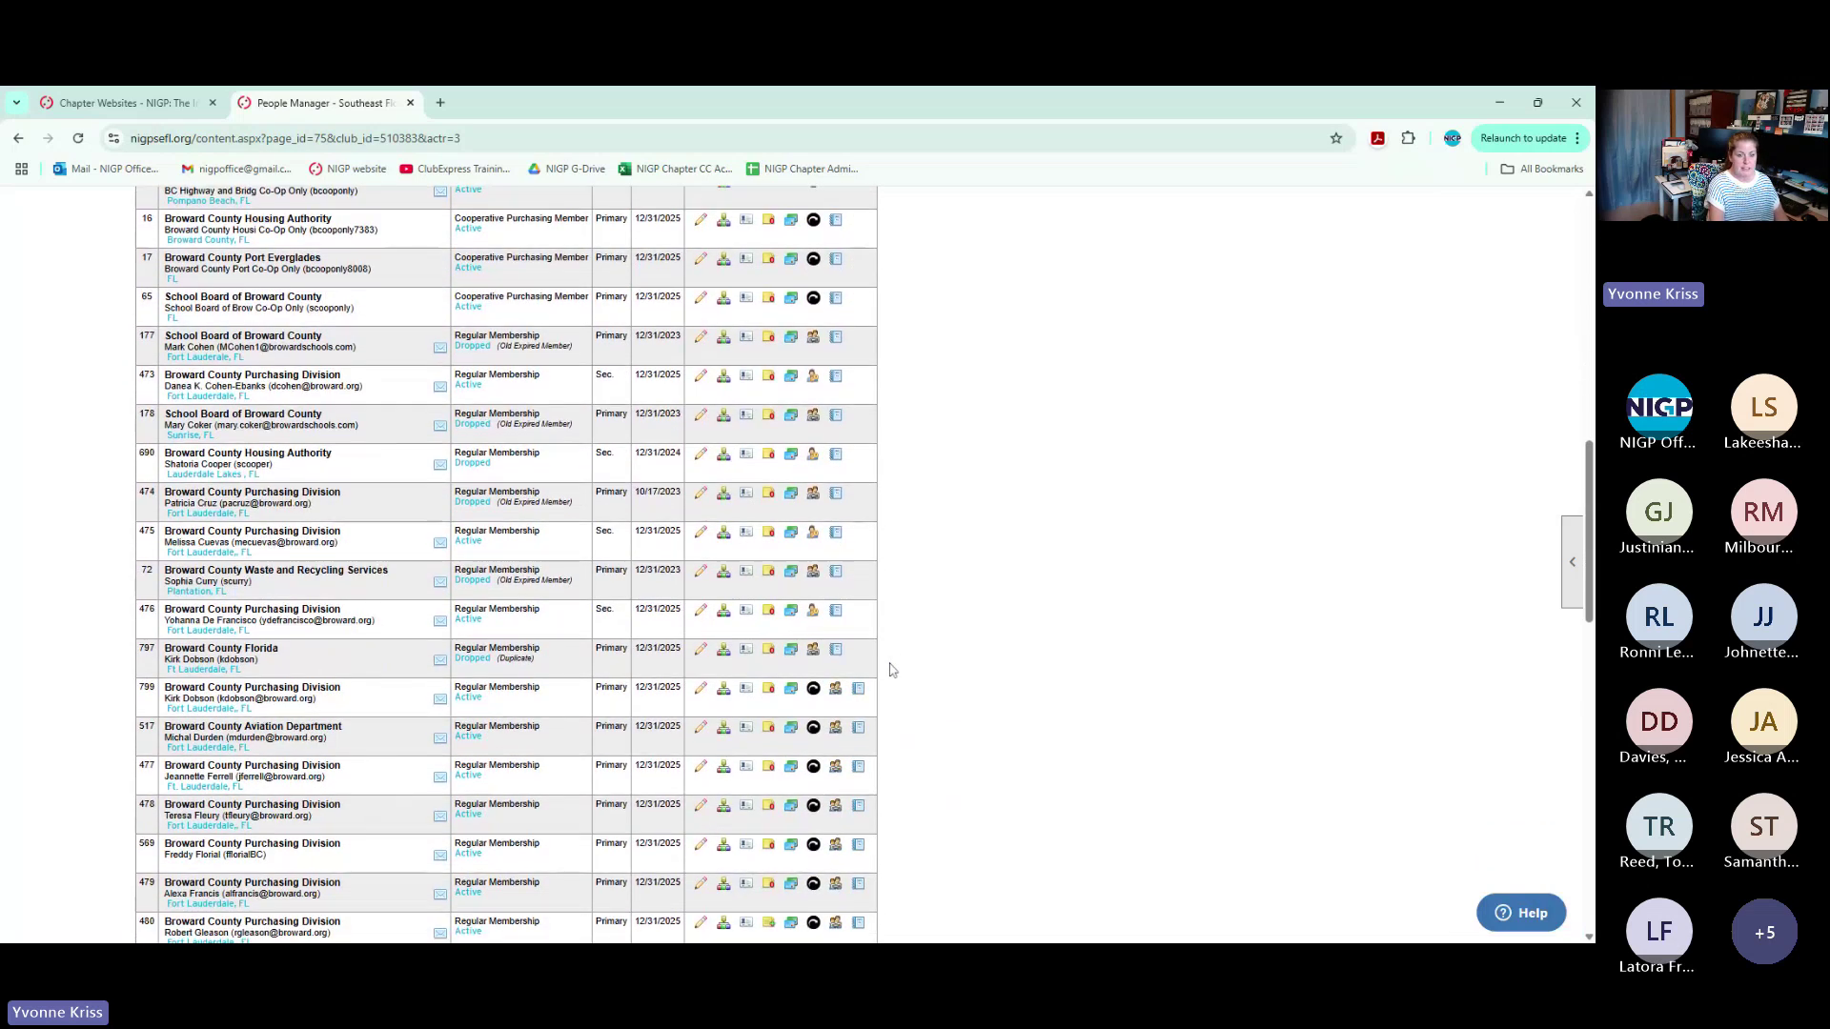
scroll(893, 670, "up", 7)
scroll(893, 670, "up", 2)
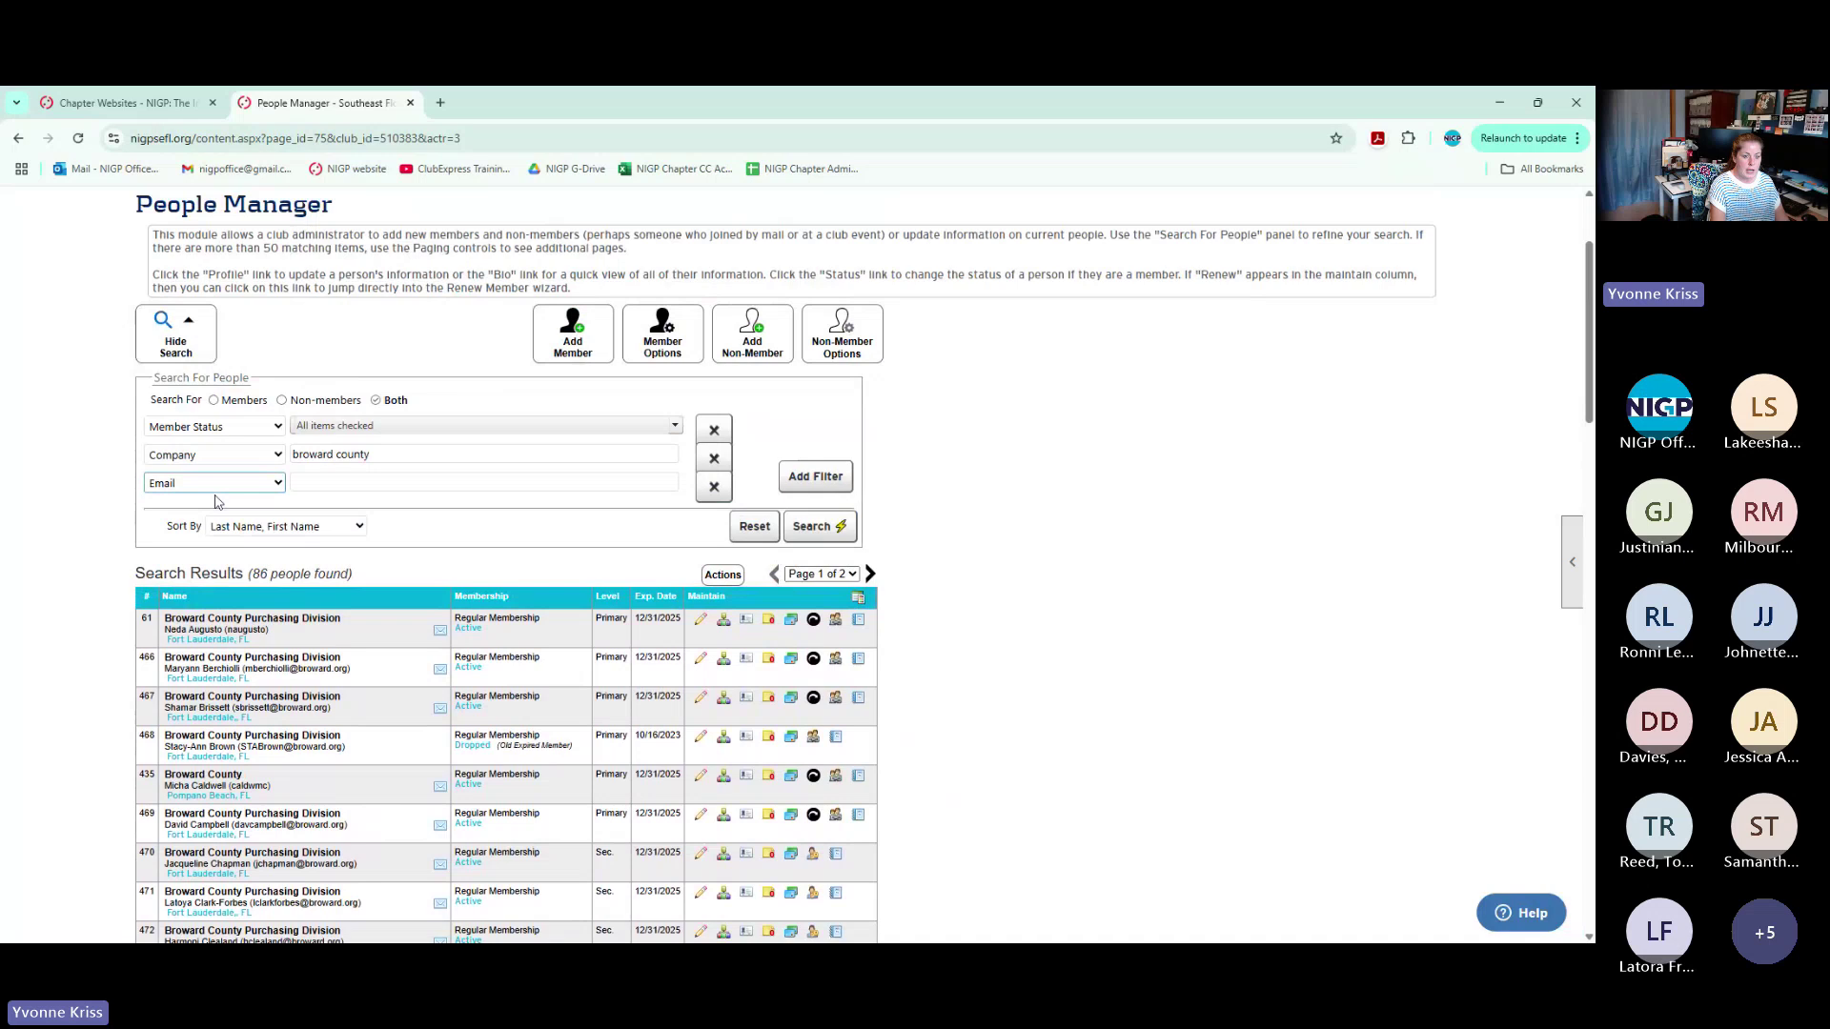
Set the third filter to Member Level with only Primary Members checked, narrowing results to 44 people
left_click(217, 502)
left_click(347, 482)
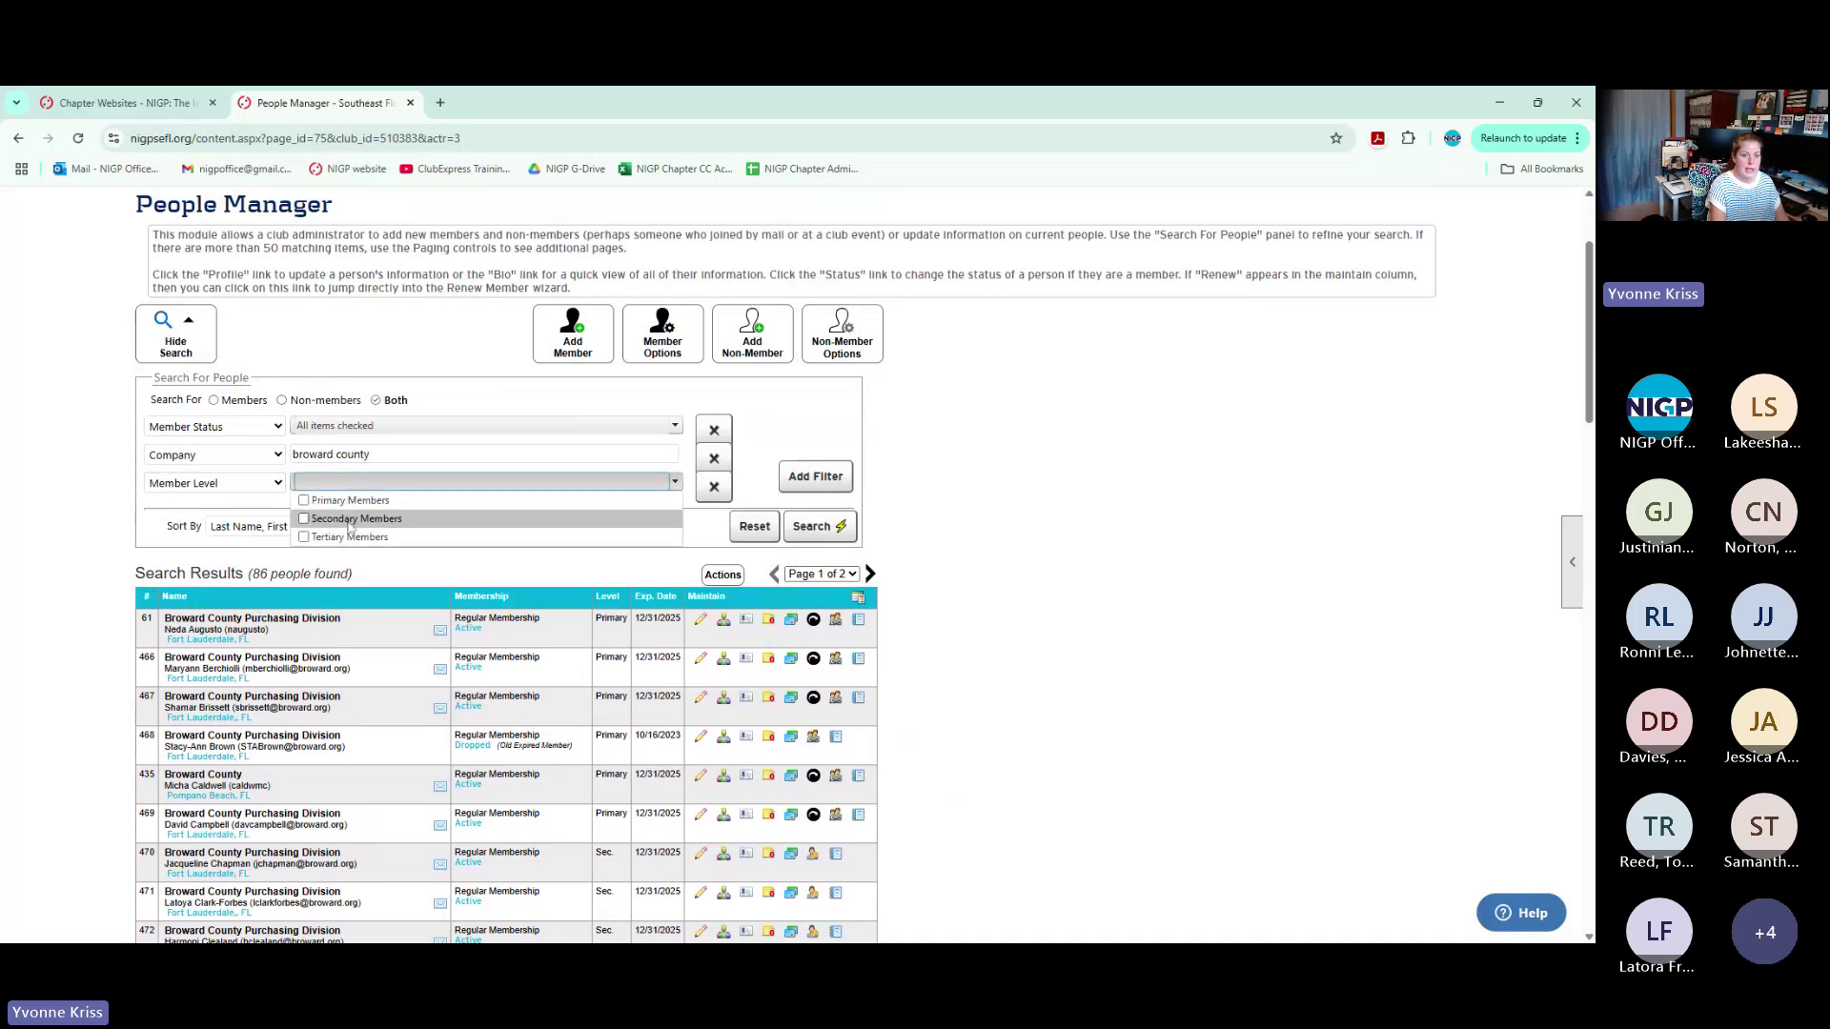
left_click(303, 500)
left_click(812, 526)
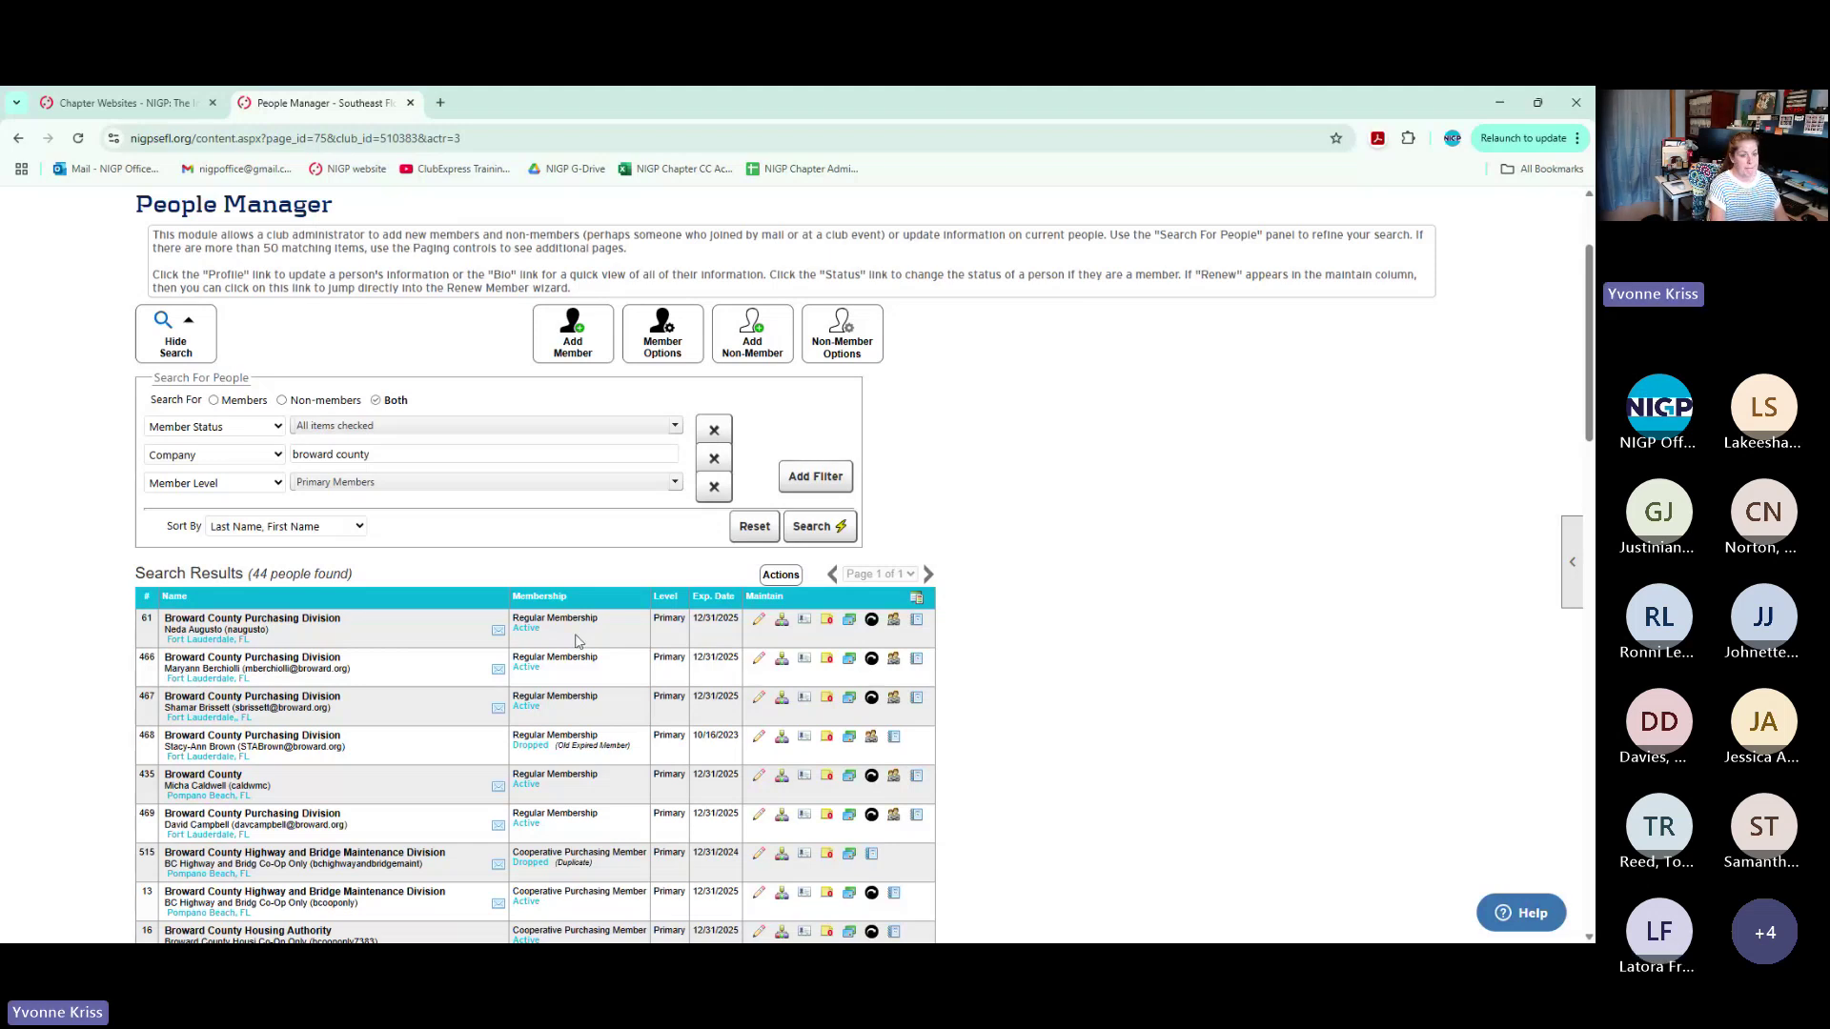
scroll(953, 597, "down", 2)
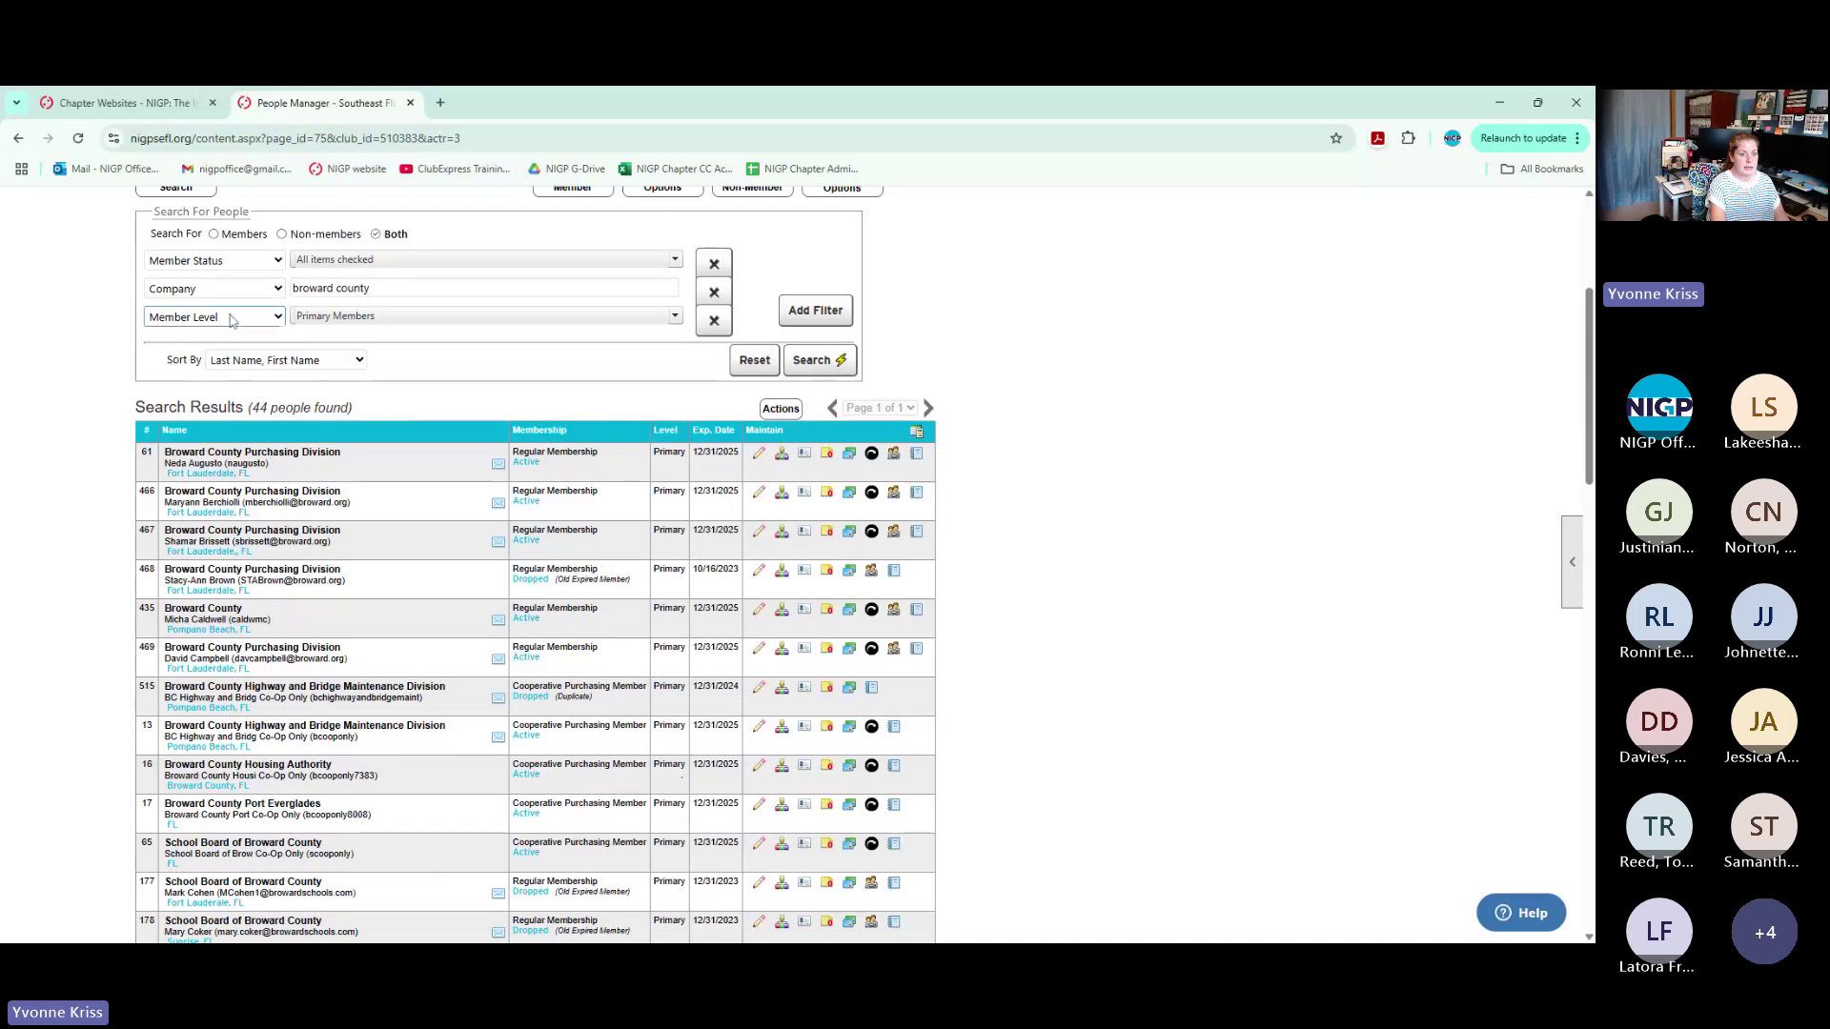
Switch the third filter to Email, clear the 'broward county' Company text, and search by the person's e-mail address
left_click(236, 368)
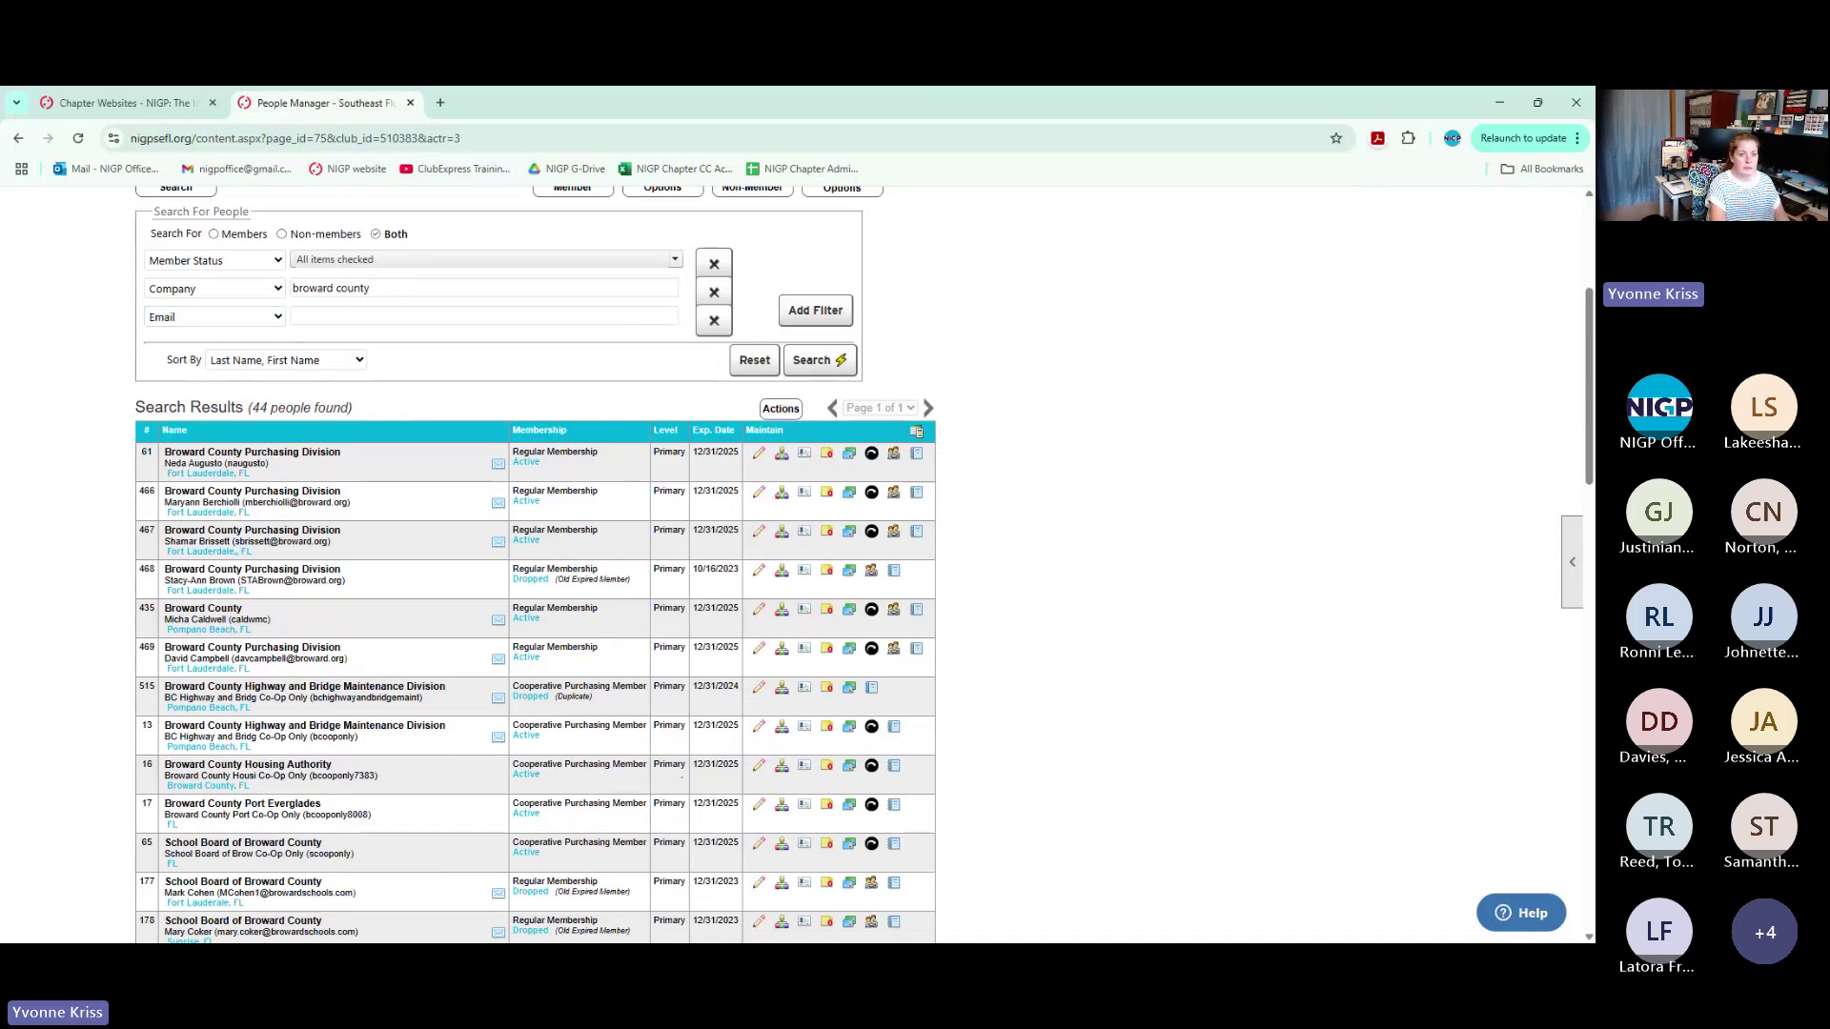
left_click_drag(372, 287, 214, 293)
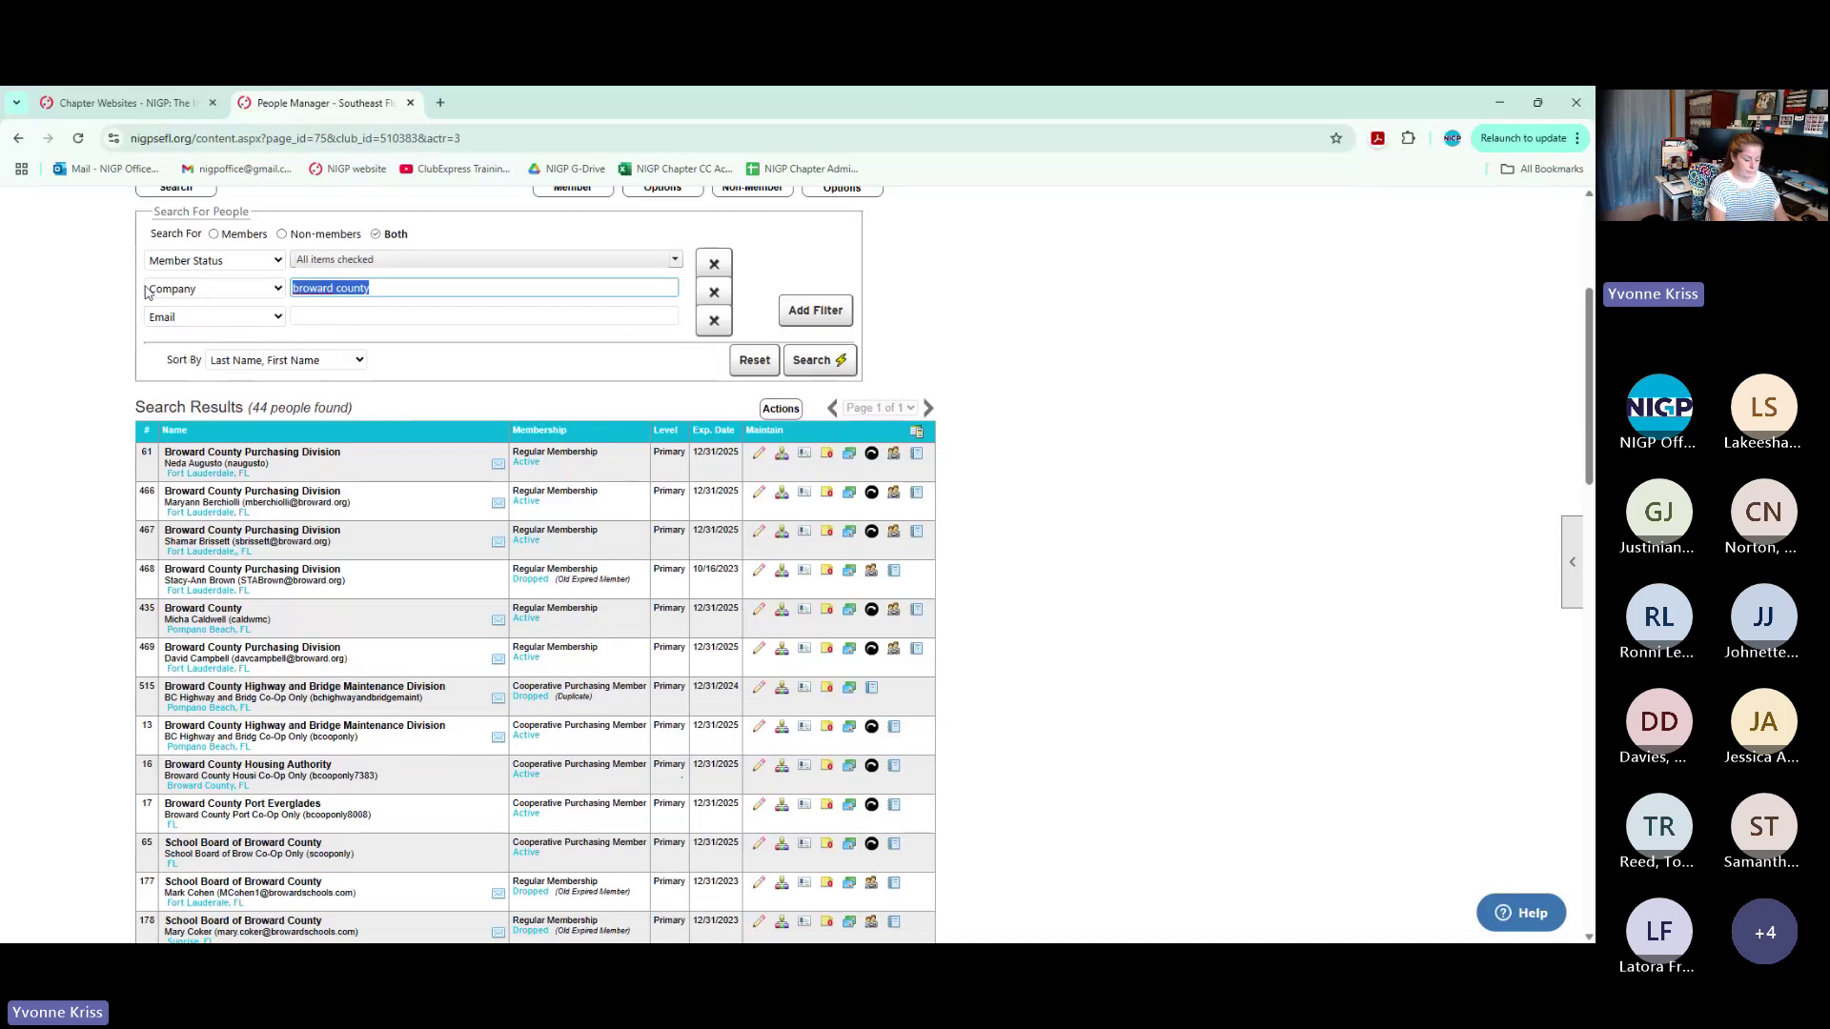
key("BackSpace")
left_click(381, 316)
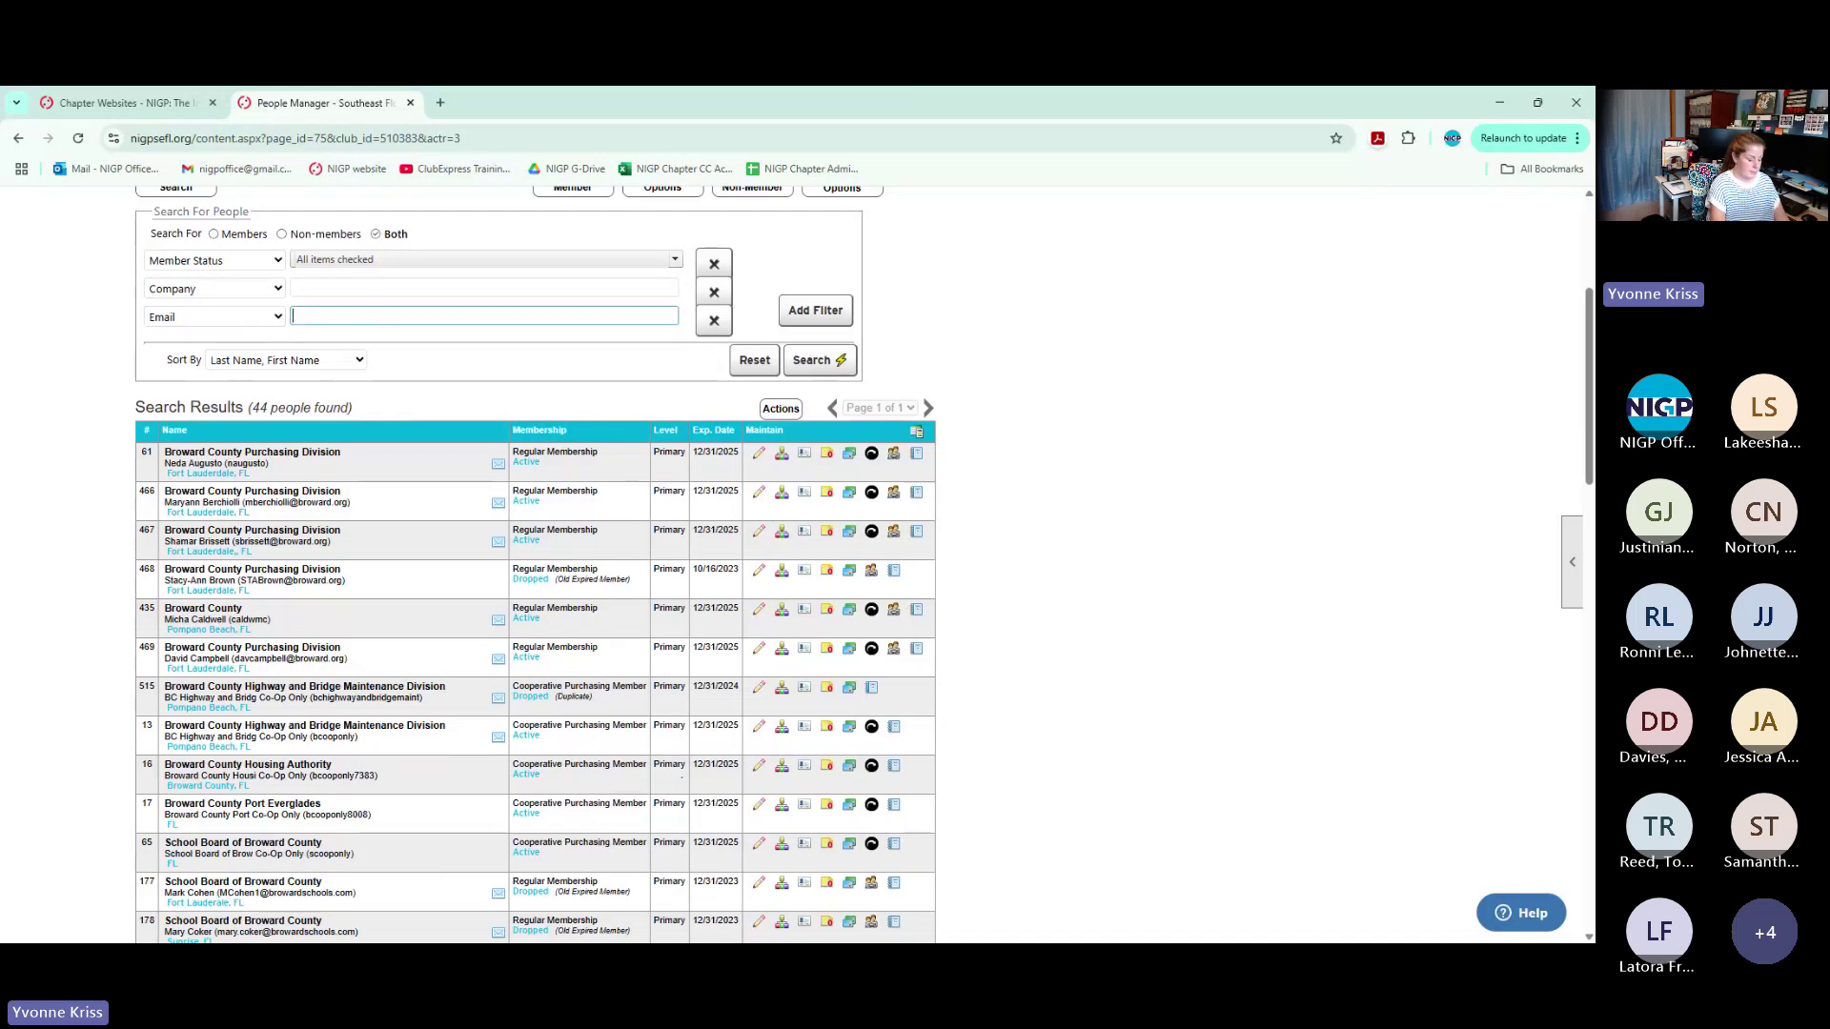
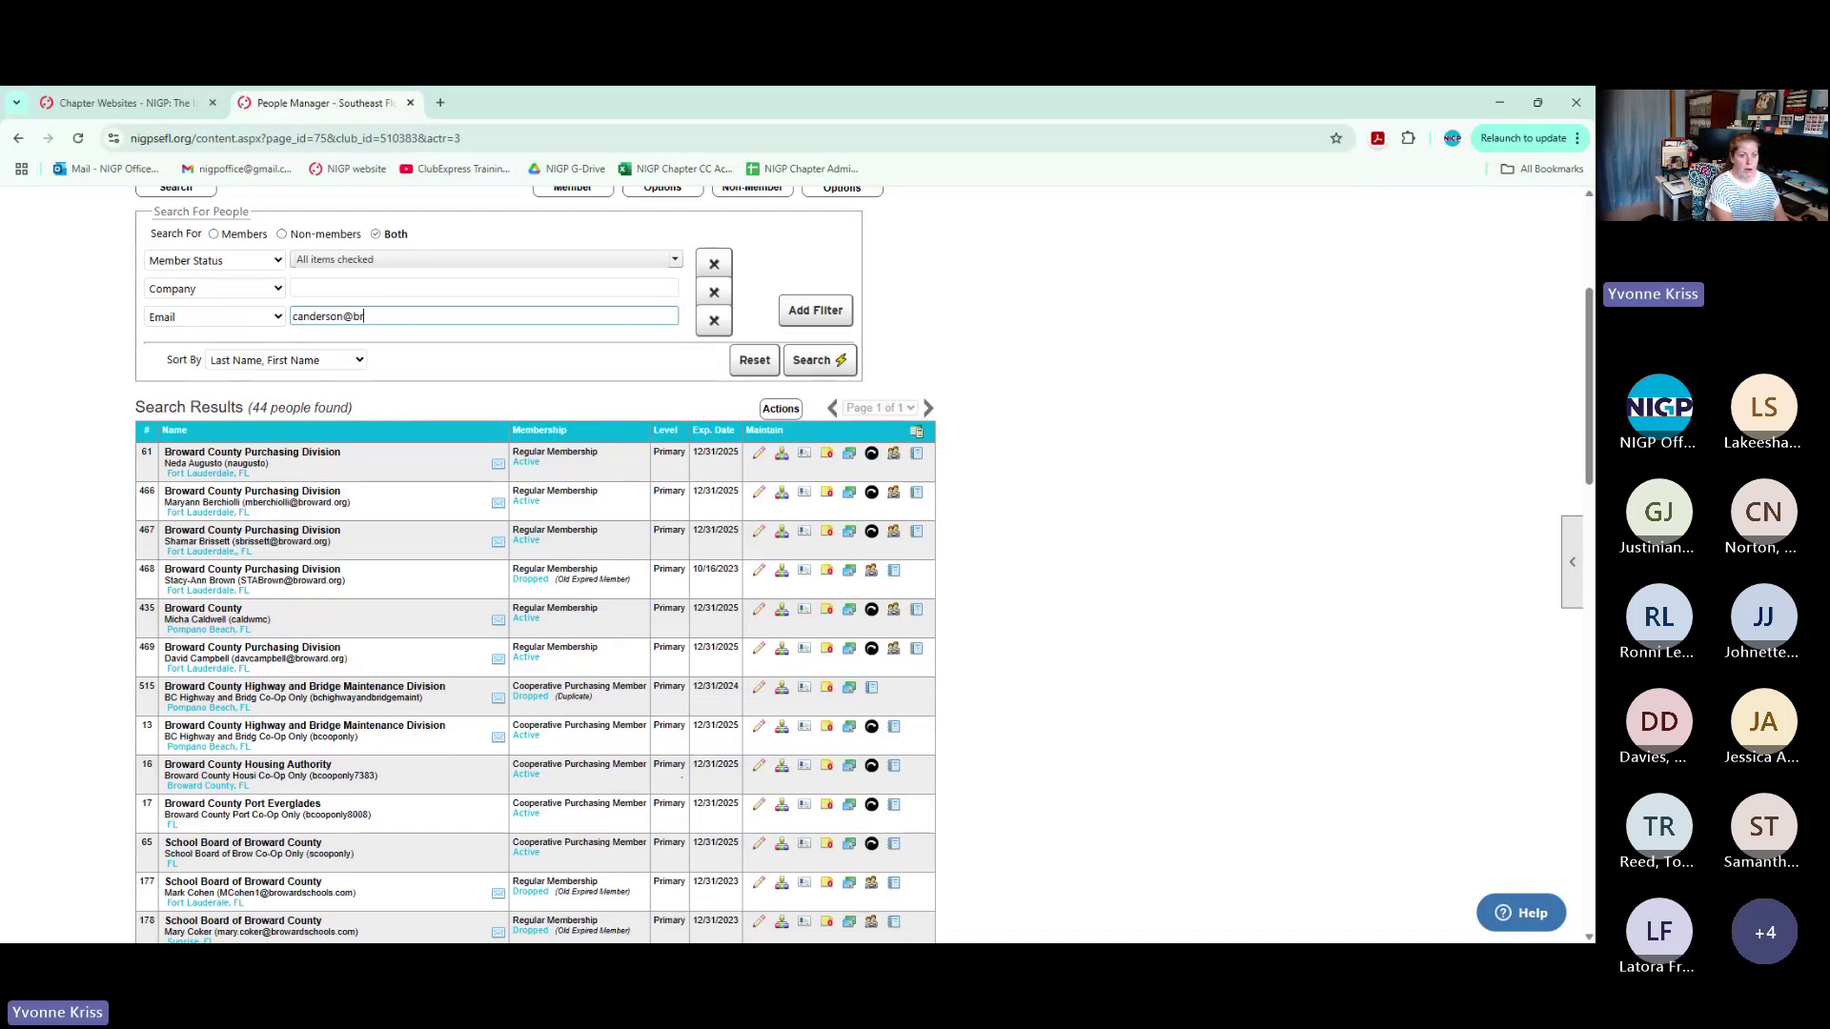
key("Return")
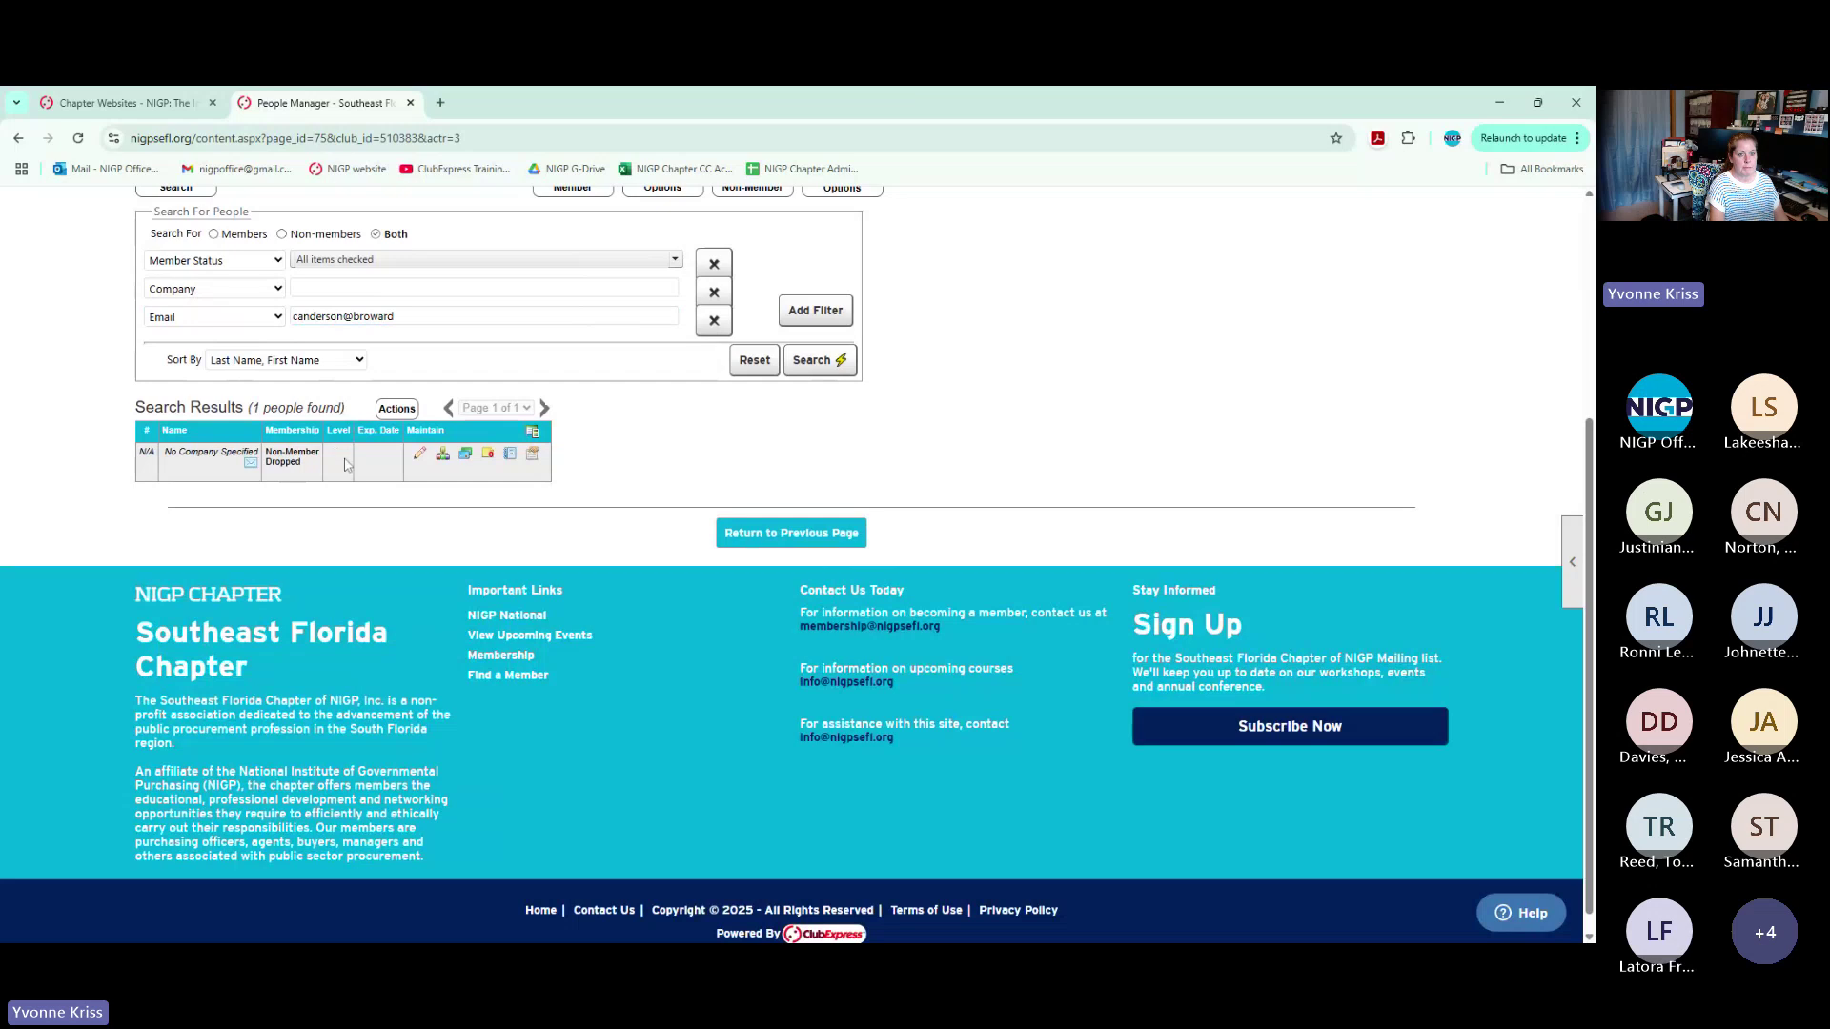
Open the single dropped non-member's record, review it, and close it without saving
left_click(418, 457)
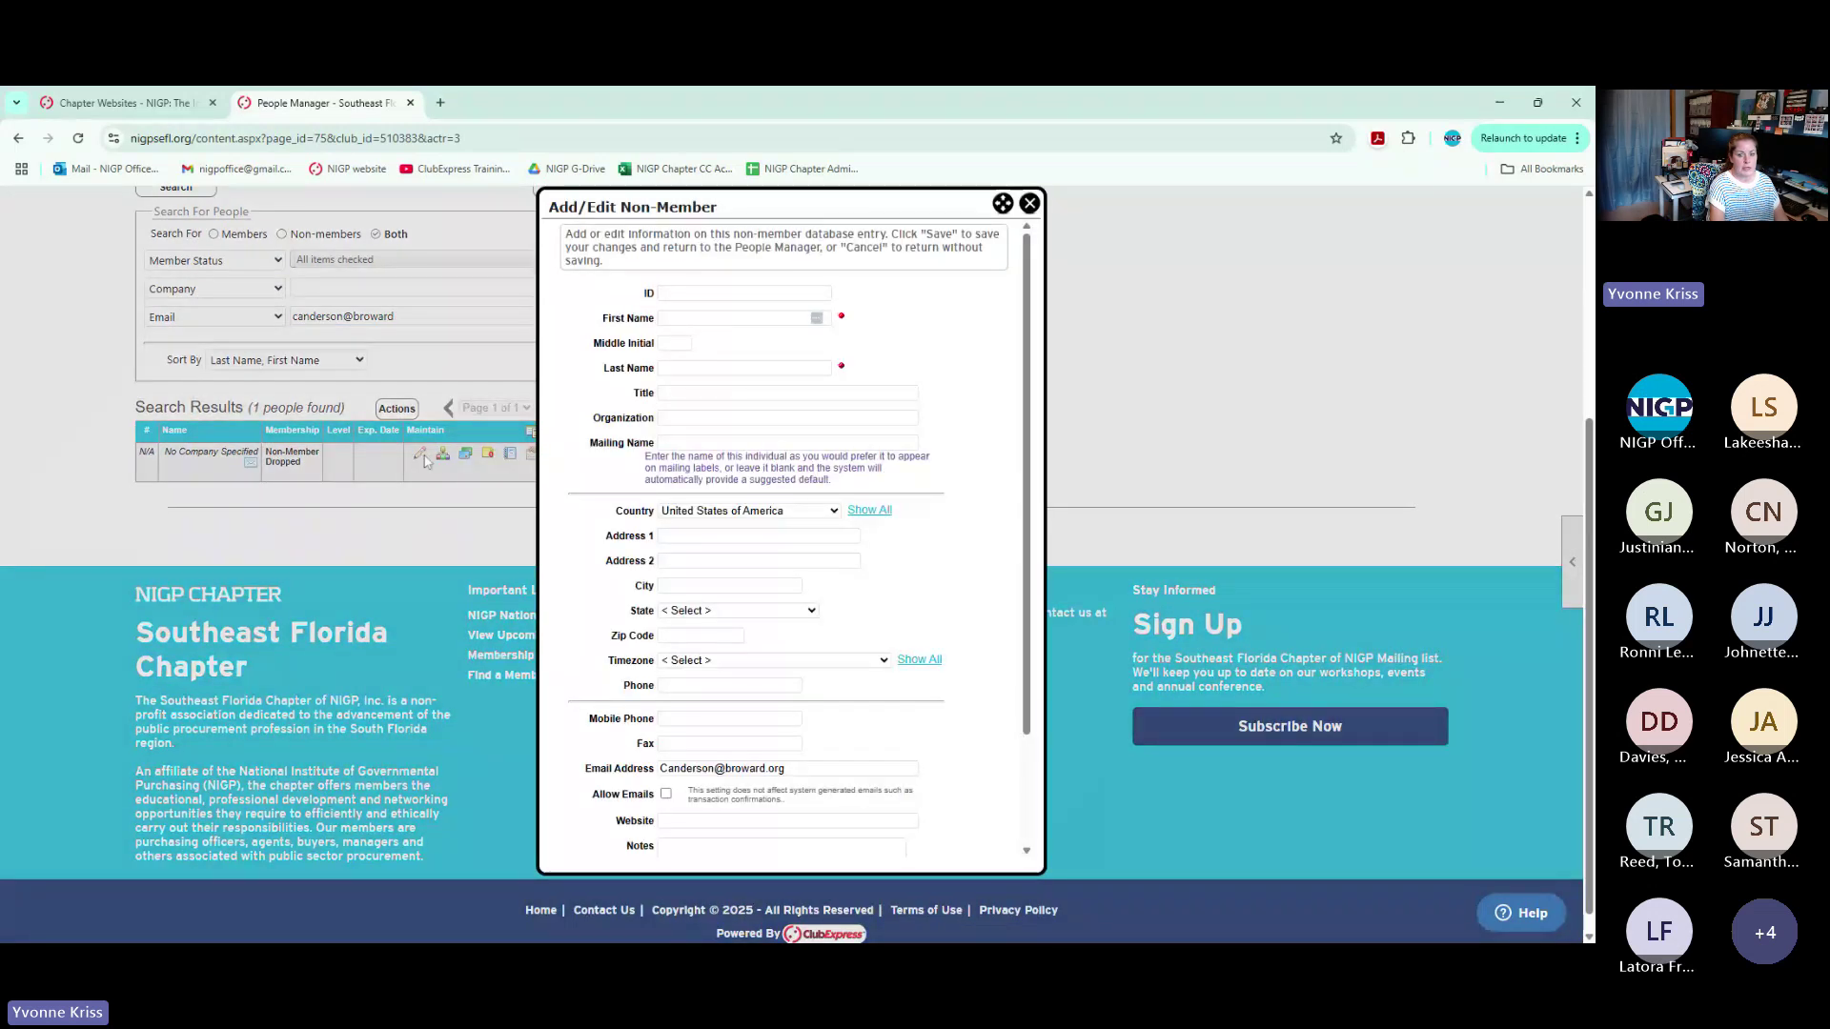
scroll(946, 680, "down", 3)
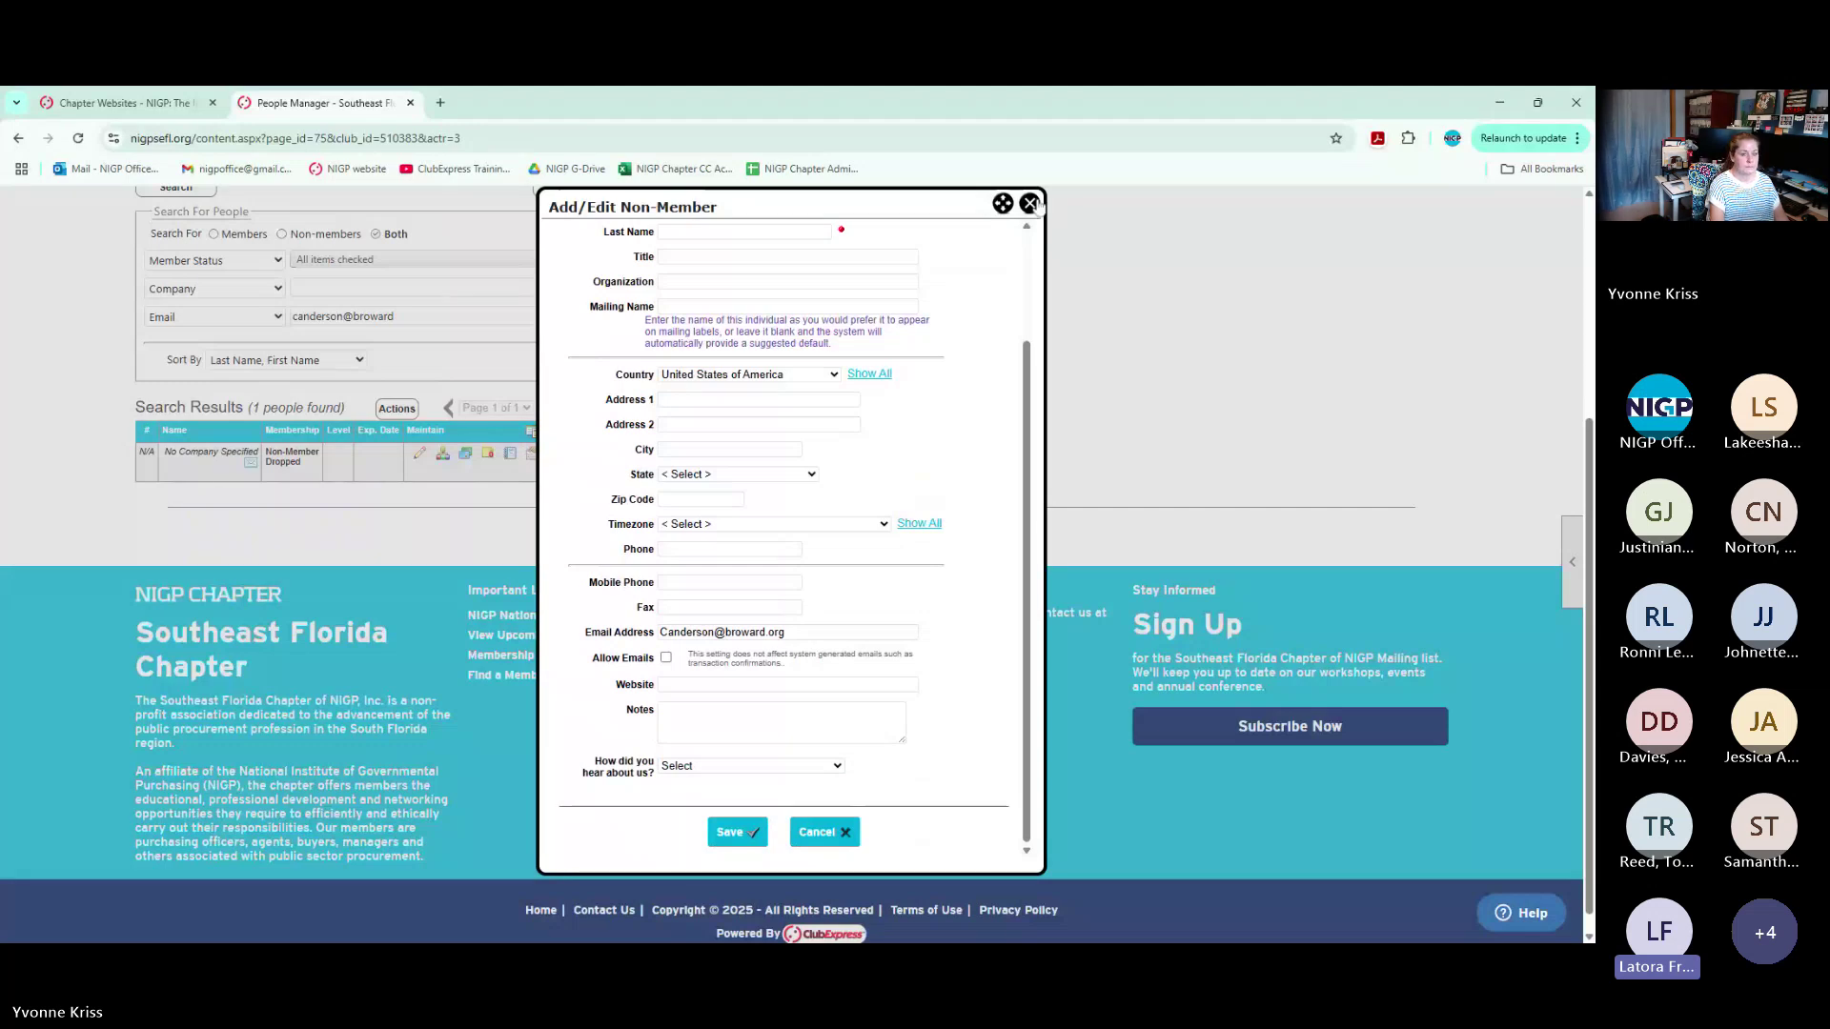
left_click(1030, 204)
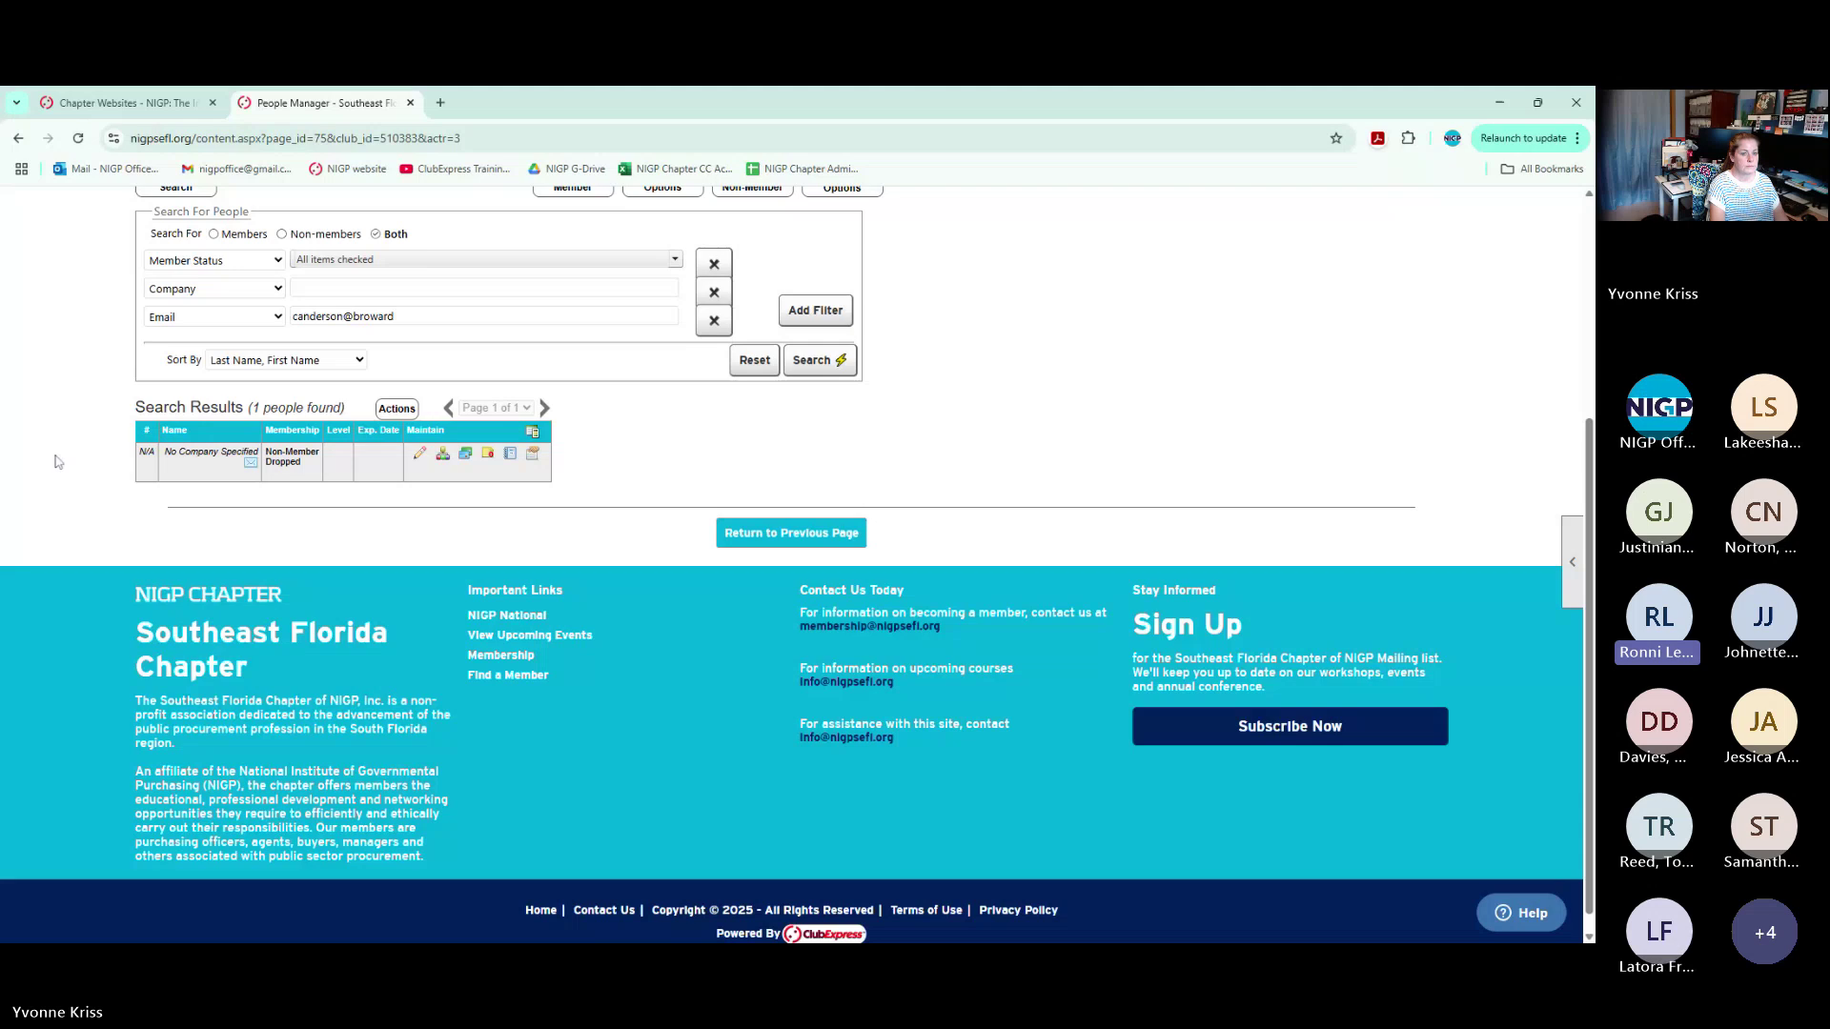
scroll(55, 462, "up", 2)
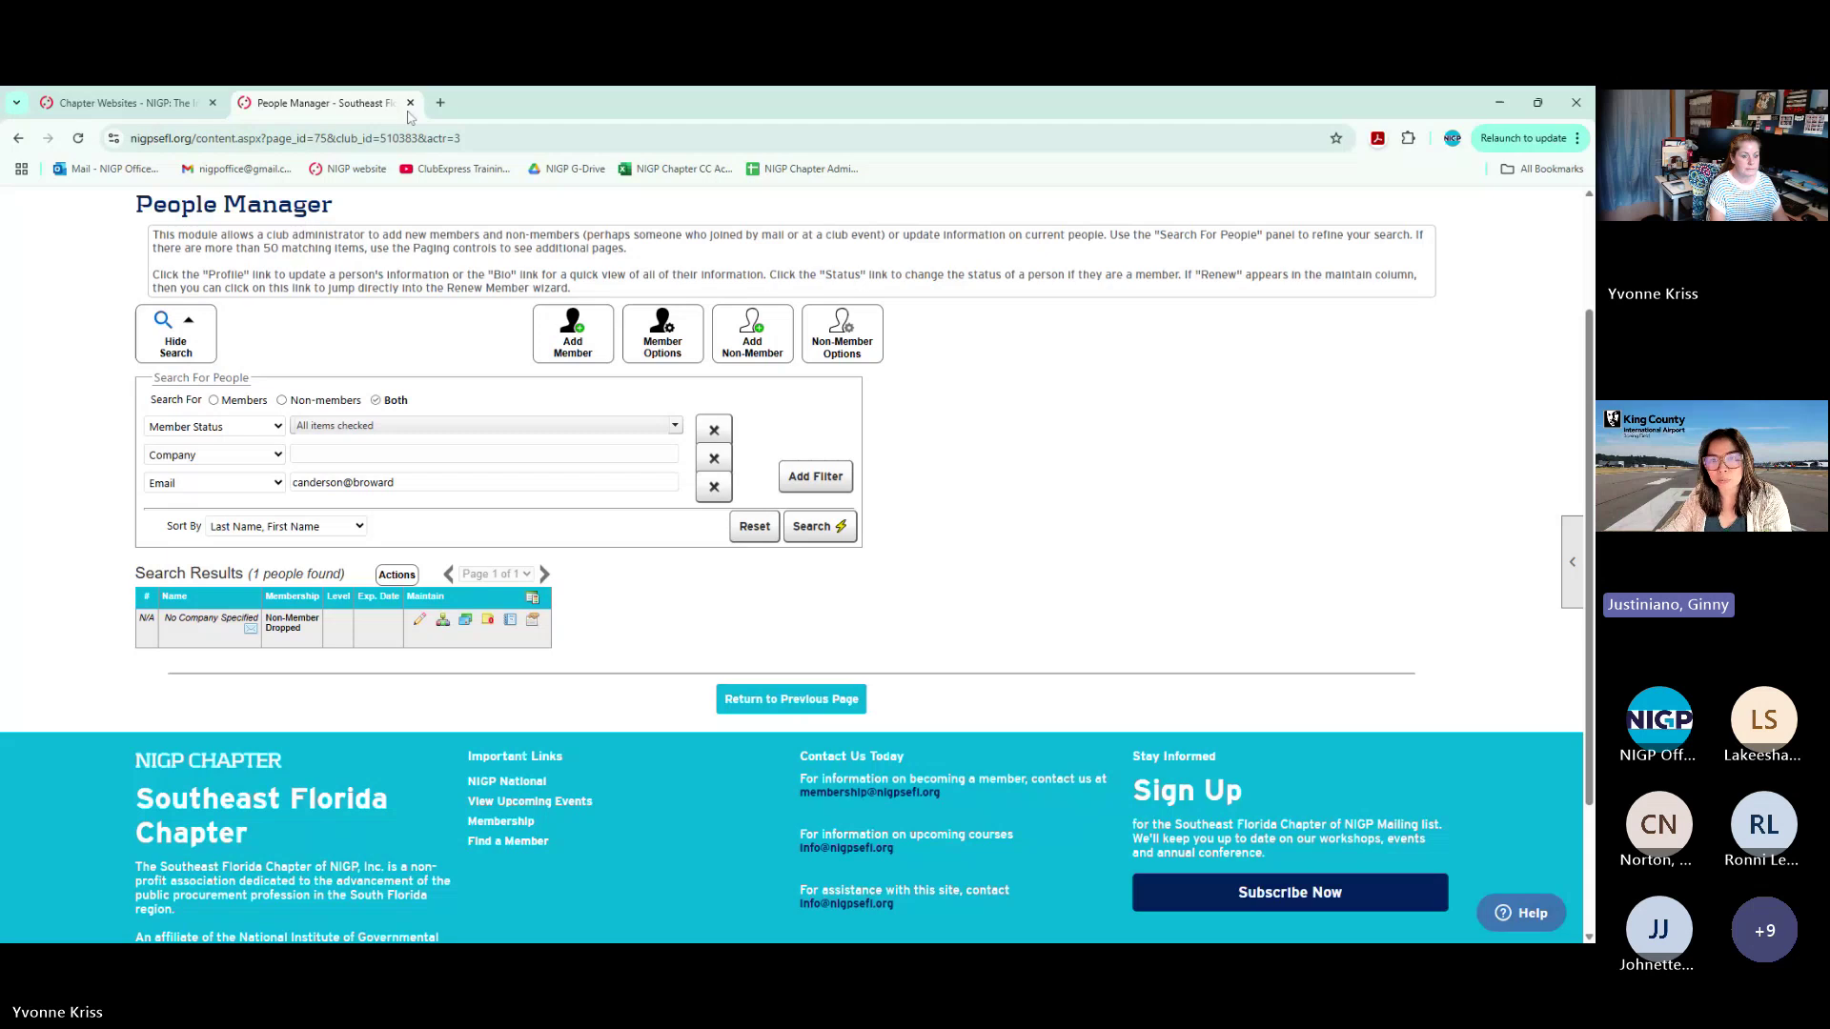
Close People Manager, log into the Washington State Chapter website, and show its upcoming events calendar
left_click(410, 103)
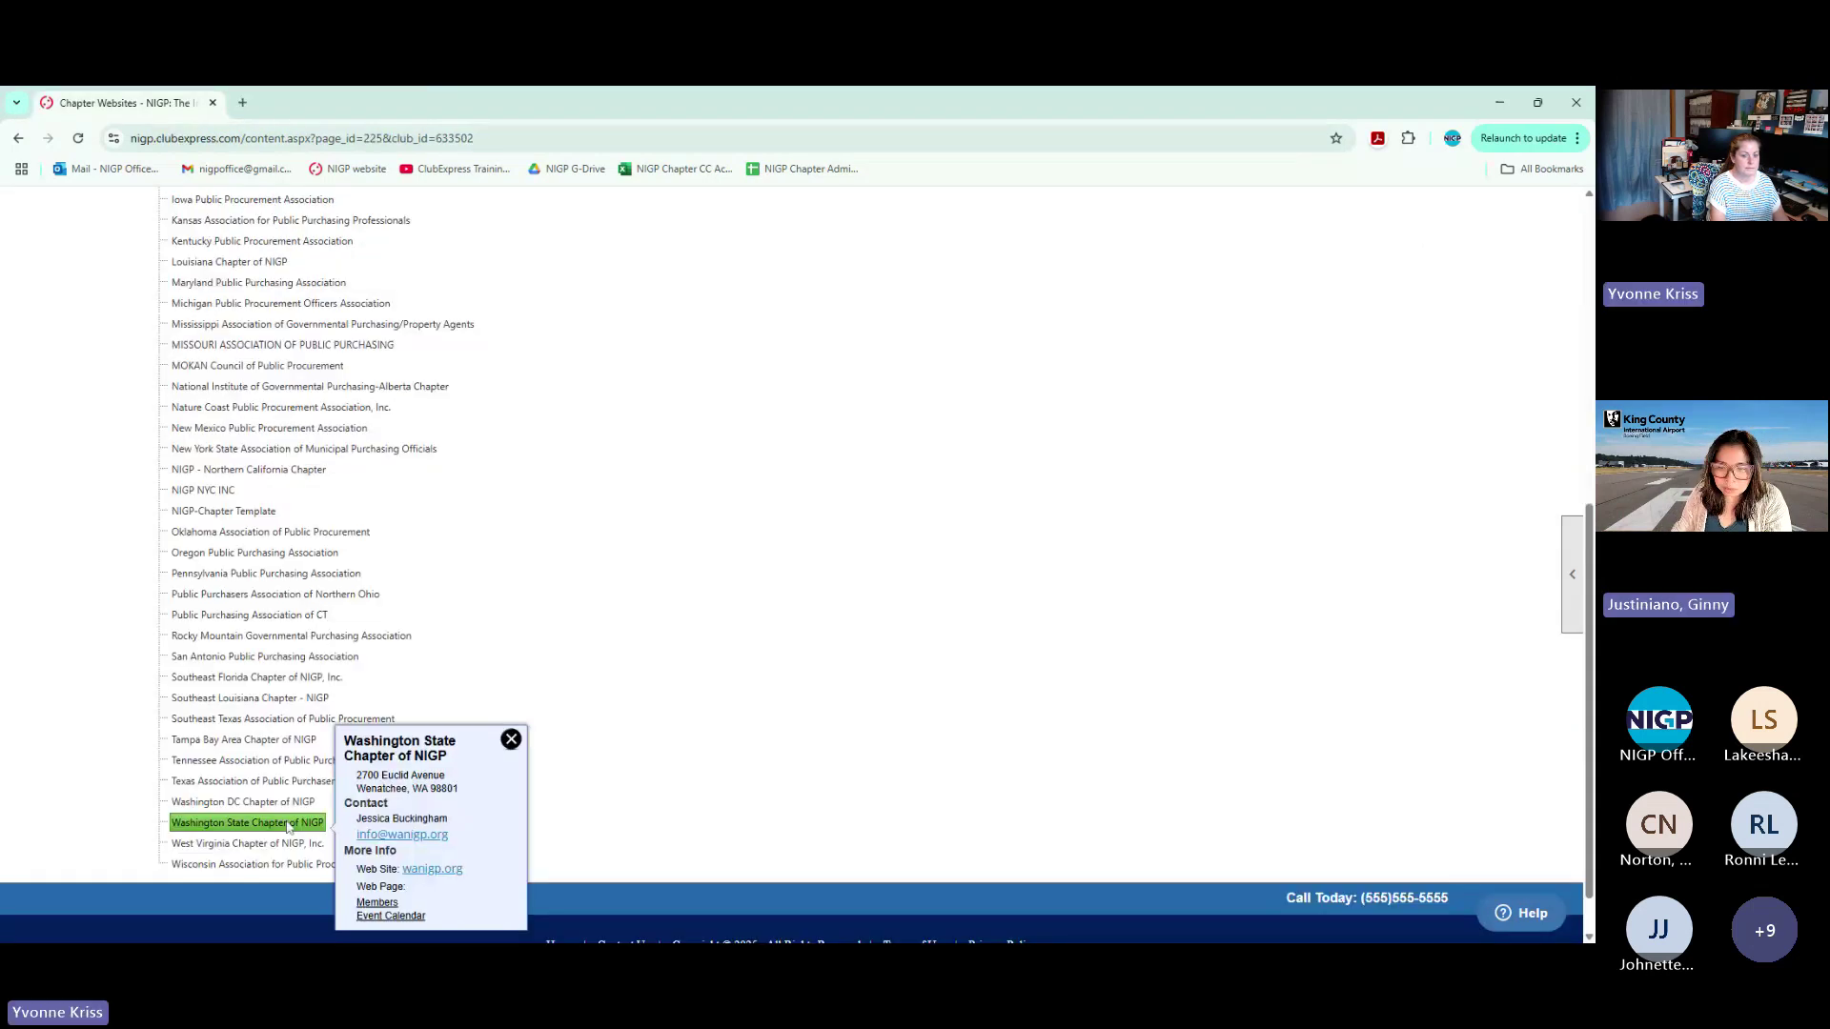
left_click(432, 869)
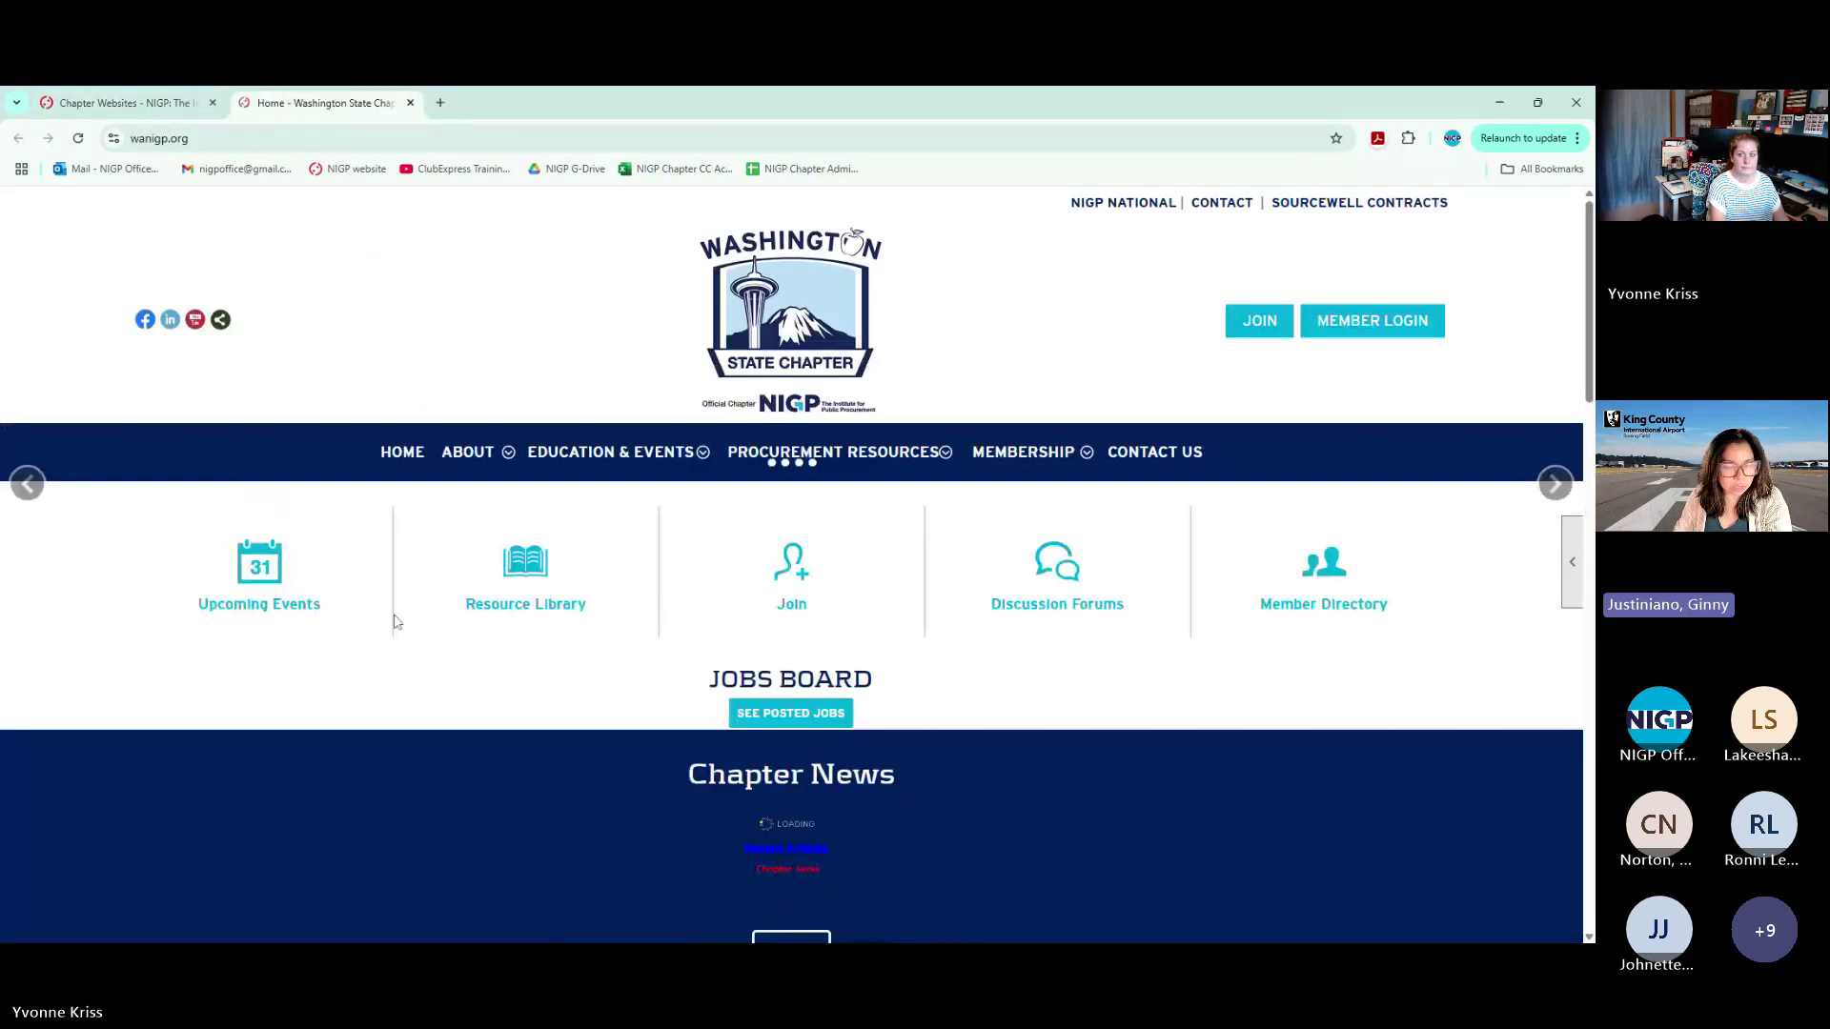
left_click(1374, 332)
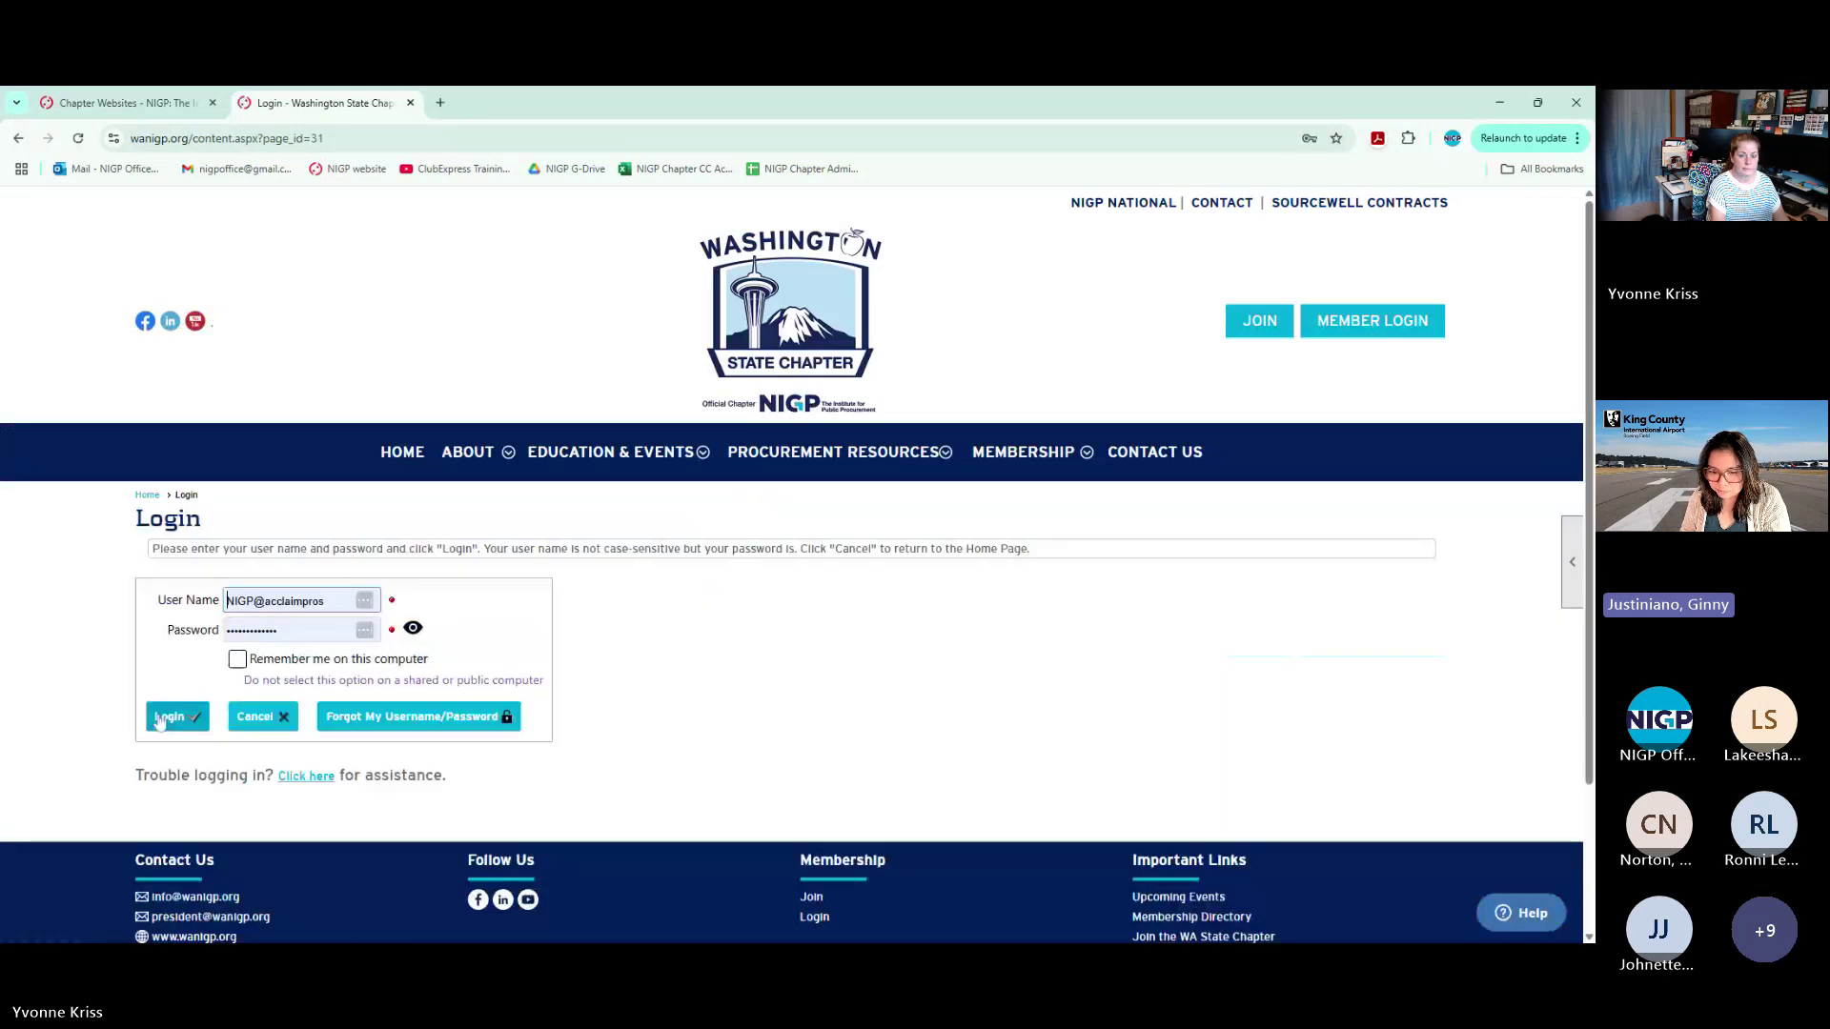
left_click(169, 716)
scroll(642, 622, "down", 3)
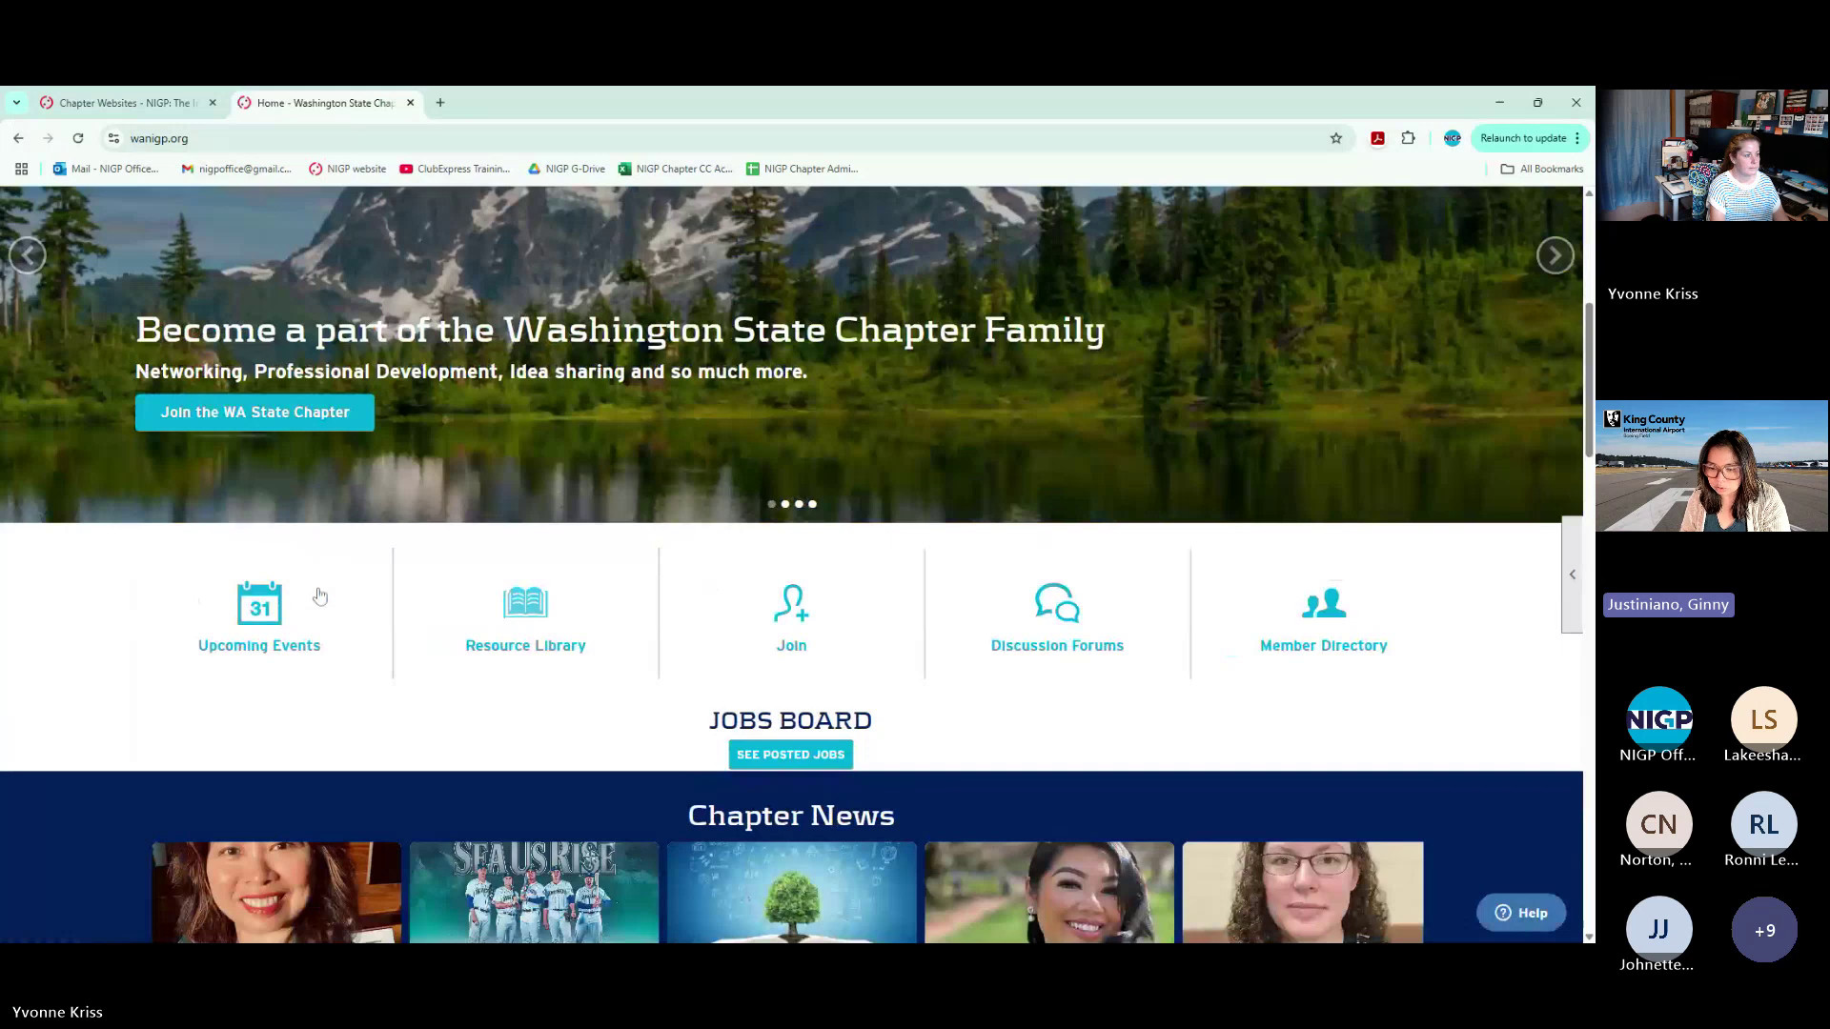
left_click(251, 604)
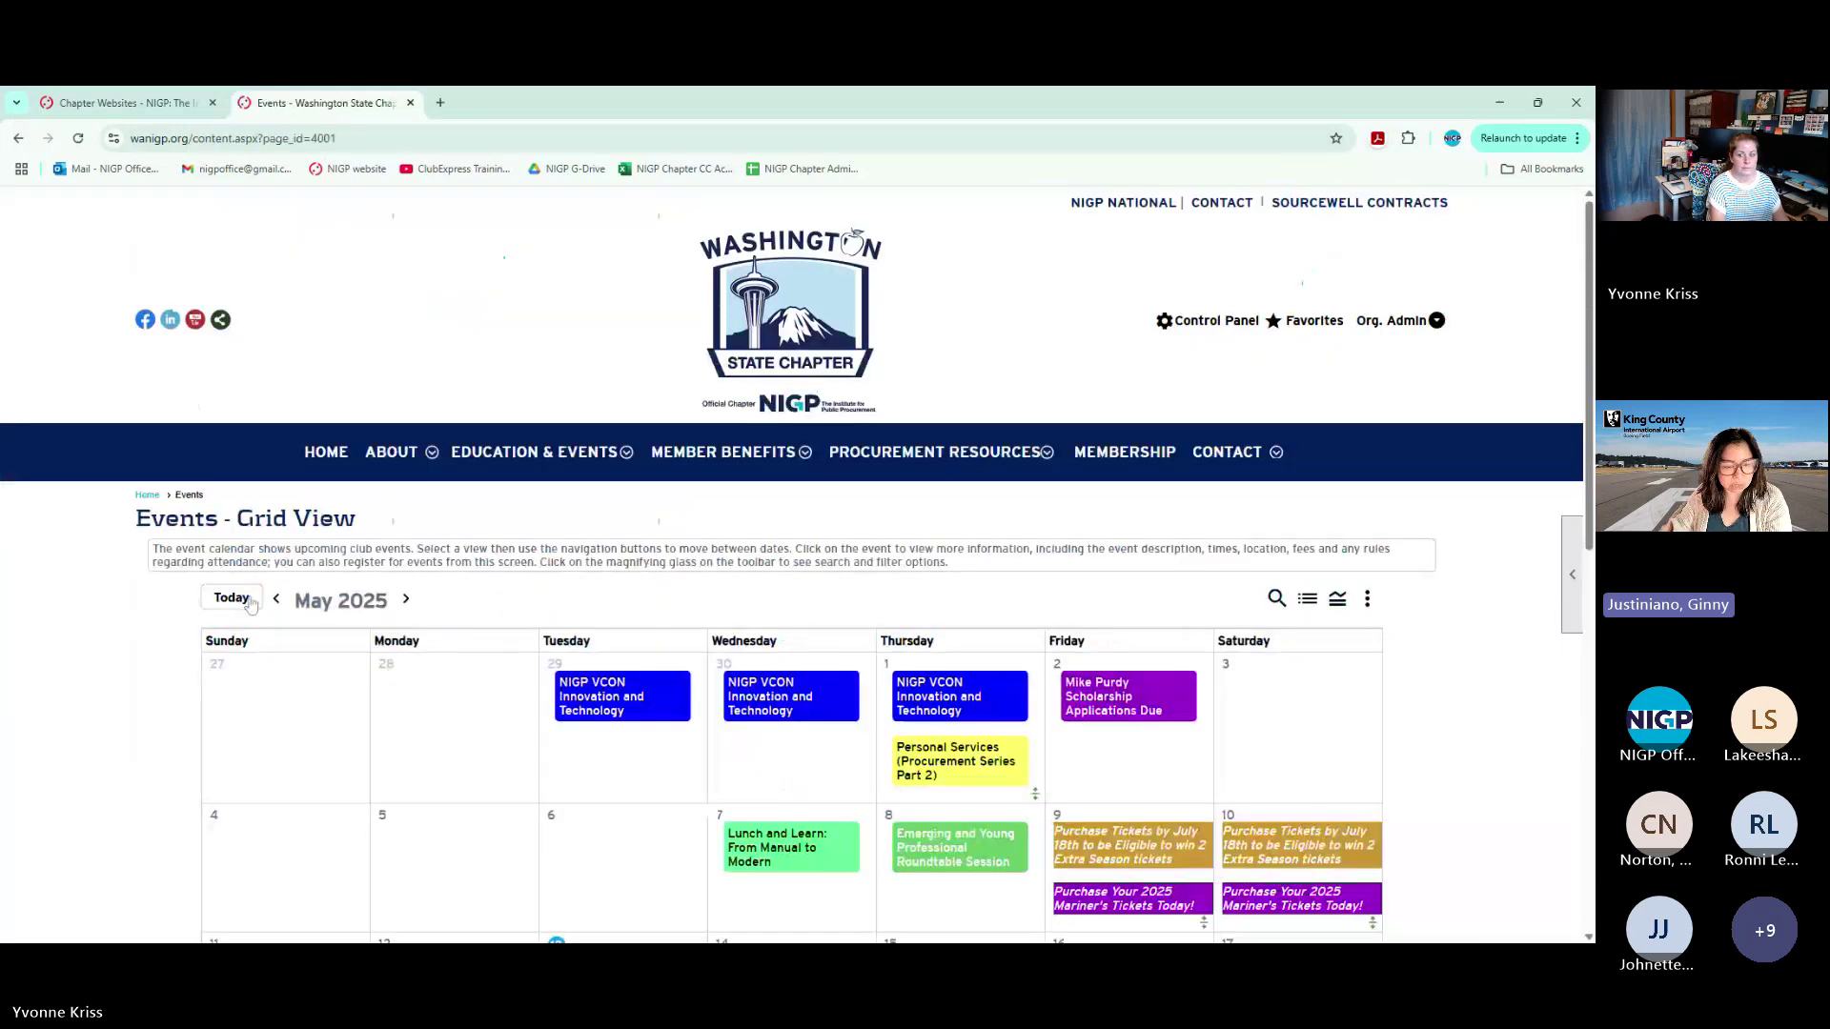
left_click(1572, 601)
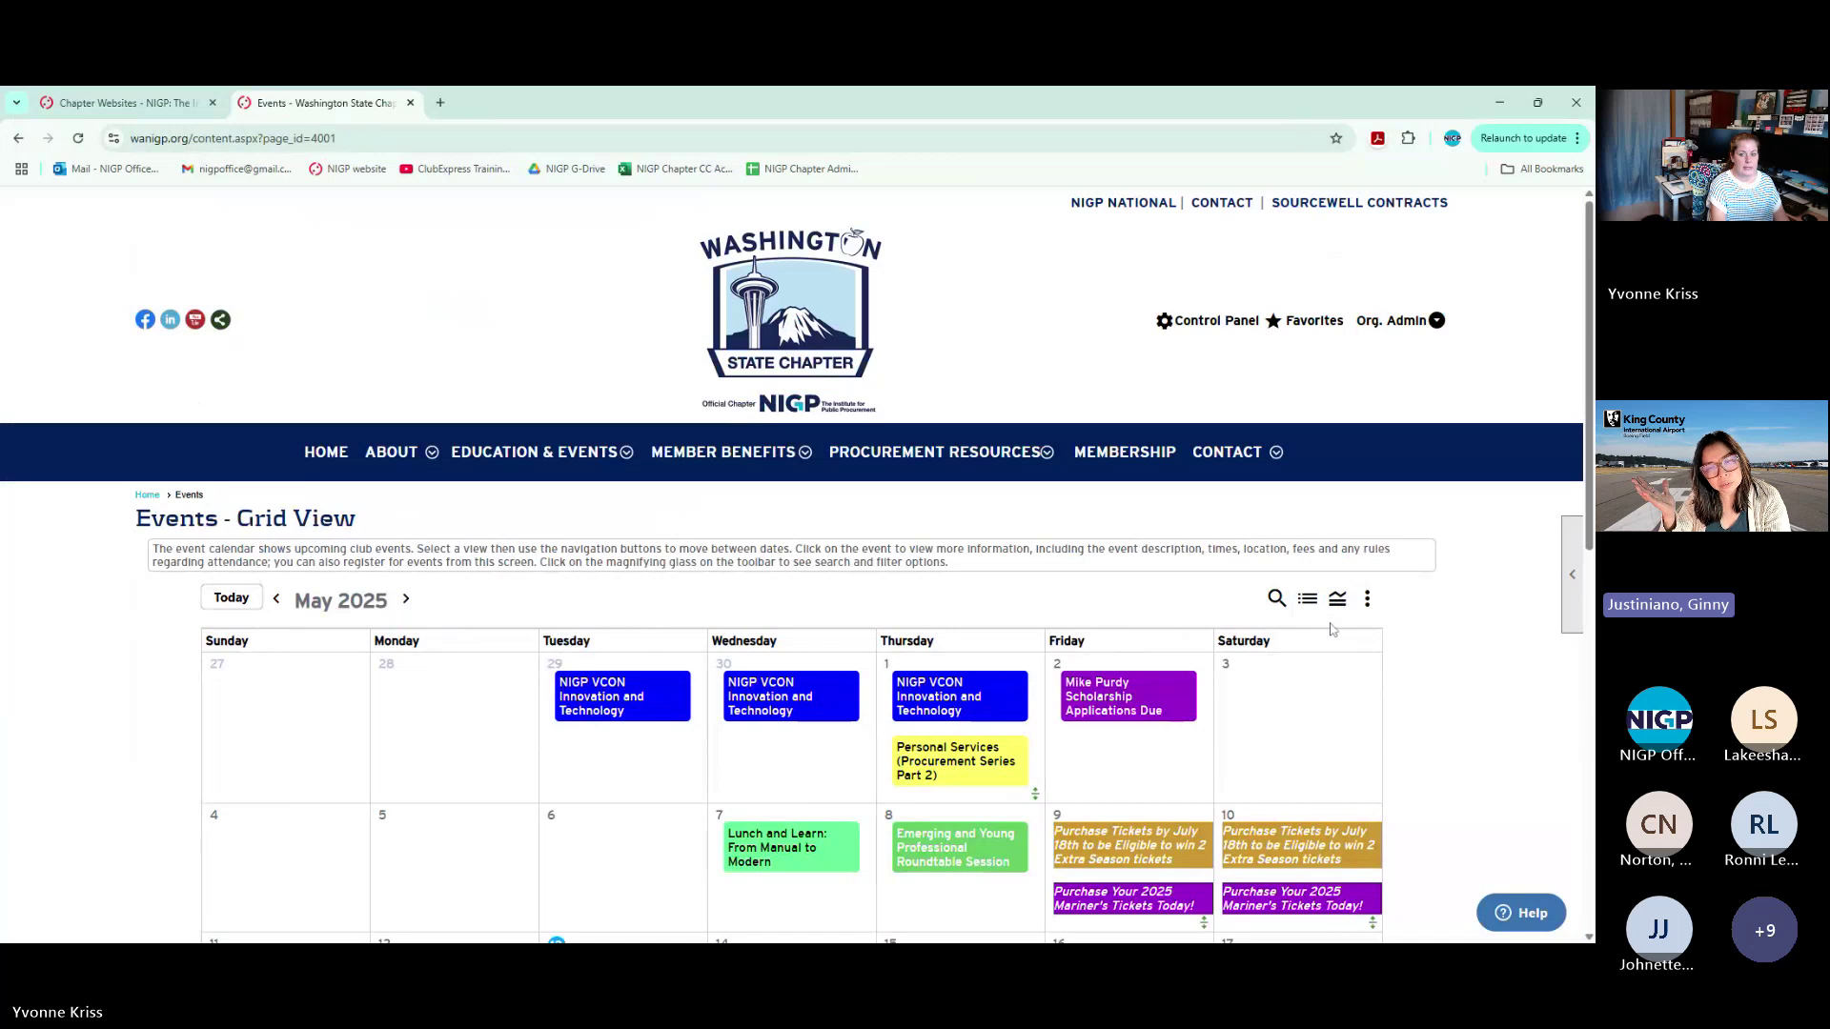
left_click(1572, 575)
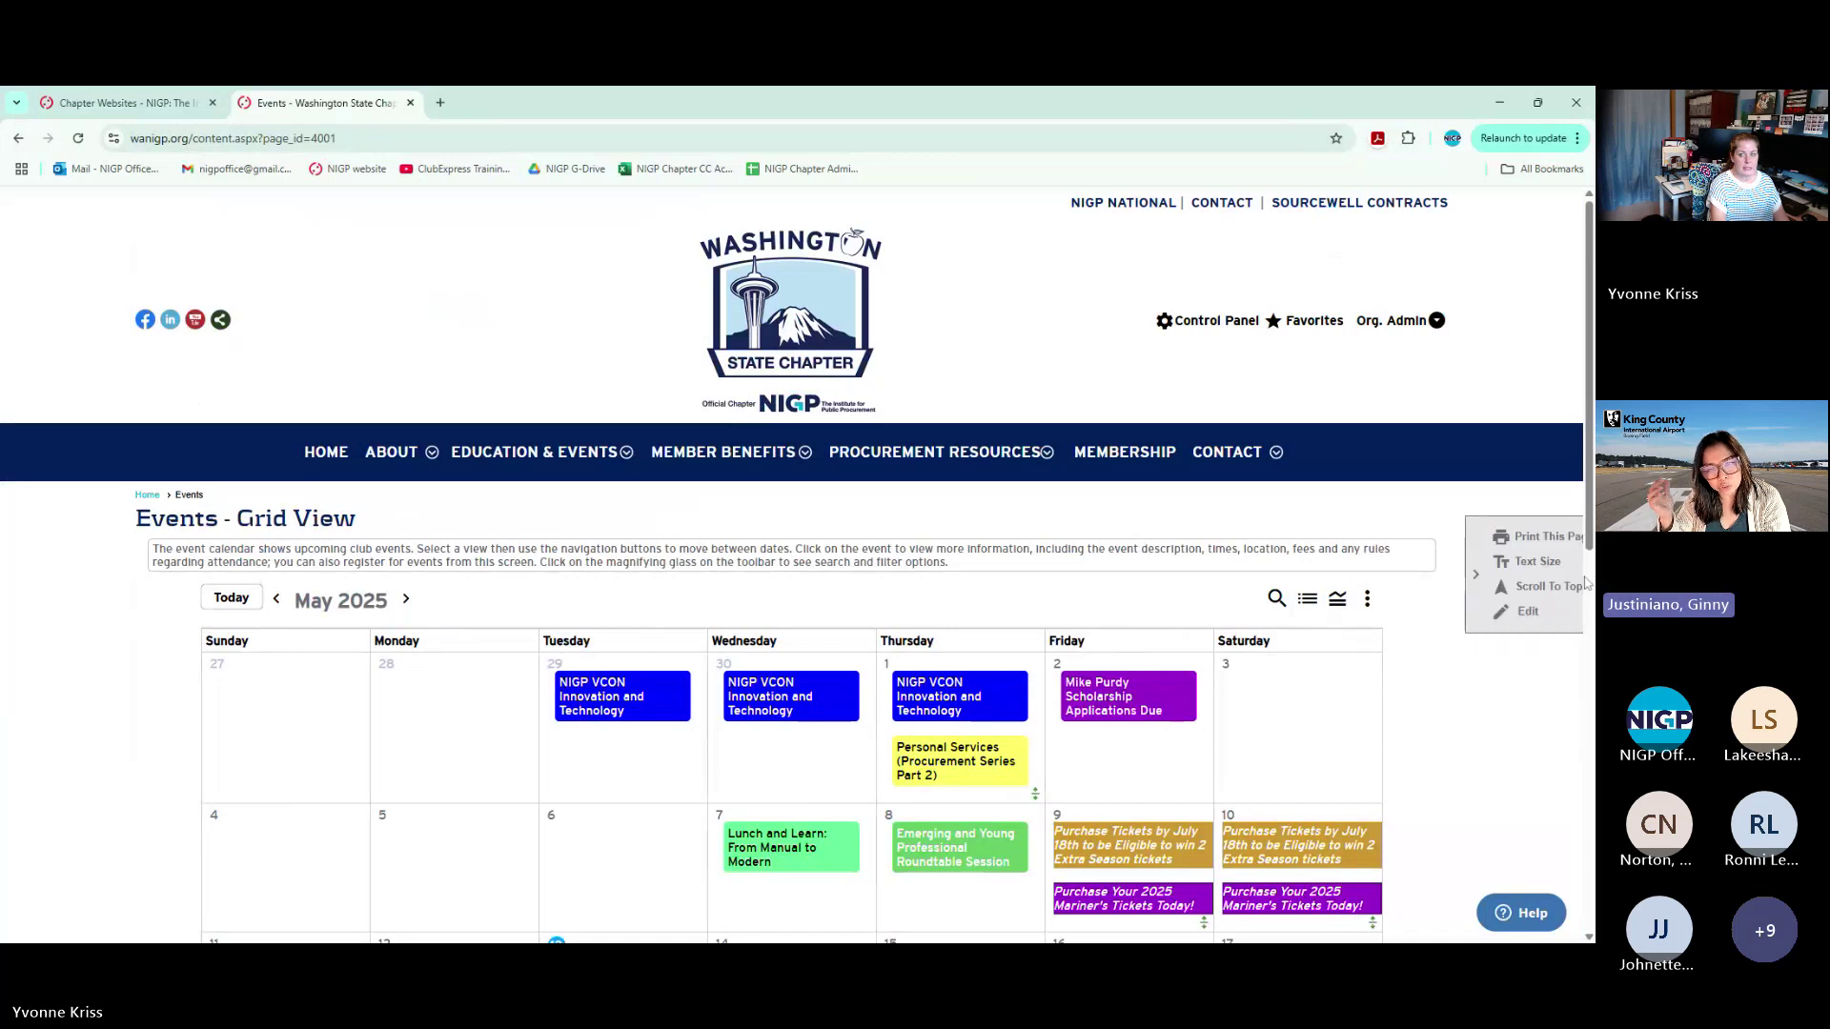
left_click(1525, 536)
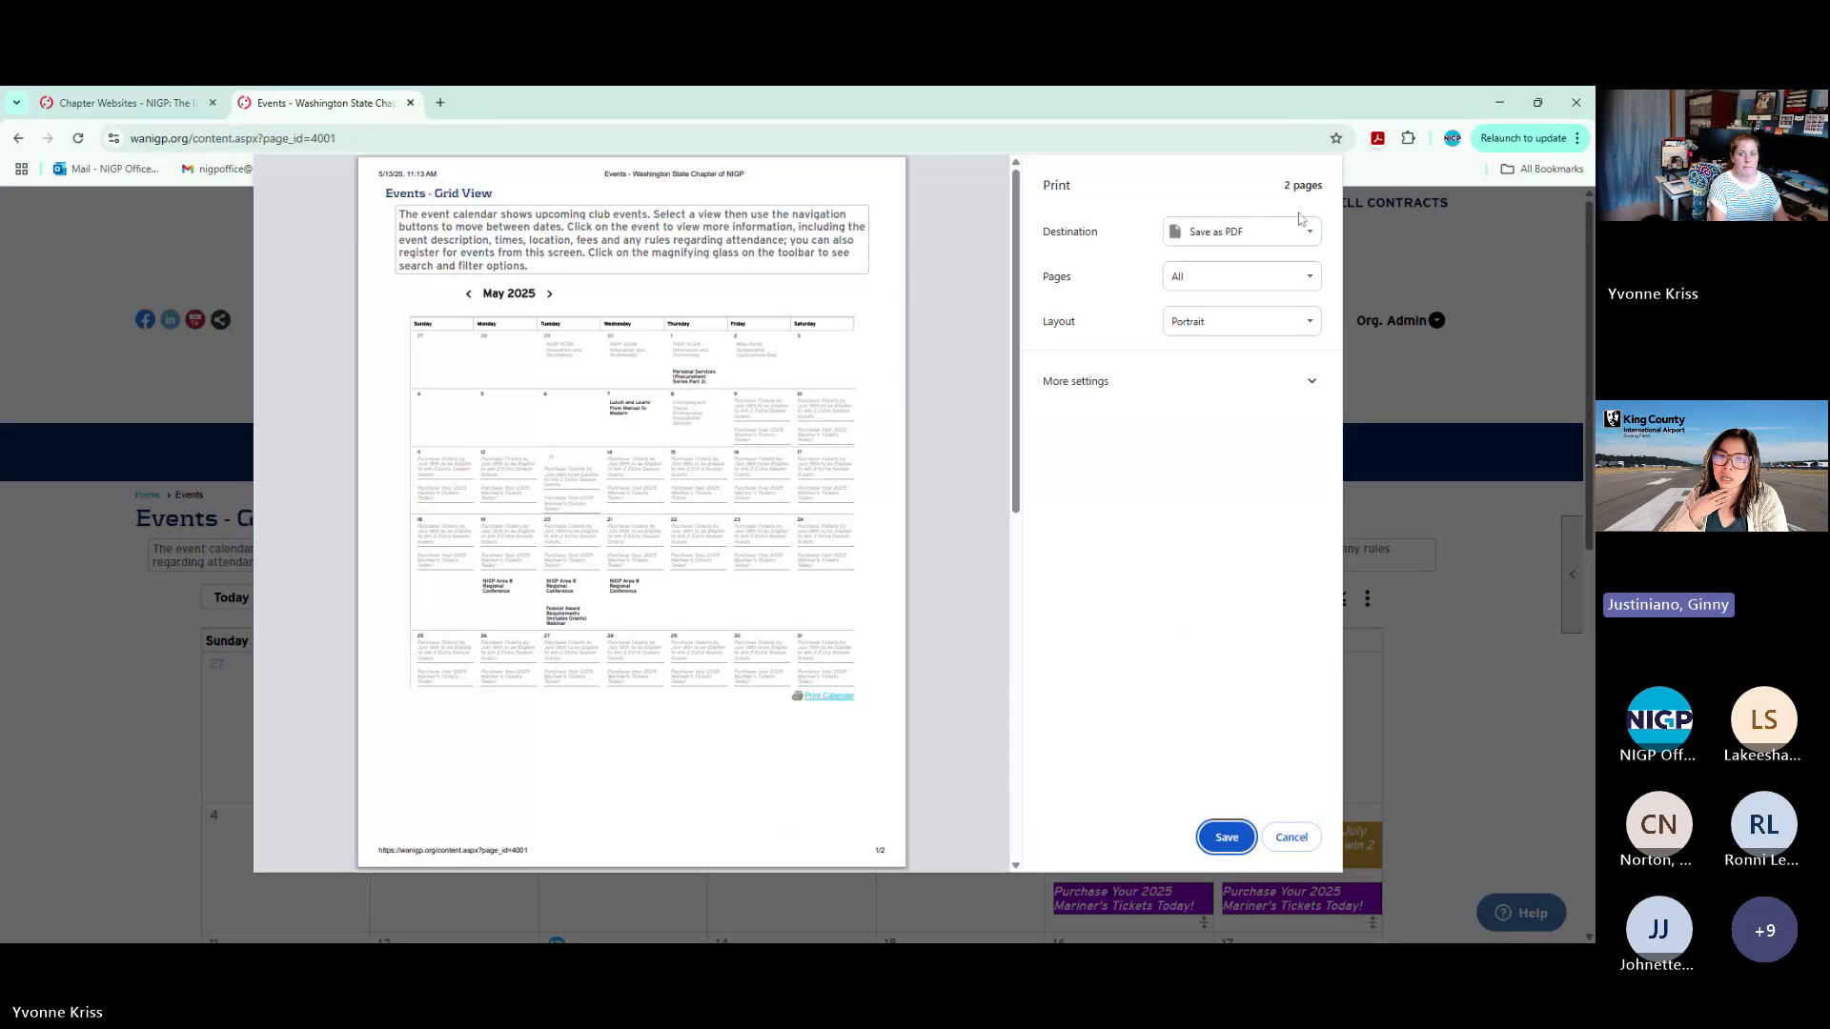
left_click(1310, 839)
scroll(1293, 676, "down", 10)
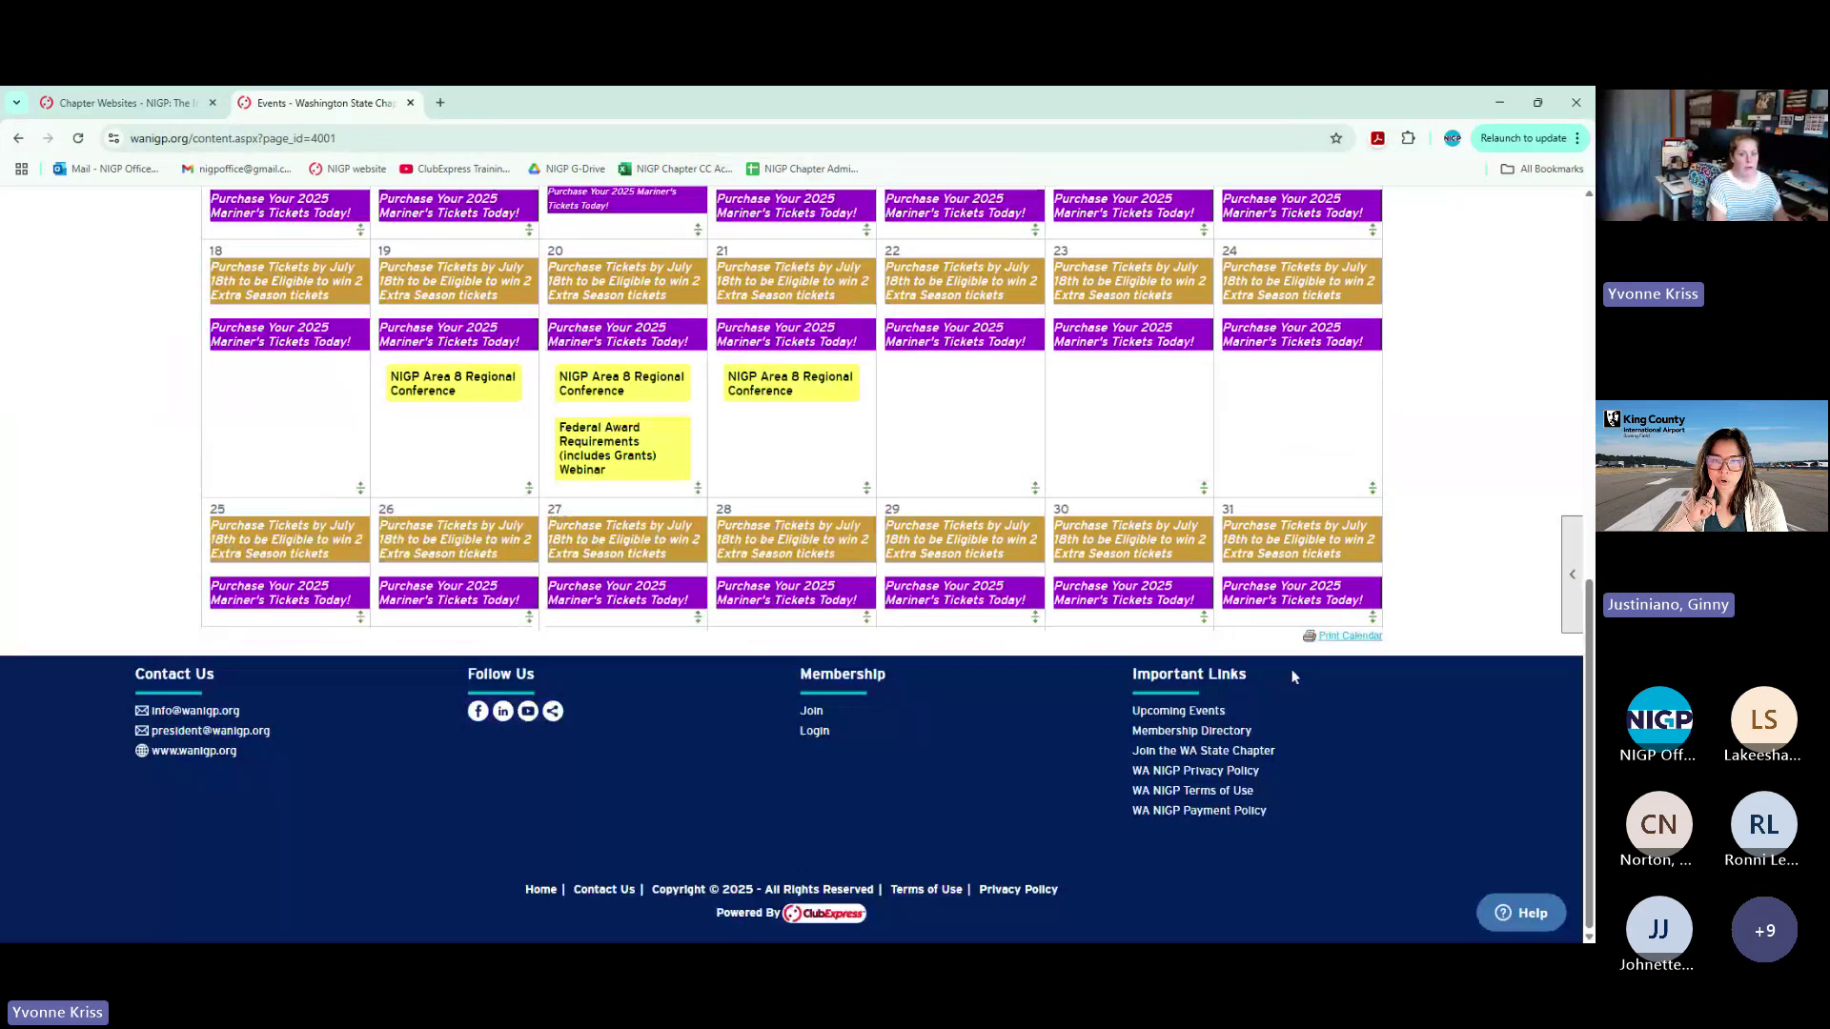
key("ctrl+p")
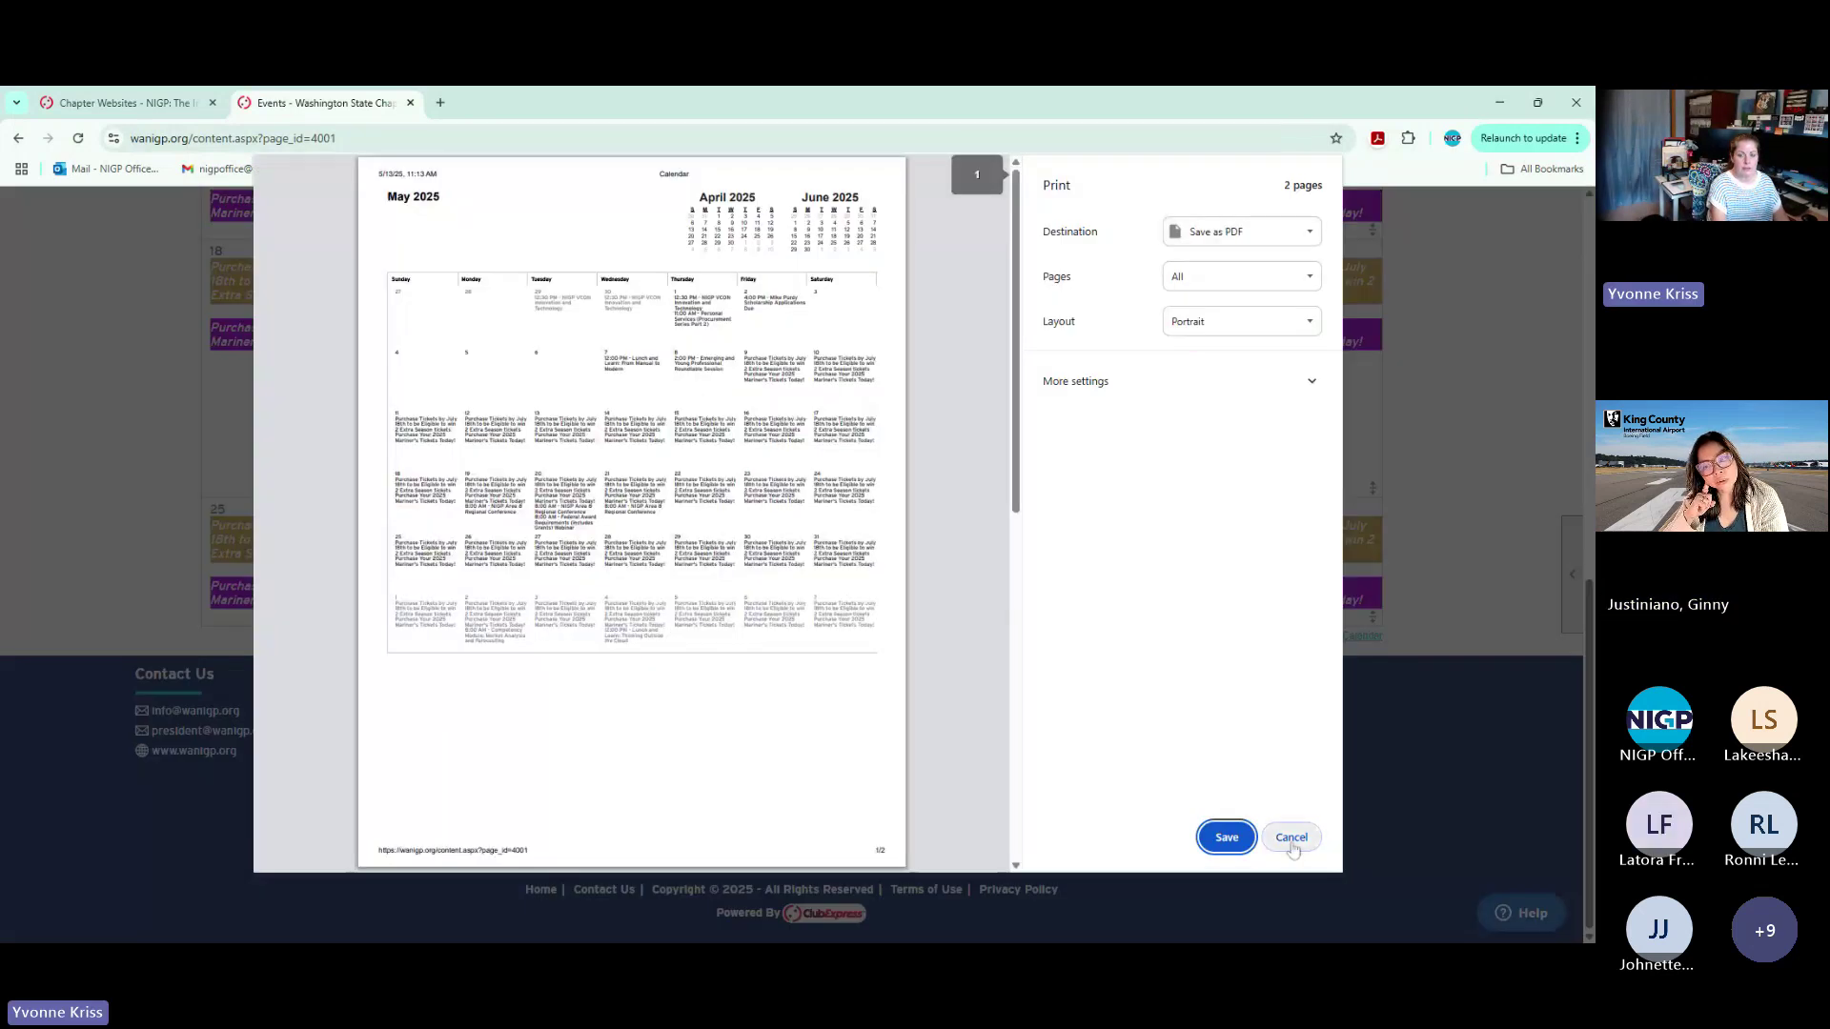
left_click(1292, 841)
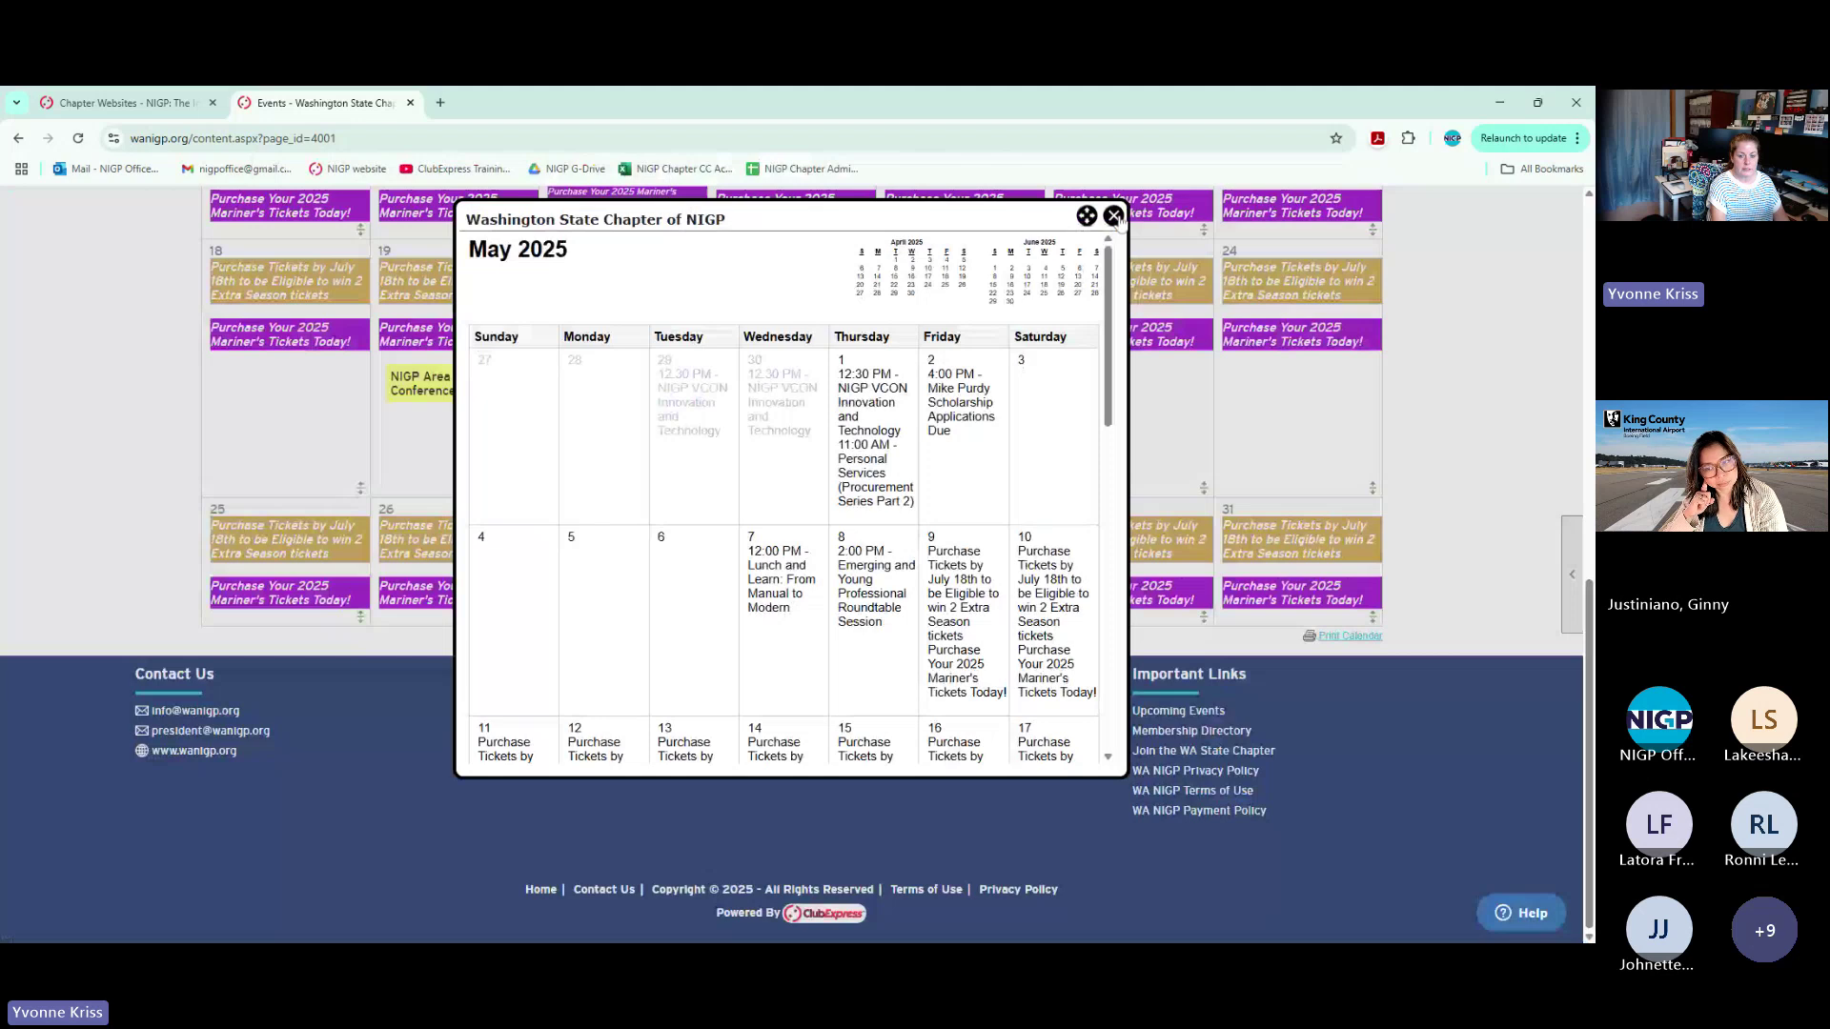
left_click(1113, 216)
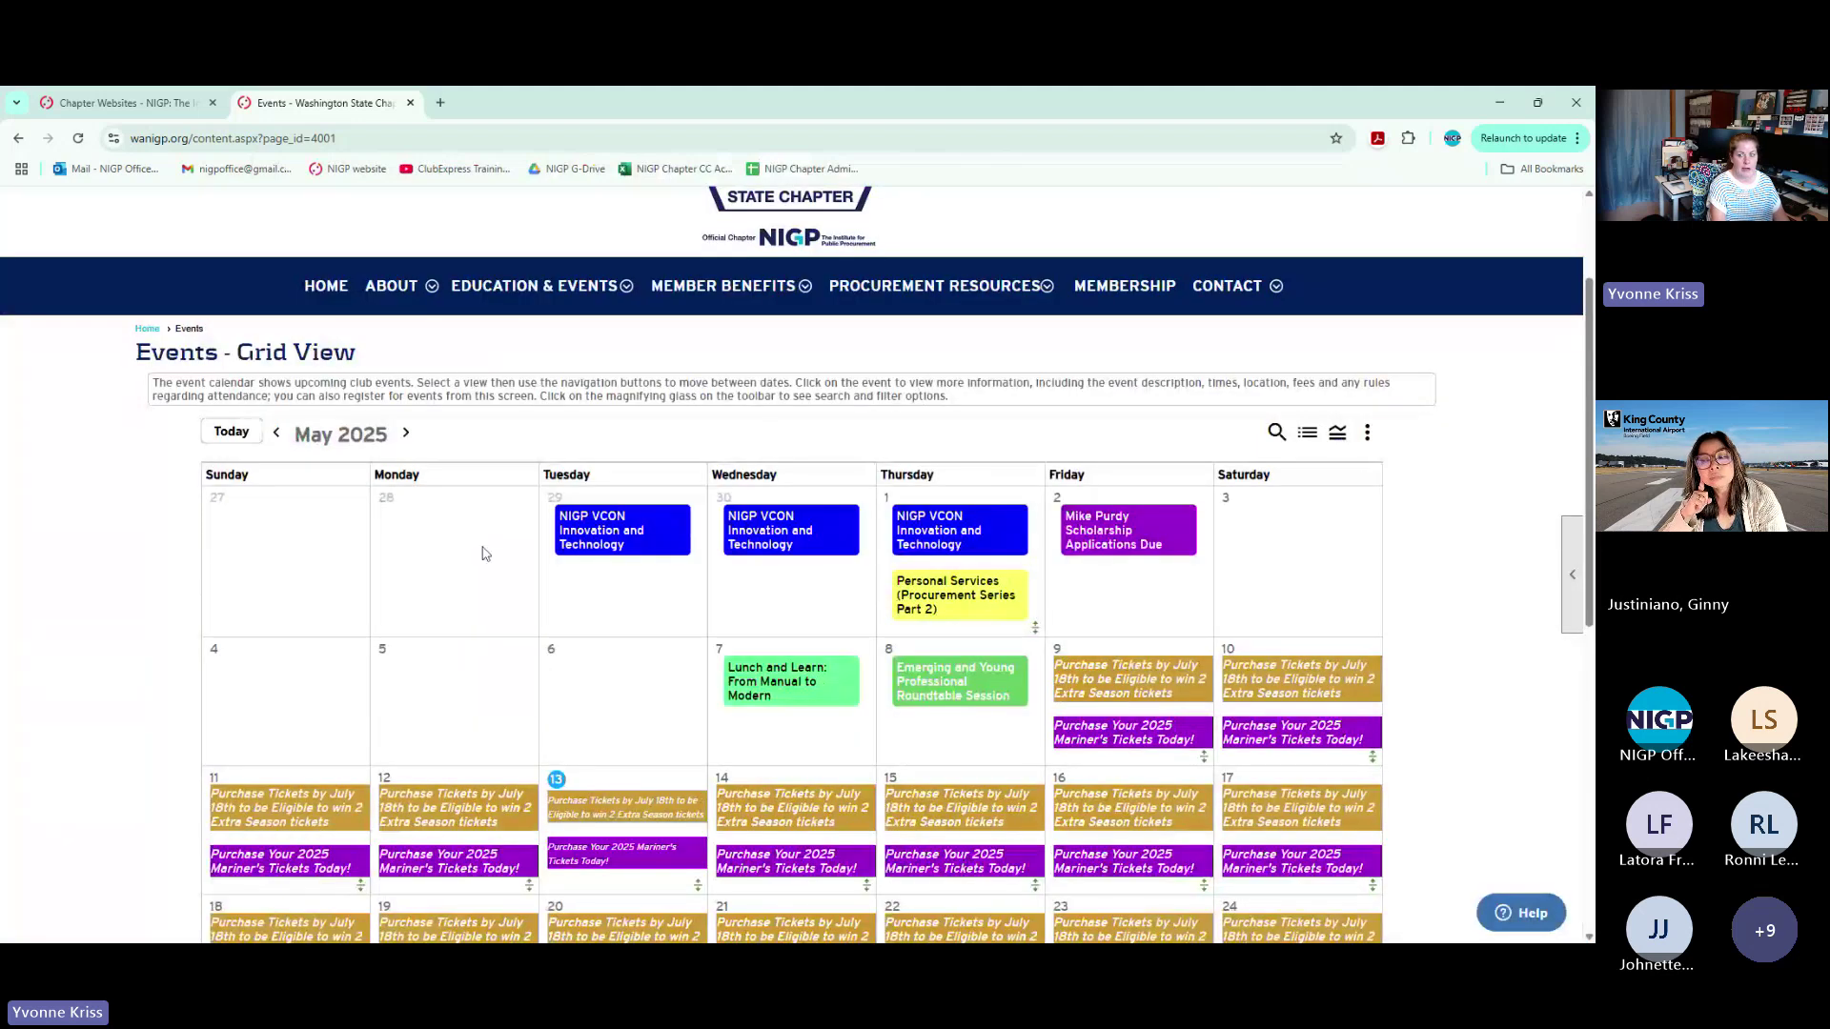
Switch the events calendar to a list view and cancel printing the month event list
left_click(1309, 434)
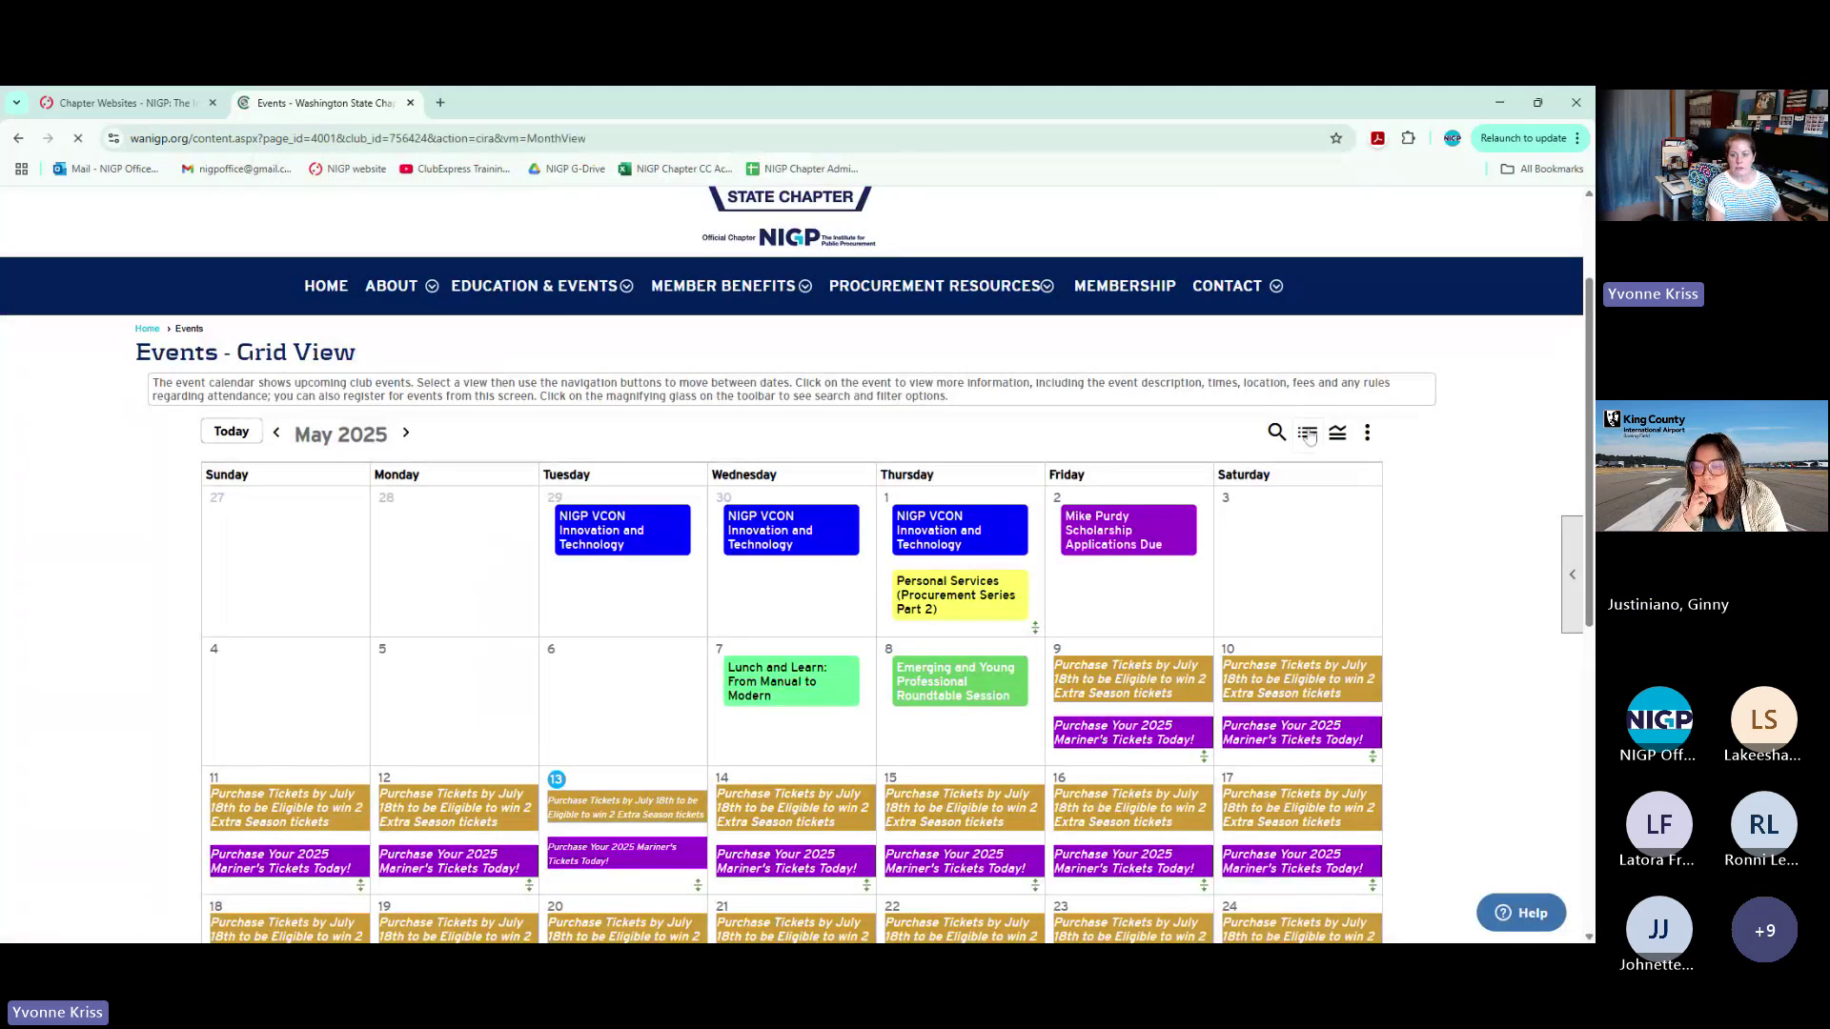
left_click(1573, 610)
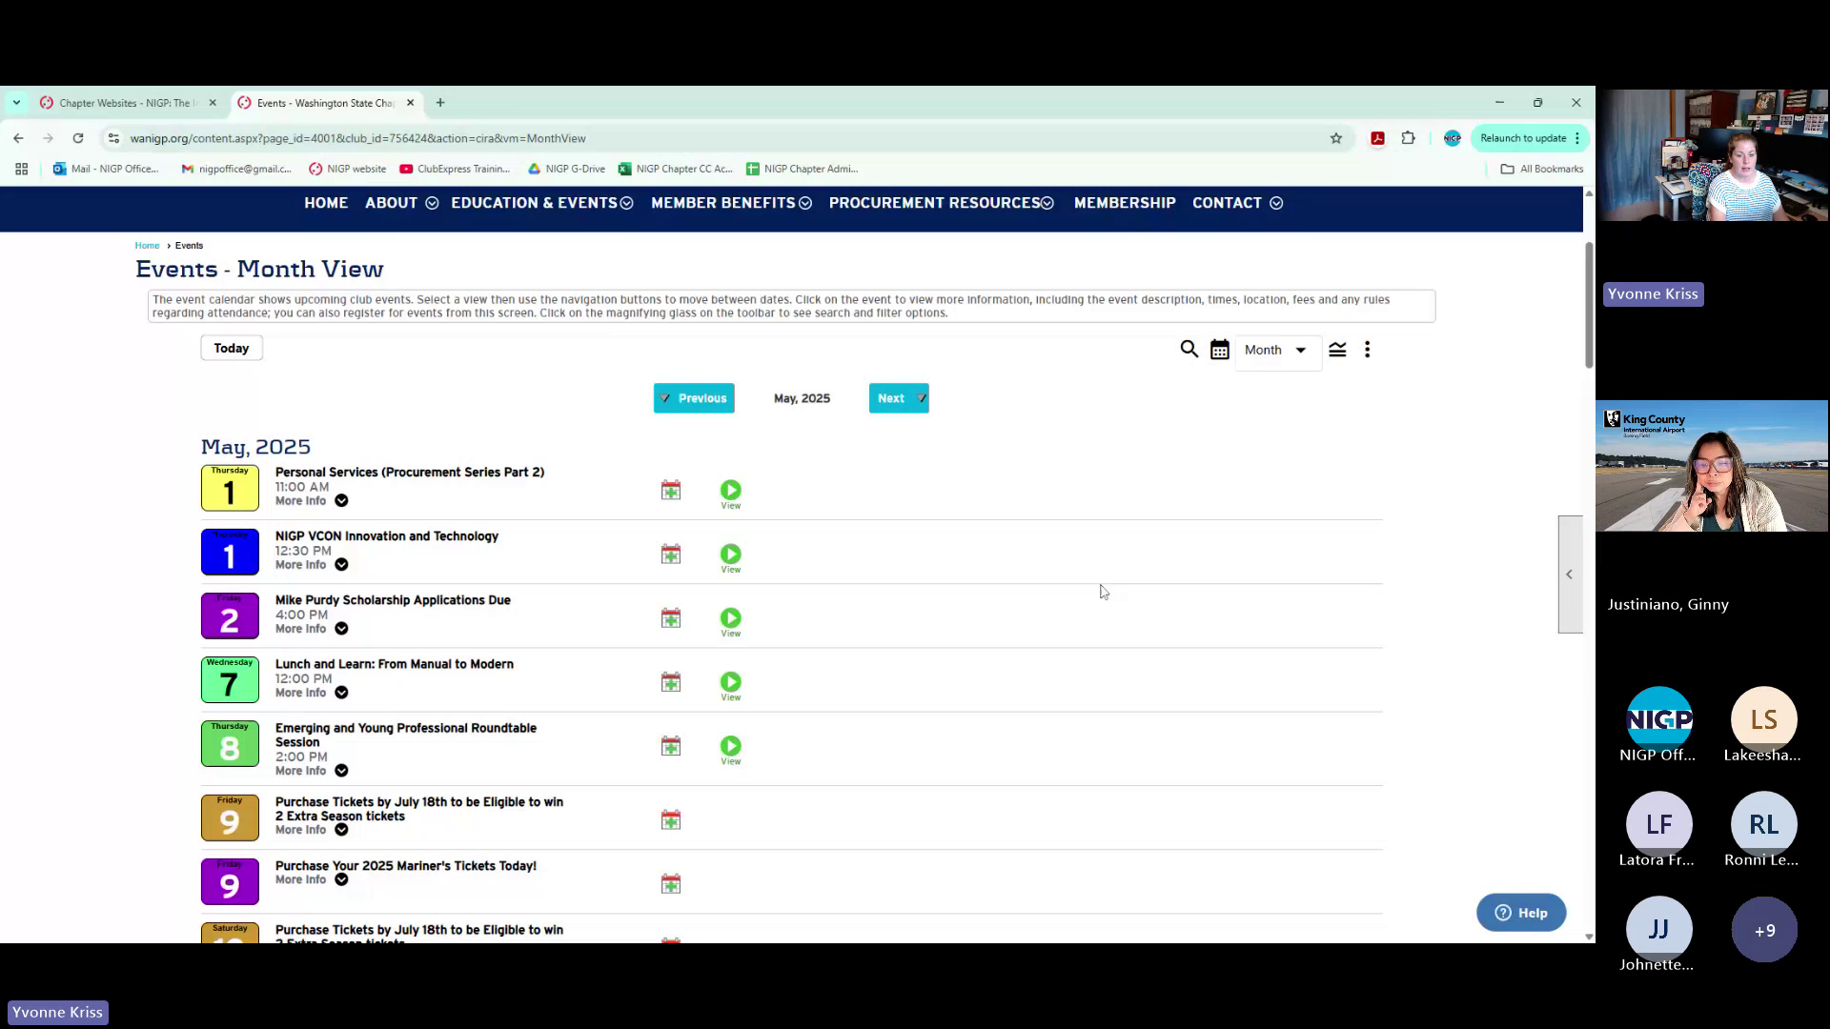
scroll(1106, 593, "down", 15)
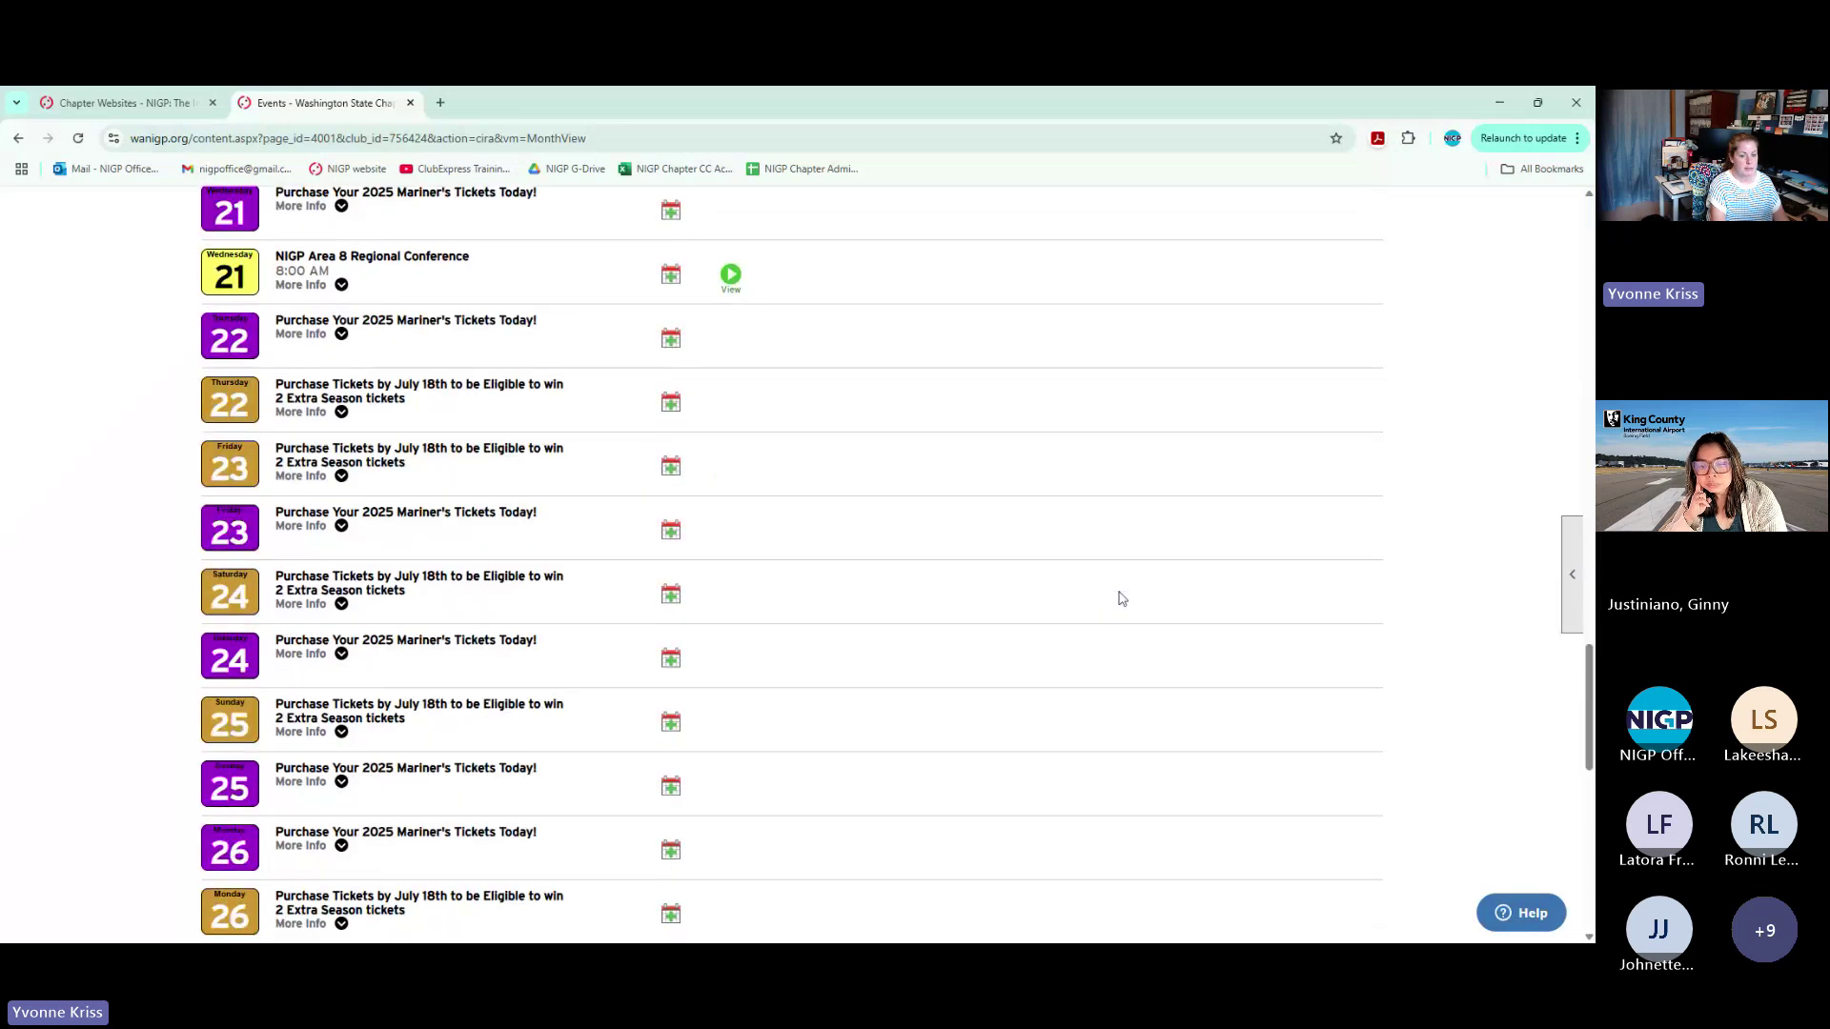
scroll(1121, 598, "down", 8)
scroll(1121, 598, "up", 7)
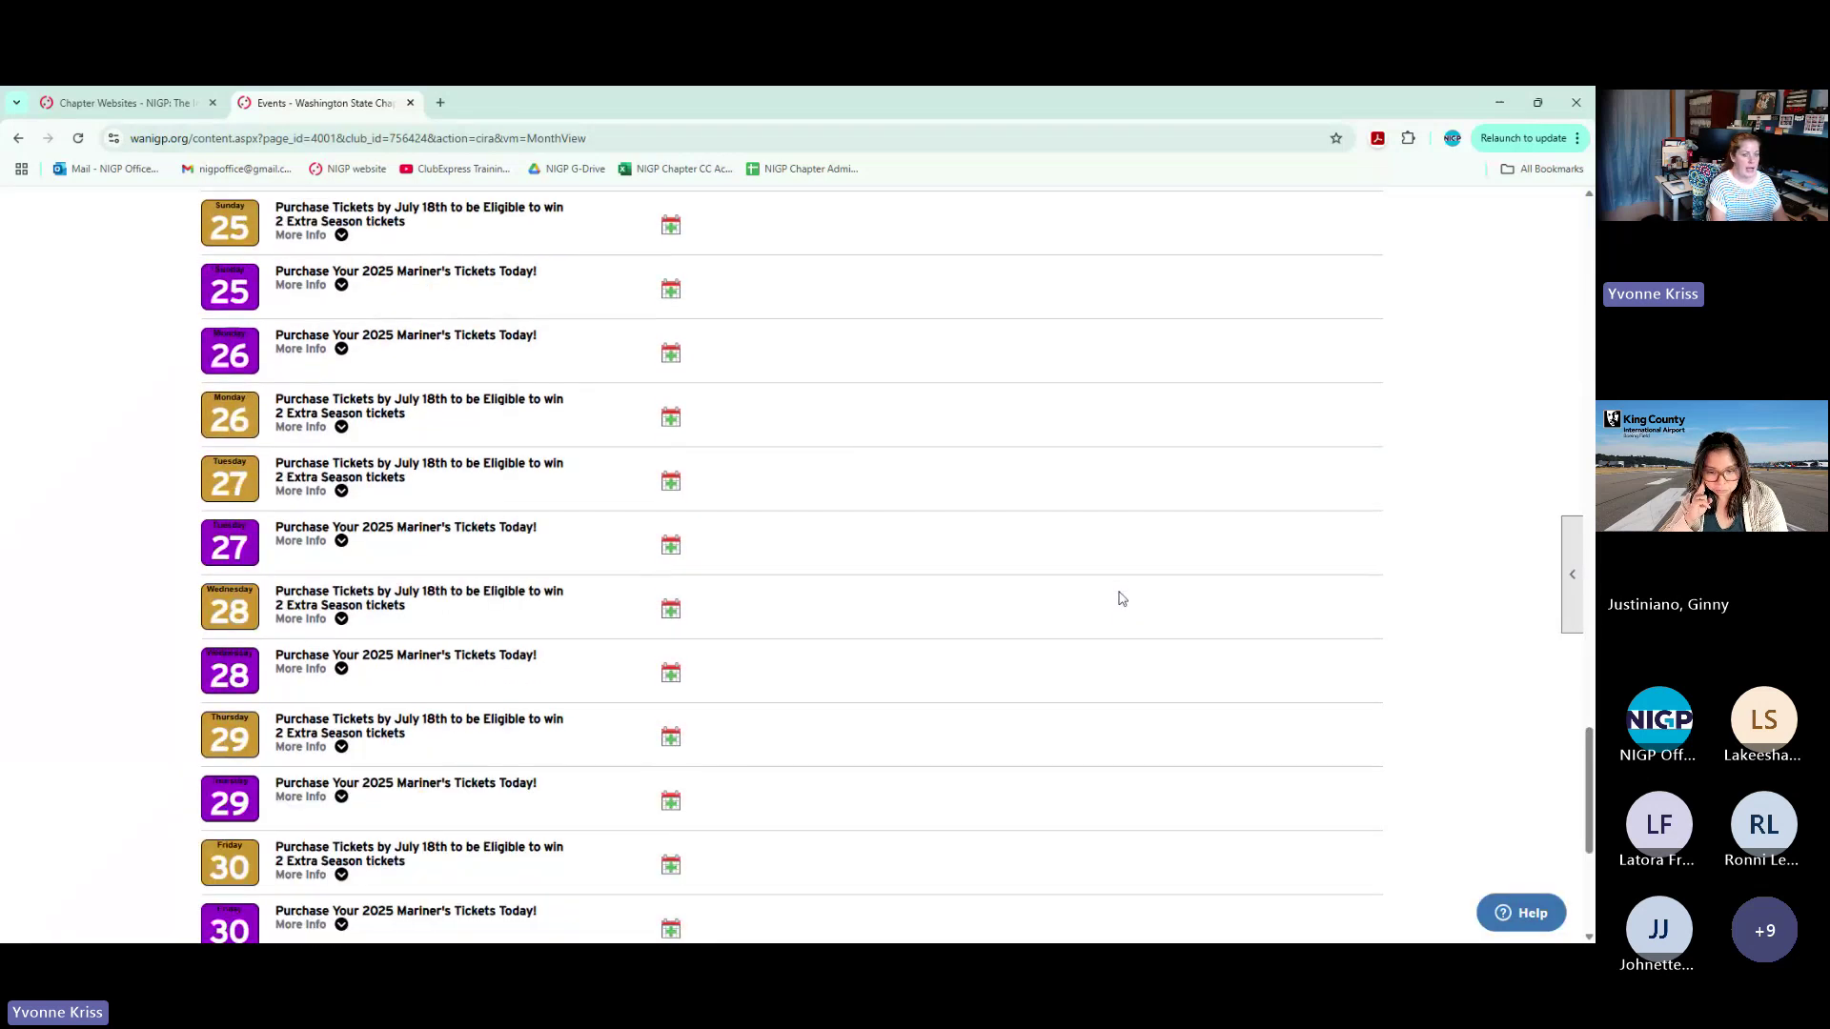
scroll(1122, 598, "up", 15)
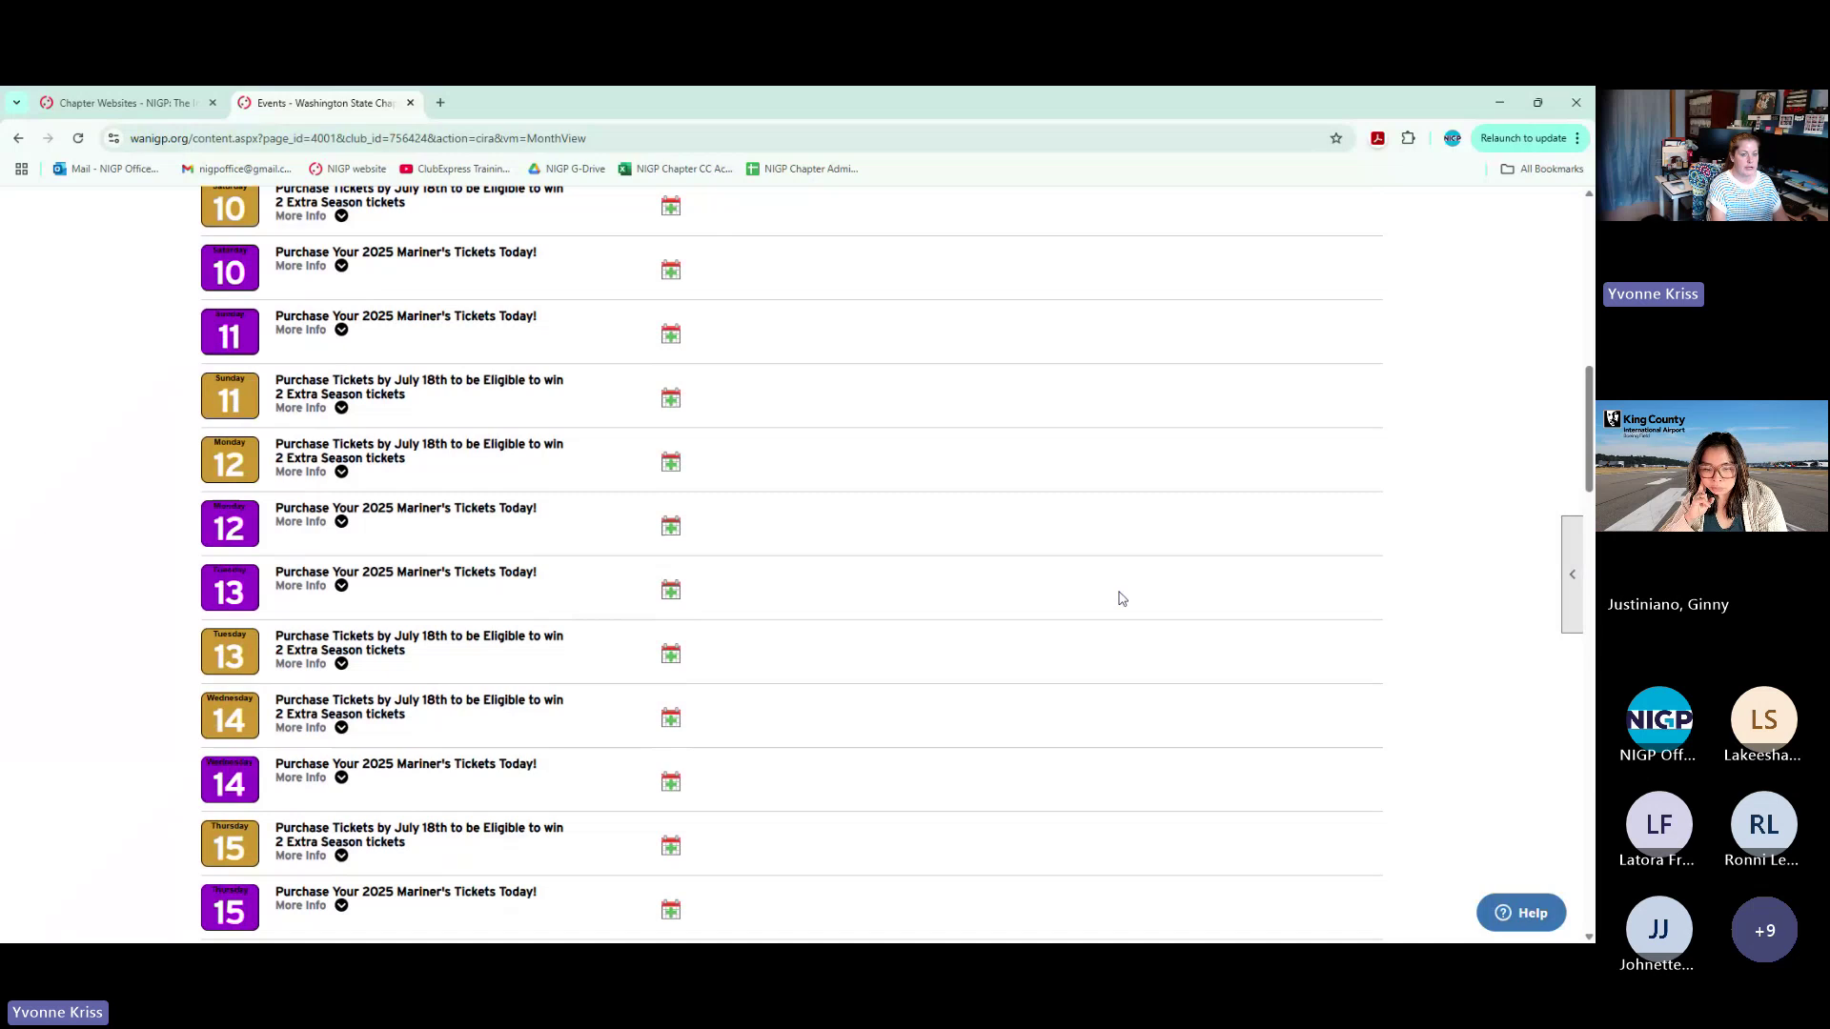
scroll(1122, 599, "up", 12)
scroll(1122, 599, "down", 1)
left_click(1573, 574)
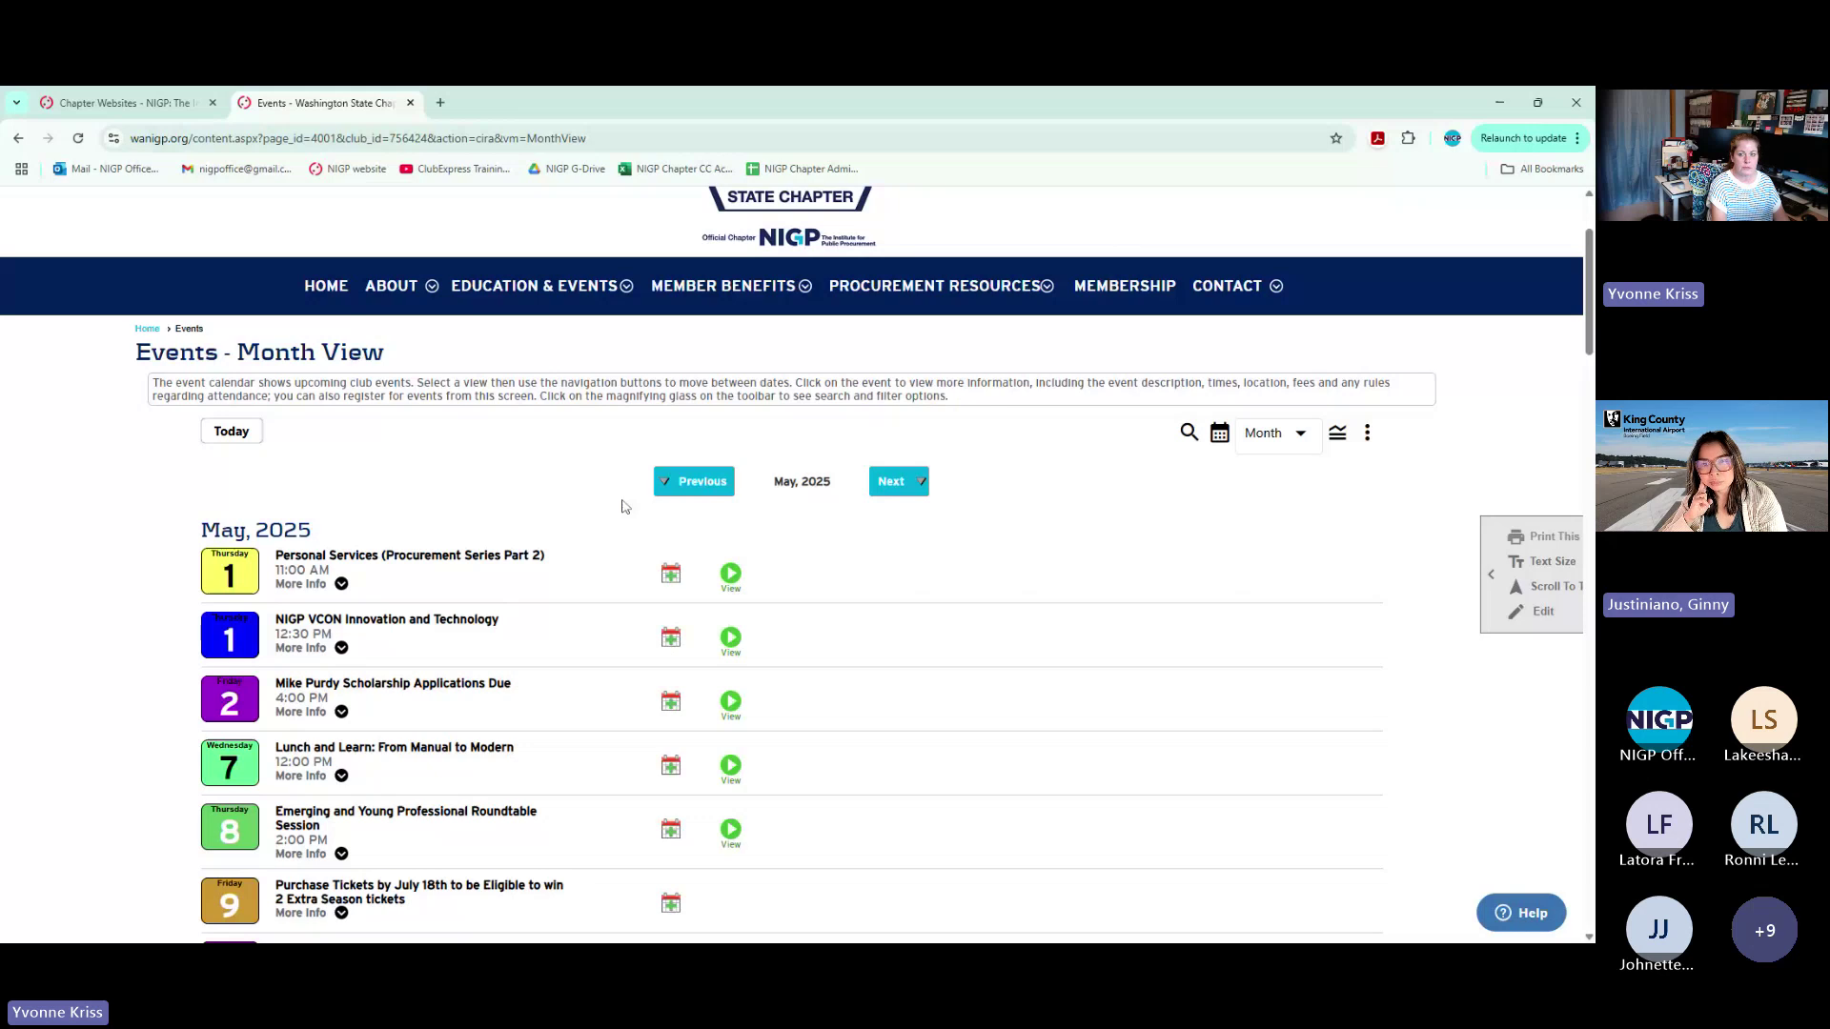
key("ctrl+p")
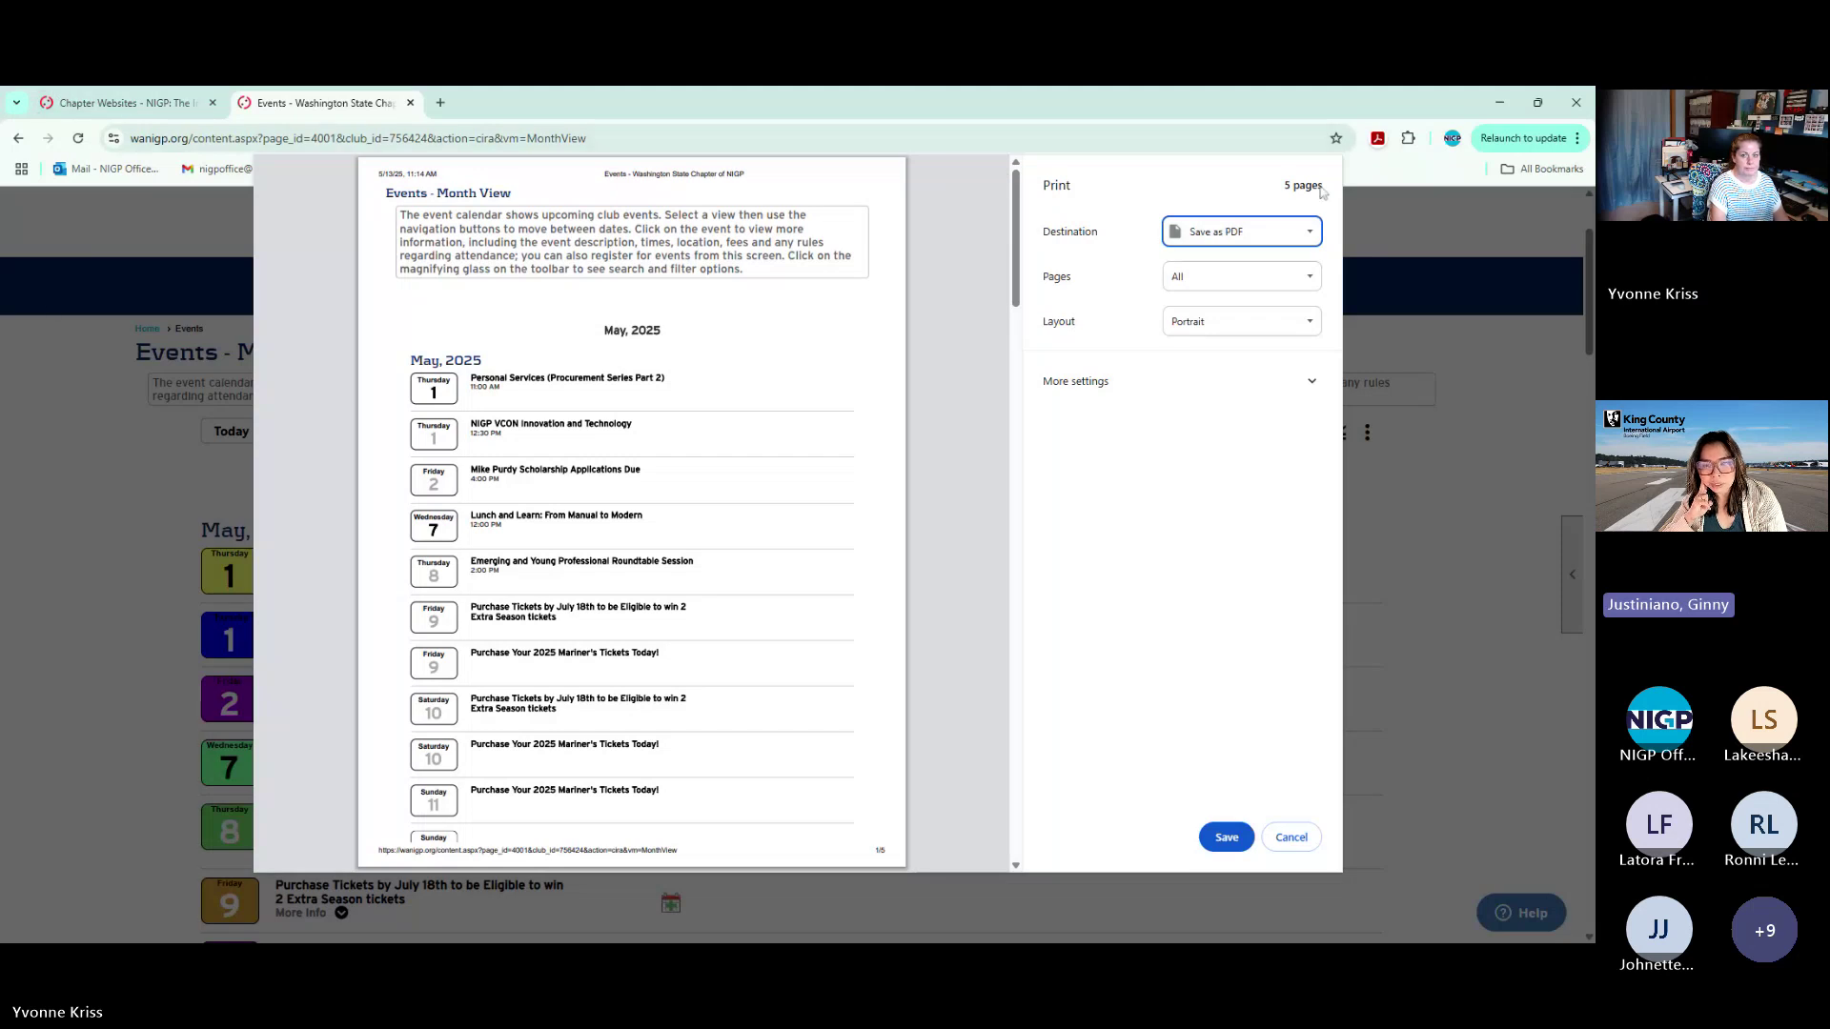
left_click(1306, 836)
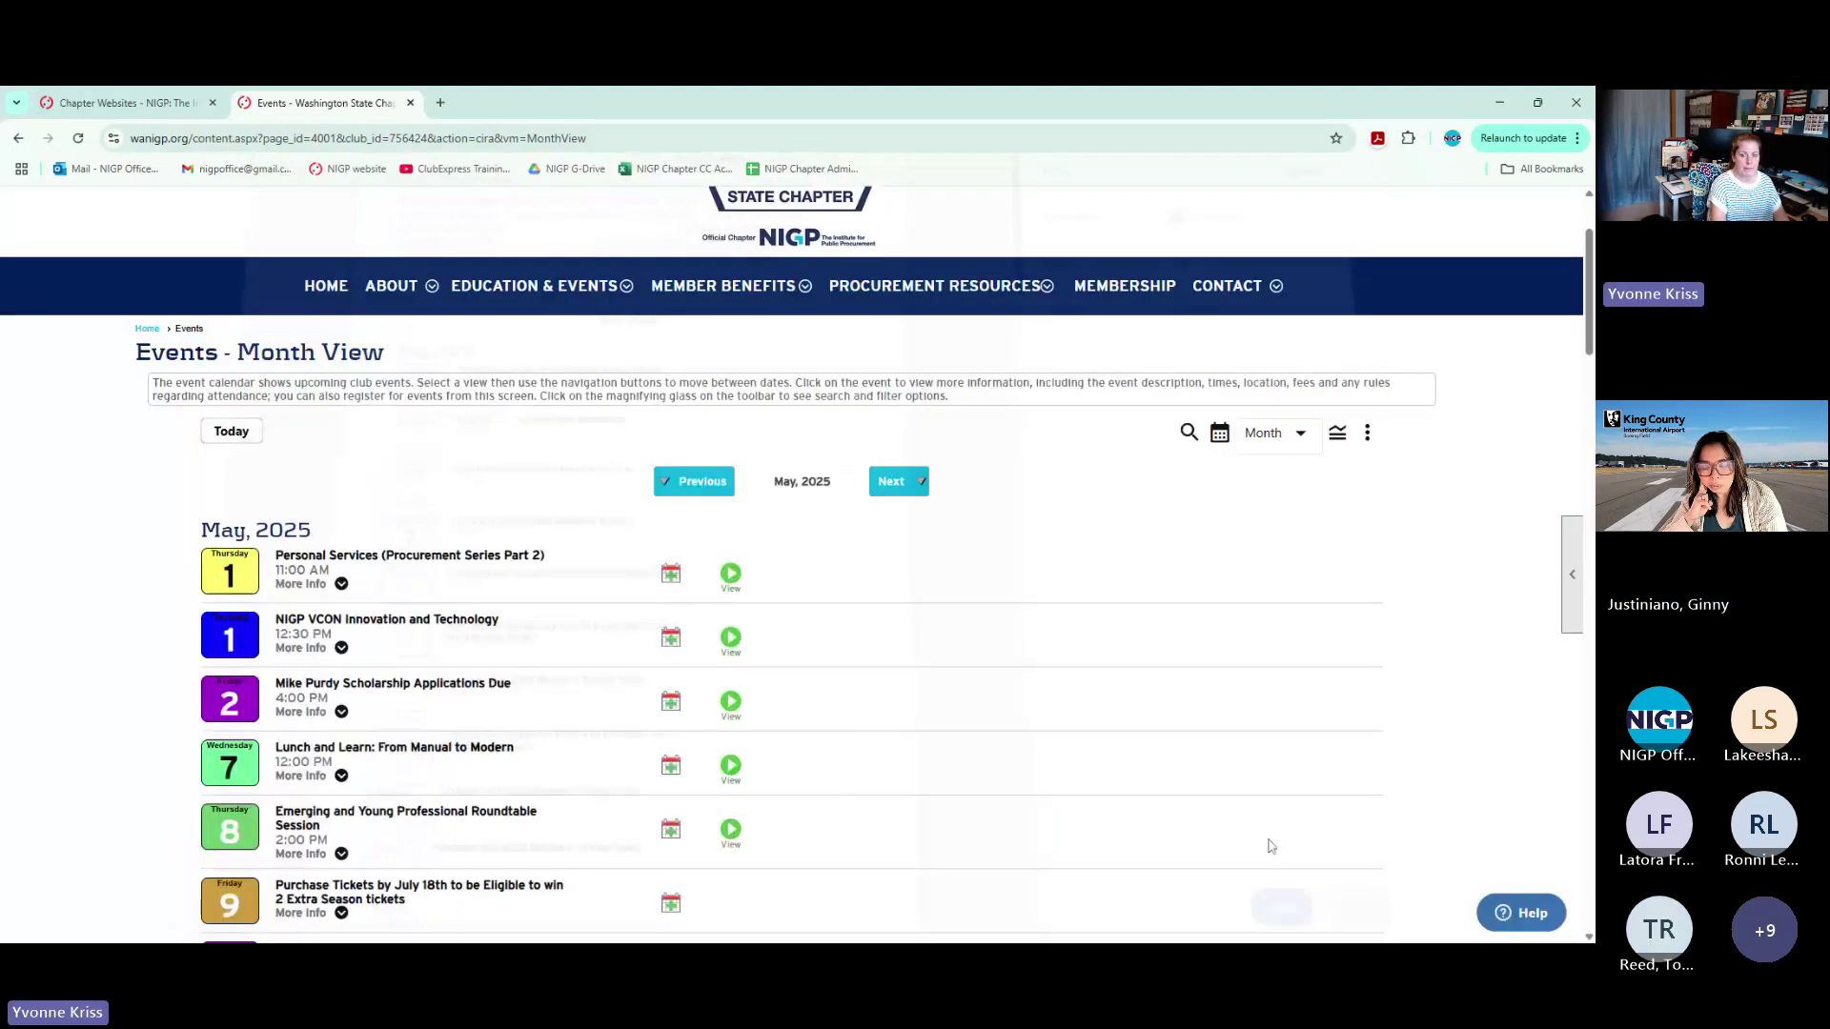
Check the event category colour legend, keep Month view, and cancel the Print This Page preview
mouse_move(1578, 621)
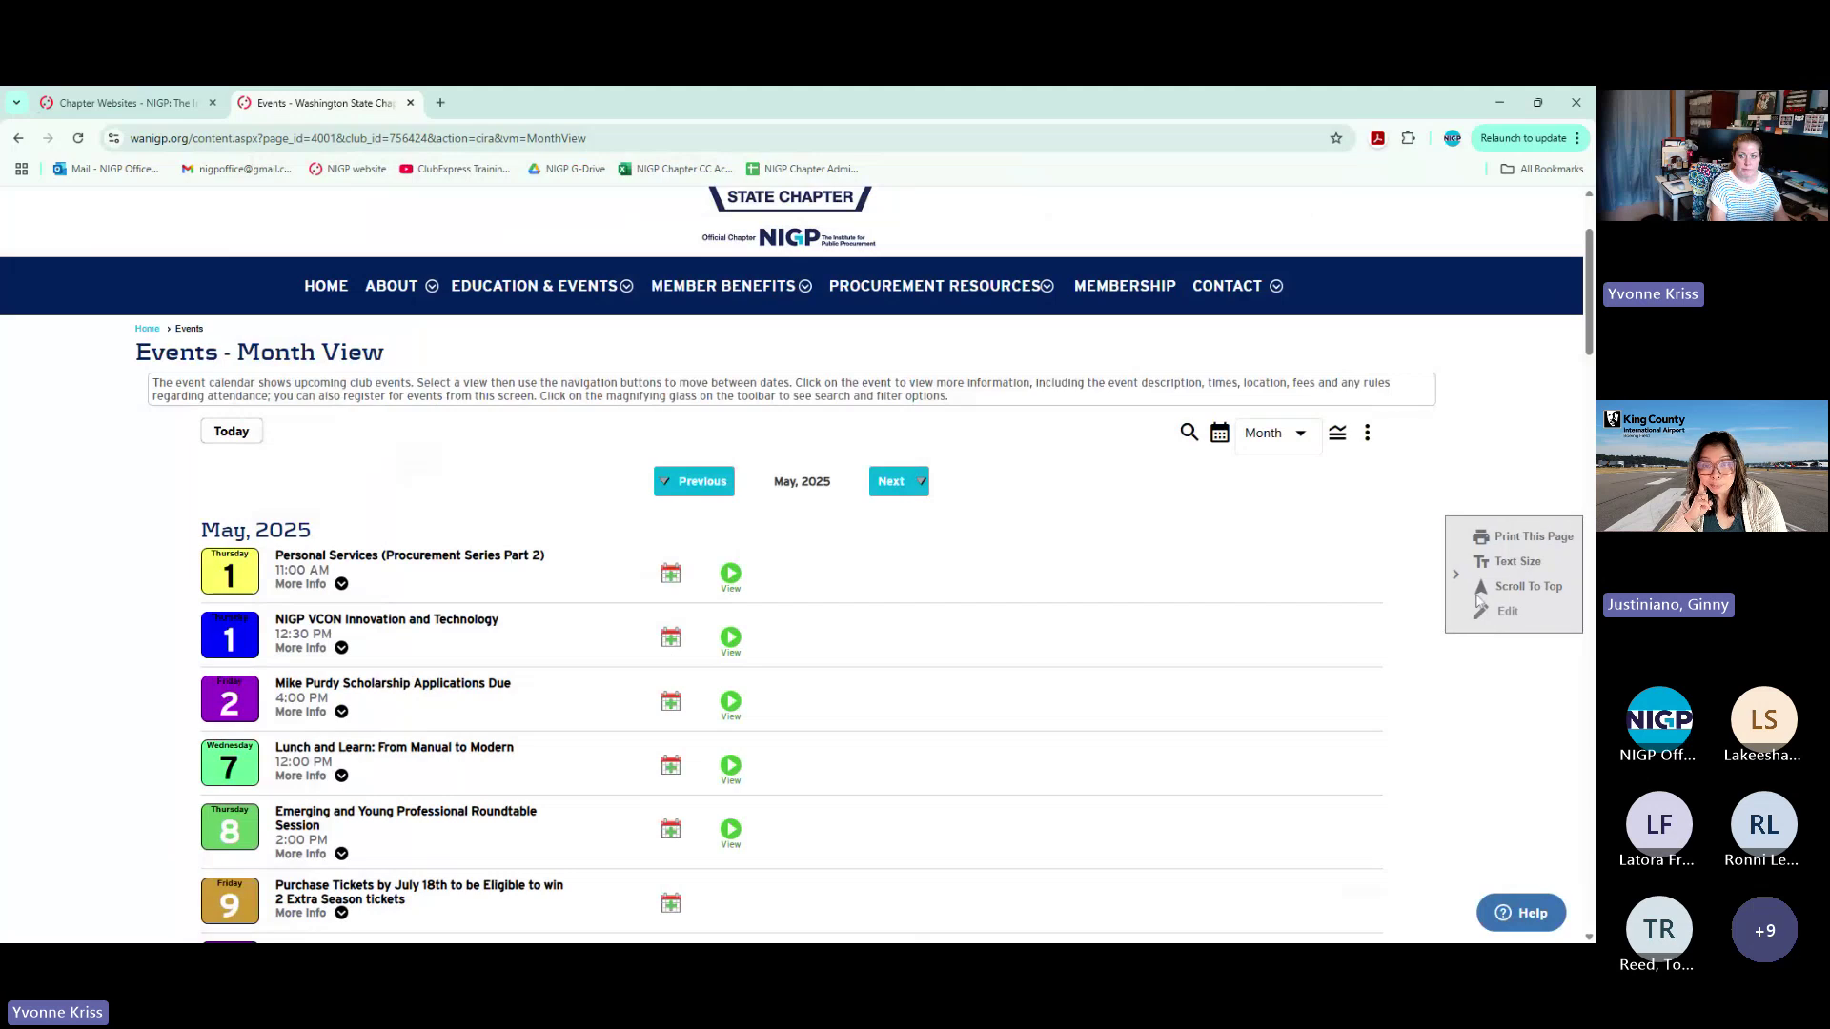
left_click(1351, 435)
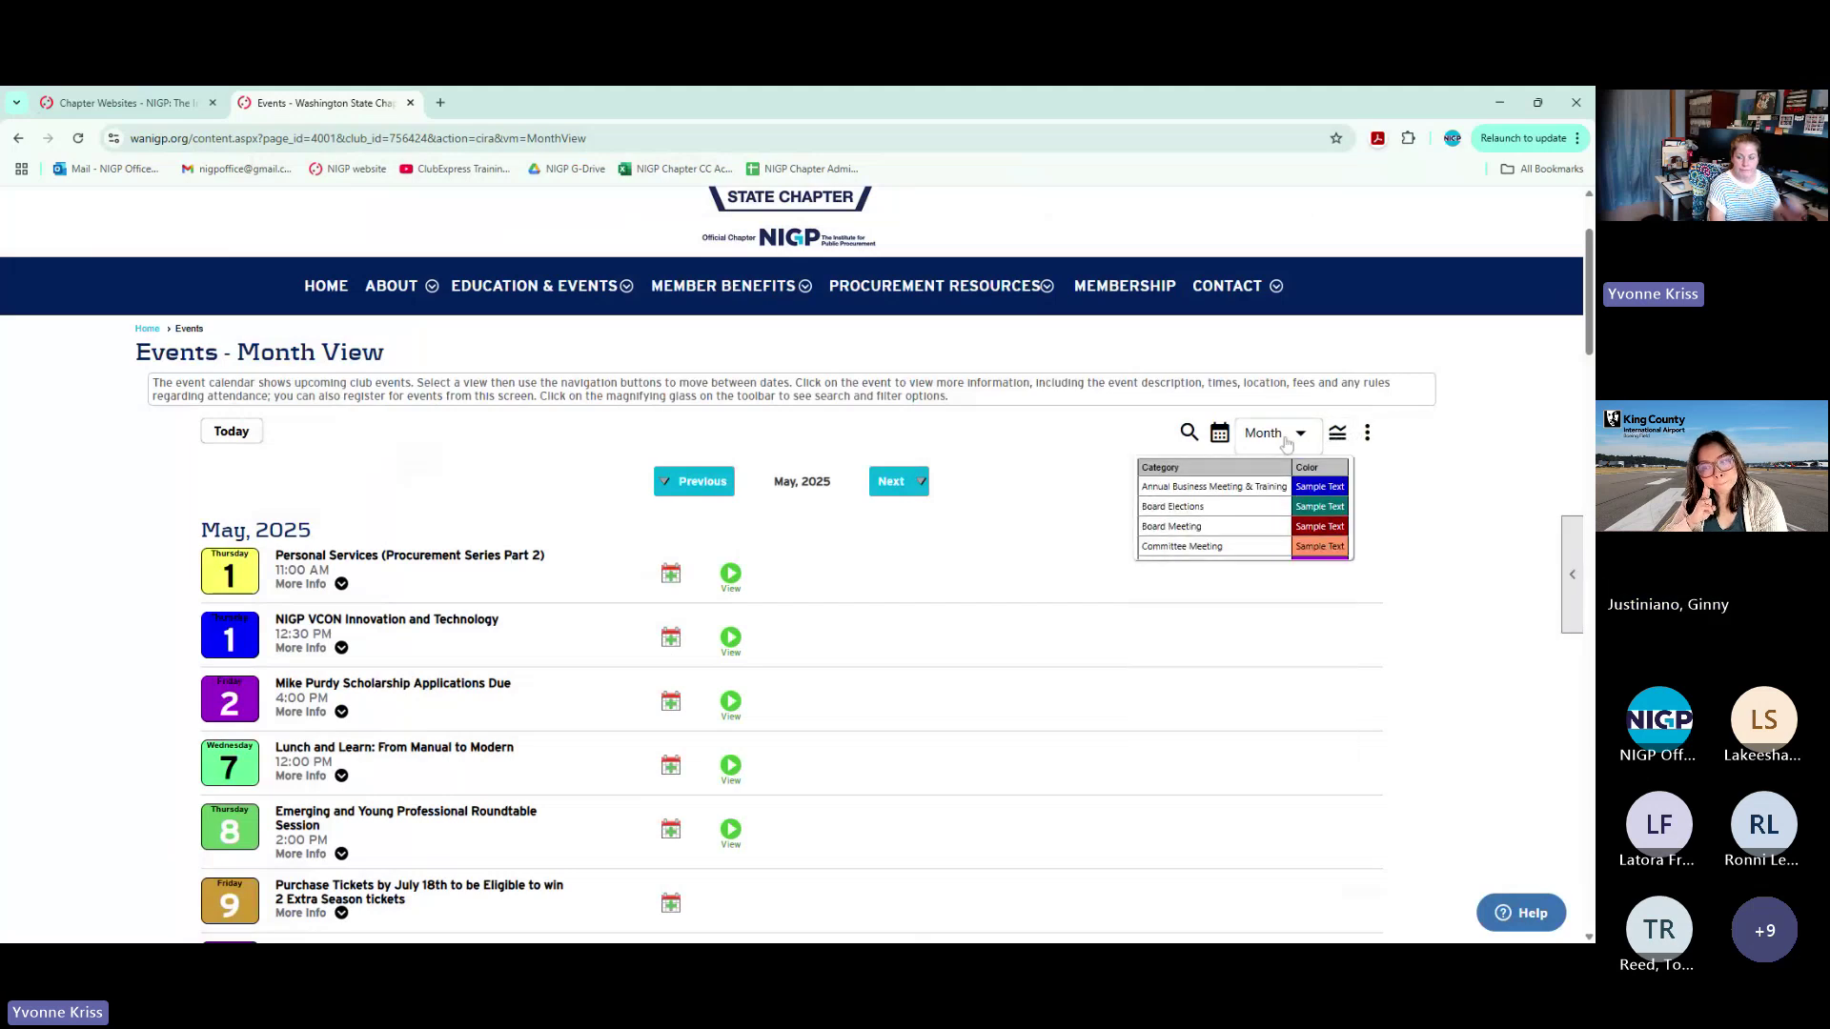
left_click(1250, 433)
left_click(1230, 483)
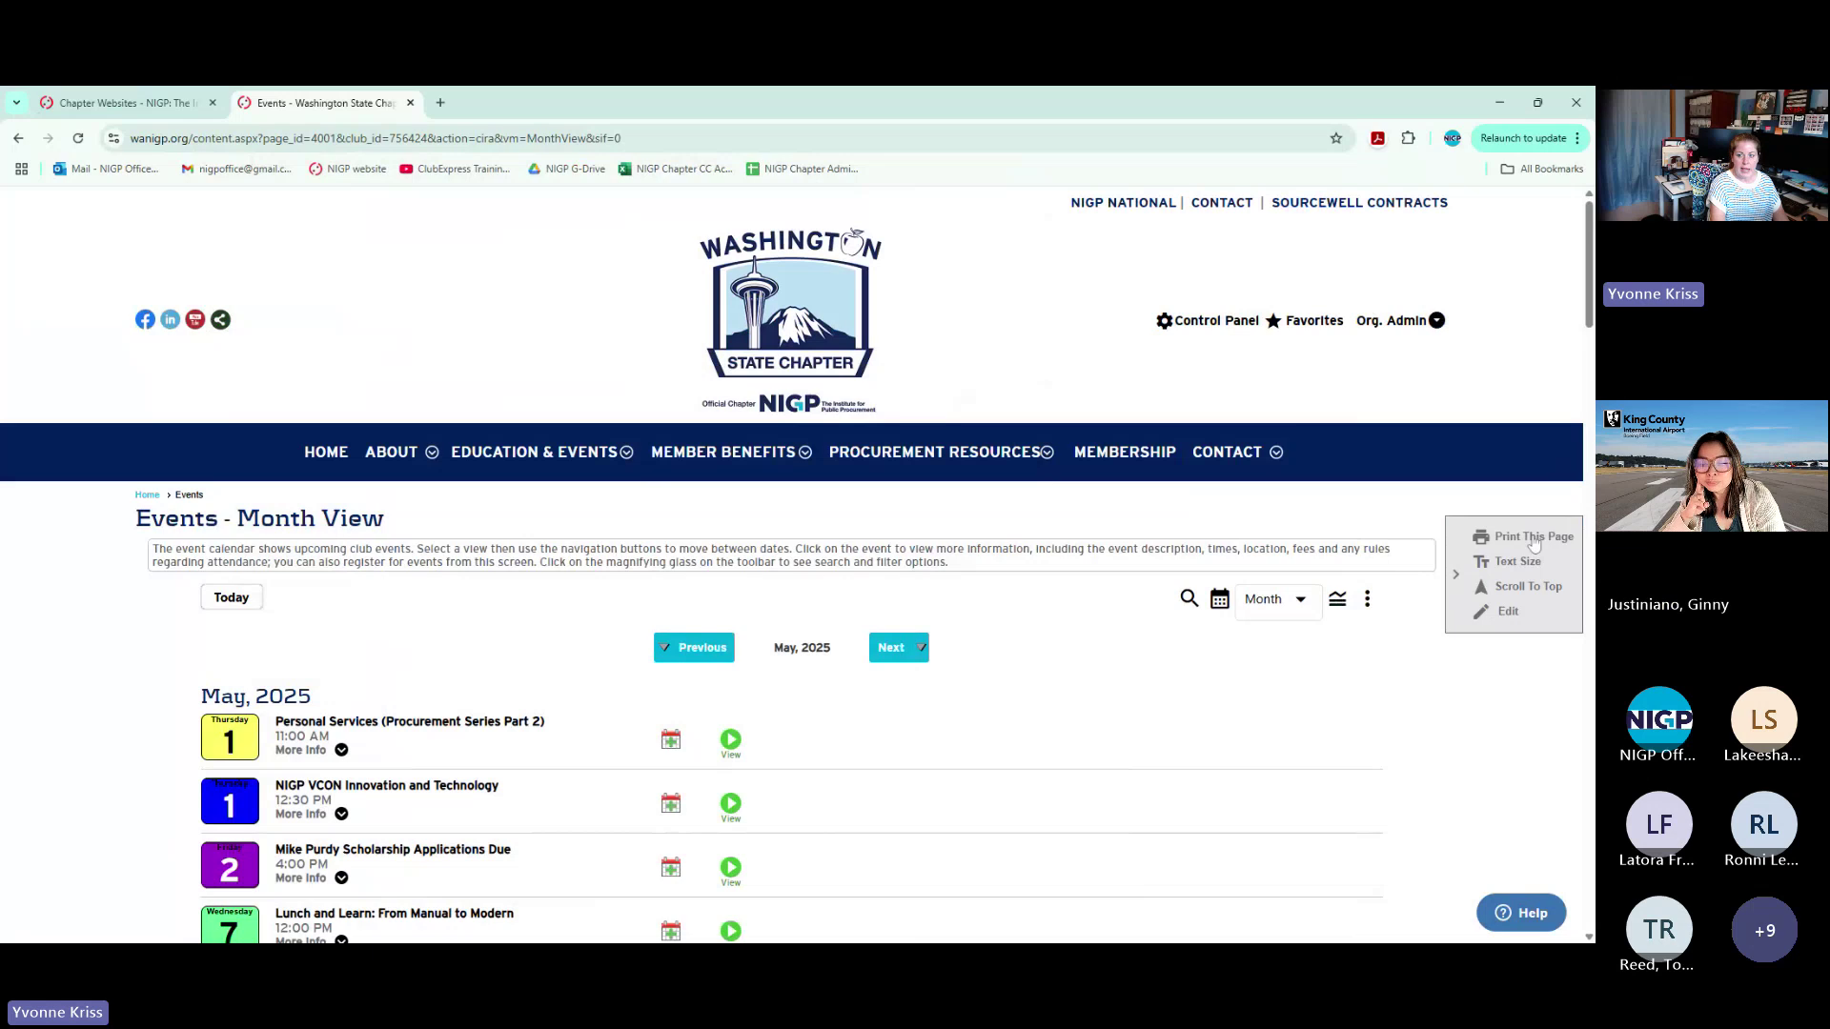
left_click(1532, 538)
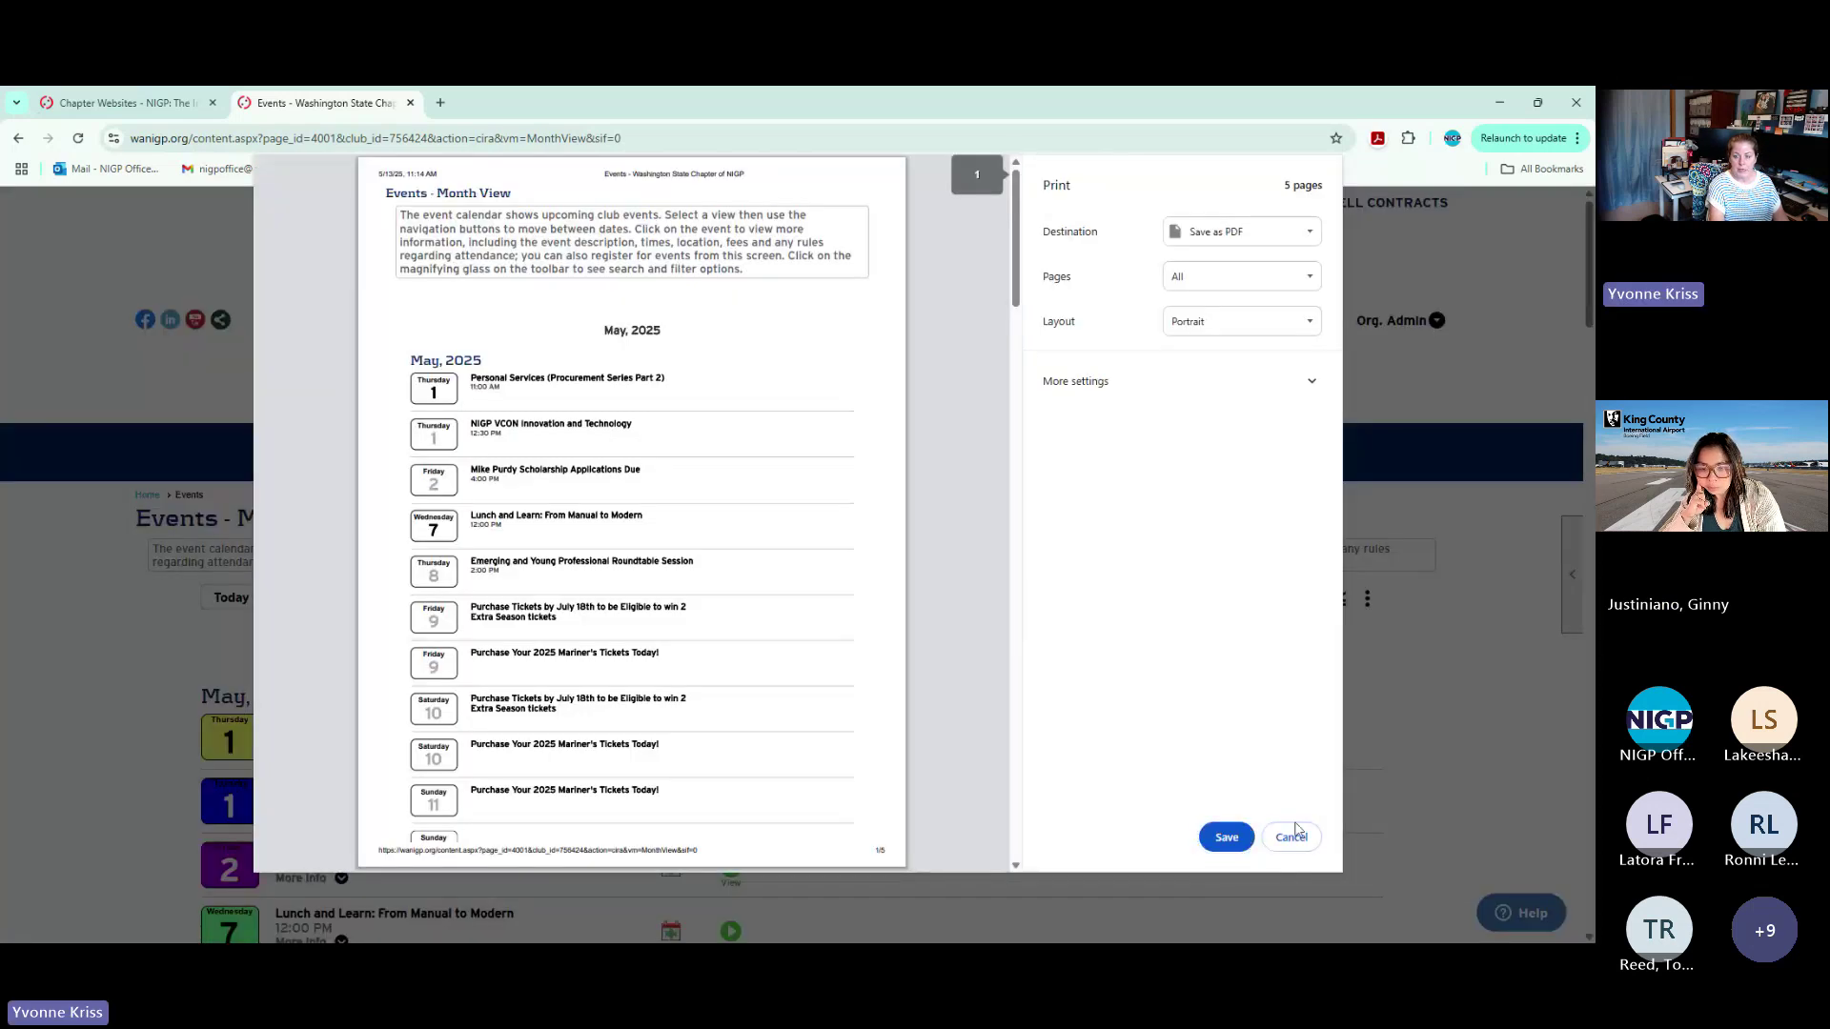
left_click(1290, 837)
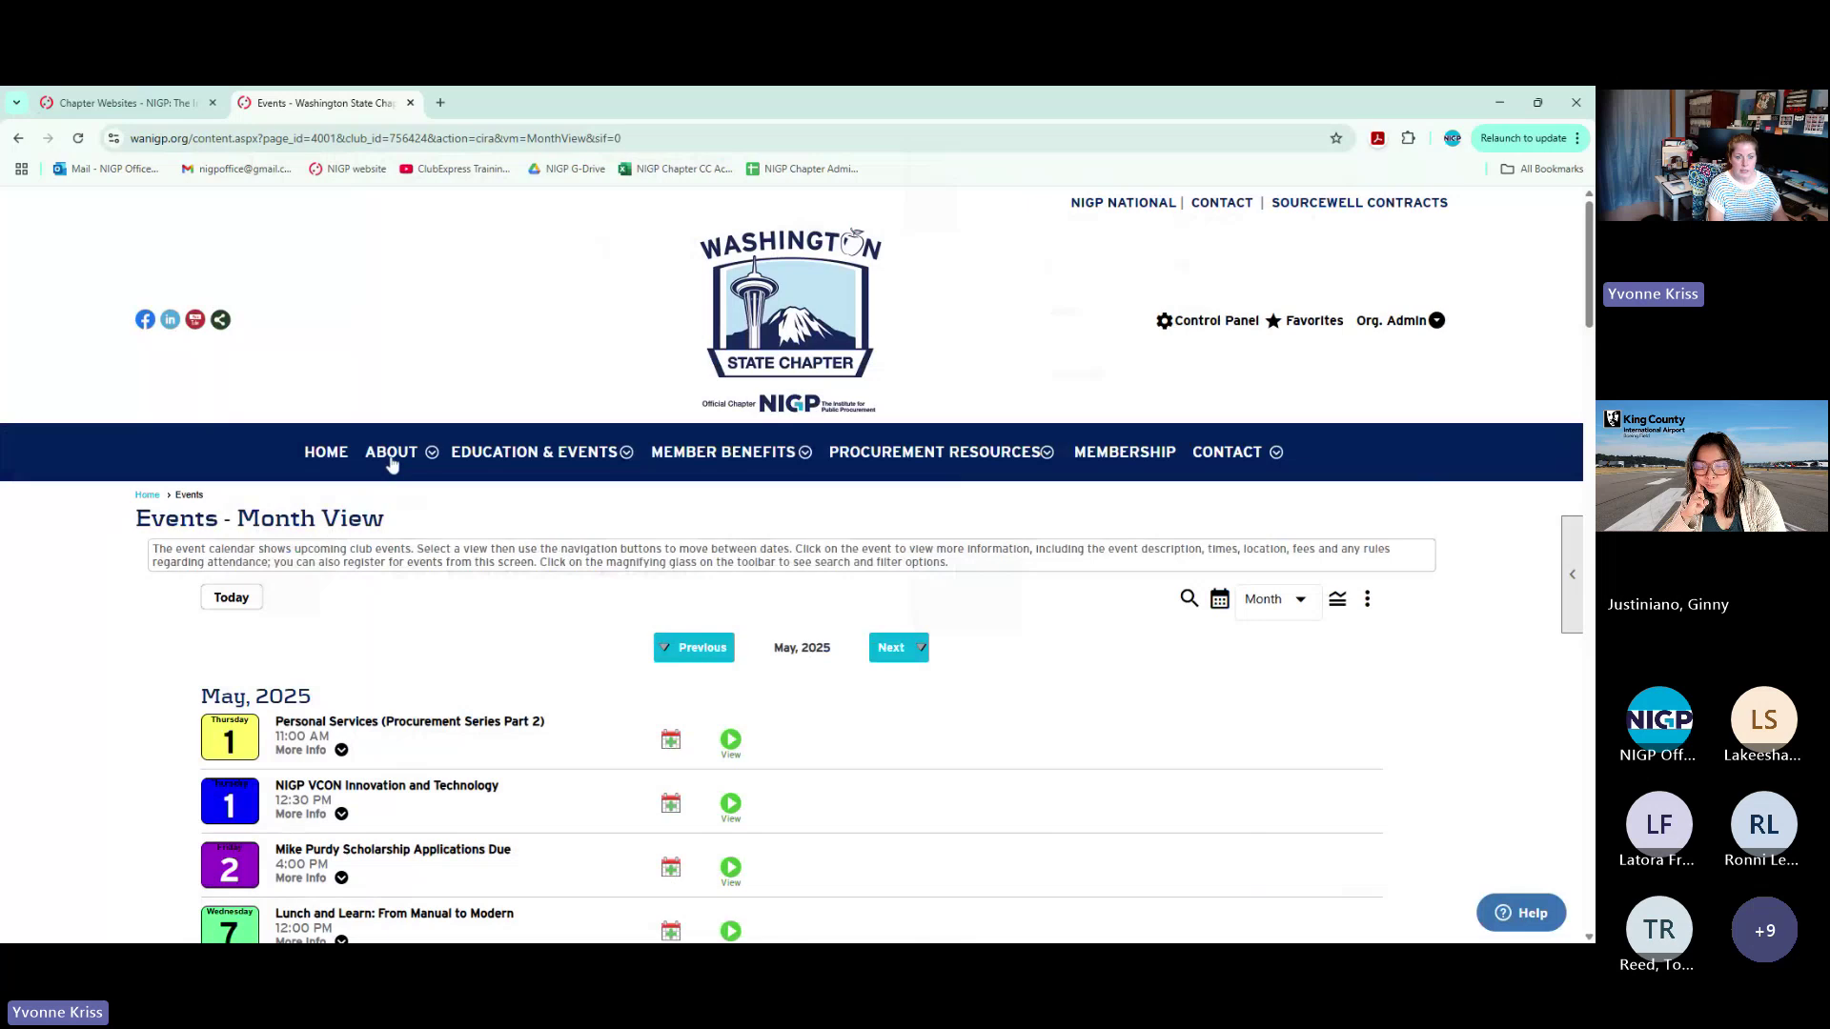
Reopen the Event Calendar from Education & Events, returning to it via the chapter home page
mouse_move(520, 456)
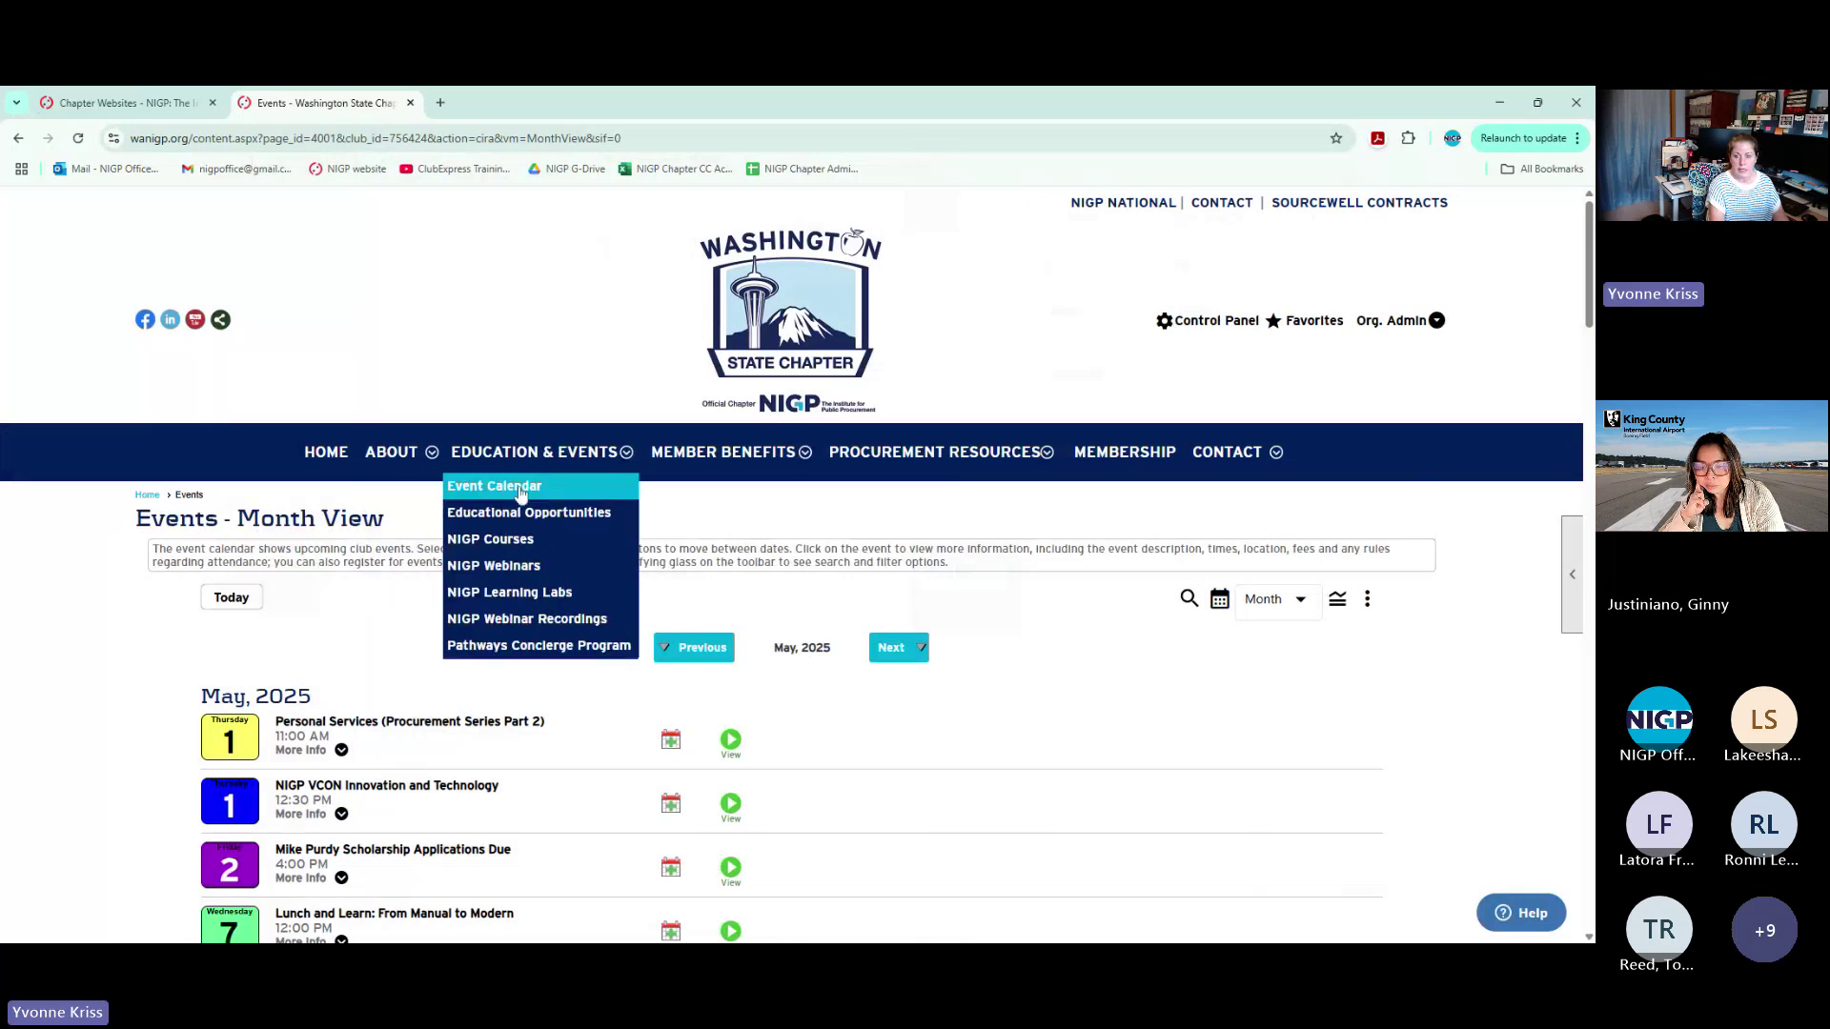
left_click(520, 488)
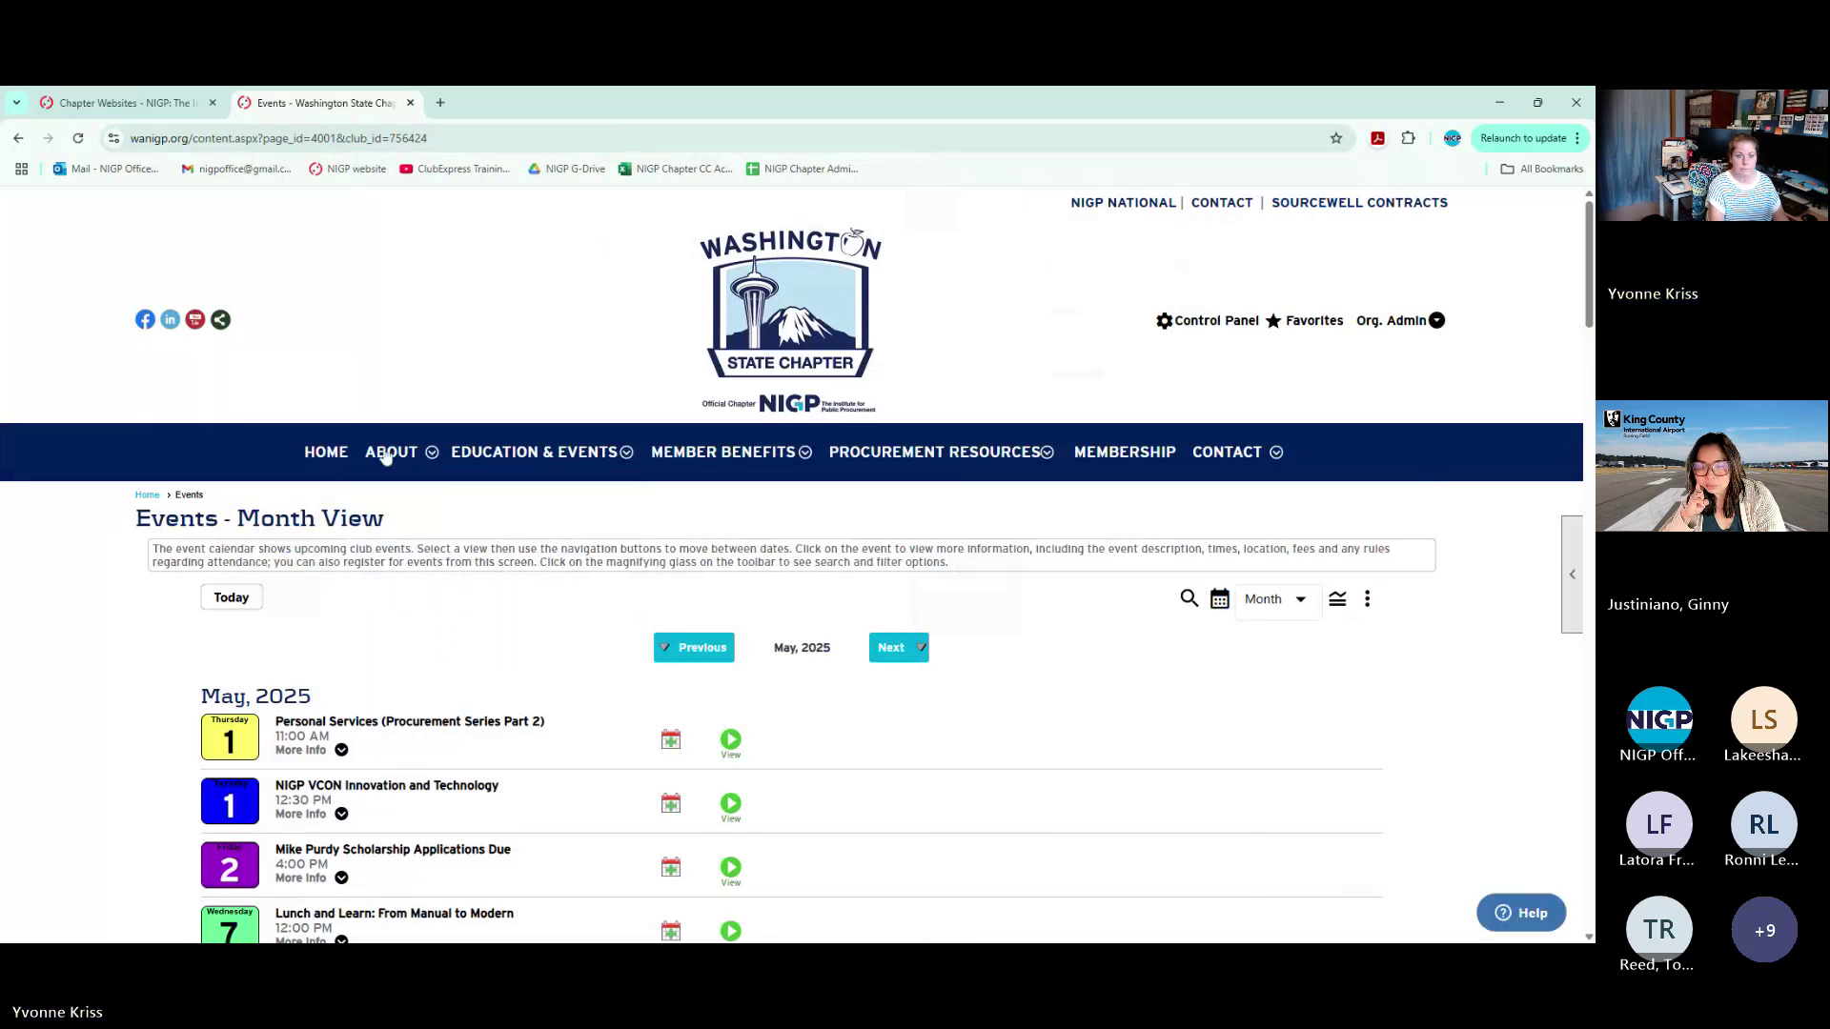
left_click(326, 451)
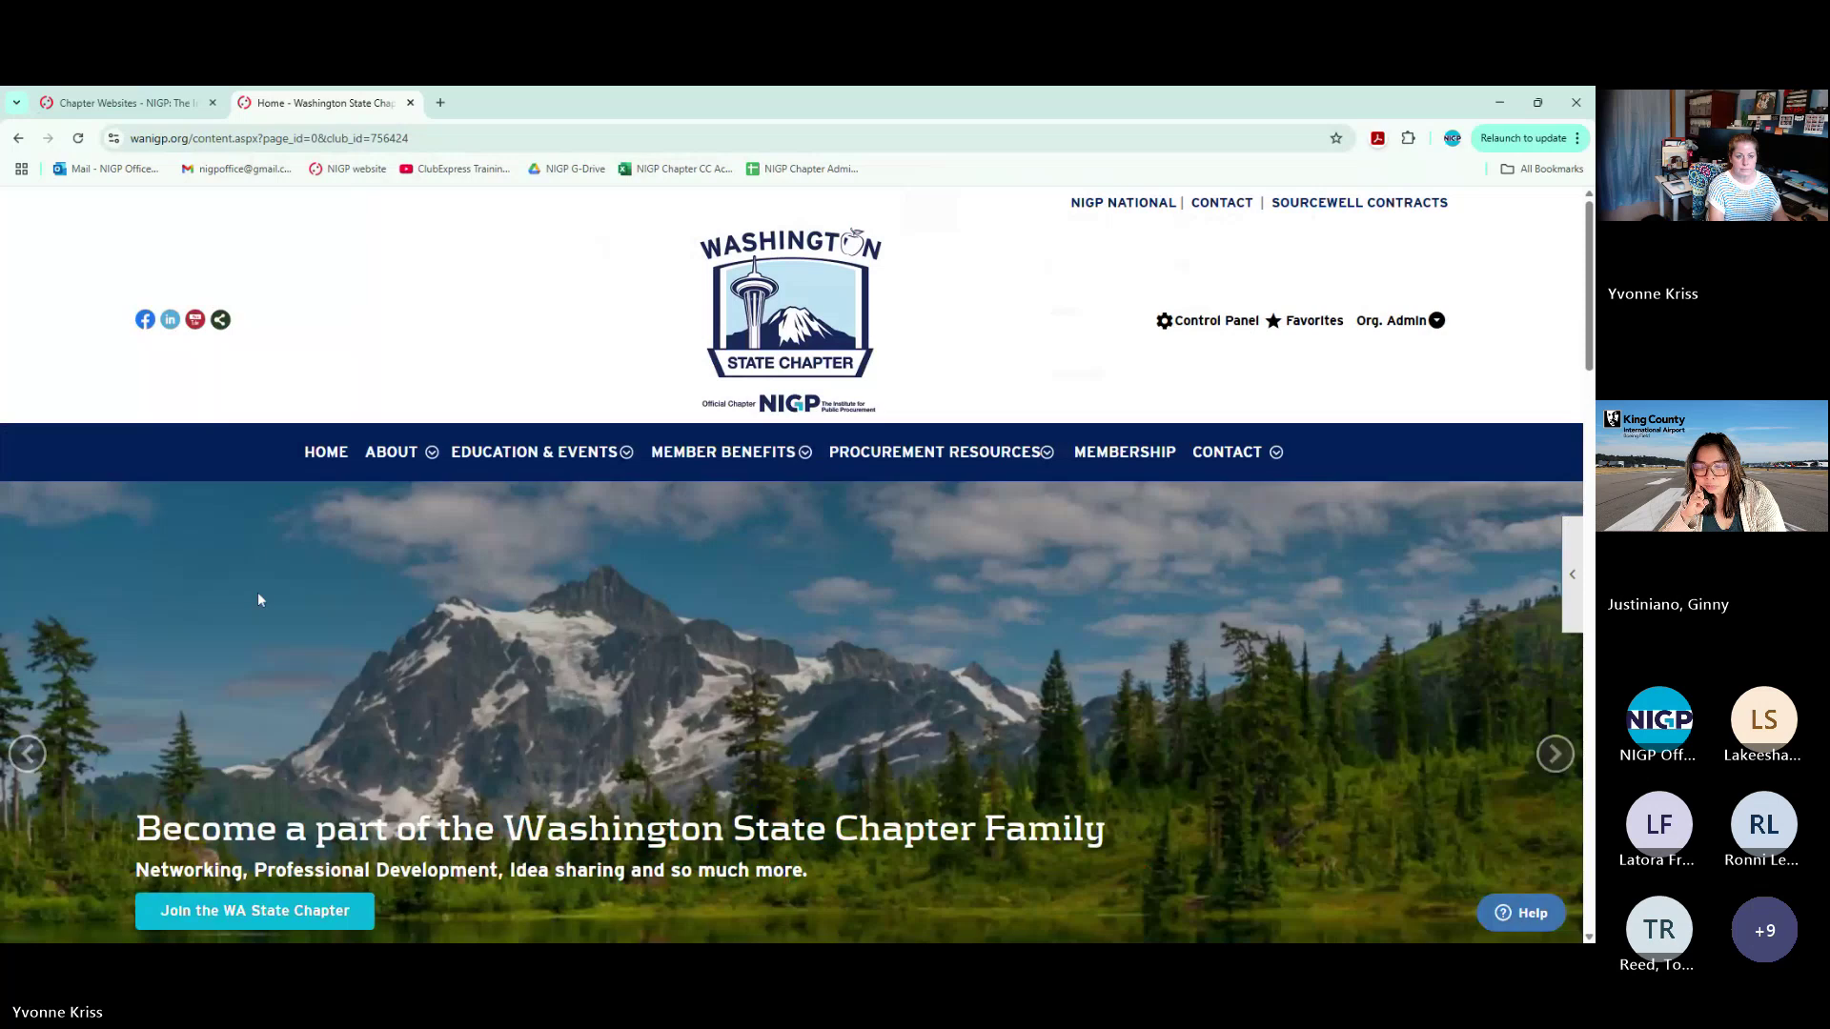
scroll(259, 600, "down", 7)
left_click(261, 563)
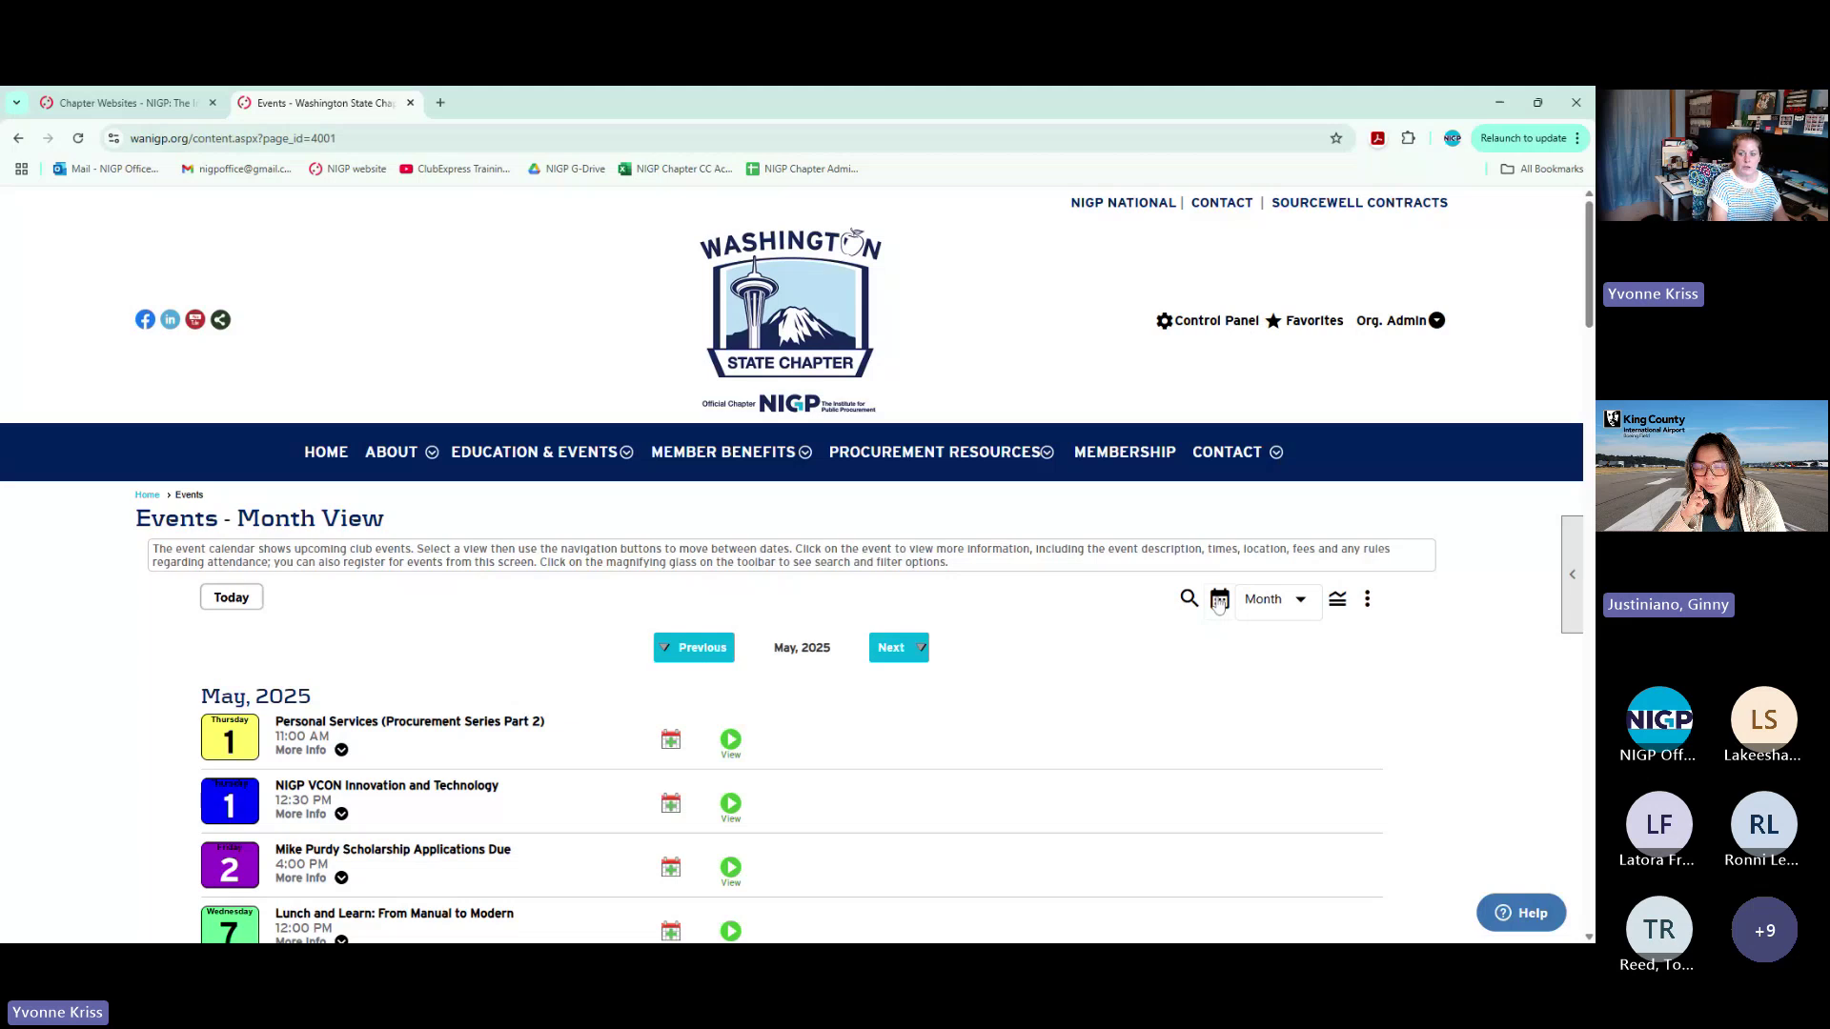
Switch the events calendar to grid view and cancel Print This Page
left_click(1219, 601)
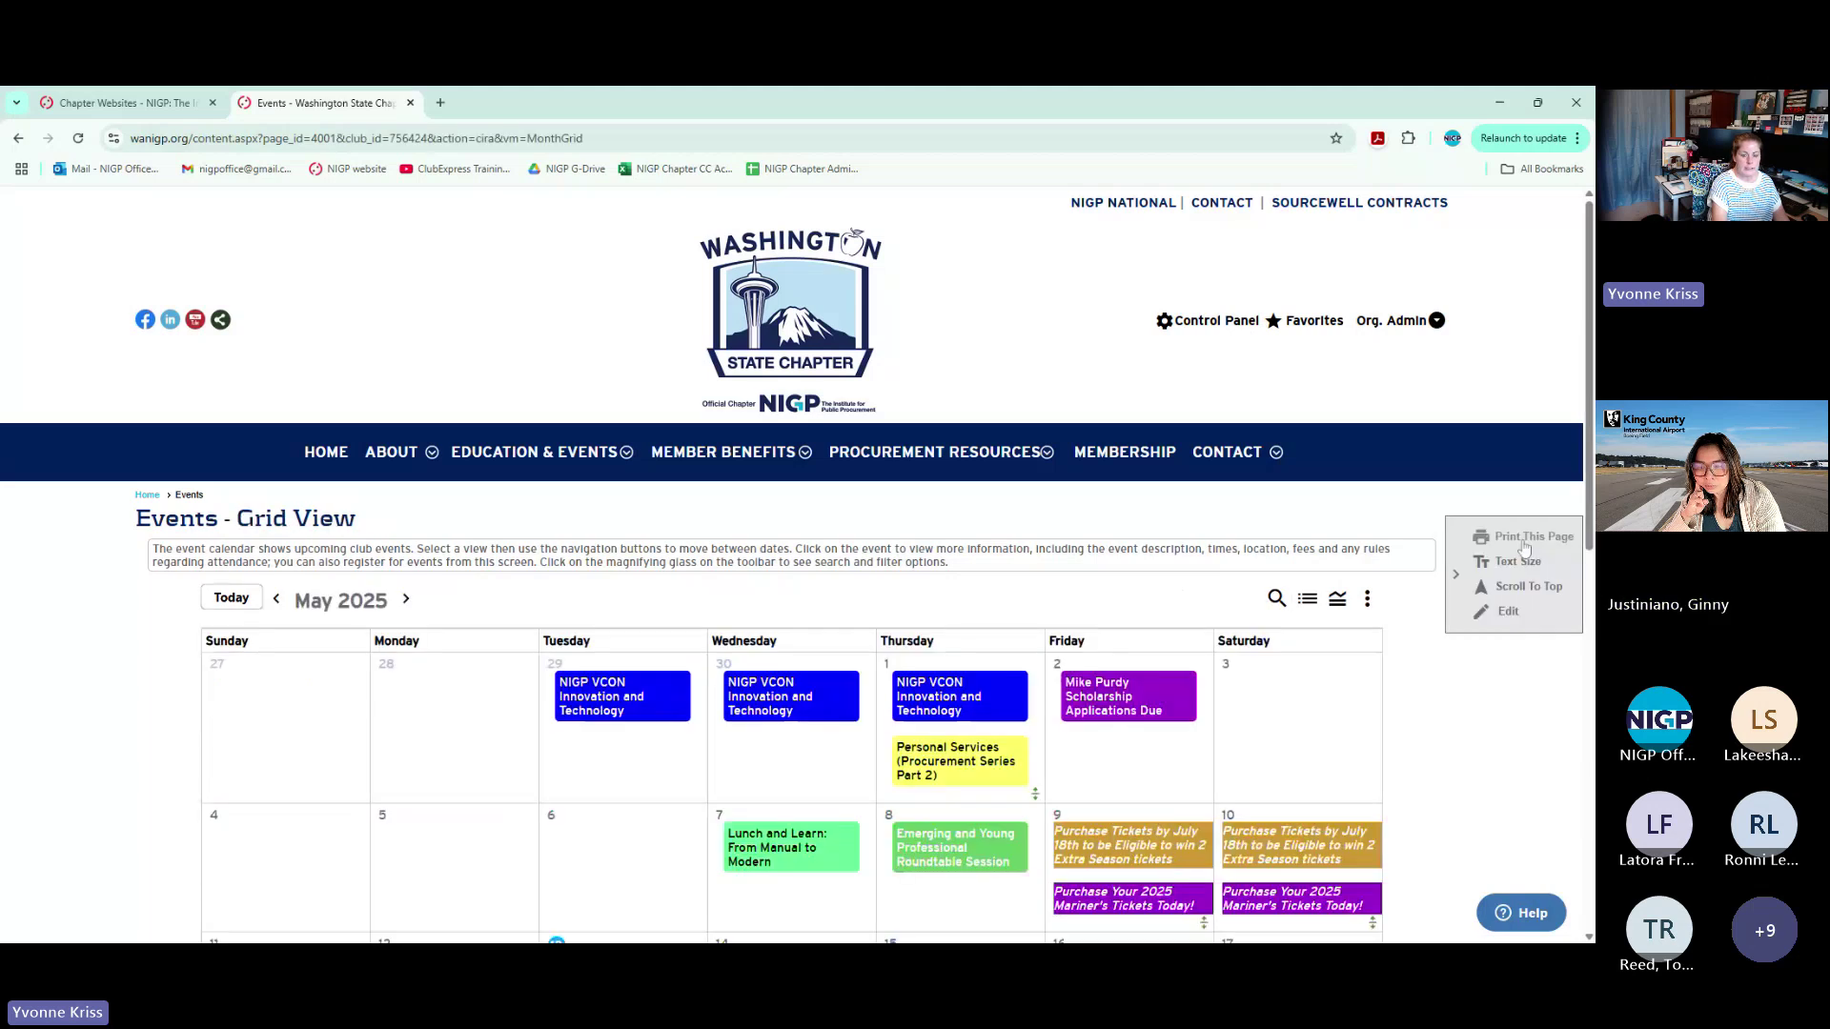
left_click(1523, 540)
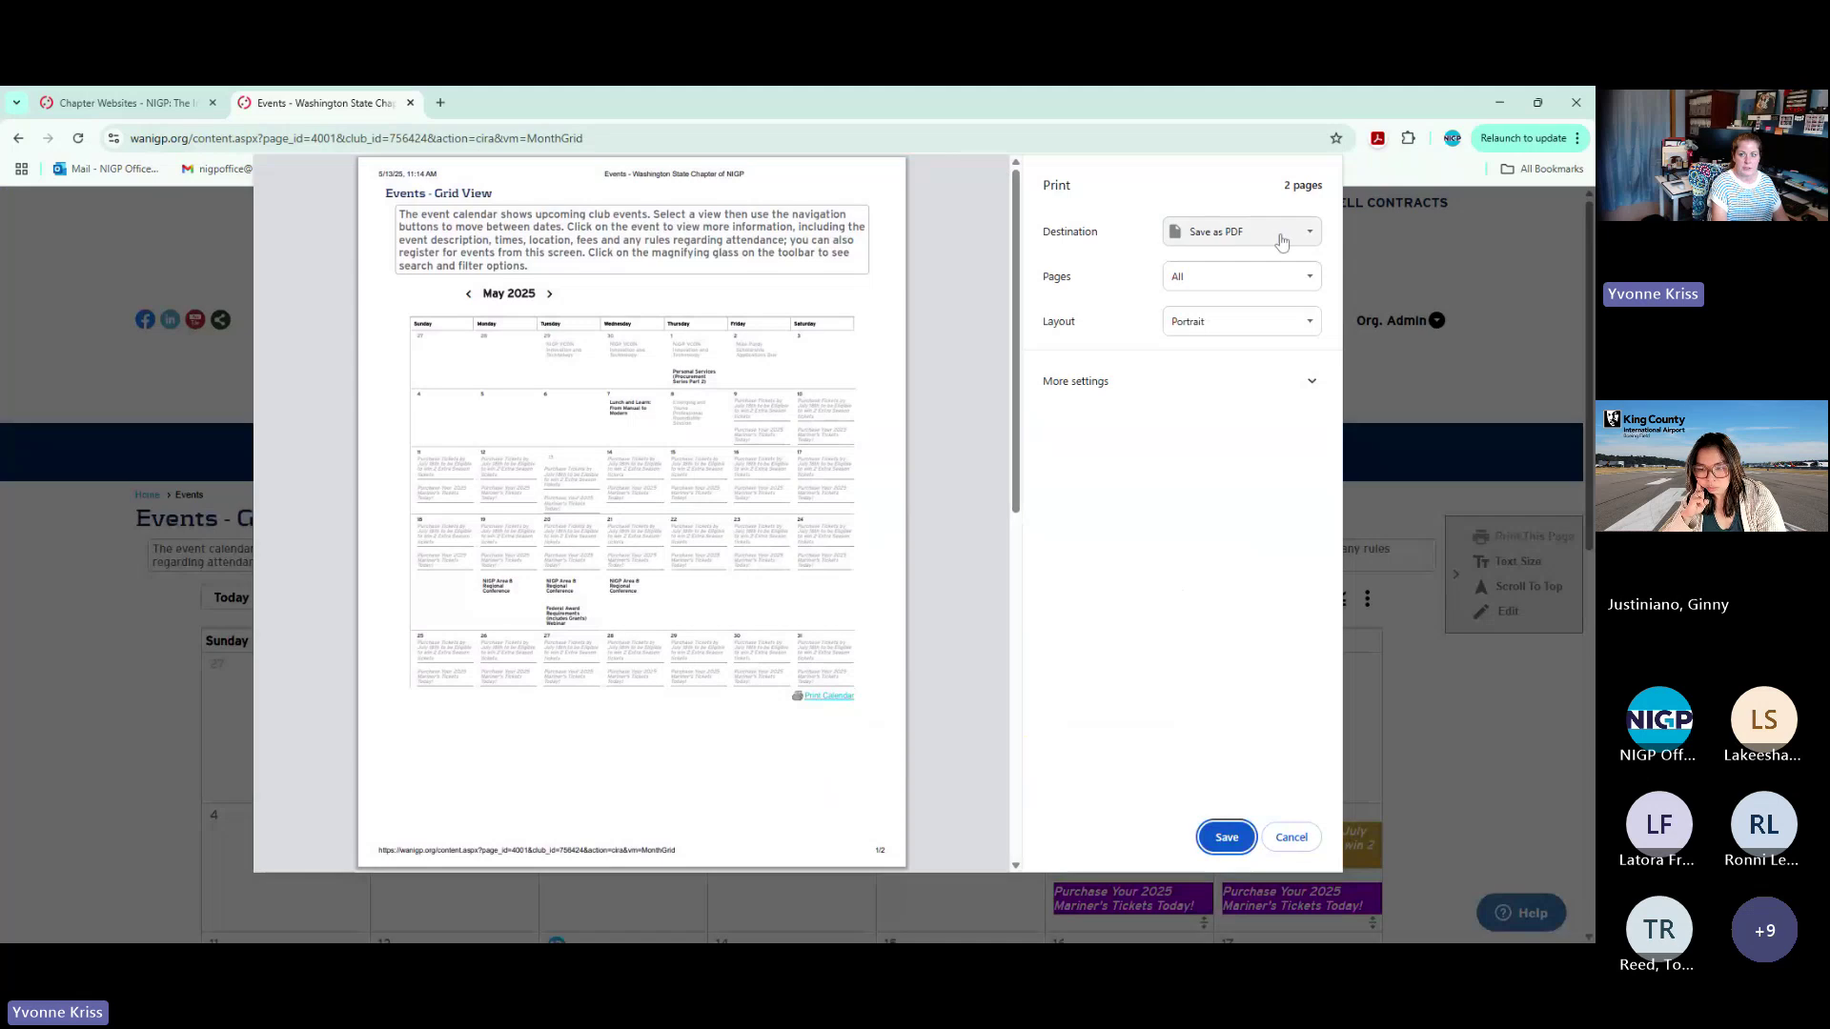
left_click(1307, 840)
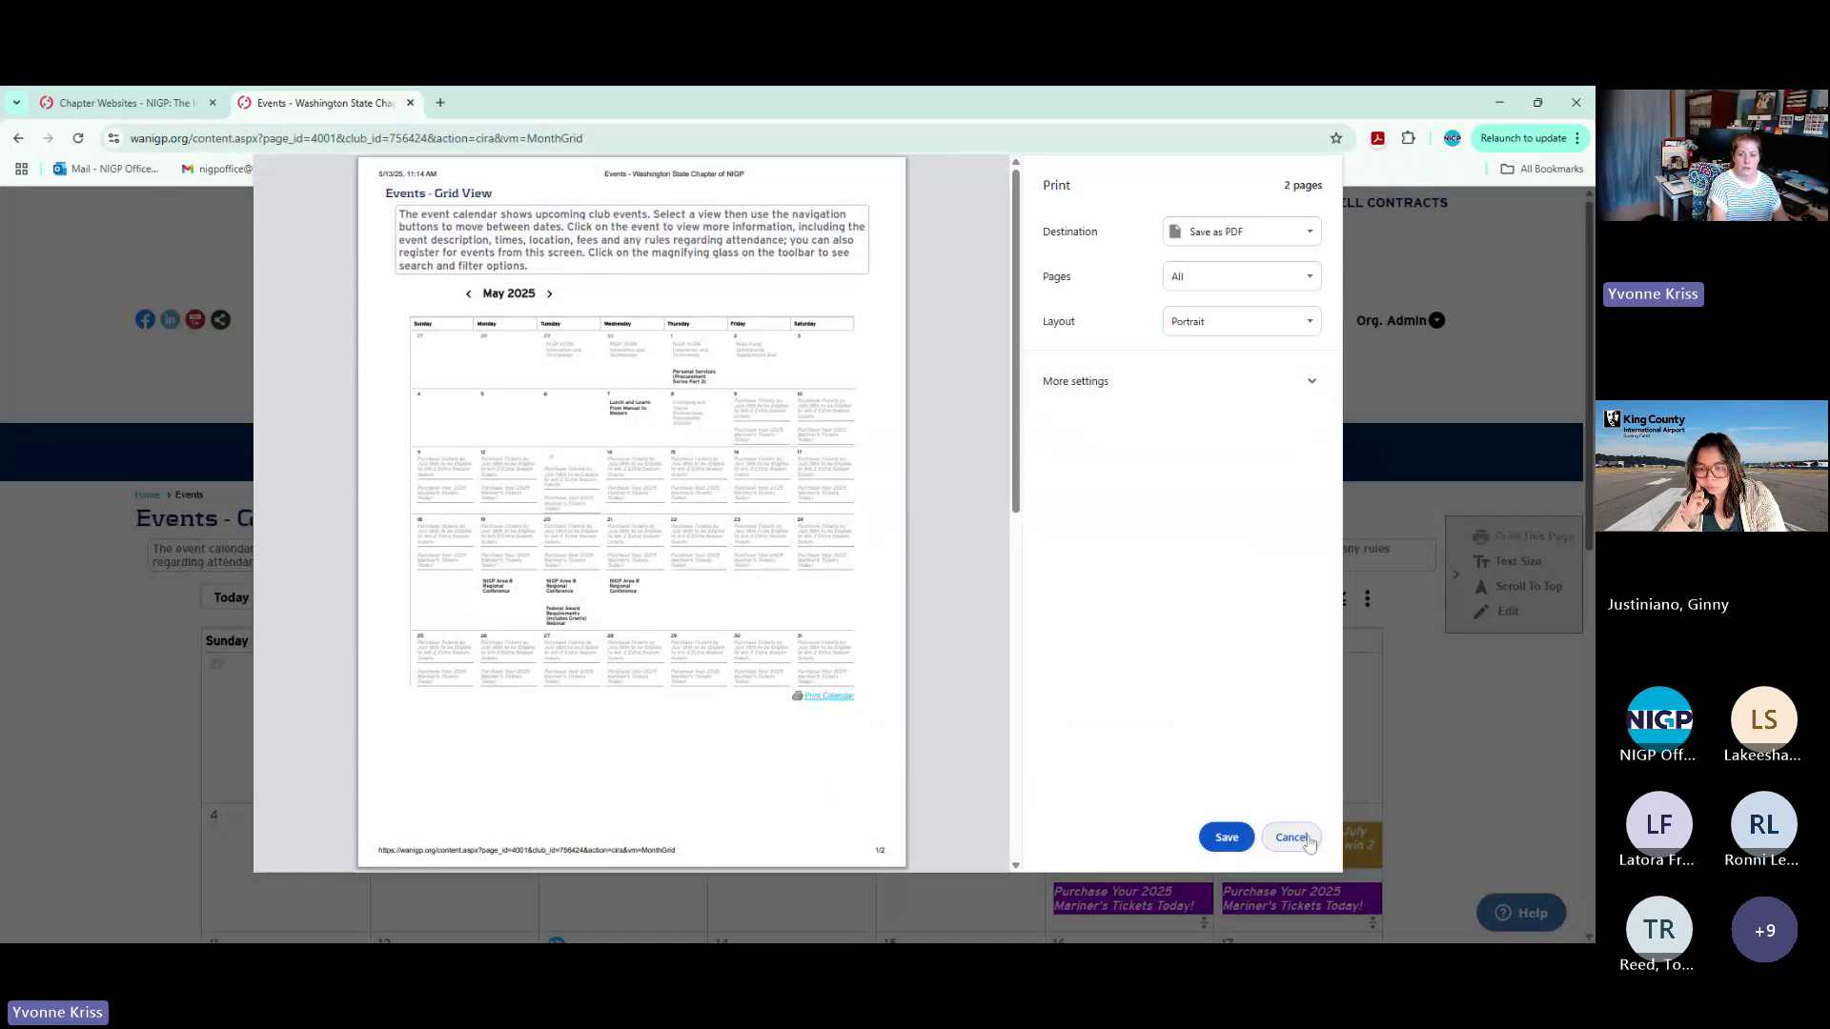
Cancel printing the printable month calendar and close its popup
scroll(963, 680, "down", 15)
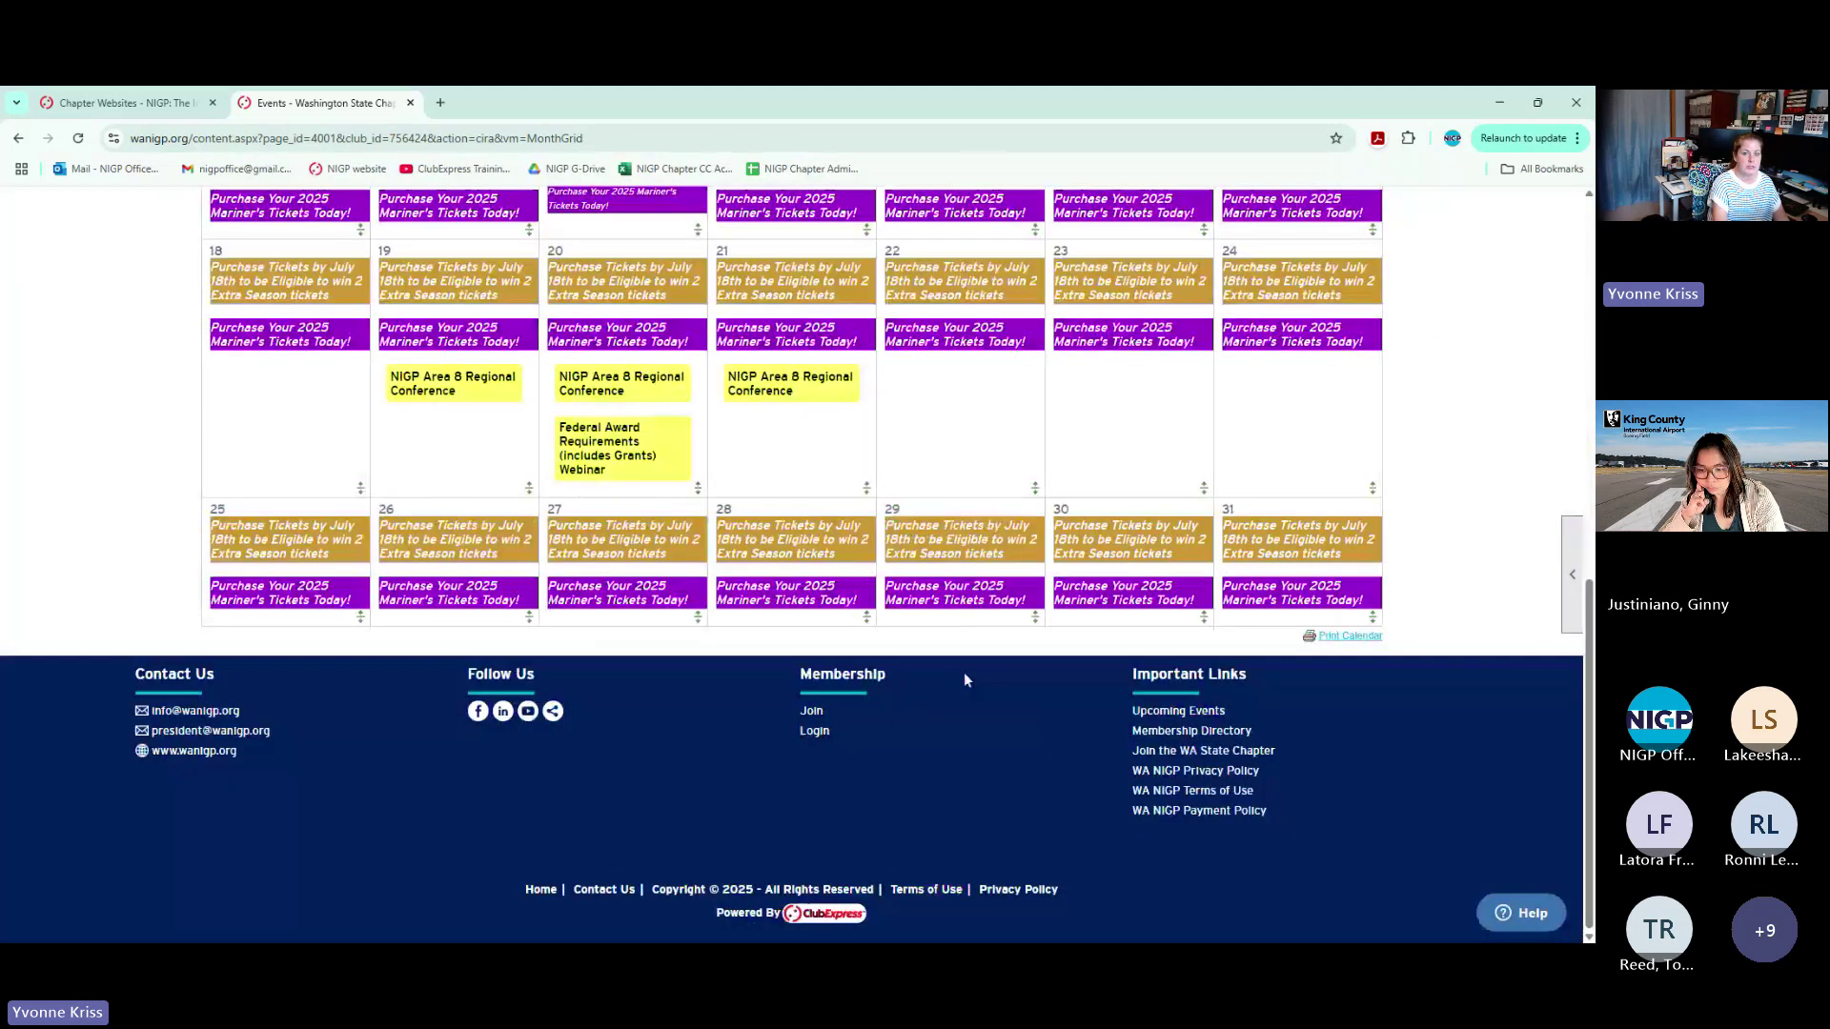
key("ctrl+p")
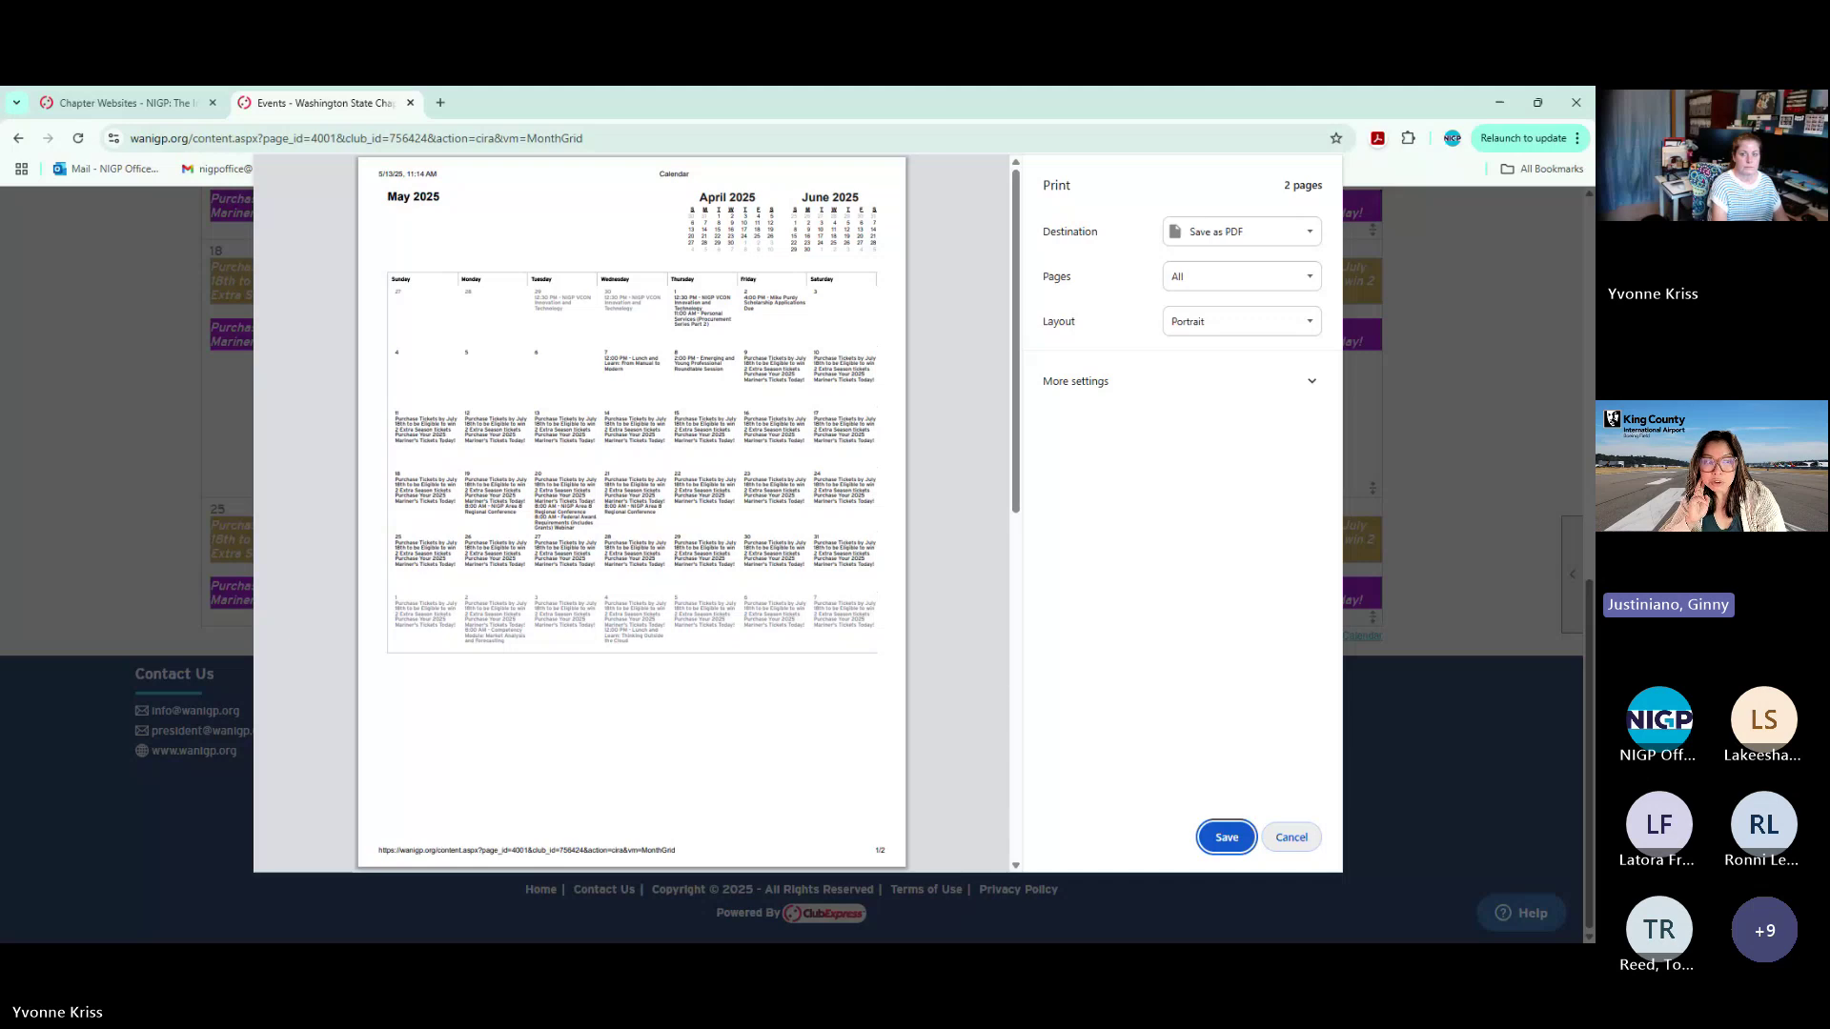
left_click(1292, 837)
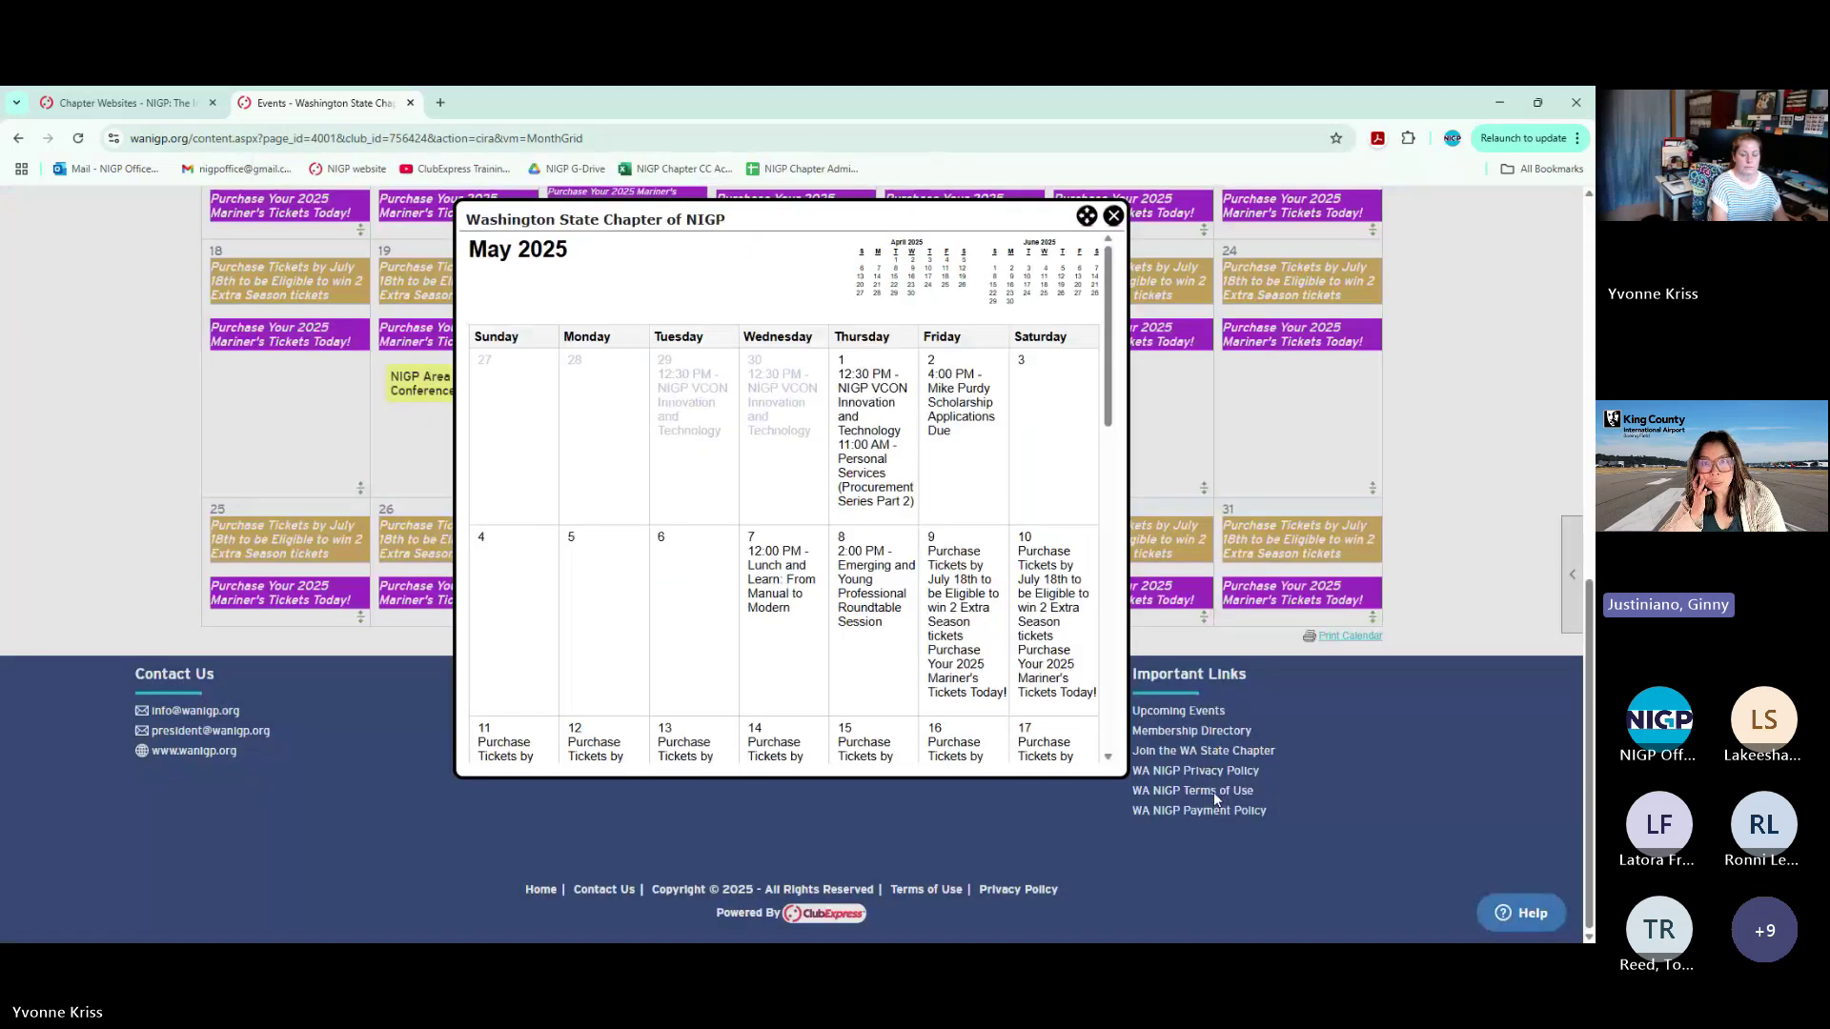
left_click(1338, 360)
scroll(1239, 381, "up", 15)
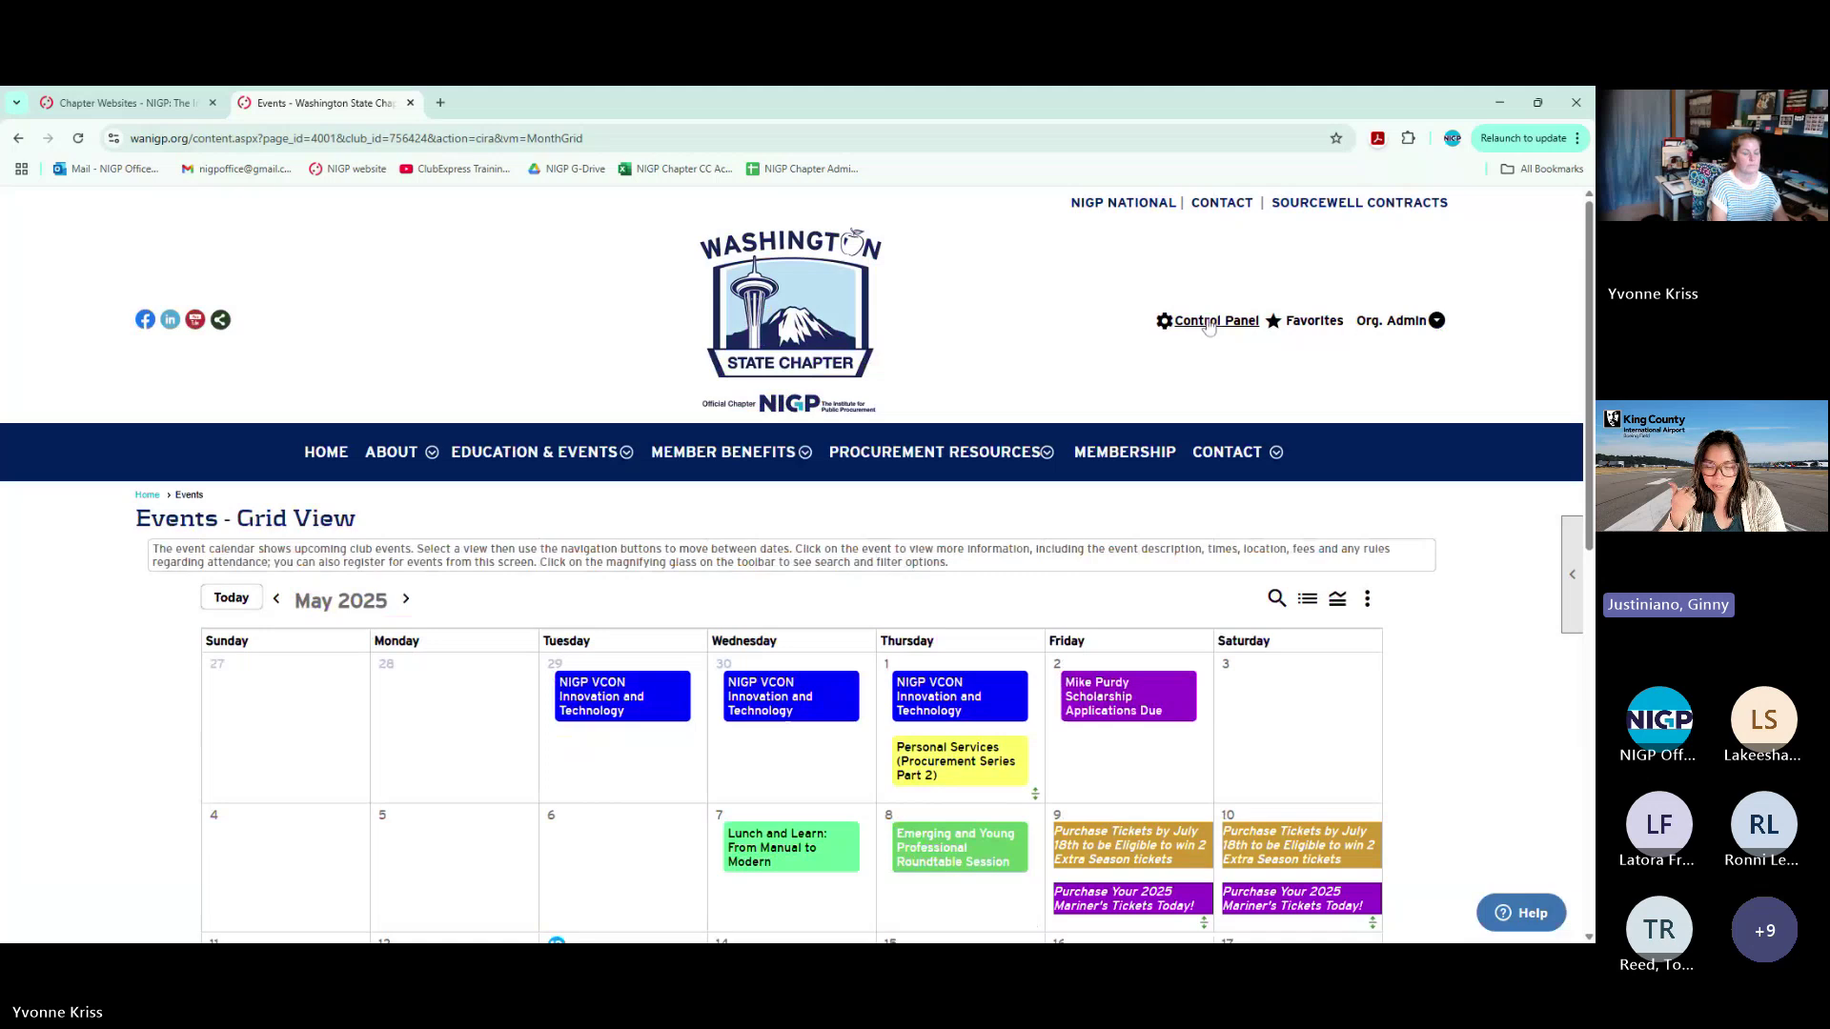
Go to Control Panel > Events Manager > Configure > Email Reminders
left_click(1209, 322)
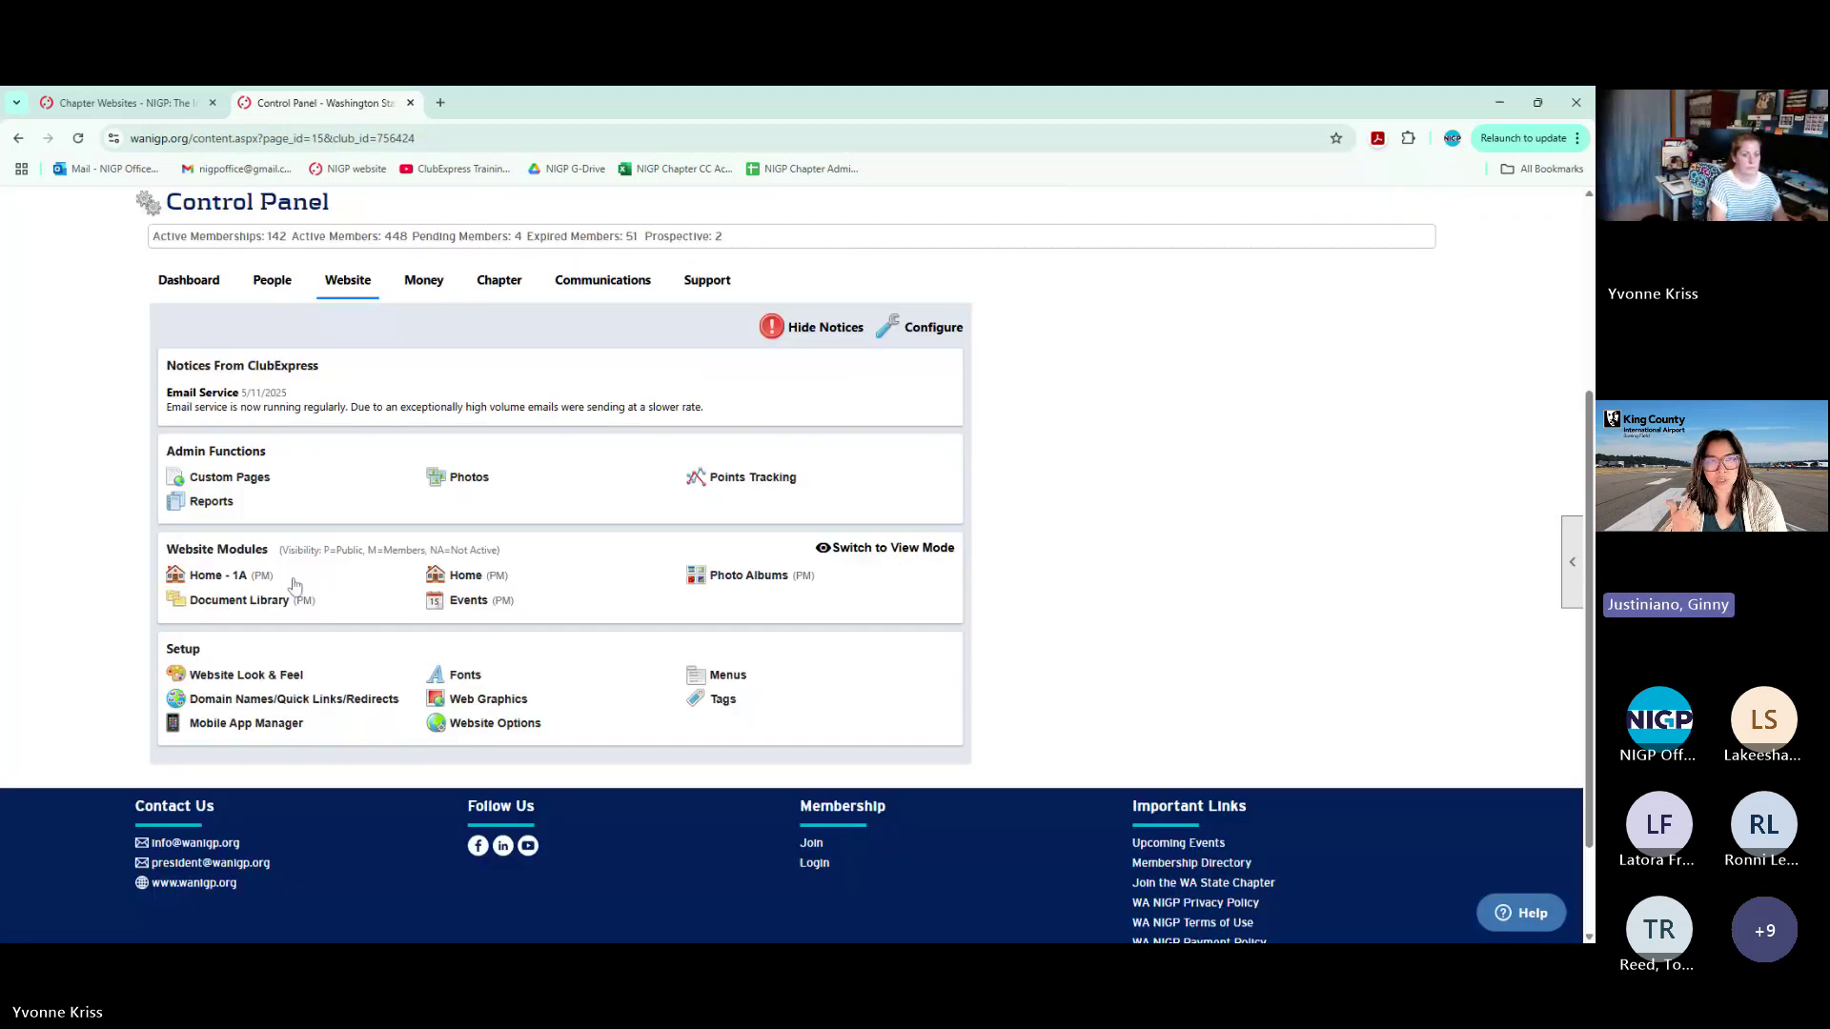
left_click(468, 599)
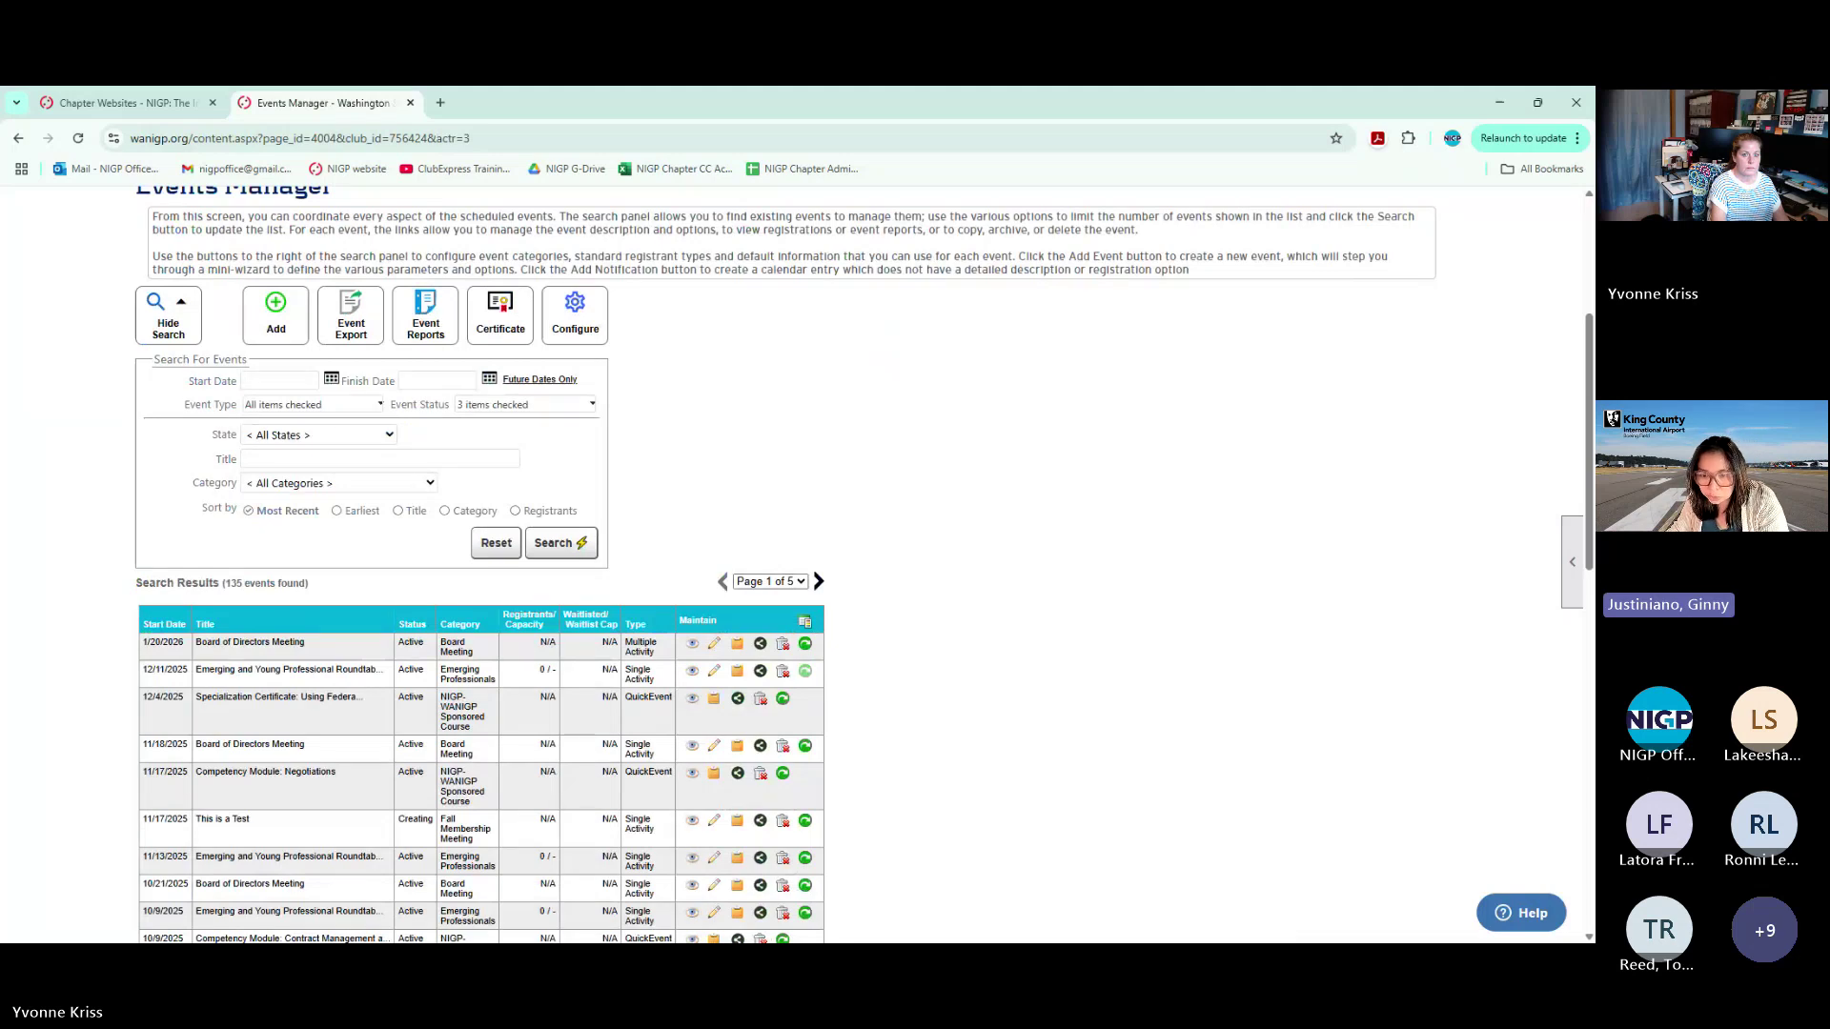
left_click(575, 315)
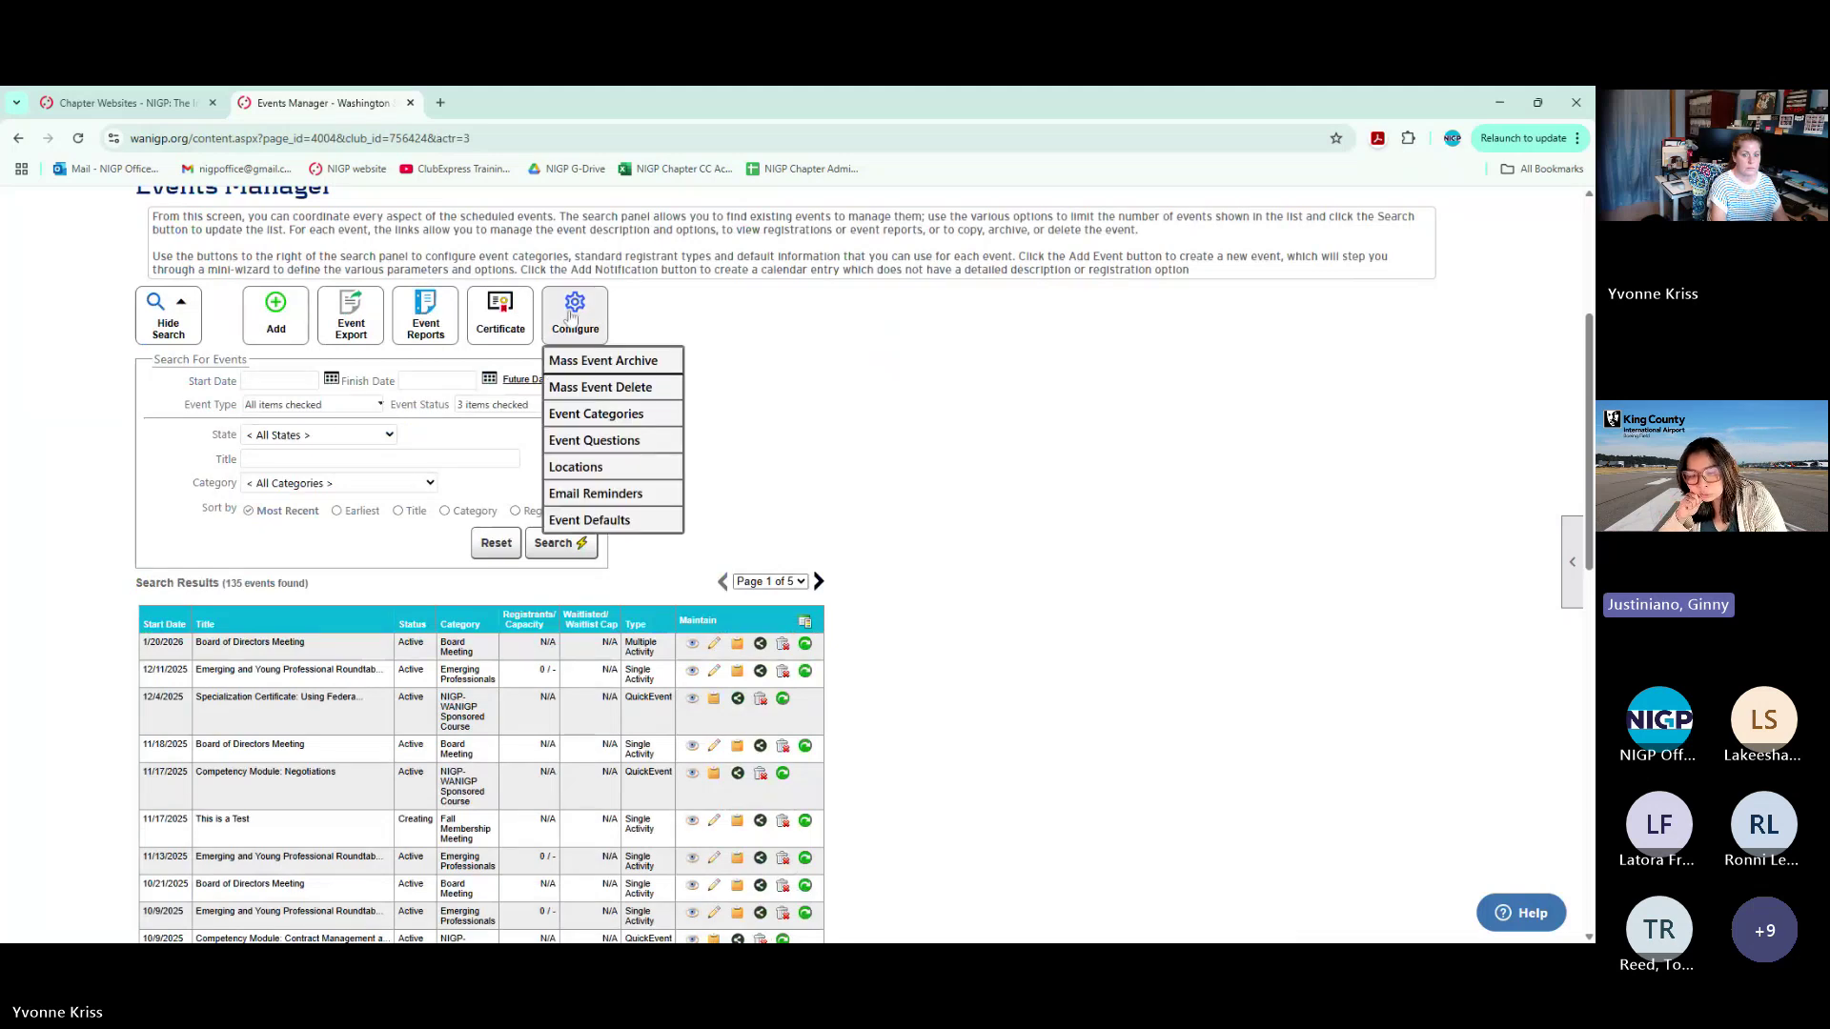
left_click(611, 496)
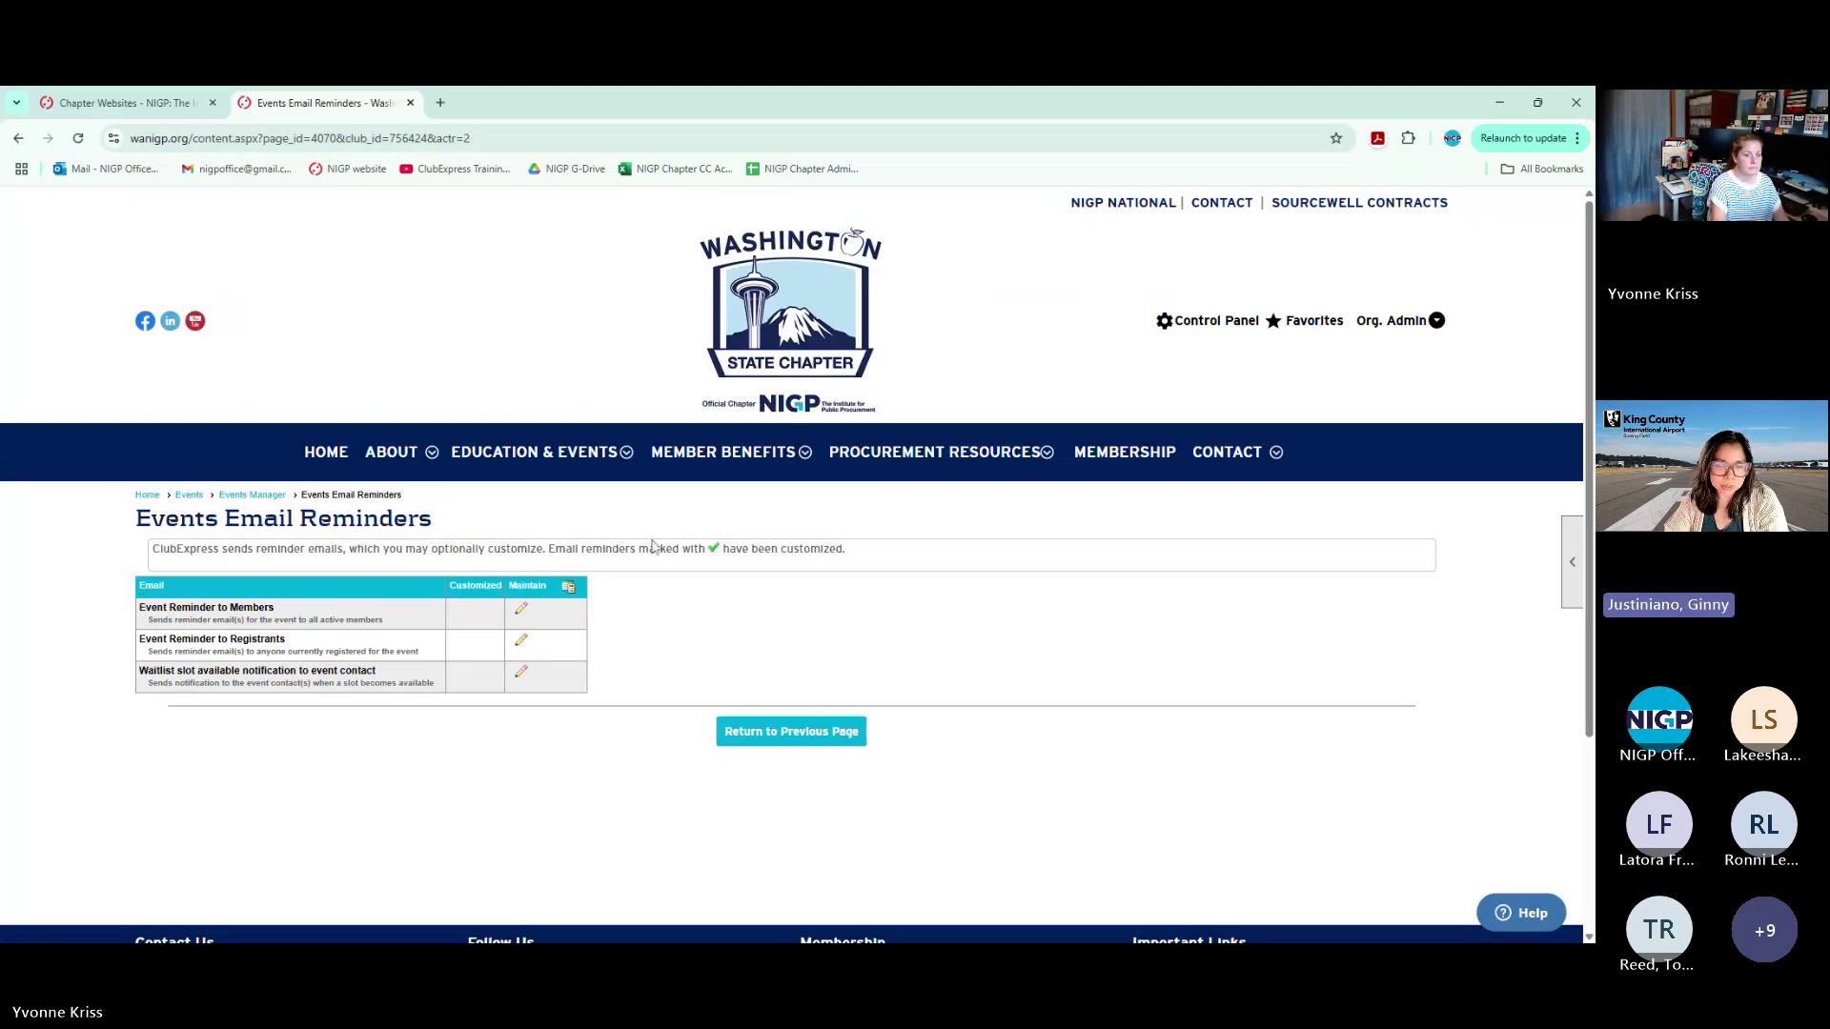
View the default Event Reminder to Registrants template, close it, and start a new browser tab
left_click(522, 645)
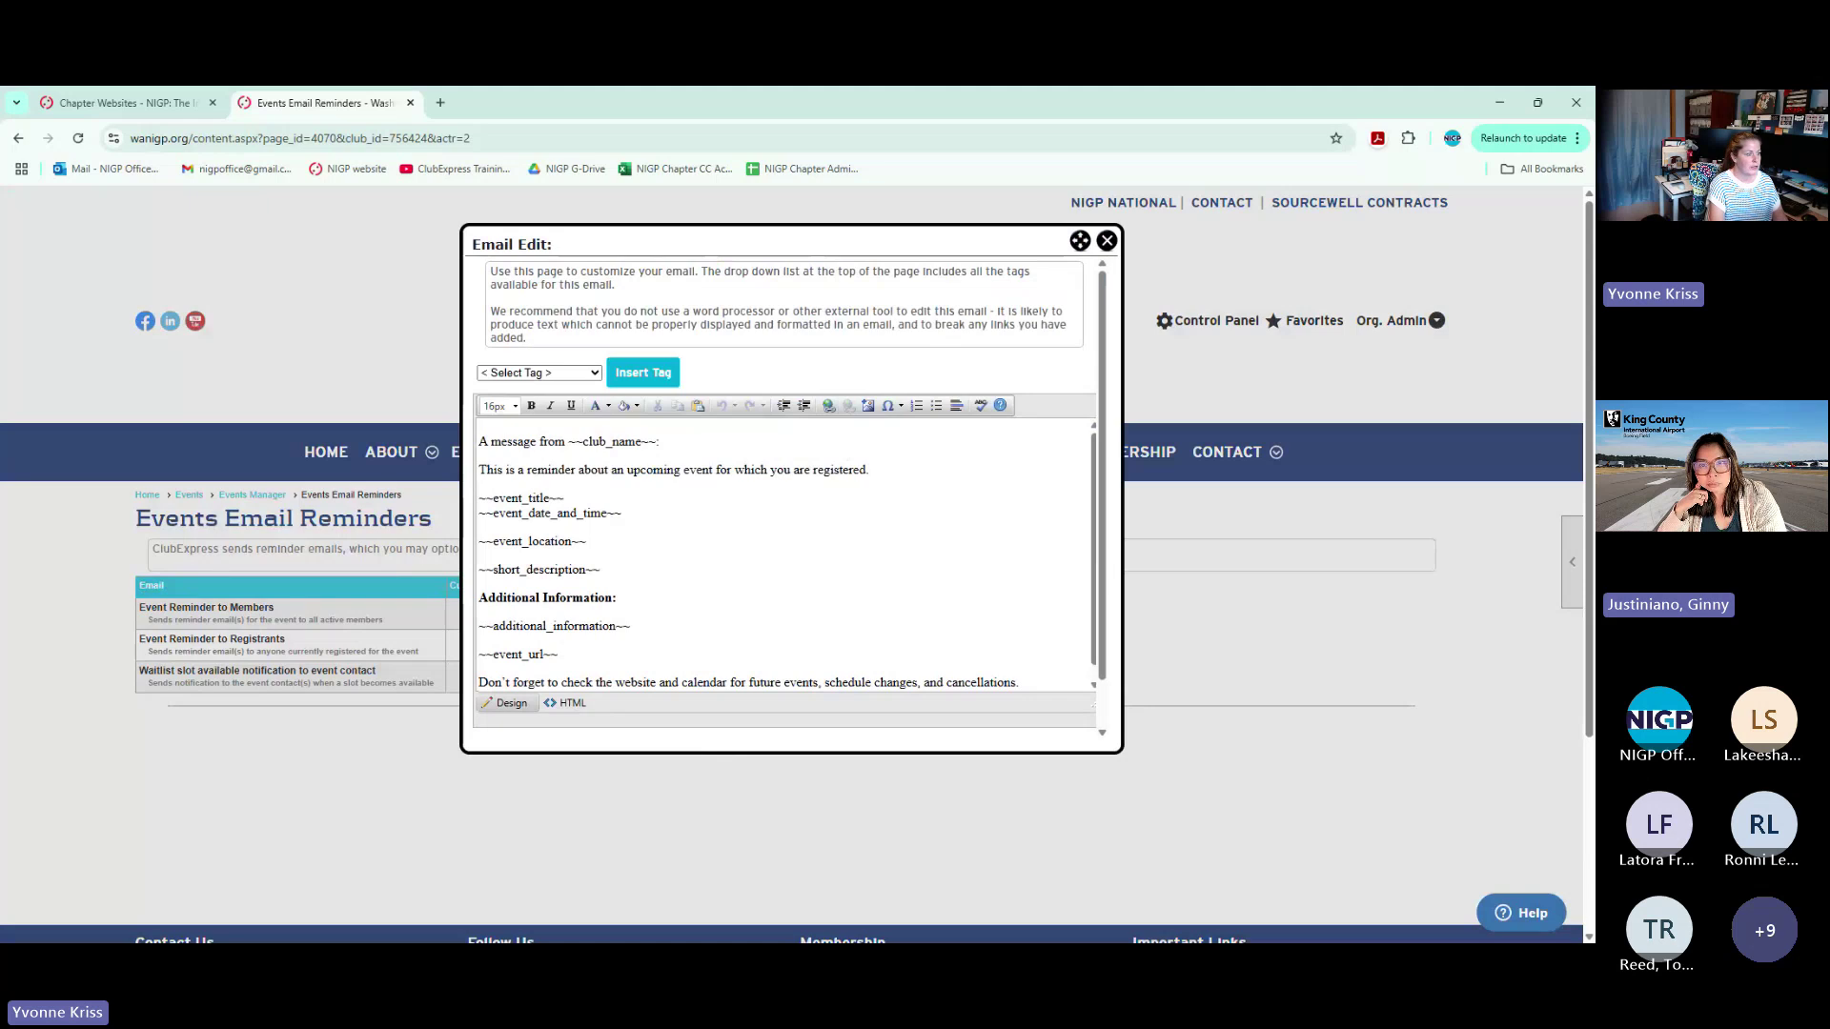
left_click(1106, 240)
left_click(439, 103)
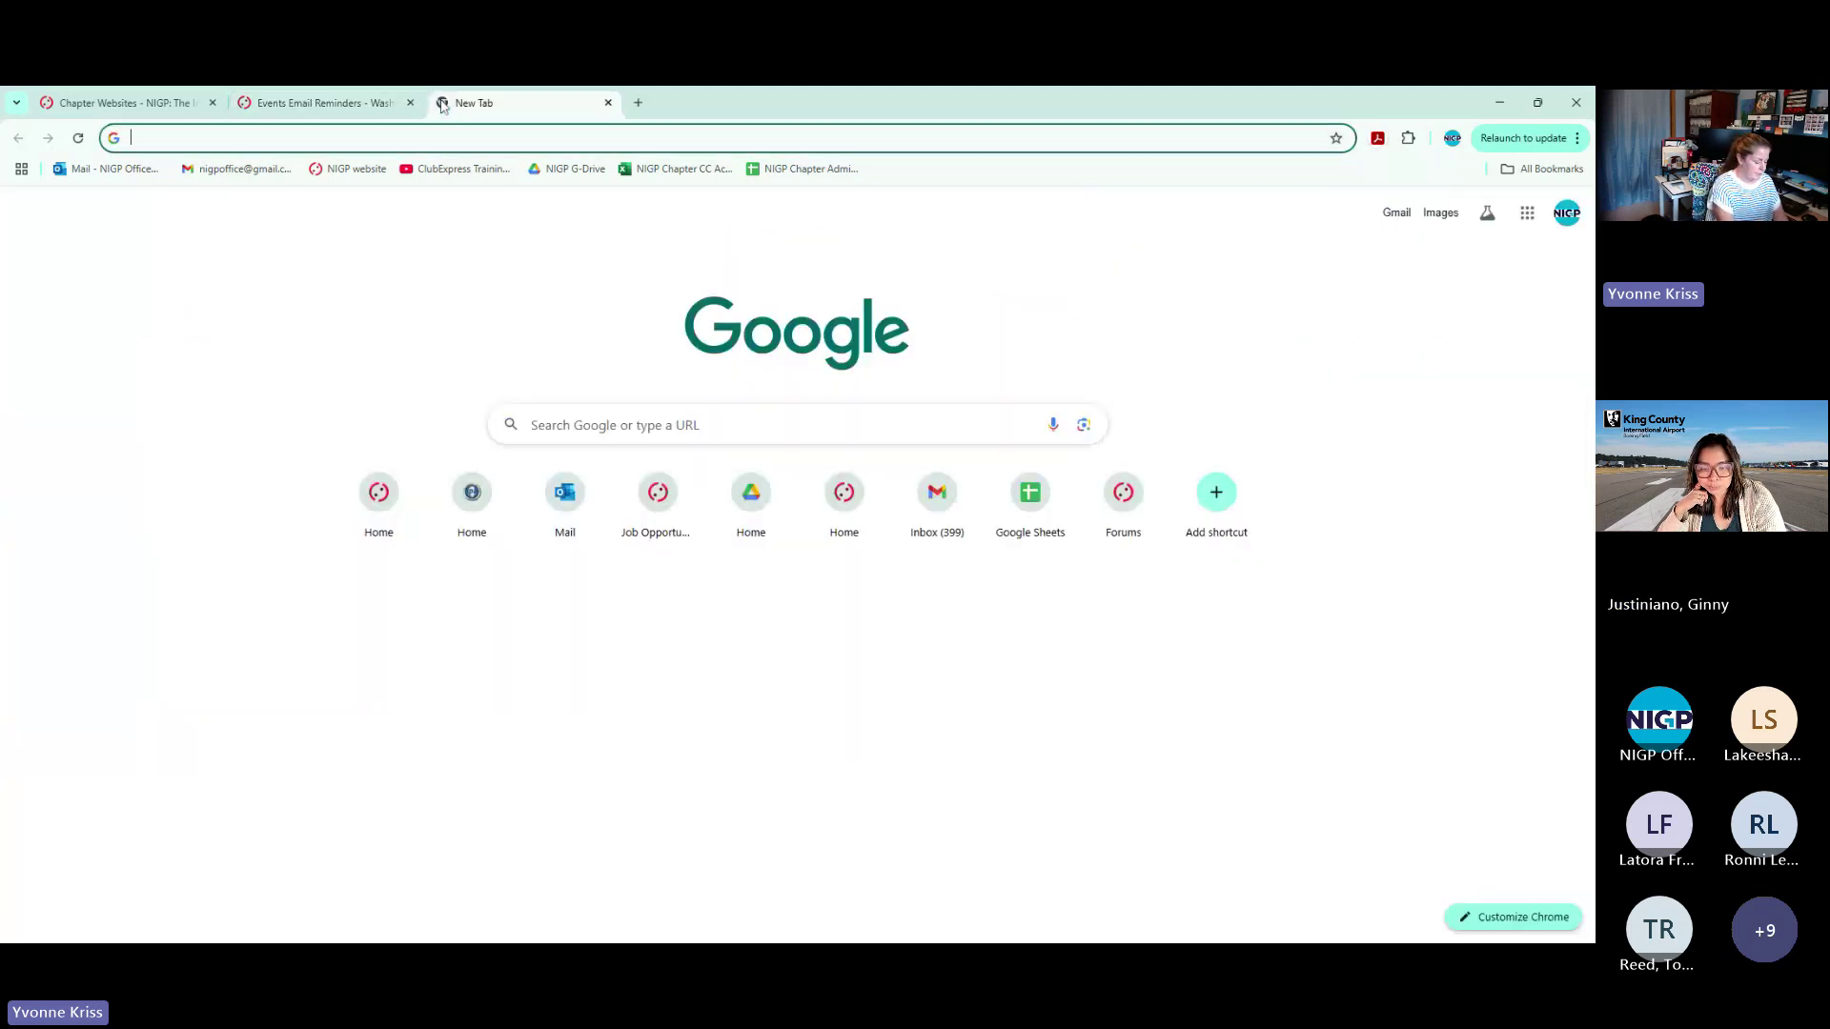
Load icfiowa.org and go to its member login page
type("icf")
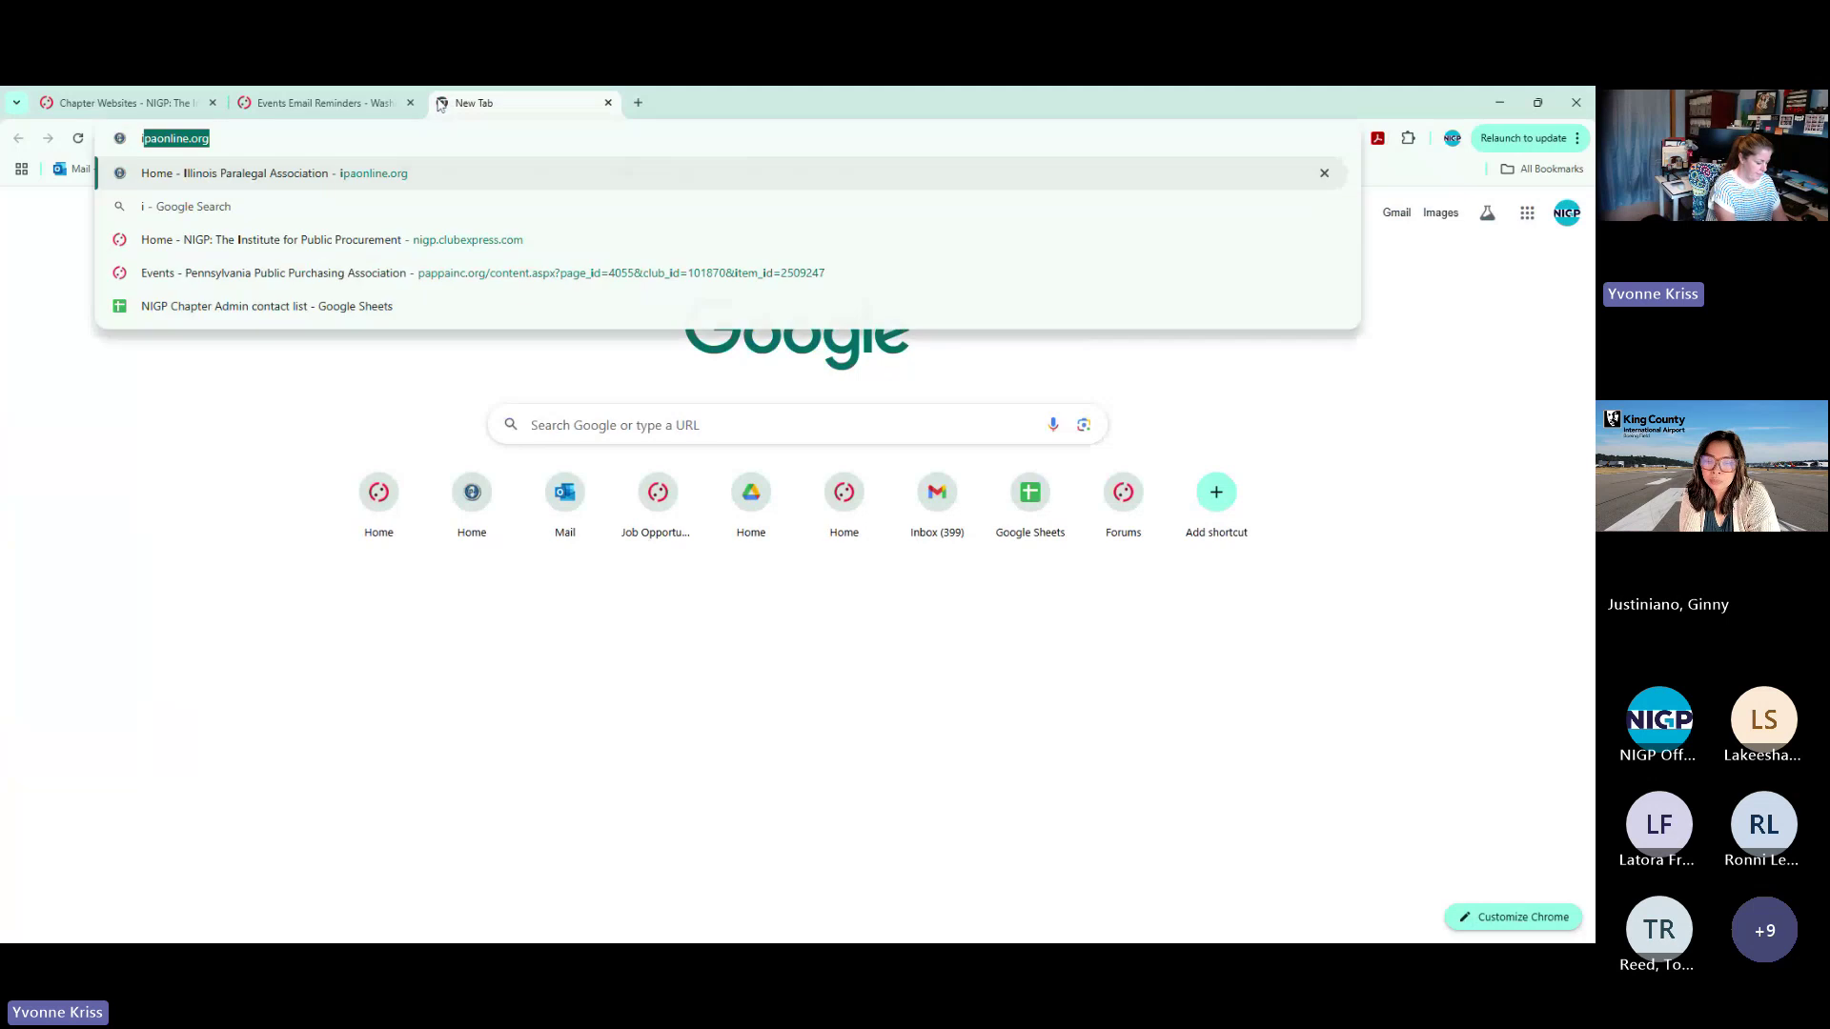
type("io")
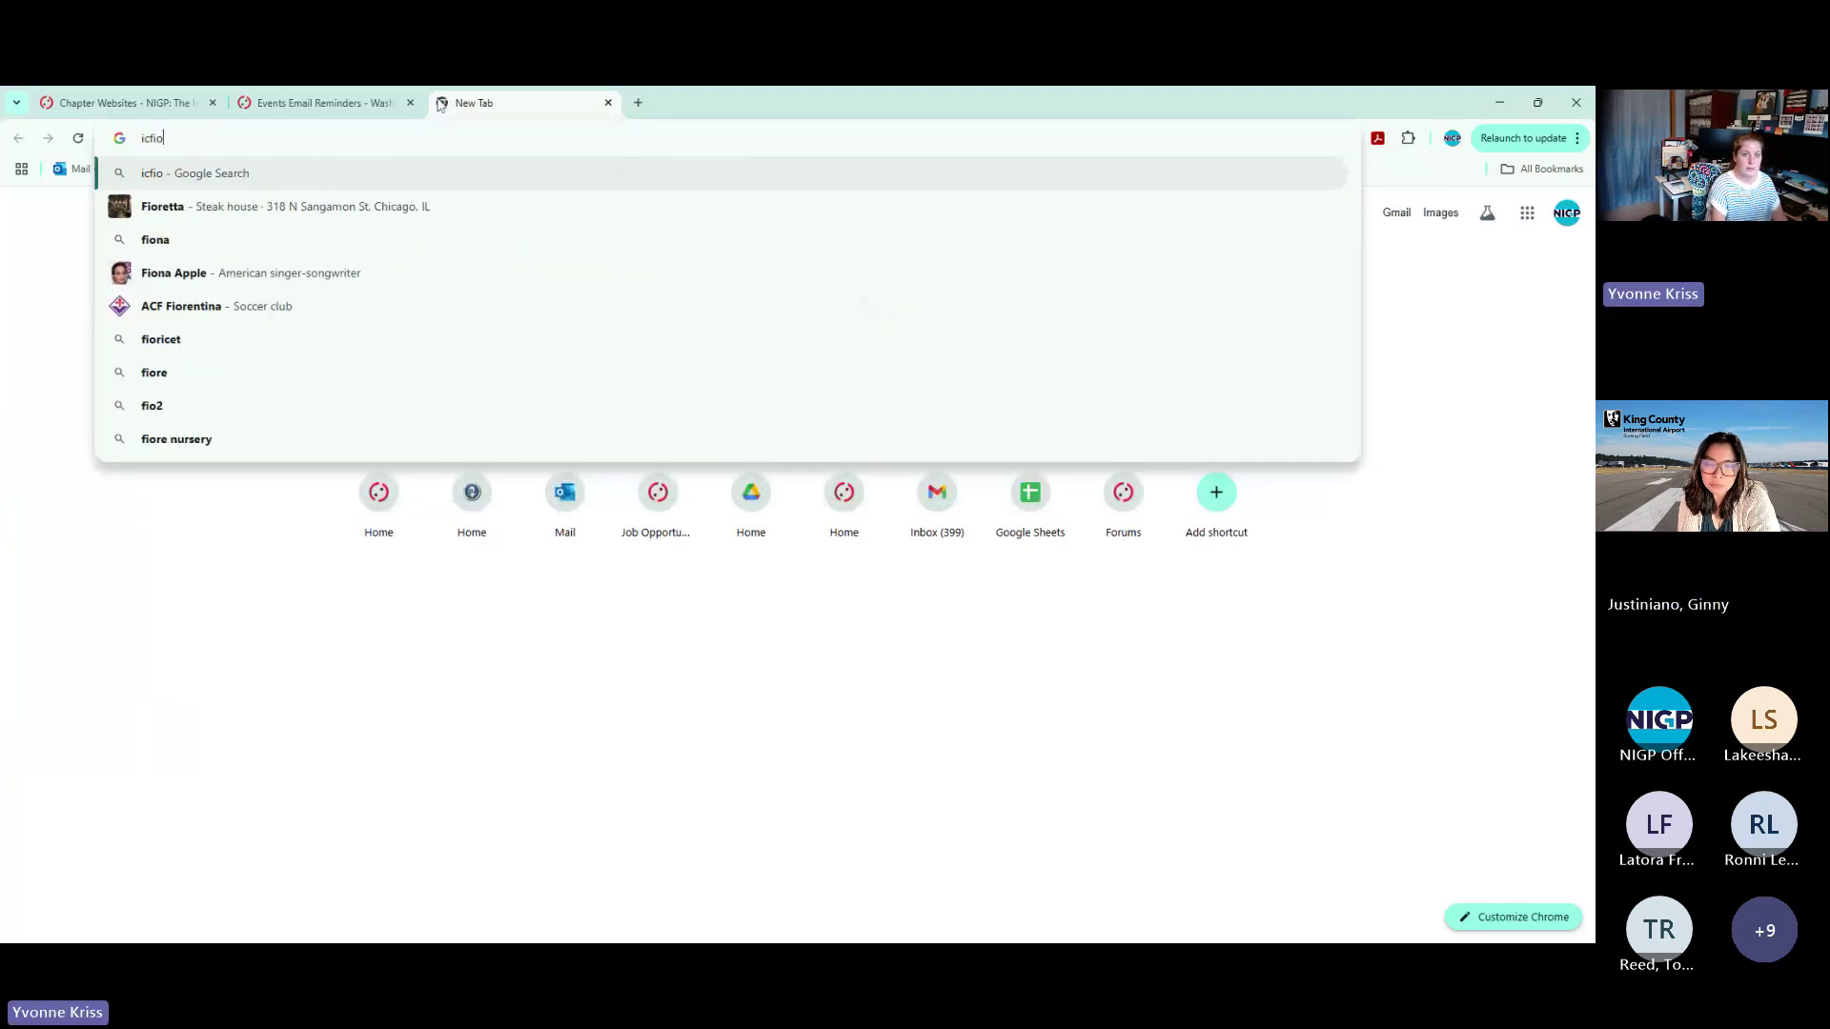
type("wa")
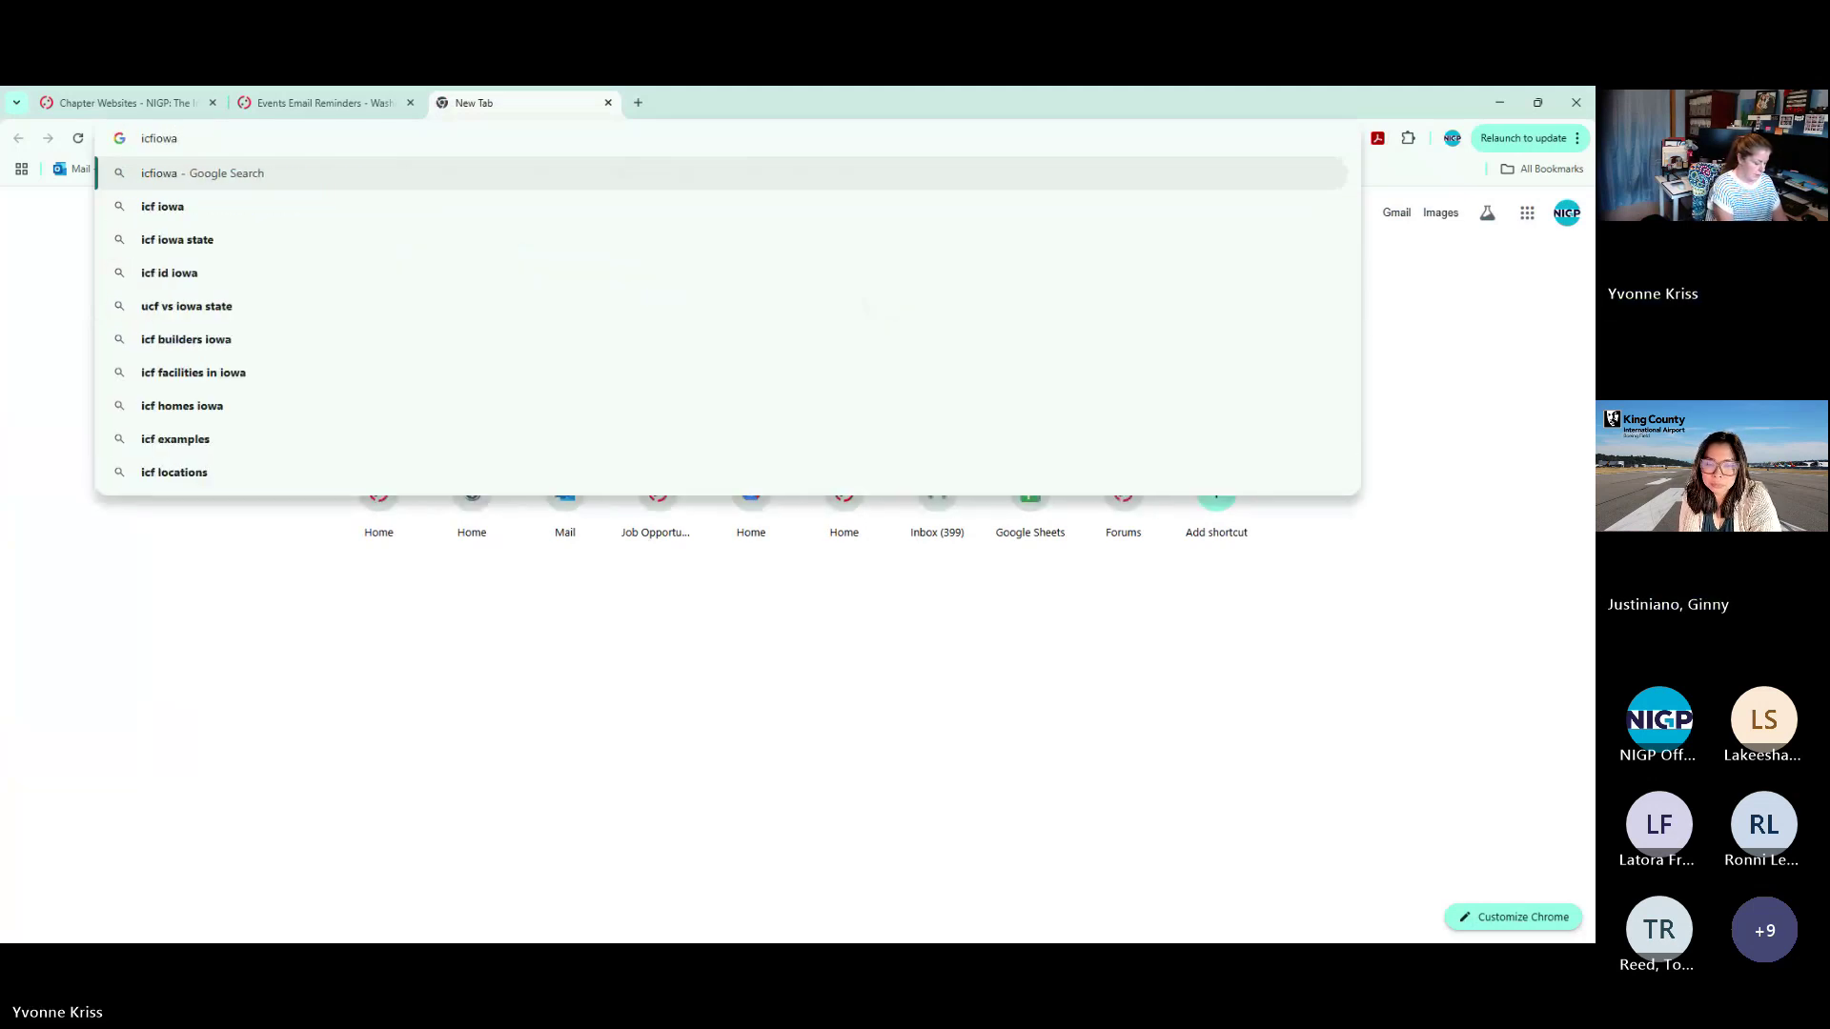
type(".org")
key("Return")
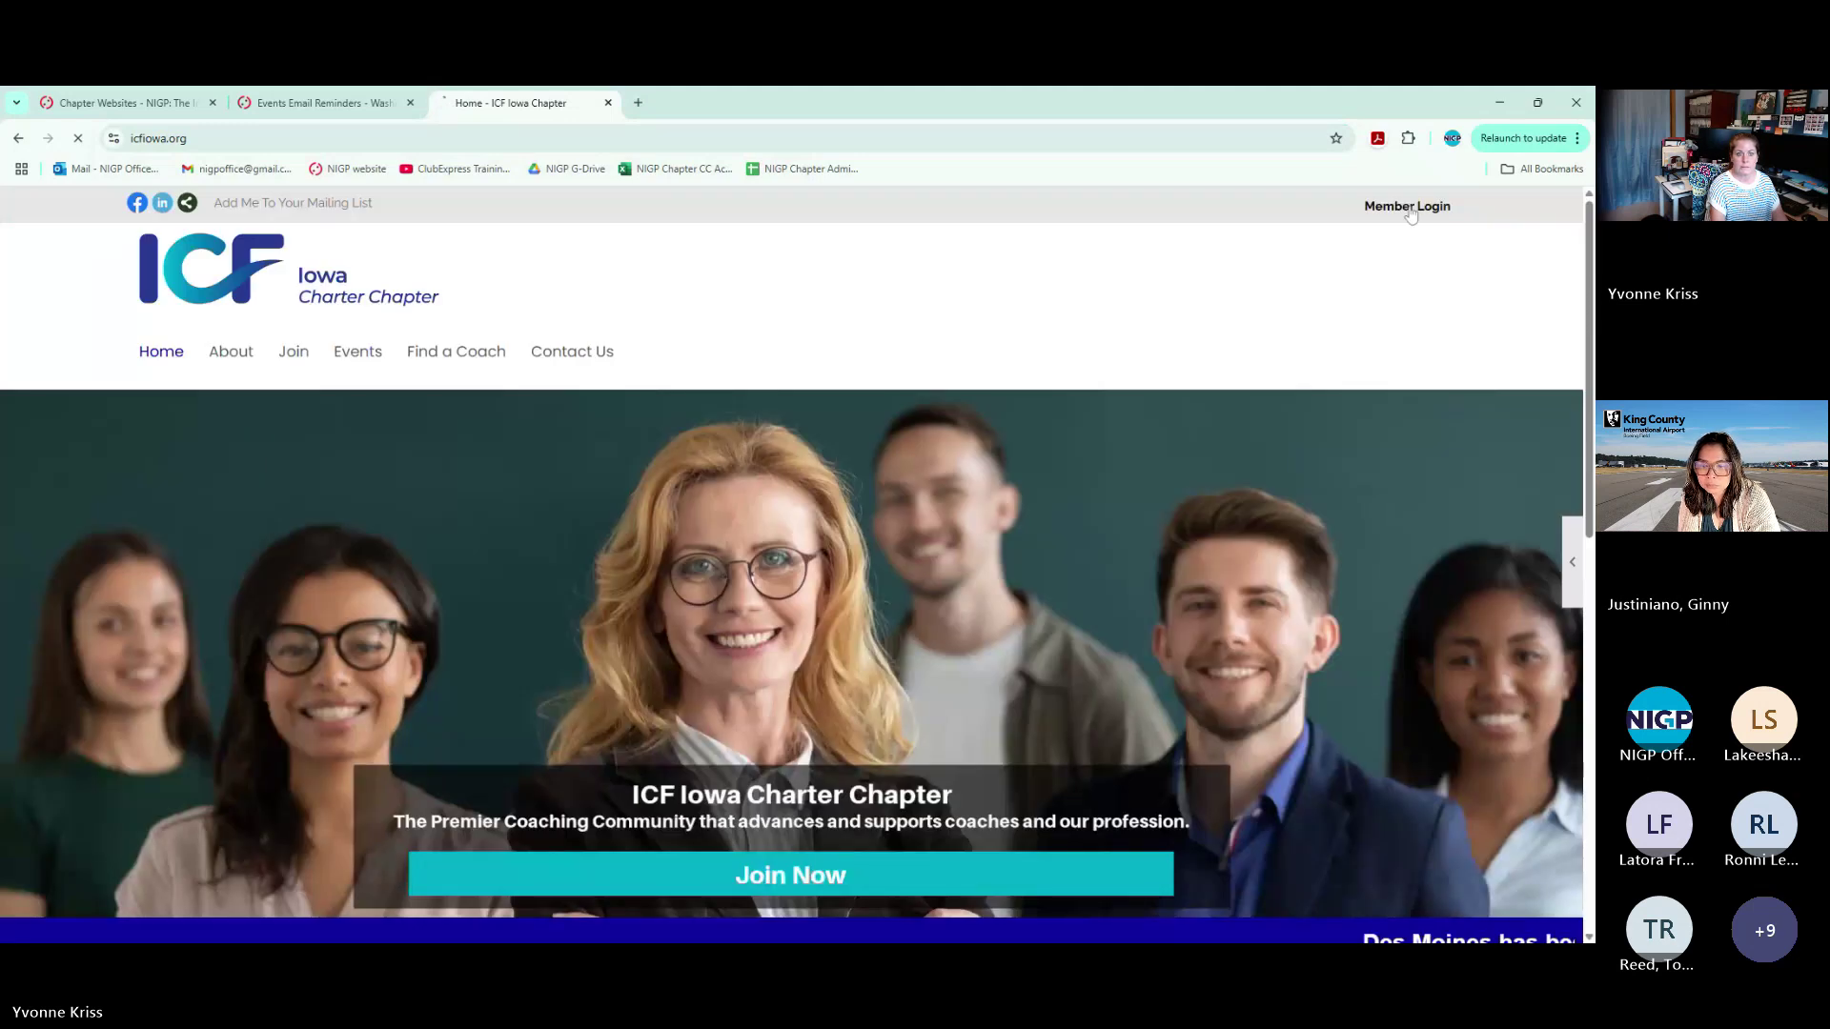
left_click(1409, 208)
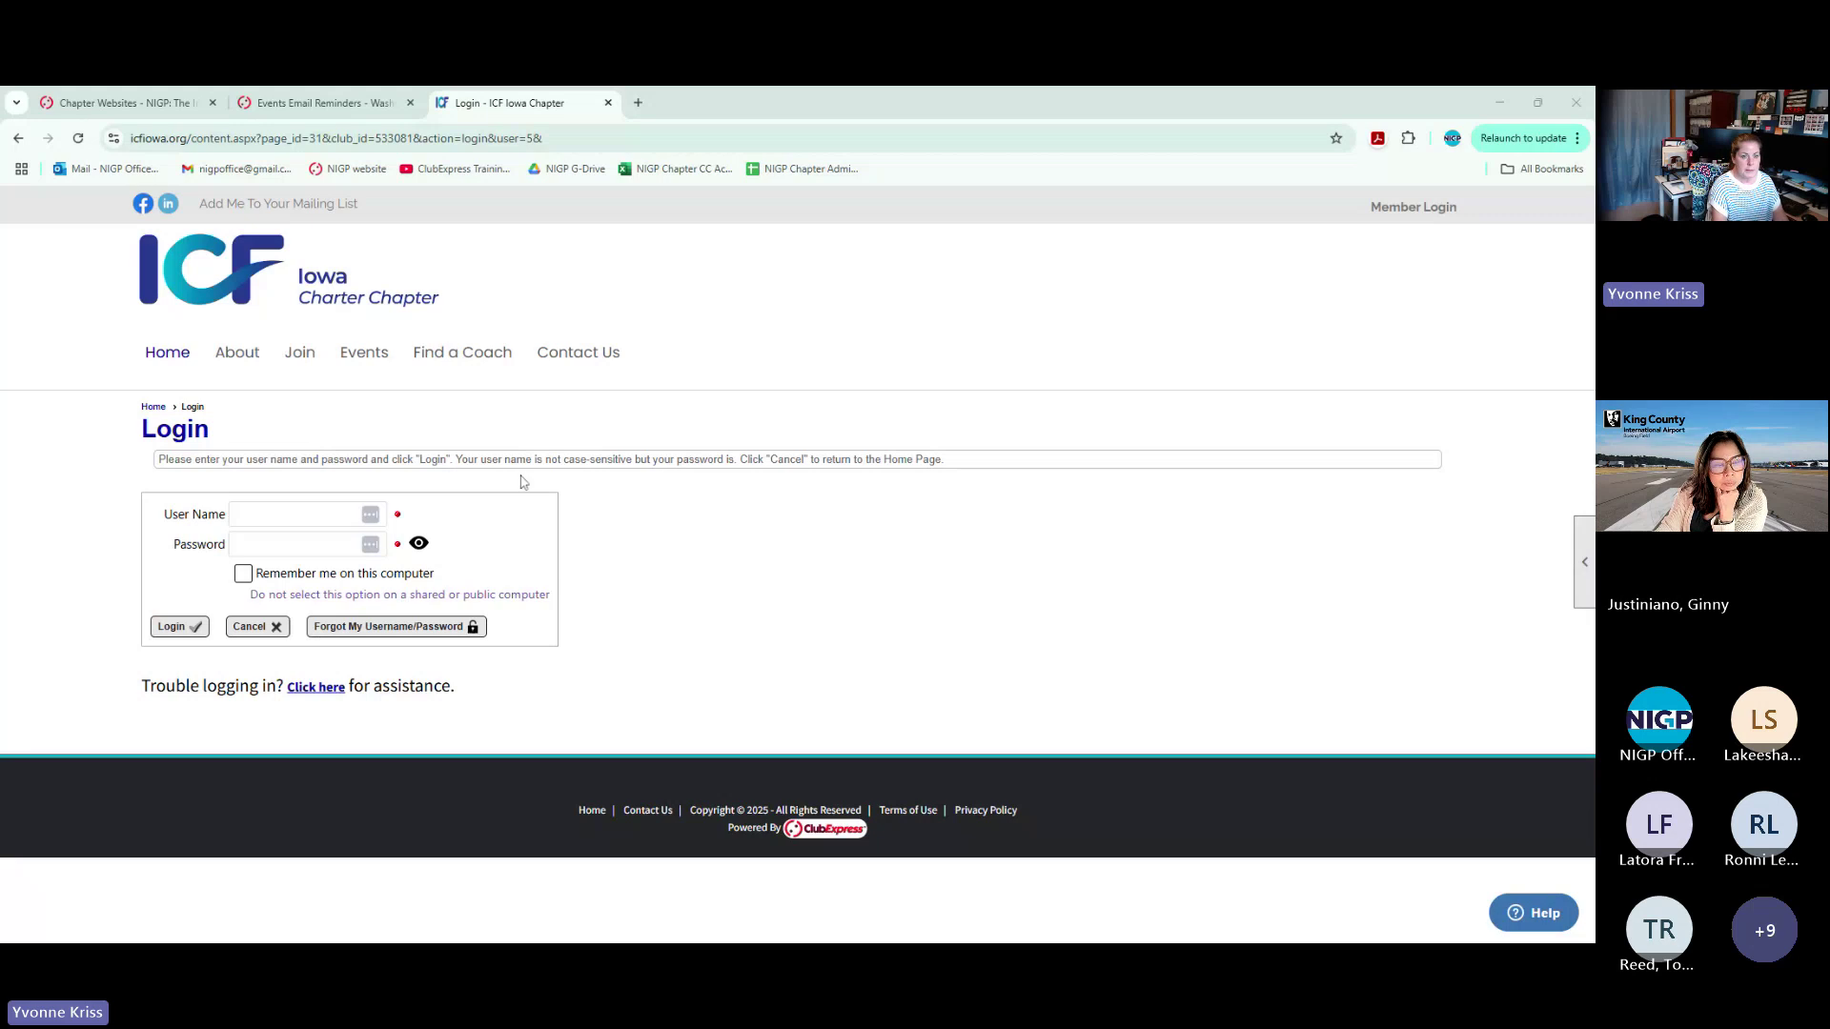
Sign in with the member's user name and account password
left_click(295, 515)
type("yrk")
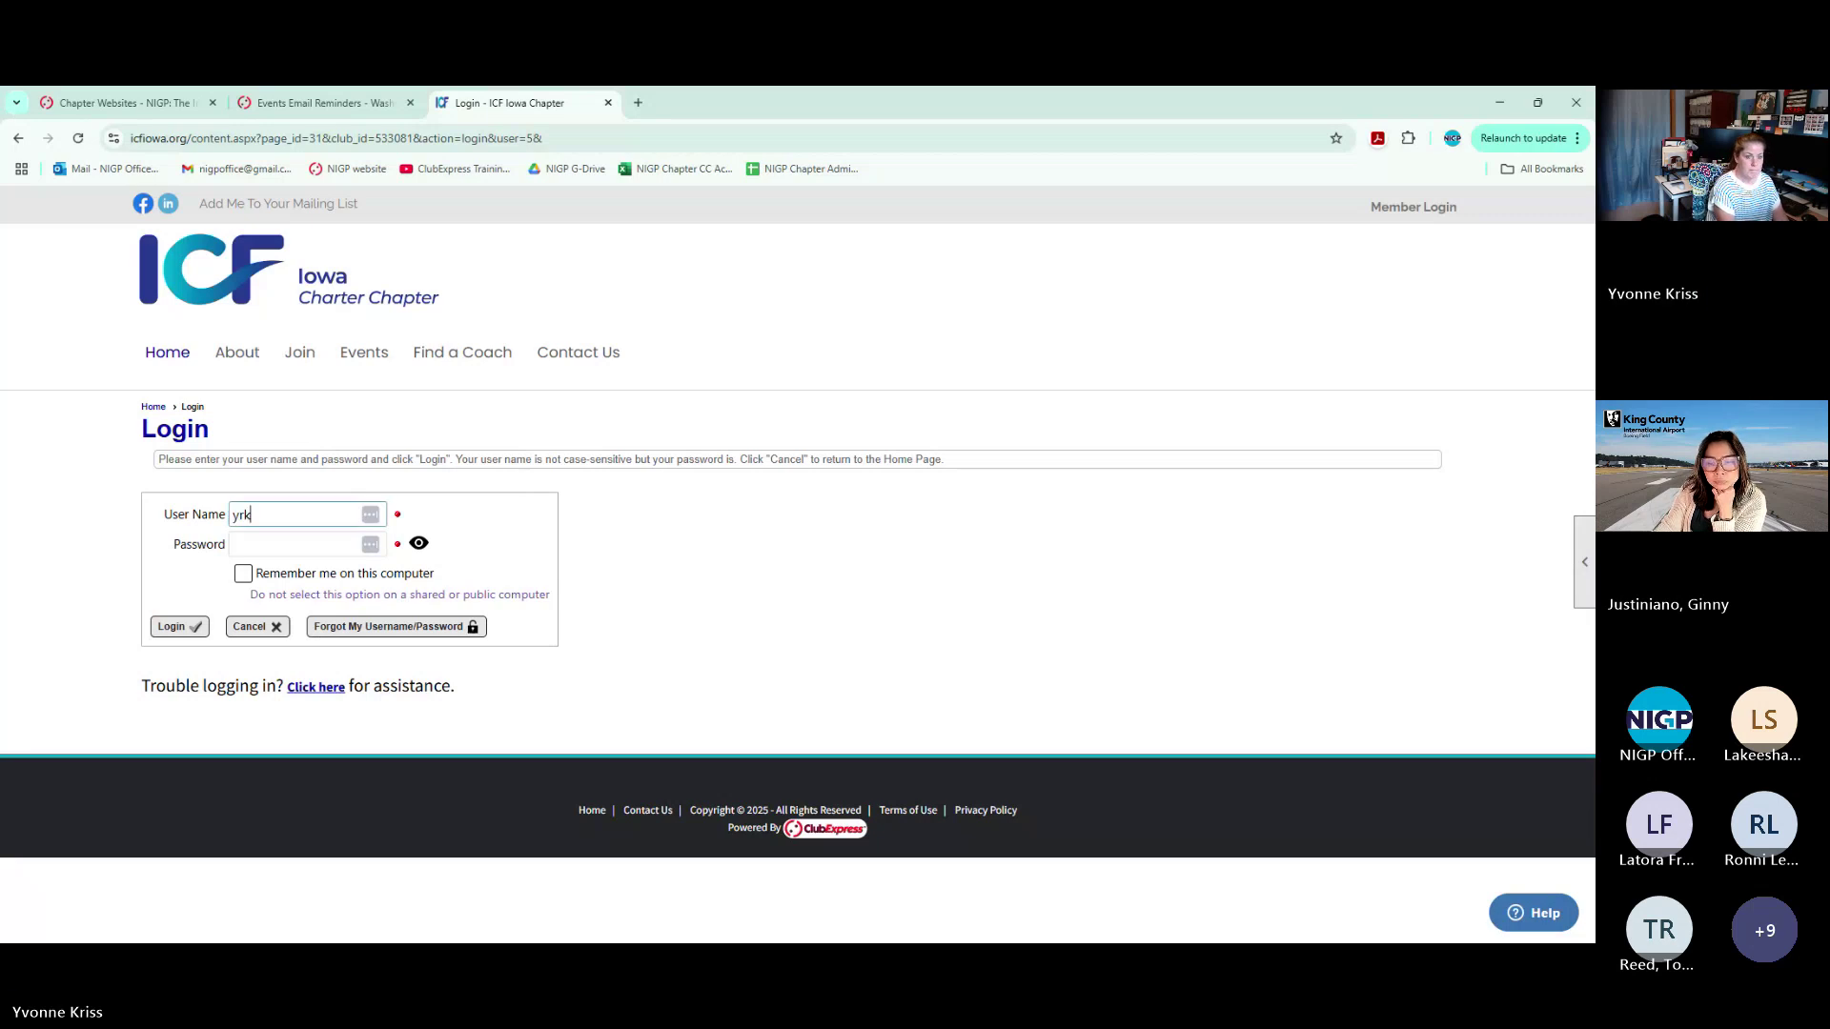
key("BackSpace")
type("riss")
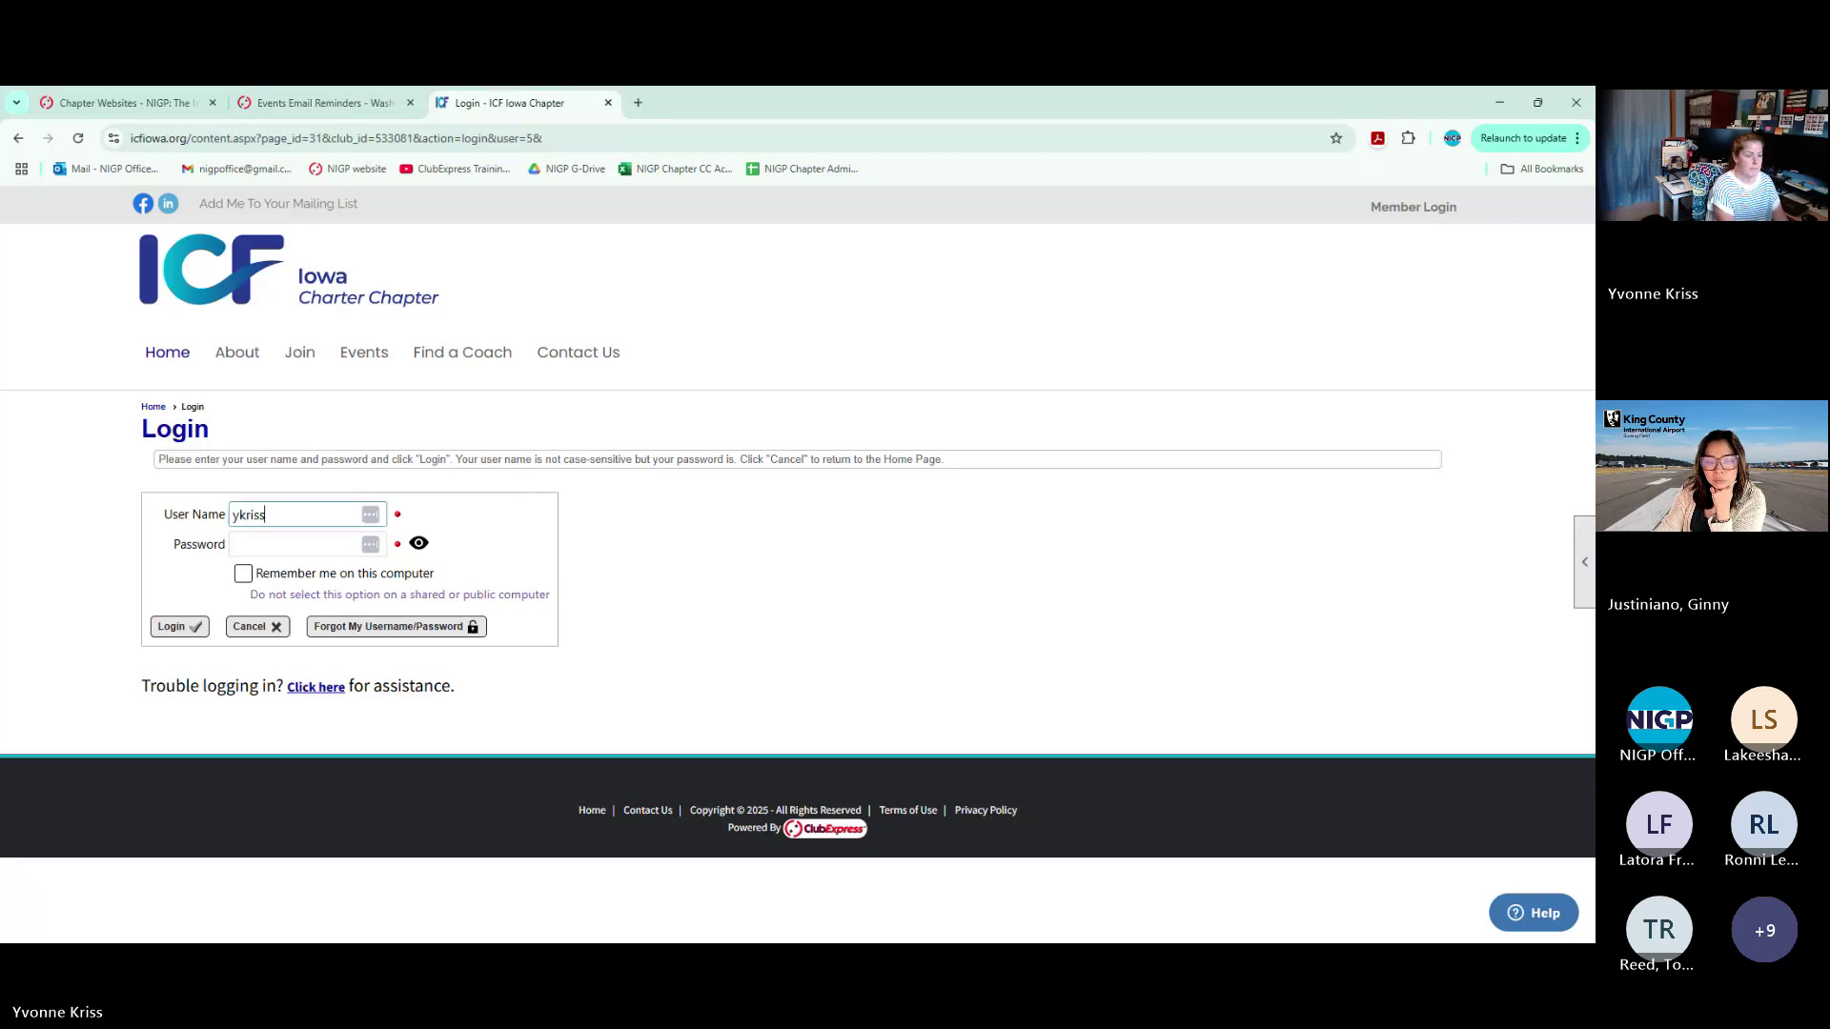
key("Tab")
type("••••")
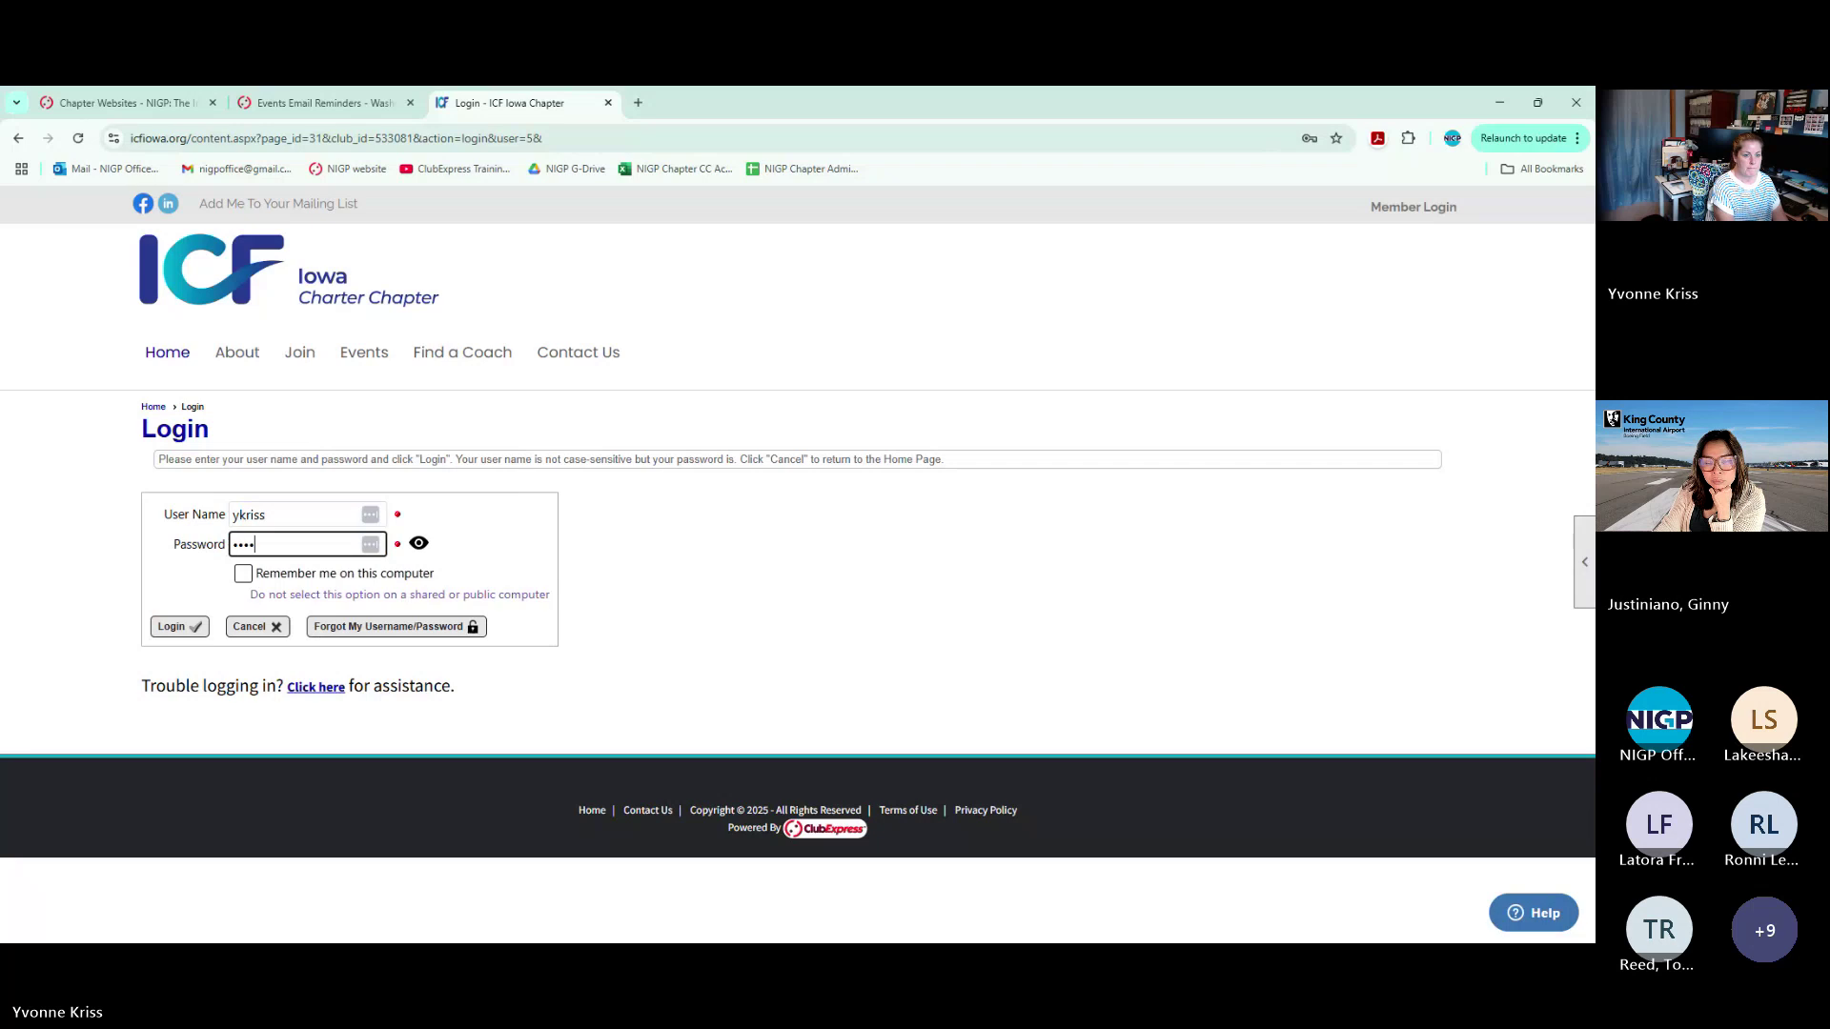
type("•••")
key("Return")
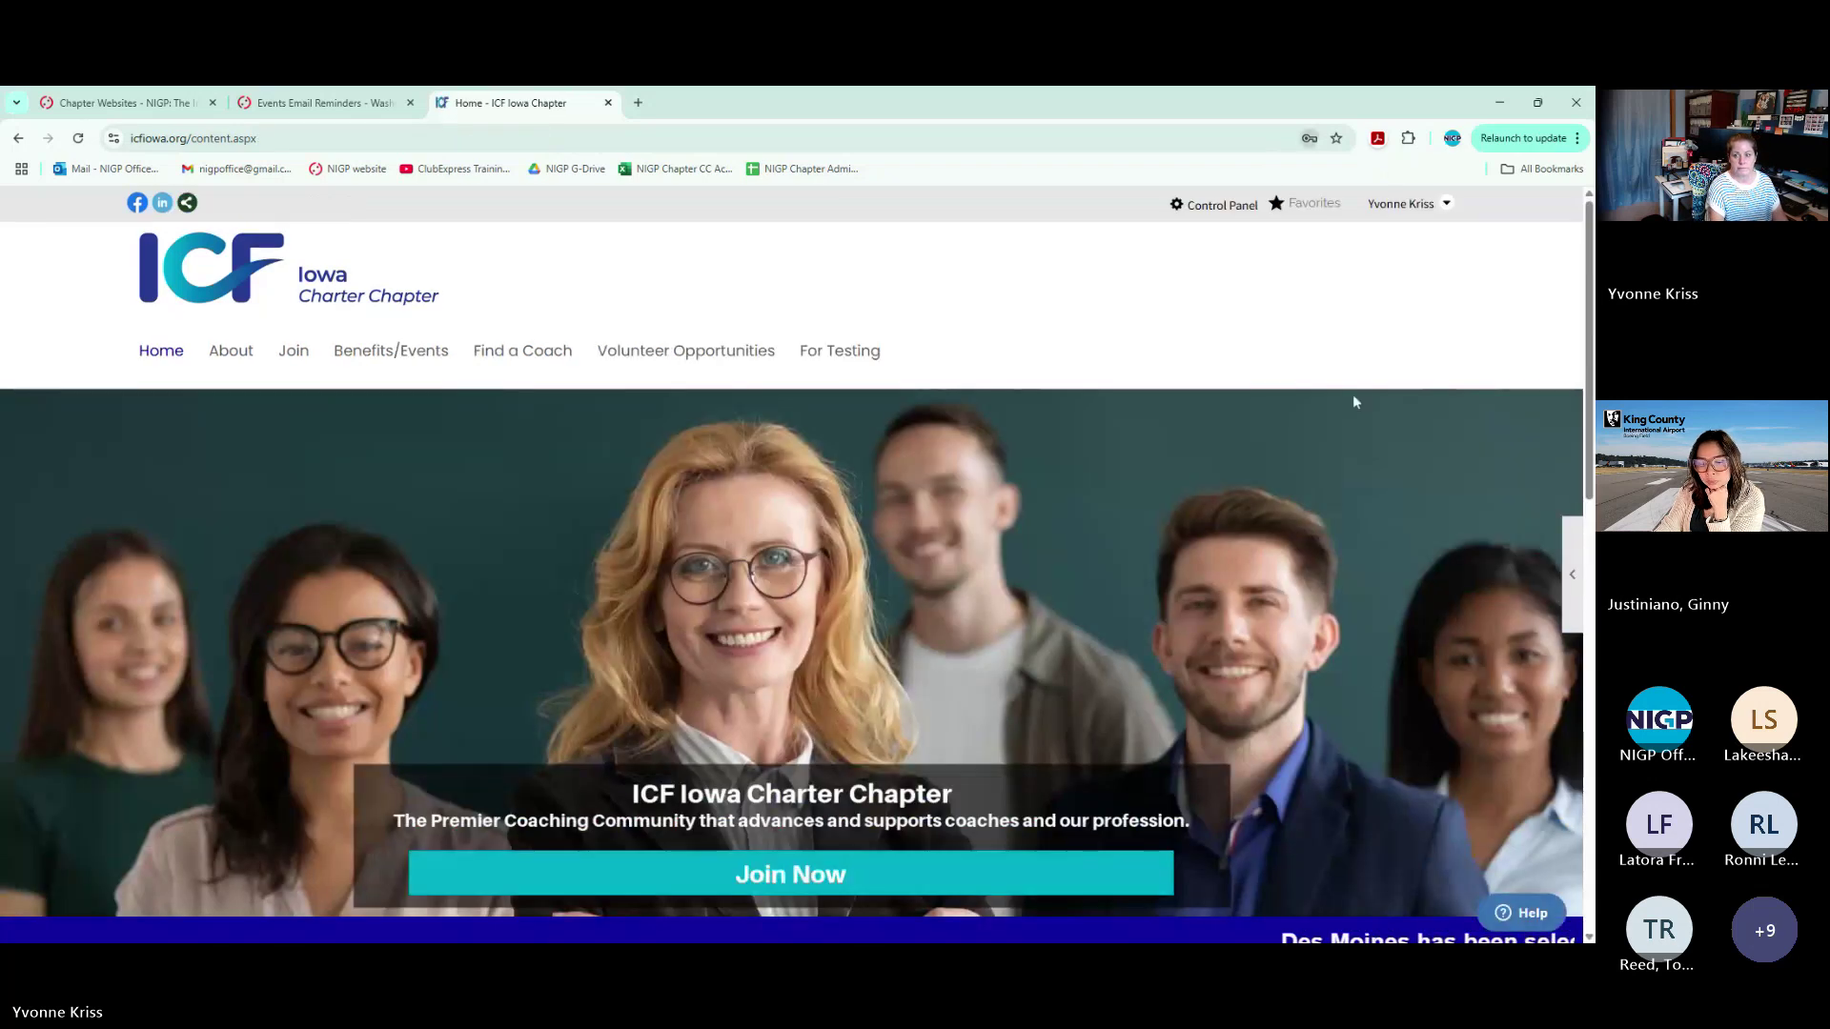
Open the Iowa chapter's Email Reminders via Control Panel > Website > Events > Configure
left_click(1215, 205)
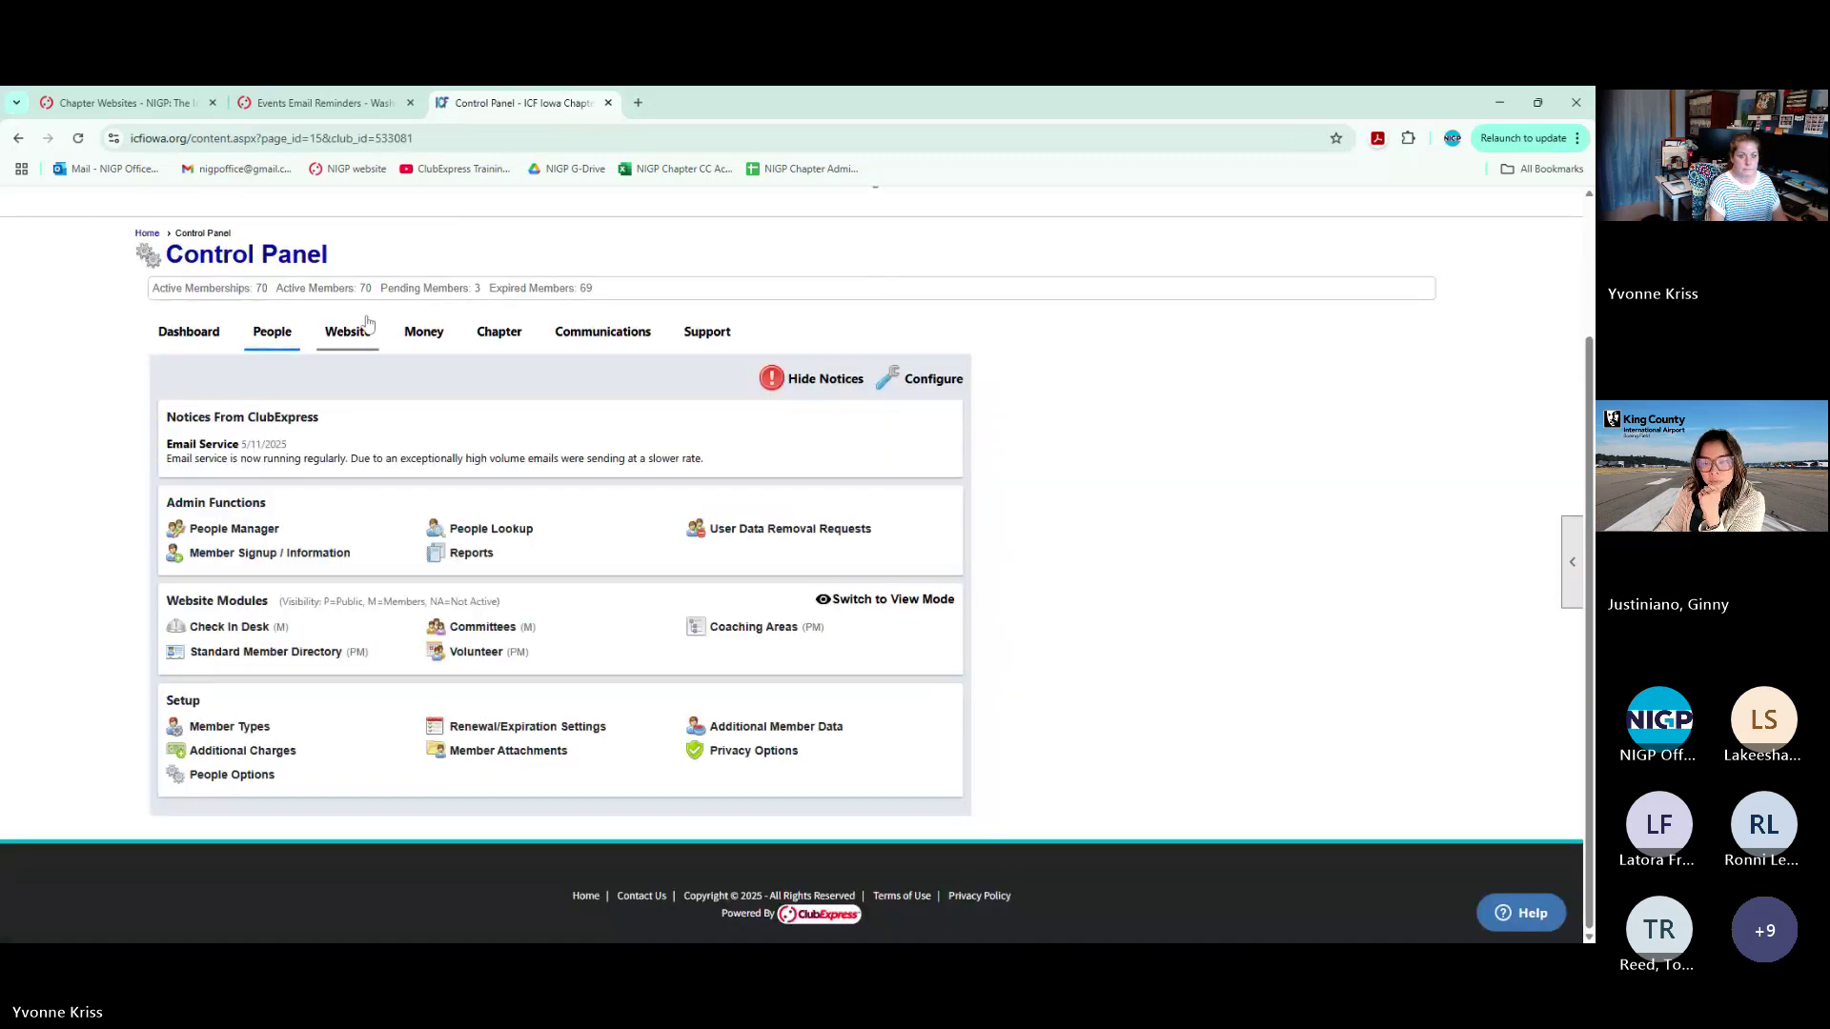
left_click(348, 332)
left_click(207, 716)
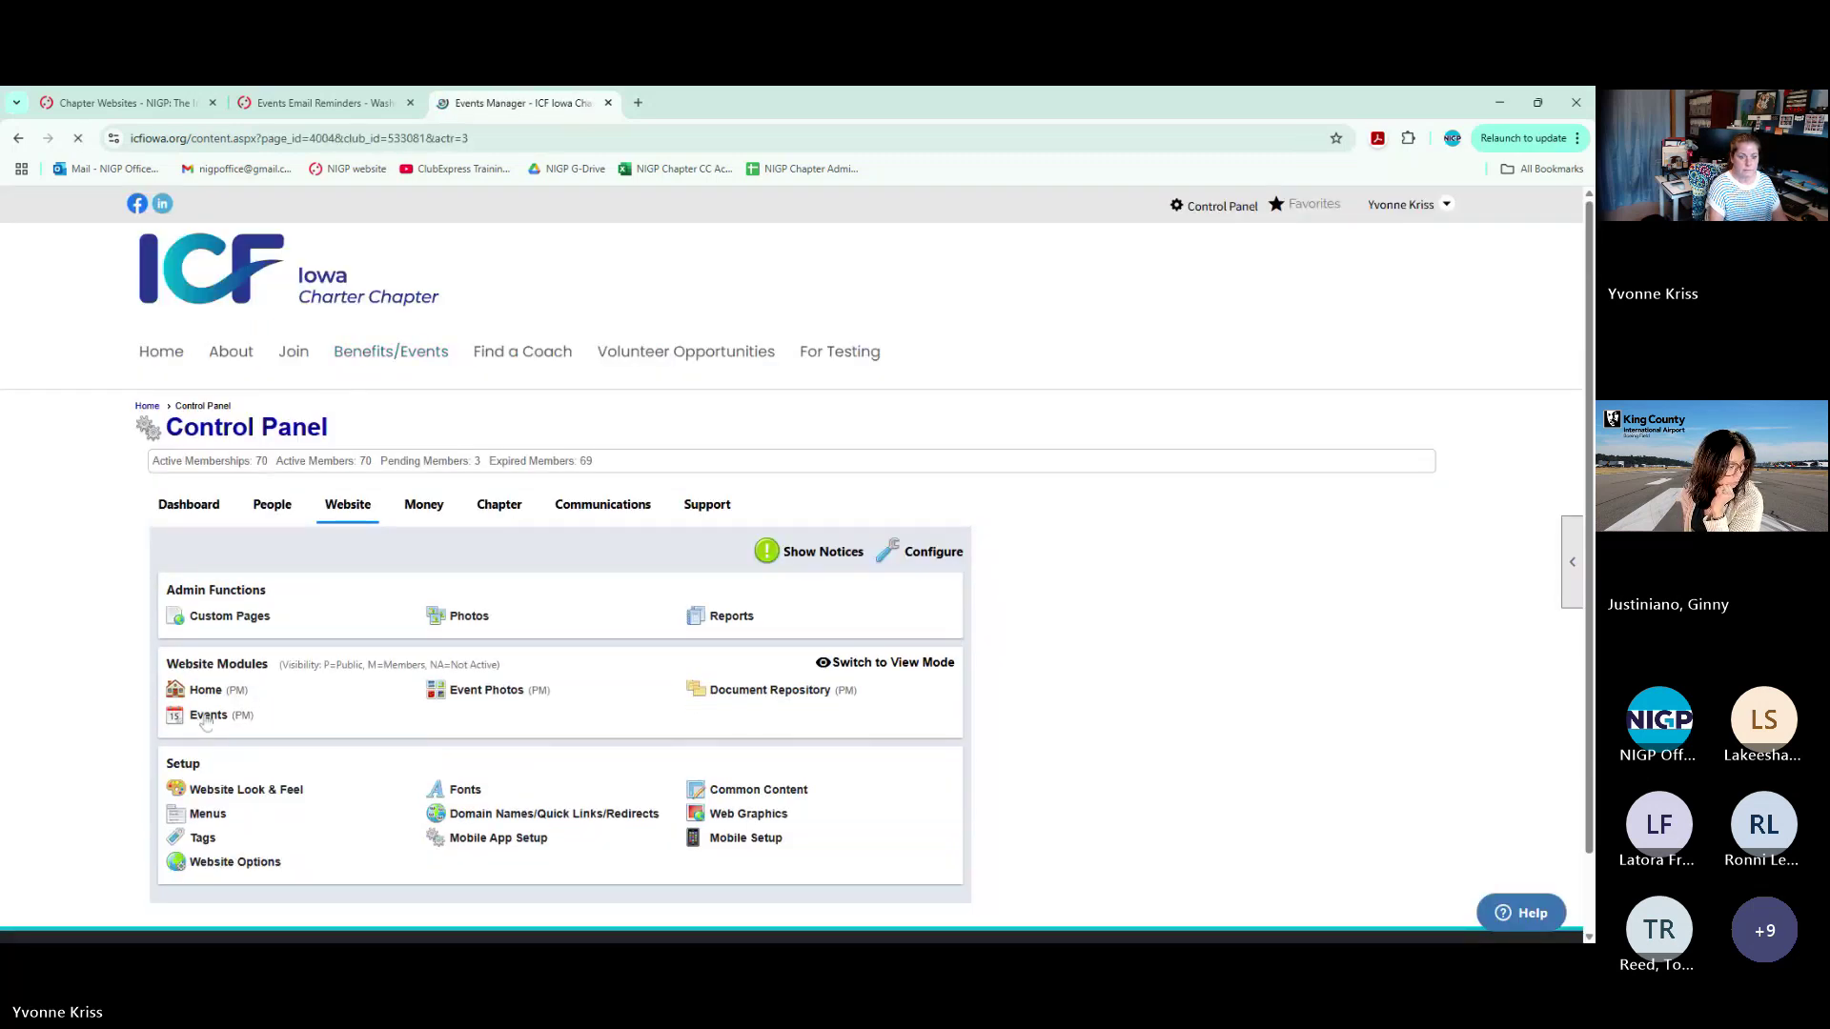
left_click(579, 562)
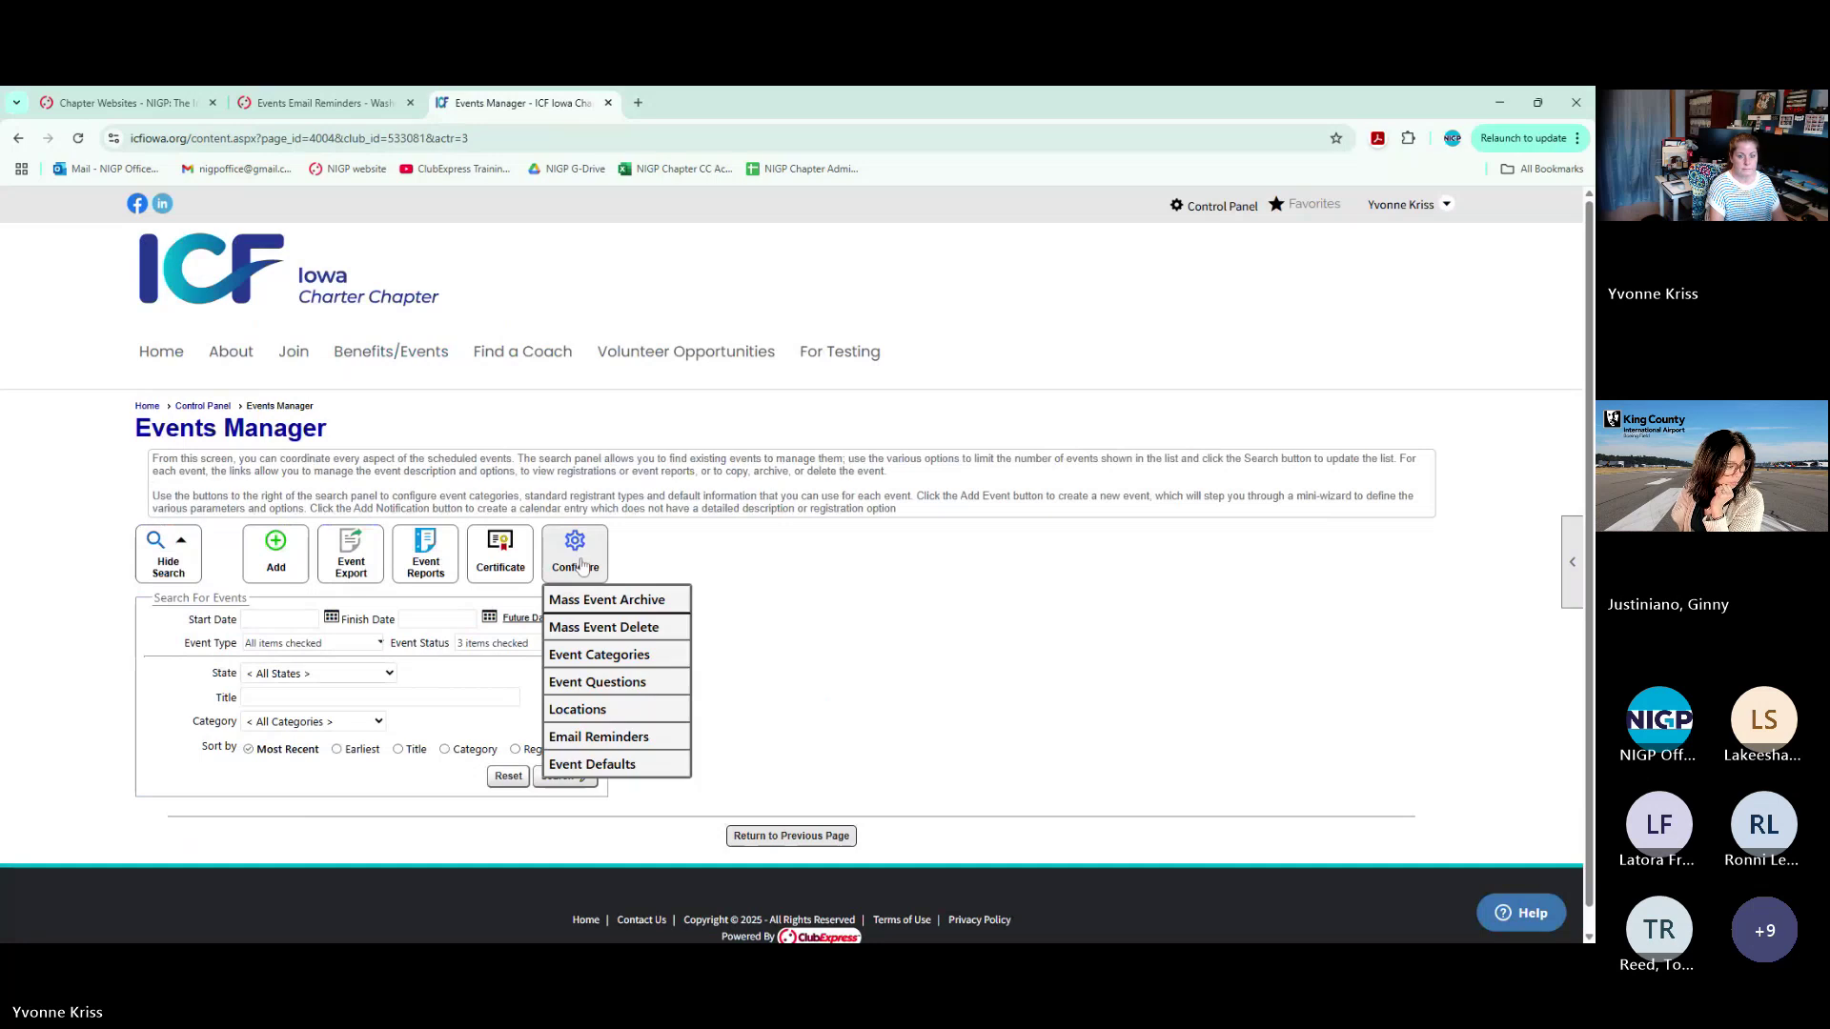
left_click(598, 737)
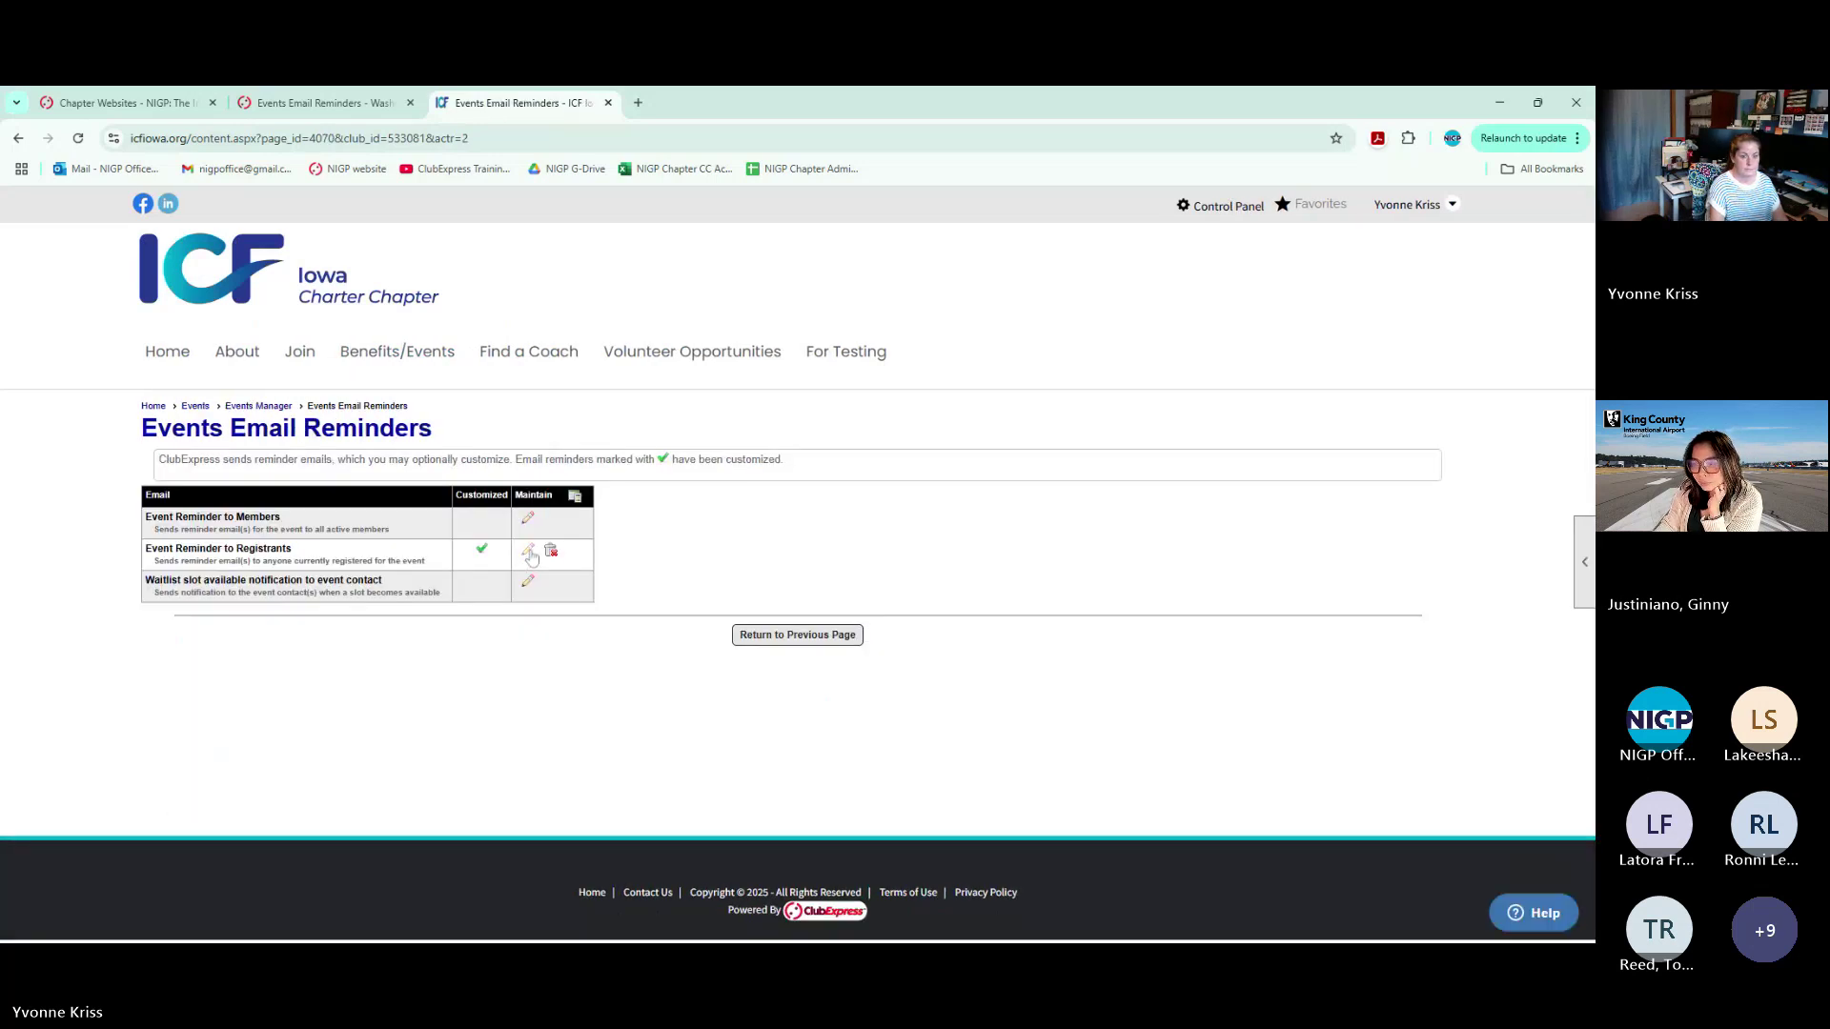
Inspect the customized registrant reminder's ~~event_title~~ placeholder, then return to Washington's Events Manager
left_click(528, 551)
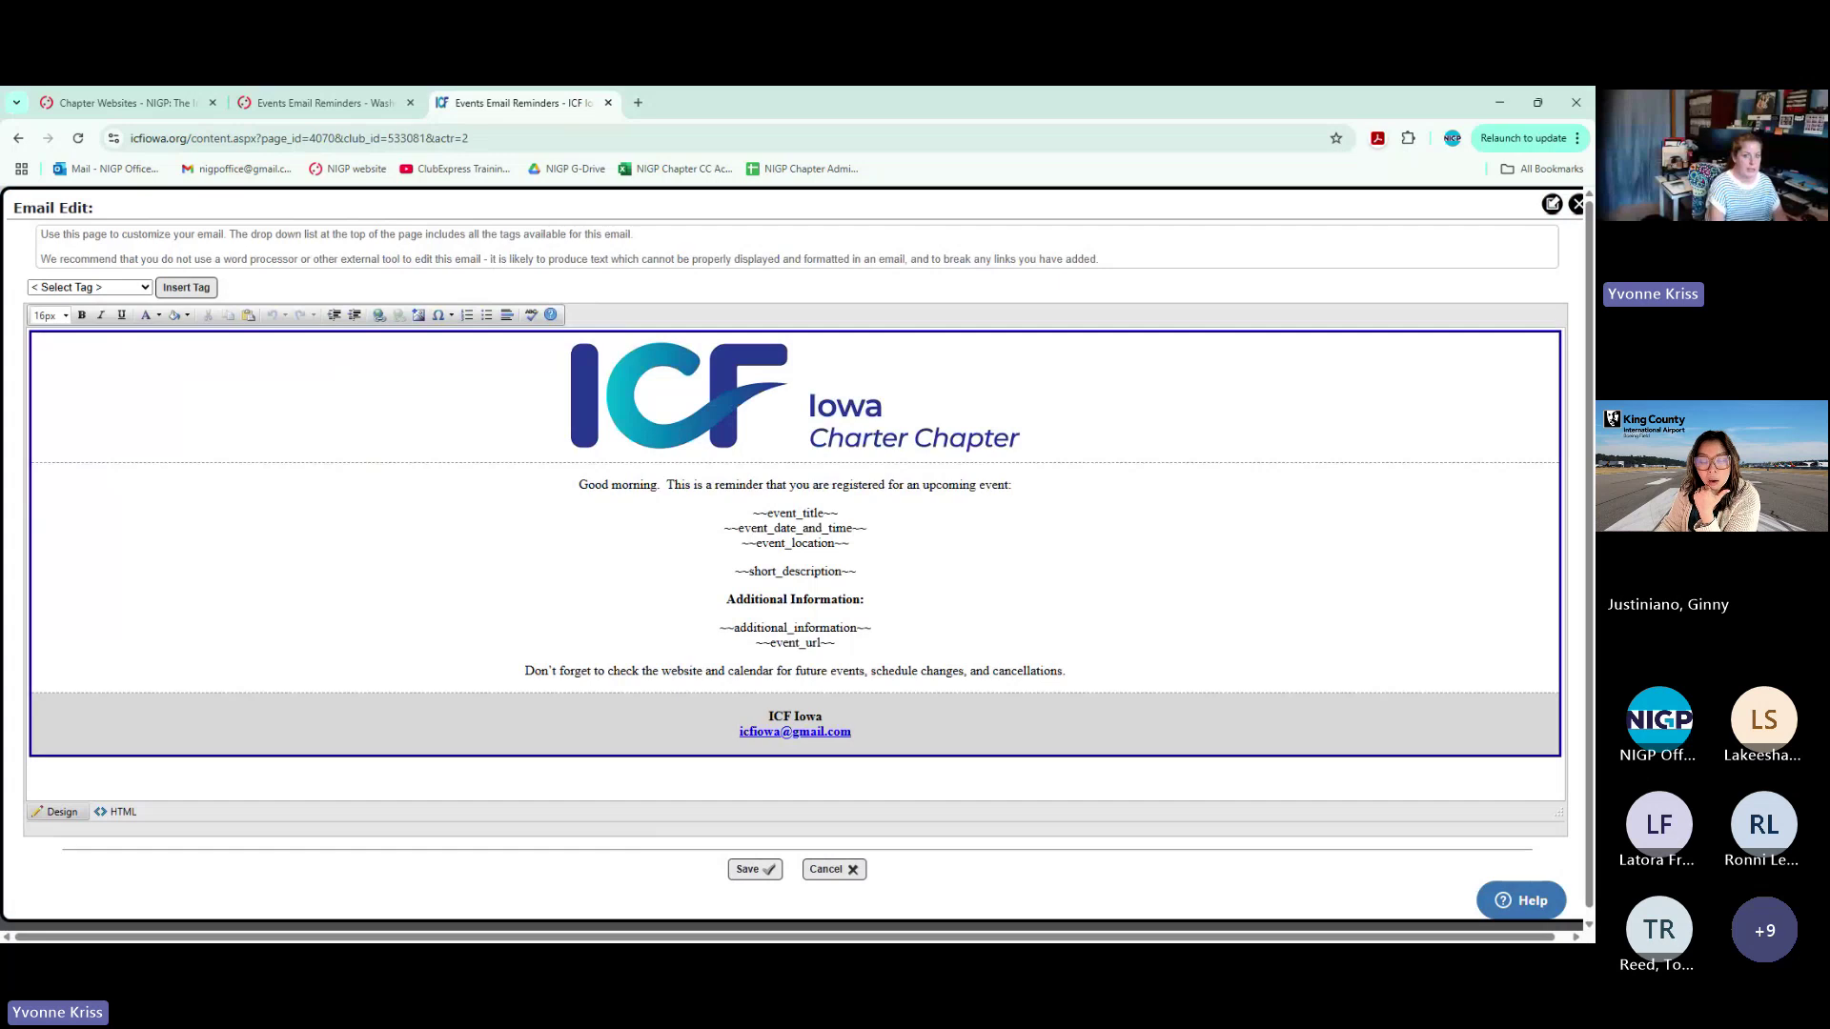
left_click_drag(753, 514, 838, 514)
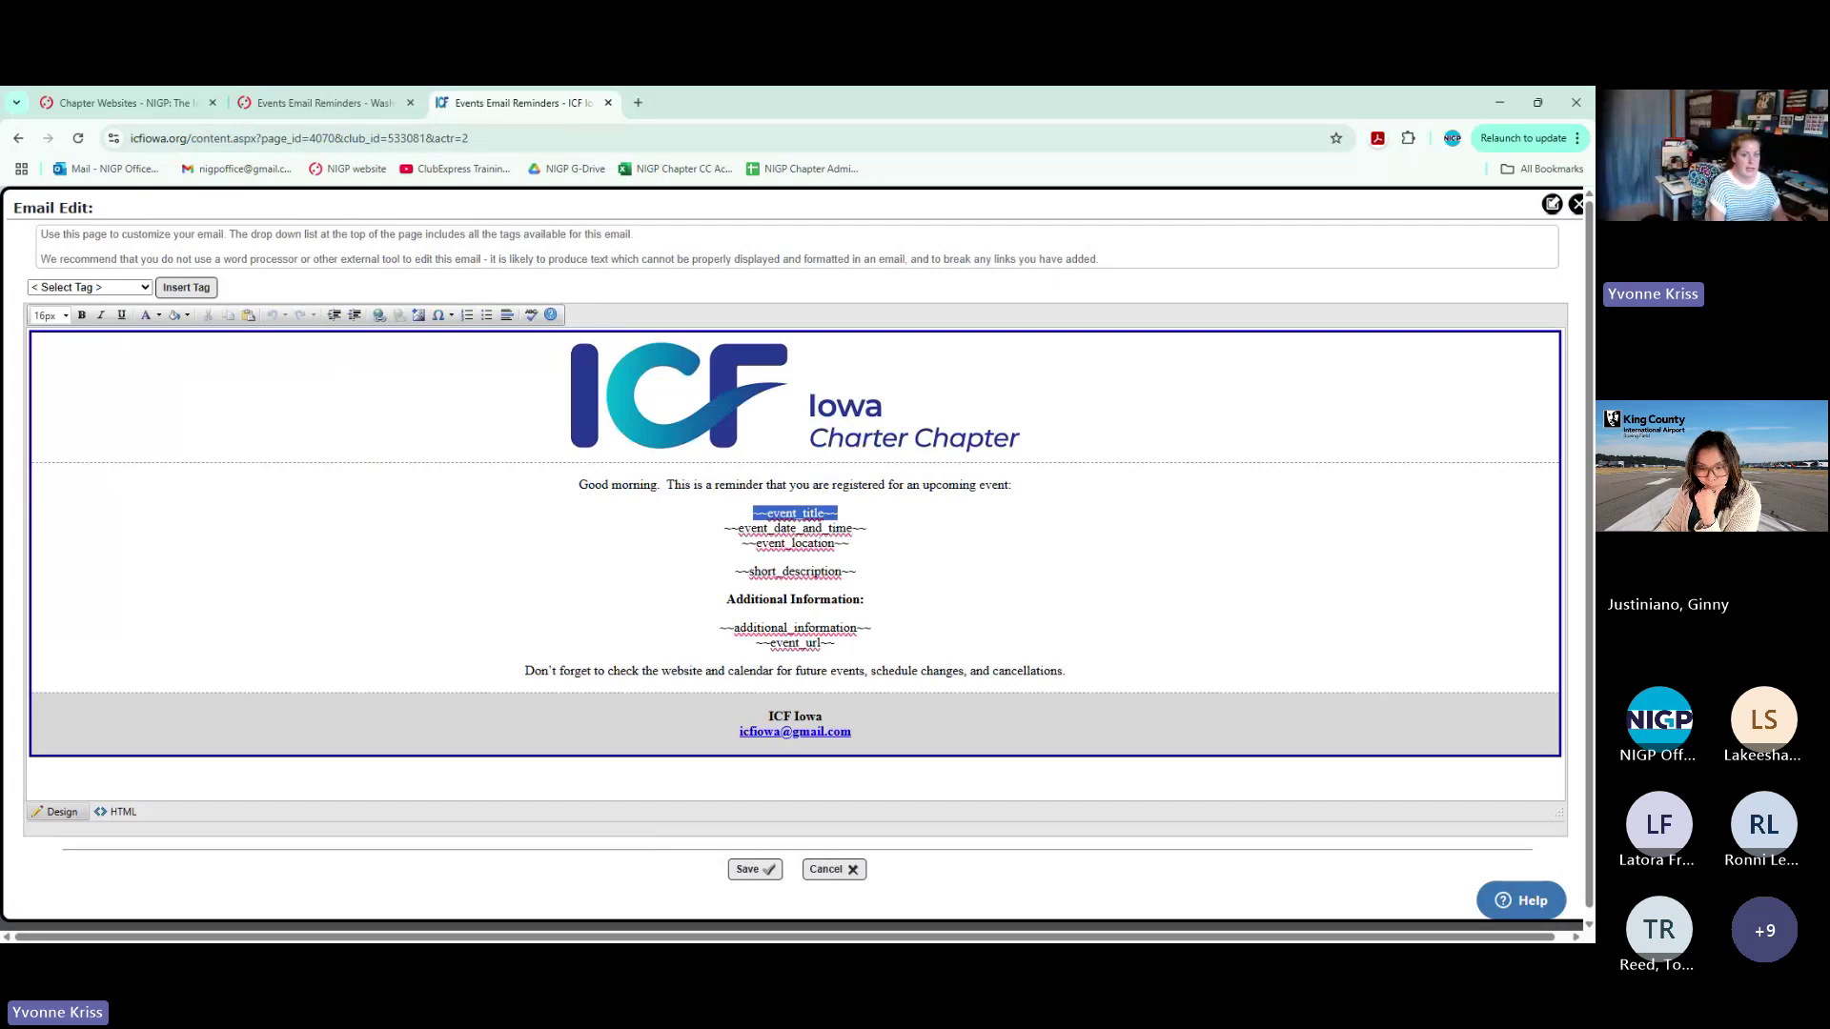
left_click(1577, 204)
left_click(333, 101)
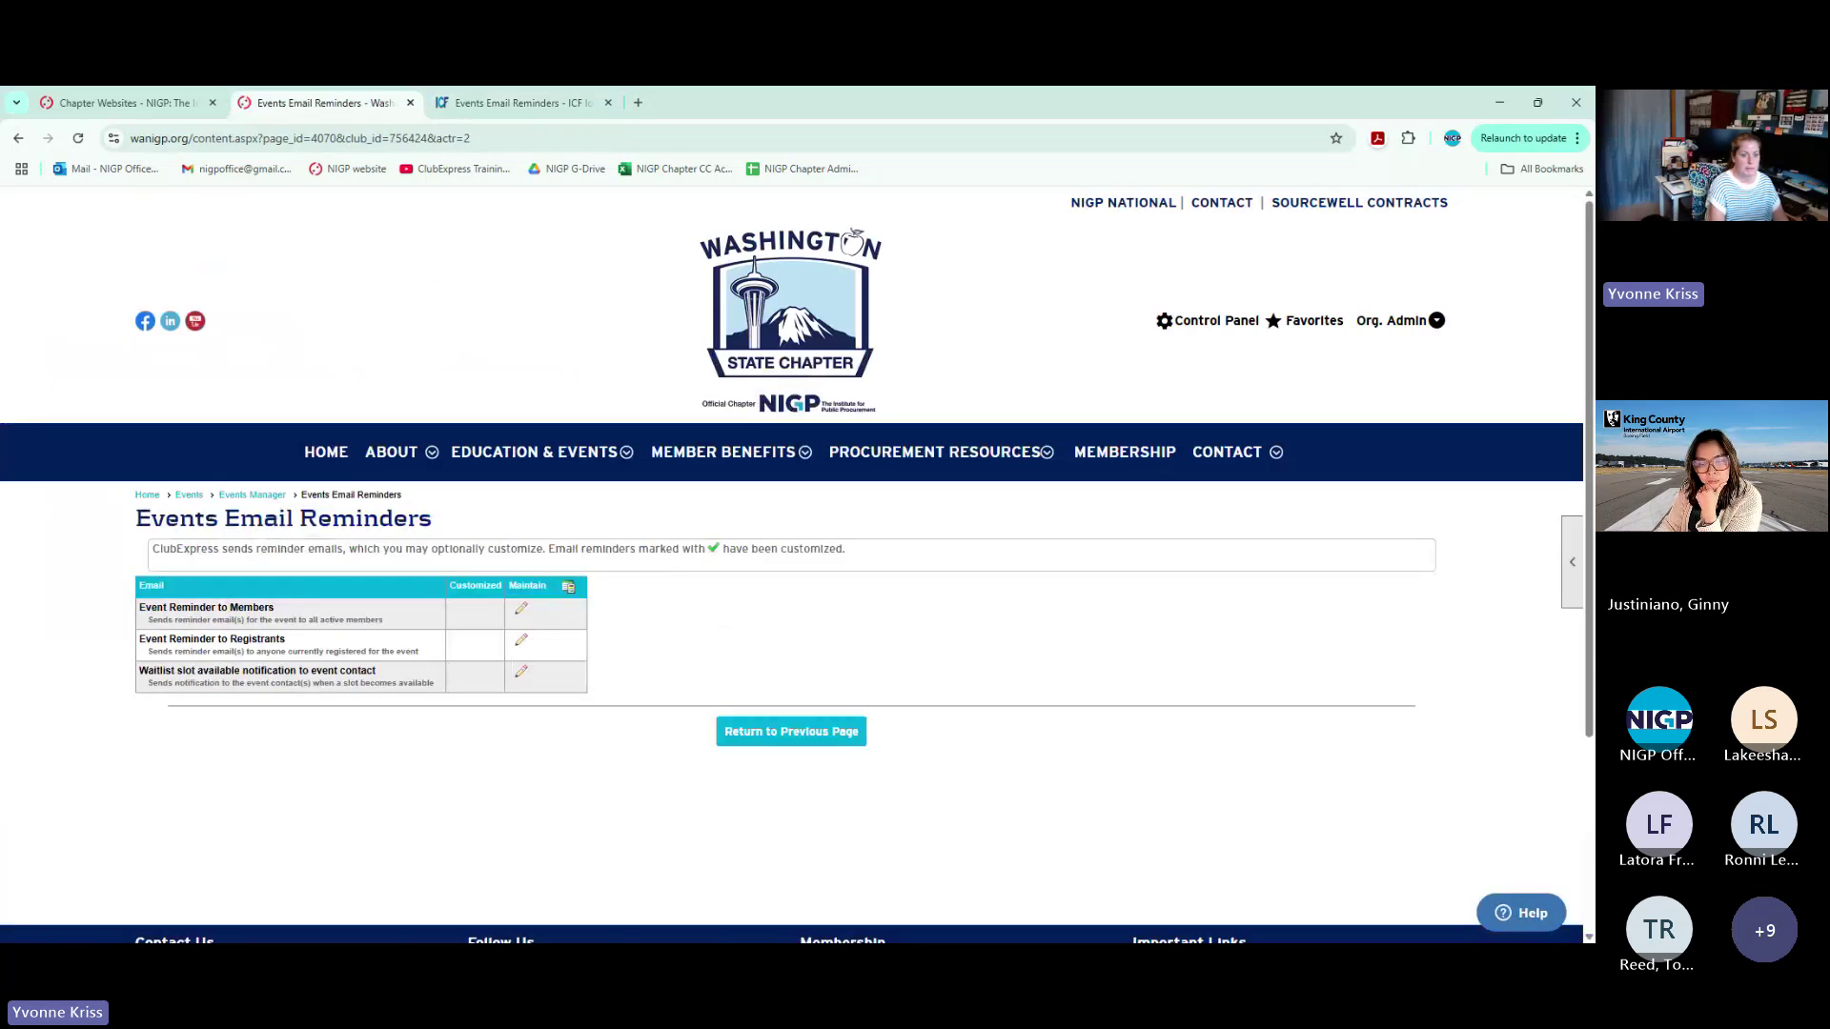
left_click(264, 493)
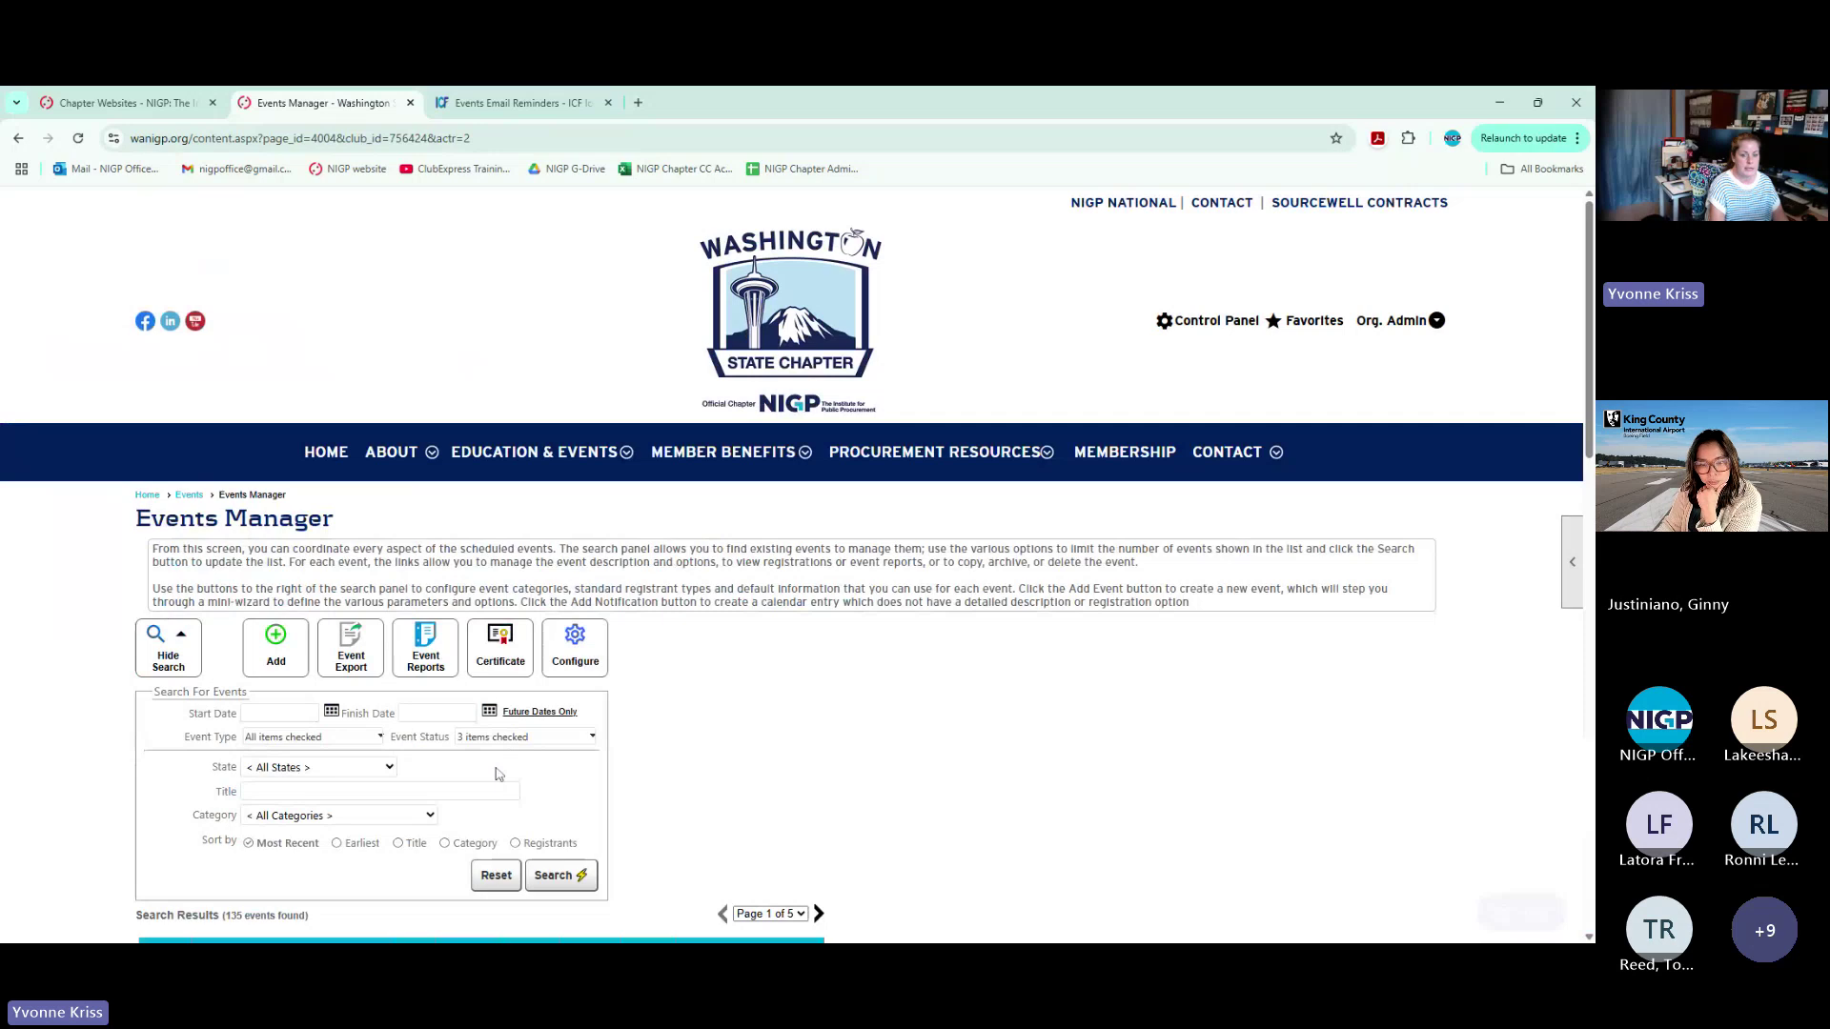
Open the Board of Directors Meeting event's email settings
scroll(748, 744, "down", 3)
left_click(716, 729)
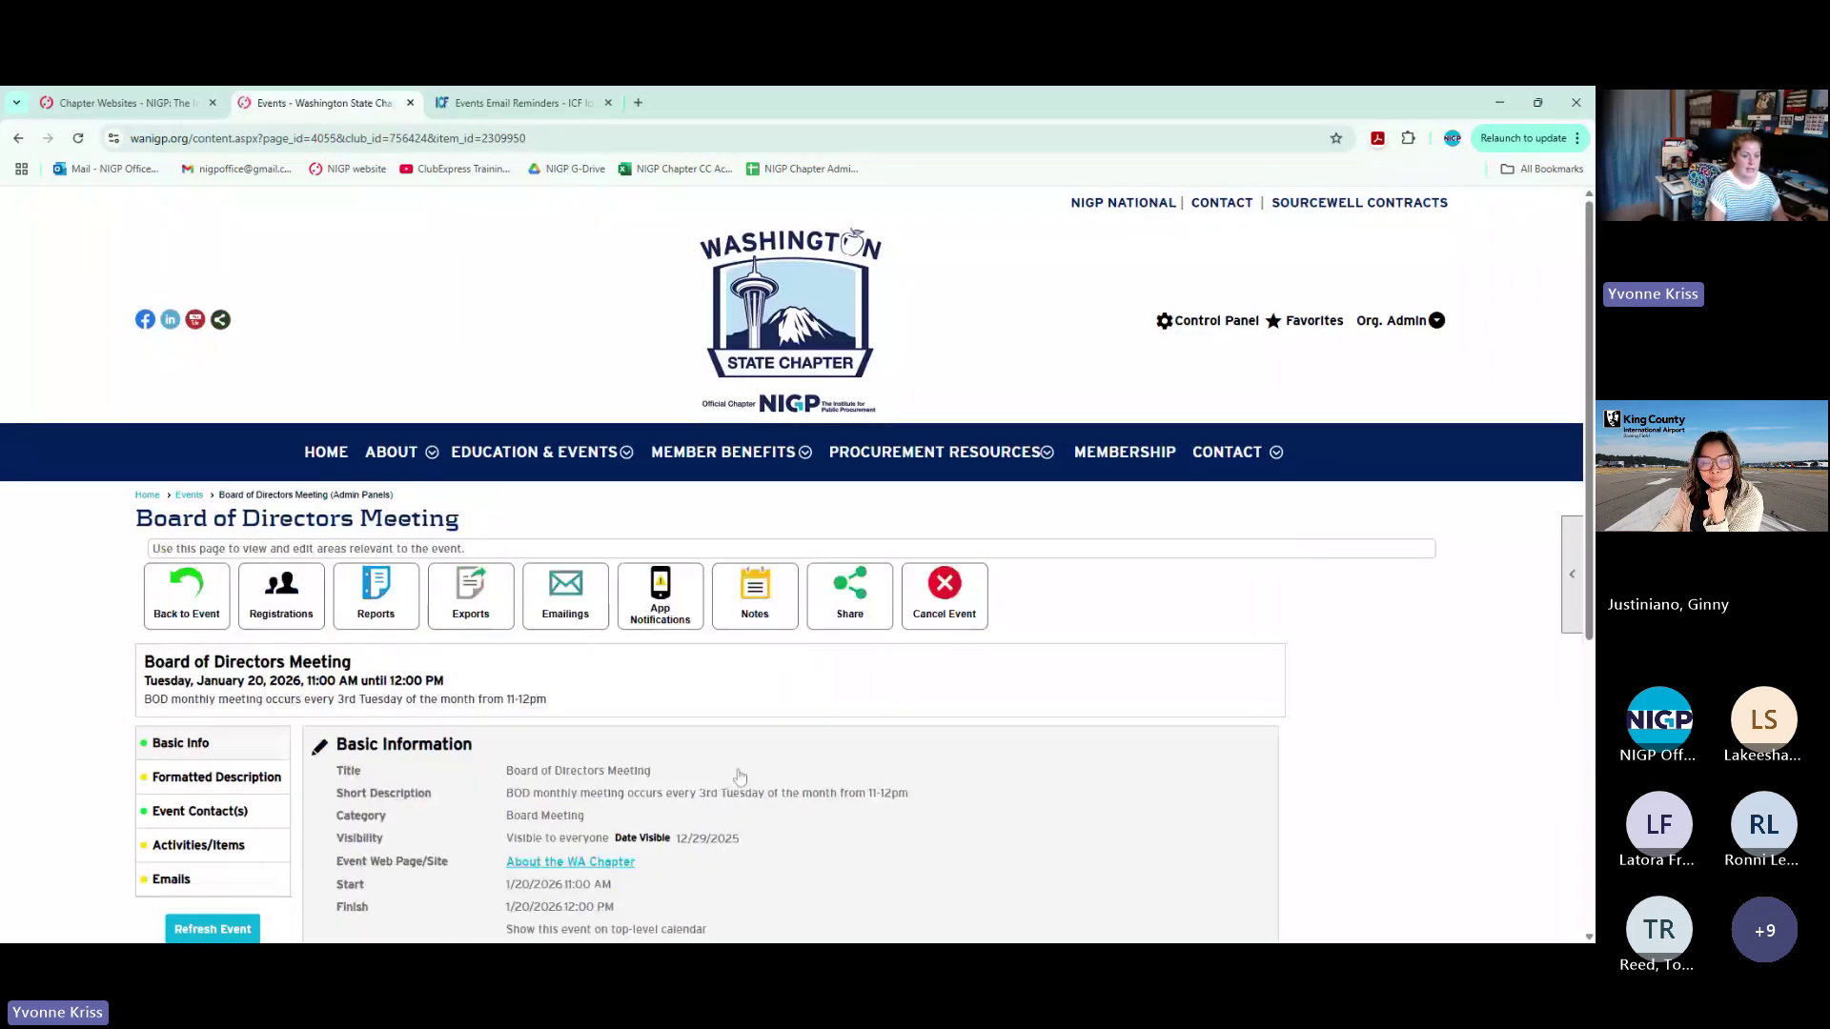
scroll(260, 658, "down", 2)
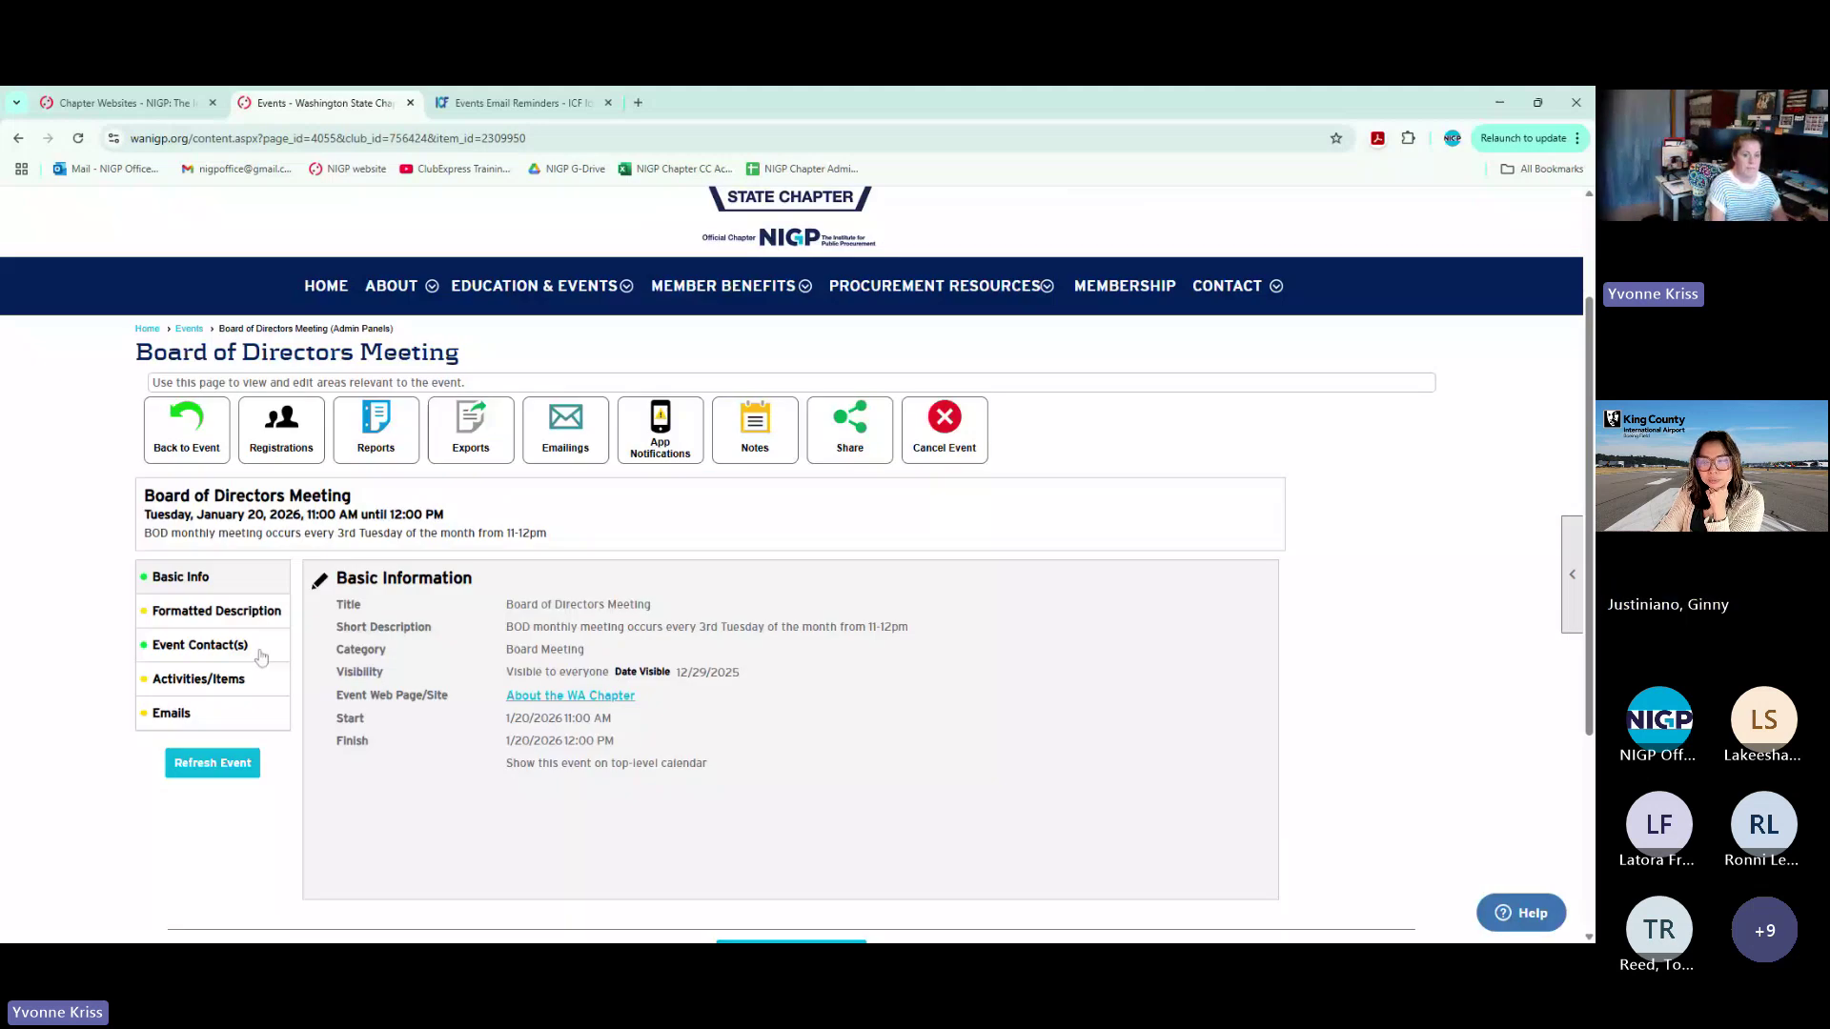
left_click(181, 713)
Toggle the registrant and member reminder checkboxes and Additional Info, then cancel unsaved
scroll(538, 727, "down", 1)
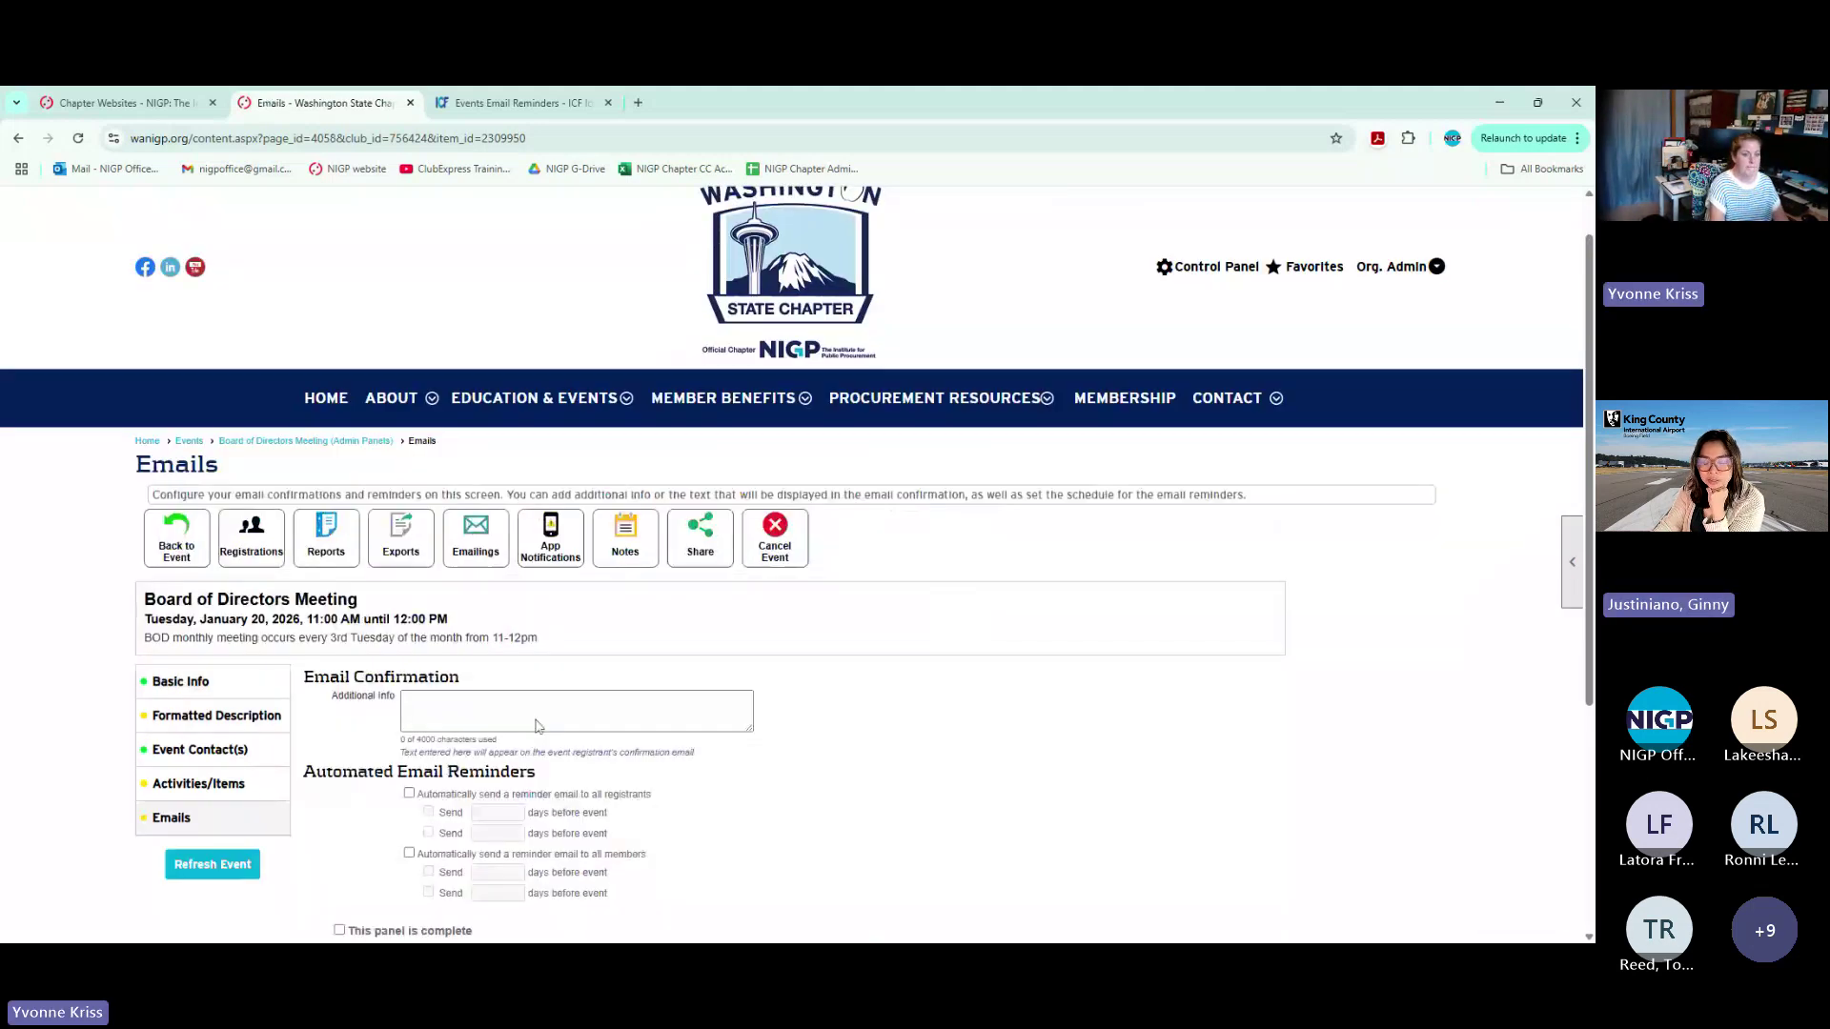
scroll(539, 726, "down", 1)
left_click(409, 680)
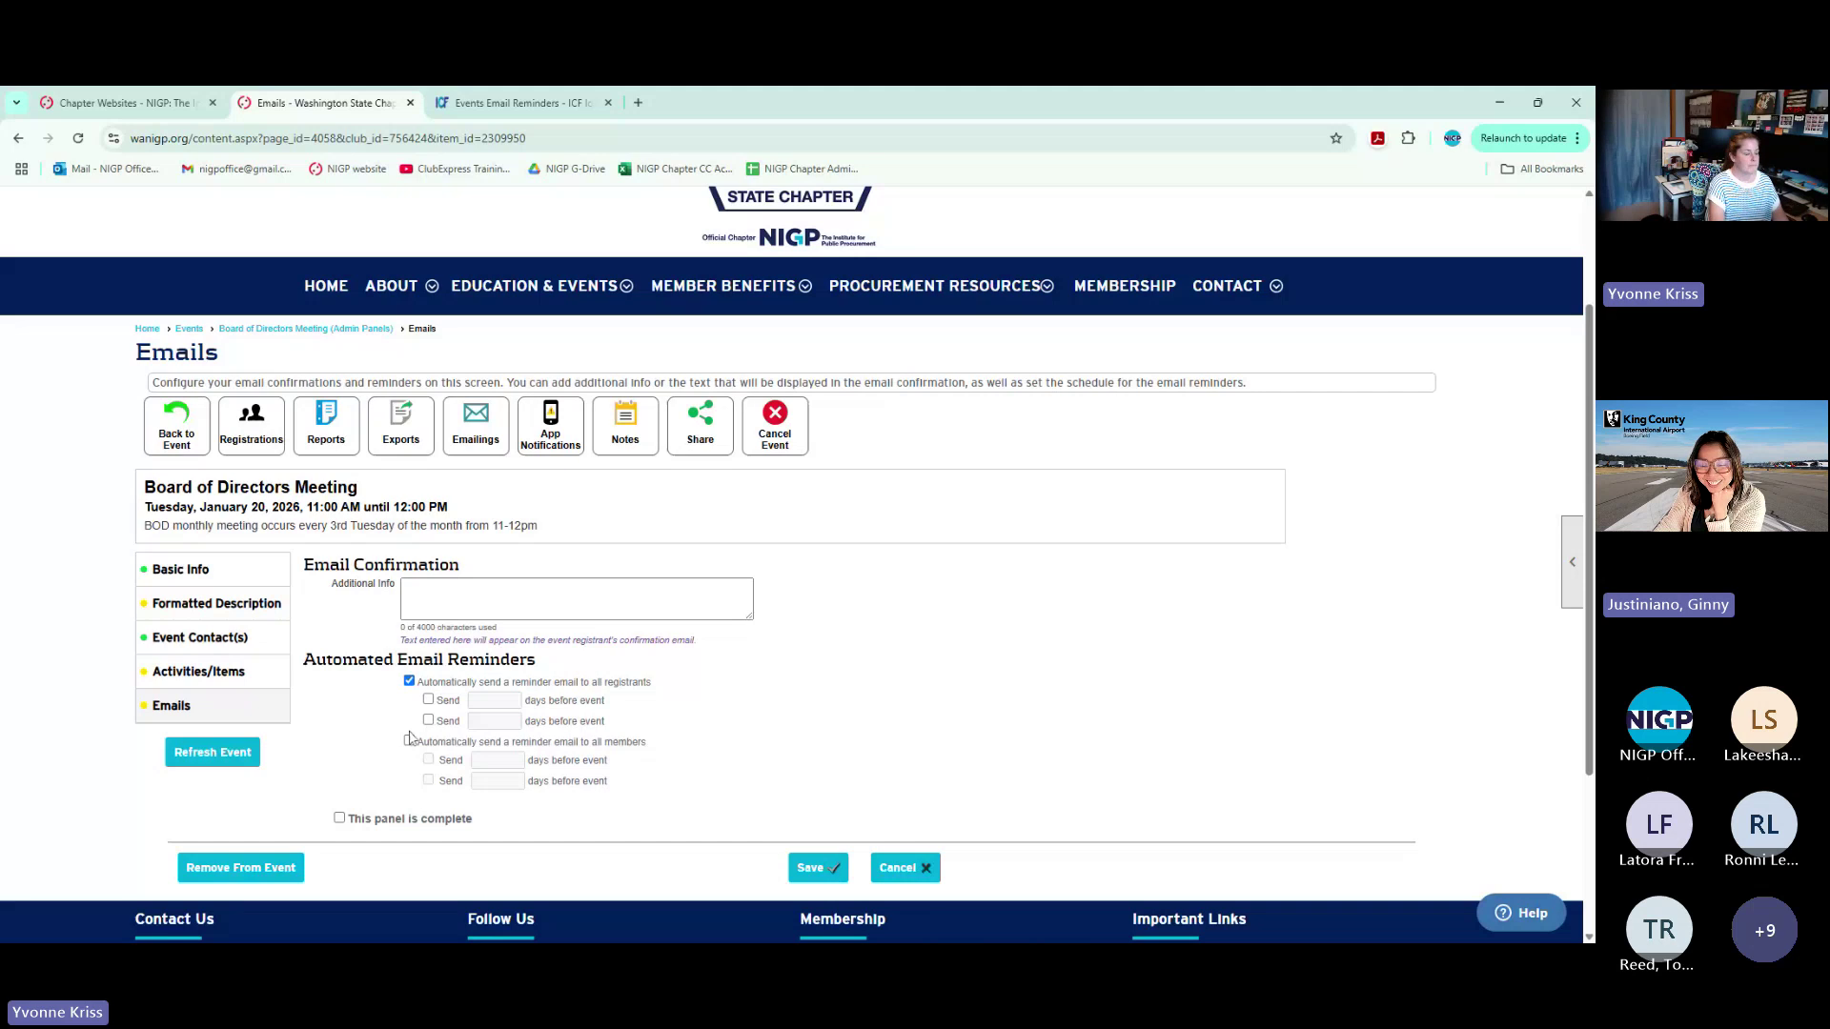
left_click(409, 741)
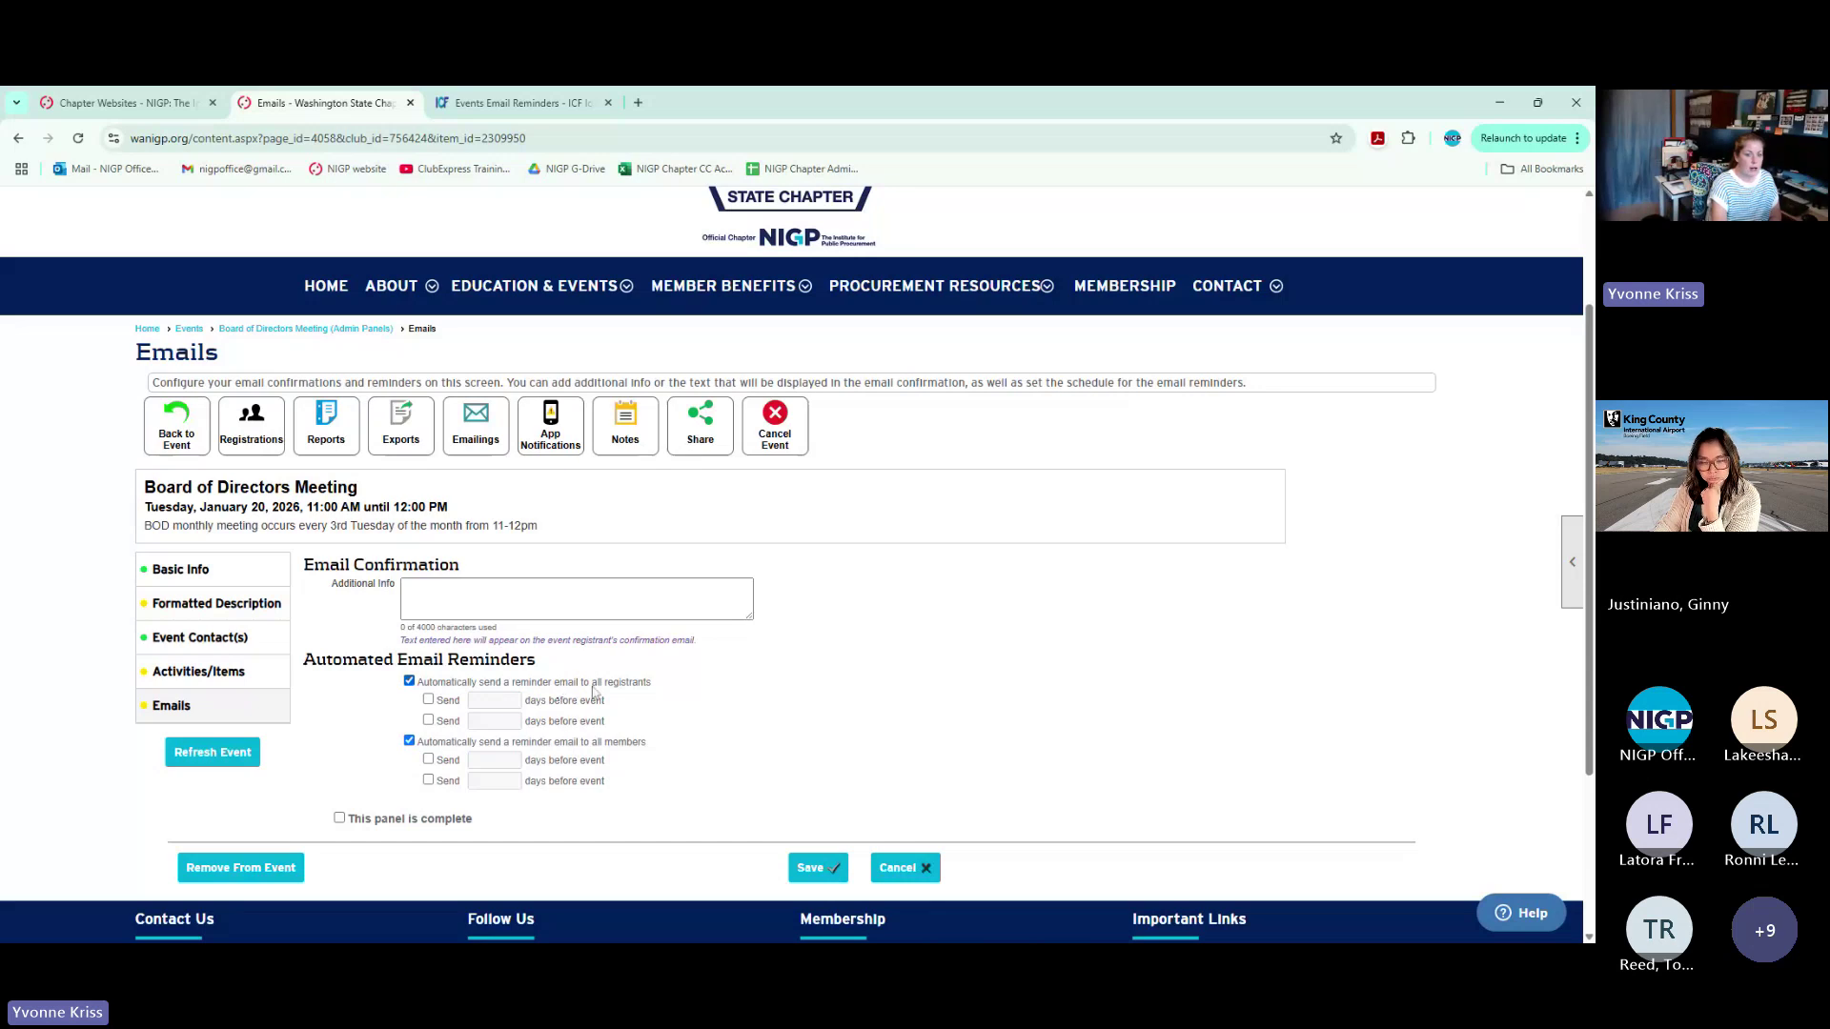
left_click(633, 684)
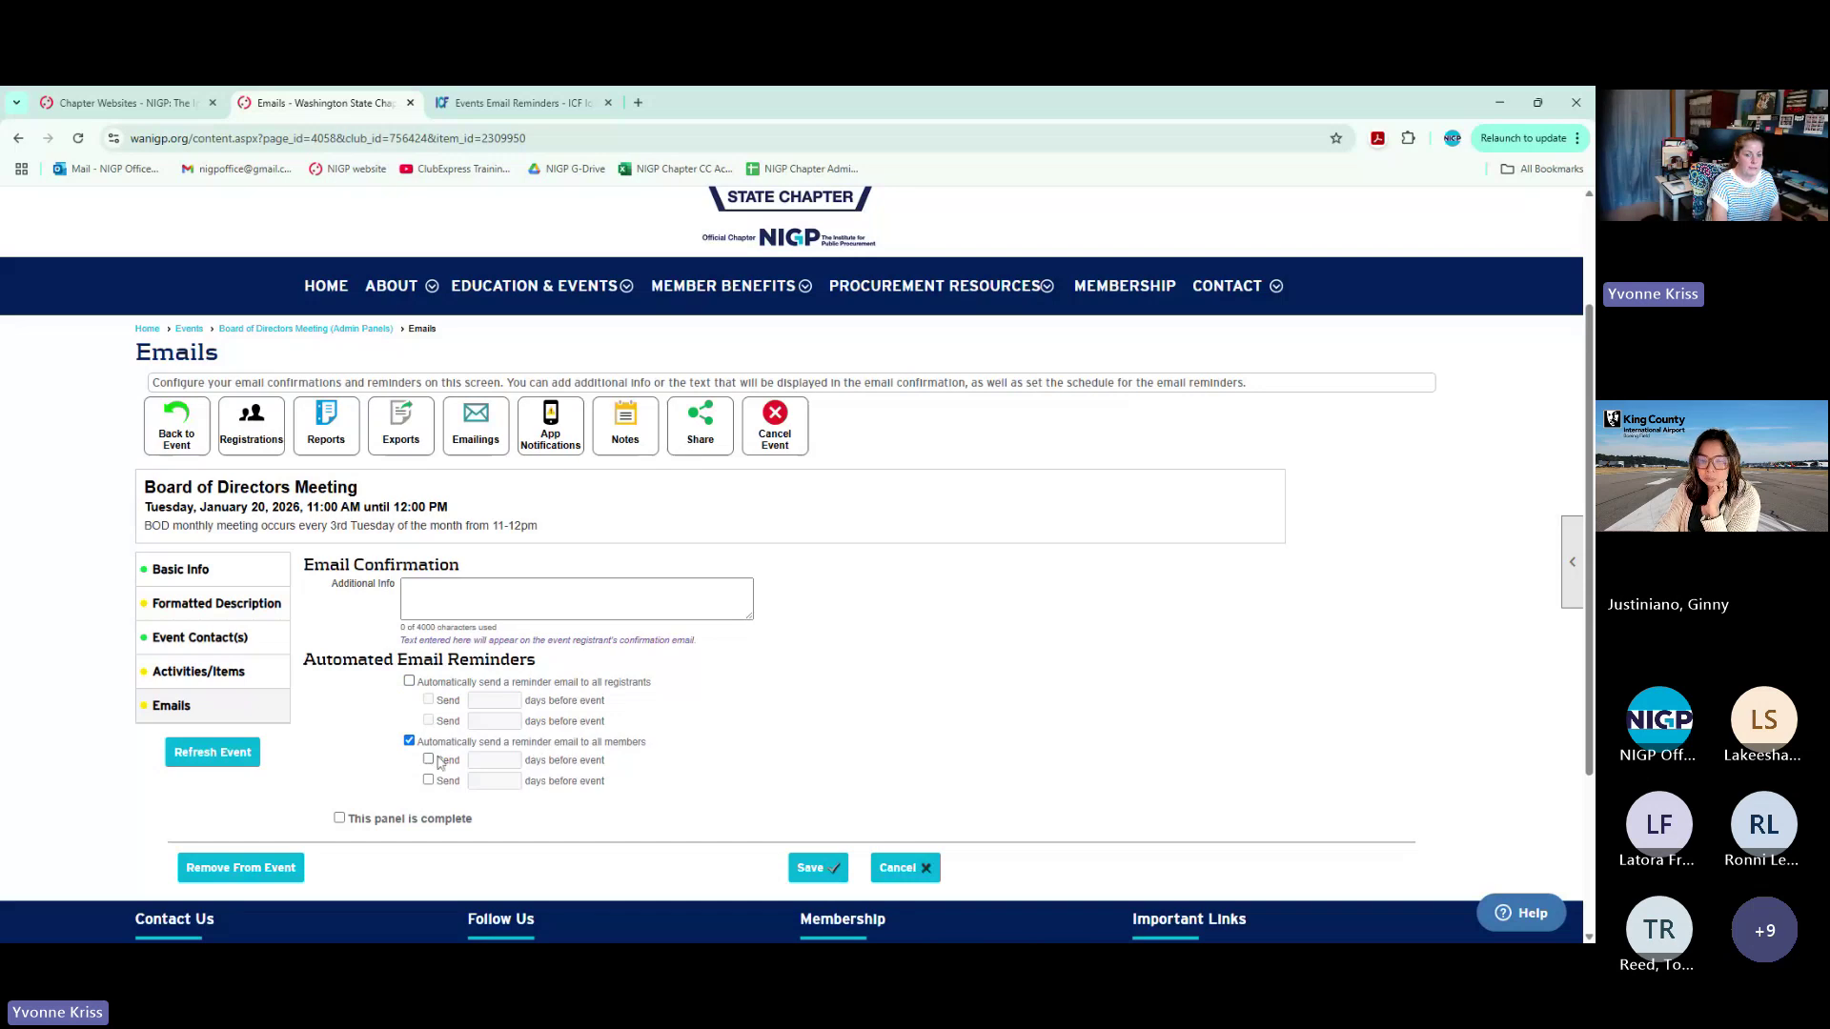
left_click(429, 586)
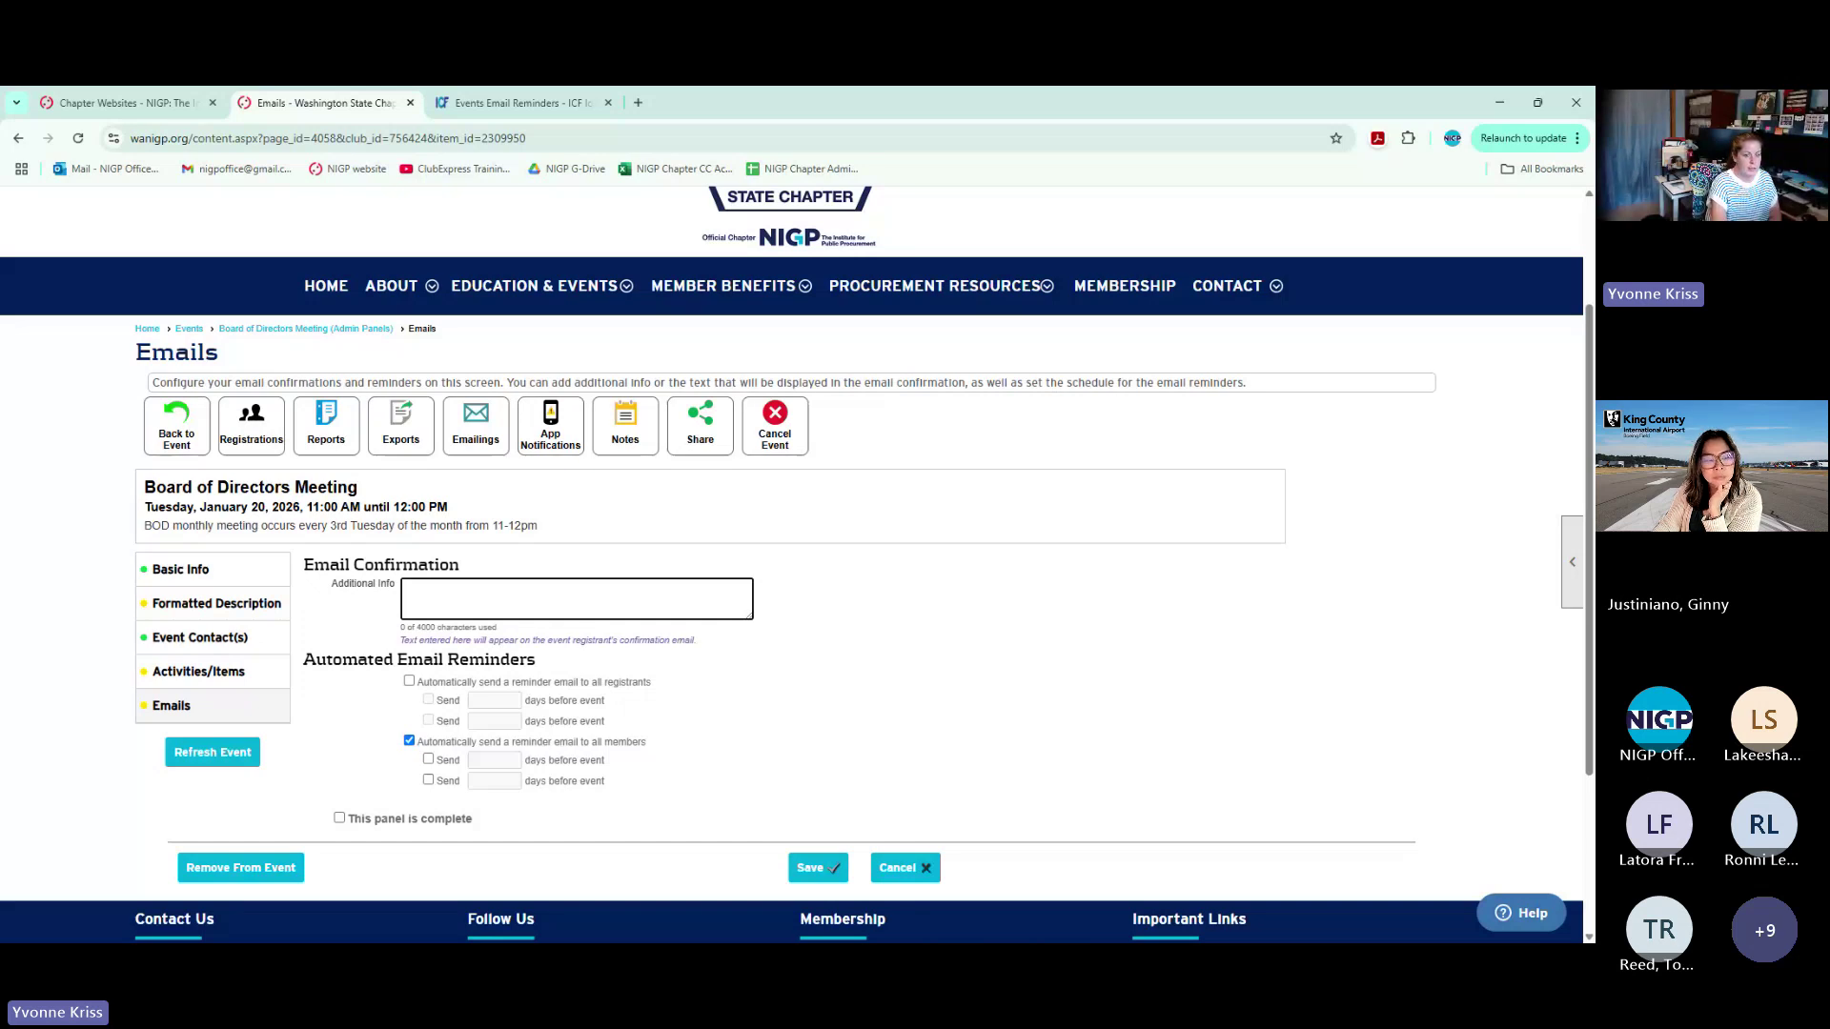
left_click(901, 868)
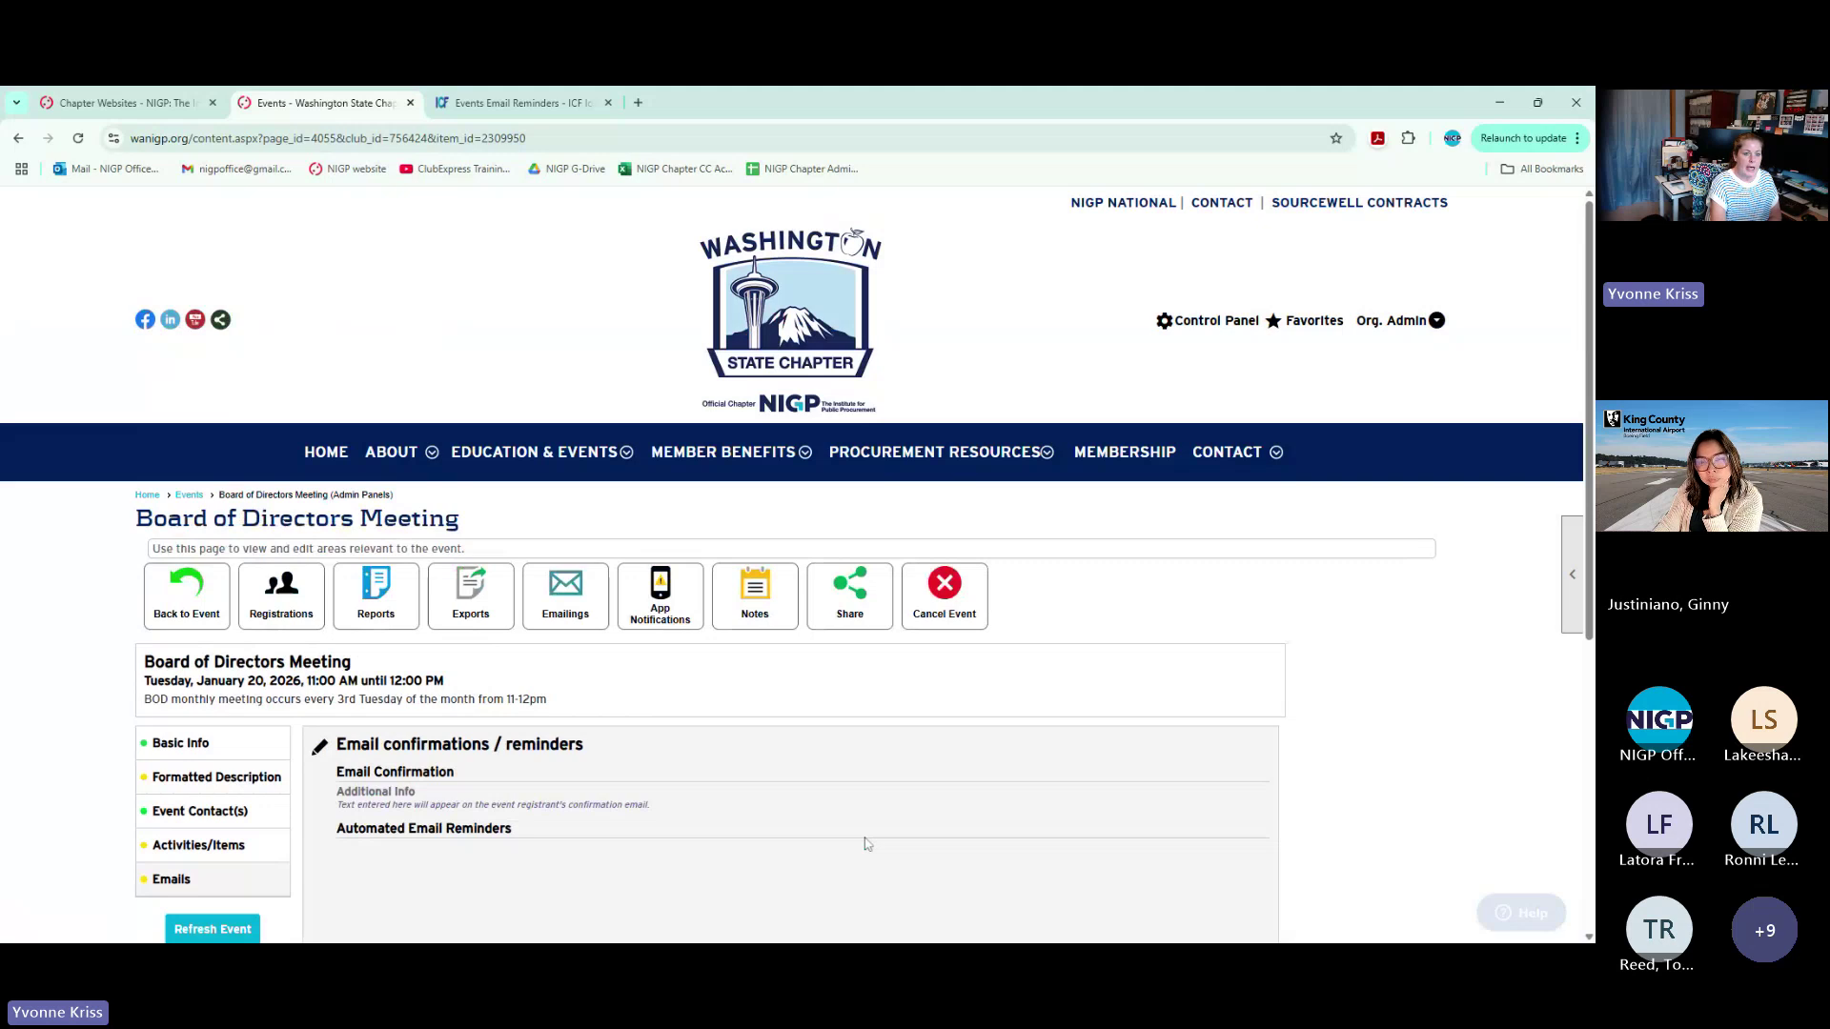
Open Configure > Email Reminders and highlight the members and registrants reminder names
left_click(189, 329)
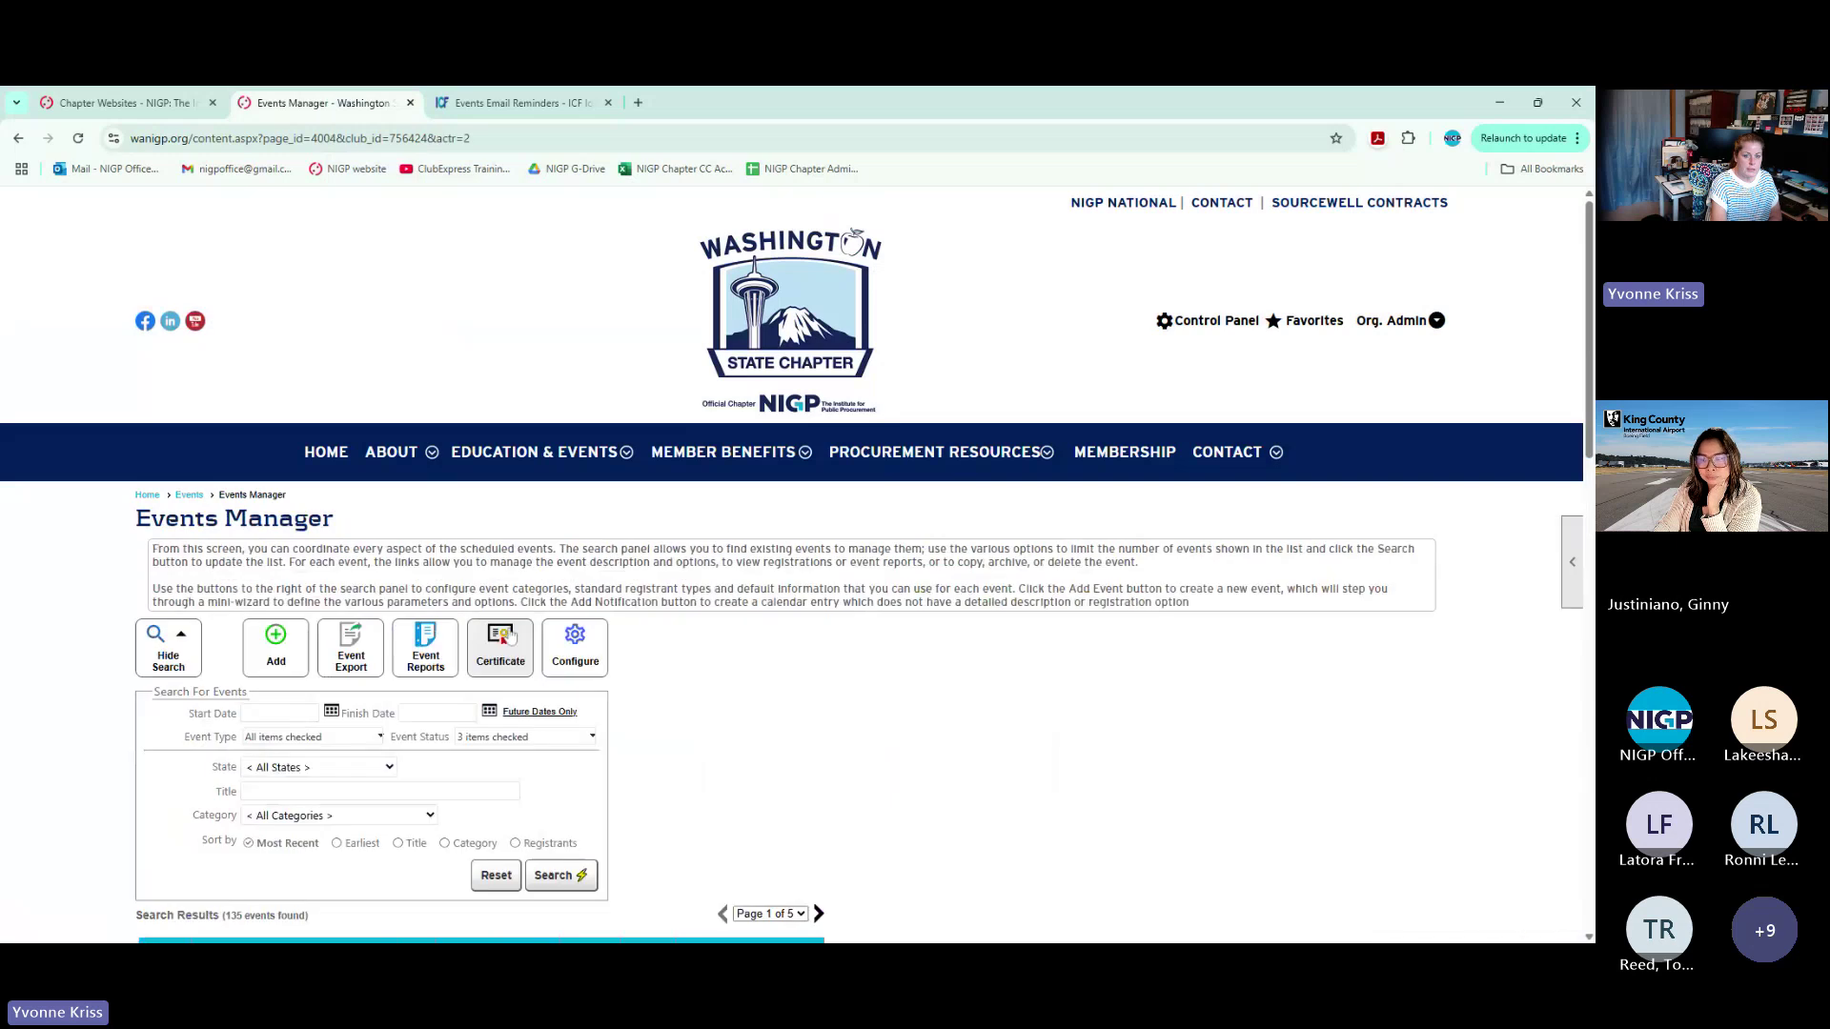
left_click(583, 654)
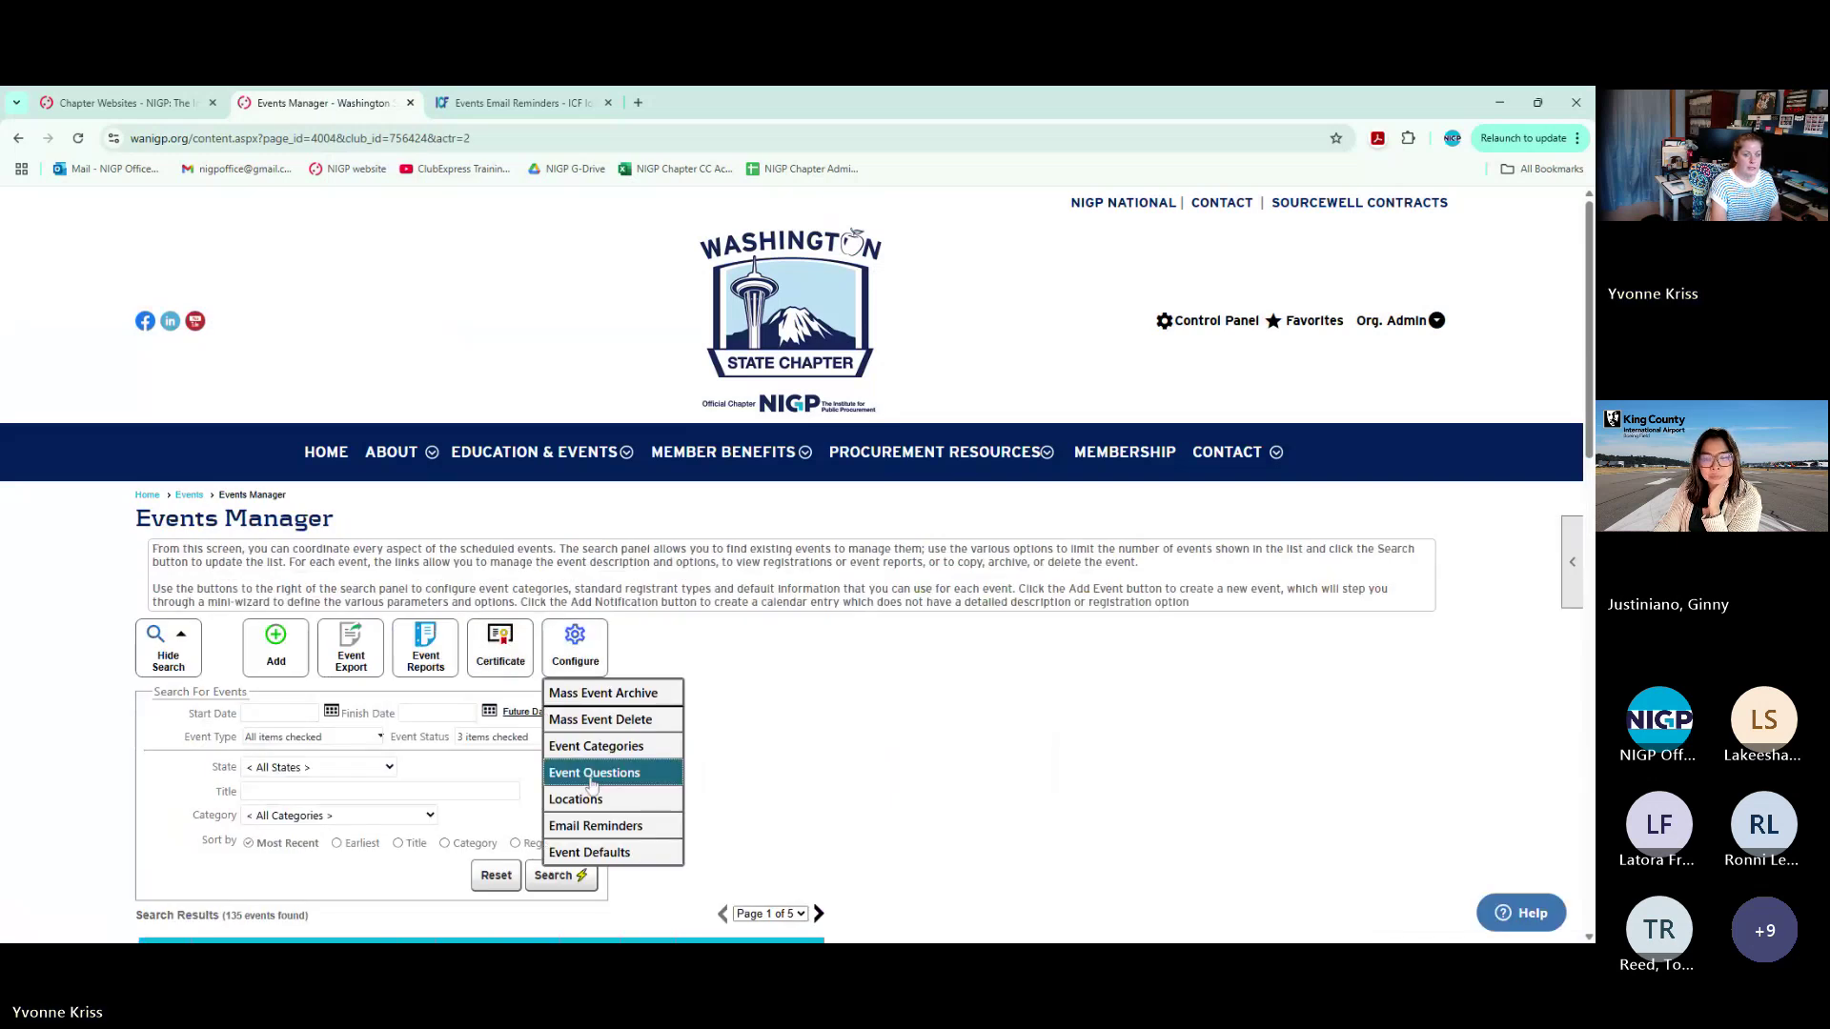
left_click(593, 825)
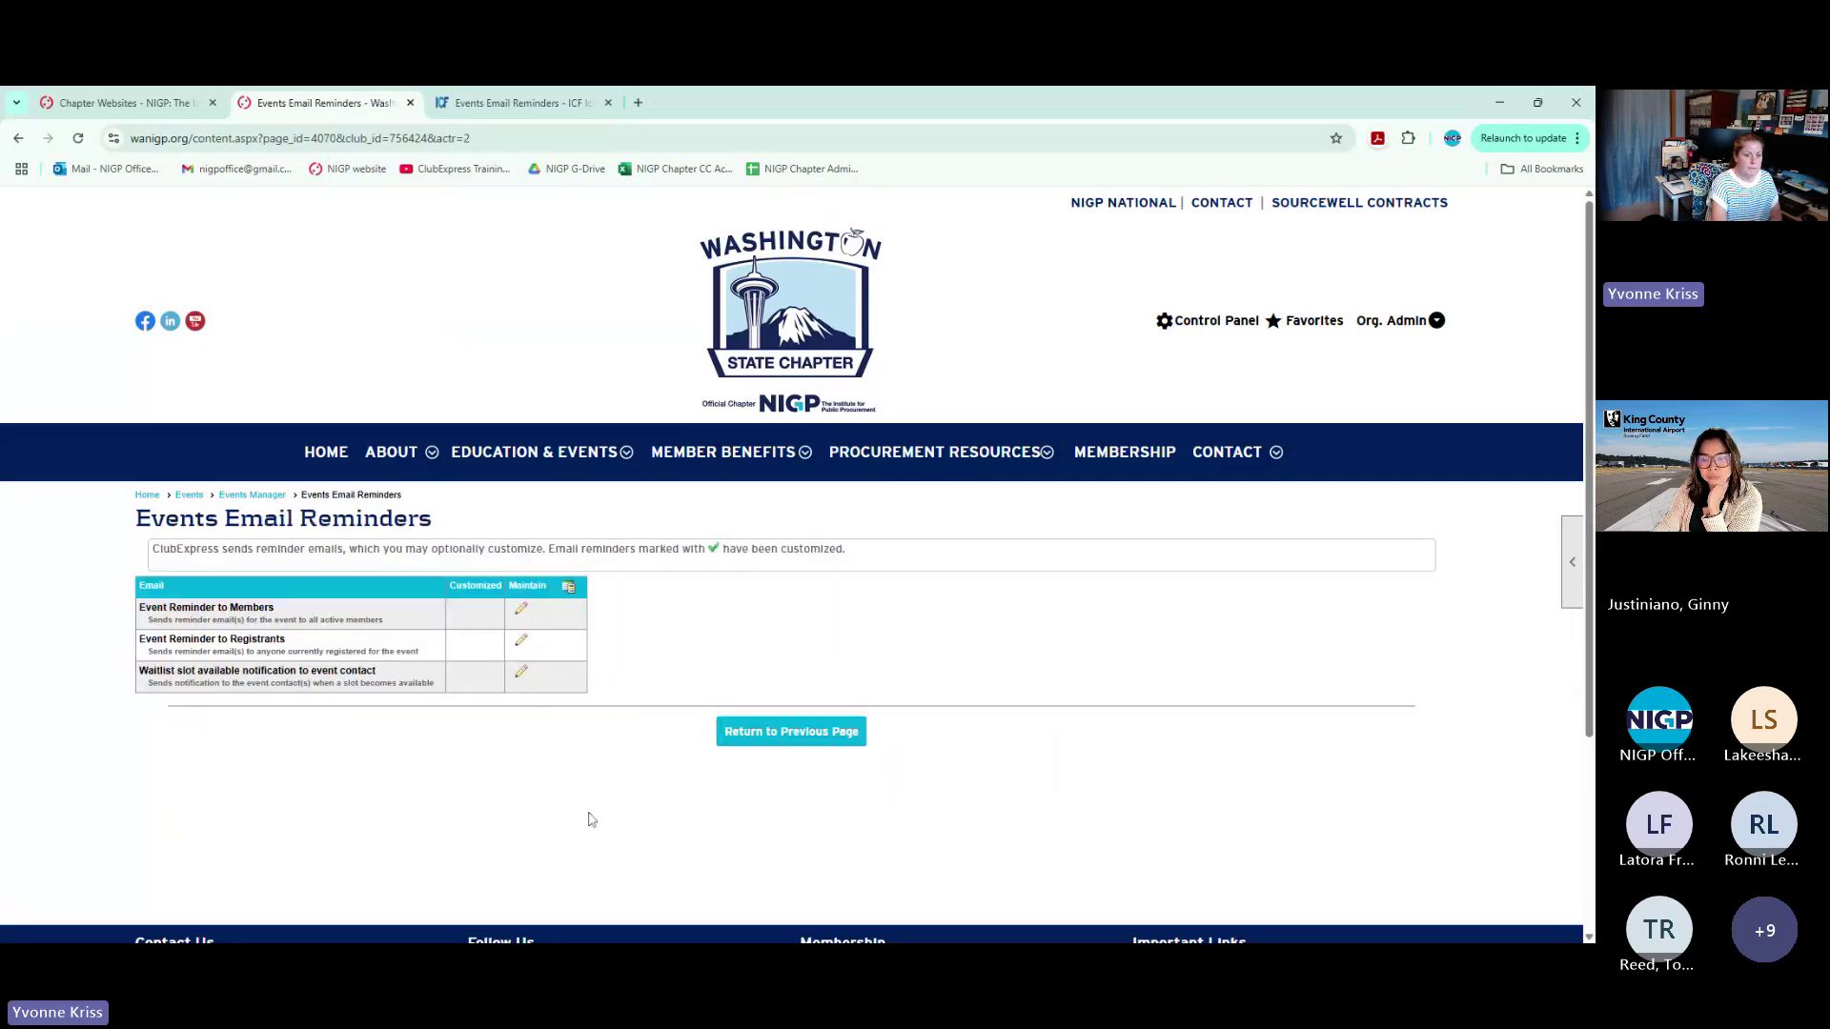
left_click_drag(141, 615, 277, 610)
left_click(140, 610)
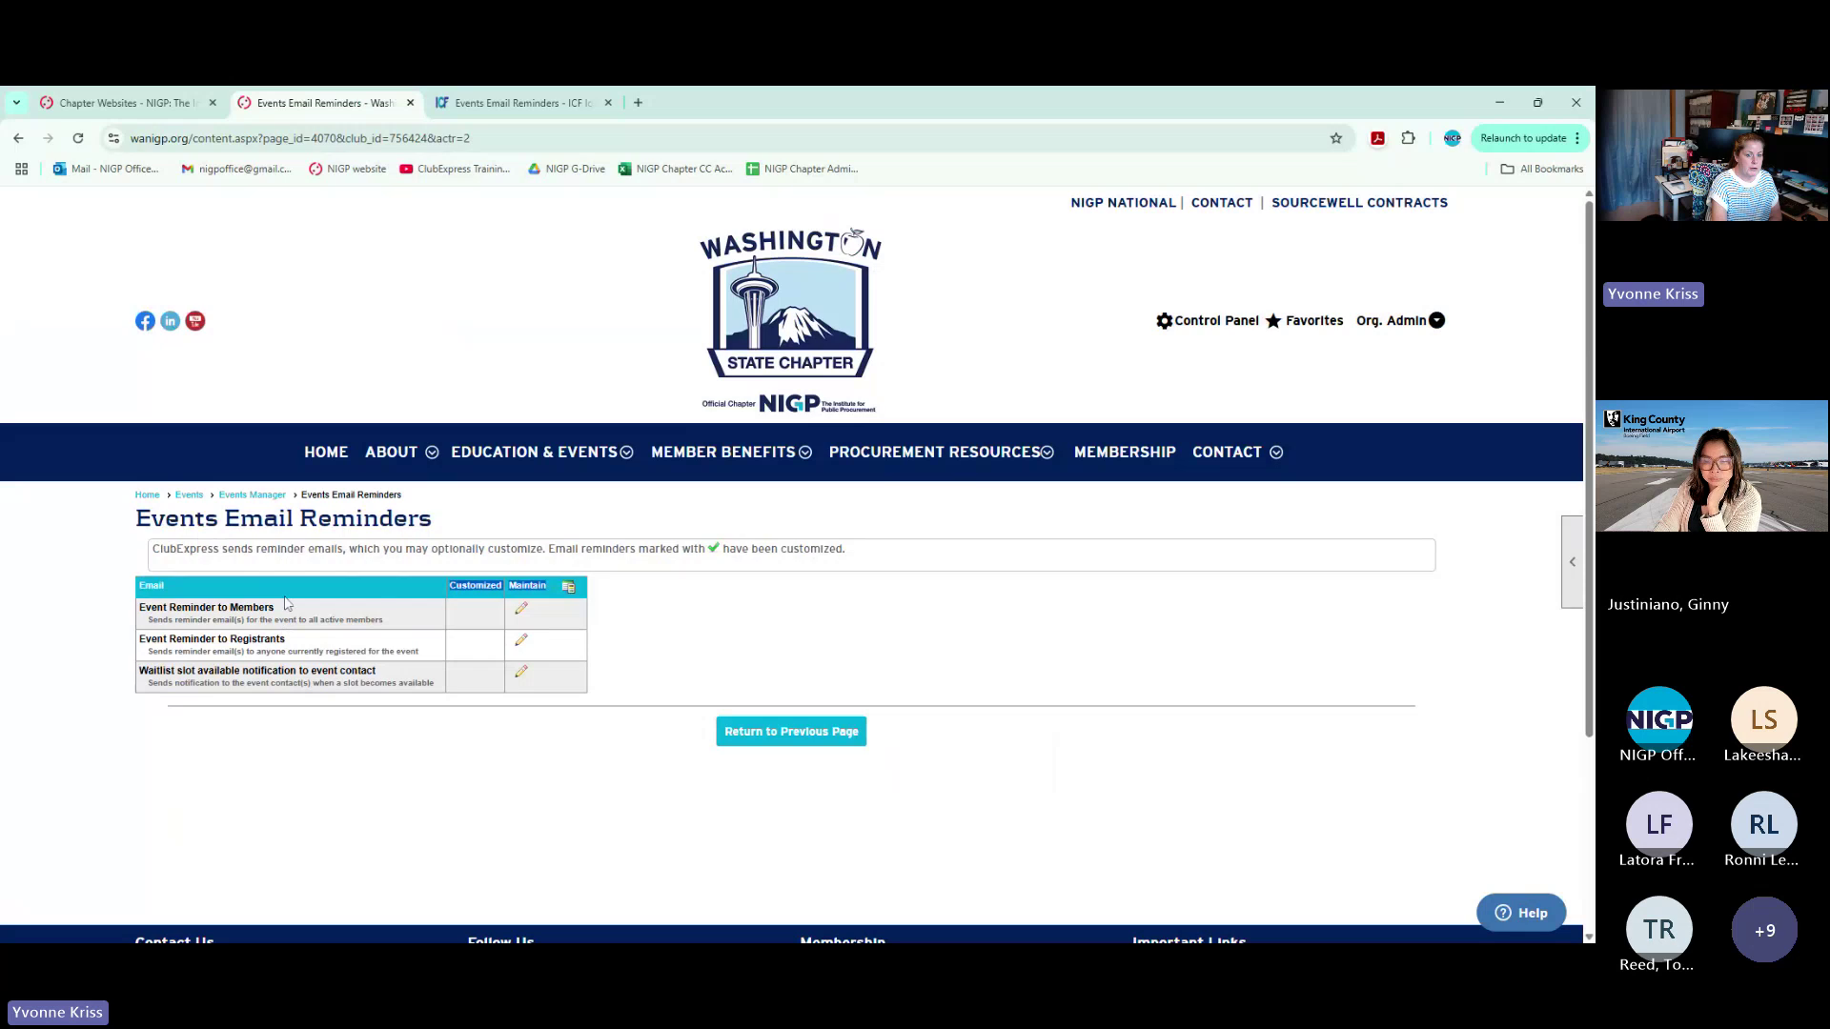
left_click_drag(140, 610, 286, 641)
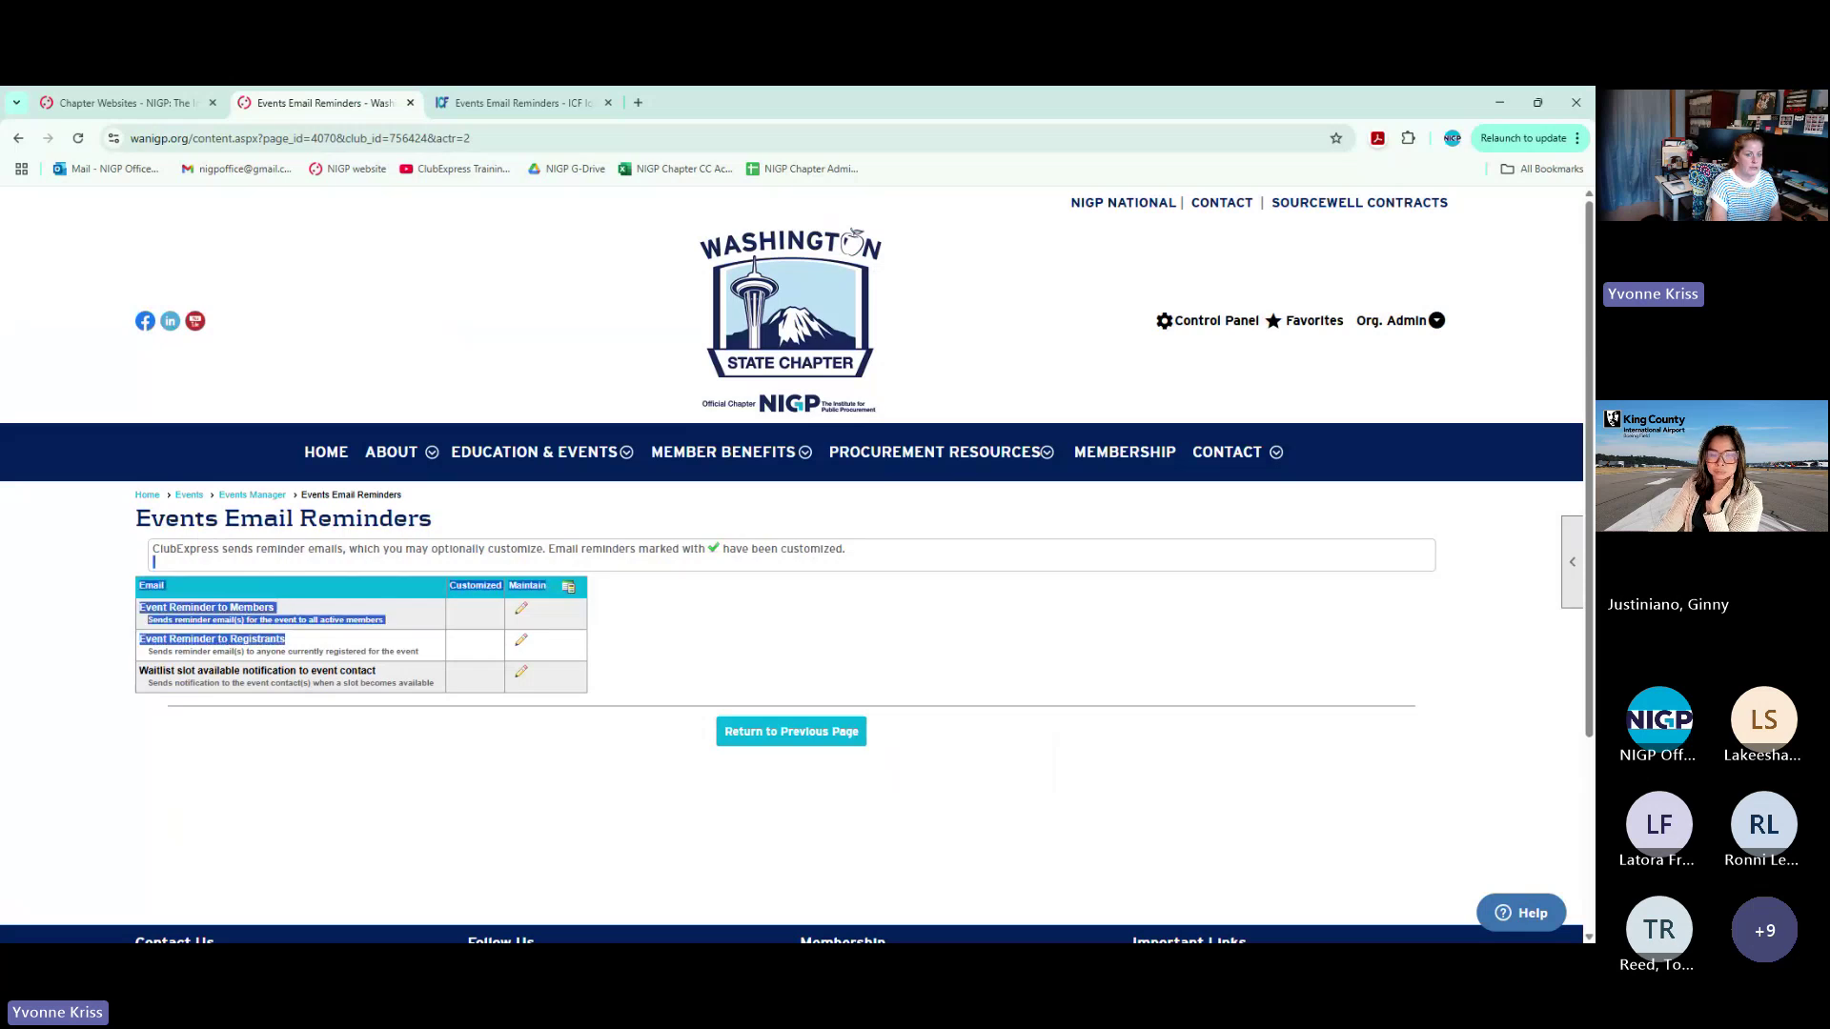
left_click(286, 641)
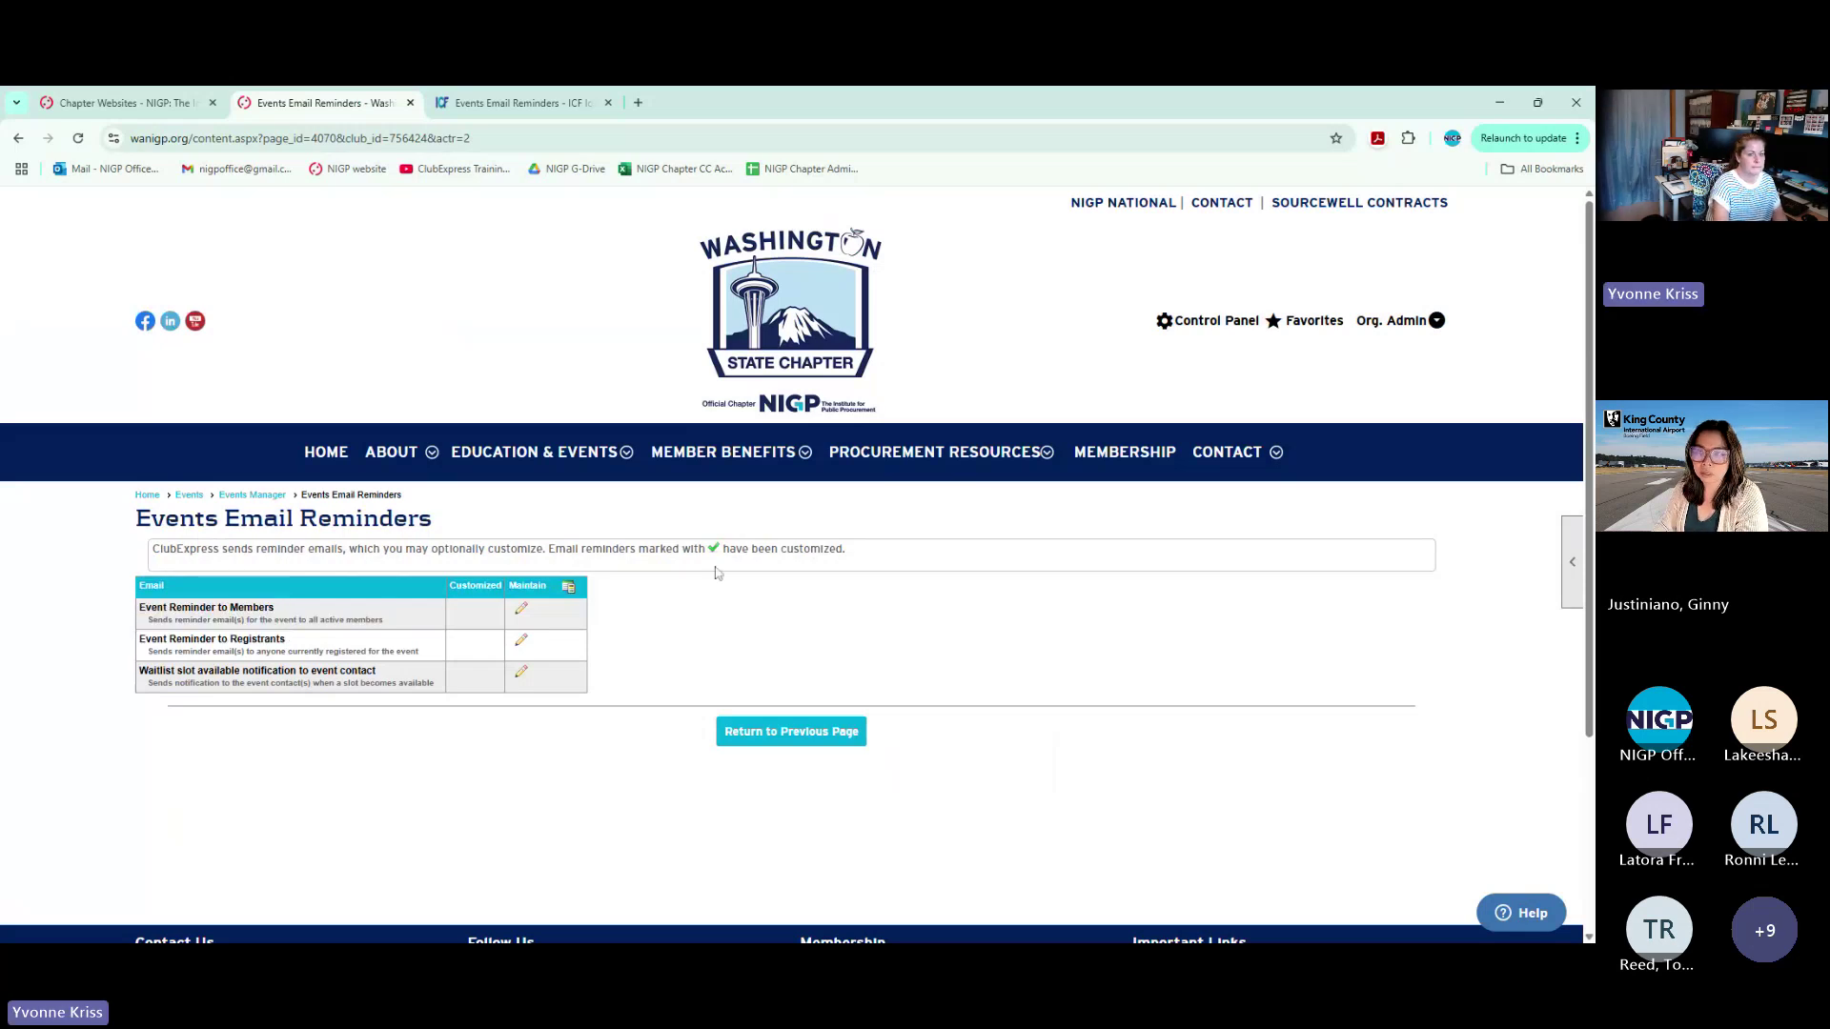
Return to Email Reminders from Events Manager and edit the Event Reminder to Registrants
left_click(271, 496)
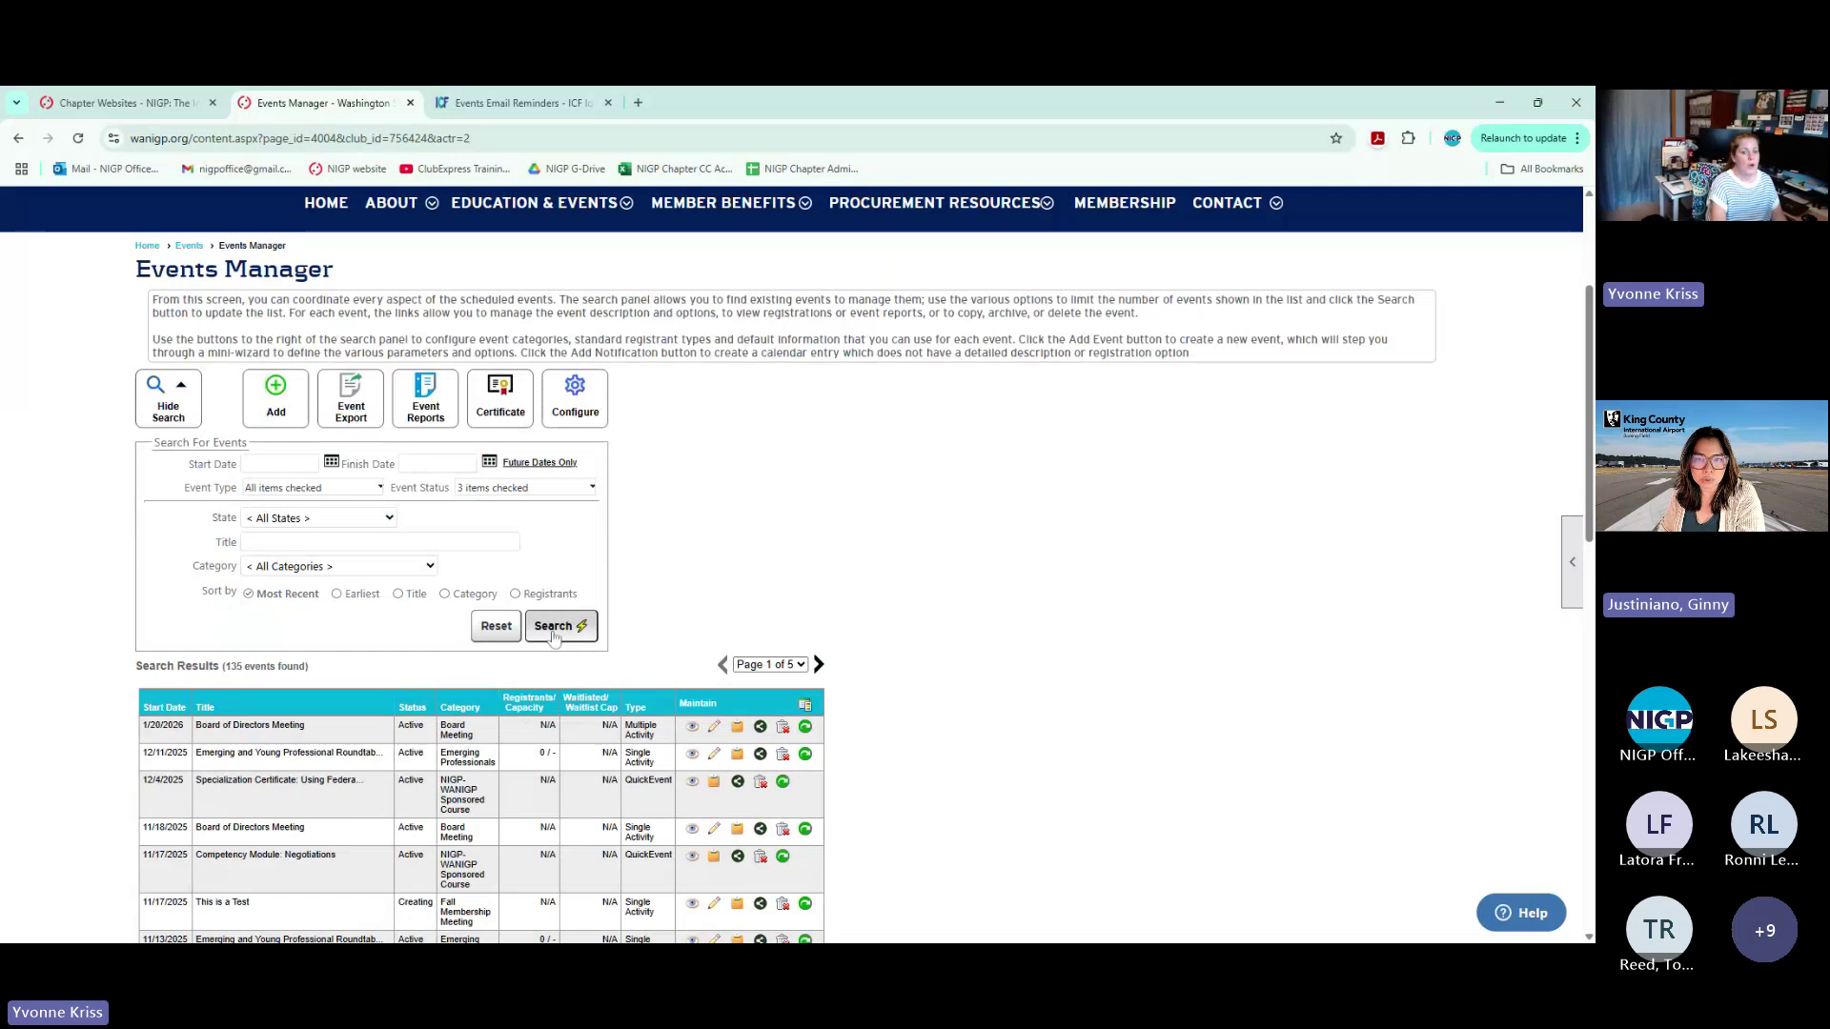
left_click(575, 402)
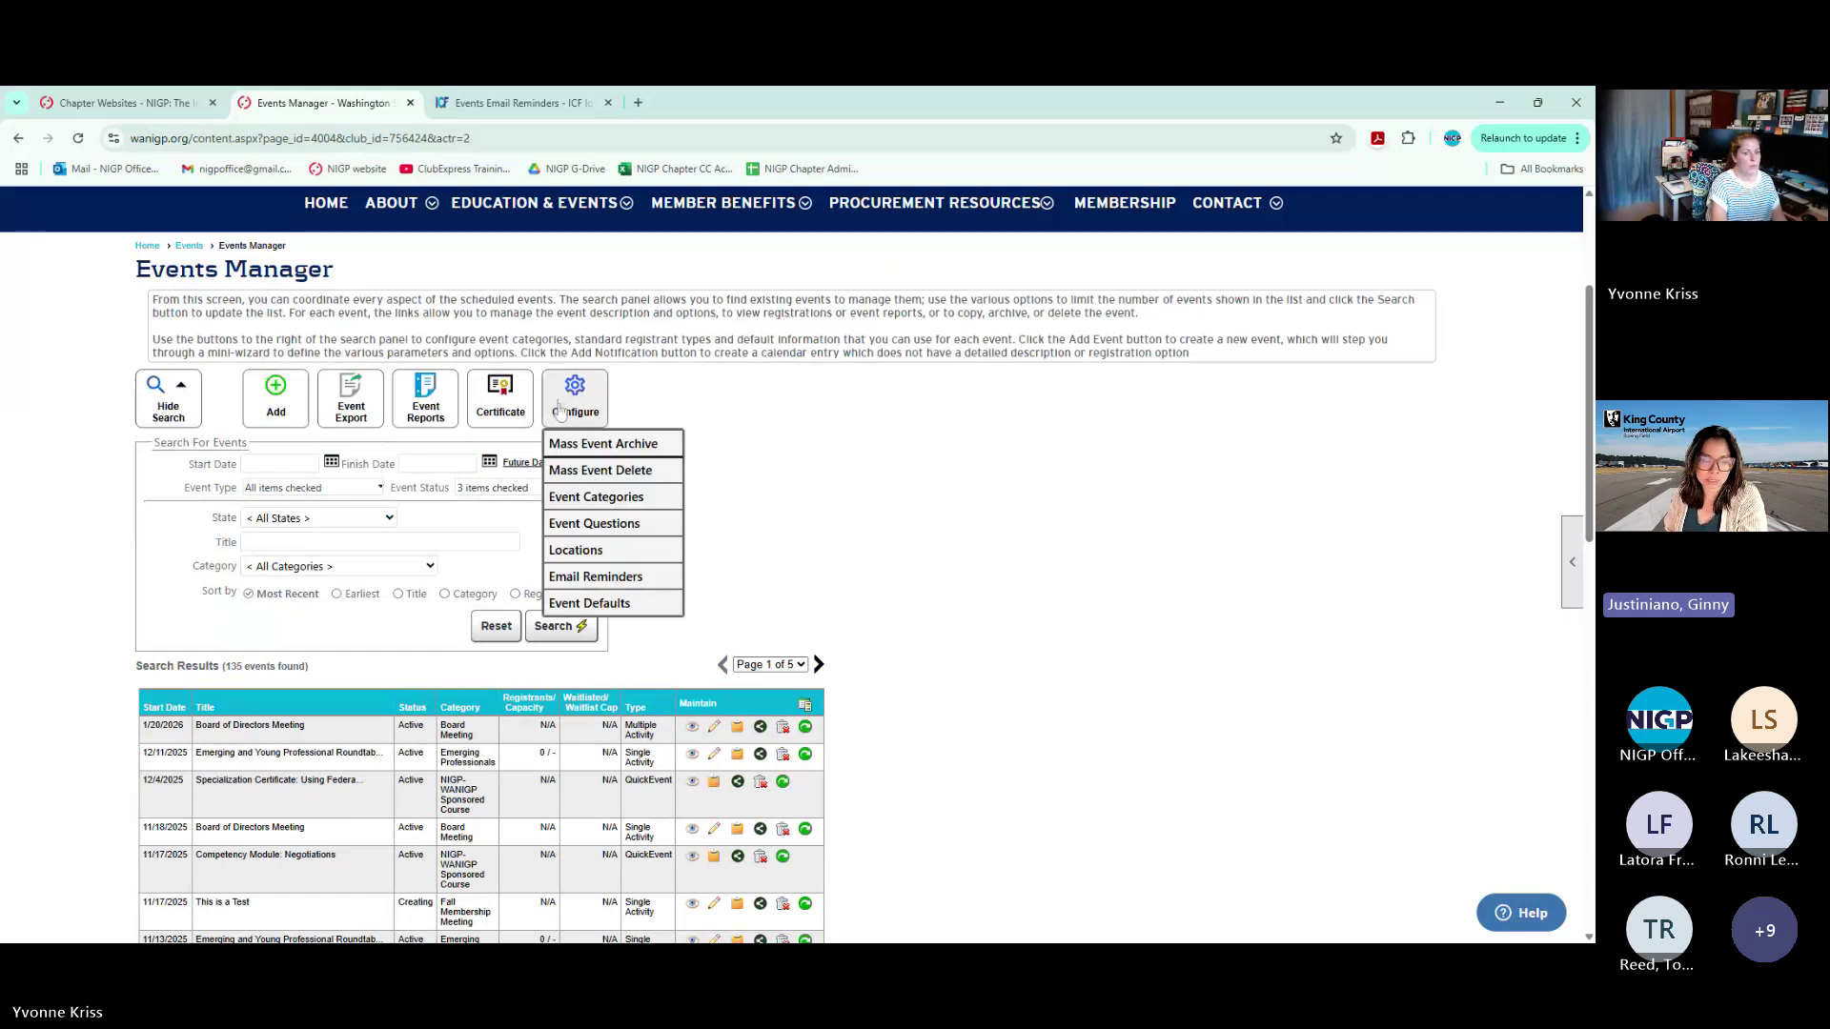
left_click(588, 583)
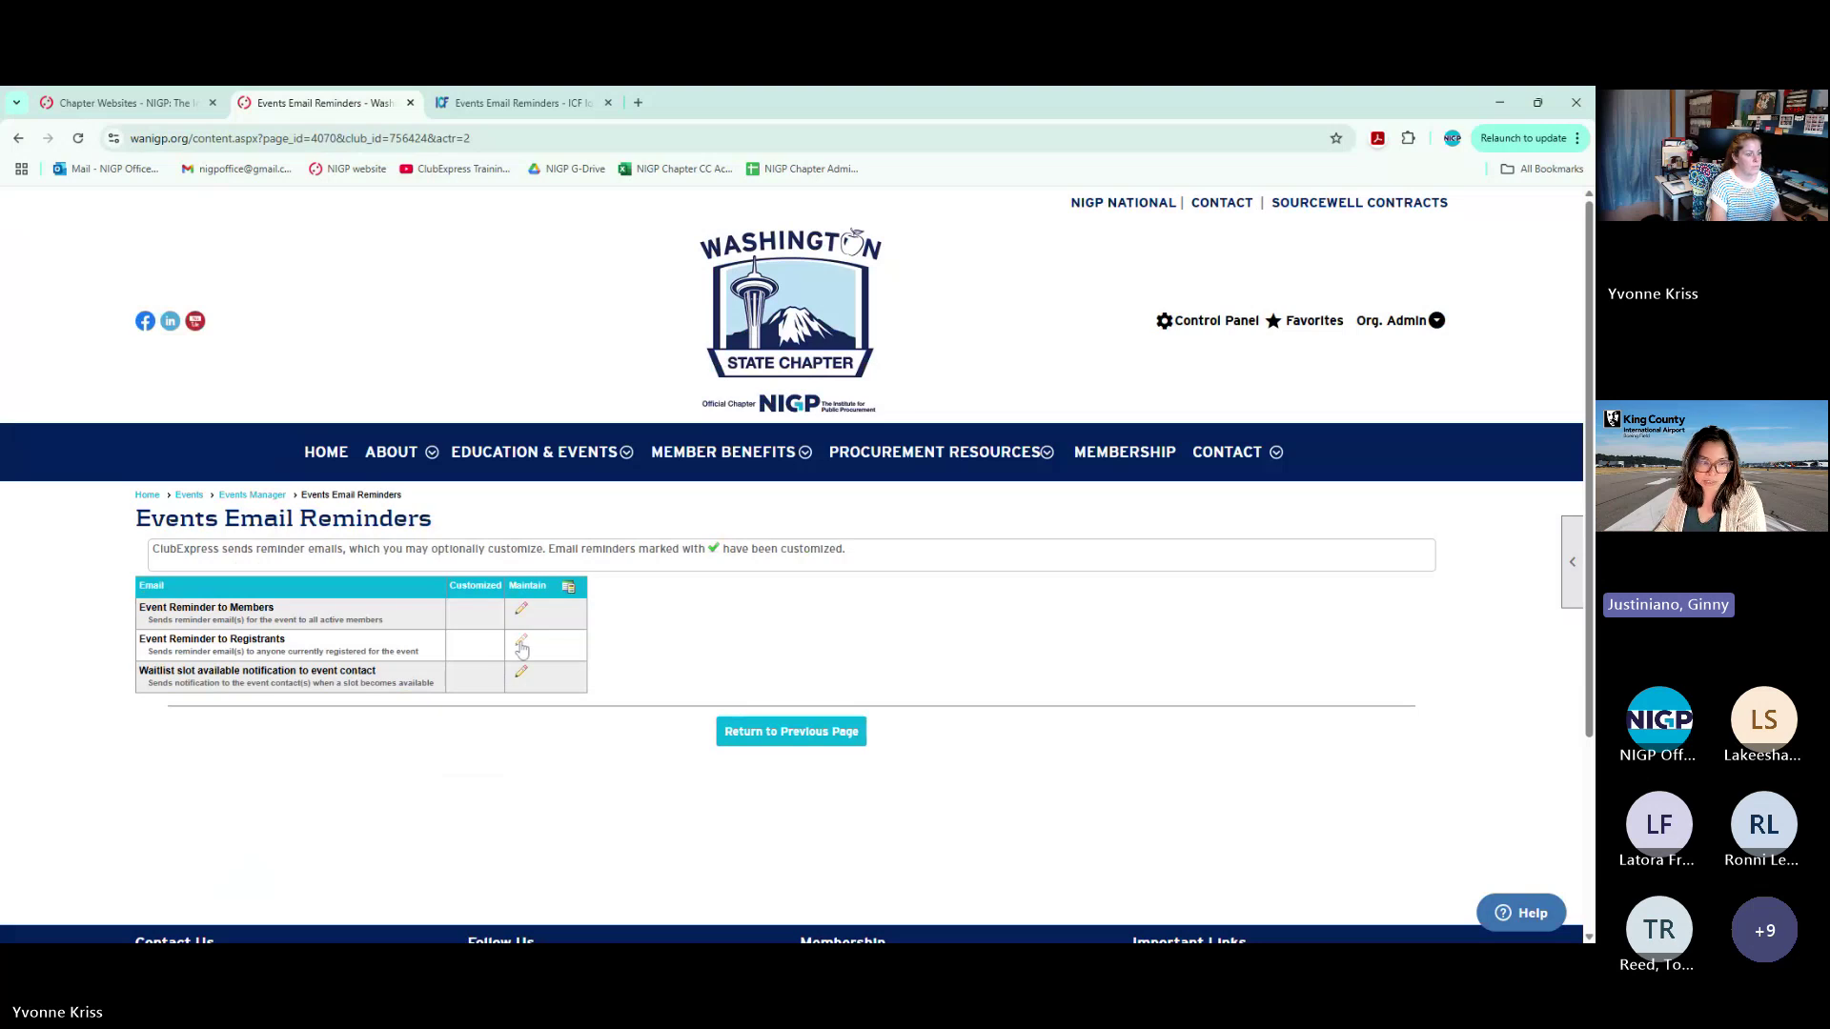
left_click(521, 640)
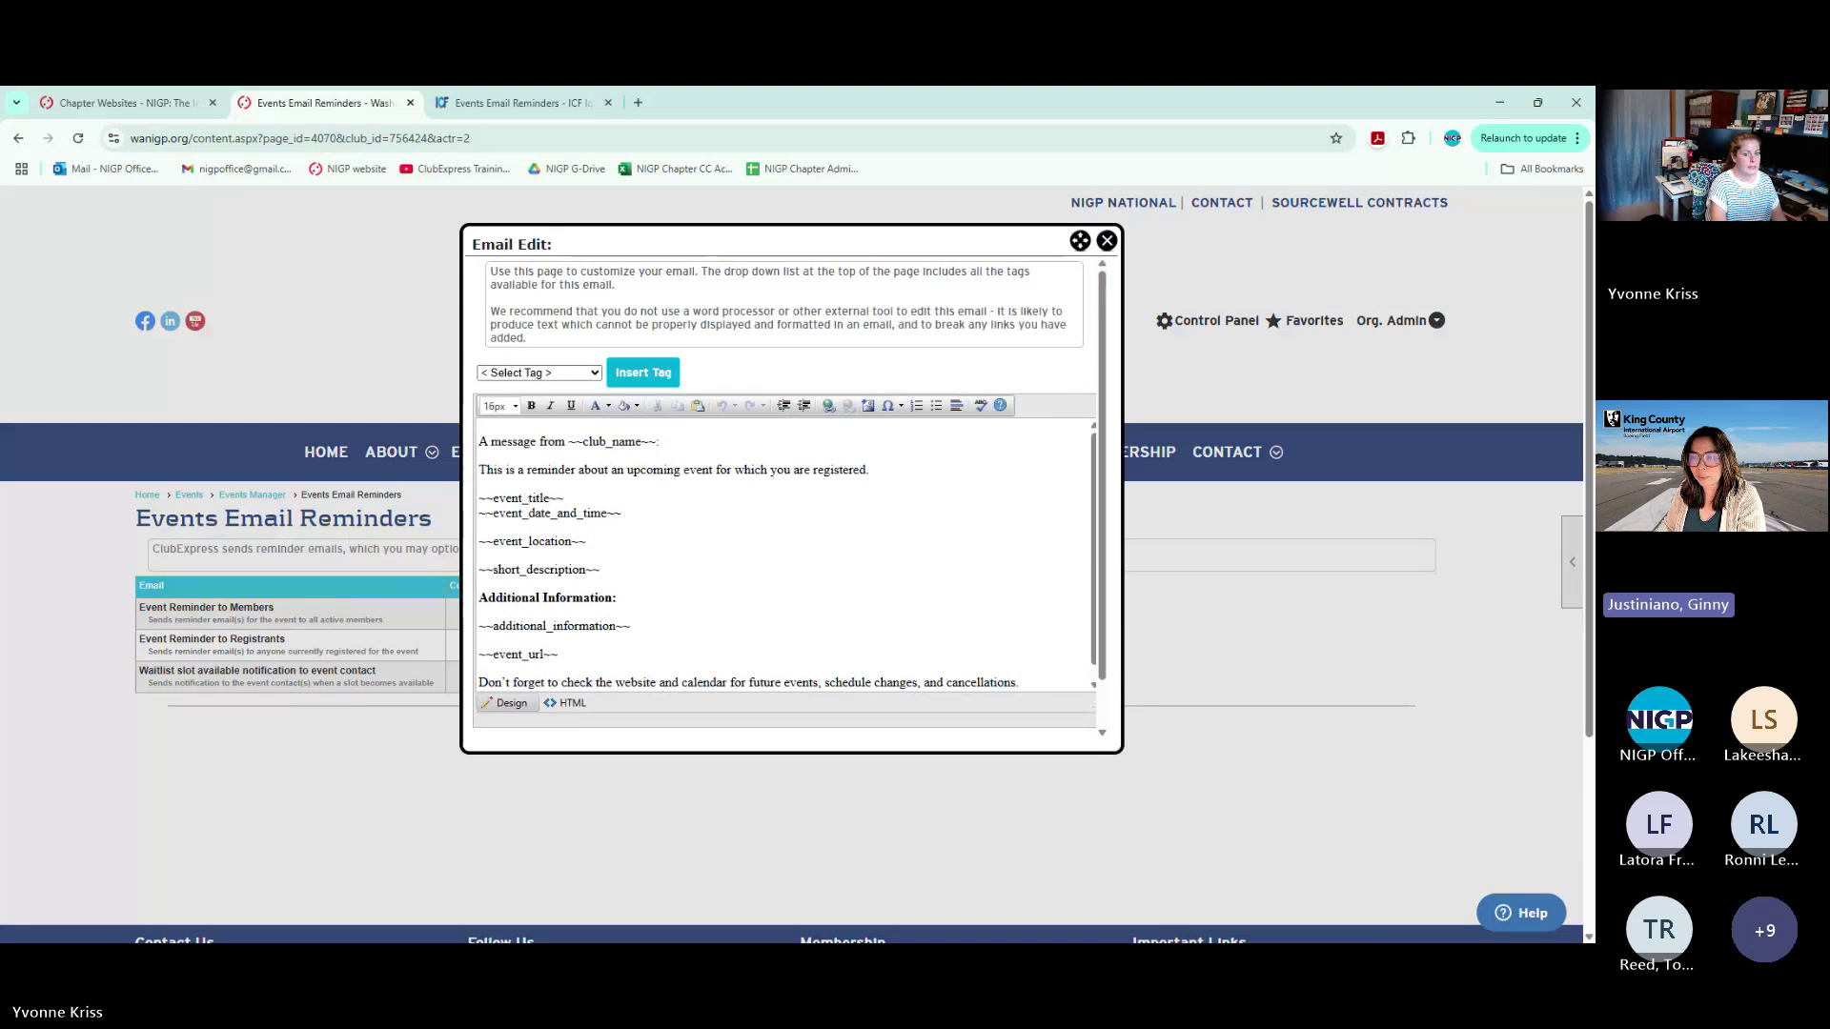
Highlight the ~~short_description~~ and ~~additional_information~~ placeholders in the Washington reminder email
left_click(539, 570)
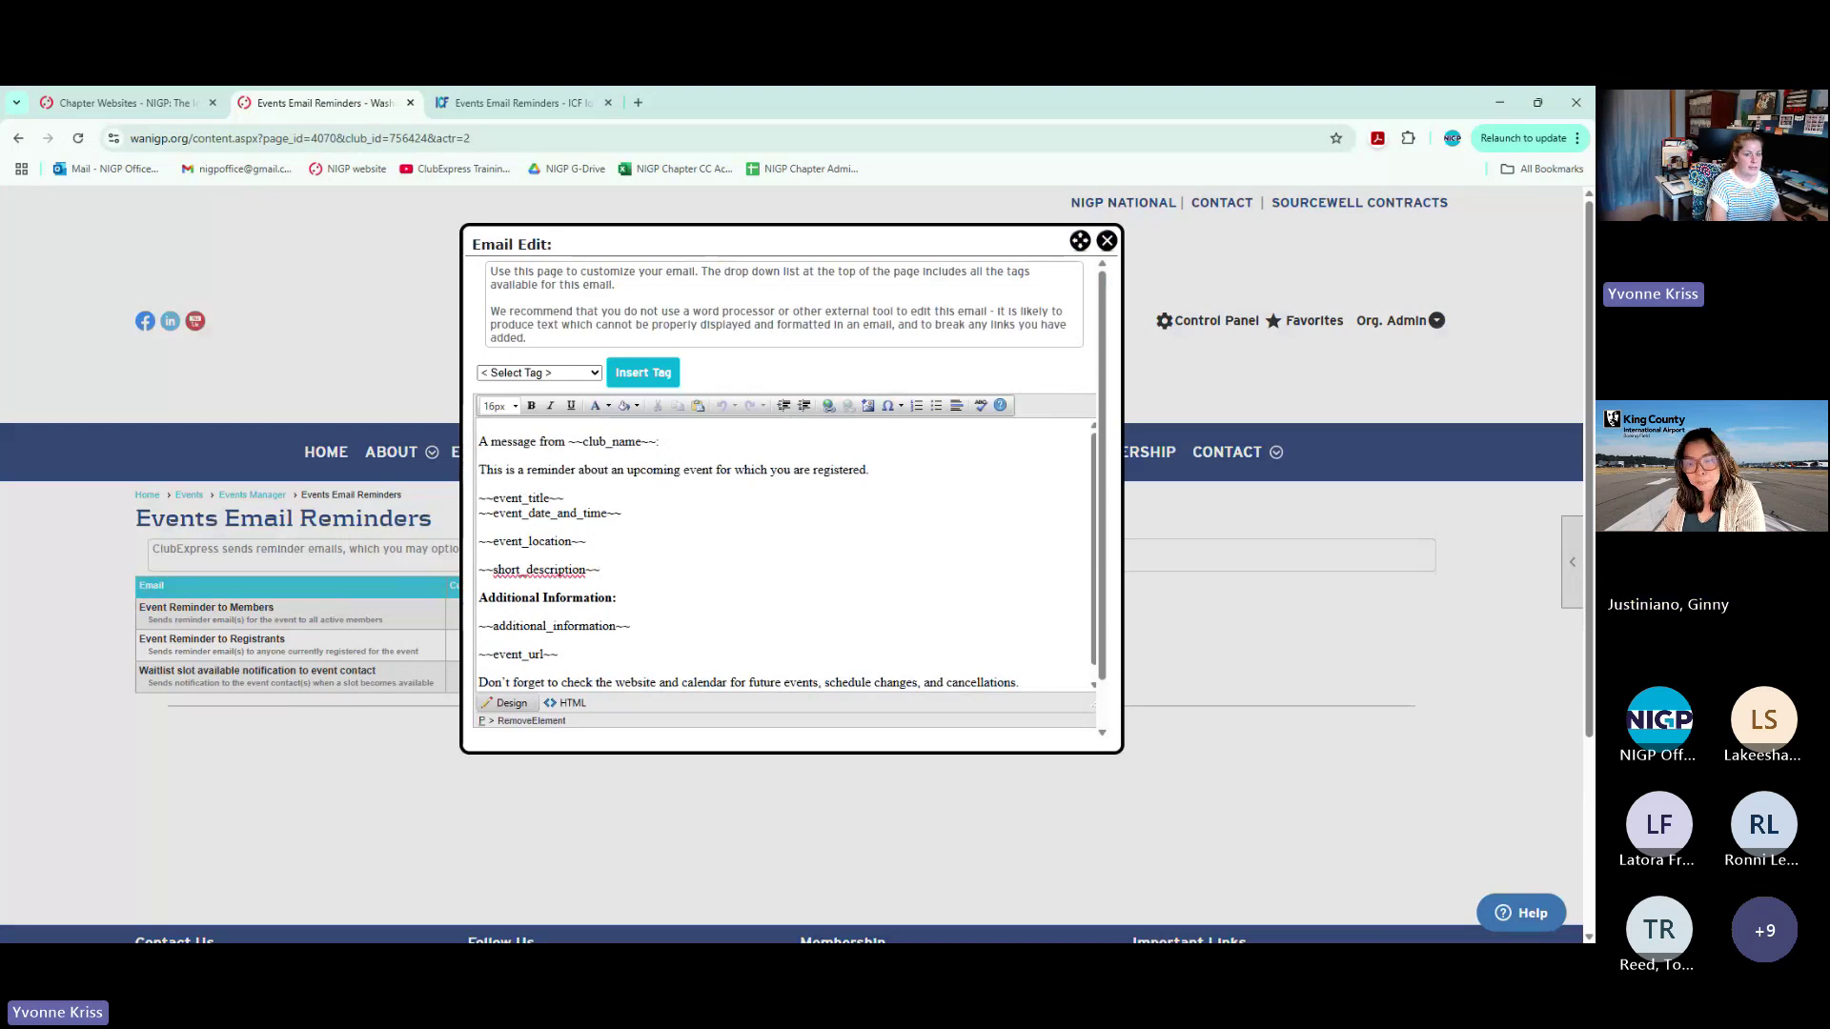
left_click_drag(630, 626, 479, 626)
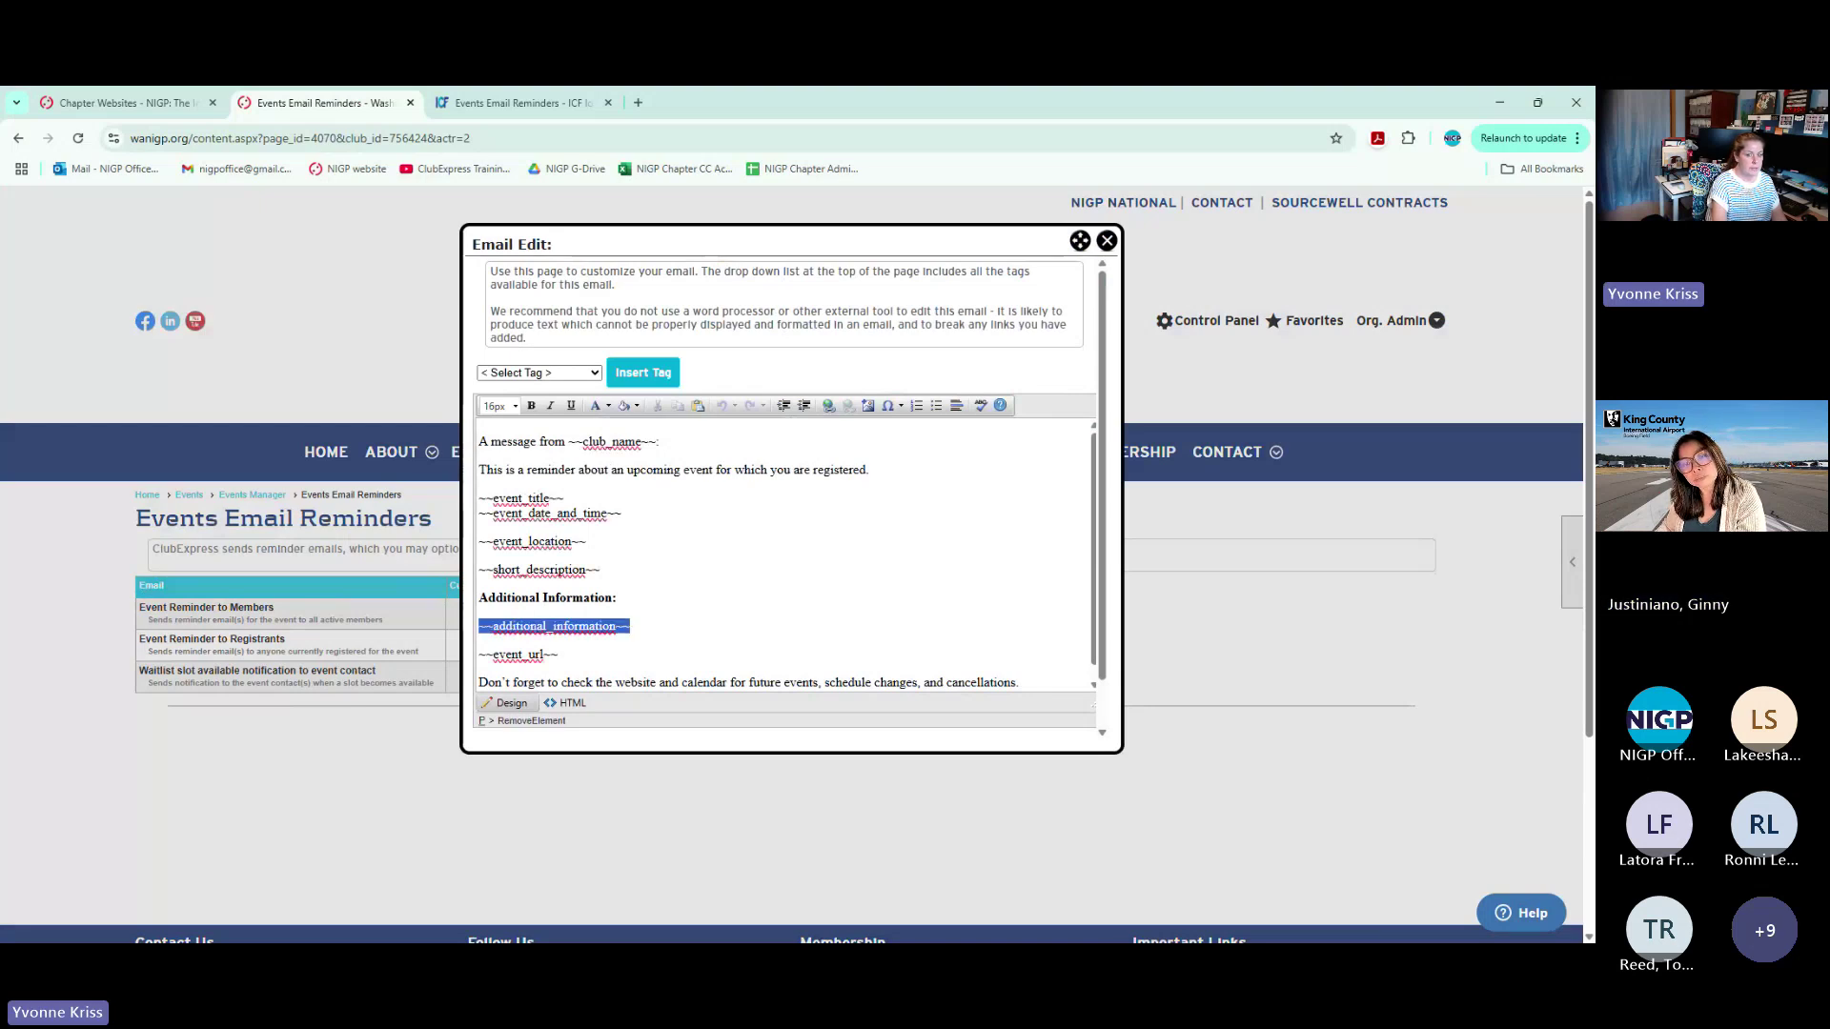
left_click(617, 597)
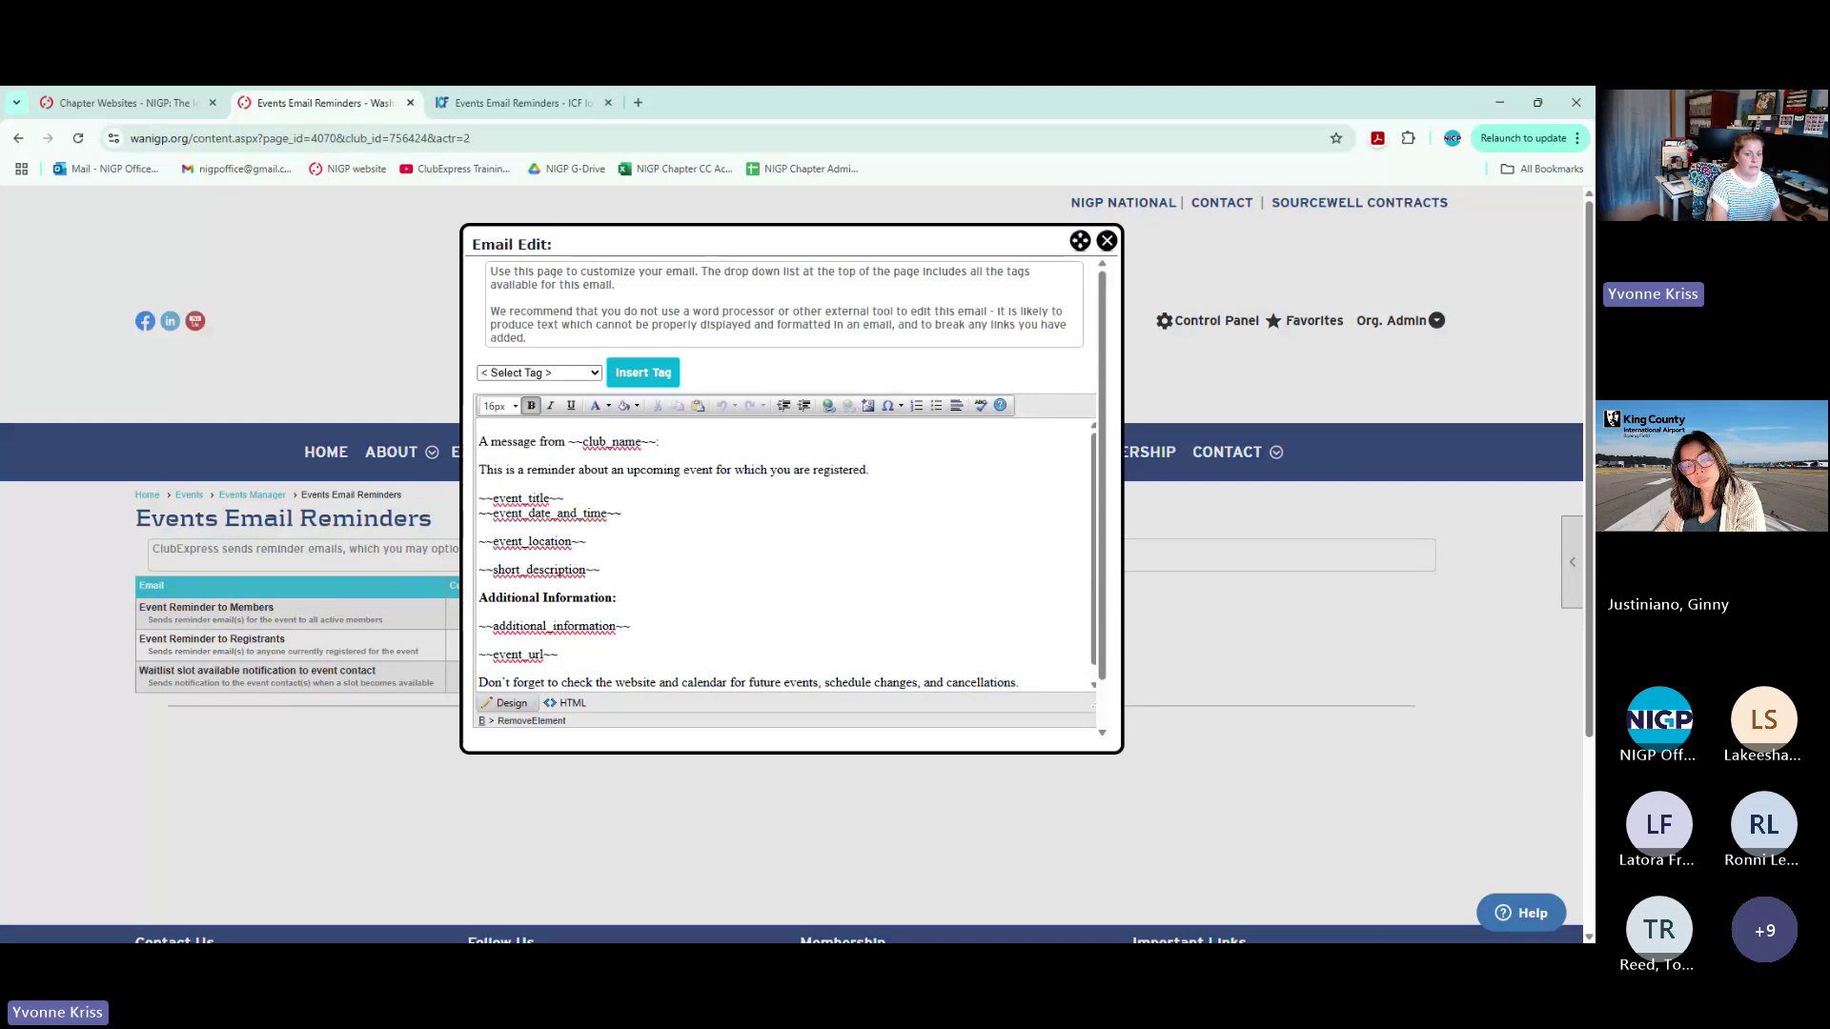
scroll(787, 557, "down", 1)
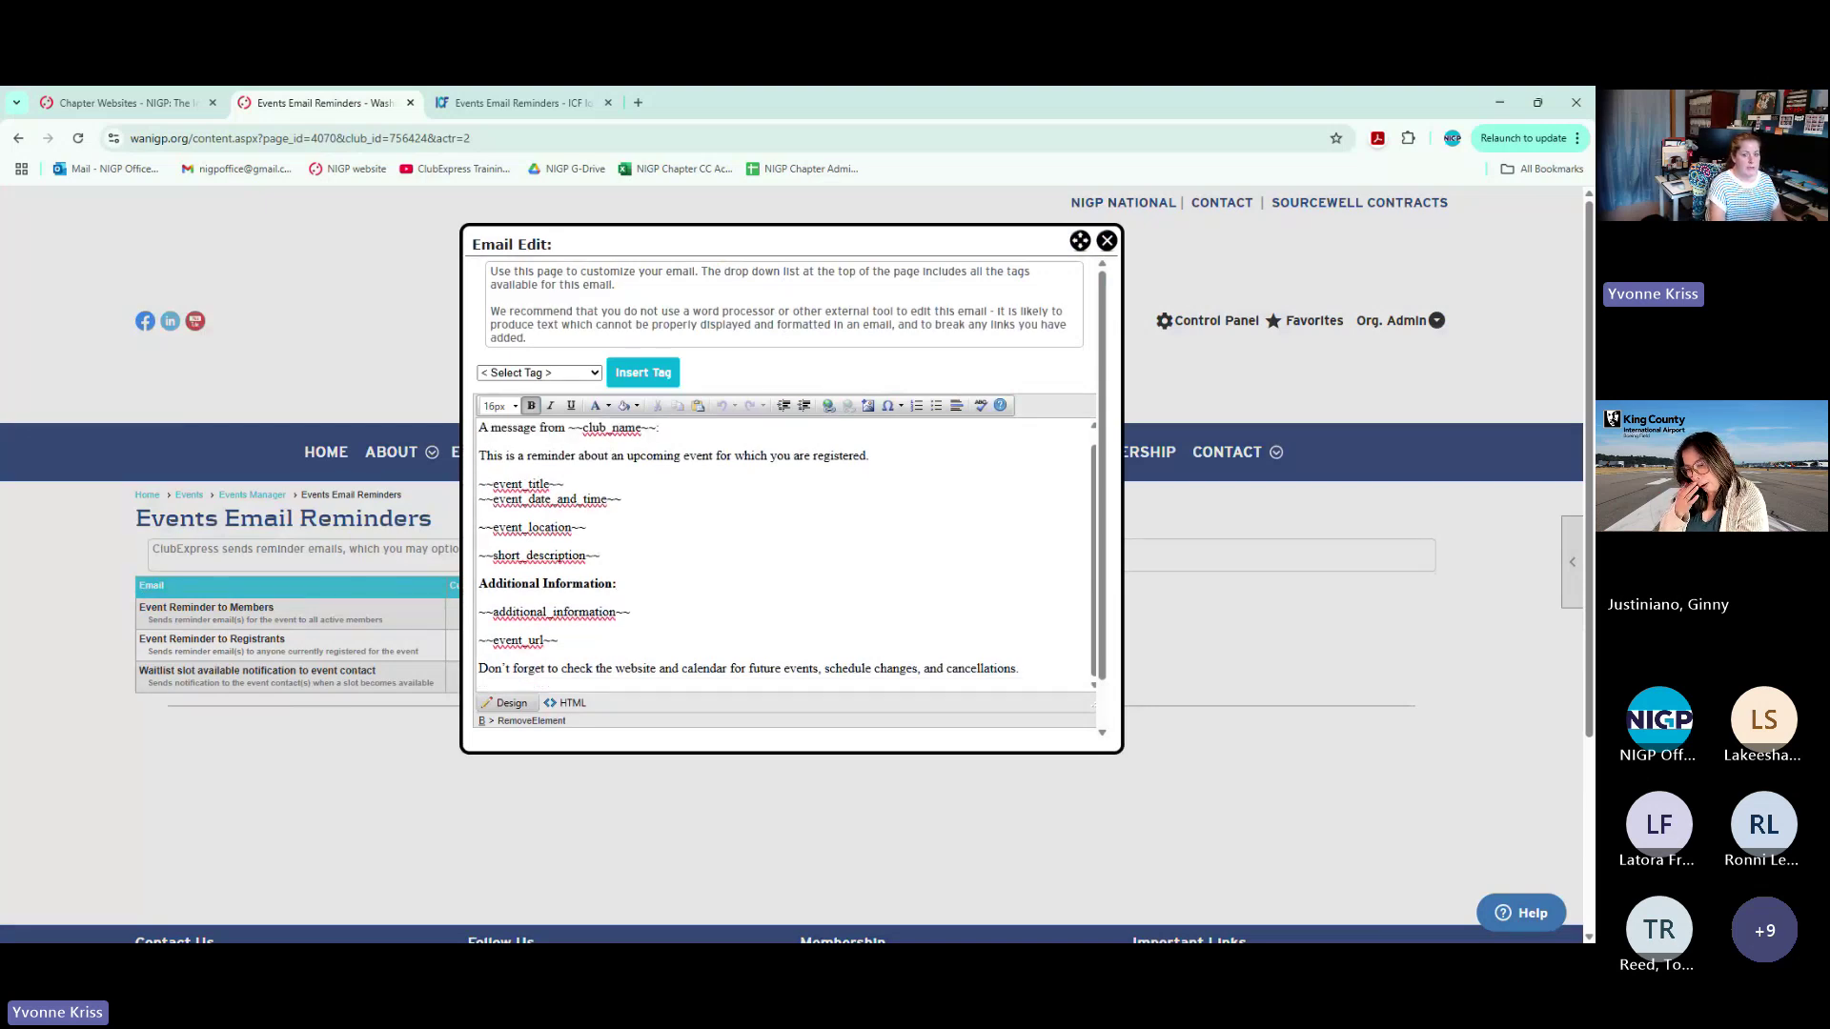
left_click_drag(631, 612, 464, 611)
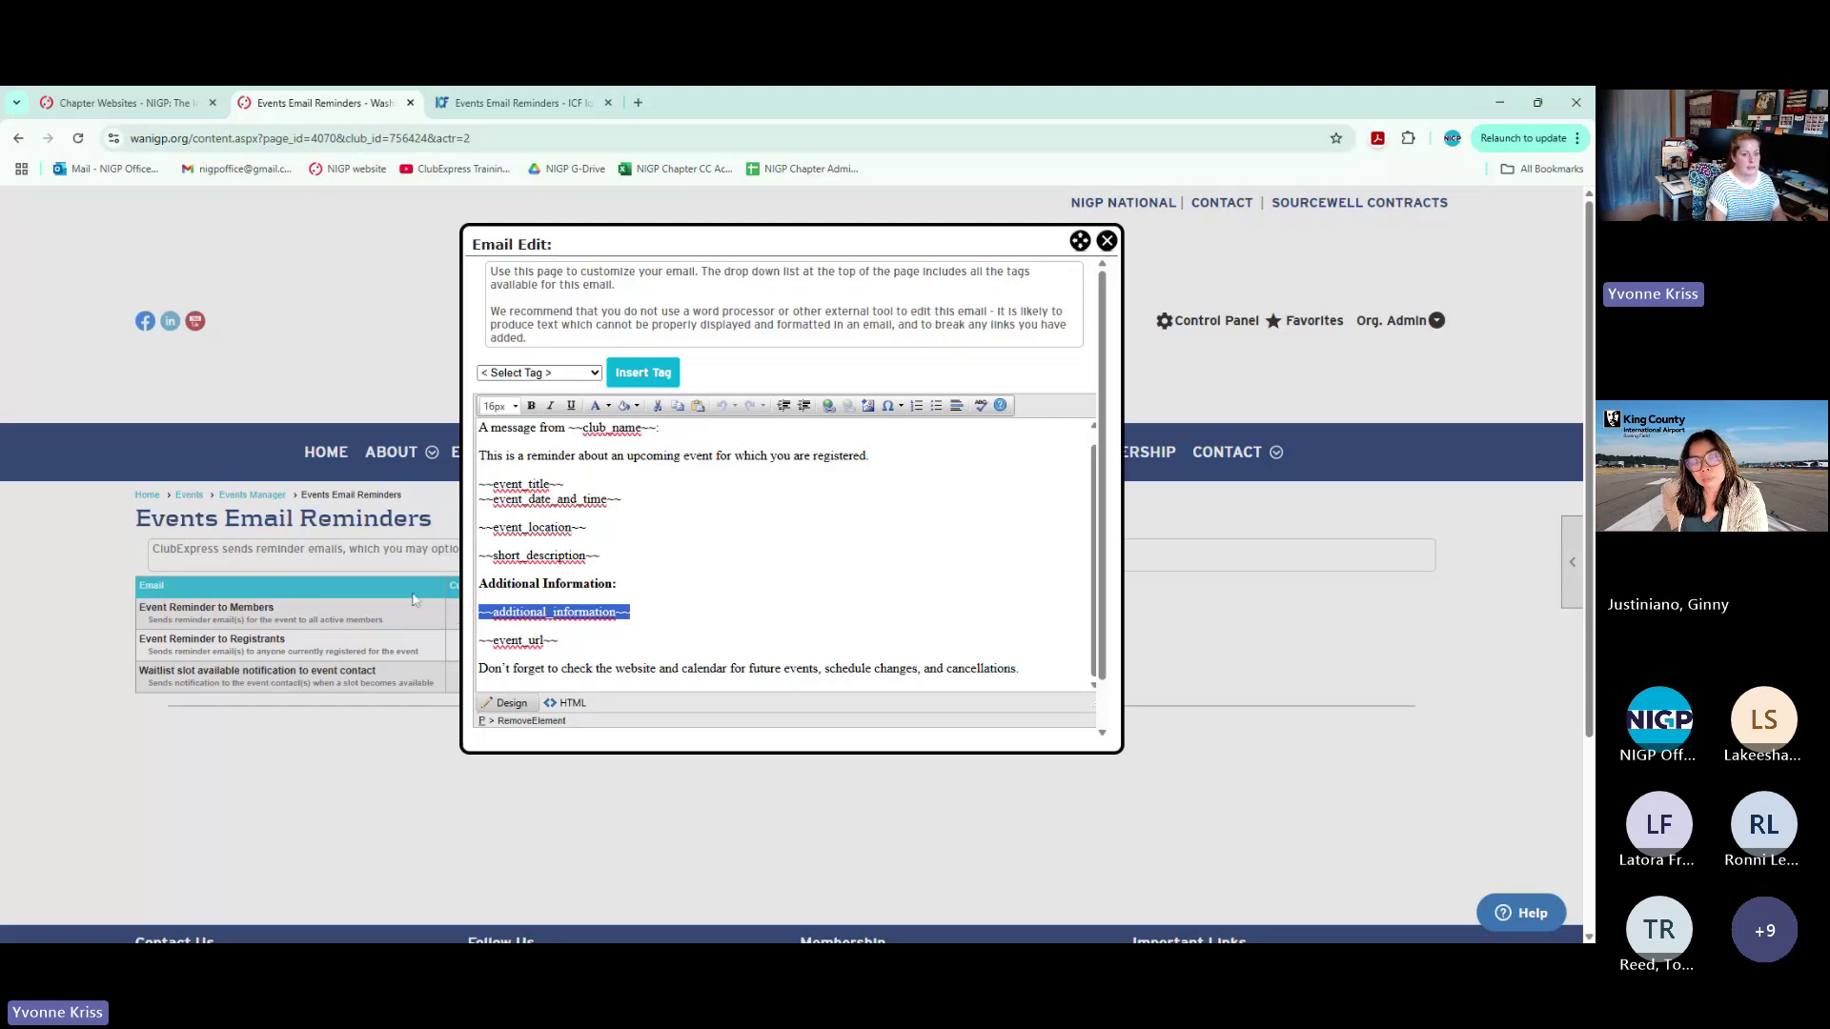
left_click(532, 527)
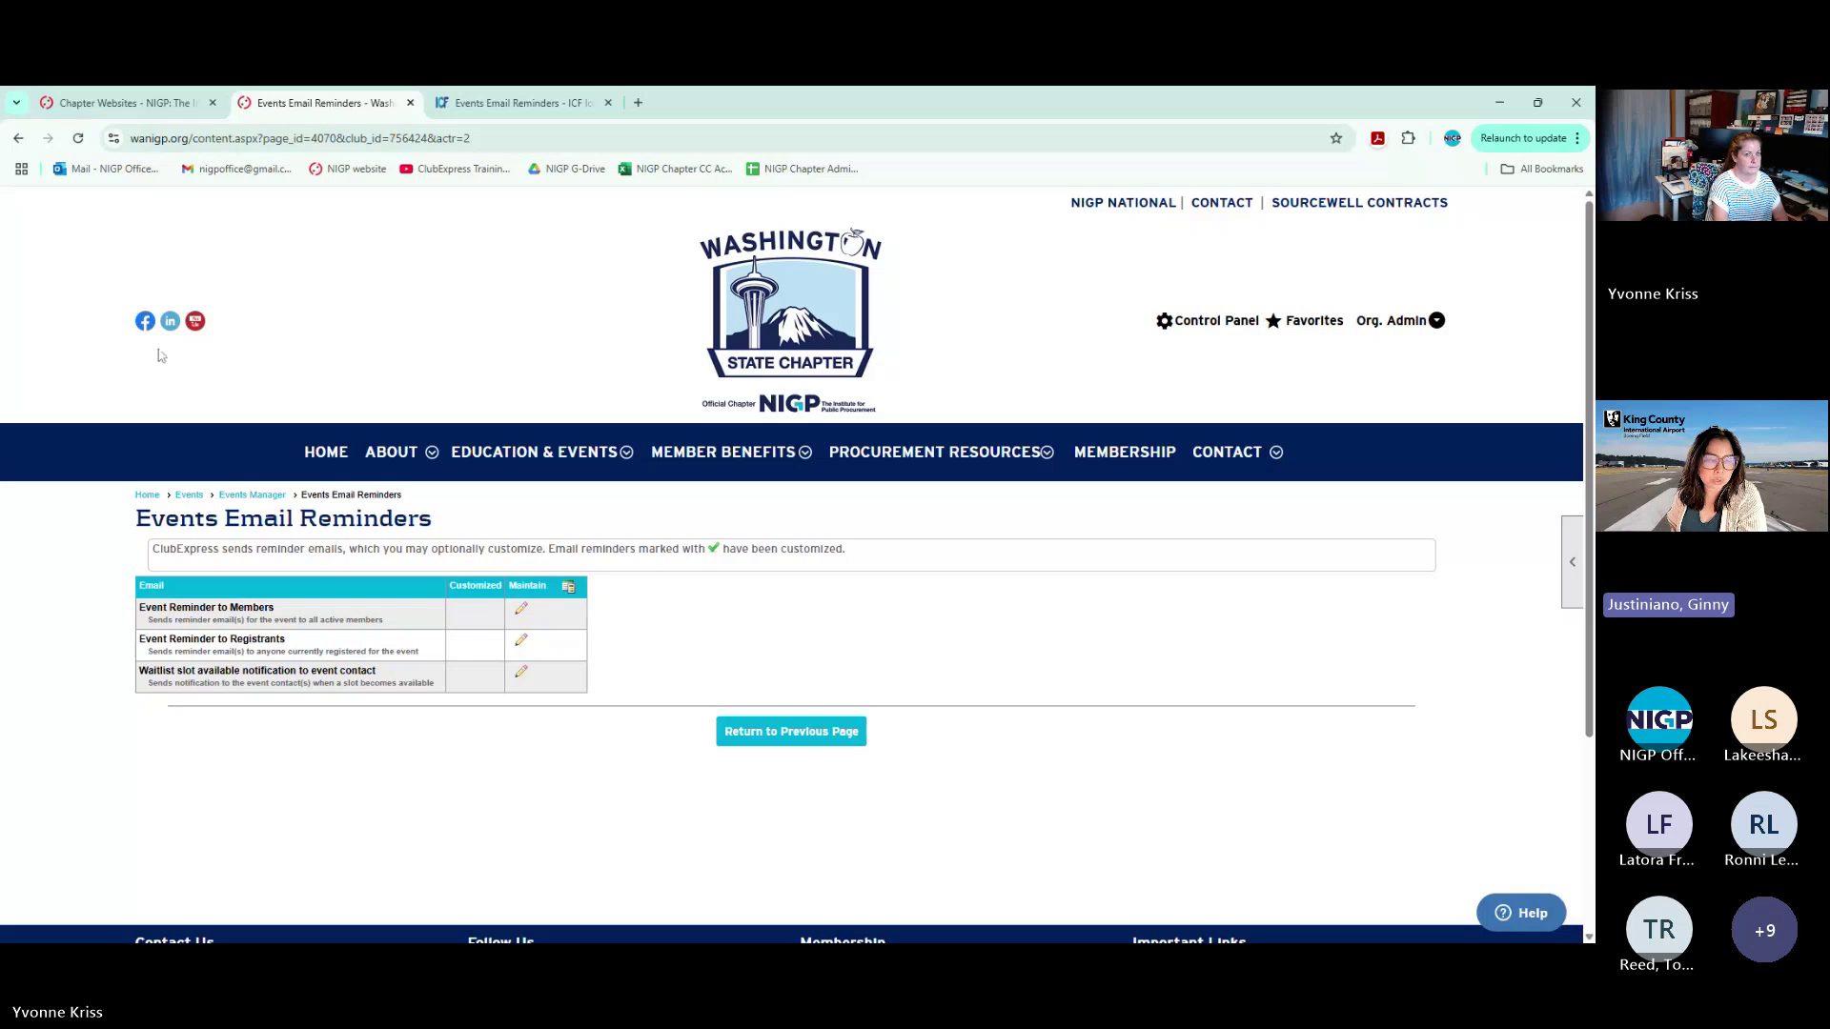
On the Iowa tab, review the customized registrant reminder's Additional Information heading, then close it
left_click(515, 102)
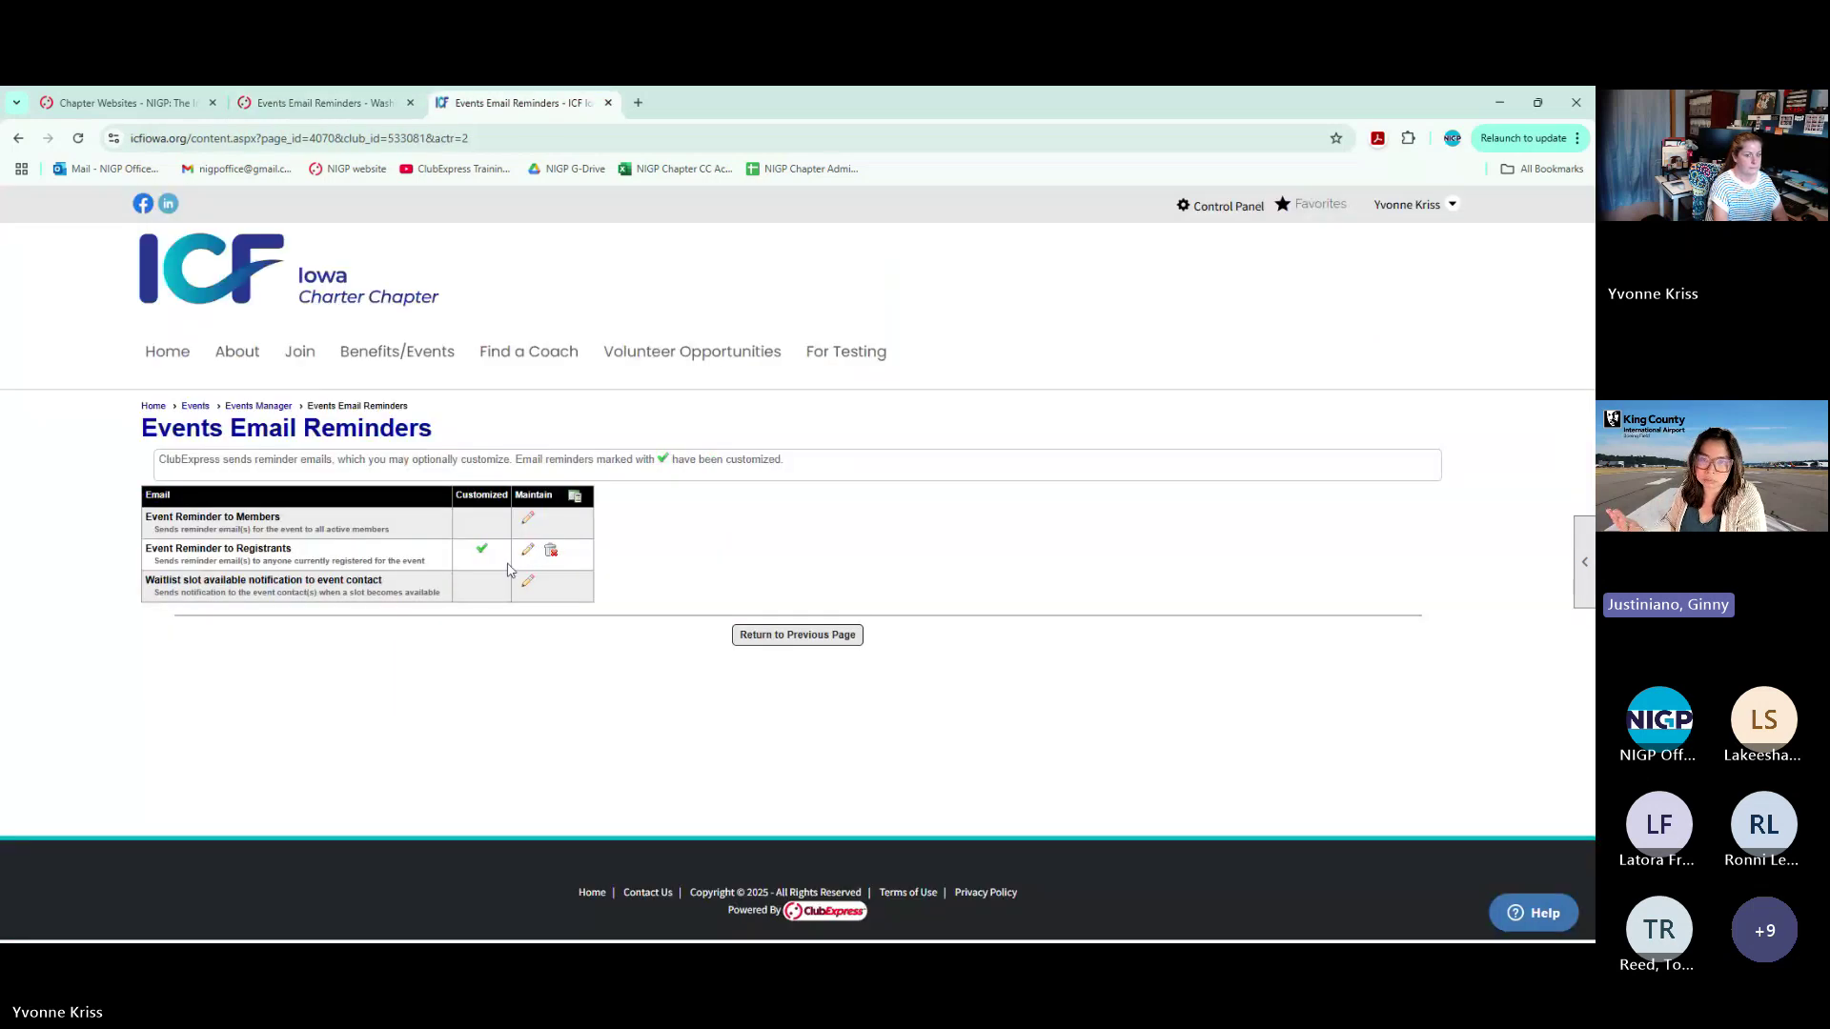
left_click(527, 550)
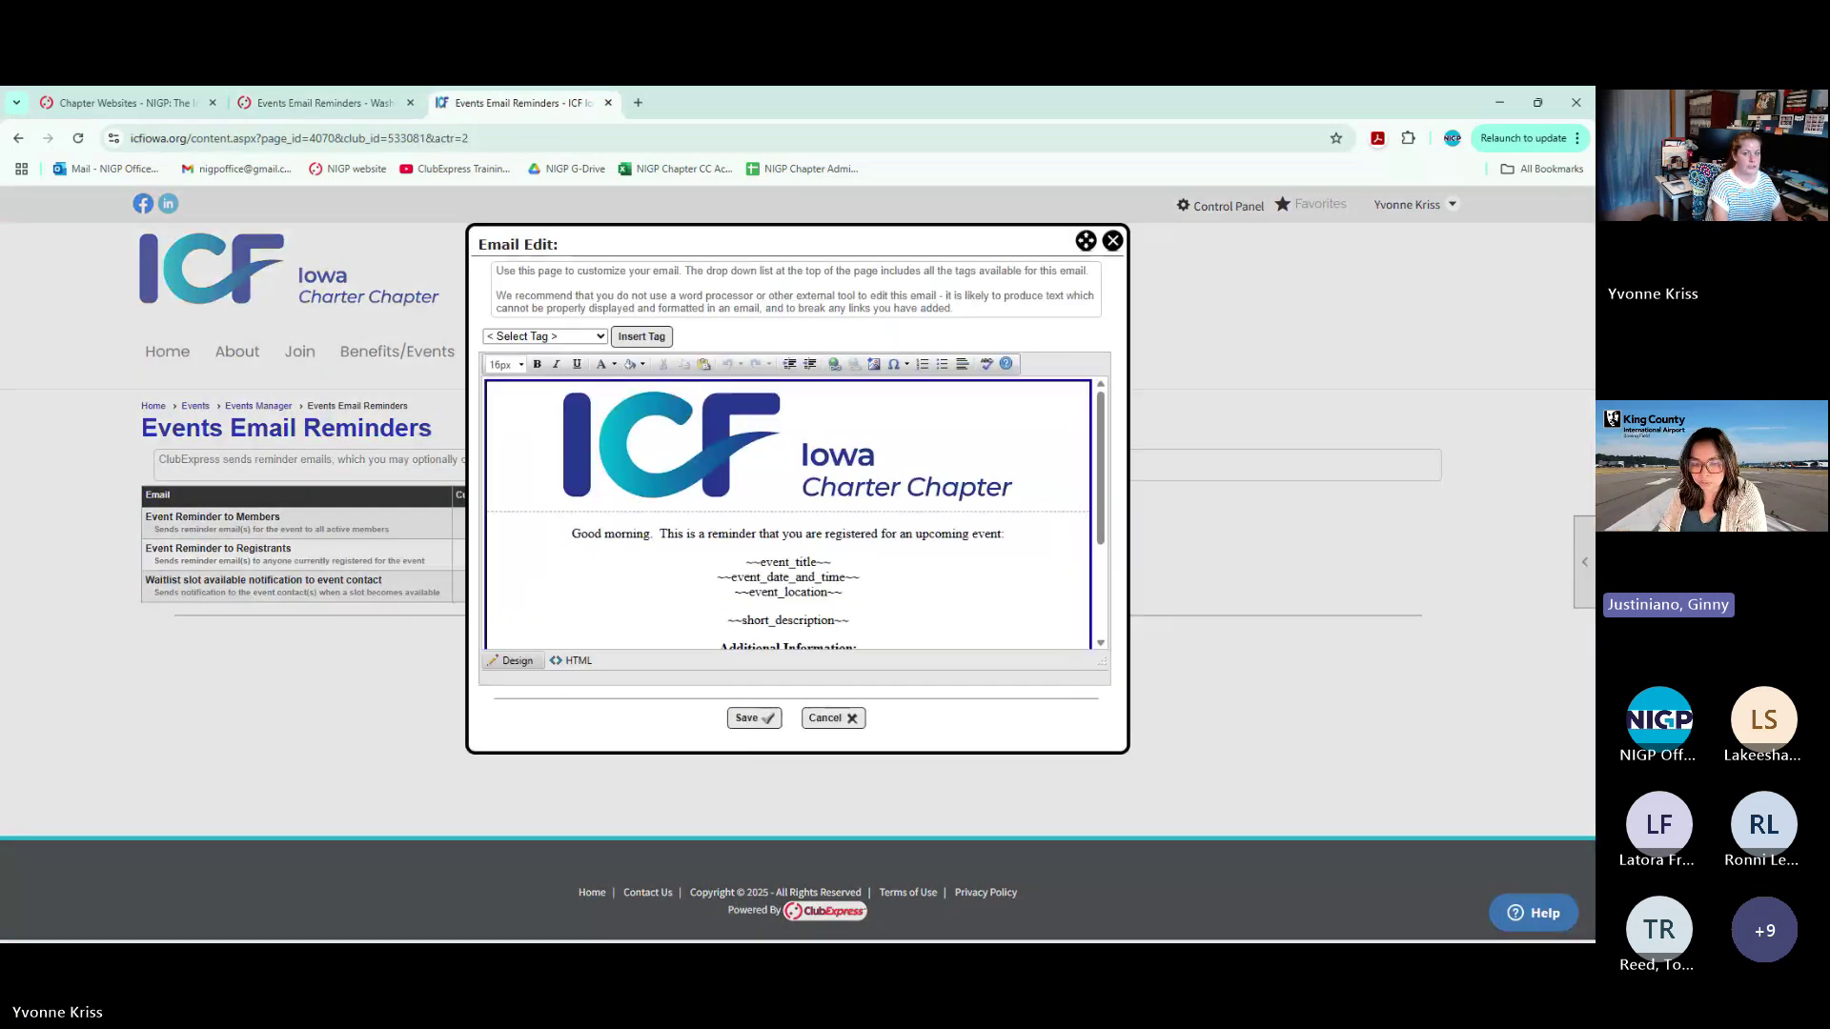
left_click(1112, 240)
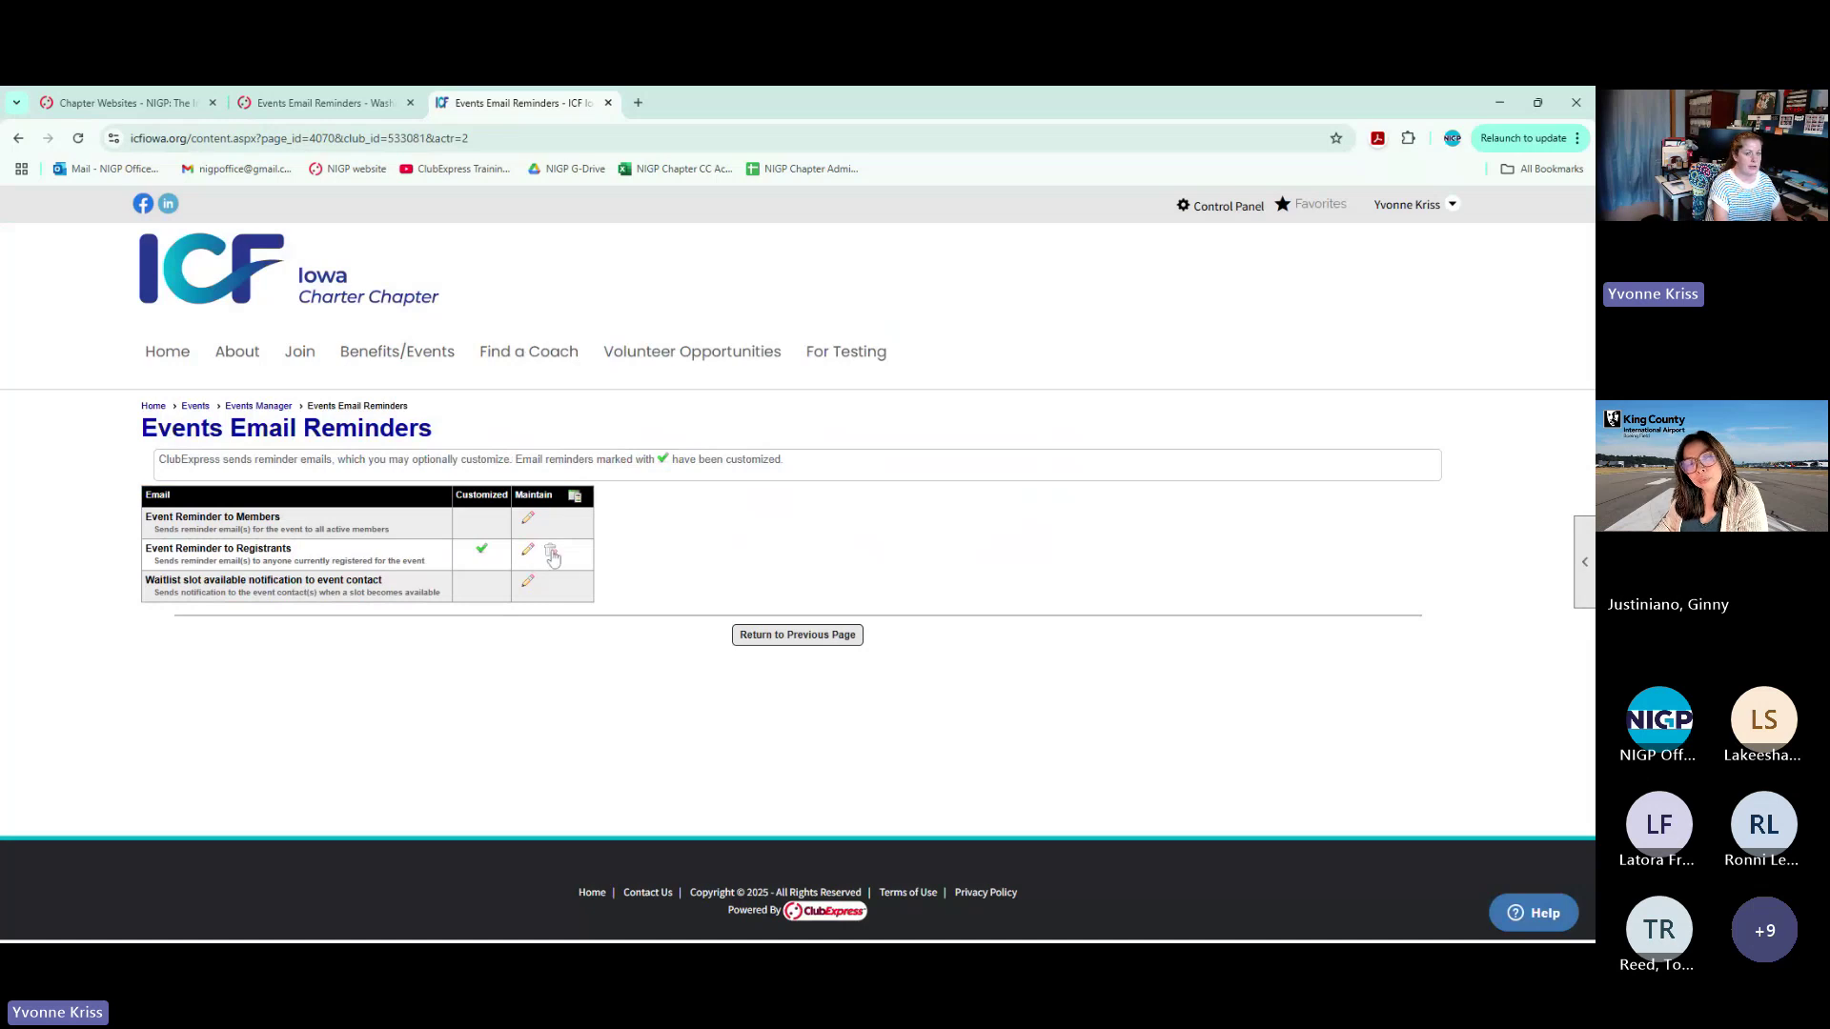
left_click(529, 552)
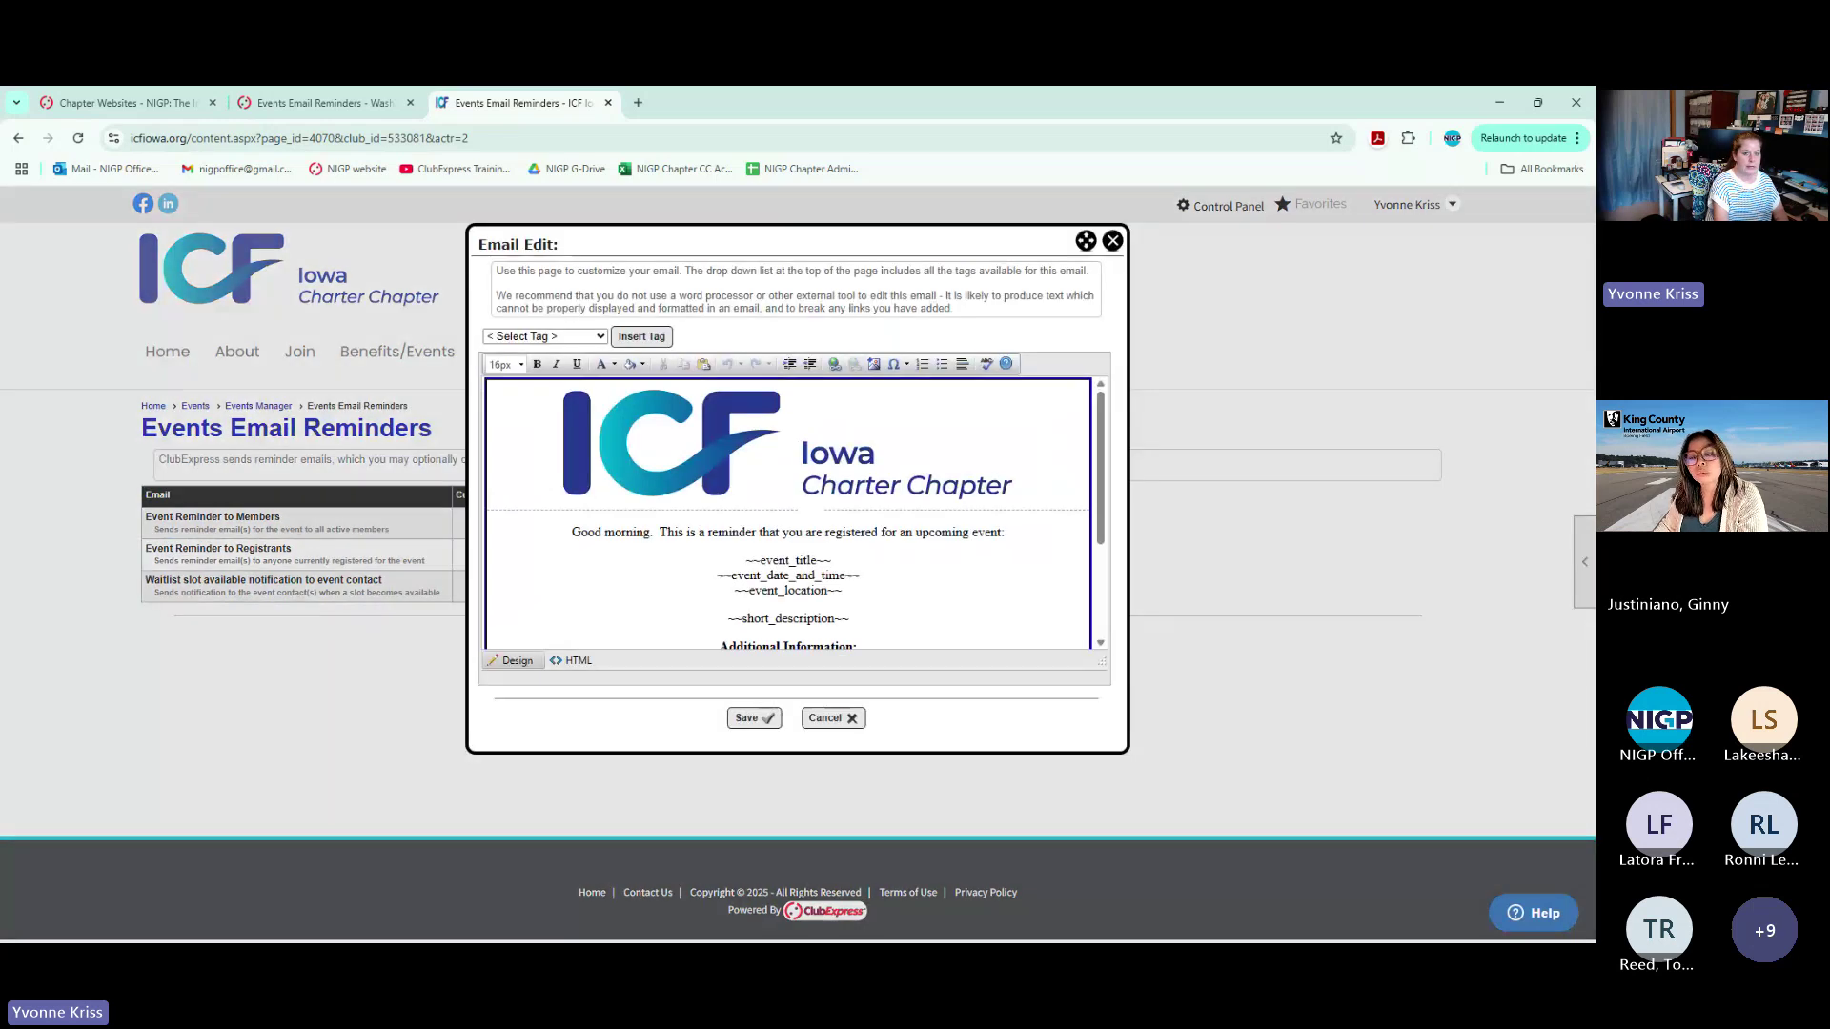
scroll(789, 512, "down", 3)
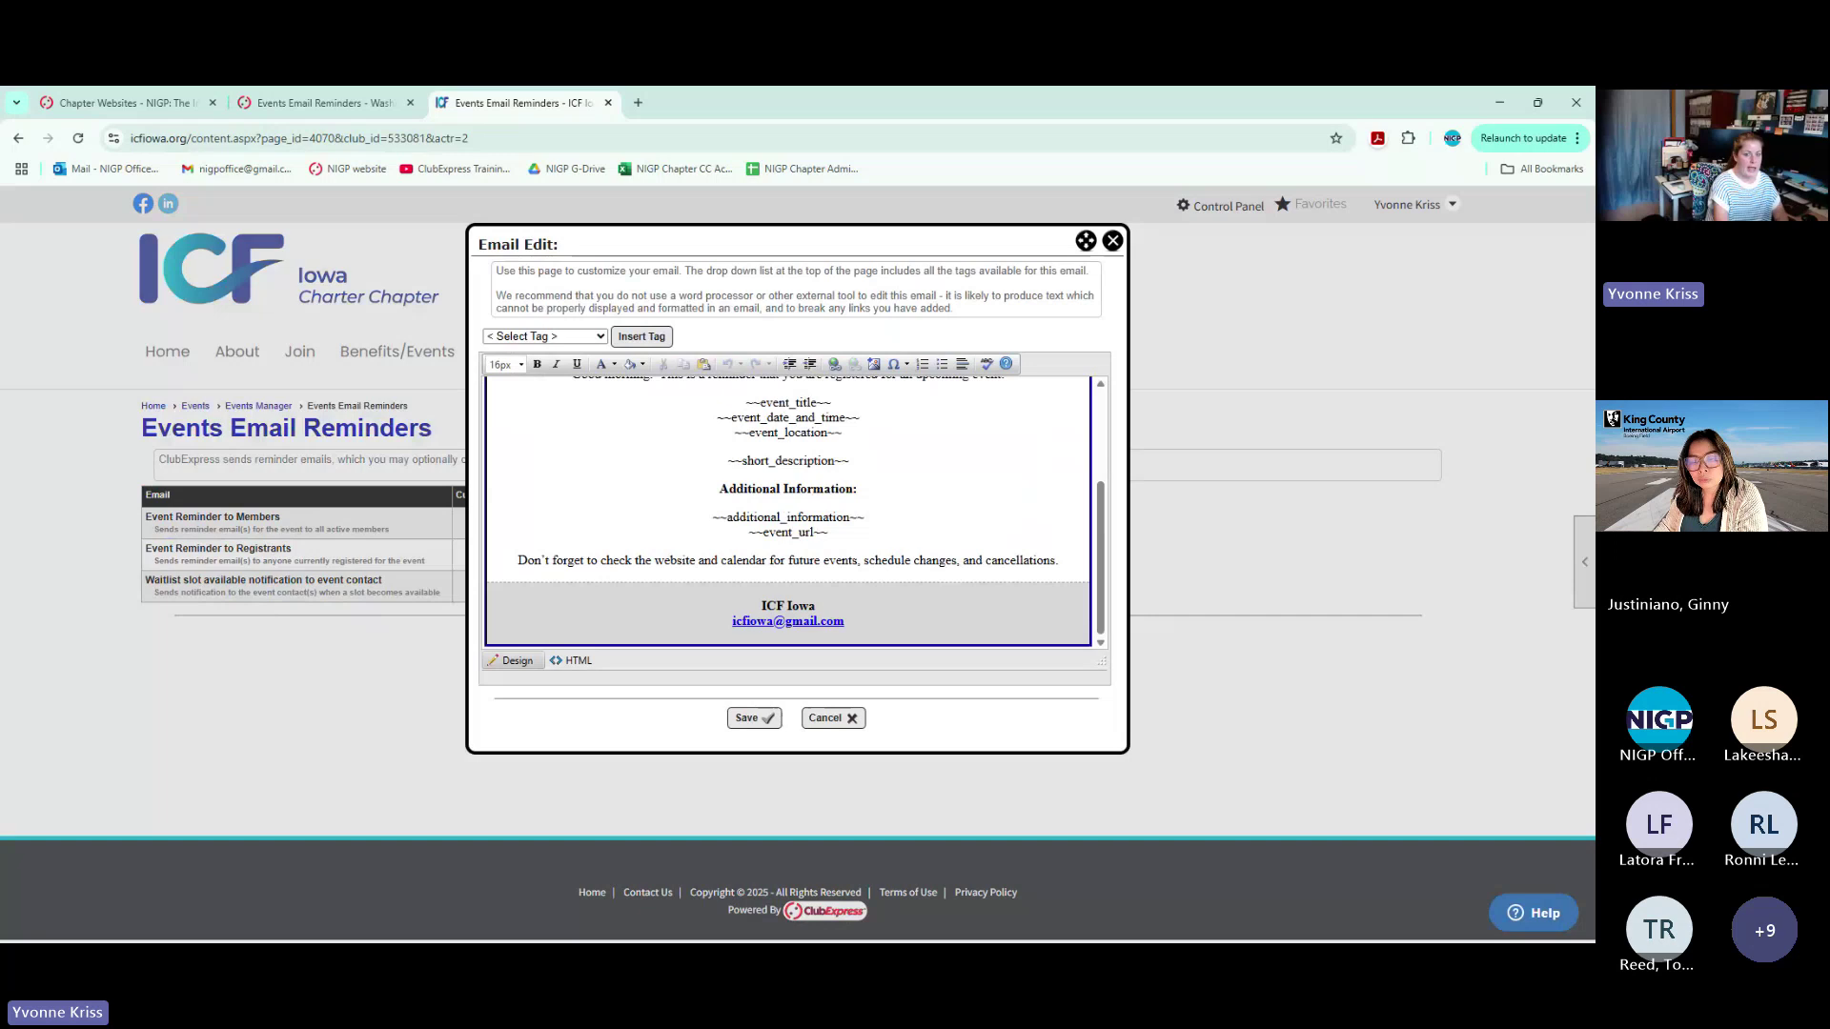
key("shift+End")
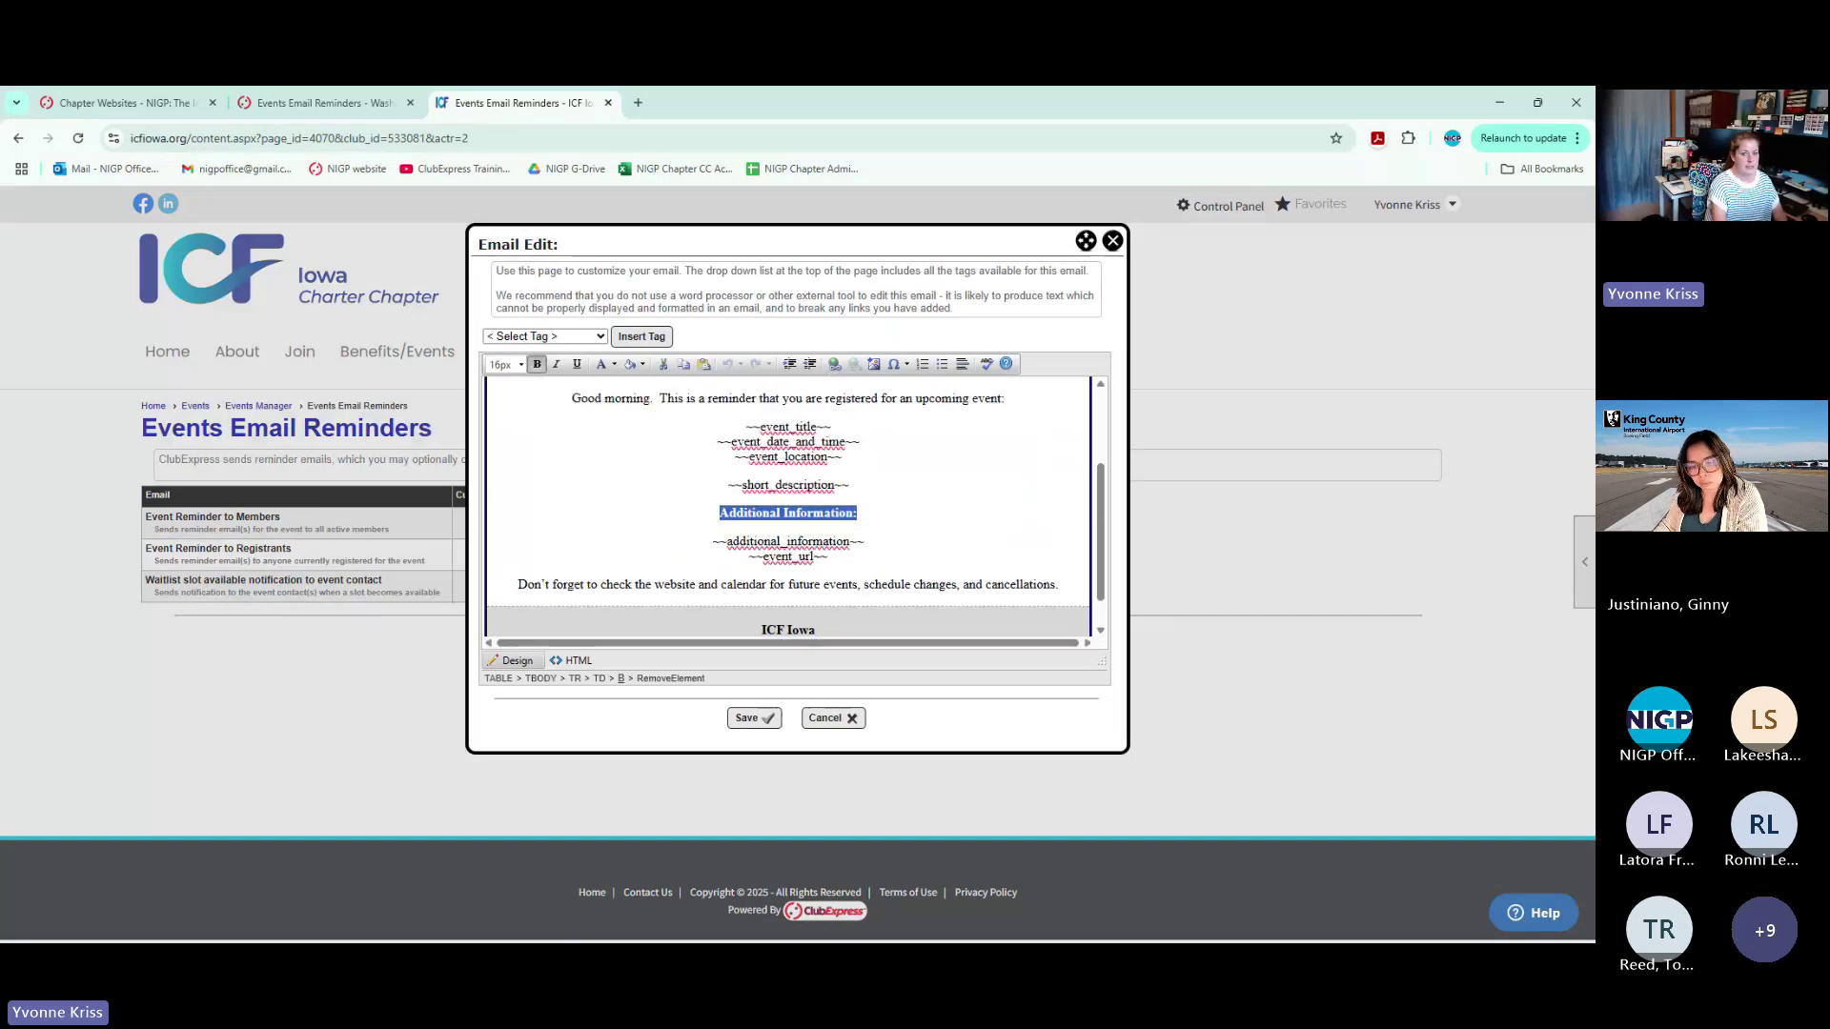
left_click(1112, 241)
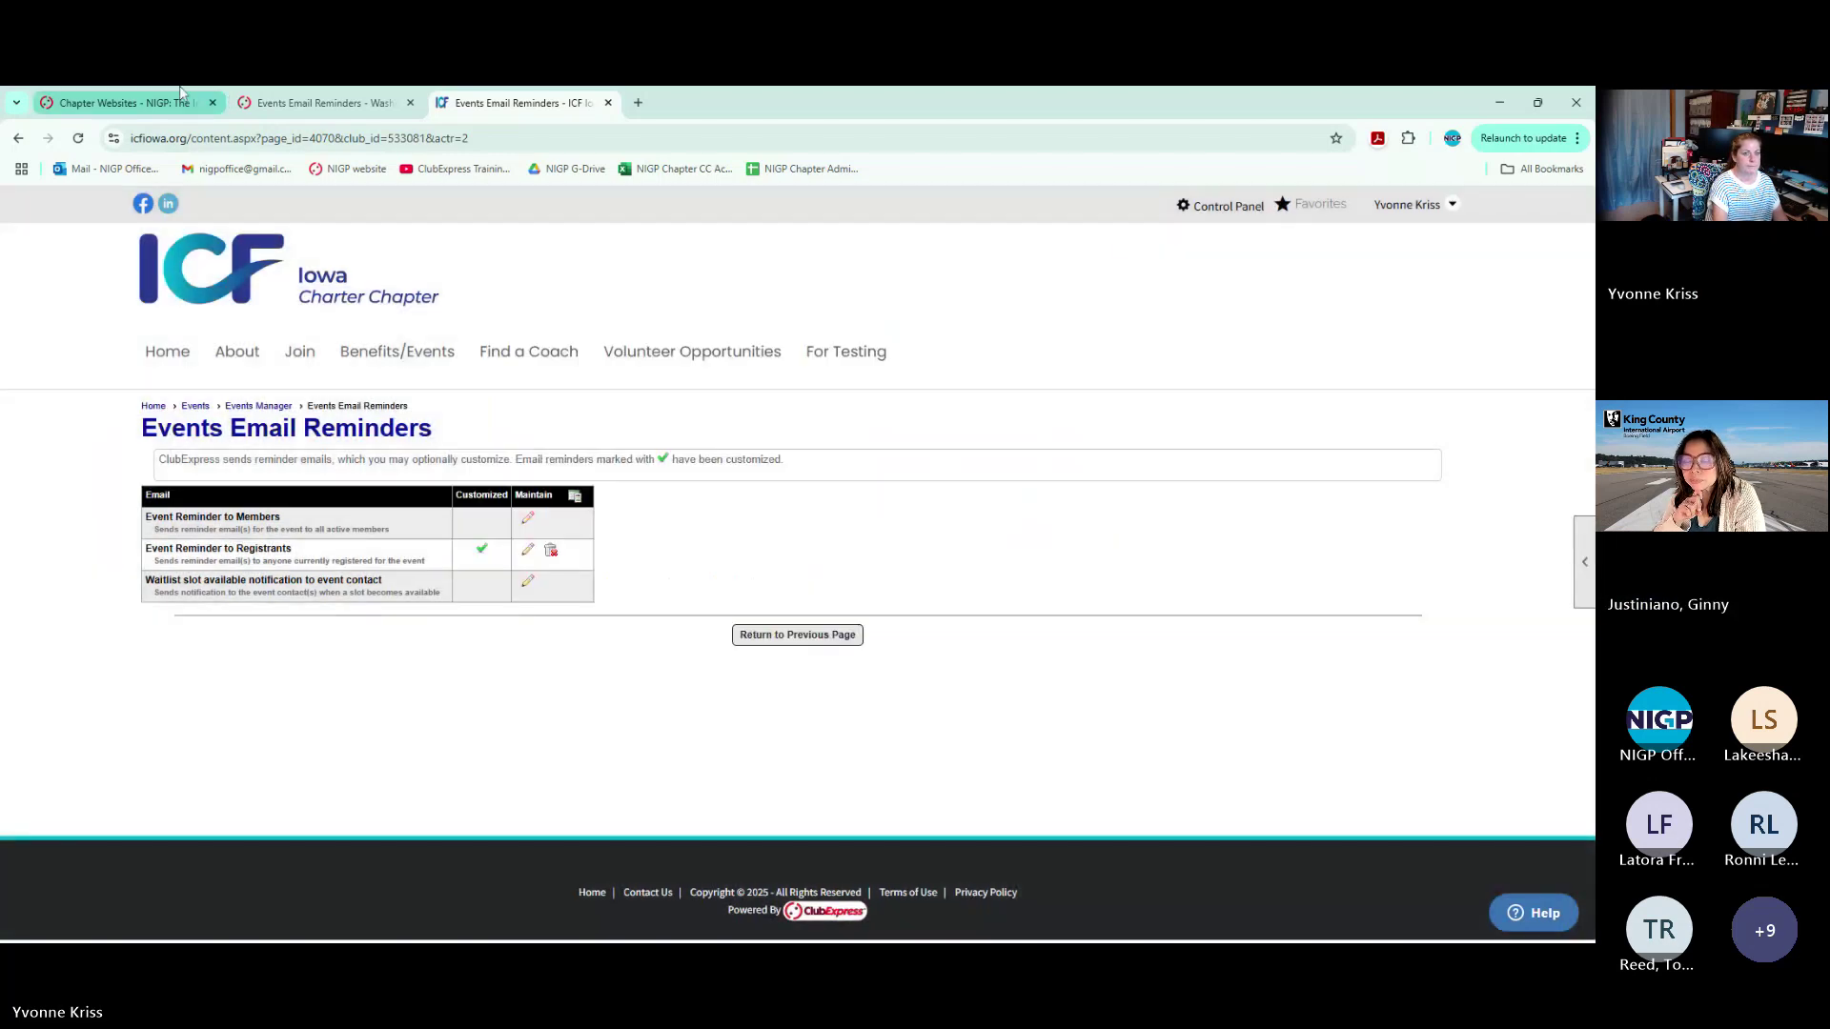
Return to the Washington tab and open its Events Manager listing 135 events
key("ctrl+shift+Tab")
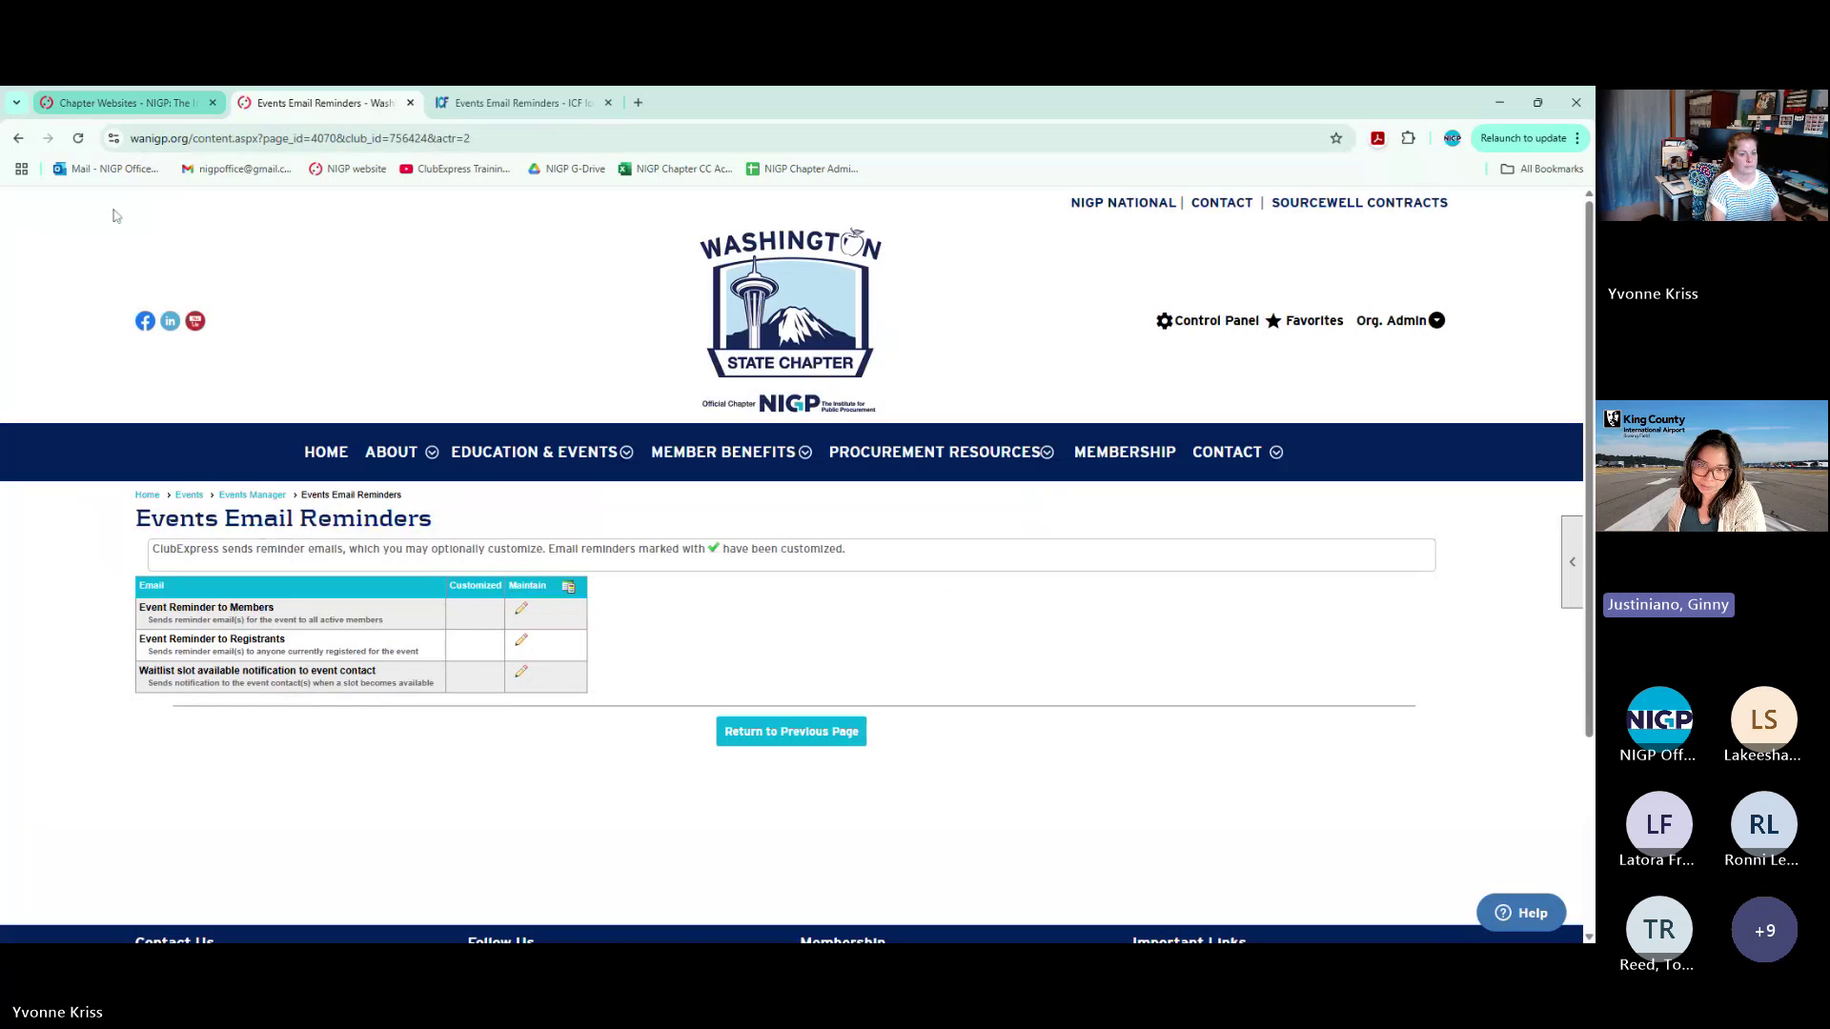
left_click(246, 499)
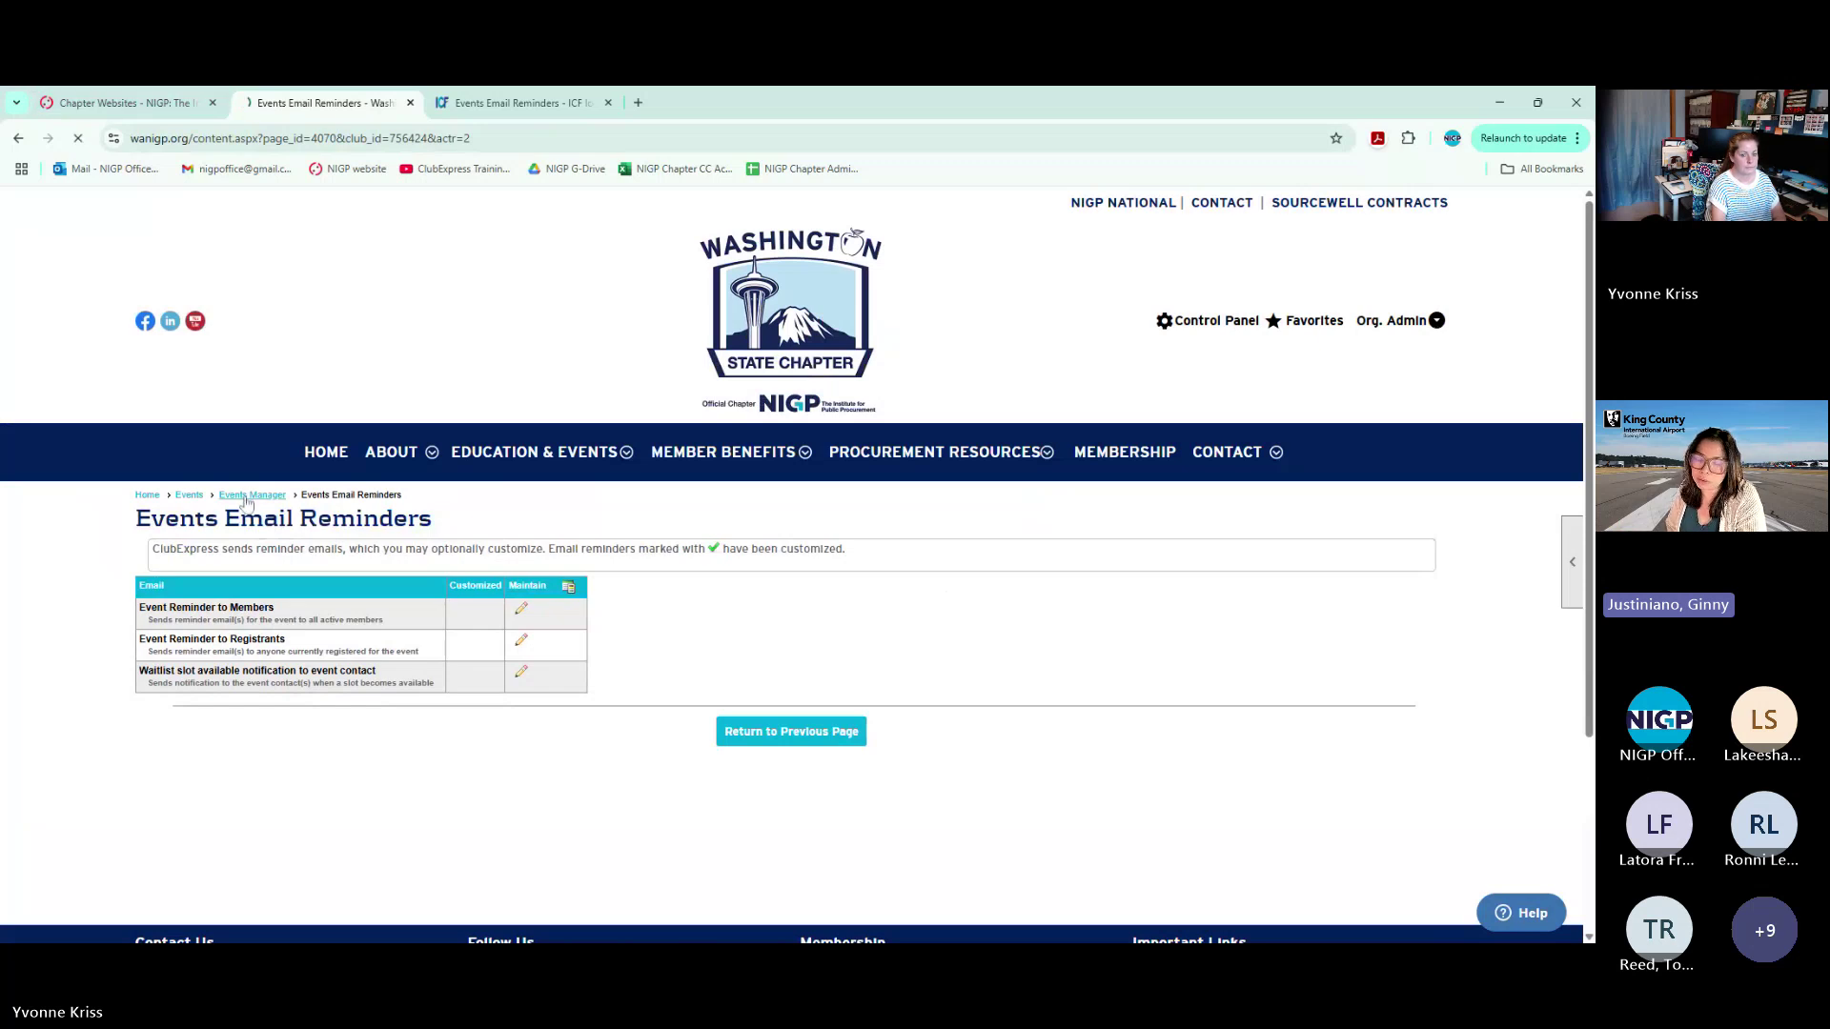
scroll(744, 595, "down", 5)
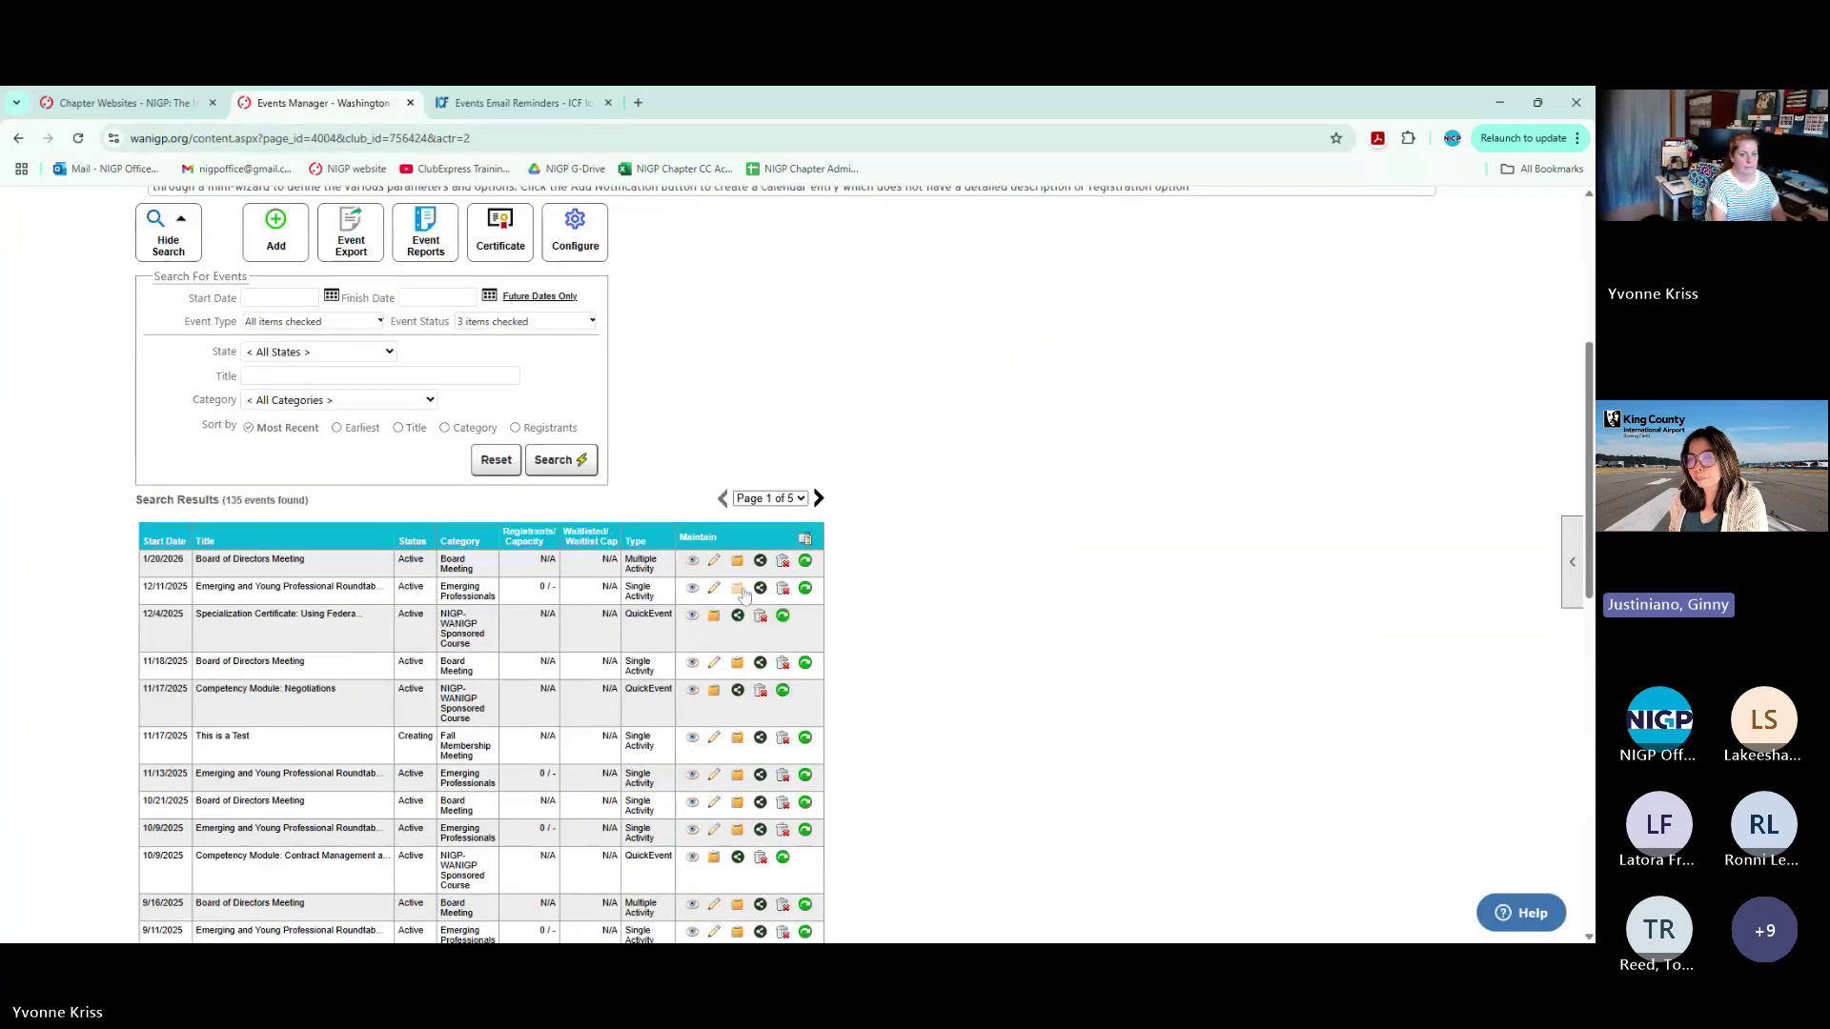
Open the Event Emailing page for the January 20, 2026 Board of Directors Meeting
left_click(737, 560)
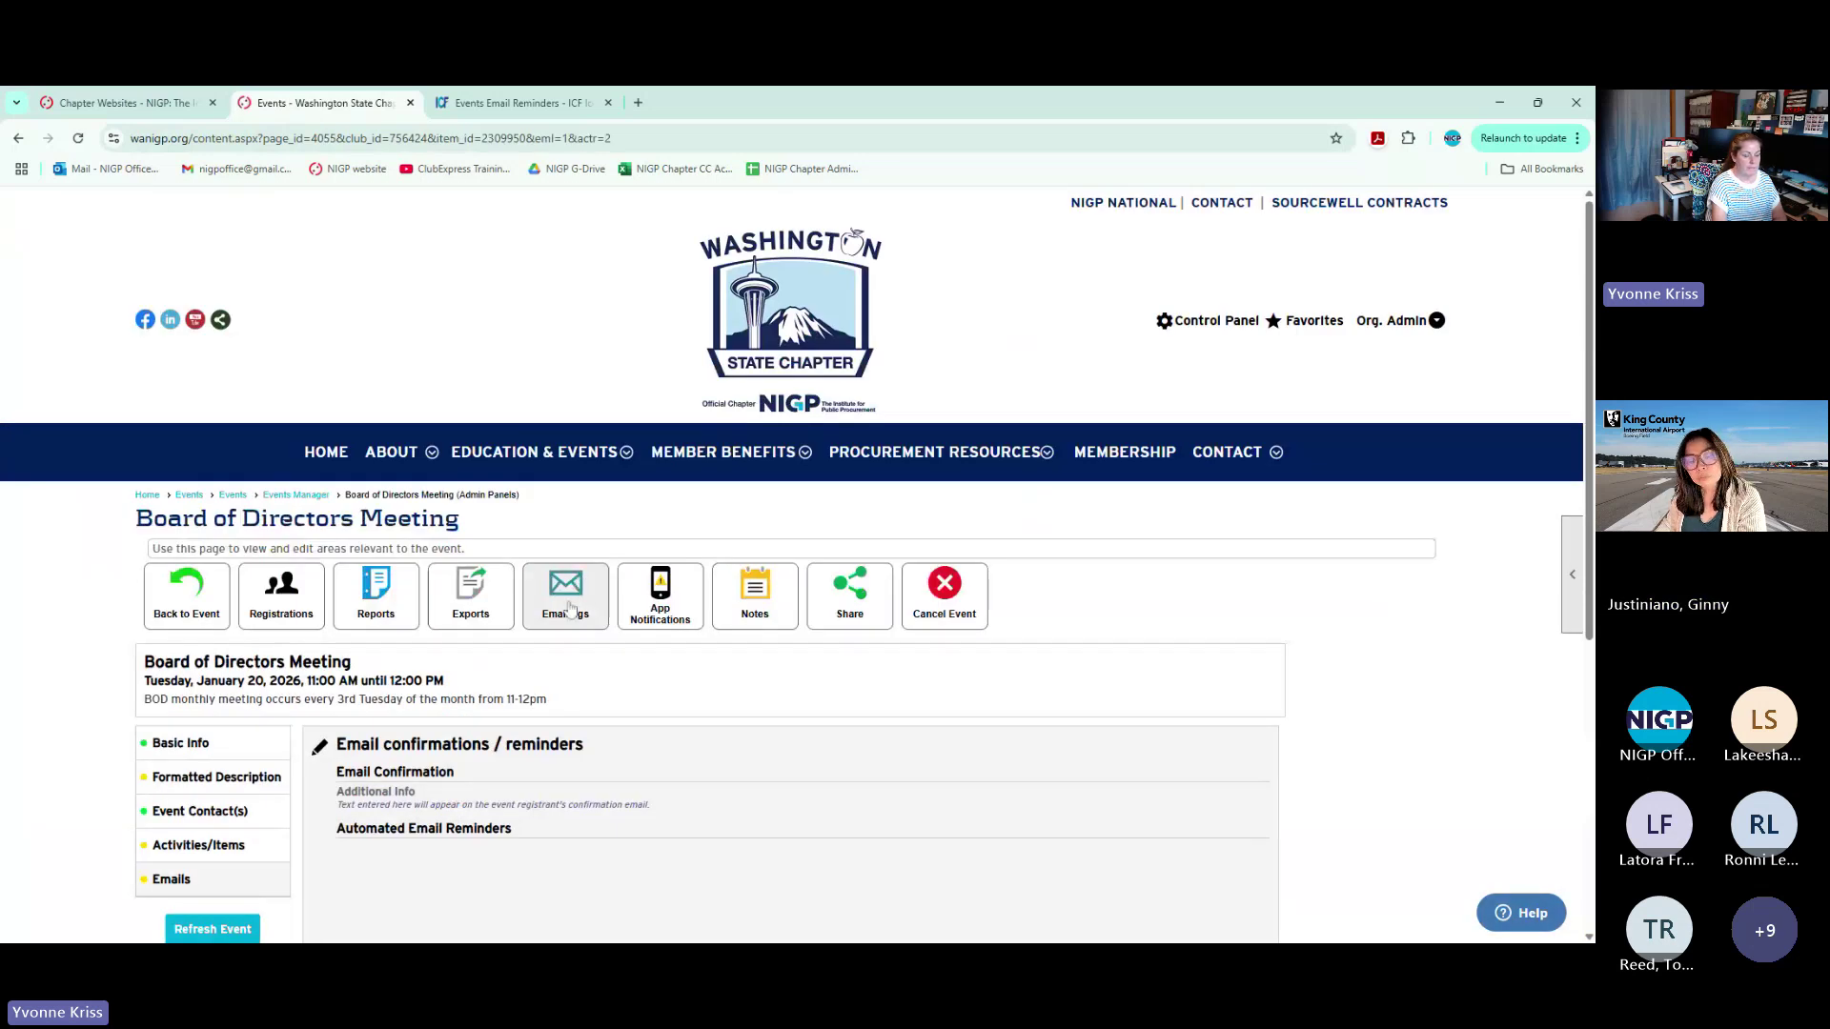
left_click(565, 596)
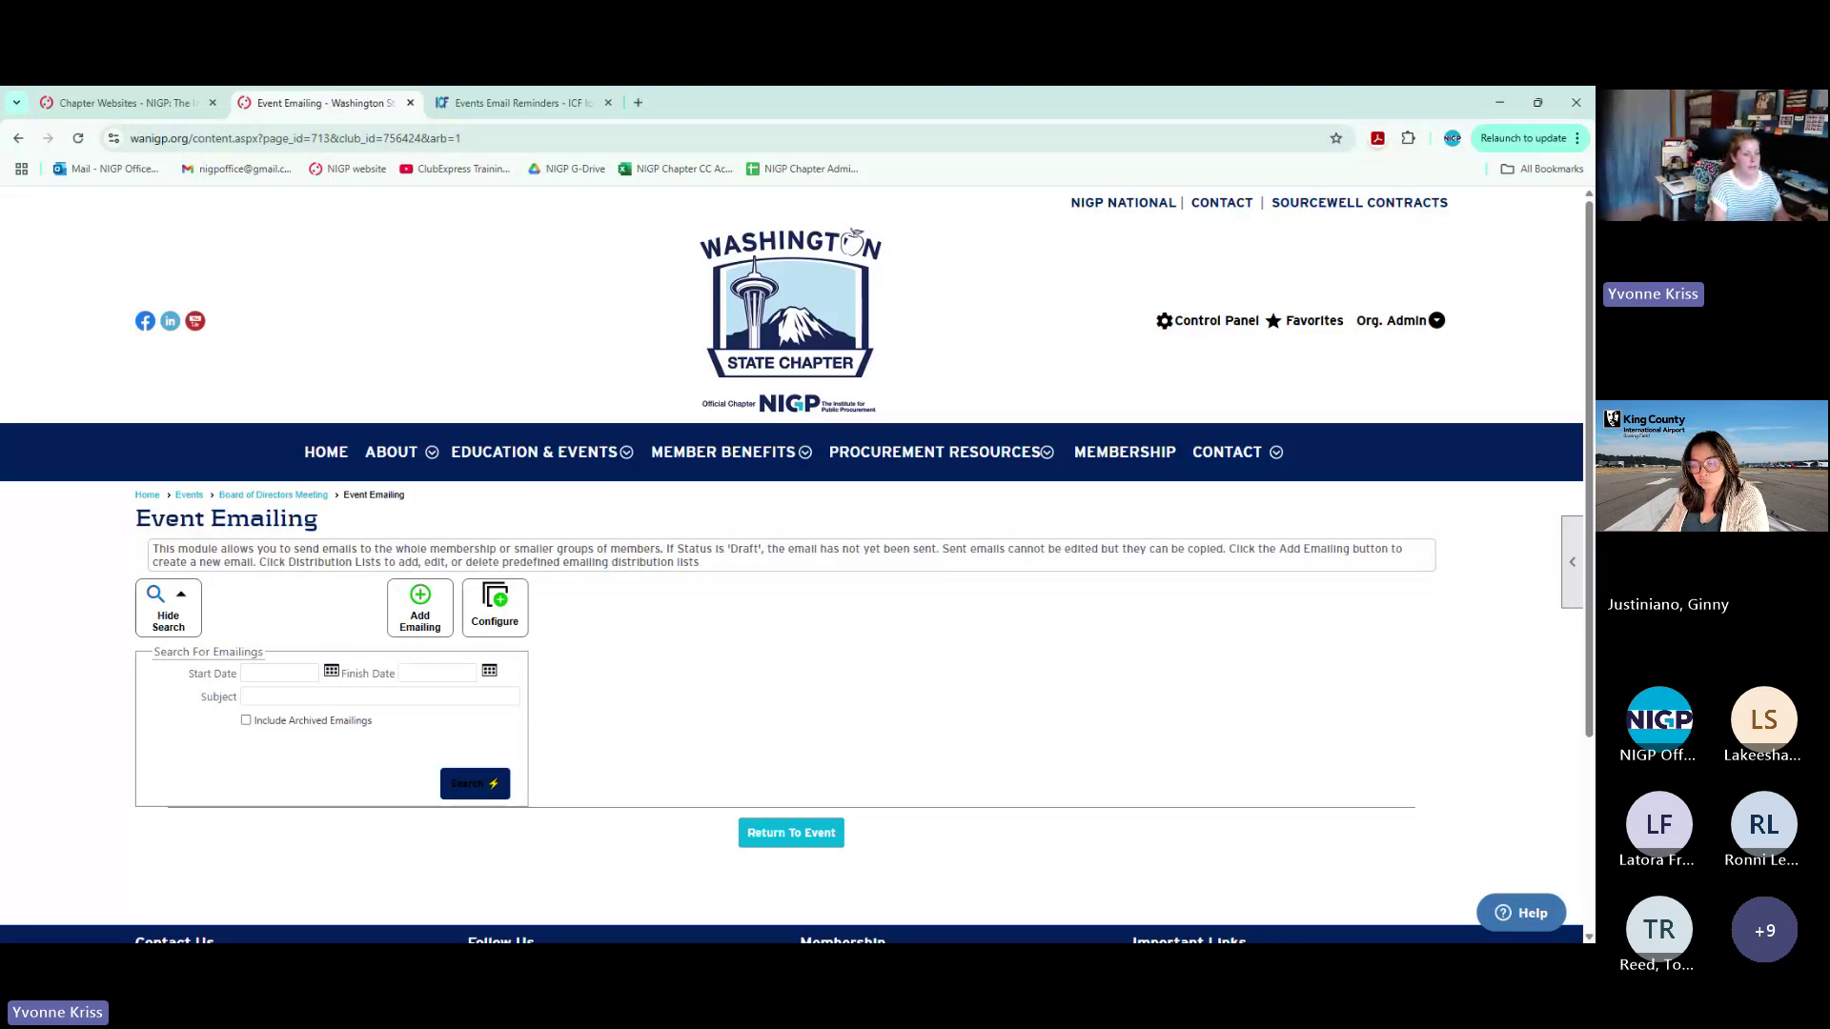
left_click(471, 795)
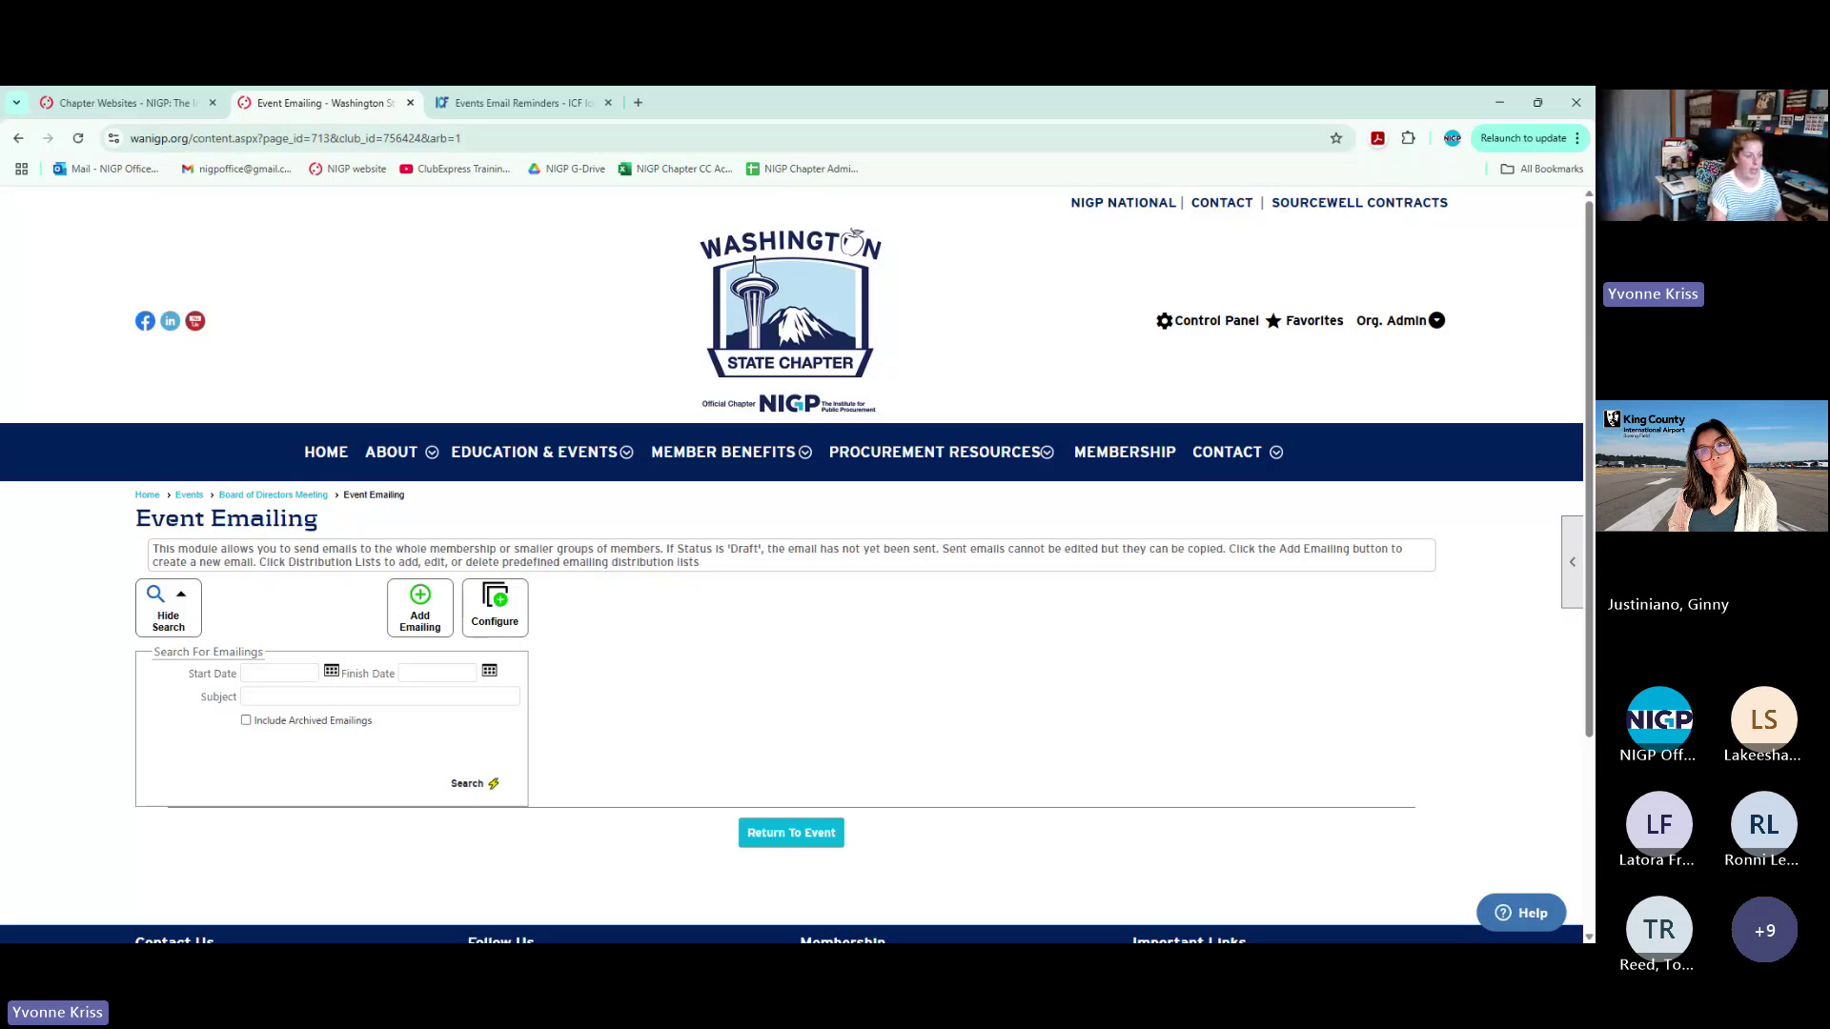
scroll(835, 763, "down", 3)
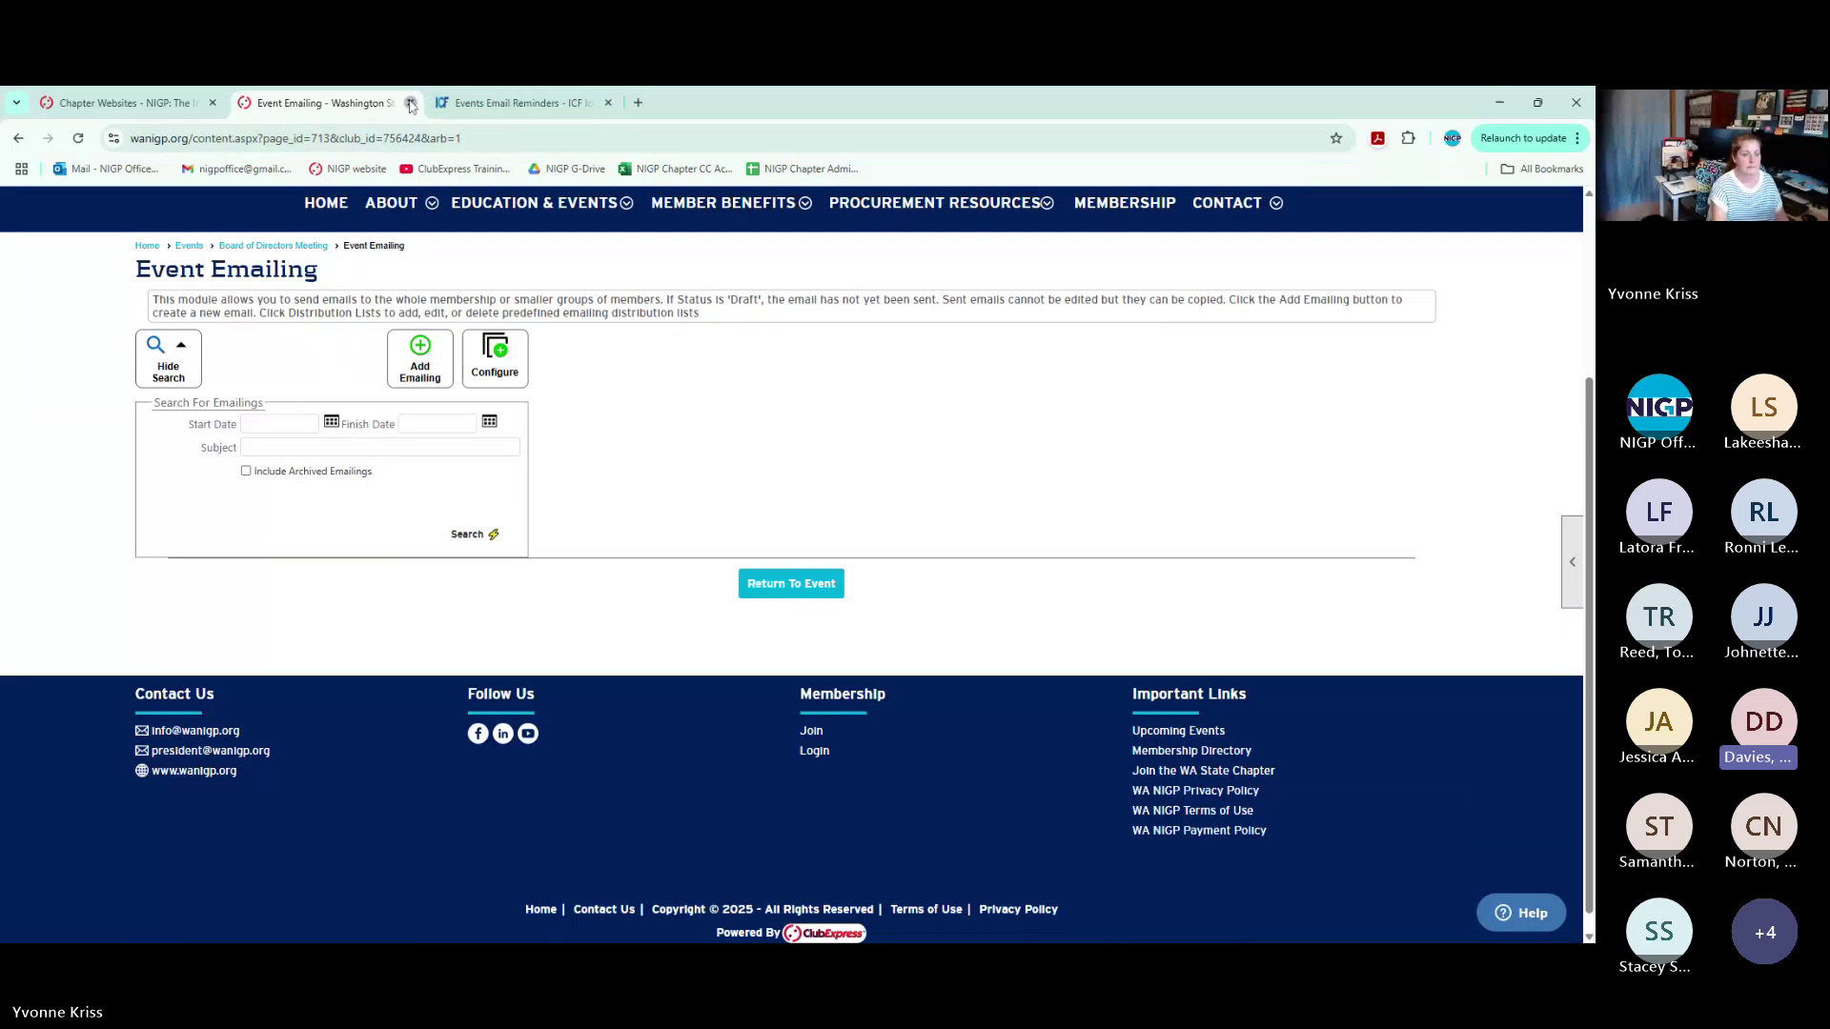
Close the Washington and Iowa tabs and open Central Ohio Organization of Public Purchasers' website
left_click(410, 103)
left_click(410, 103)
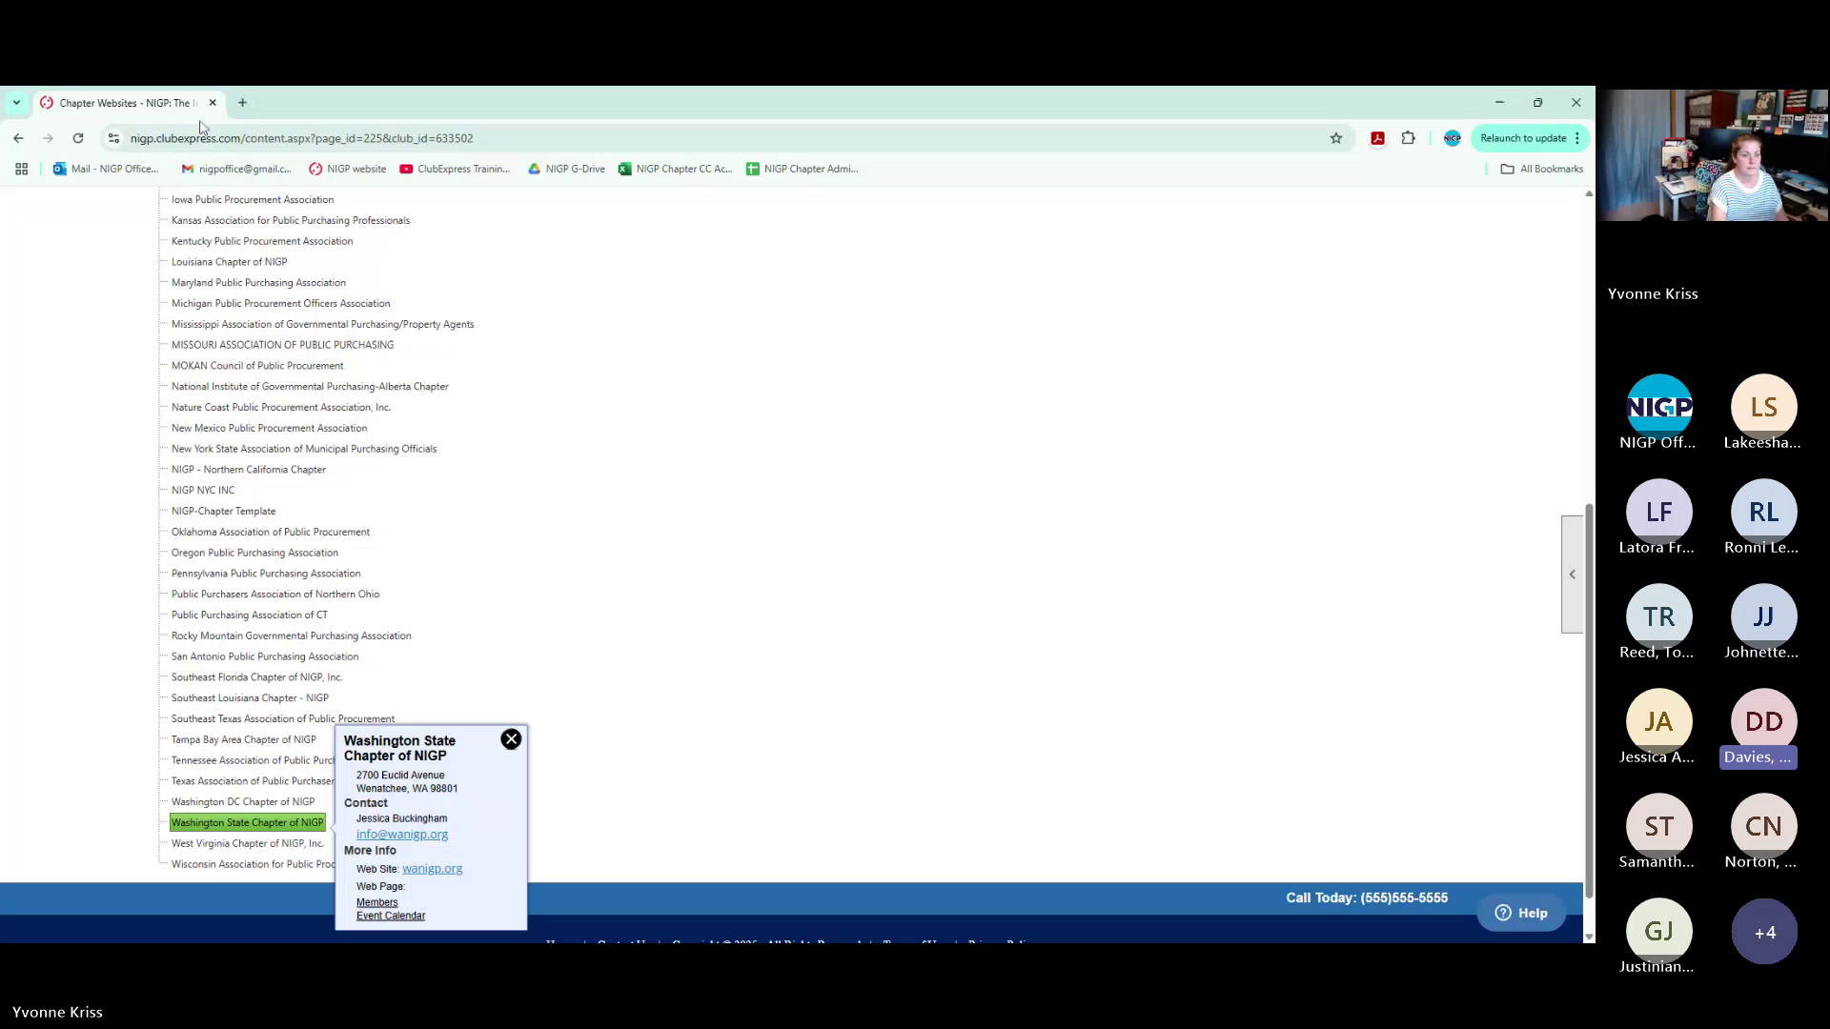
scroll(232, 559, "up", 6)
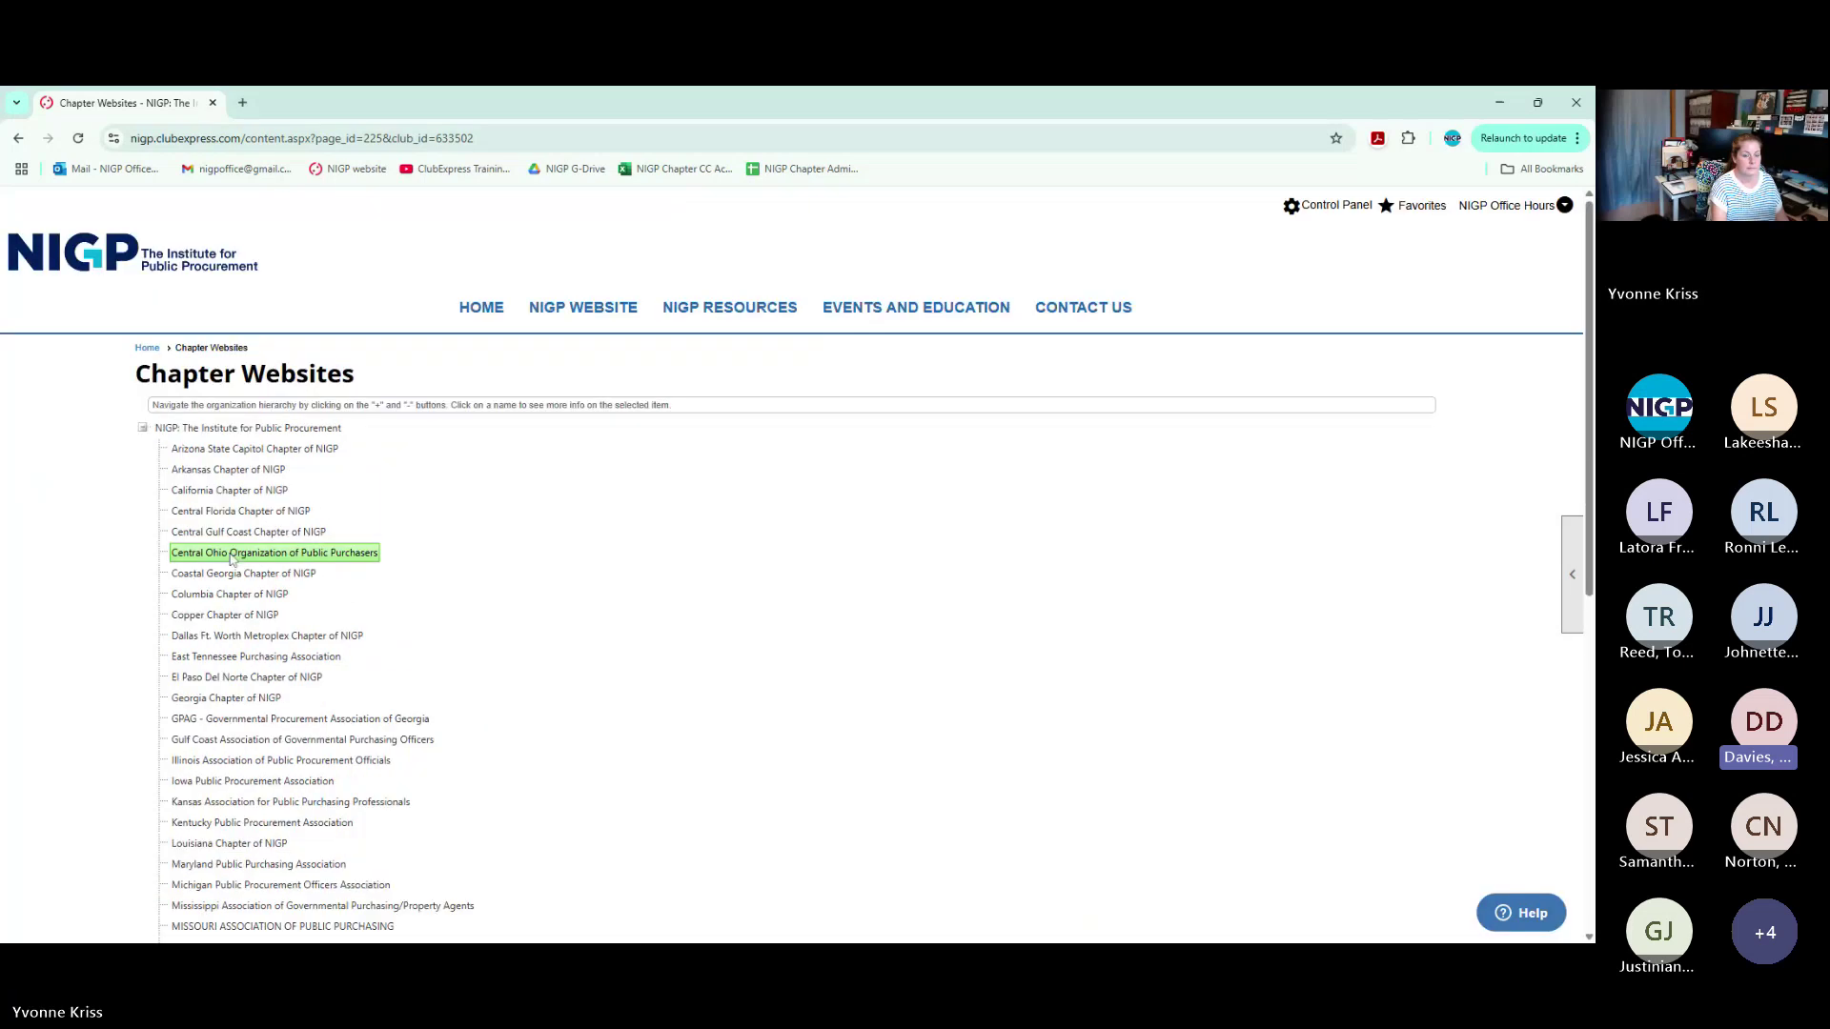
left_click(232, 559)
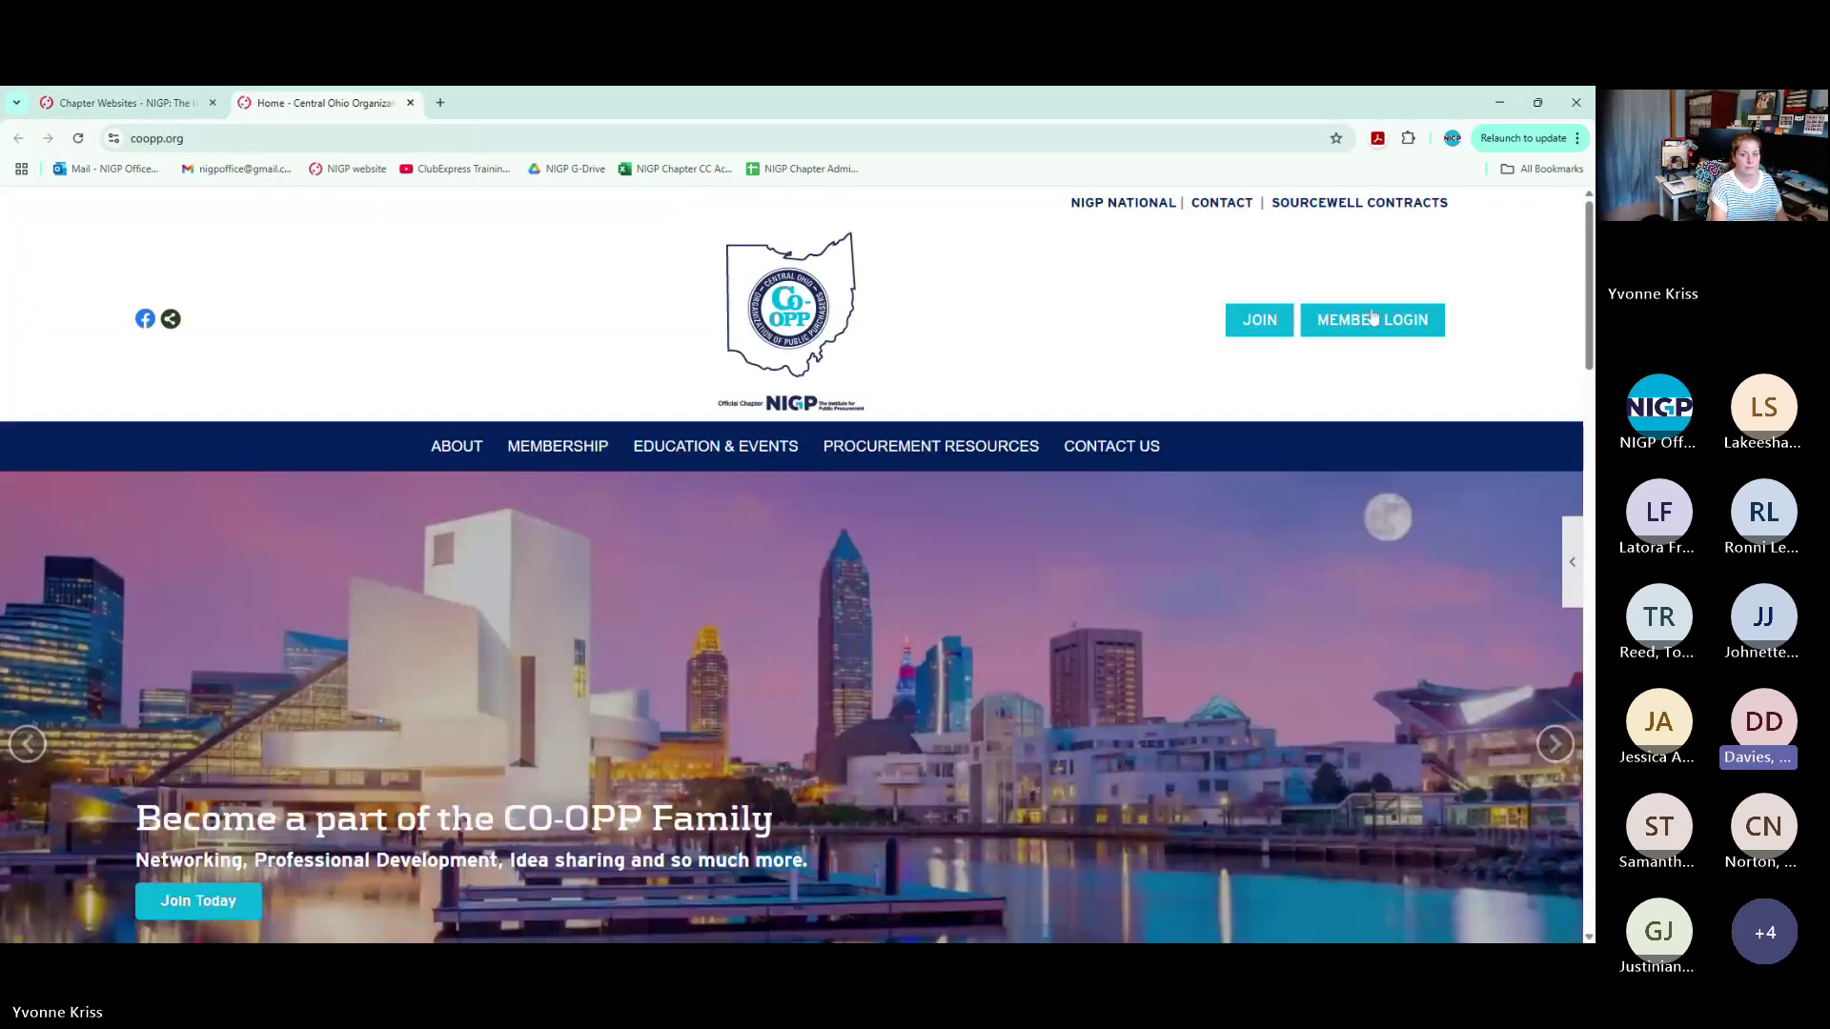
Log in as administrator on the Central Ohio chapter site and reach the Control Panel's People section
left_click(1372, 318)
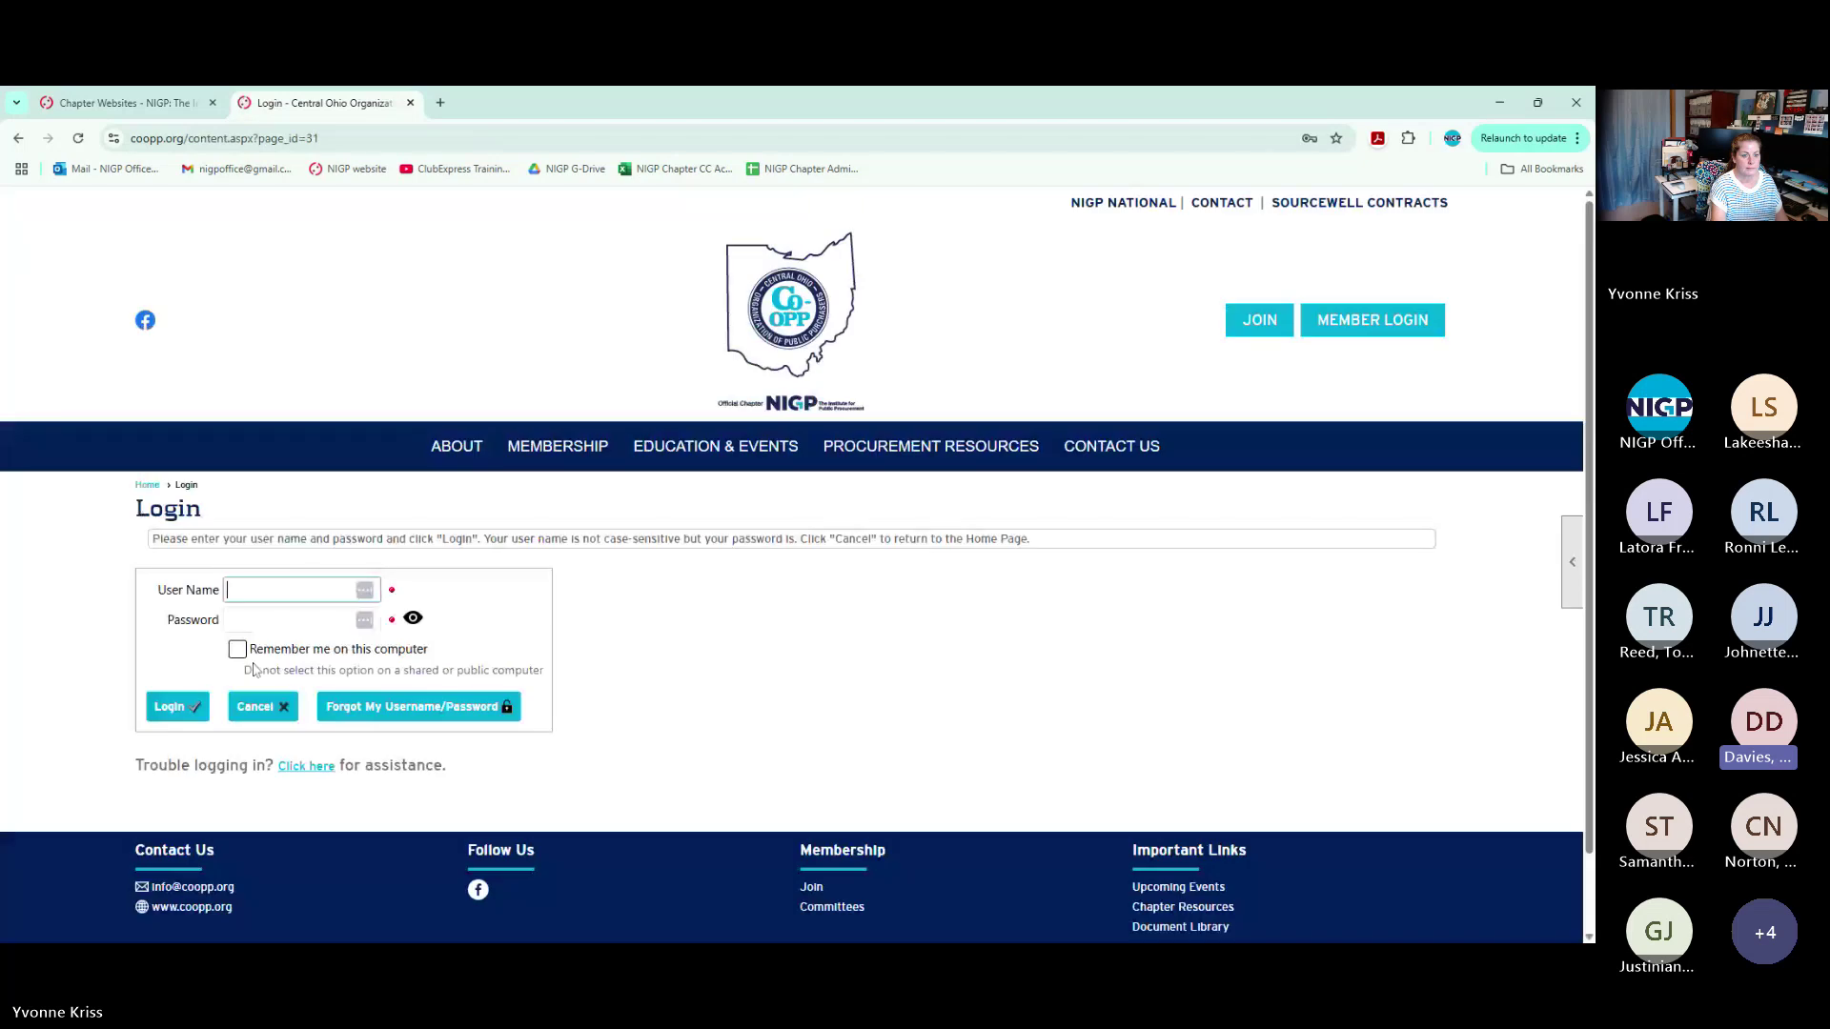
left_click(177, 705)
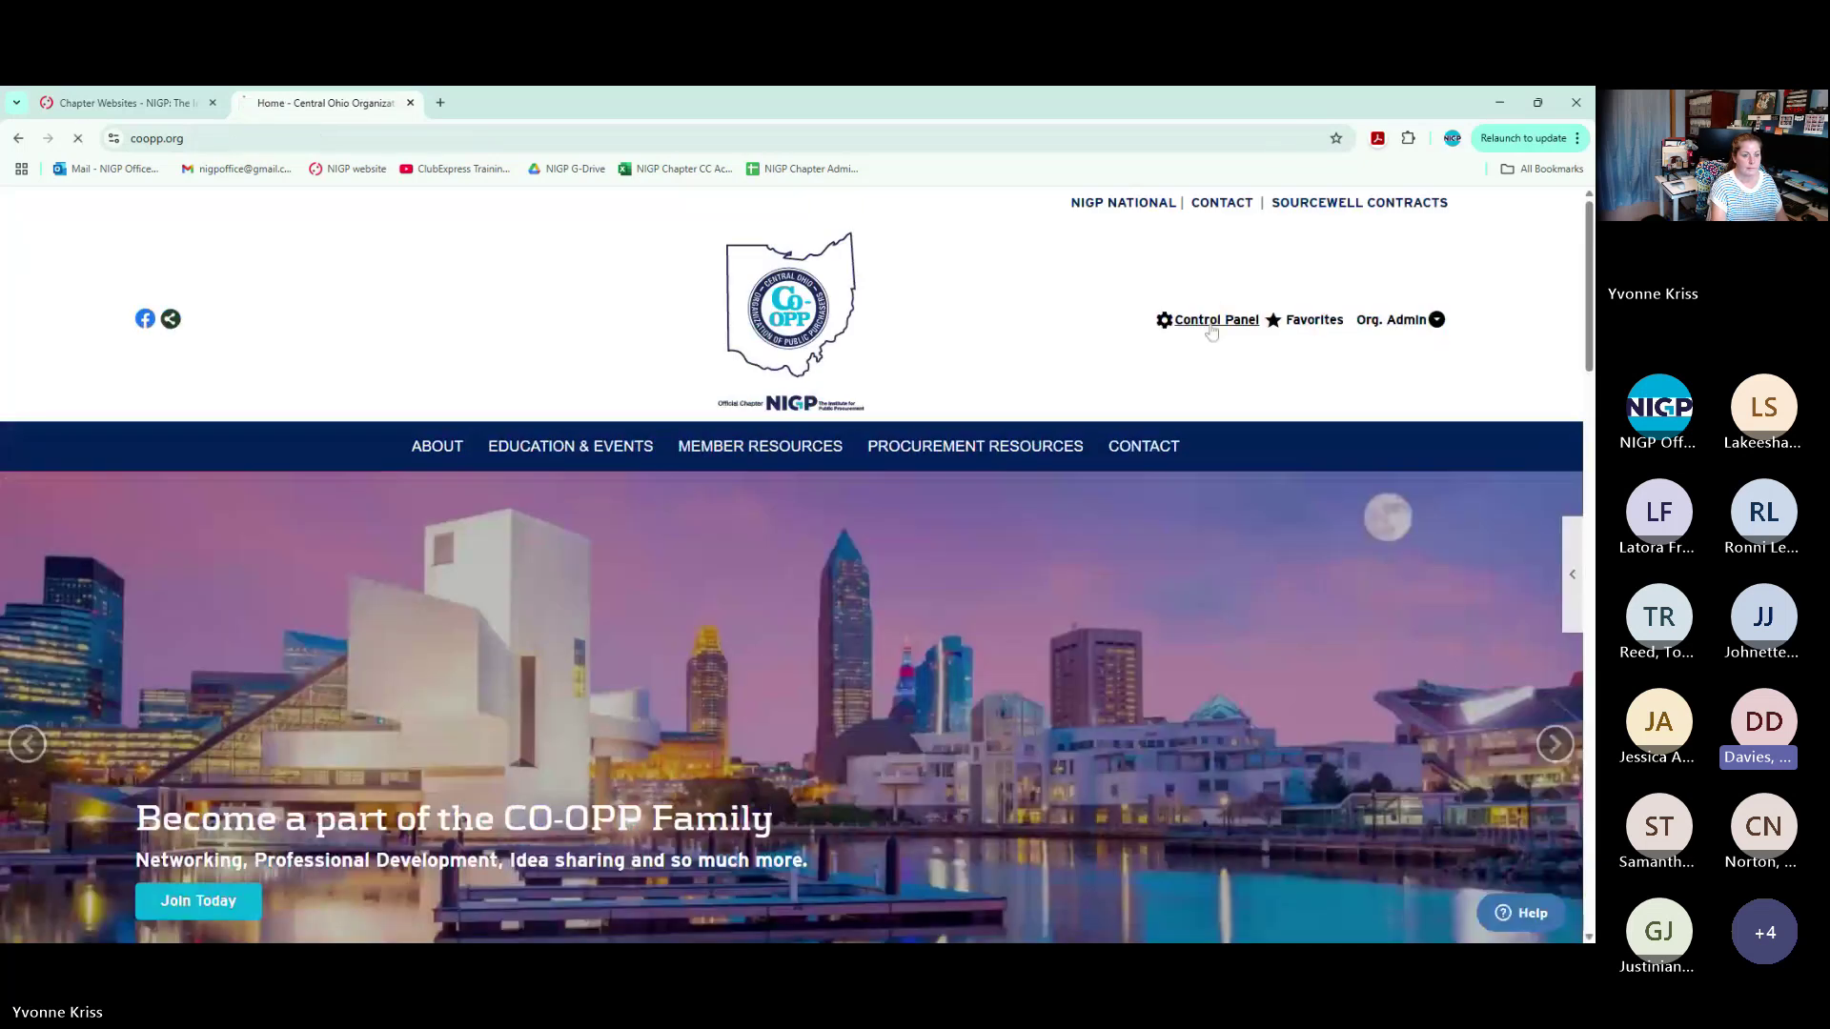
left_click(1209, 320)
scroll(243, 488, "down", 2)
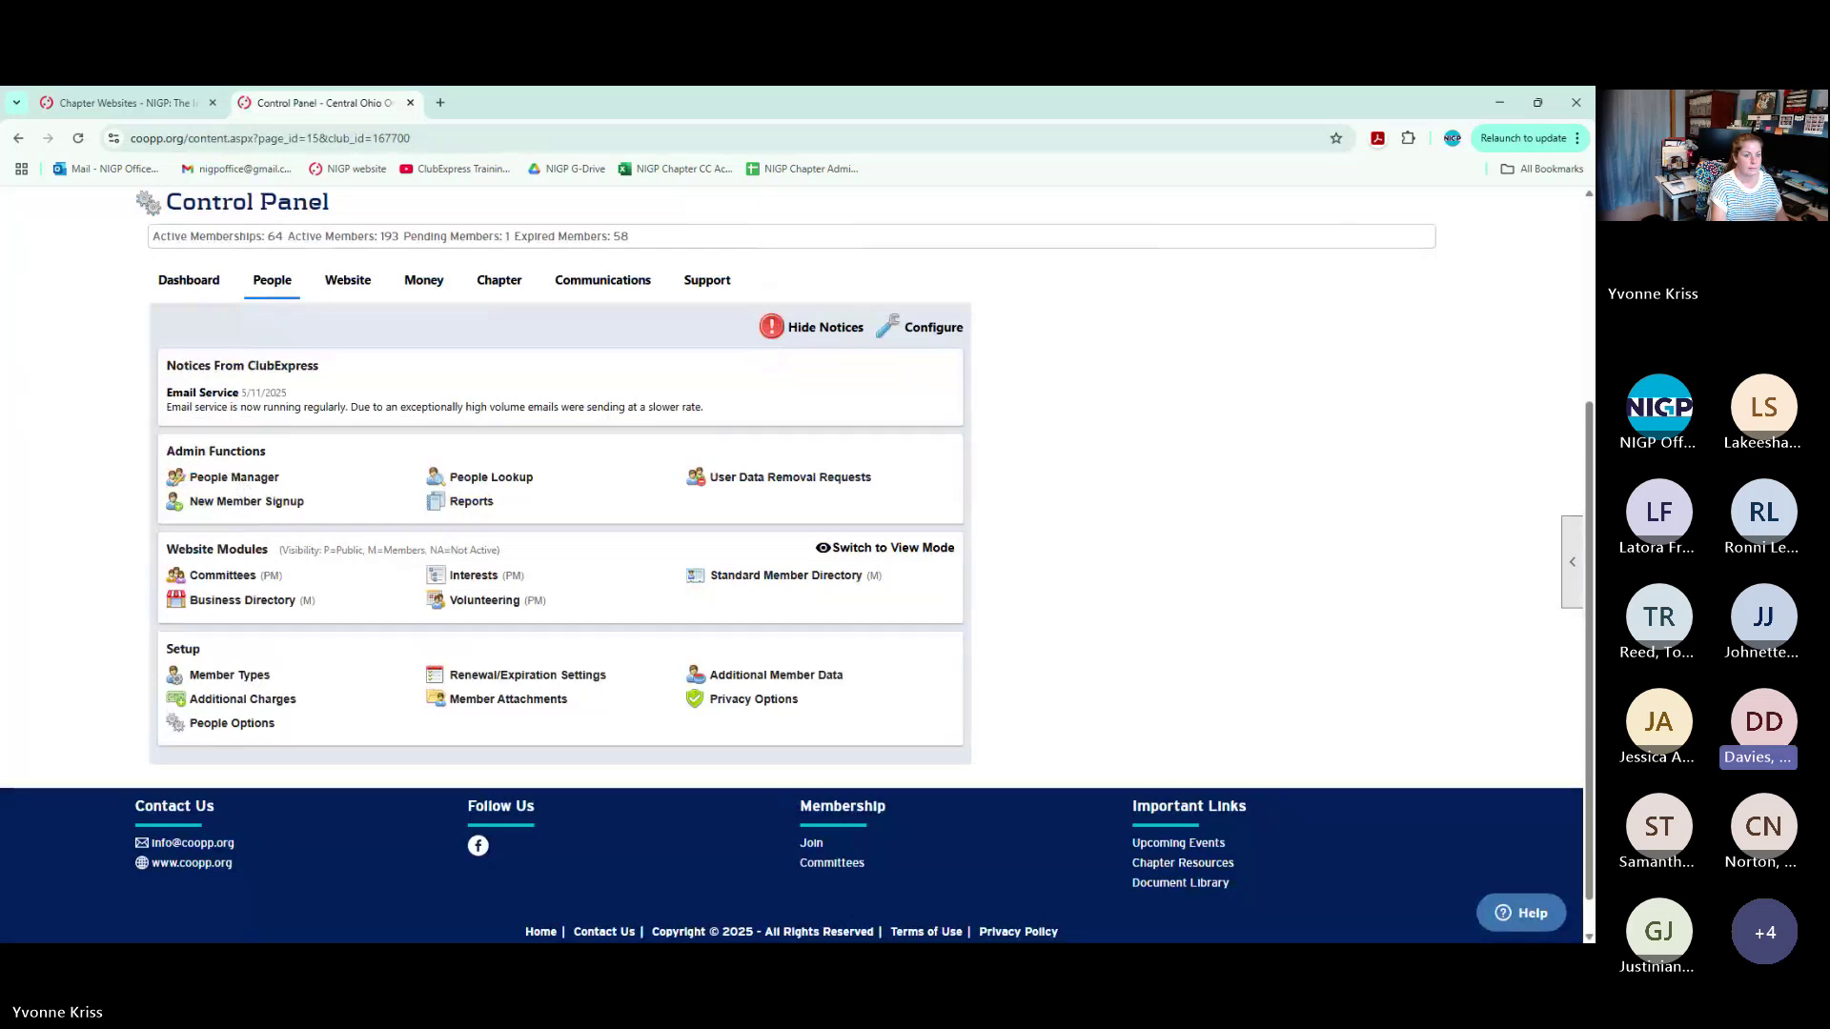
Open Member Types under Setup, showing eight types, including Regular at 40.00 and Retired at 10.00
left_click(237, 479)
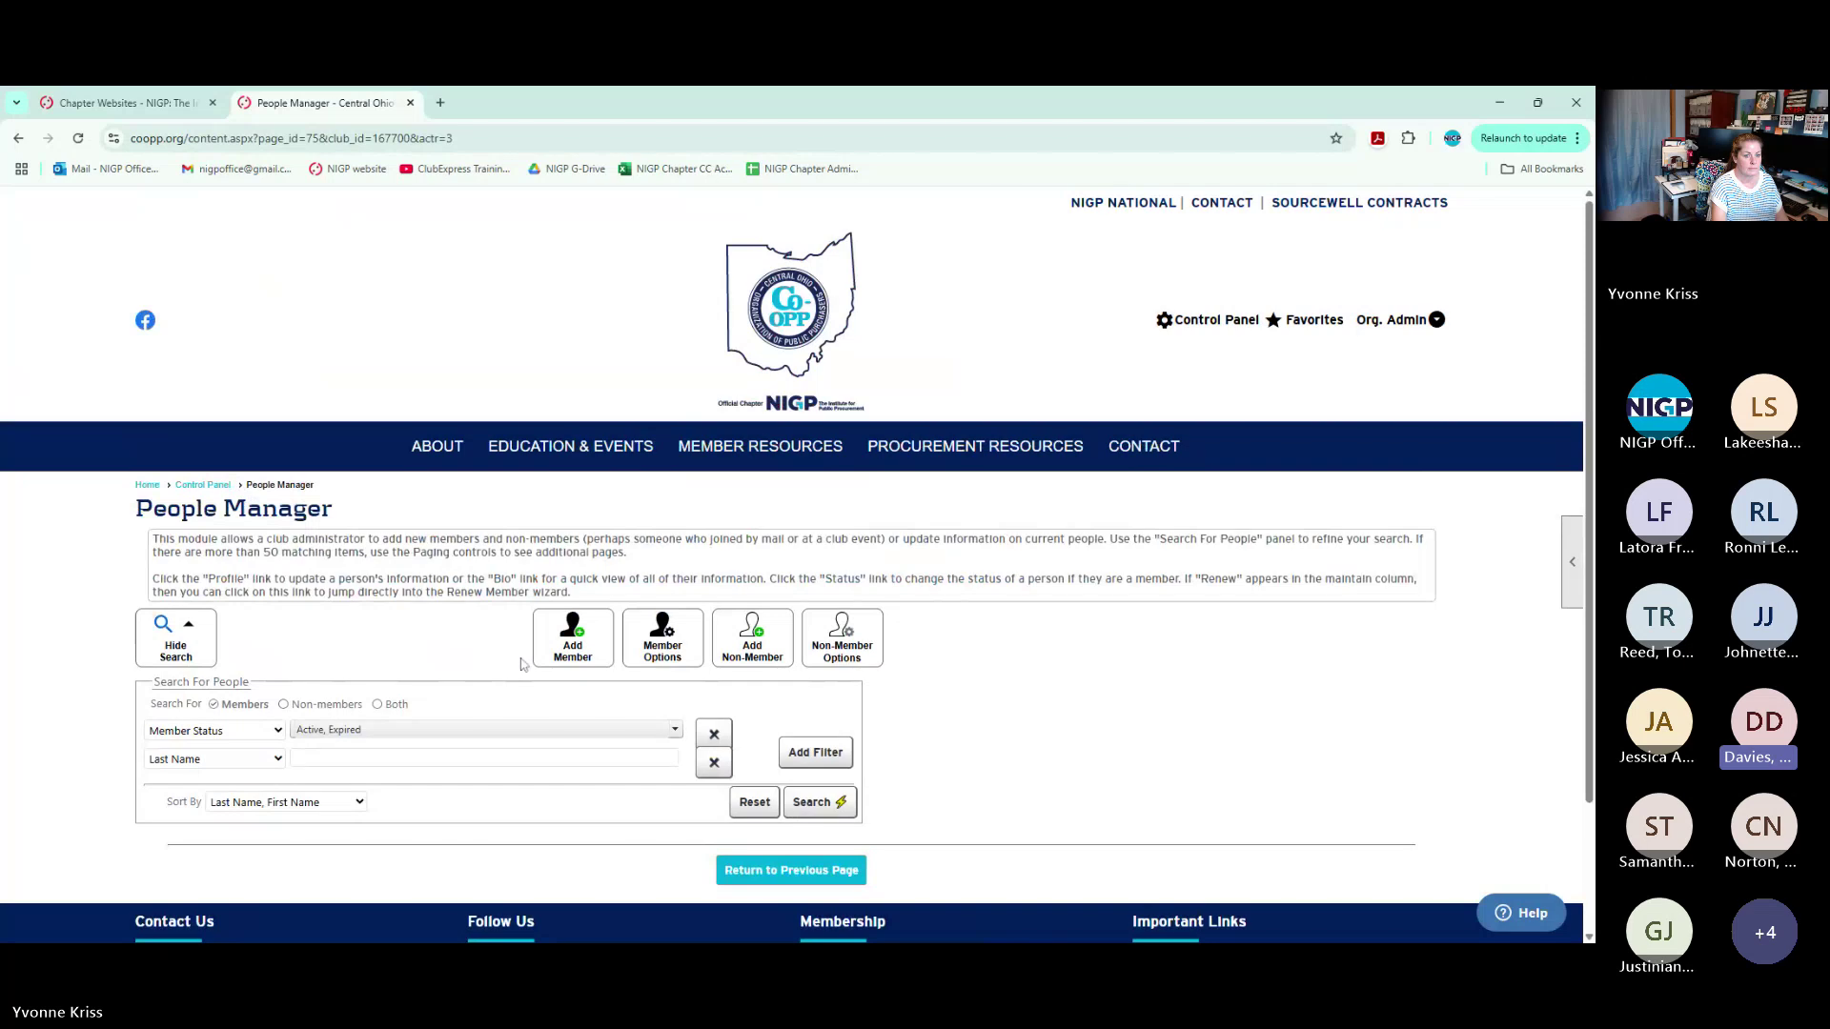
left_click(219, 488)
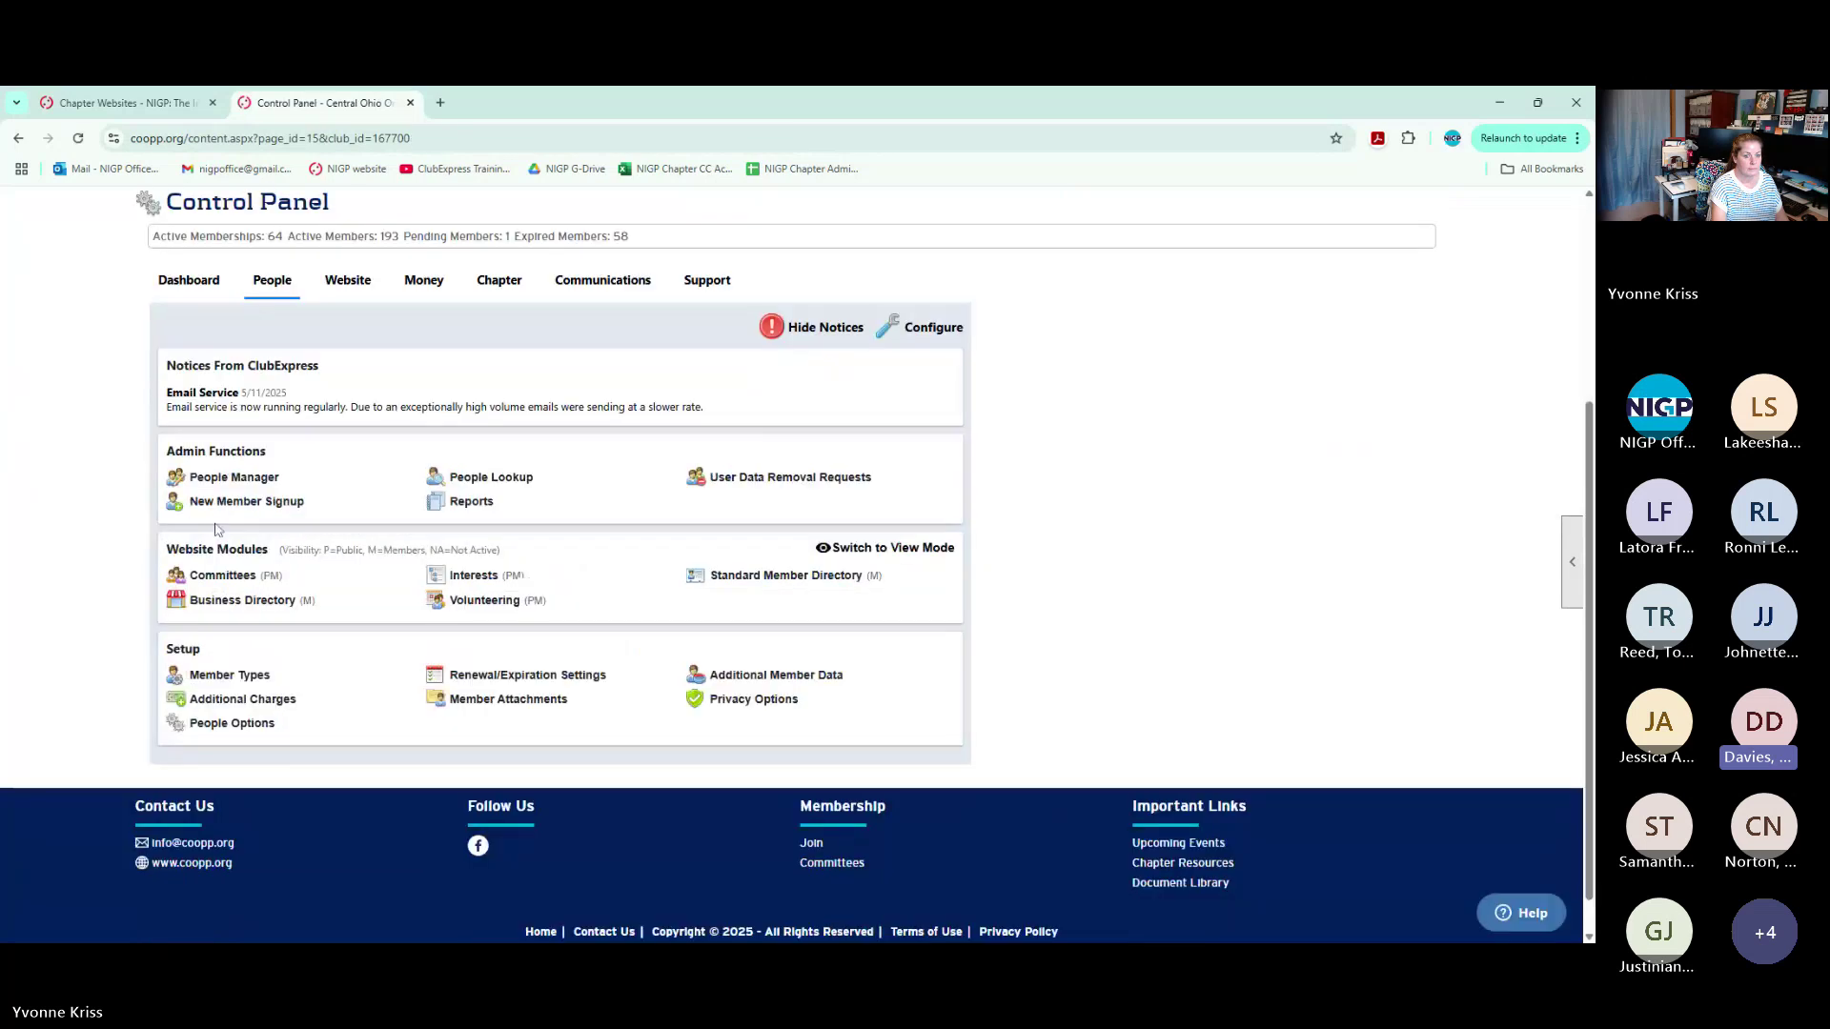
left_click(238, 676)
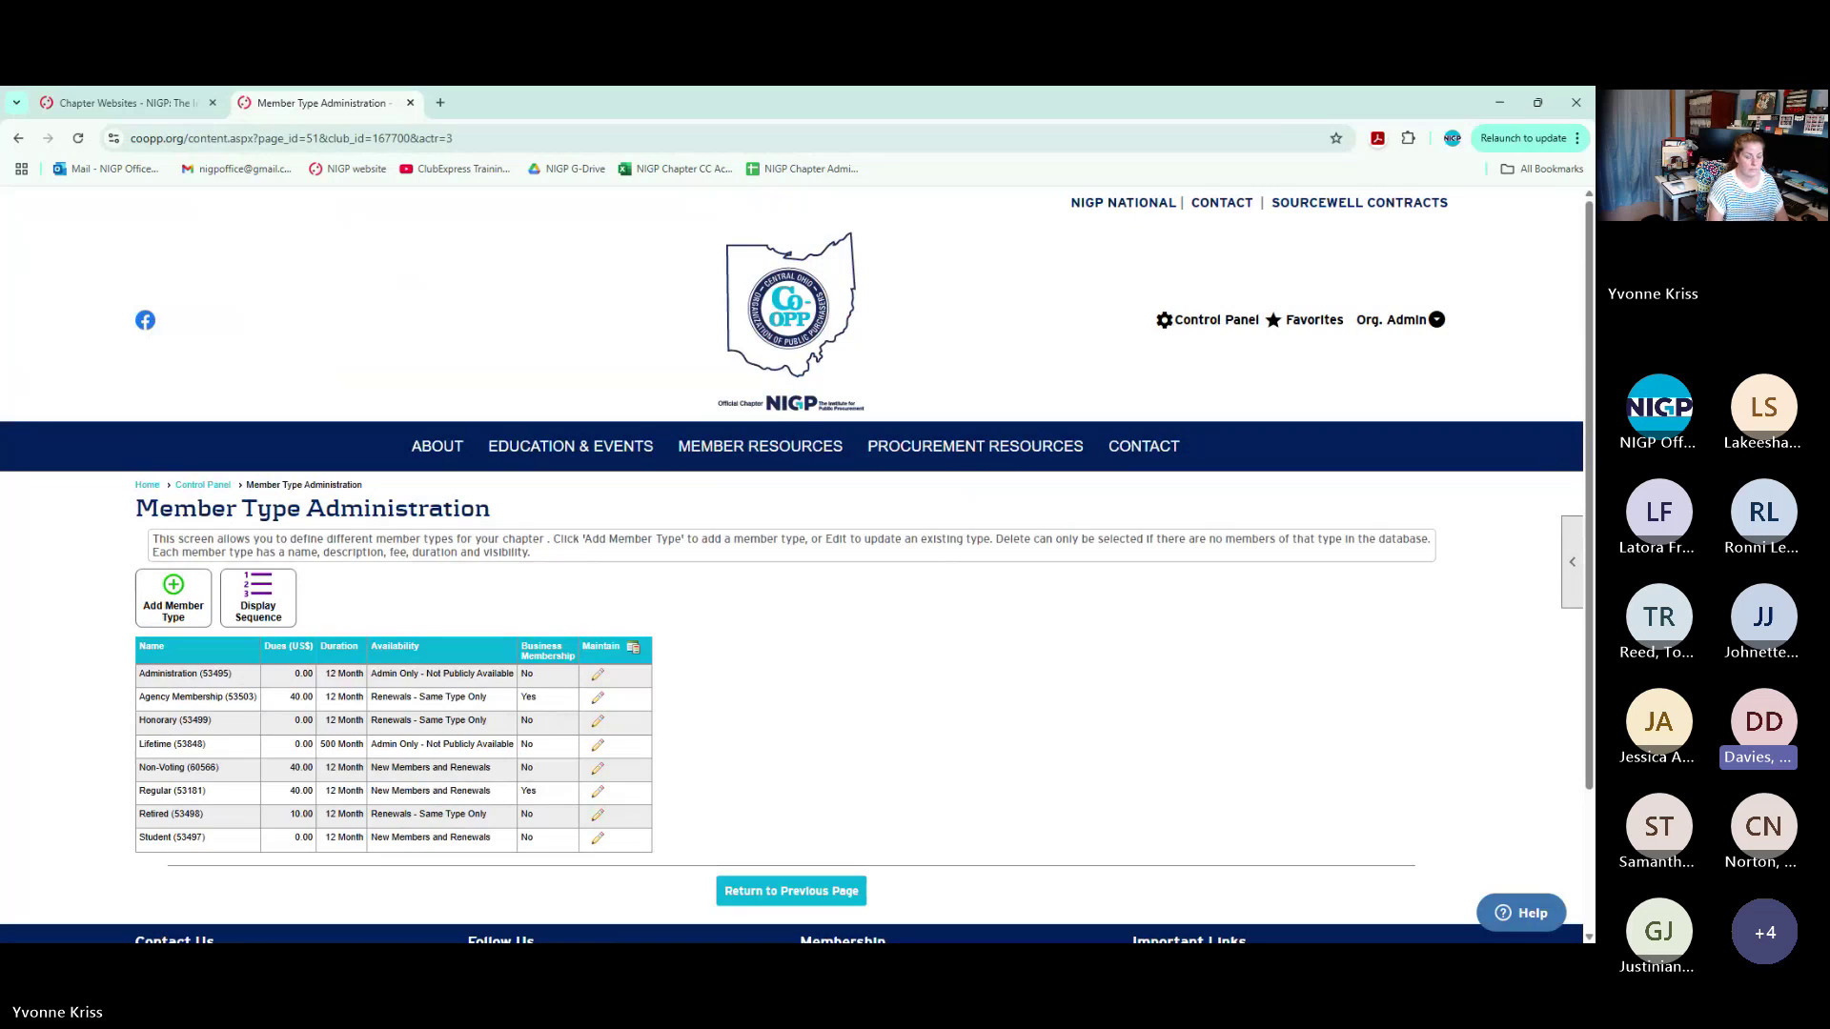
Go back to the Central Ohio Control Panel's People section via the breadcrumb
left_click(207, 487)
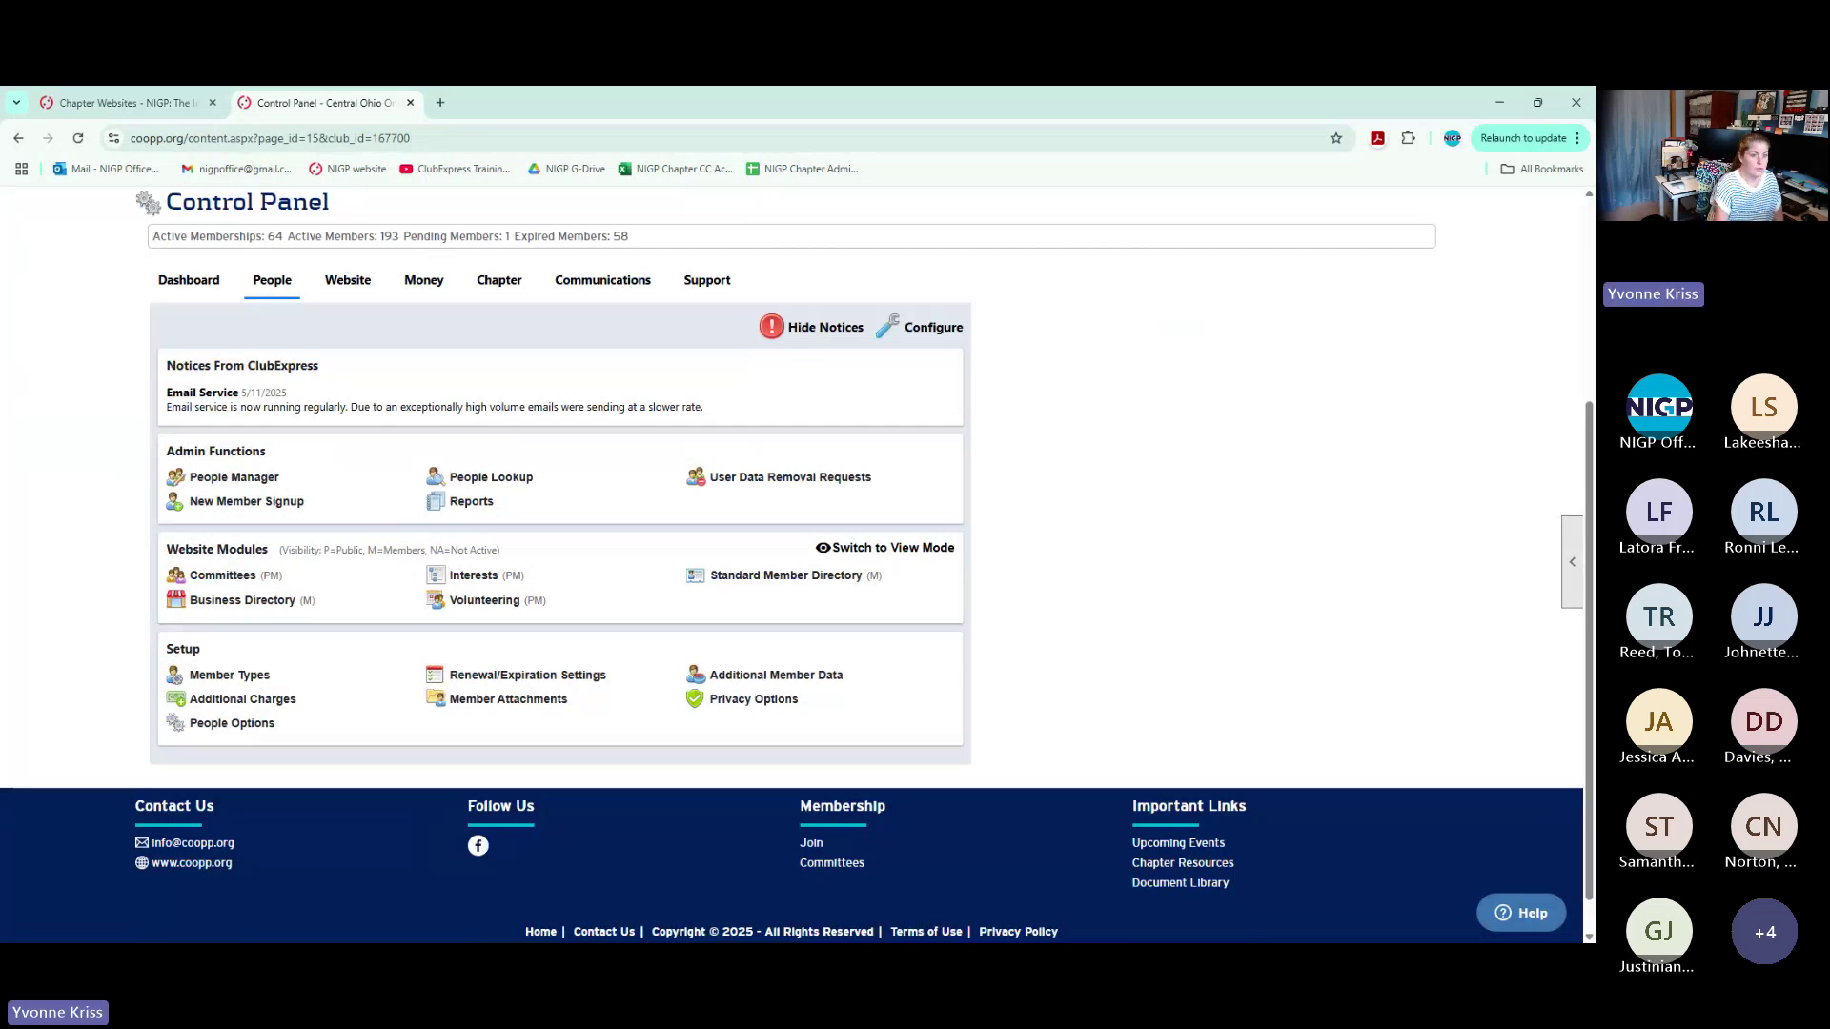
left_click(243, 480)
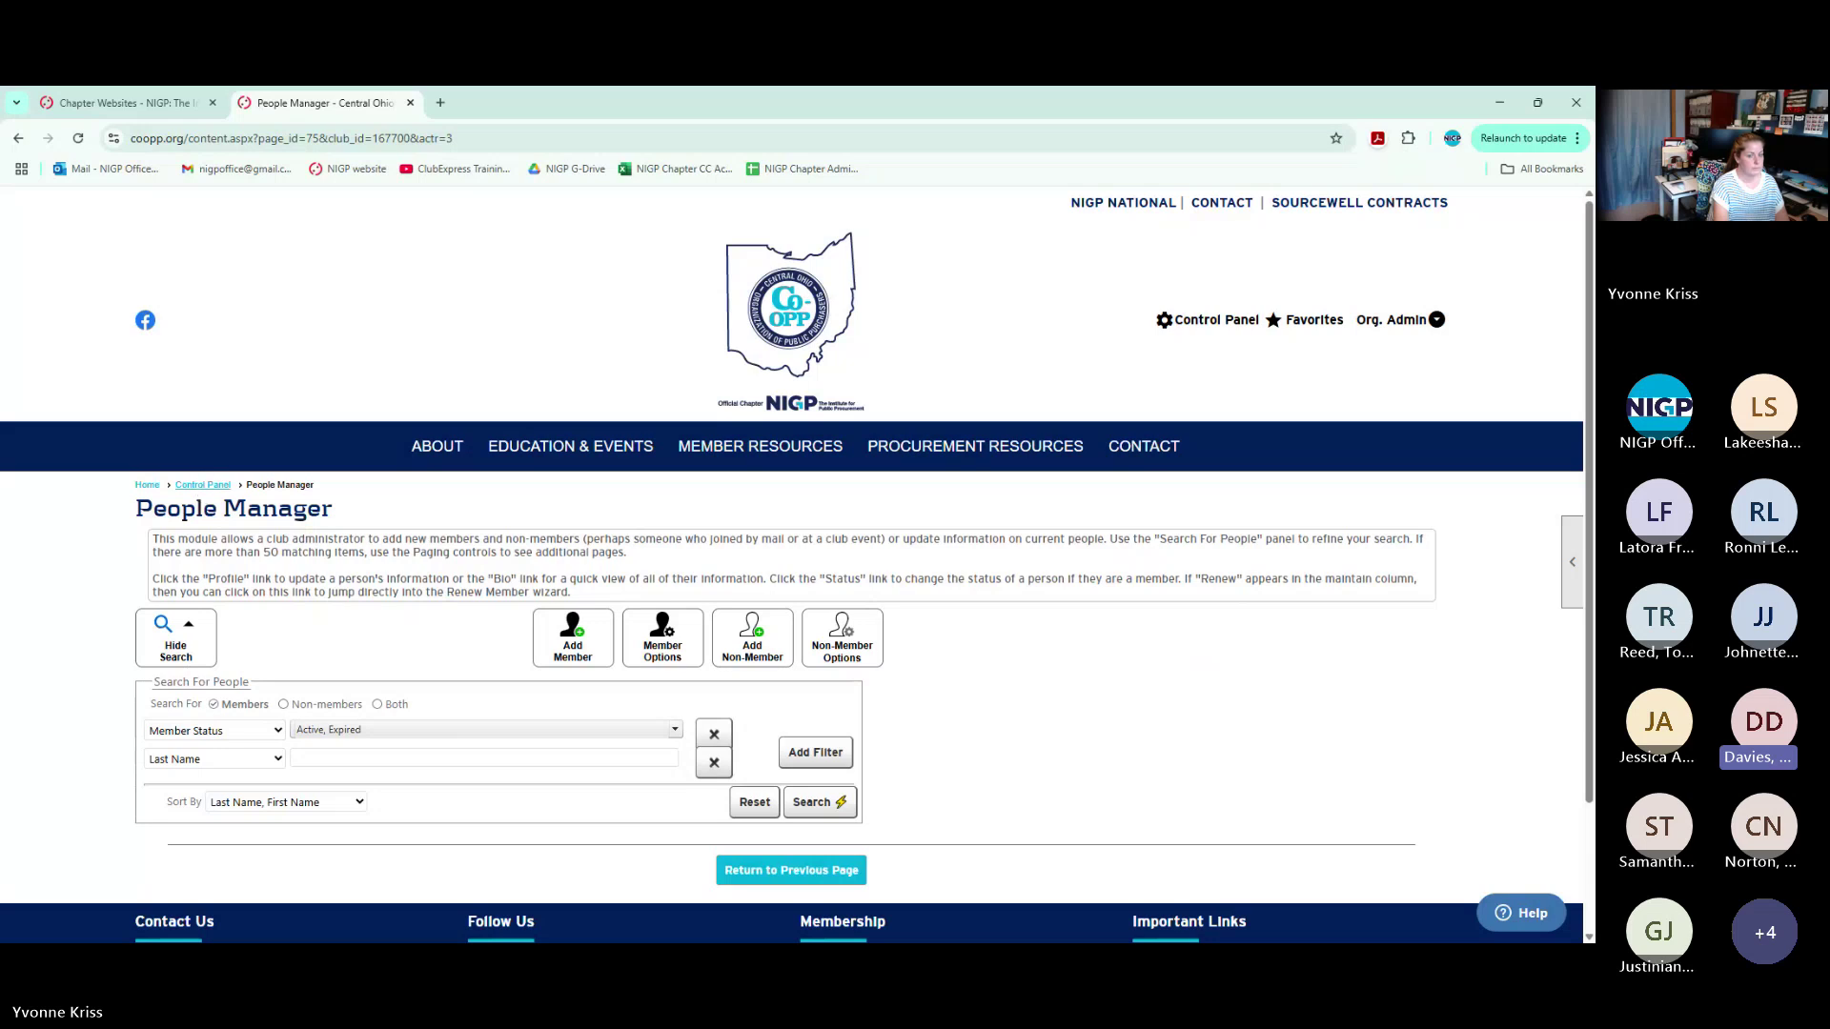
left_click(203, 486)
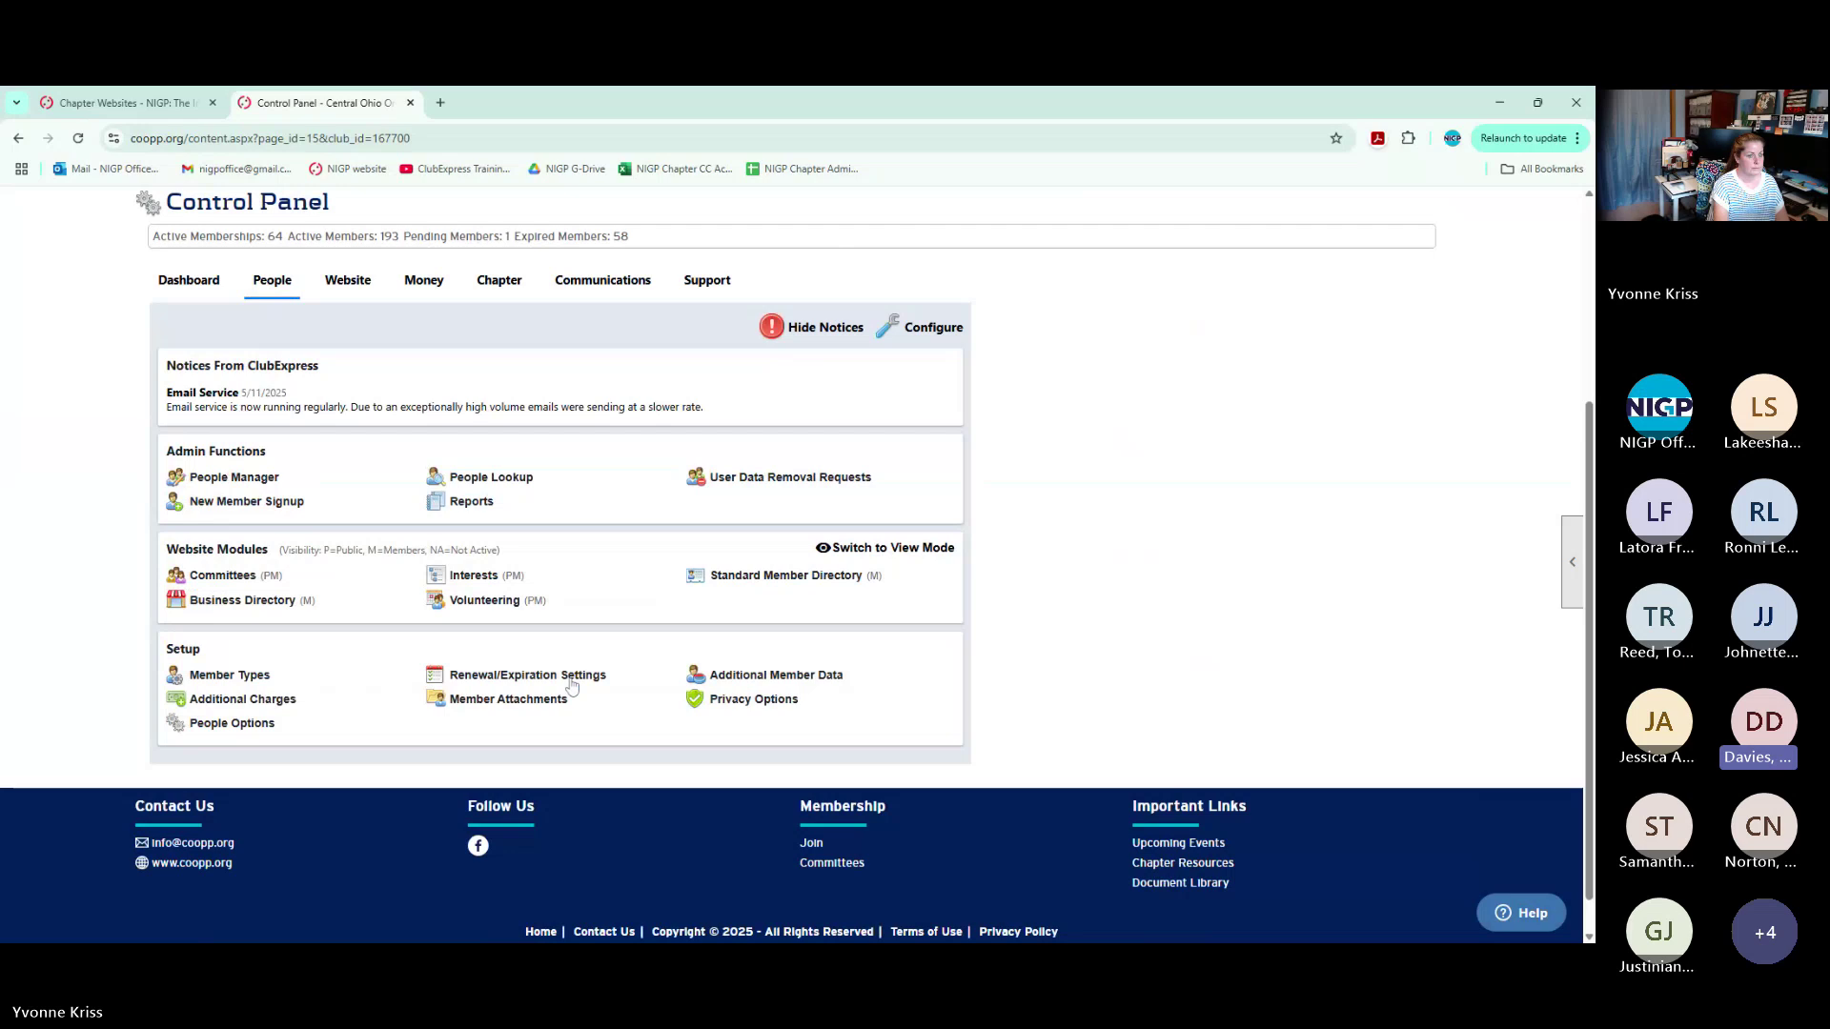
View the renewal and expiration settings, then return to the Control Panel's People functions
left_click(570, 679)
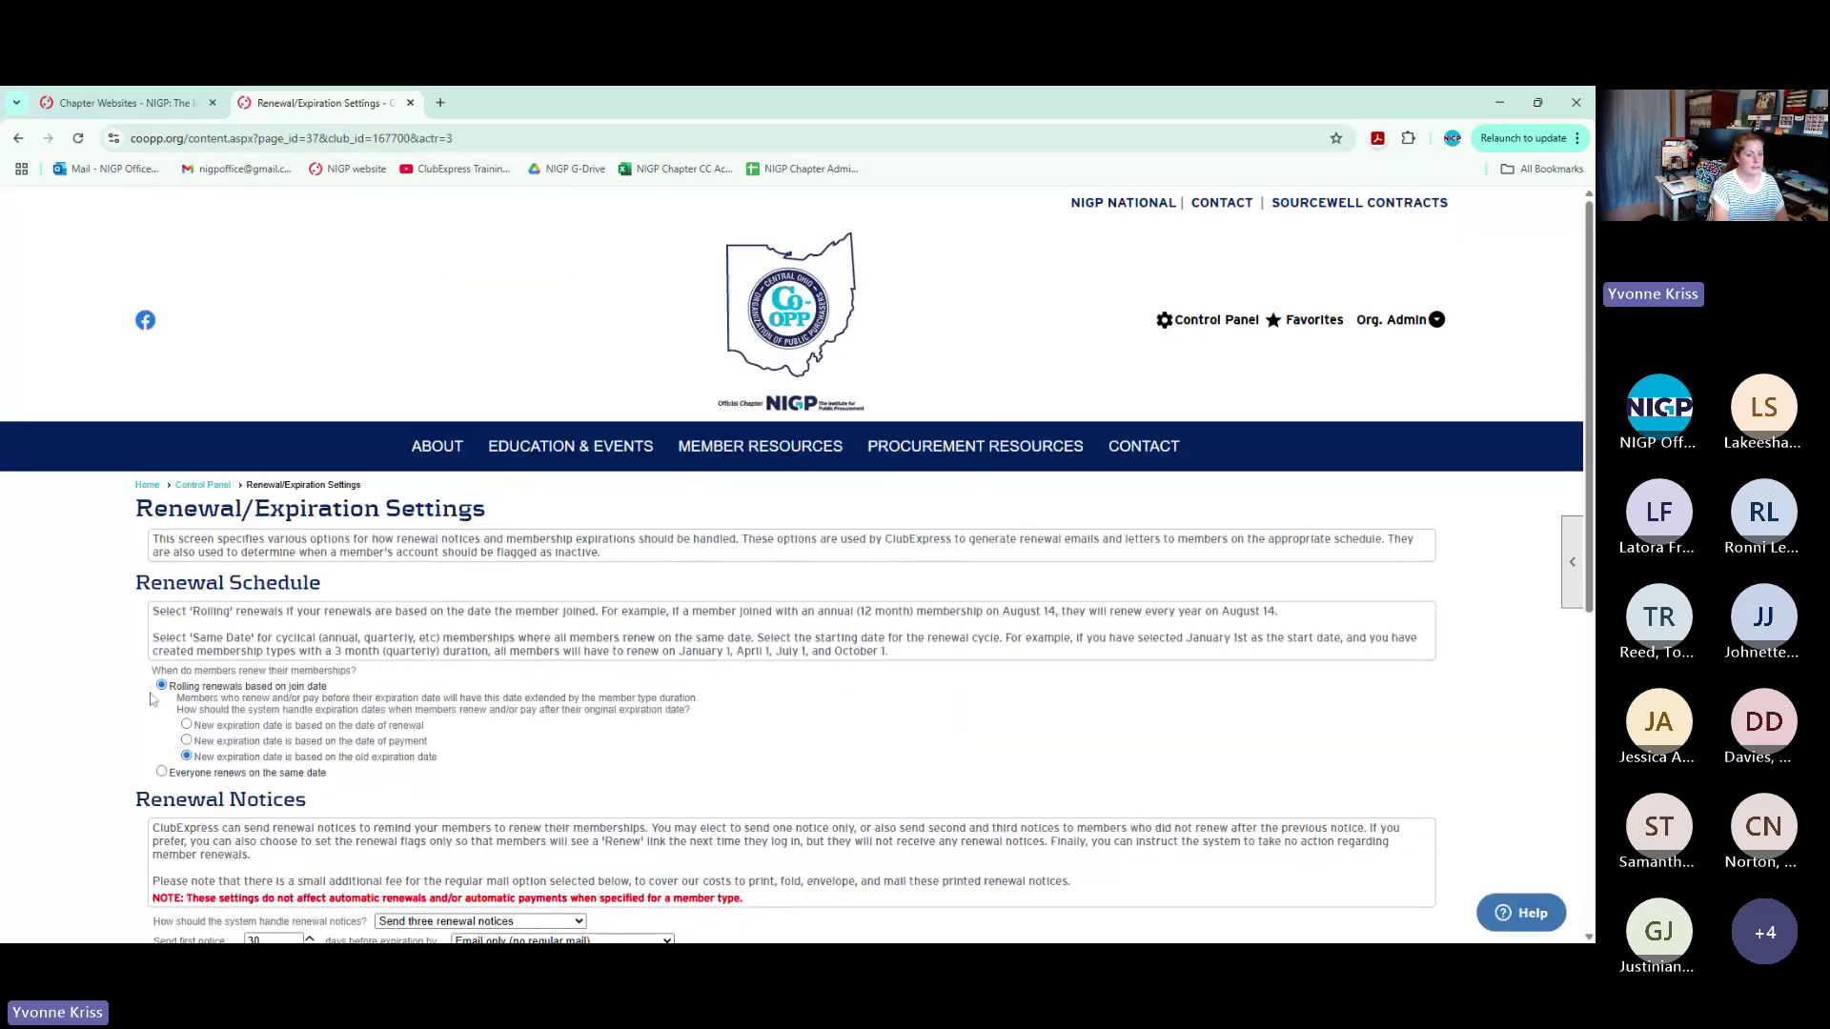
left_click(216, 490)
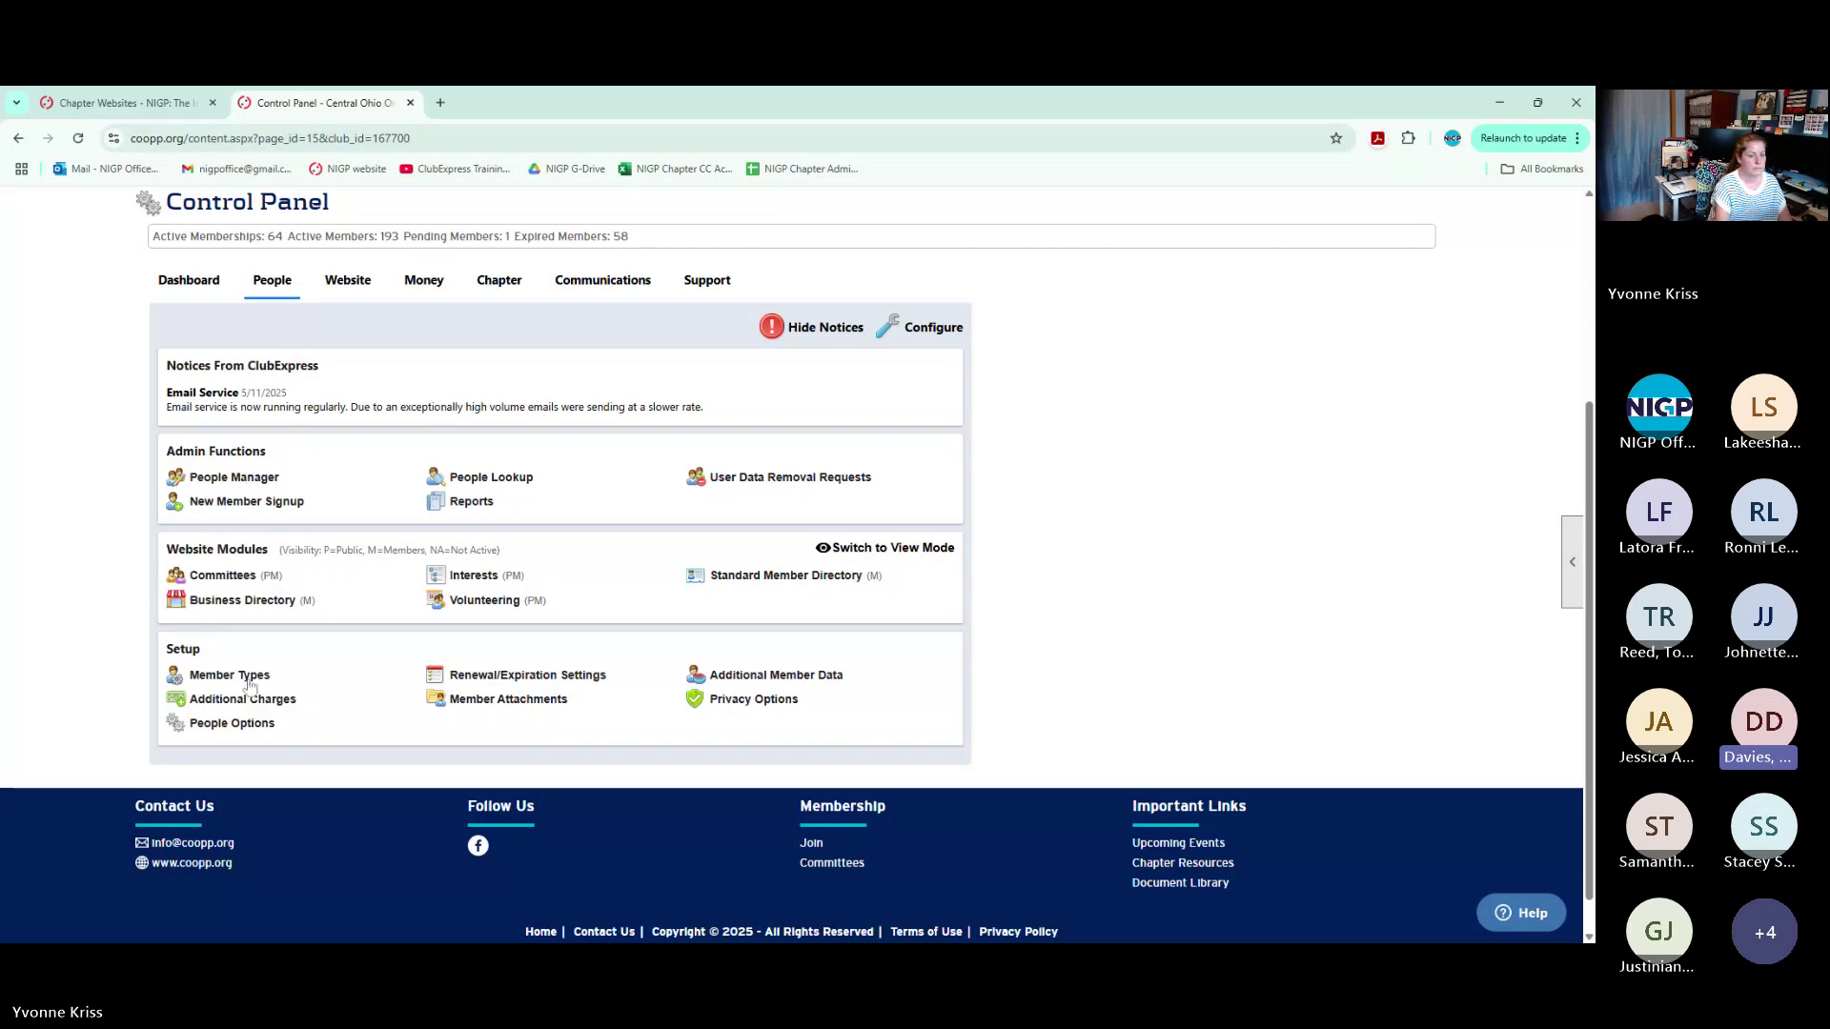
left_click(250, 683)
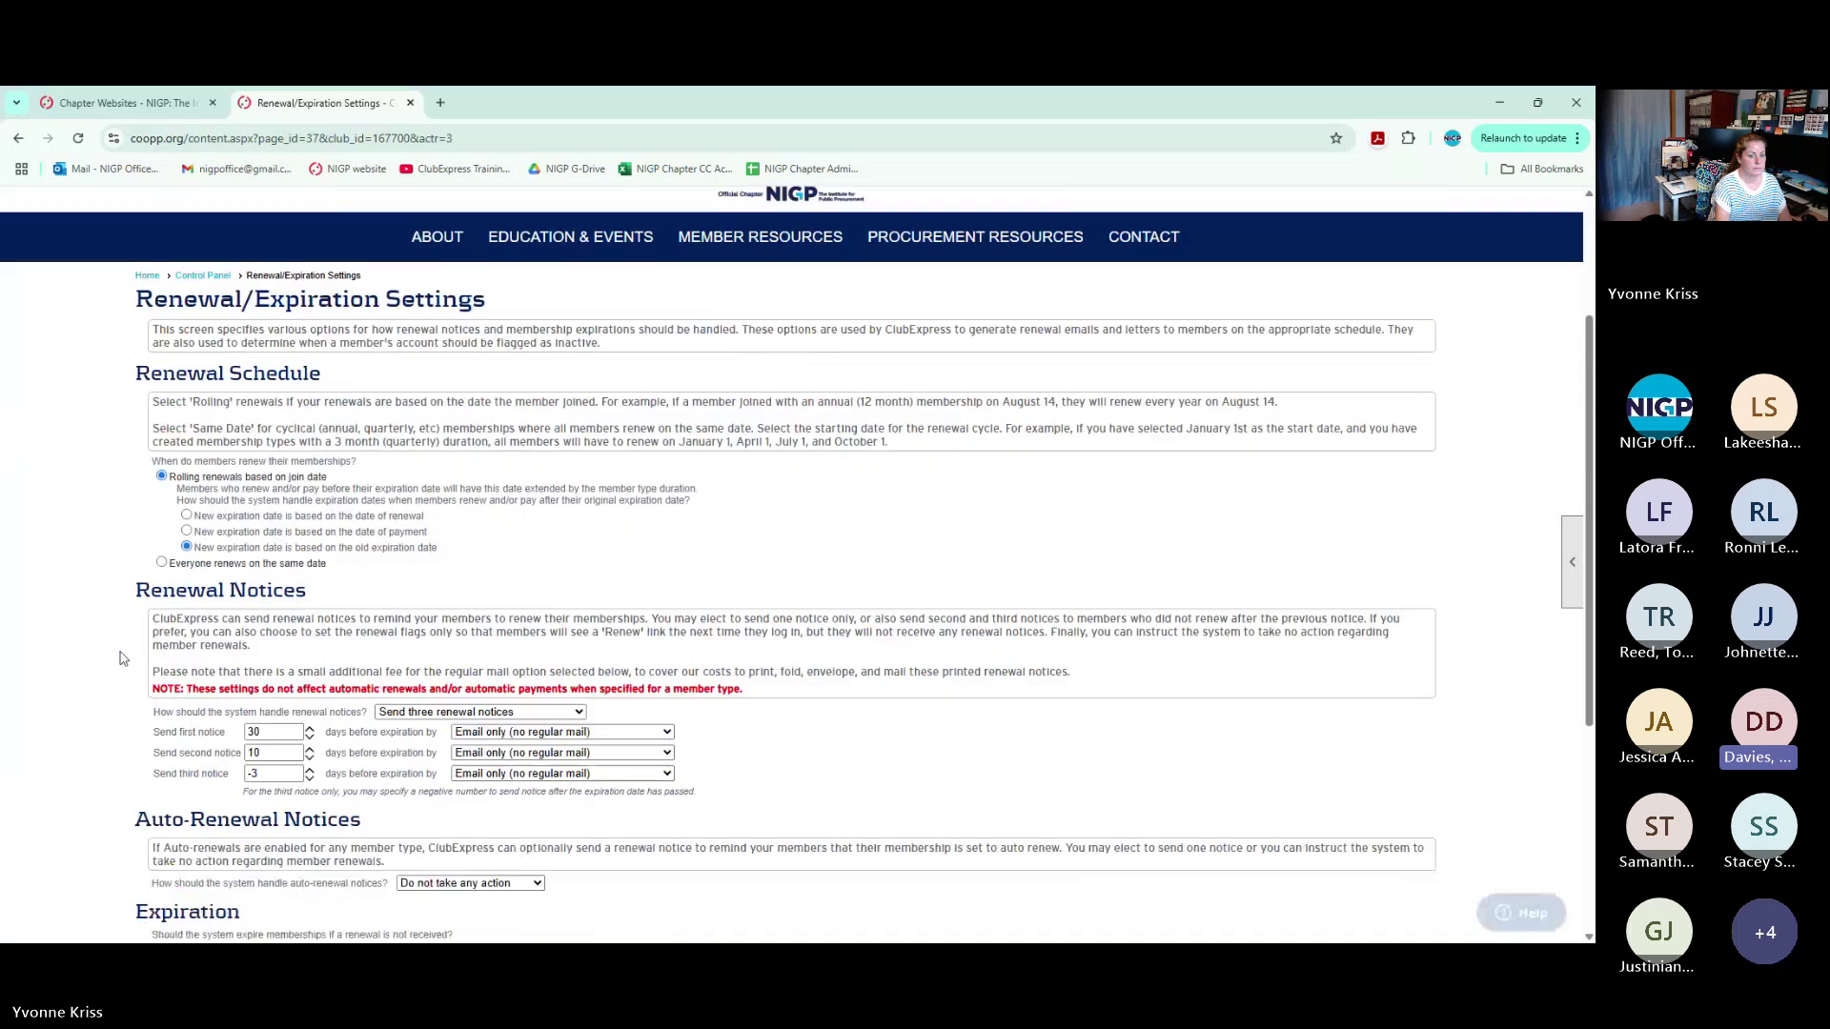
scroll(95, 767, "down", 3)
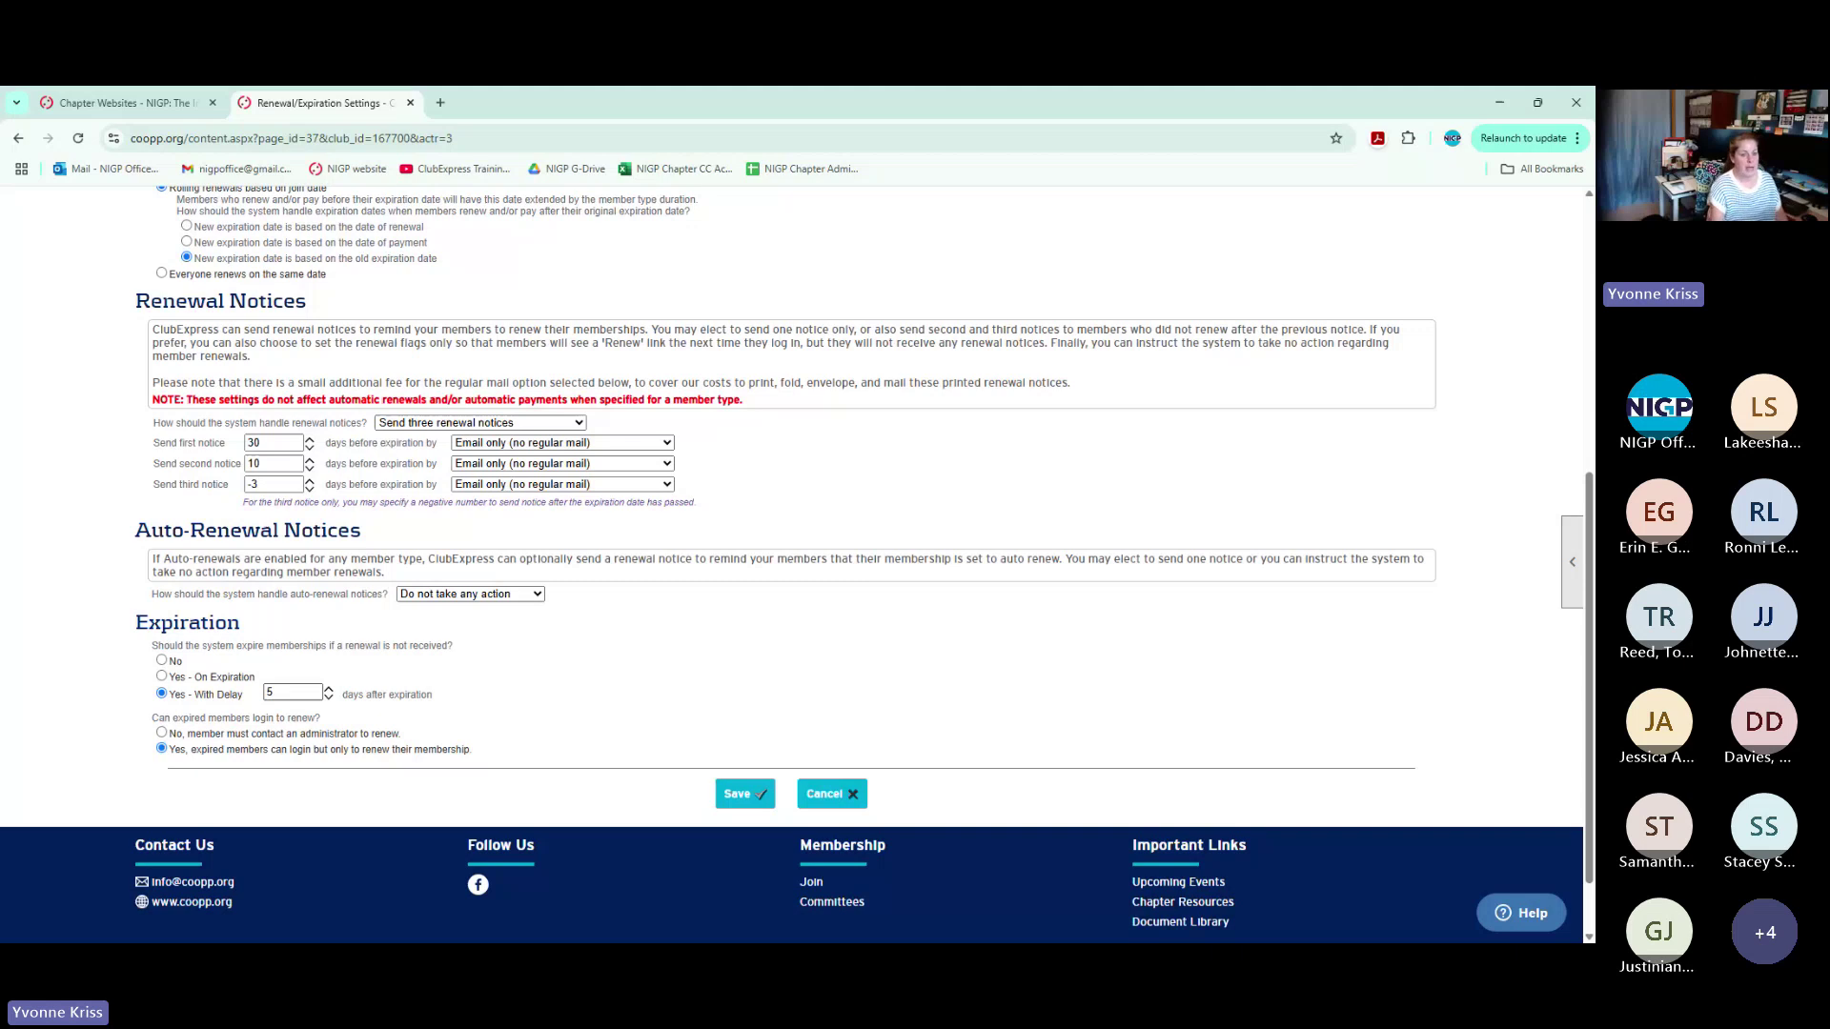
scroll(755, 670, "up", 3)
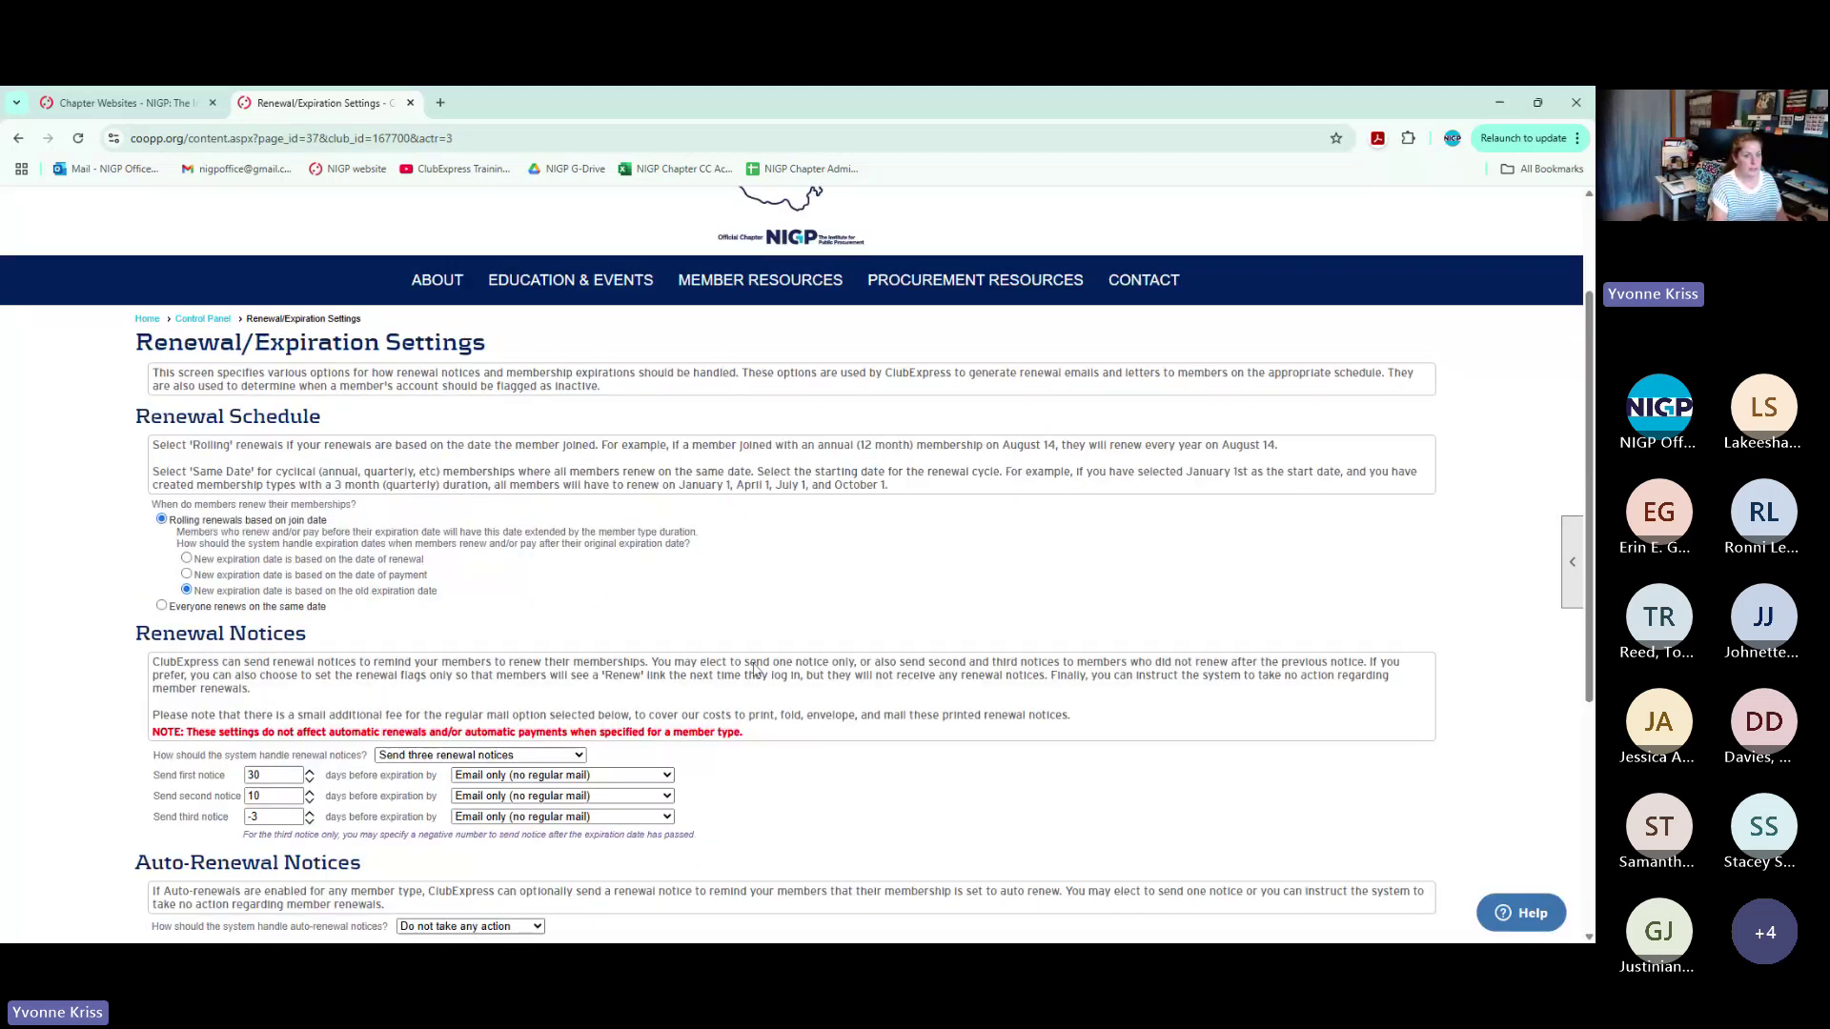
left_click(201, 323)
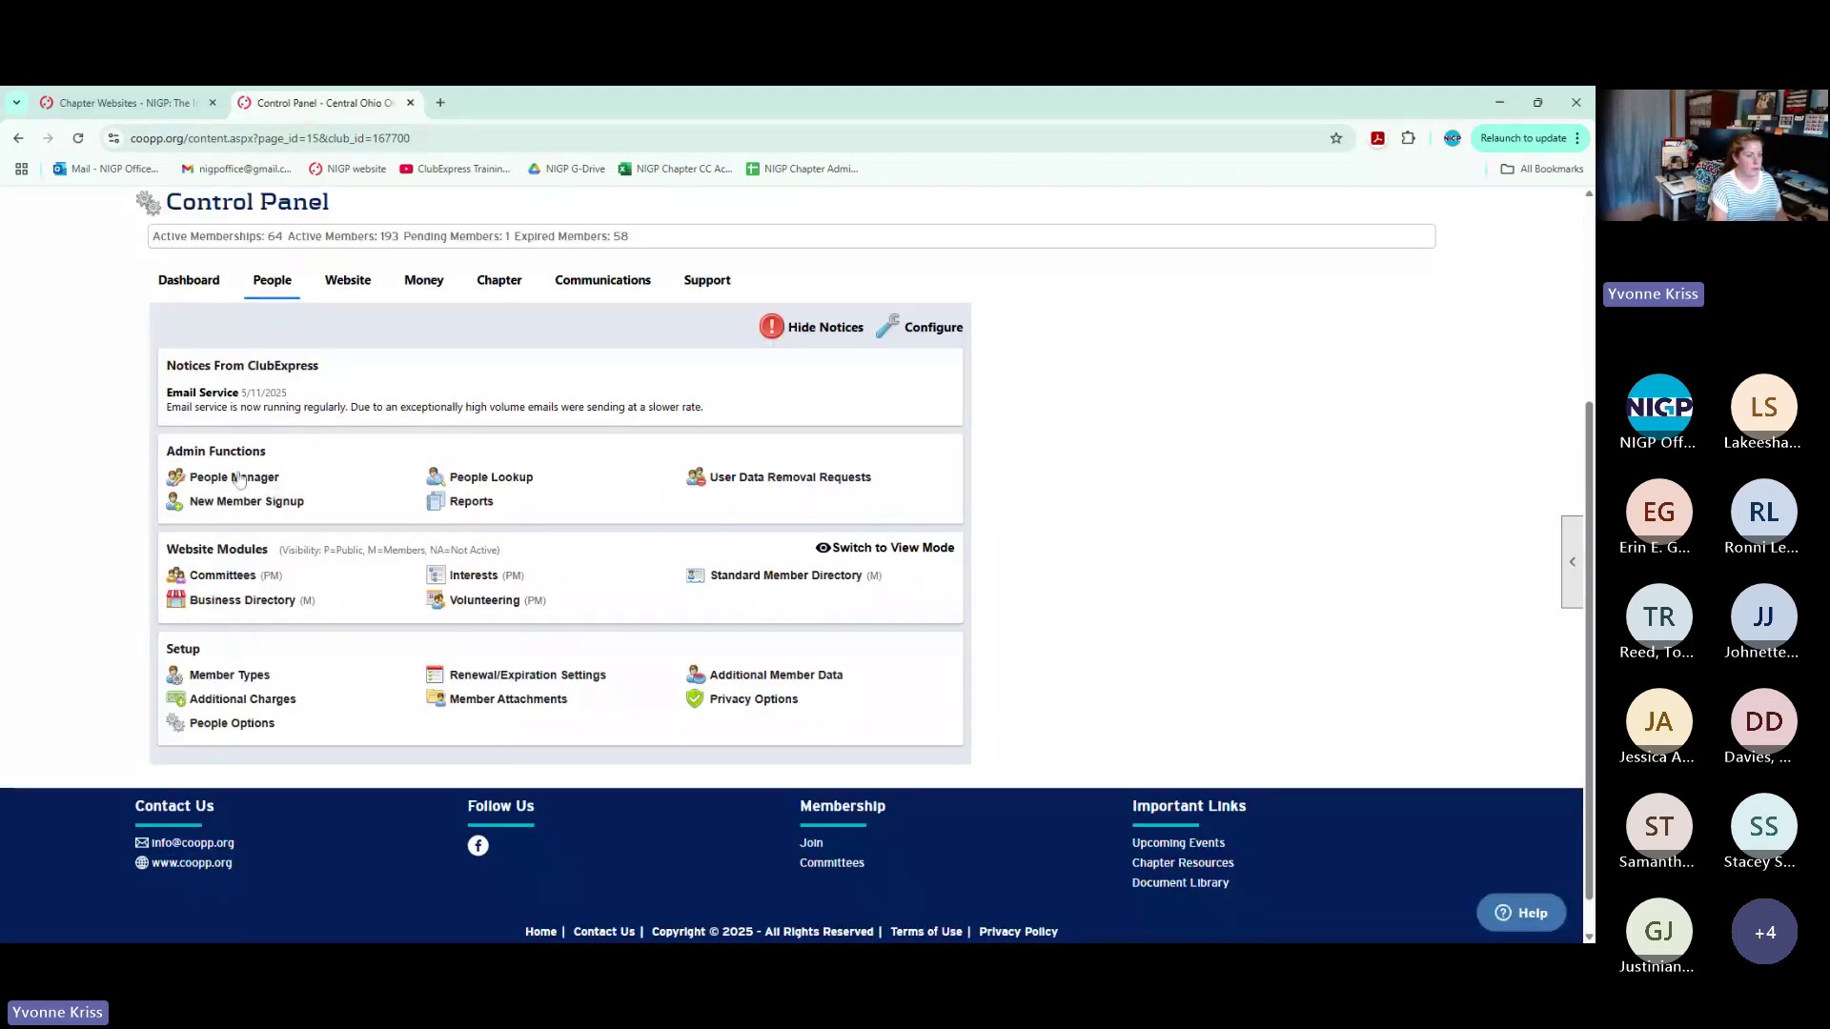
Search Active and Expired members in People Manager (251 people) and point out row 15's 11/16/2019 expiry
left_click(239, 478)
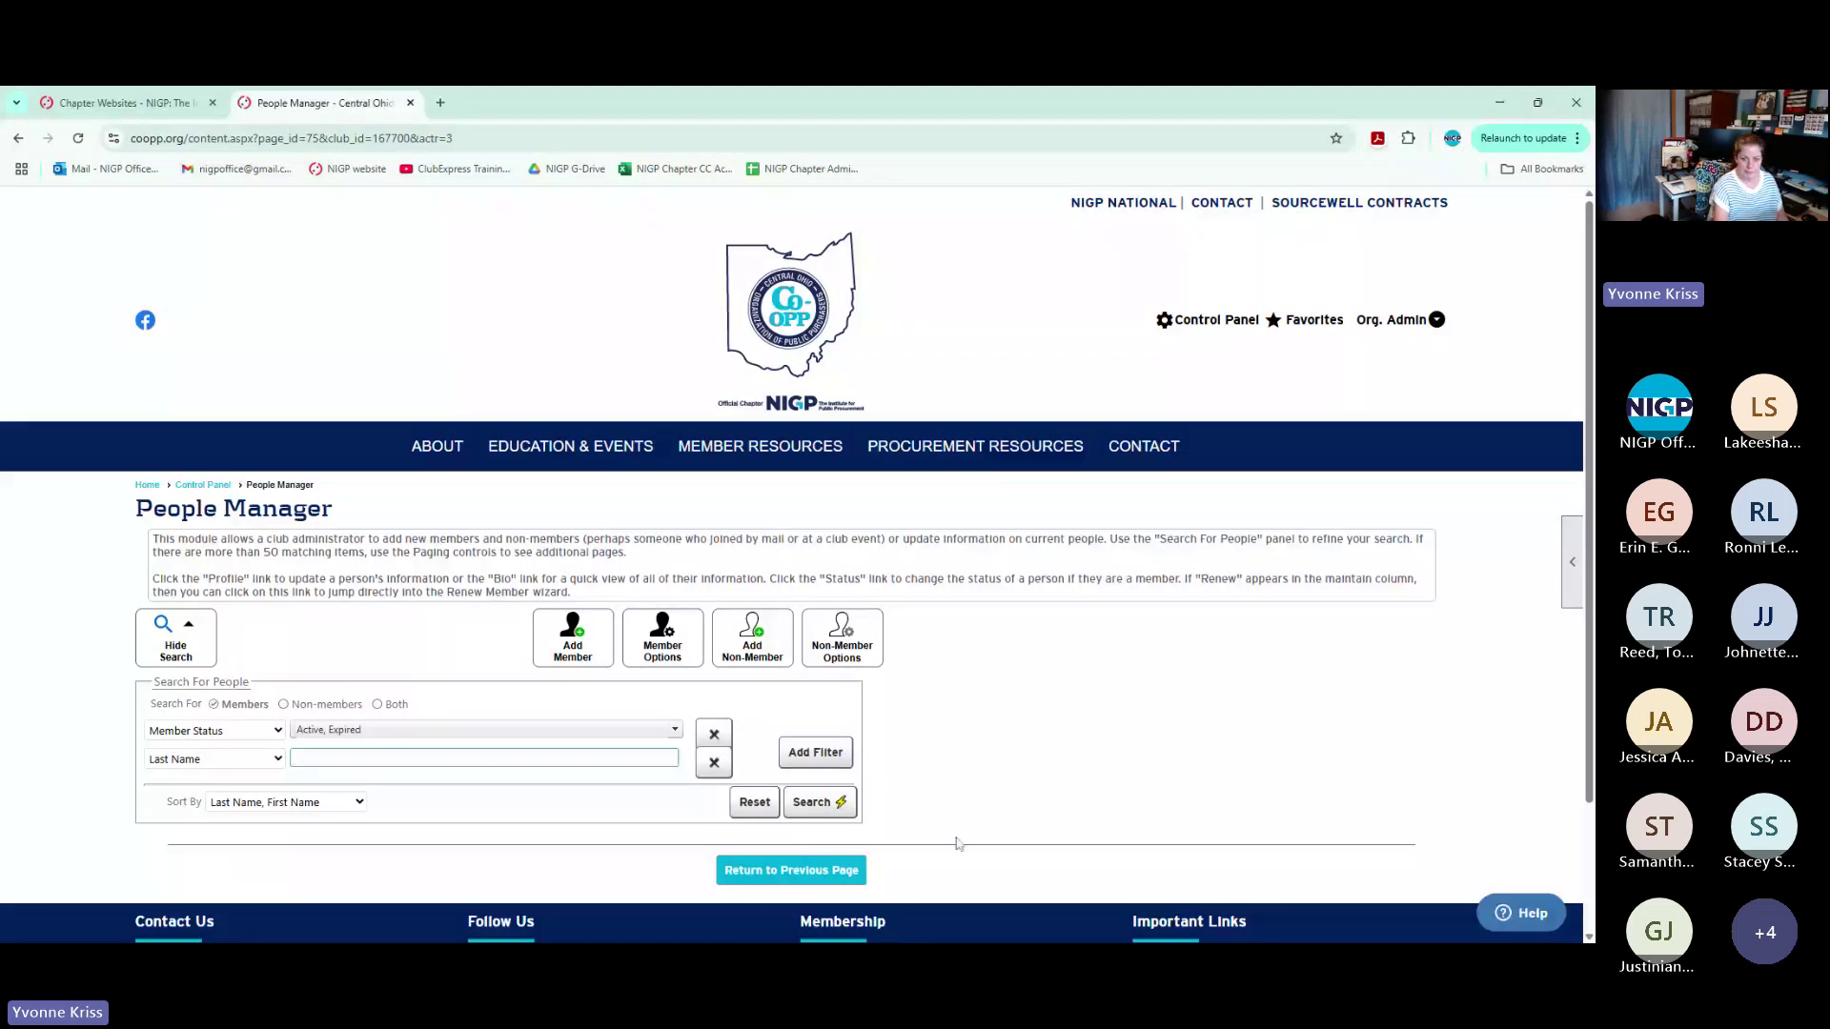
left_click(971, 712)
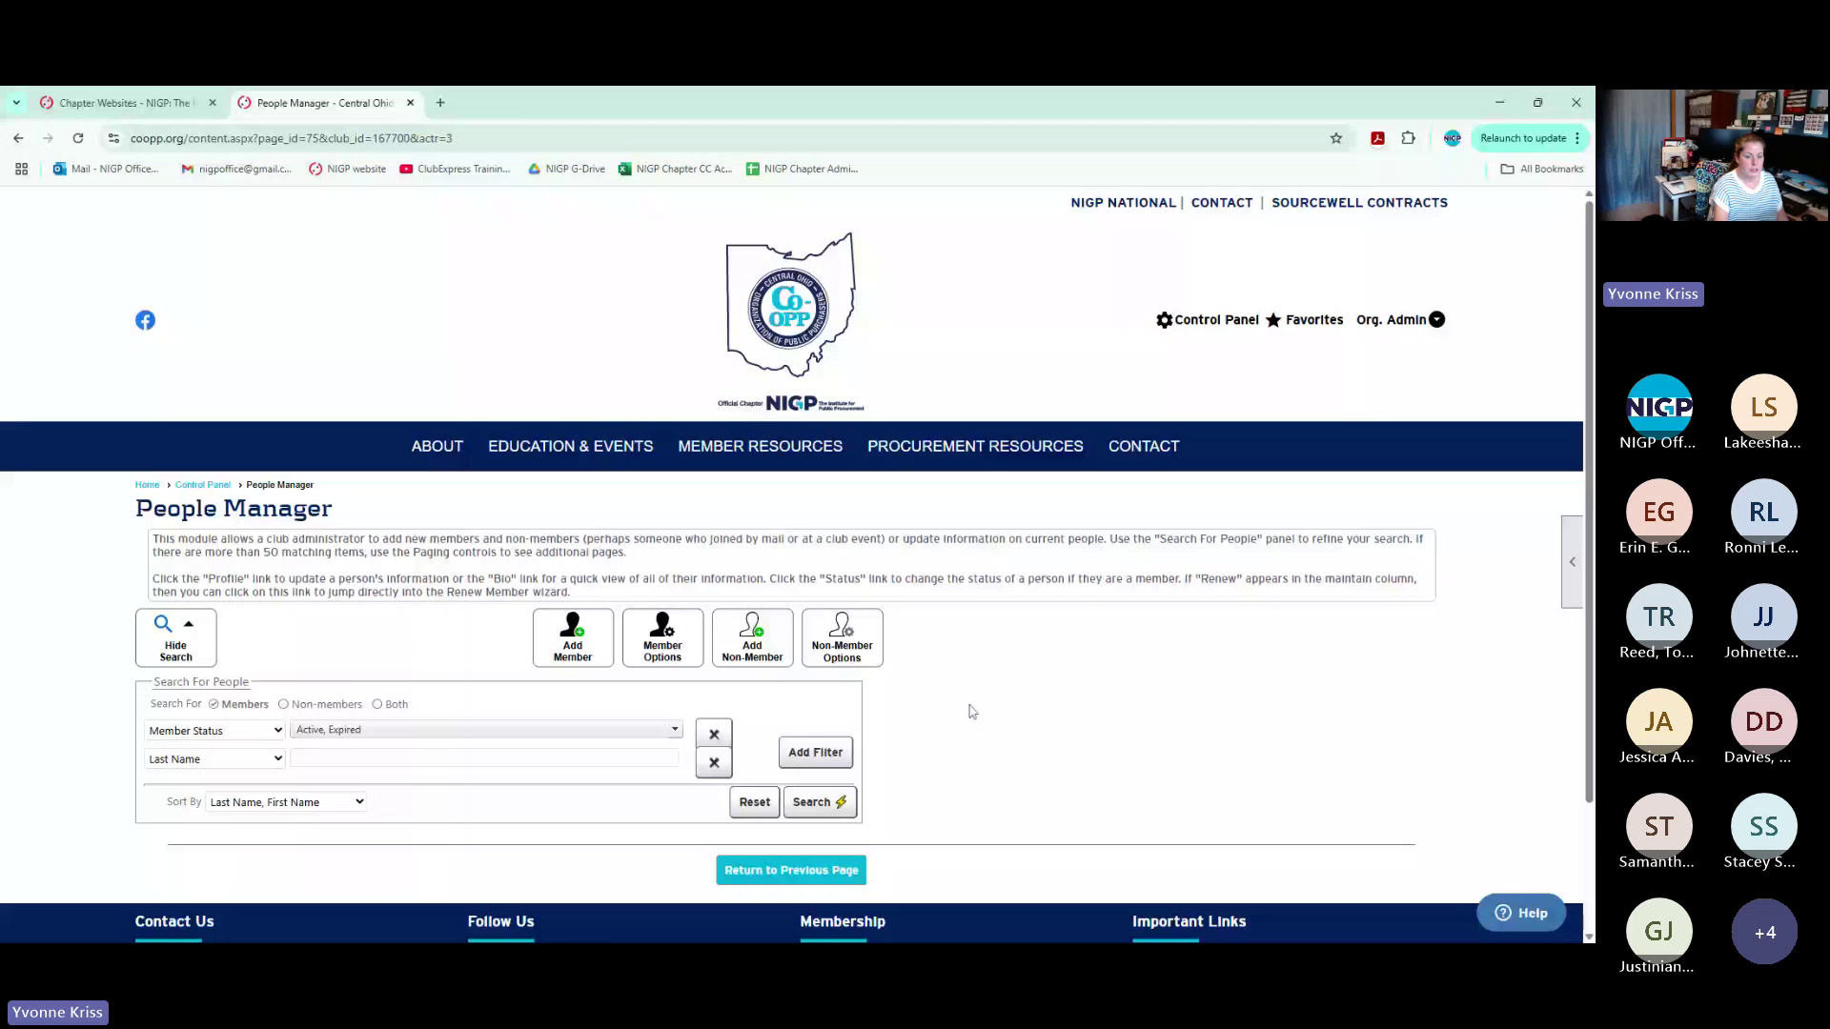
scroll(747, 693, "down", 3)
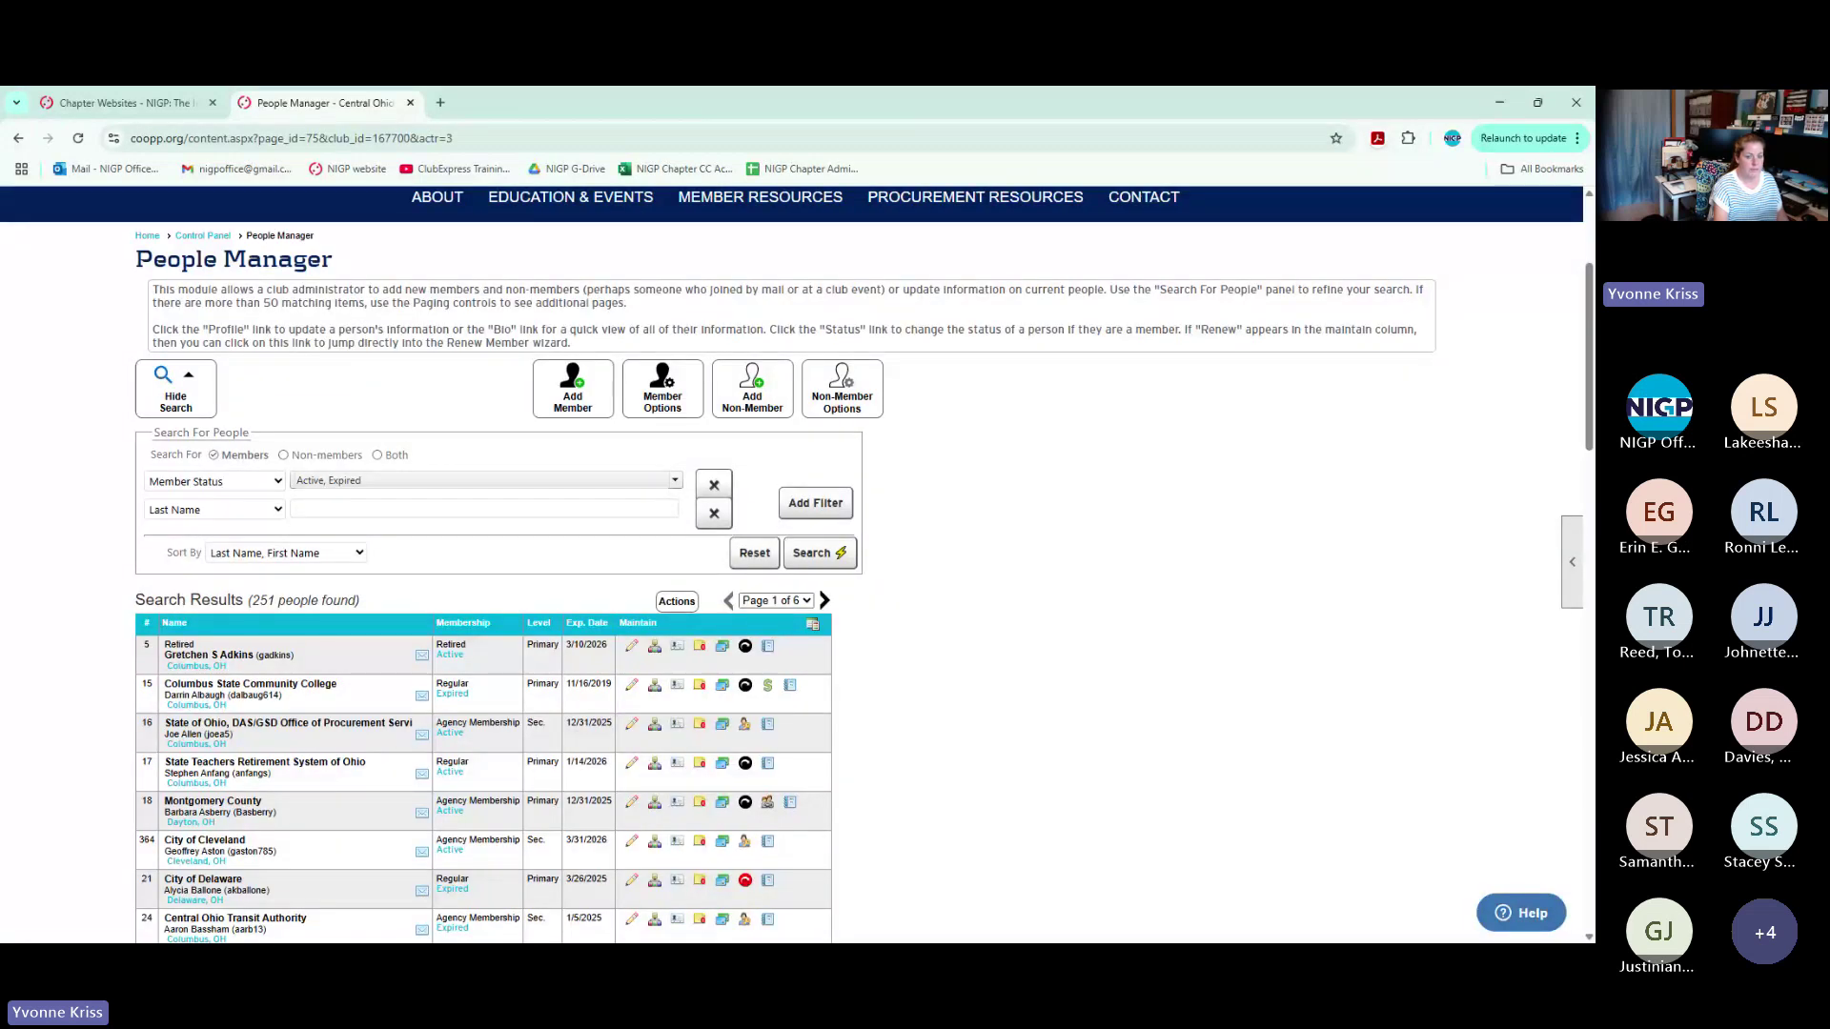
double_click(588, 683)
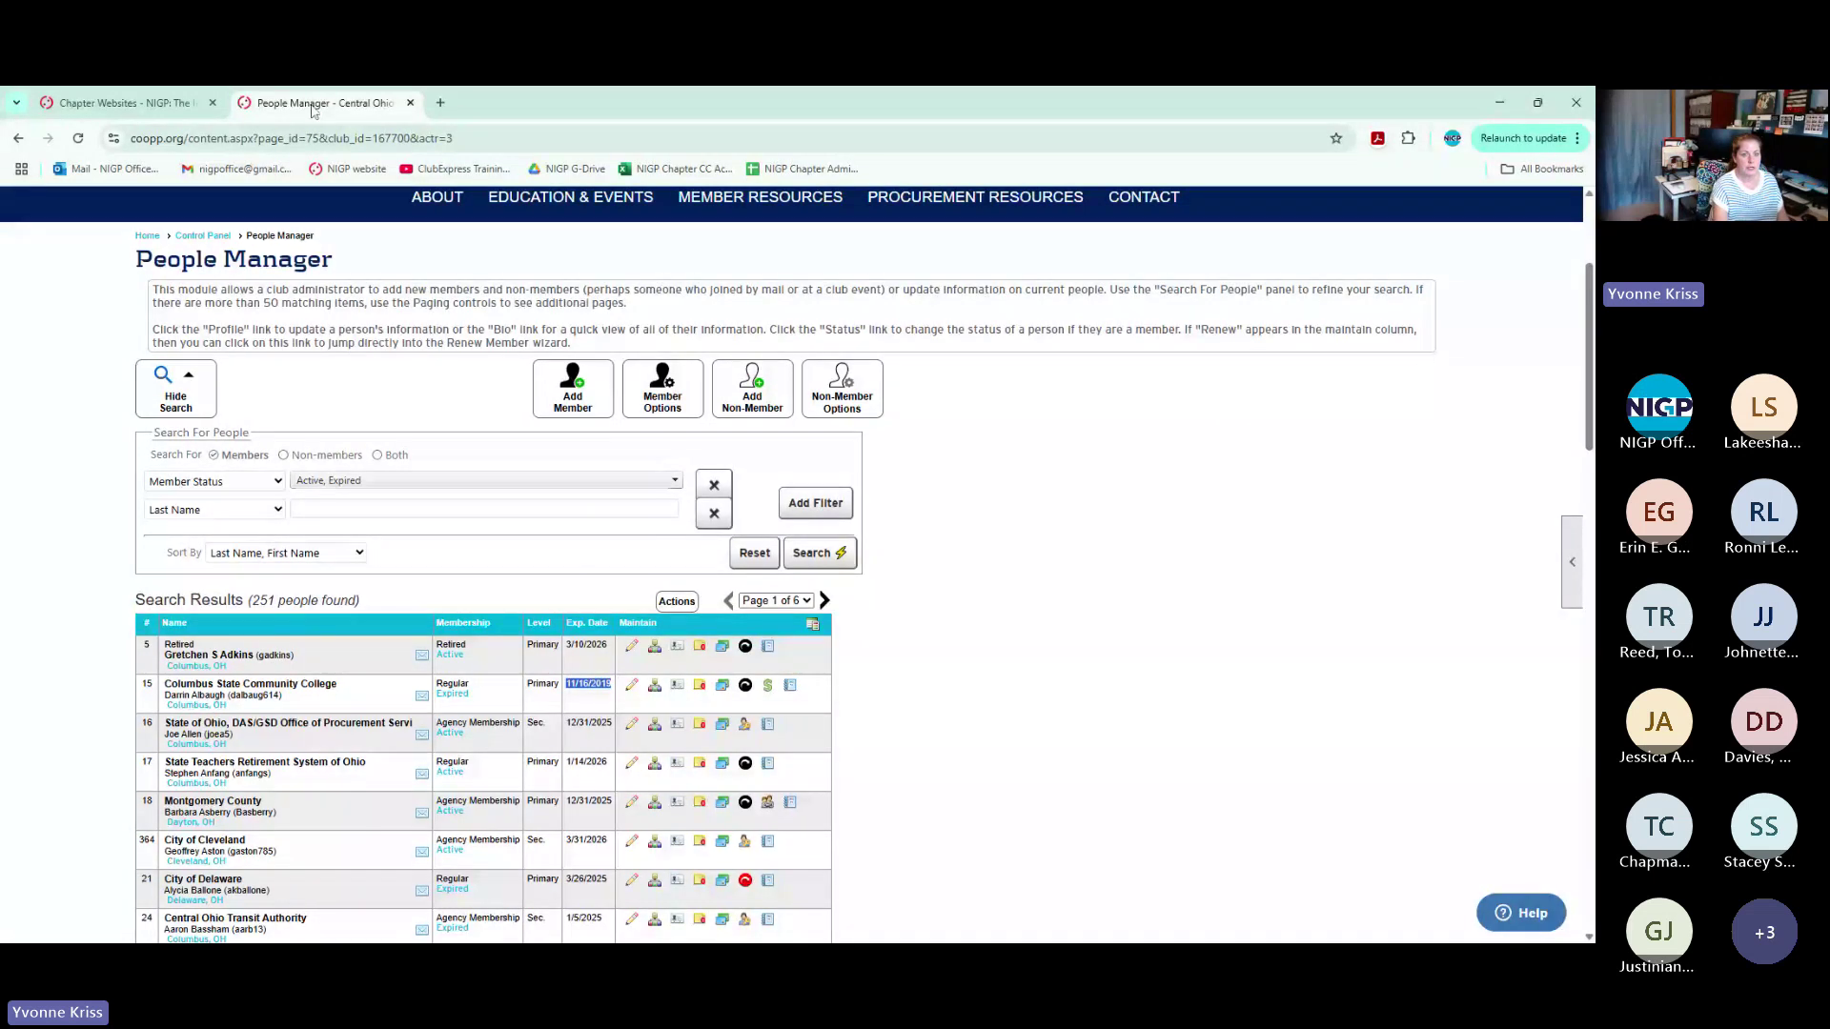
left_click(411, 103)
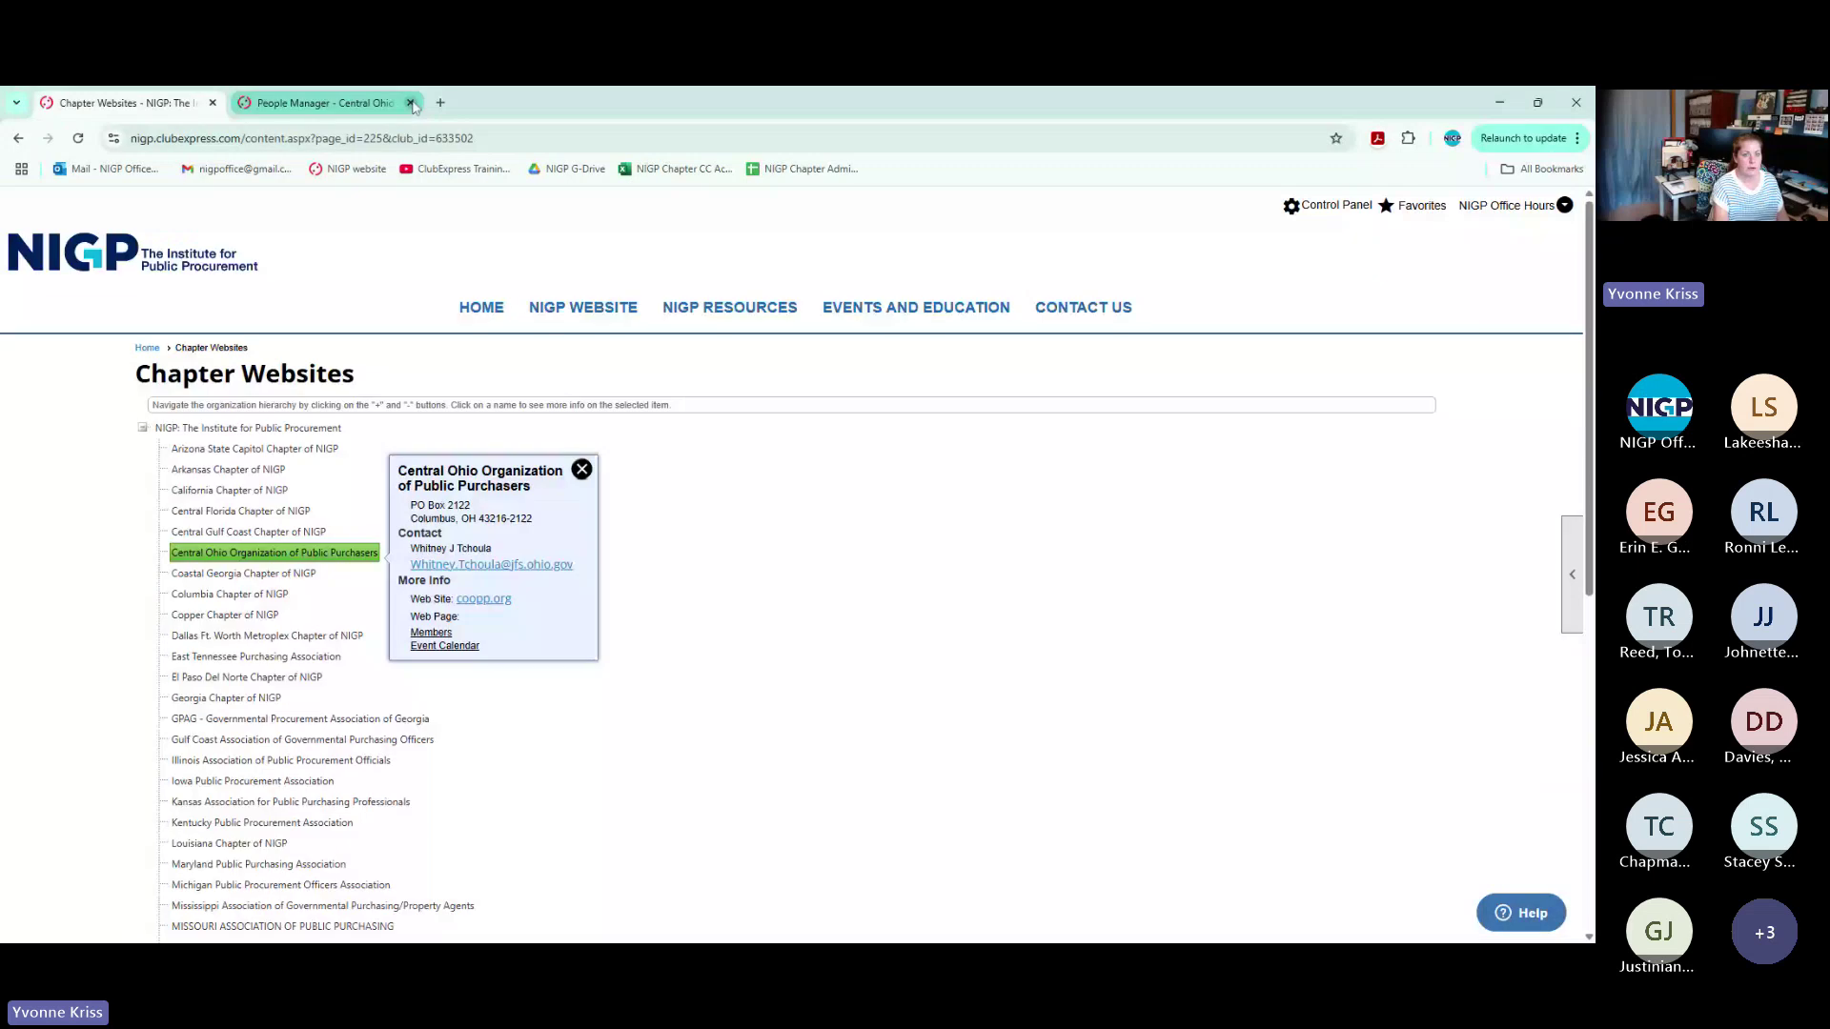
left_click(415, 106)
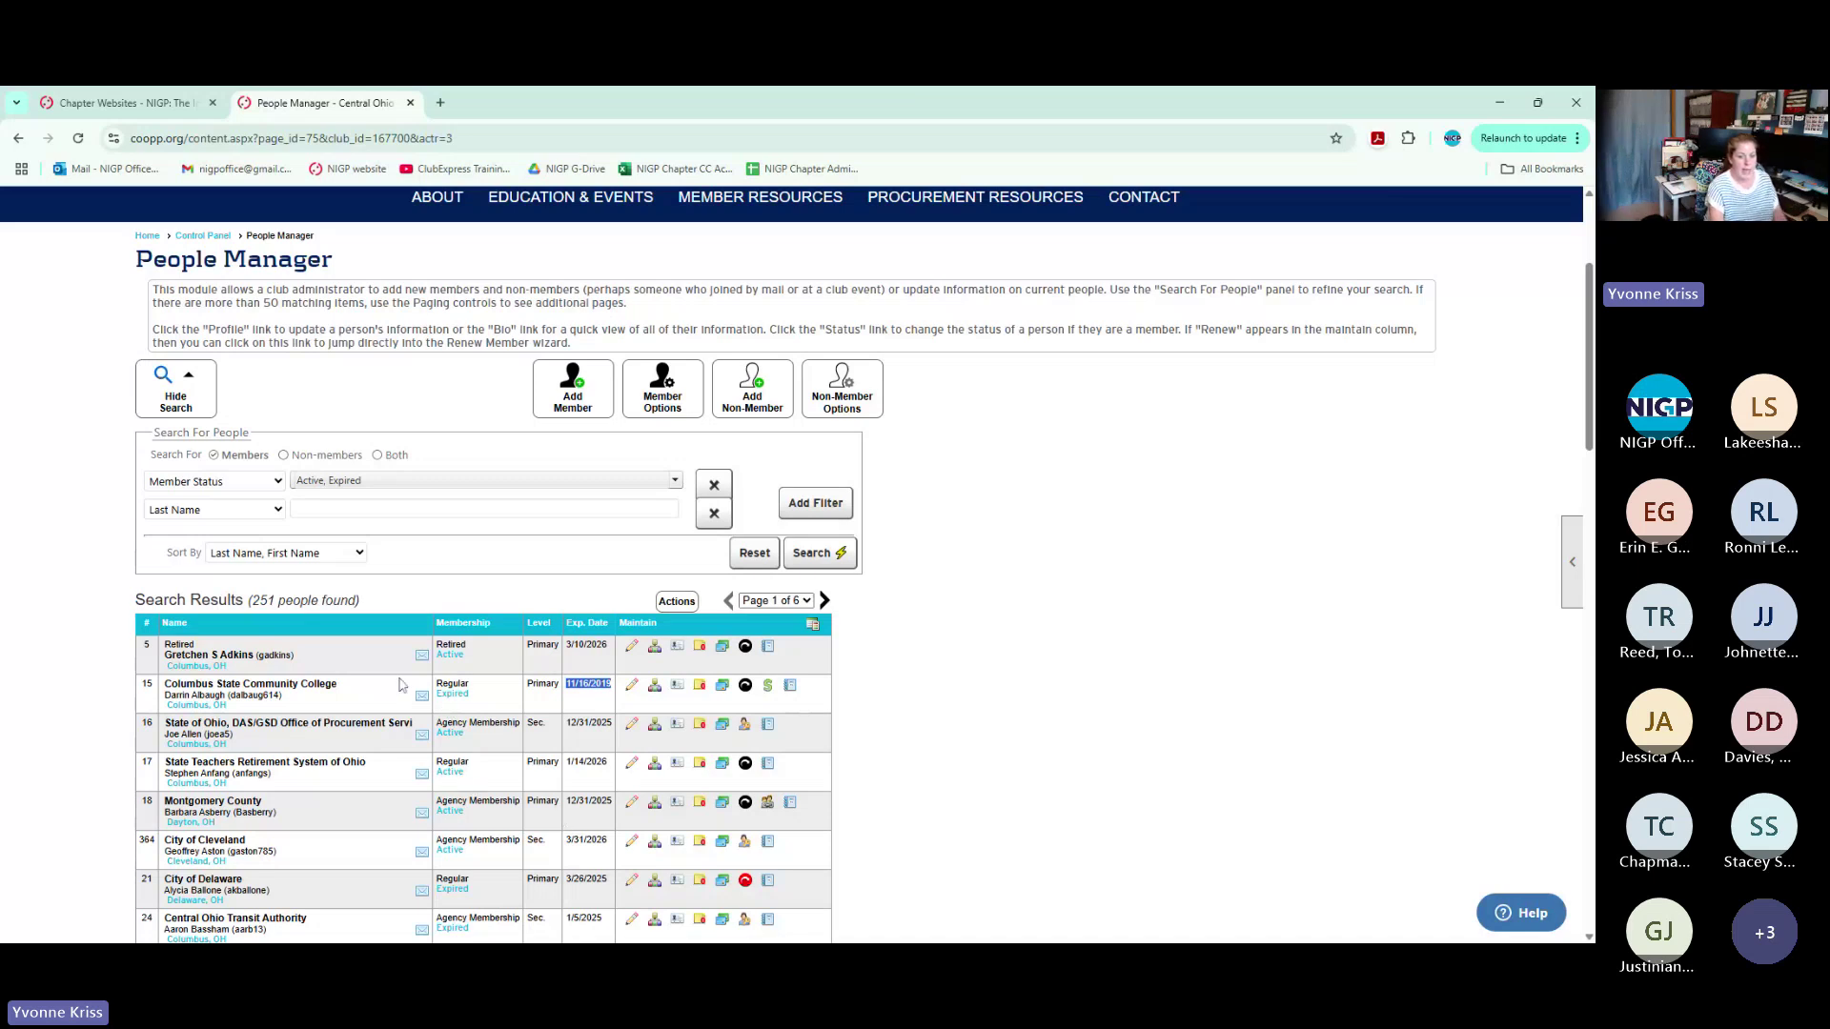
Filter the second criterion to Member Level Secondary Members, search, and open an airport authority member's profile
left_click(303, 509)
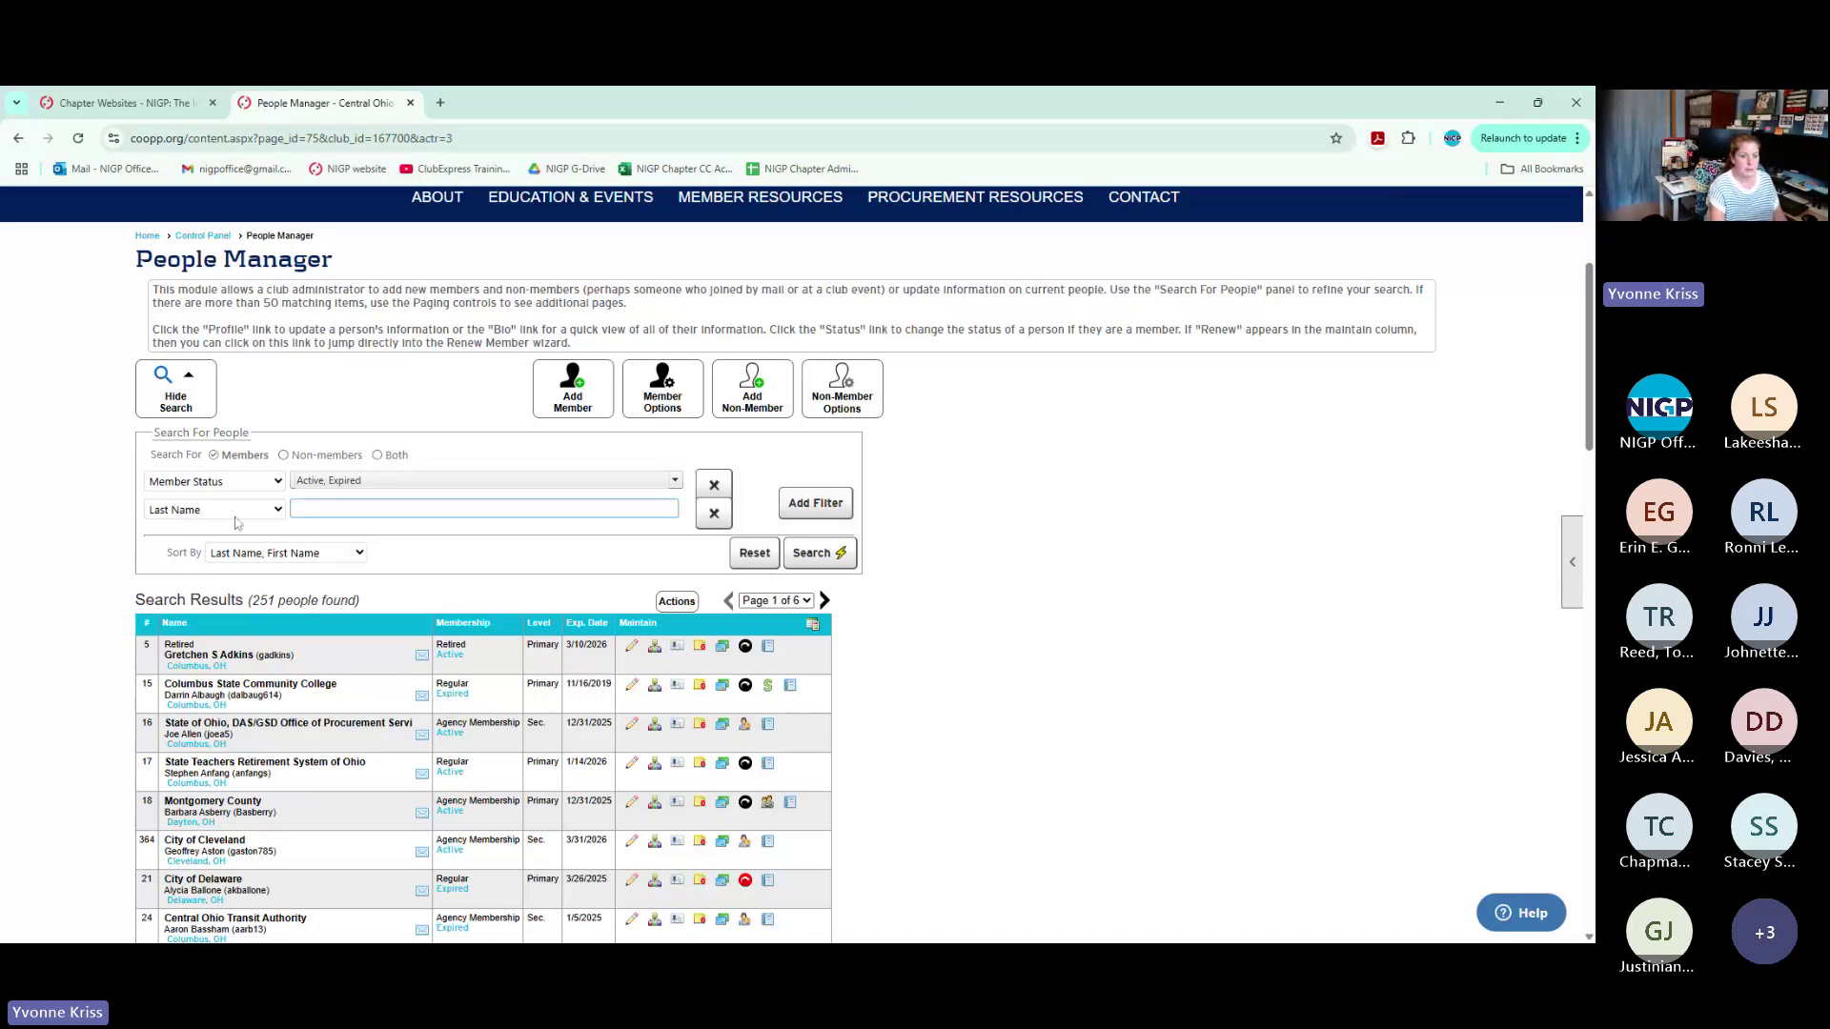
left_click(235, 516)
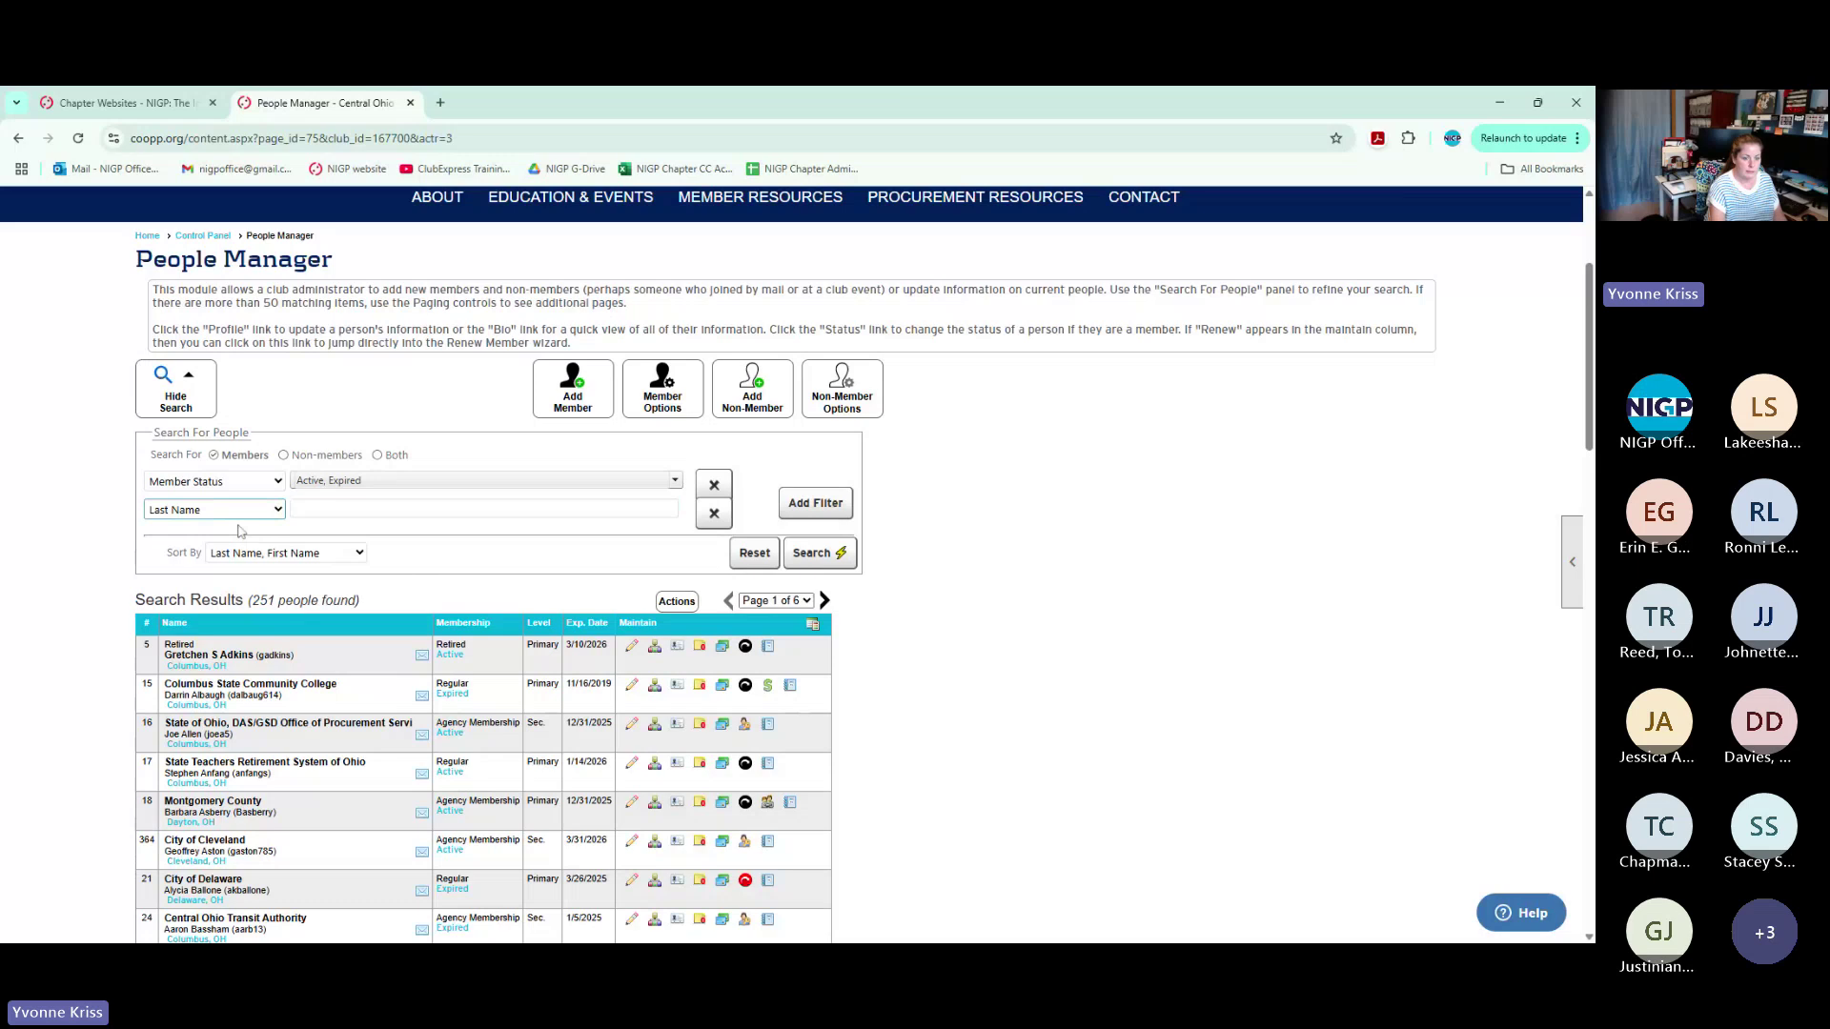
left_click(239, 610)
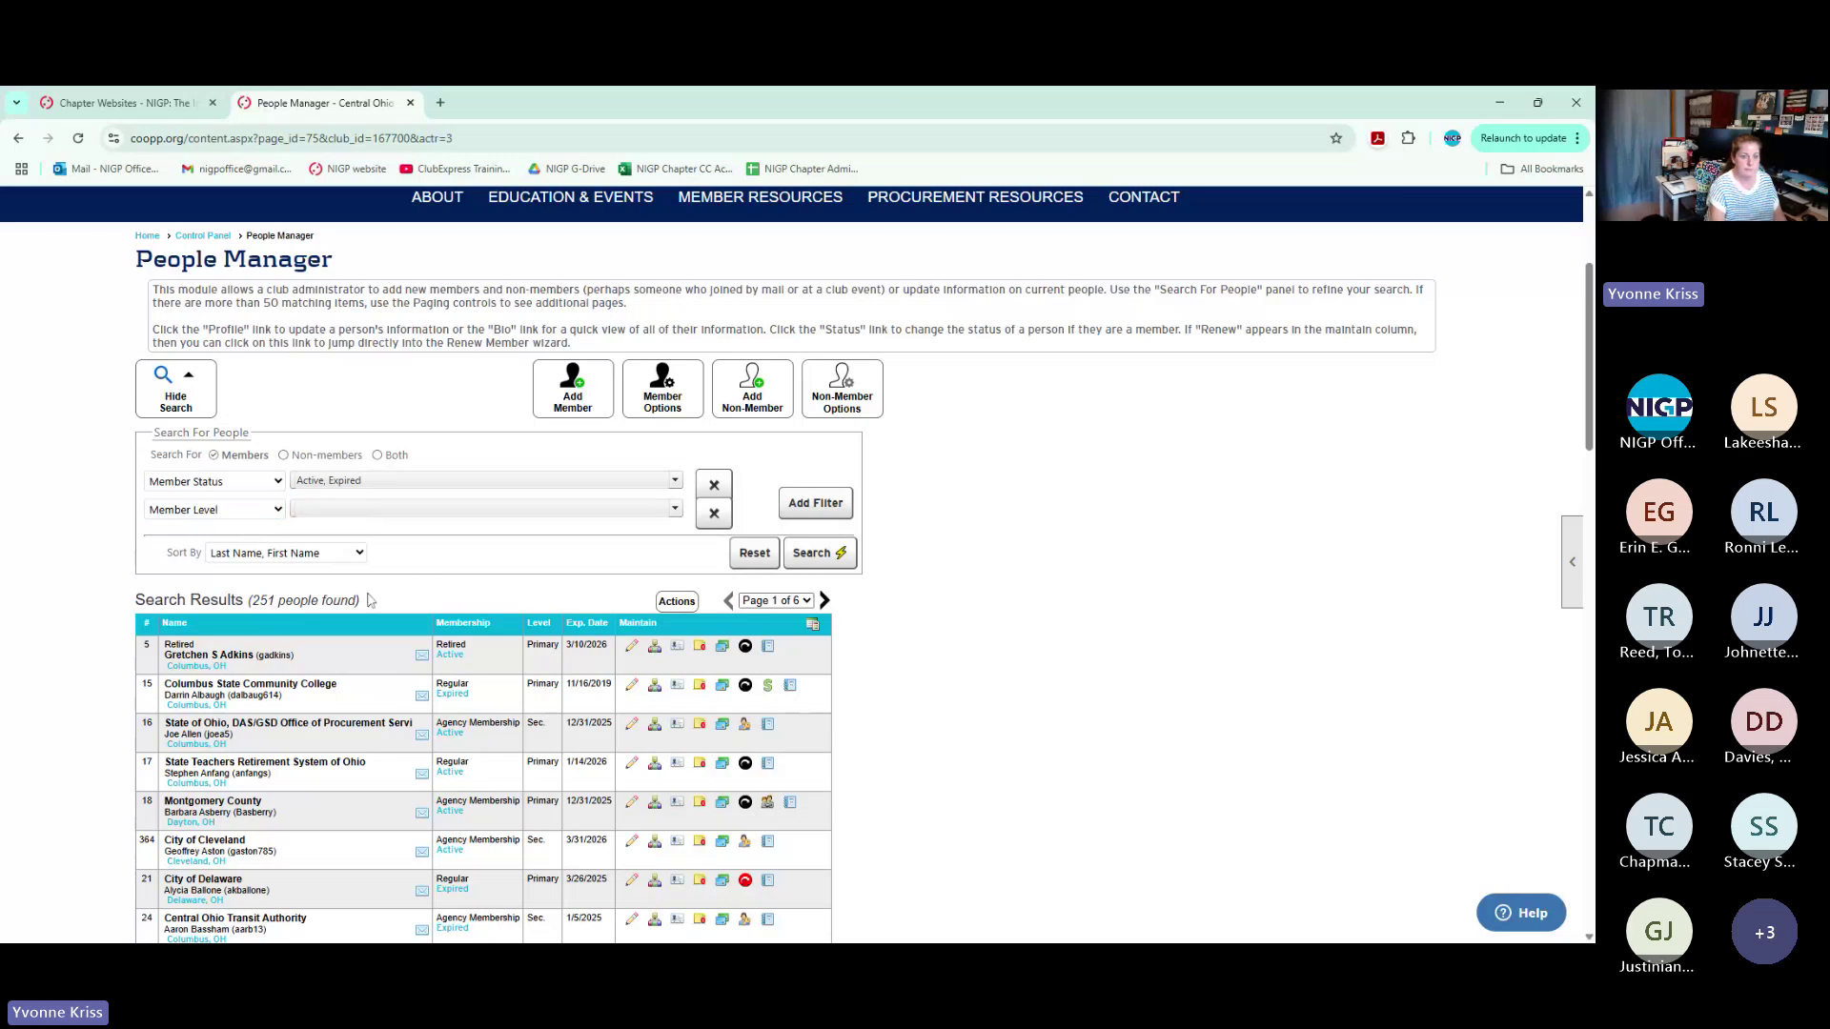
left_click(375, 511)
left_click(304, 545)
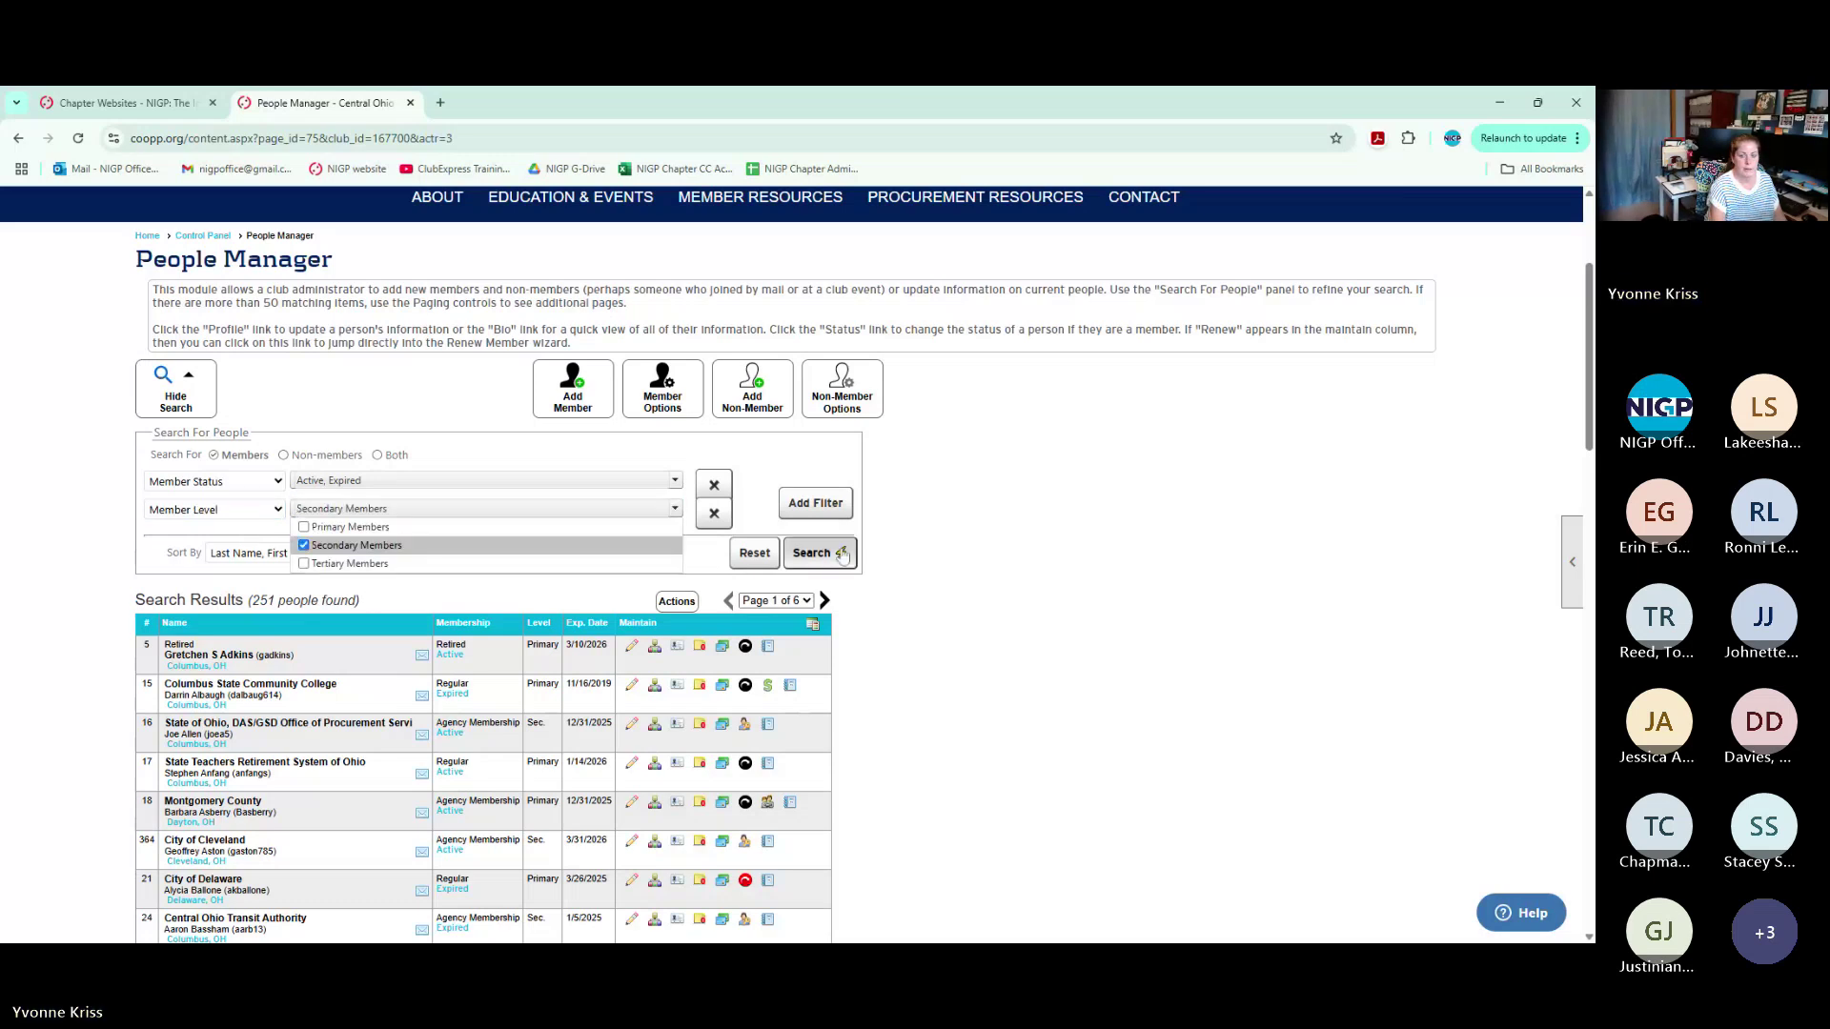
left_click(843, 555)
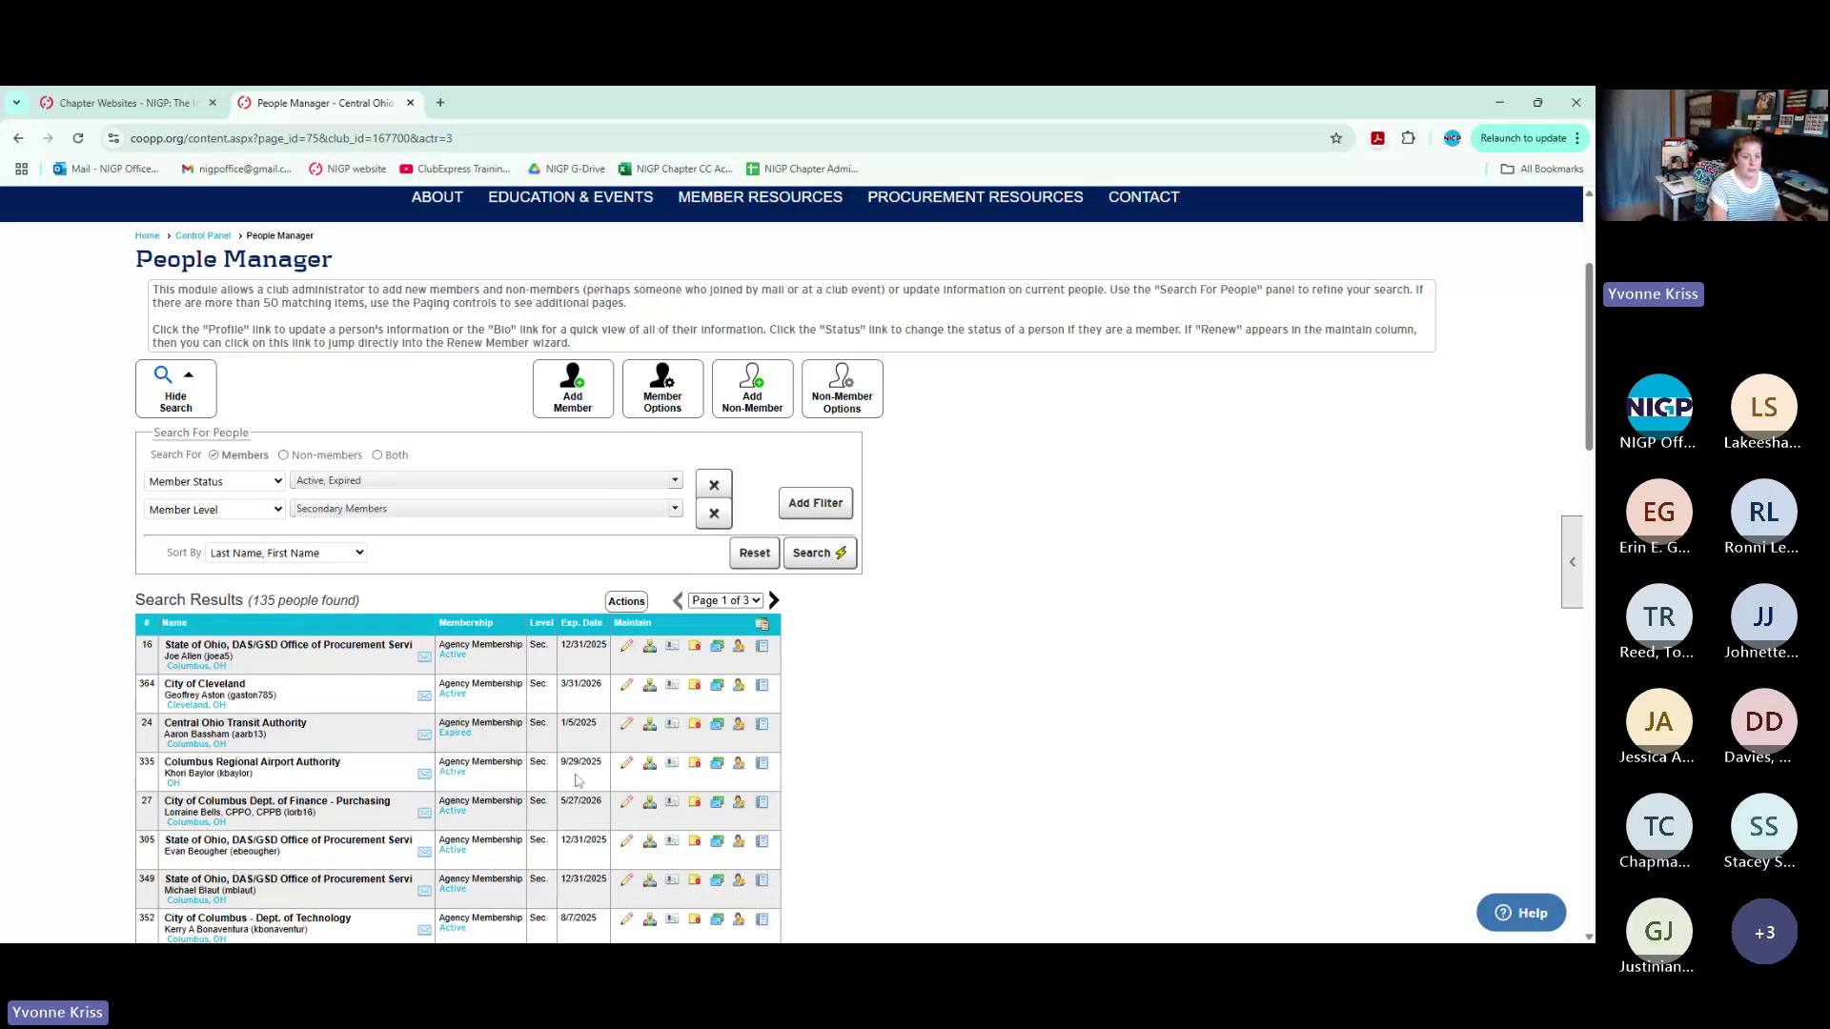
left_click(741, 765)
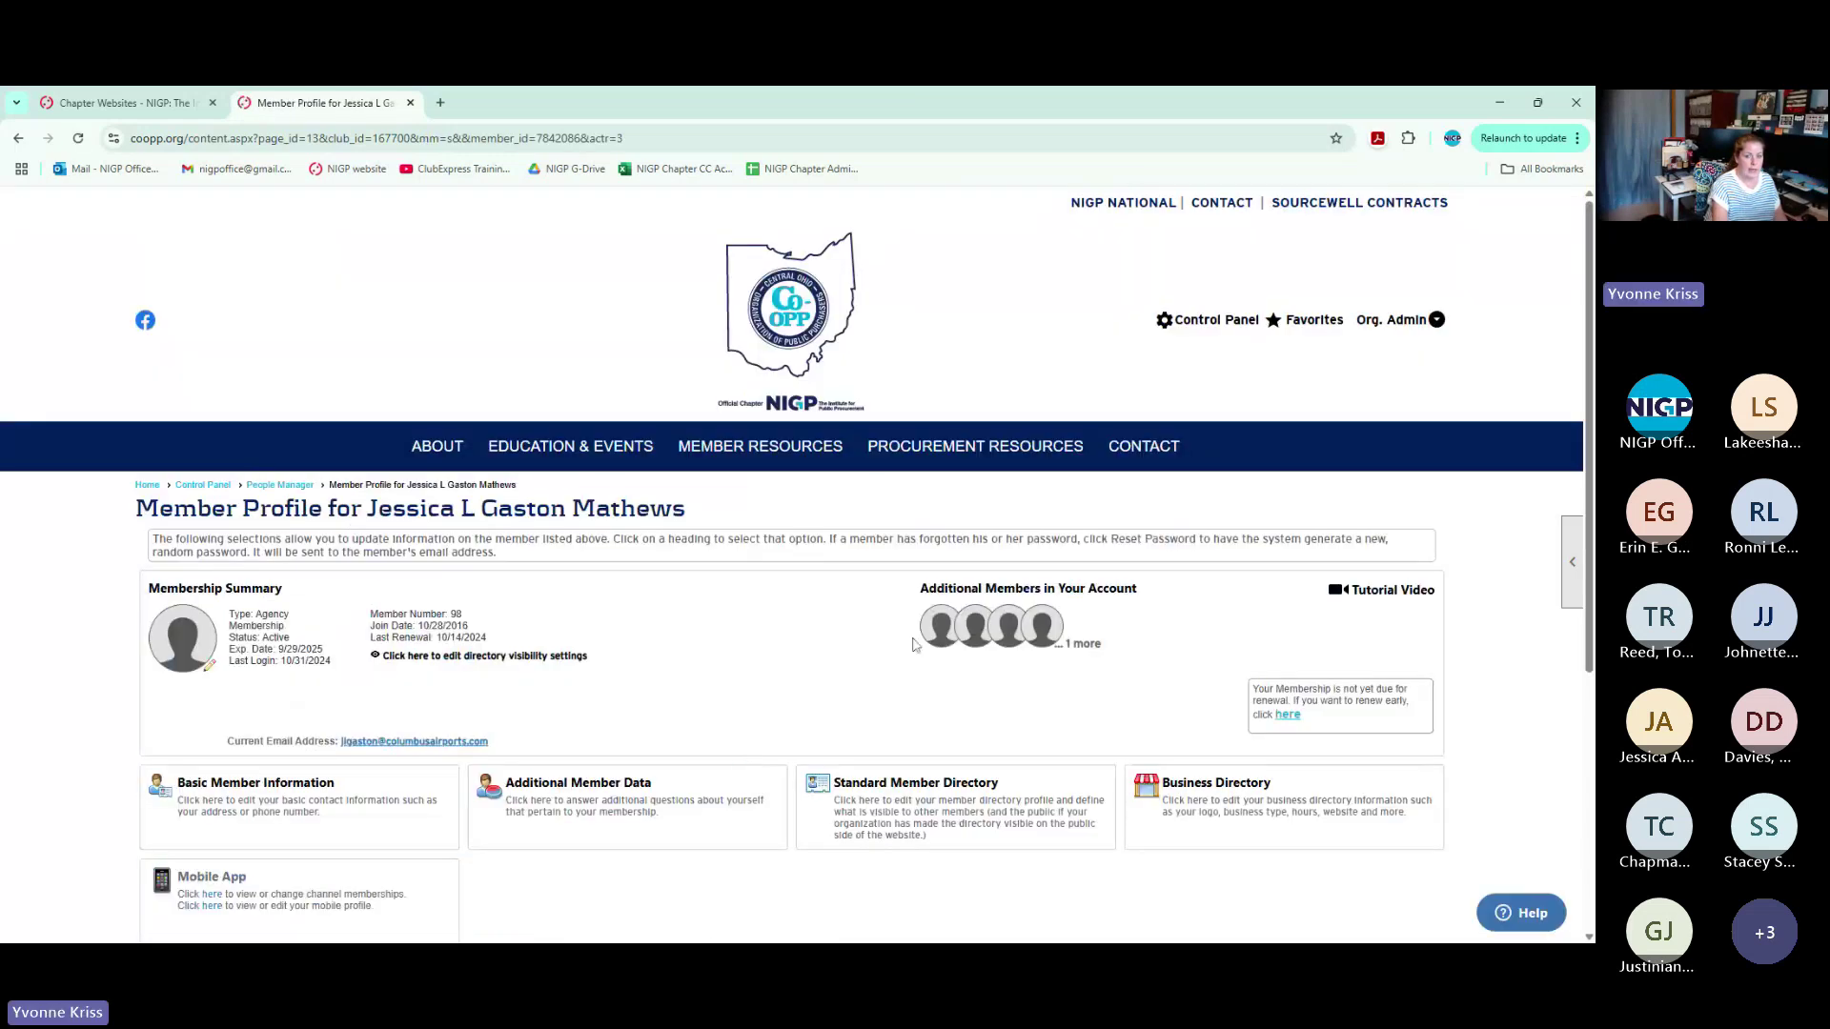
left_click(1001, 598)
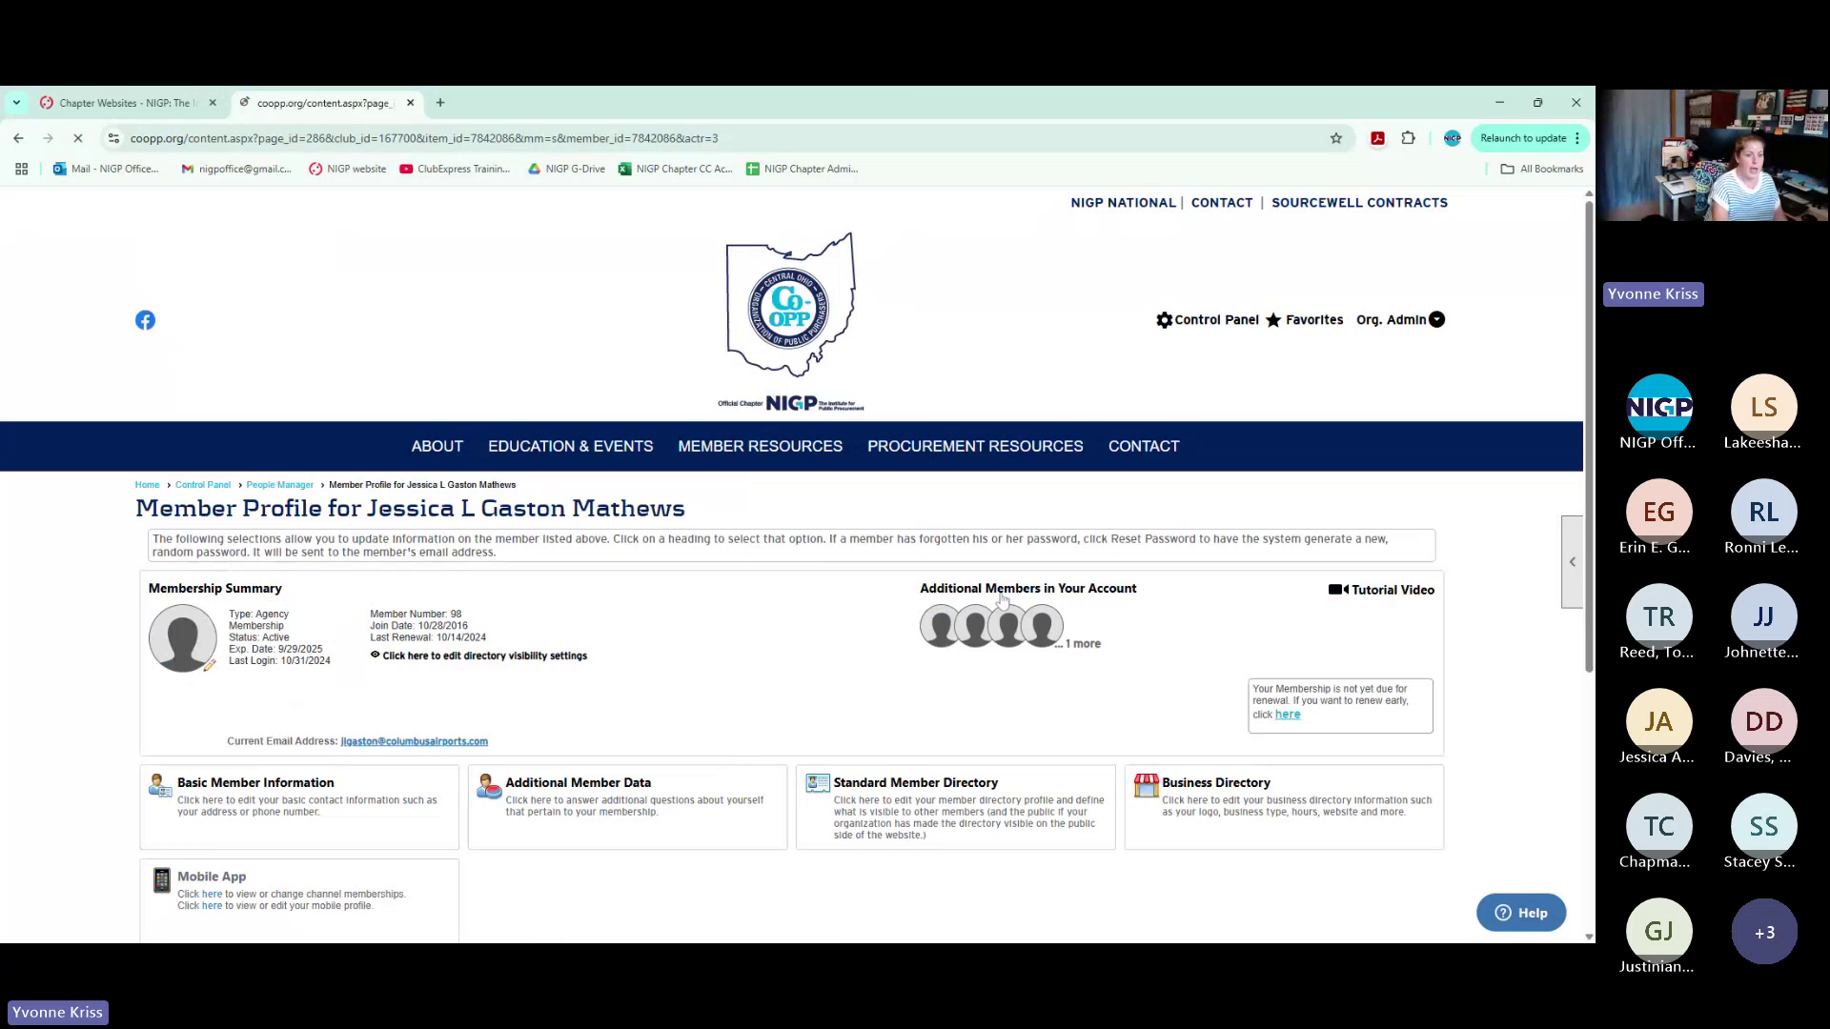
scroll(515, 476, "down", 3)
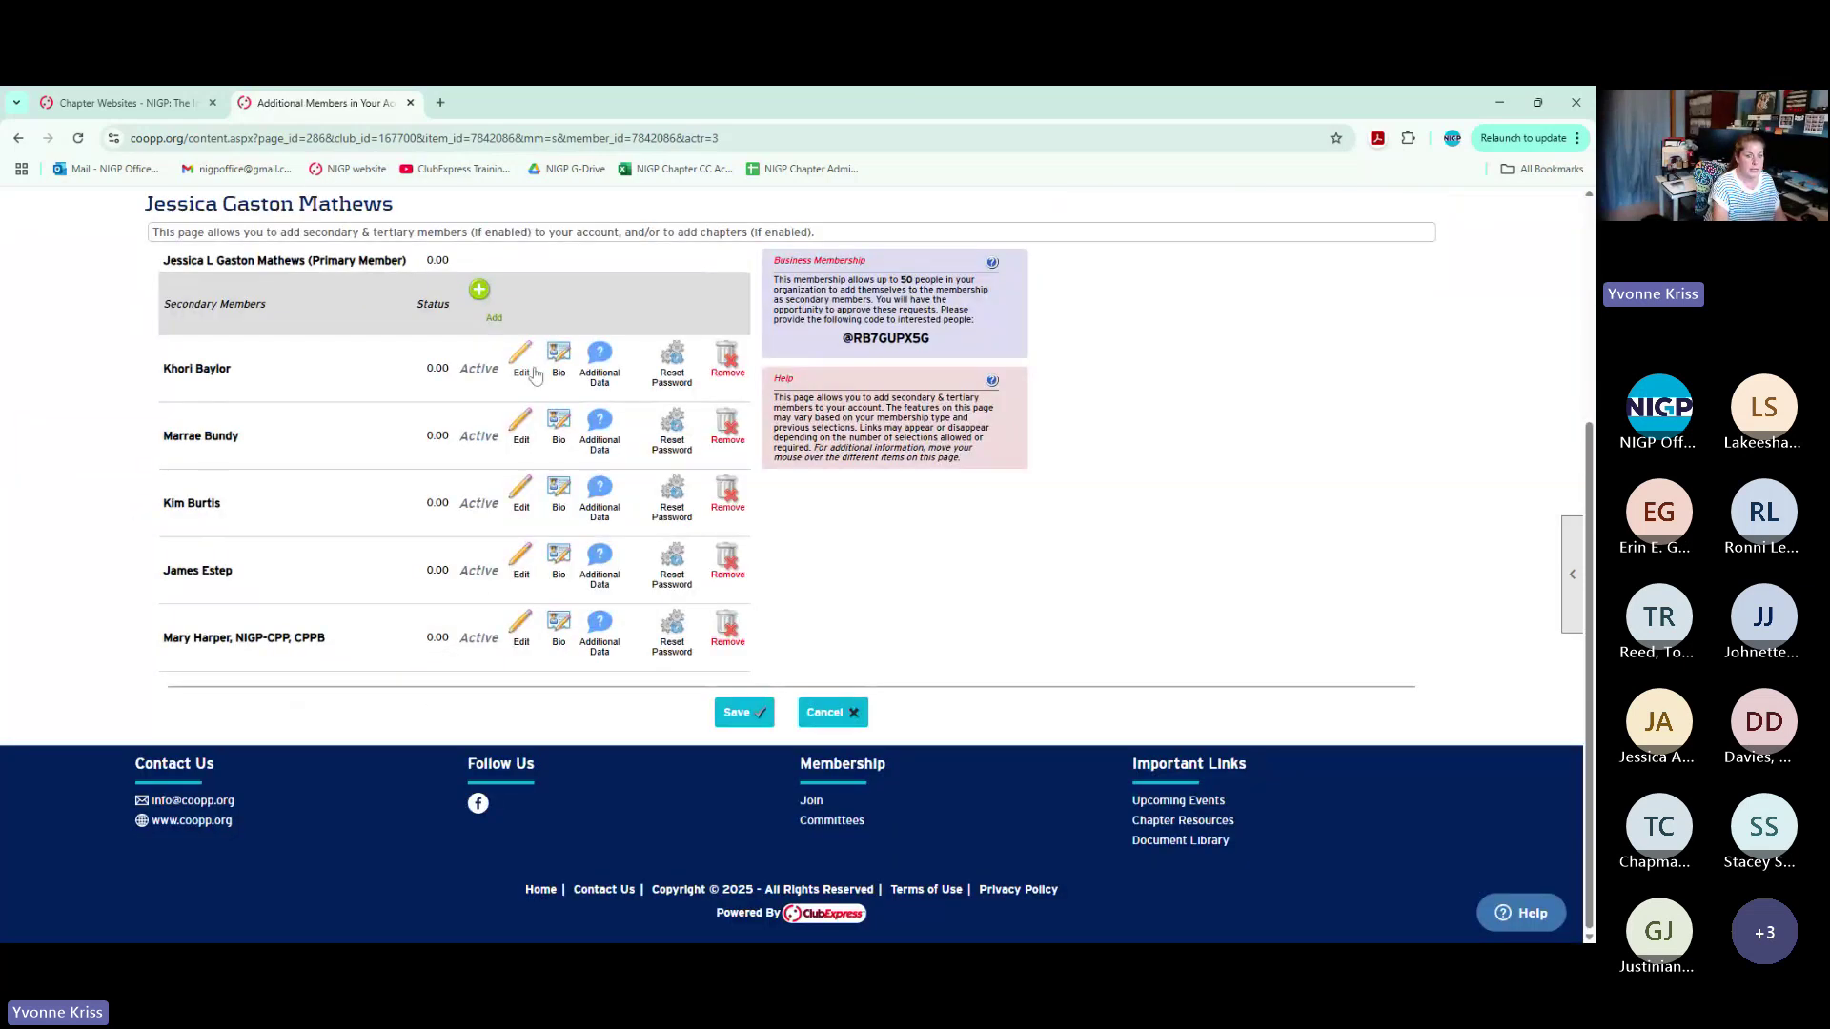
mouse_move(727, 358)
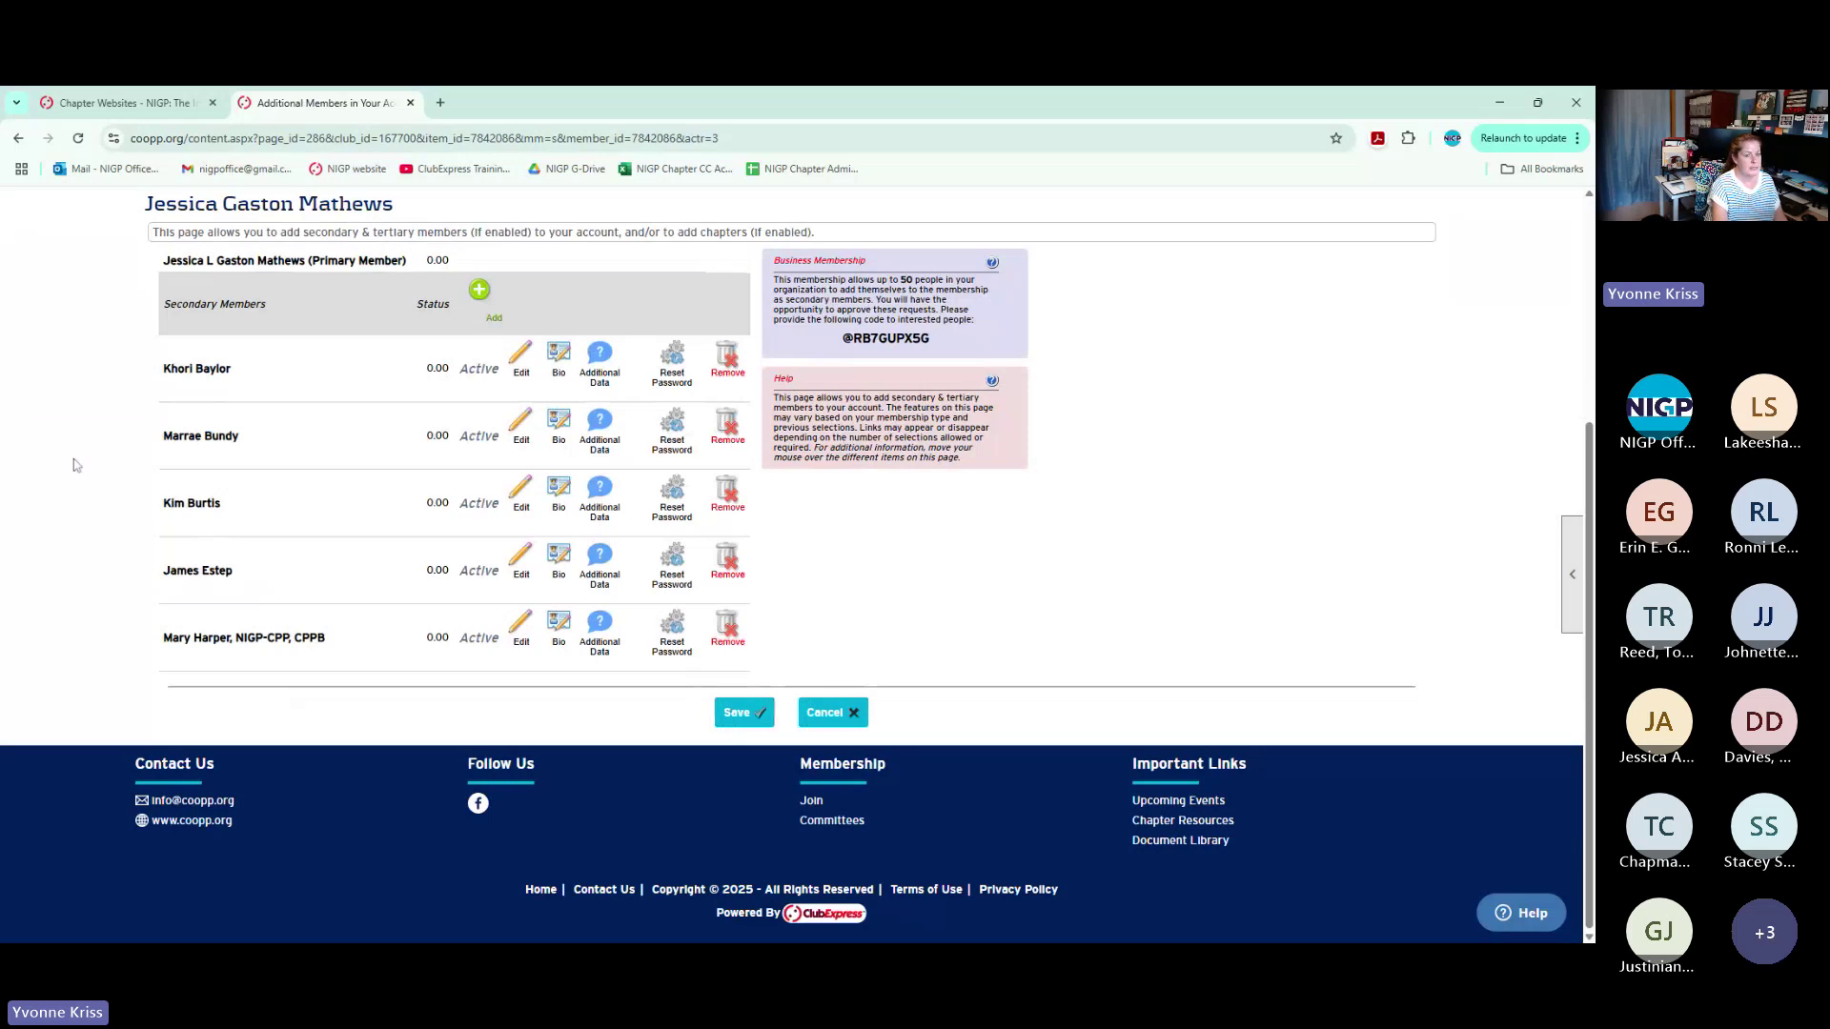
left_click(828, 714)
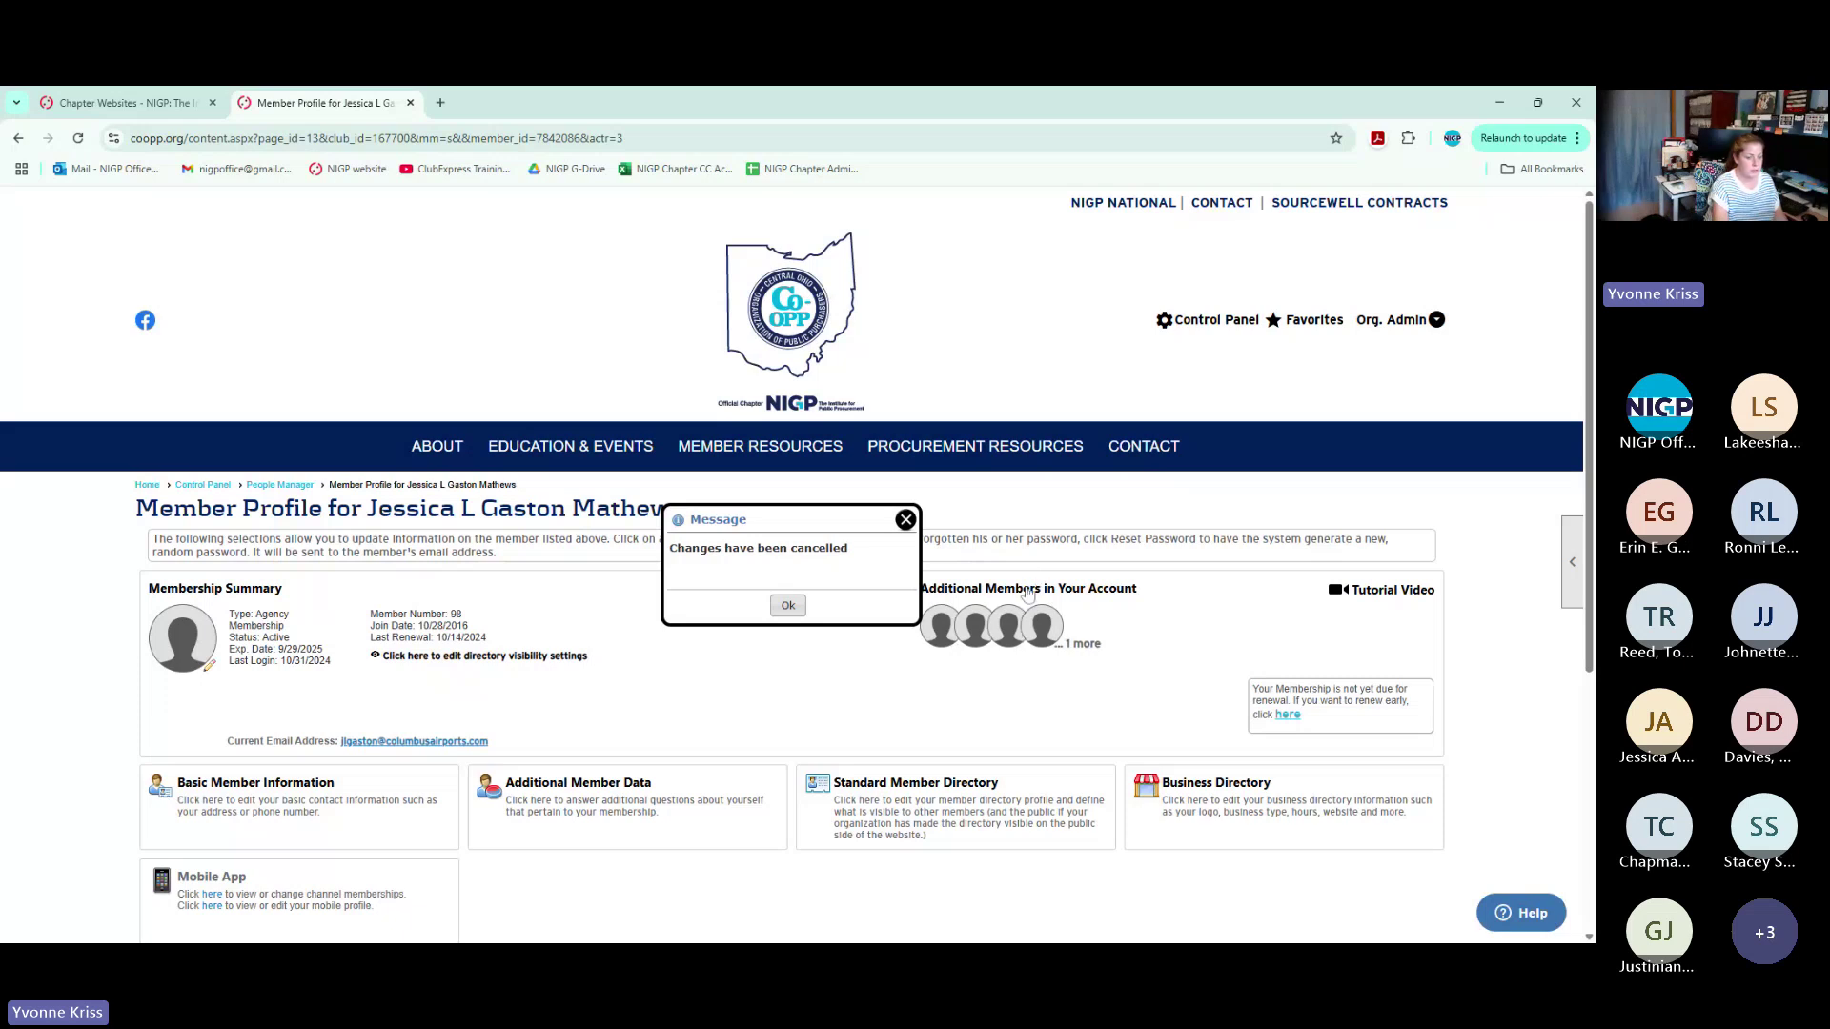
scroll(417, 805, "down", 1)
scroll(418, 805, "down", 2)
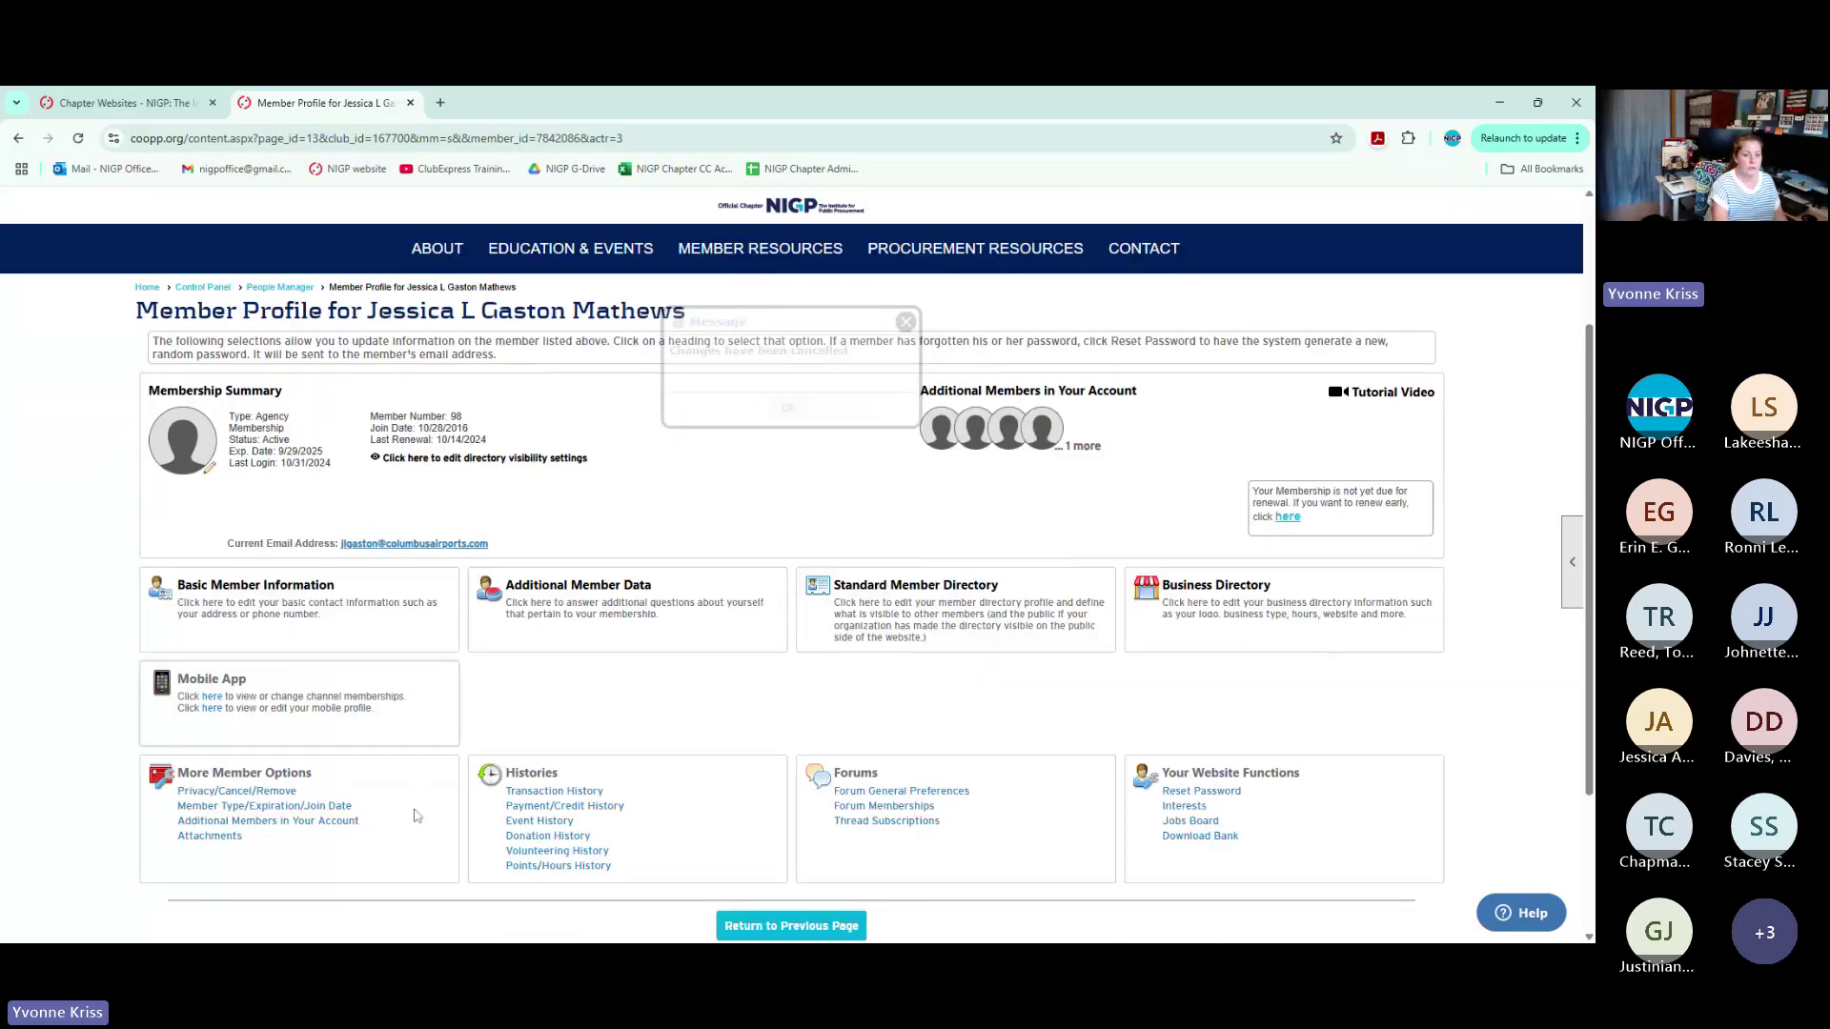
Review the member's transaction history, then return to the 135-person Secondary Members results
left_click(583, 742)
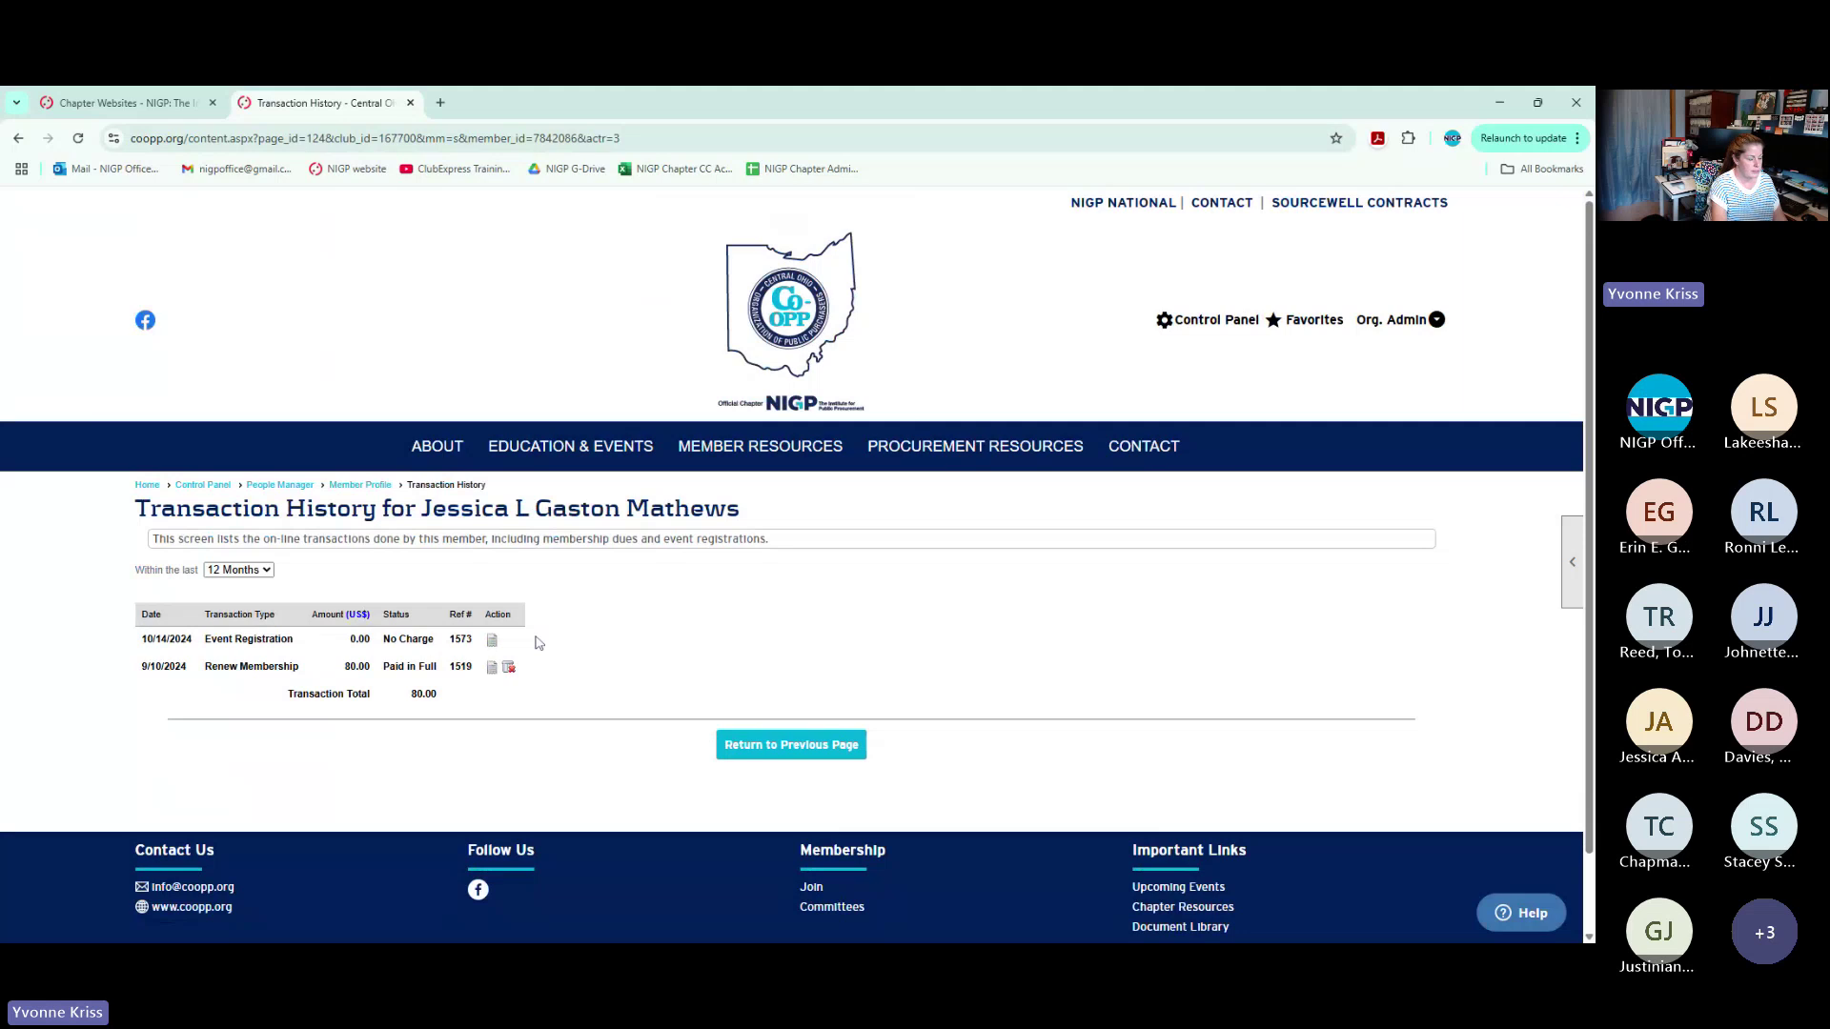
left_click(360, 486)
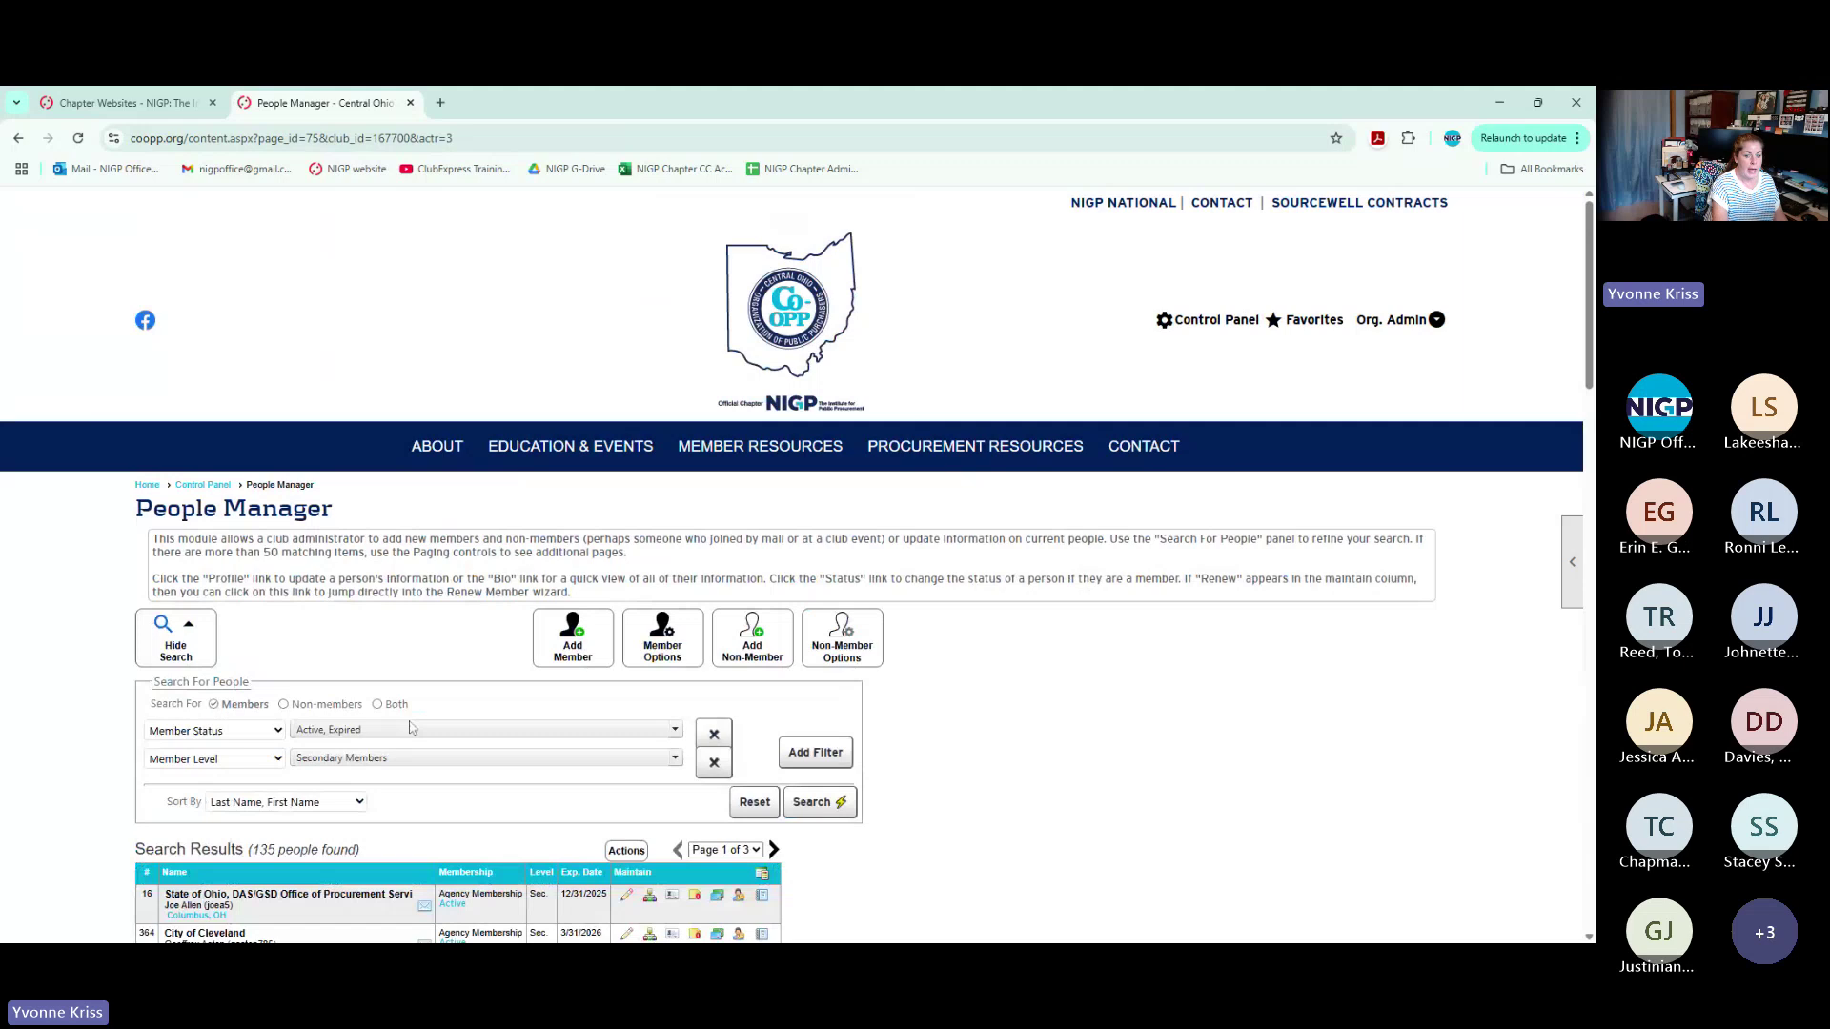
Swap the Member Level filter from Secondary to Primary Members and rerun the search, returning 116 people
scroll(409, 728, "down", 5)
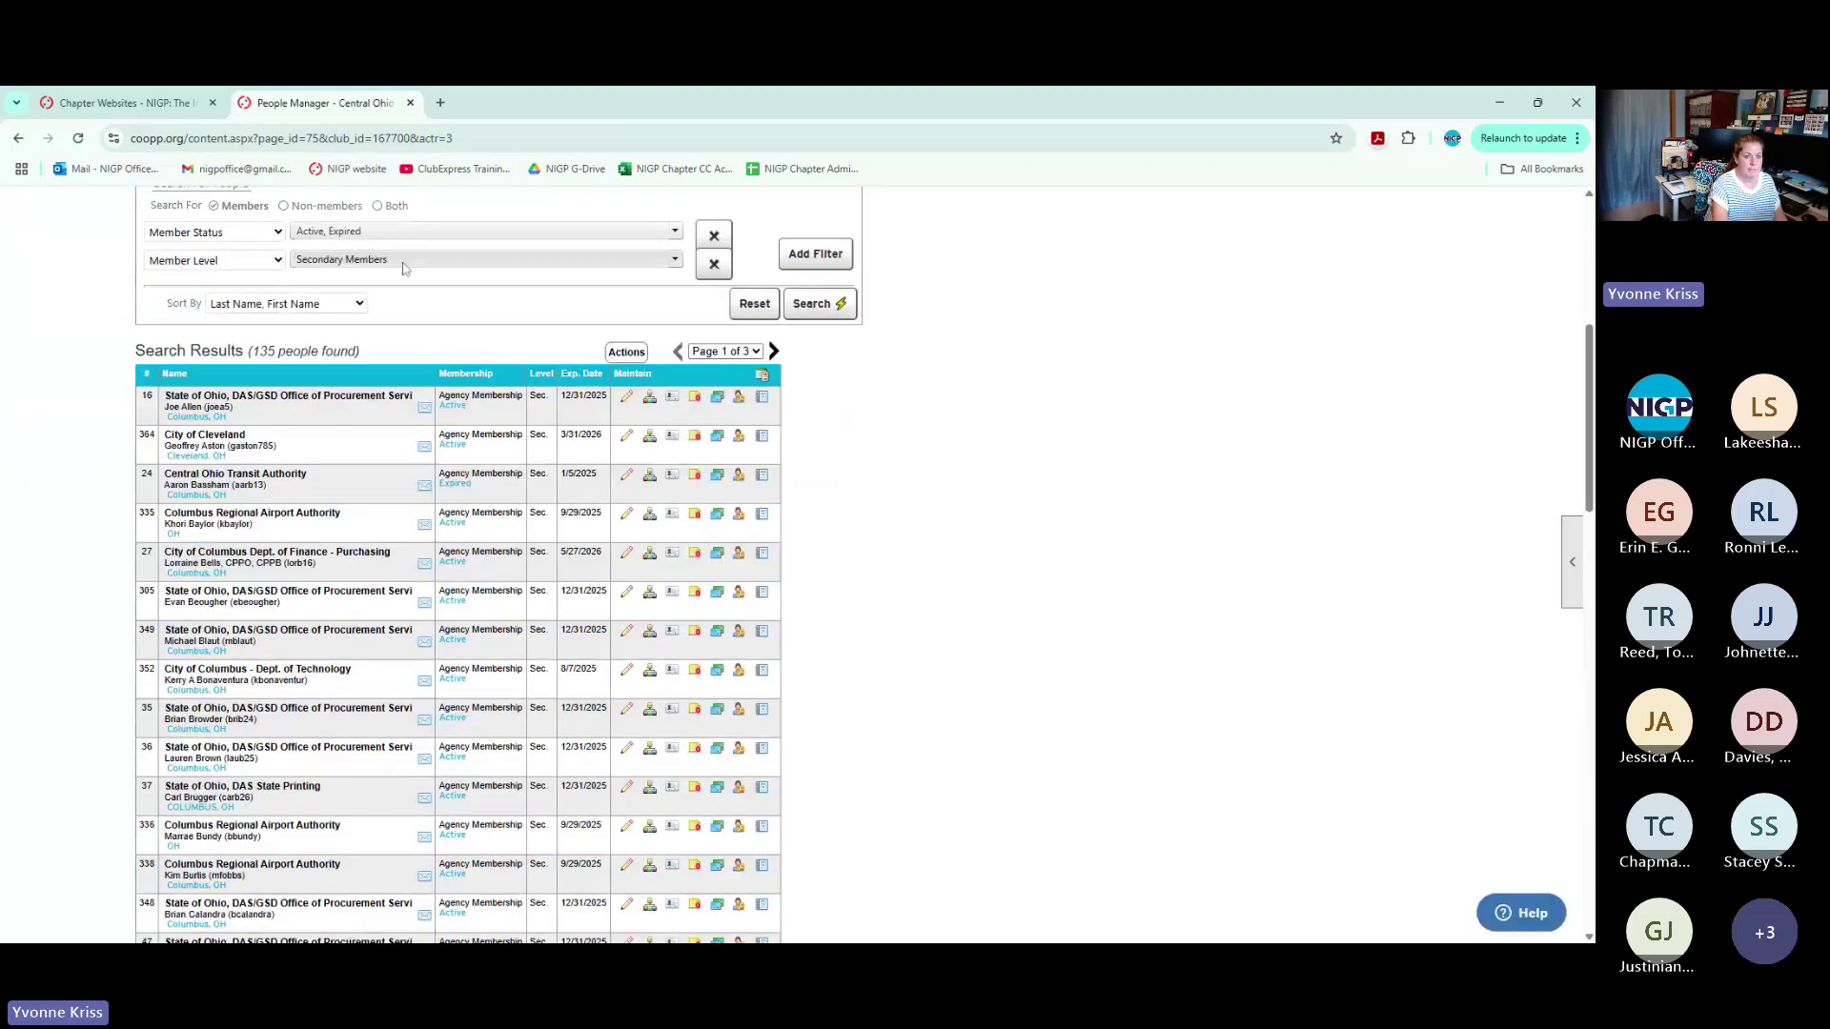
left_click(404, 267)
left_click(343, 278)
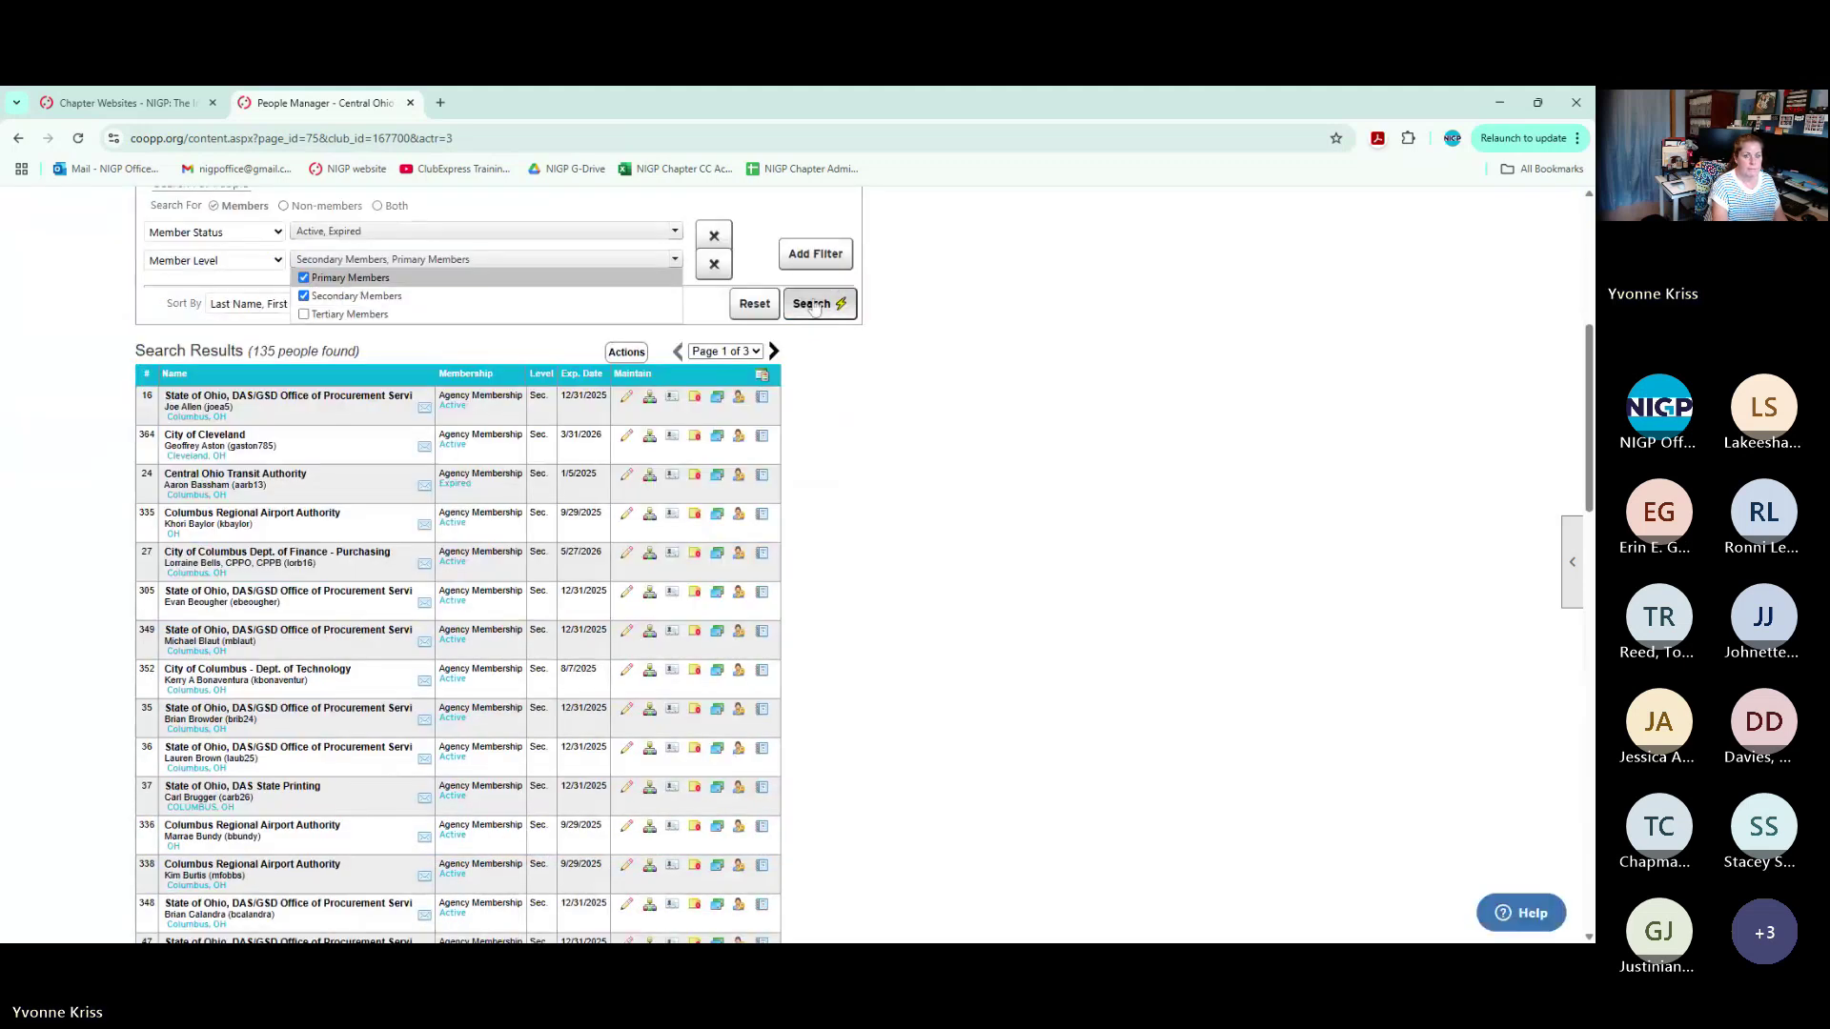
left_click(303, 295)
left_click(813, 303)
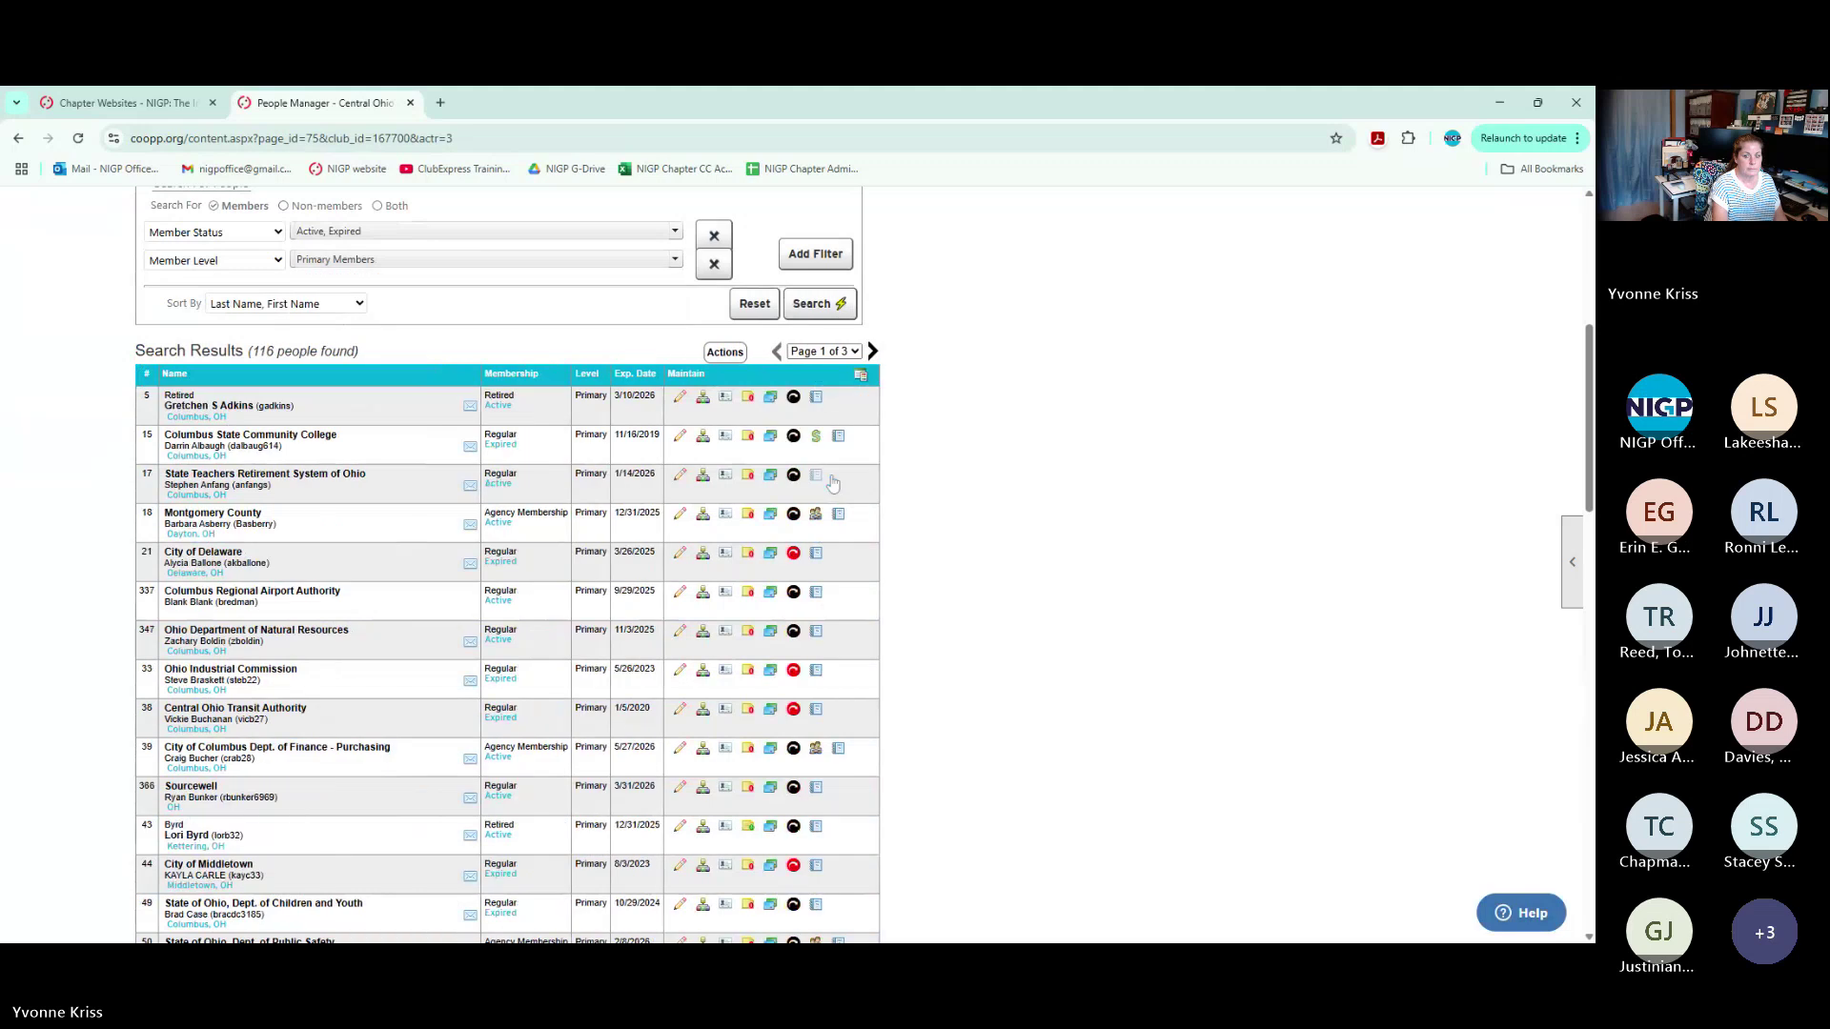
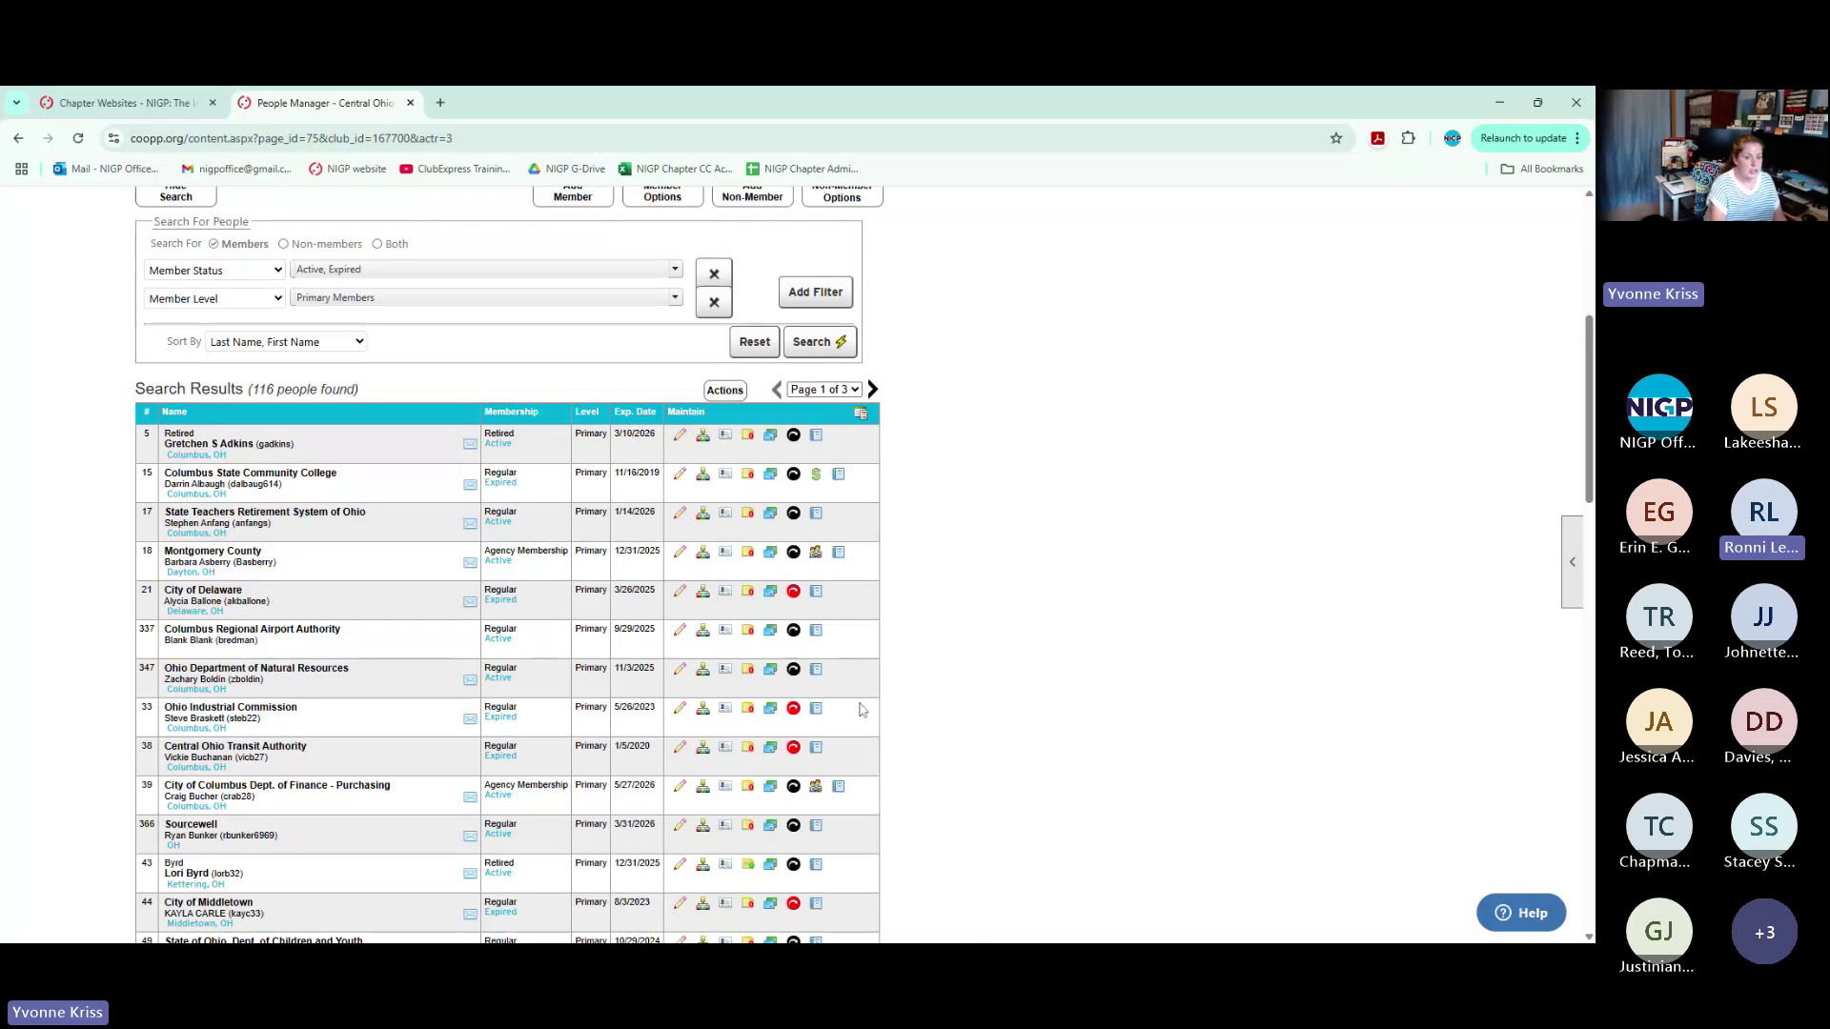
Choose 'Unlink a Secondary Member into a Solo' under Member Options > Level Changes and open the member lookup
scroll(861, 709, "up", 1)
scroll(861, 710, "up", 4)
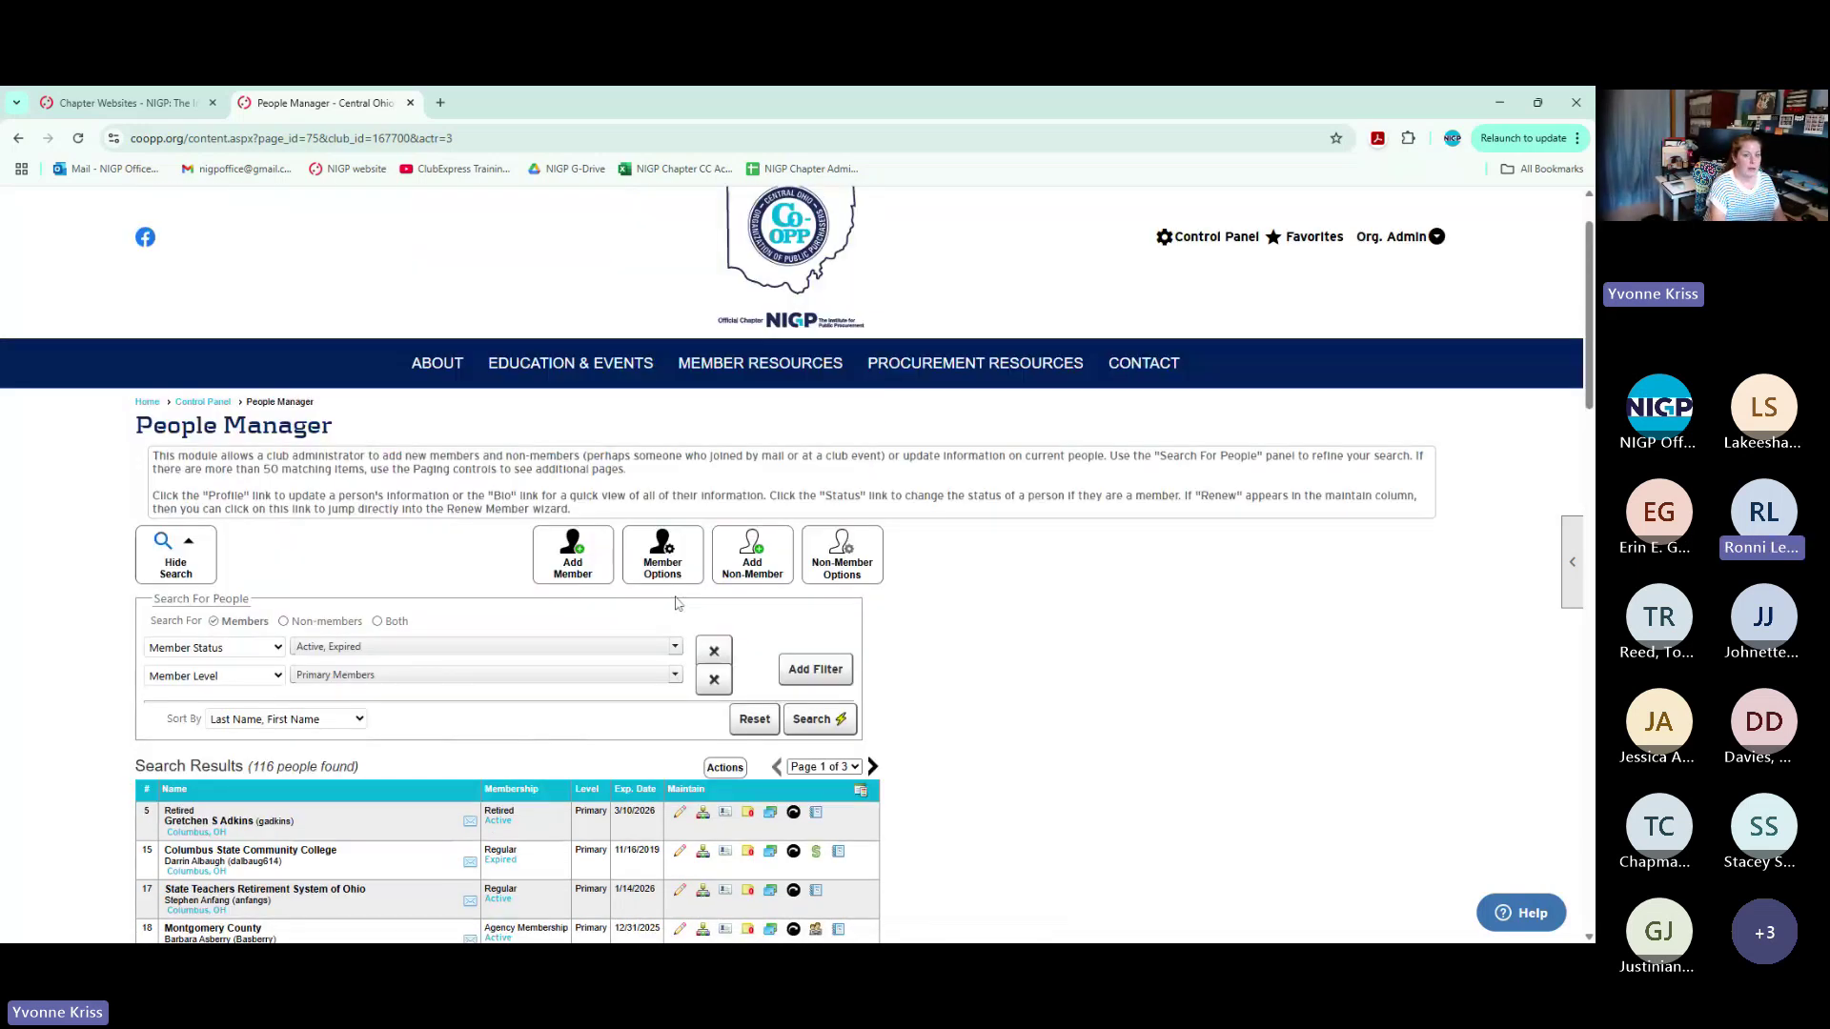
left_click(664, 567)
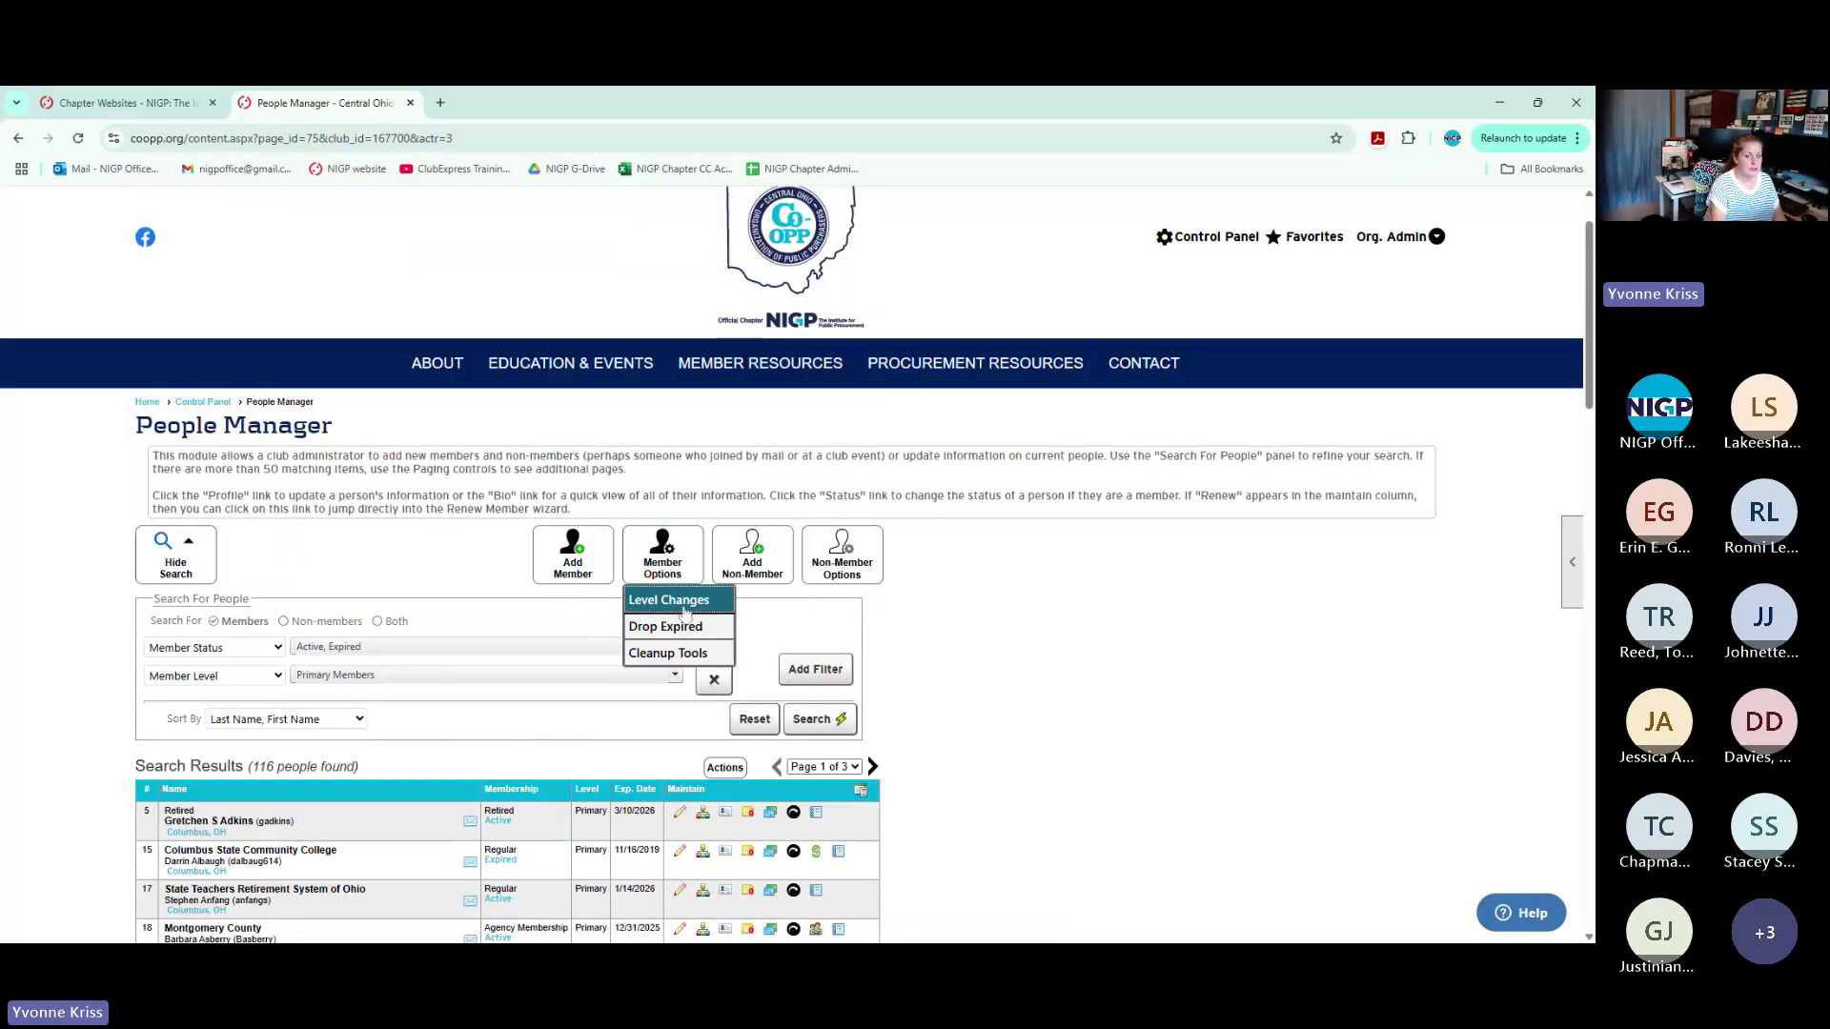
left_click(683, 602)
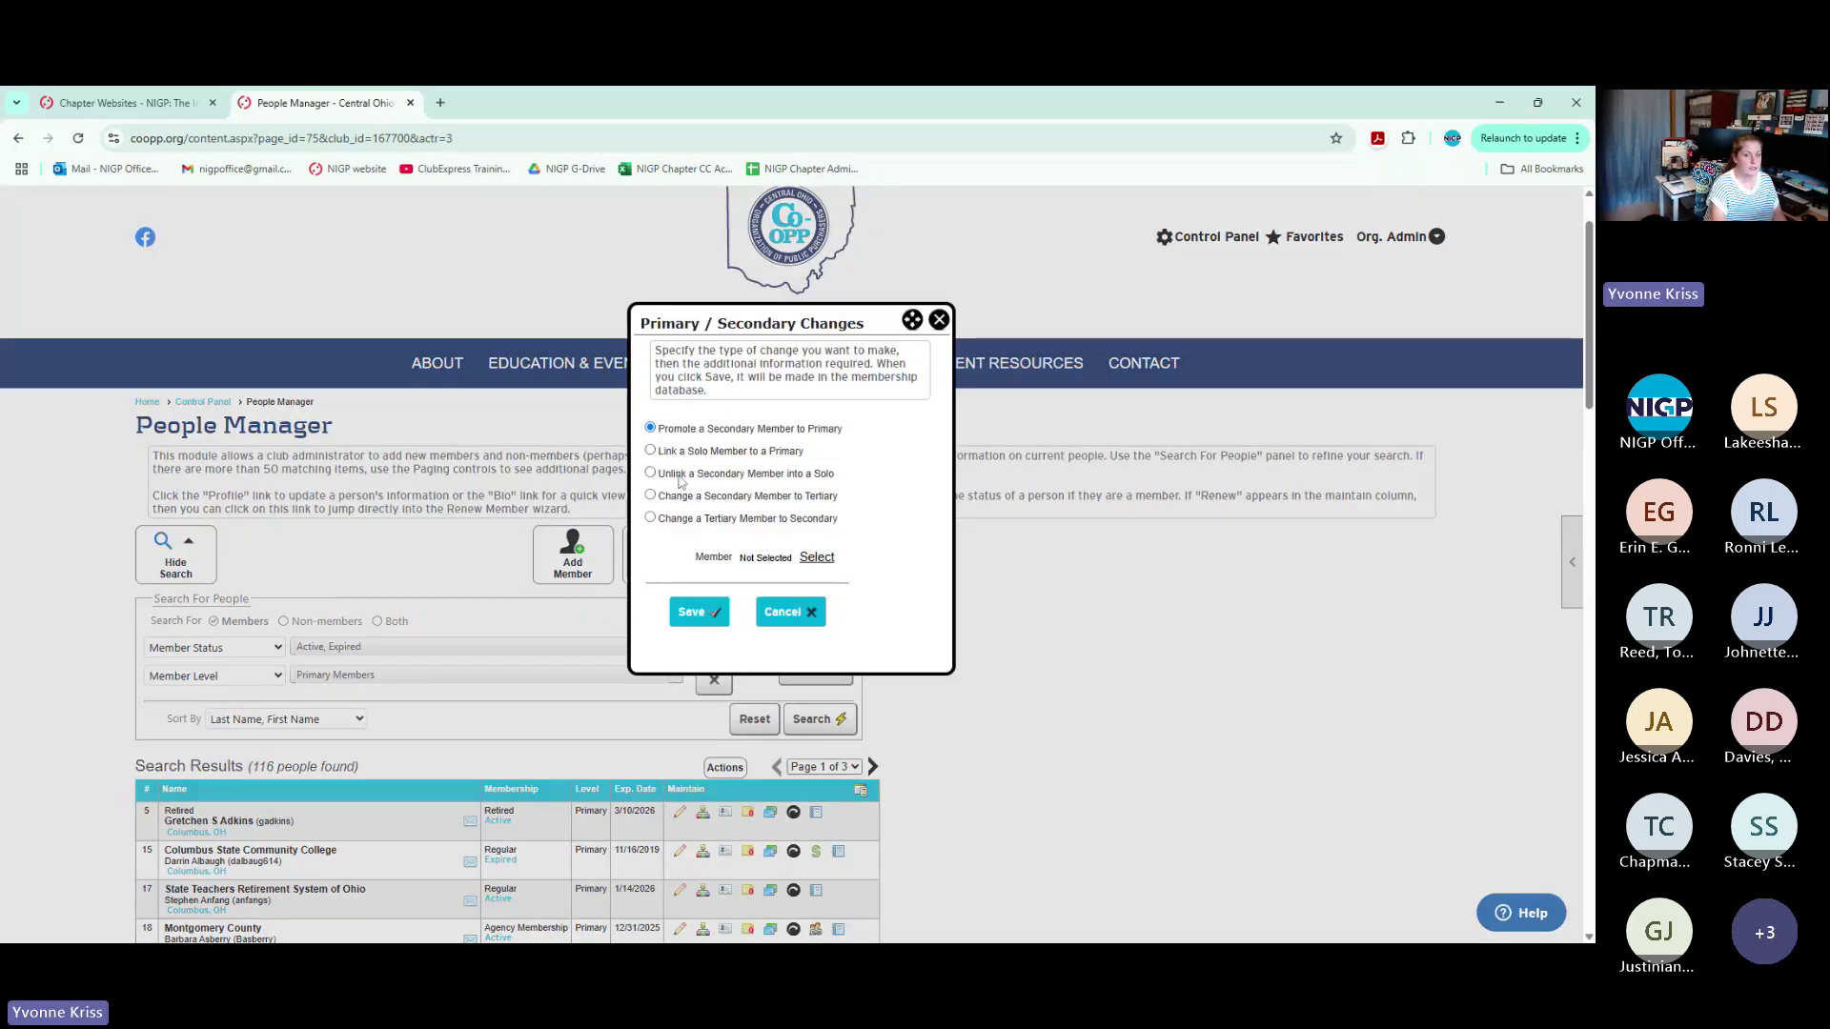
left_click(679, 477)
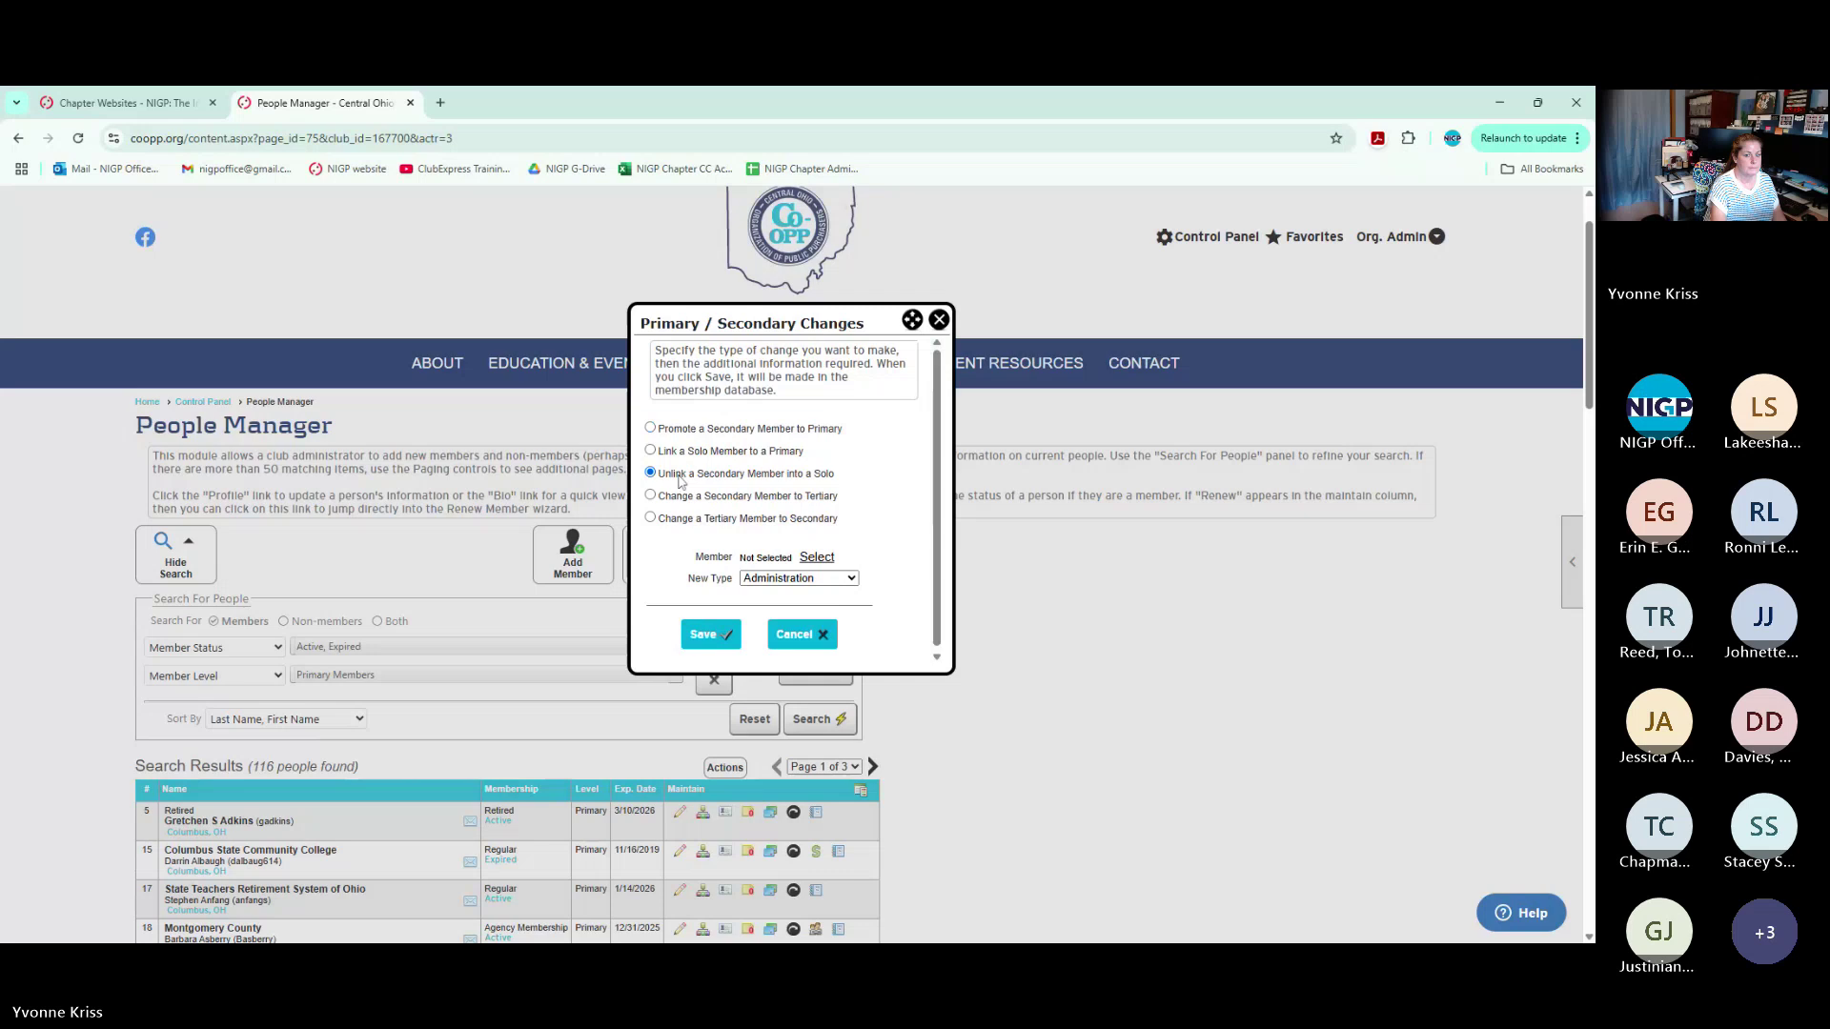
left_click(818, 559)
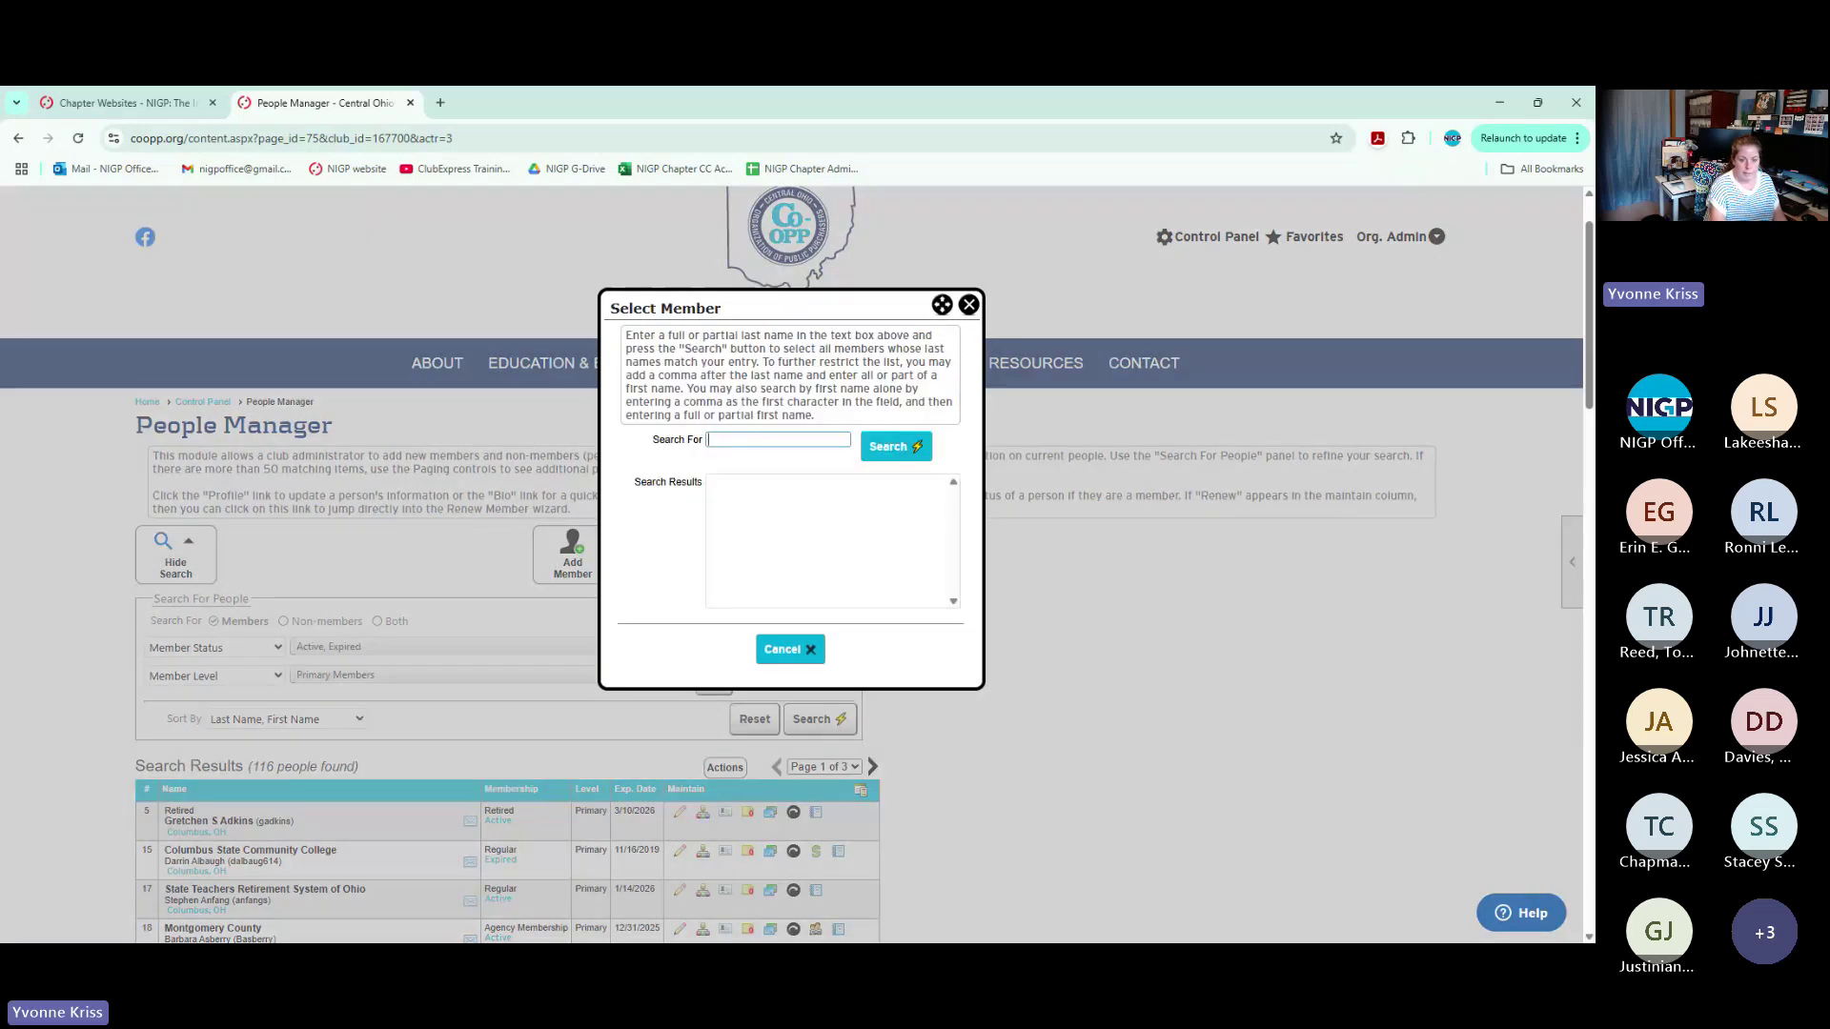
Search for members whose last names start with 'a', pick a result, then close the search unselected
scroll(307, 766, "down", 2)
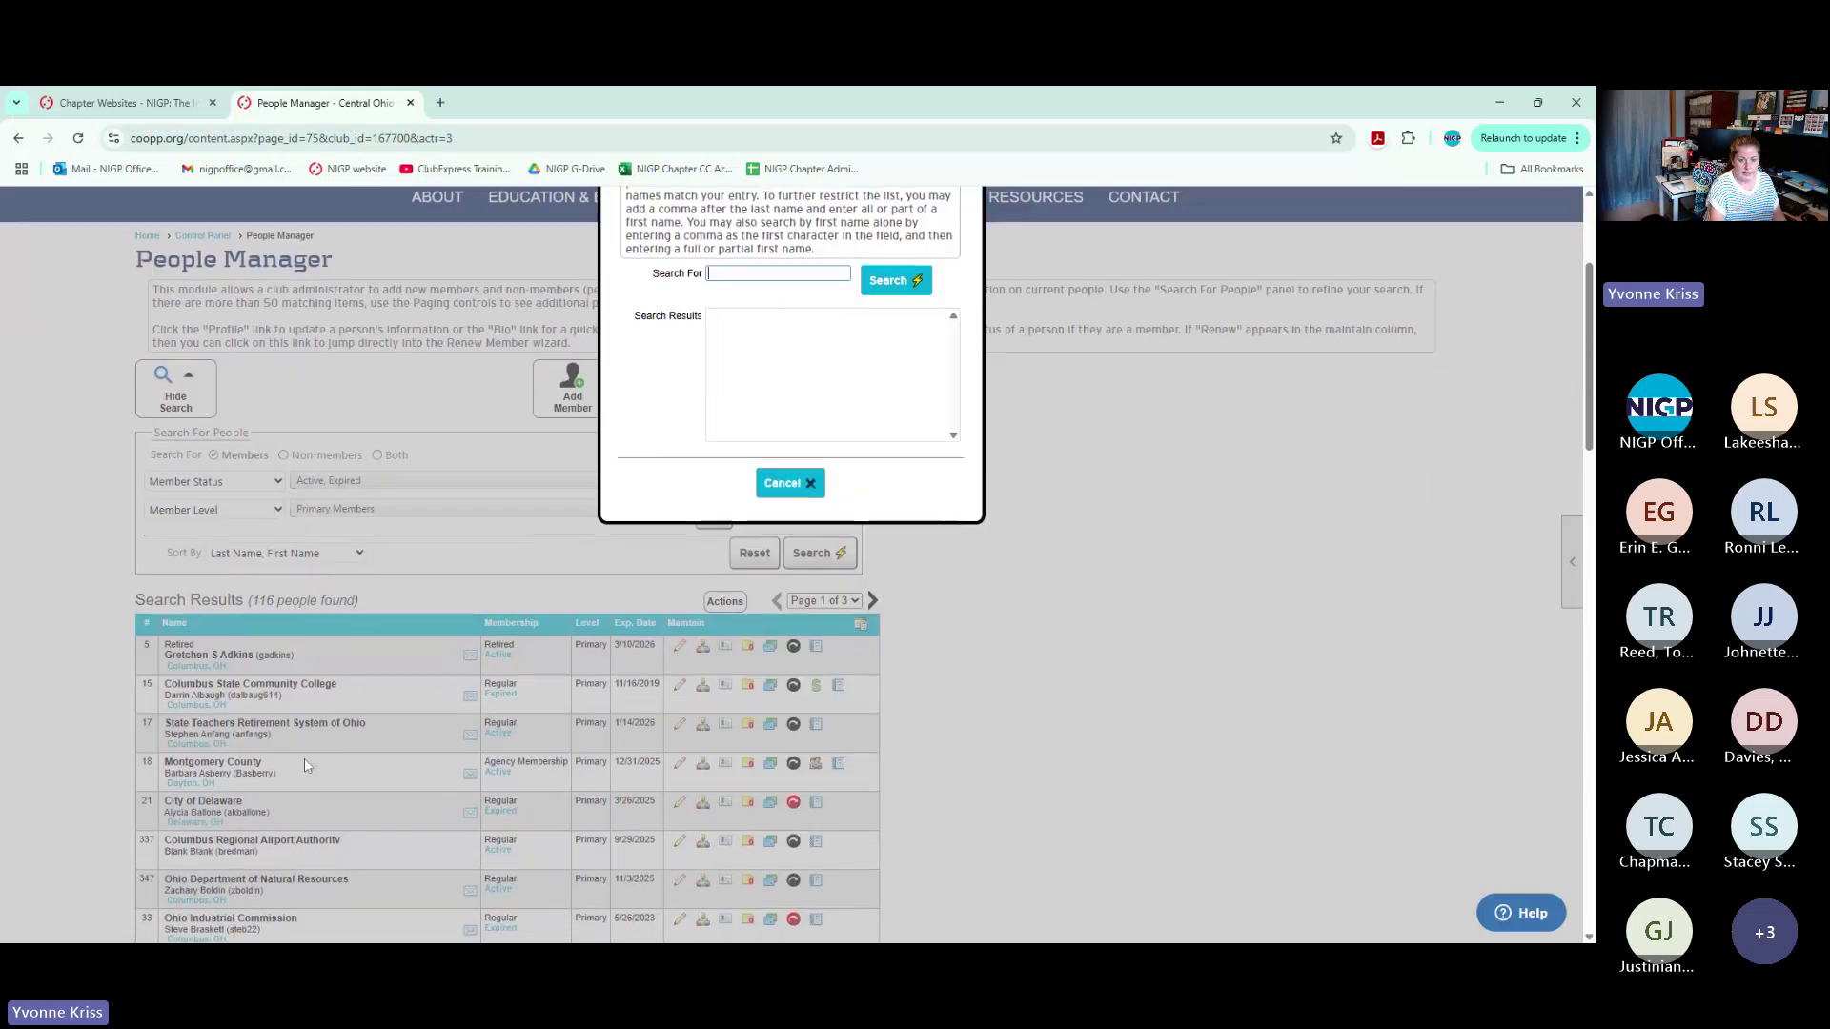
scroll(715, 420, "up", 3)
type("a")
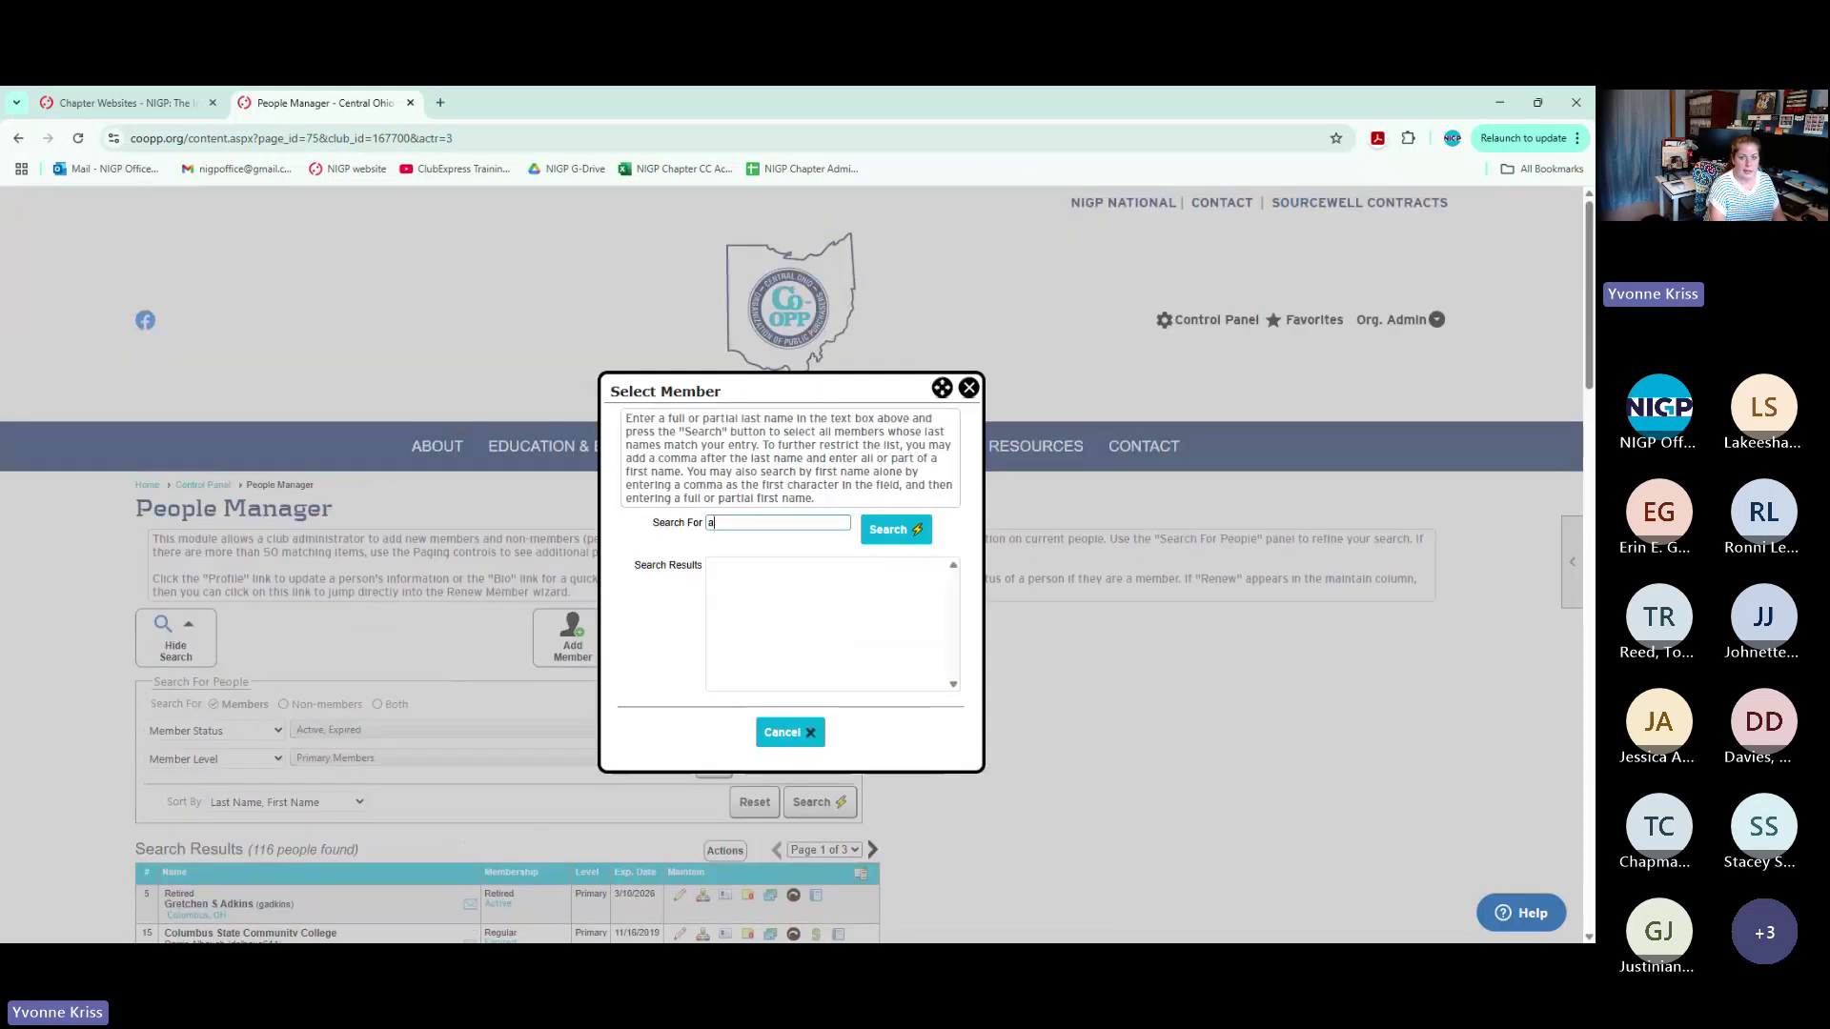
left_click(875, 534)
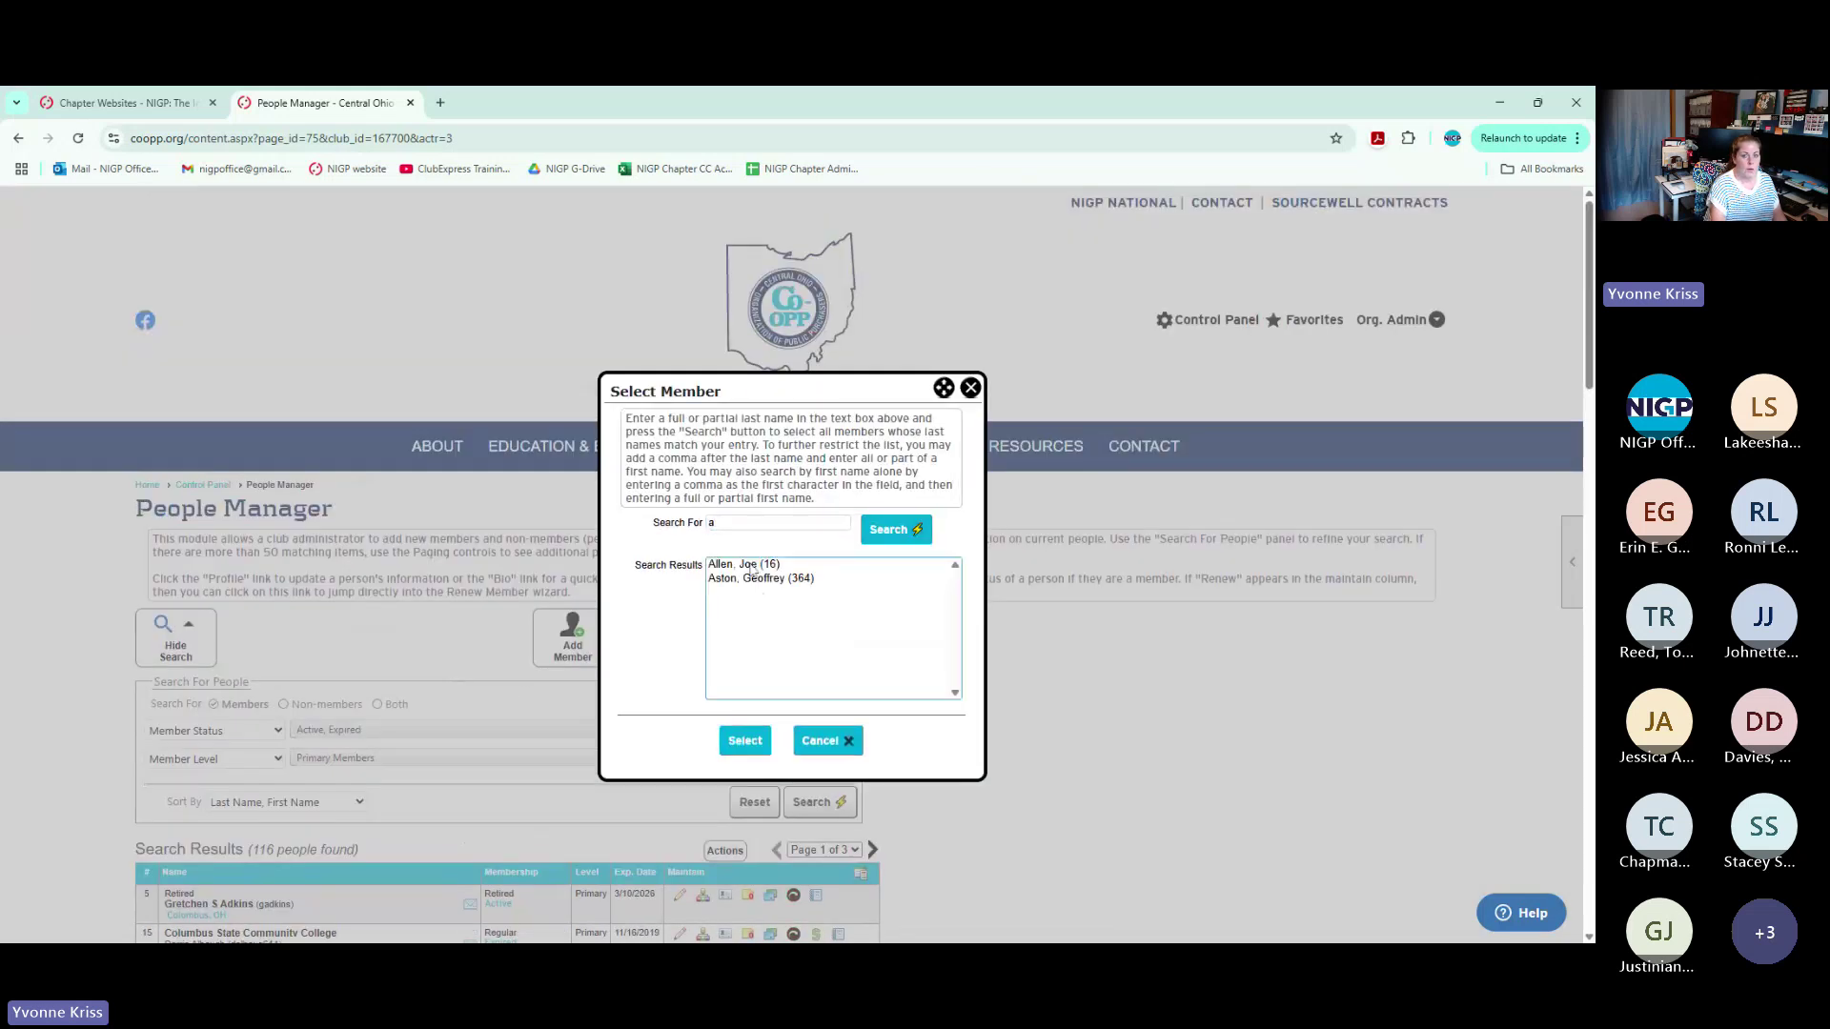
left_click(752, 566)
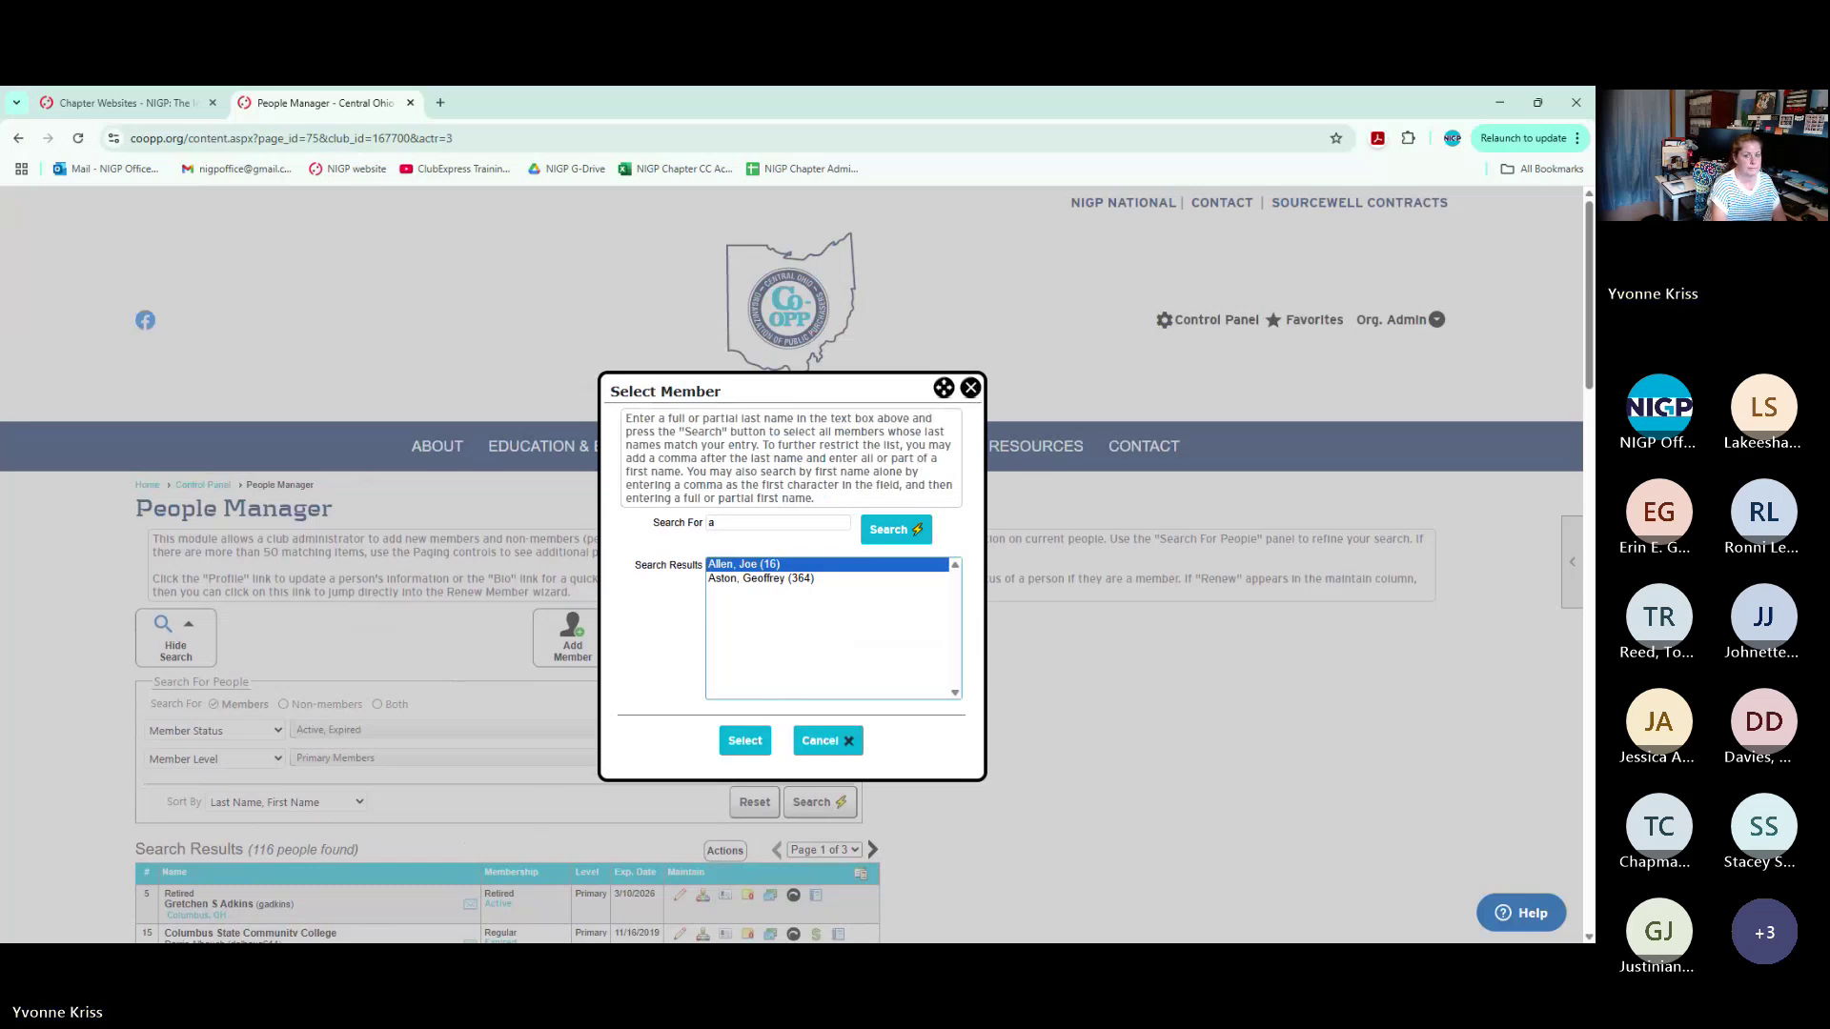
left_click(971, 388)
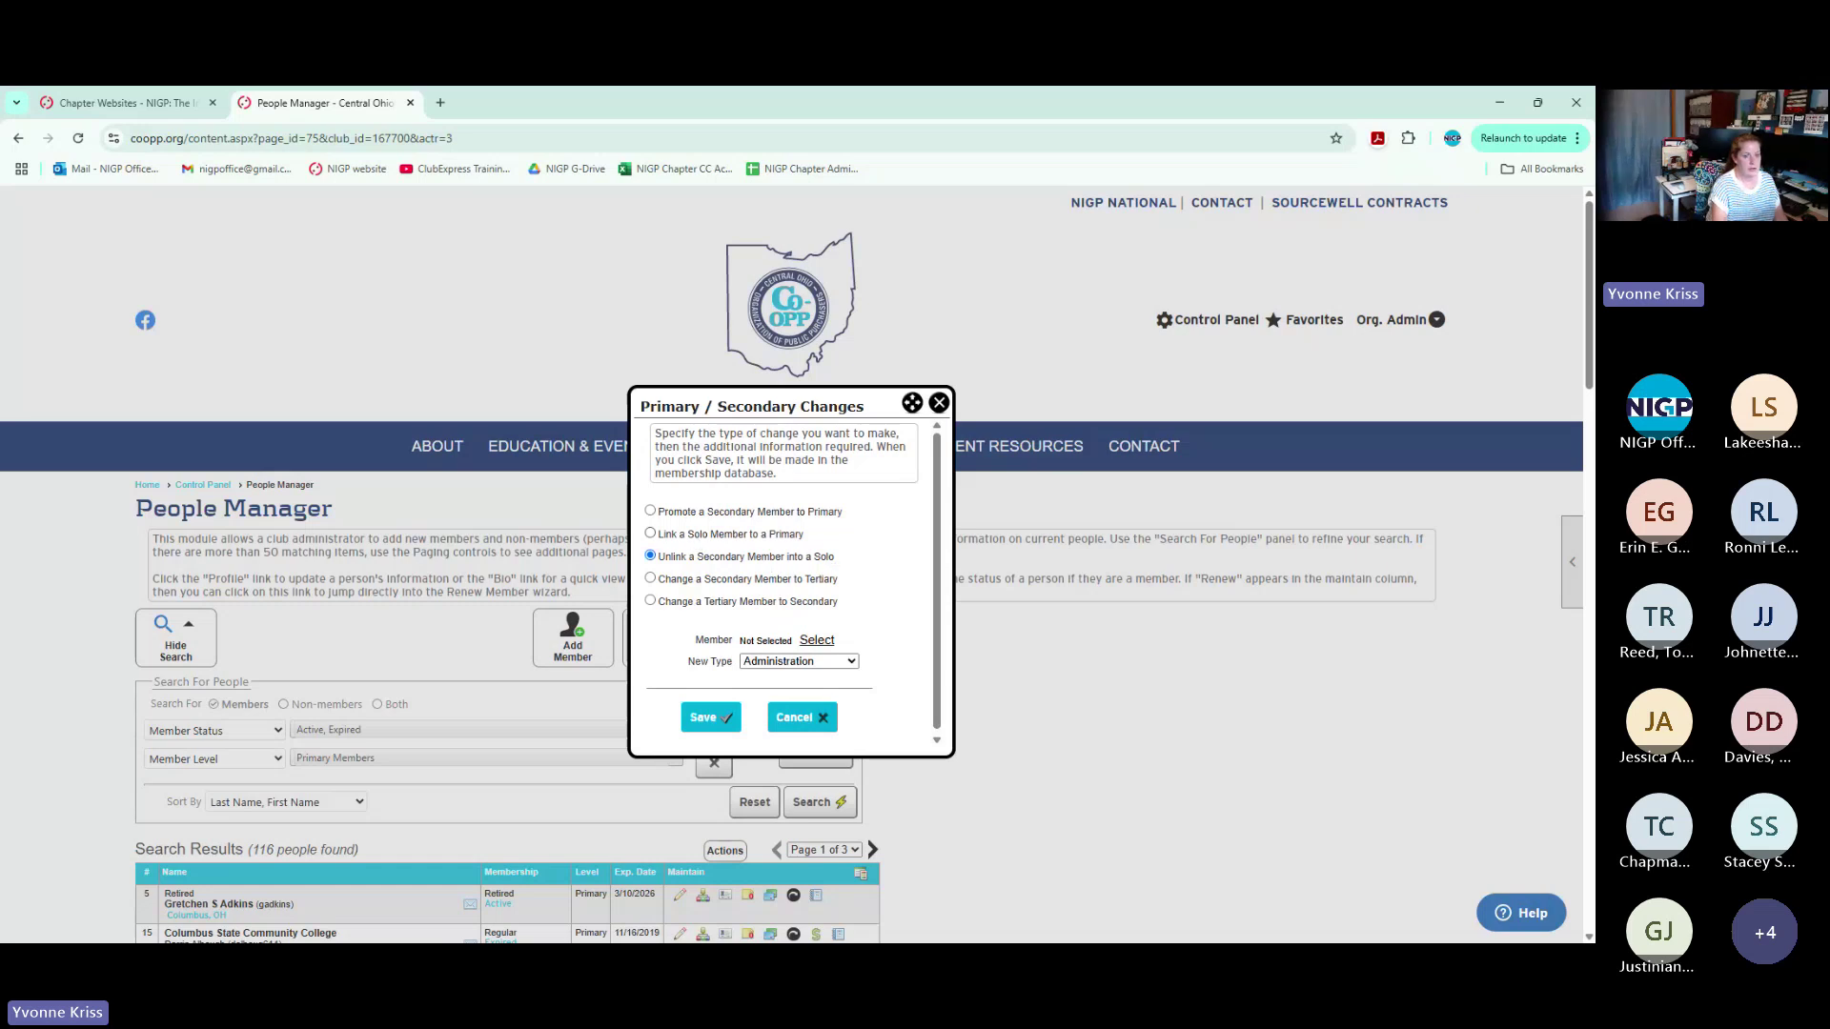
Choose 'Link a Solo Member to a Primary', close Level Changes, then reopen and close it again
left_click(662, 535)
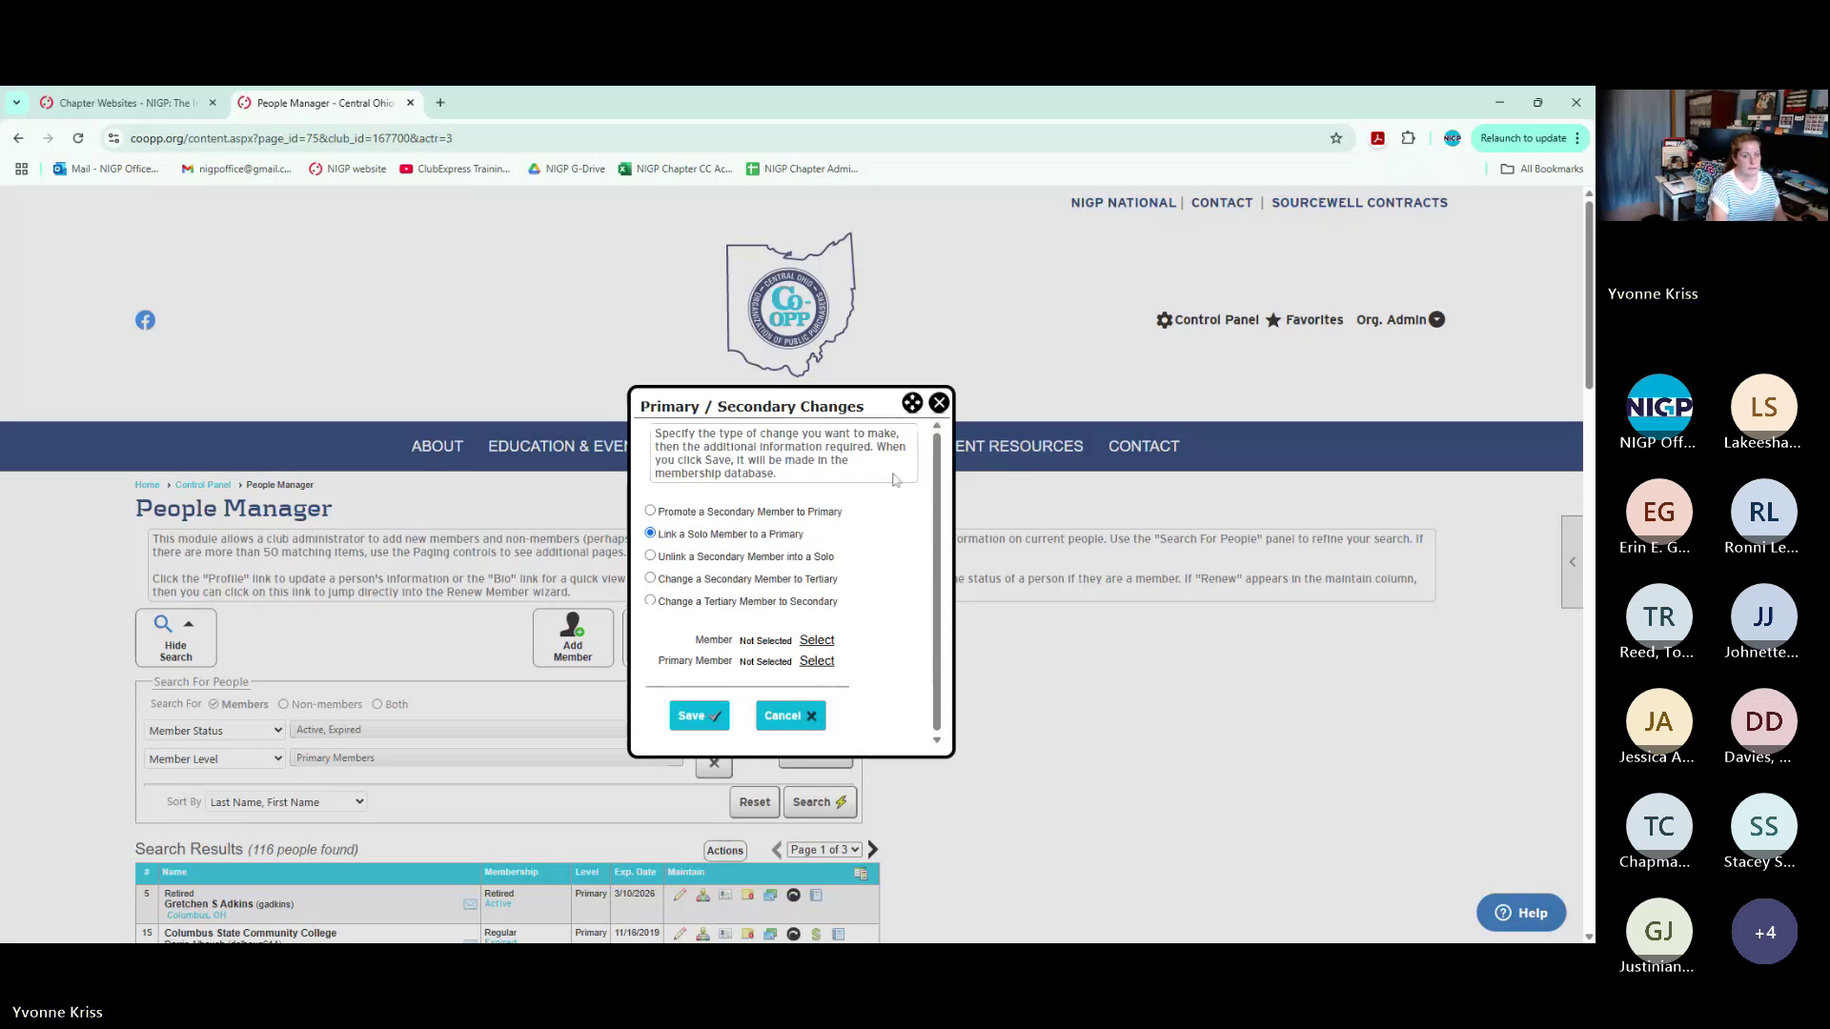
left_click(940, 401)
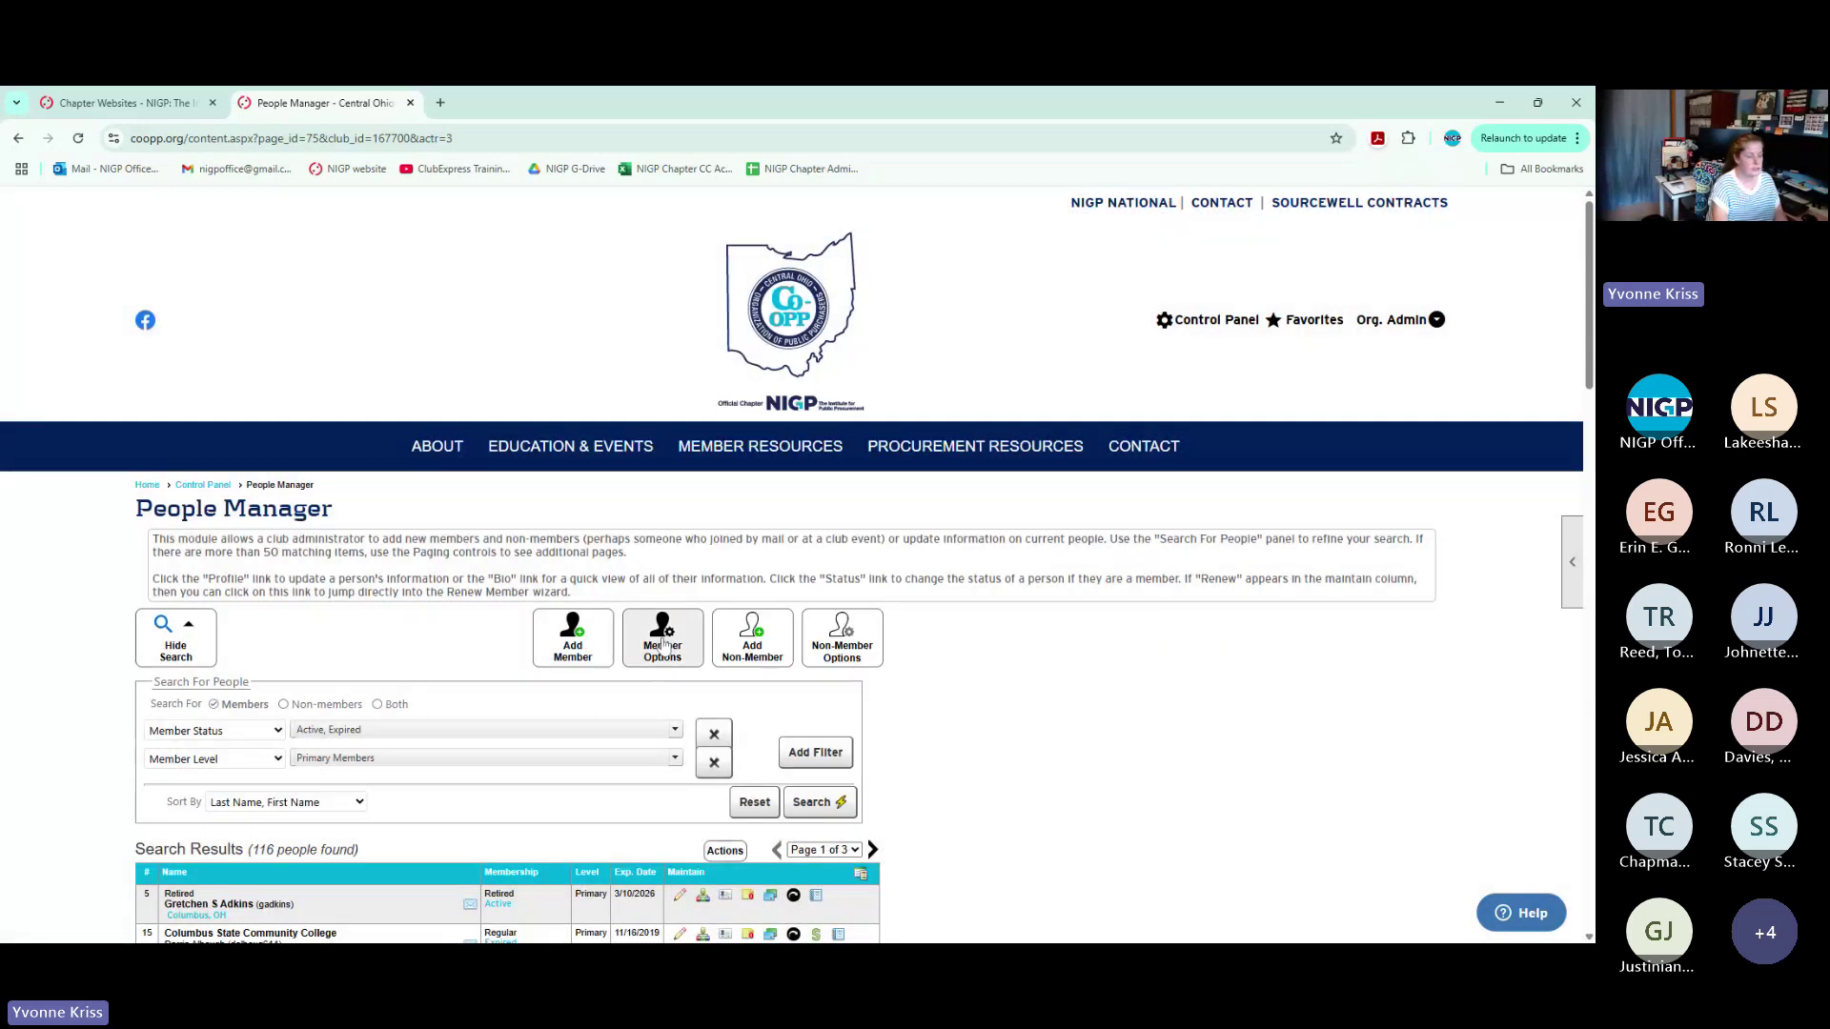
left_click(662, 645)
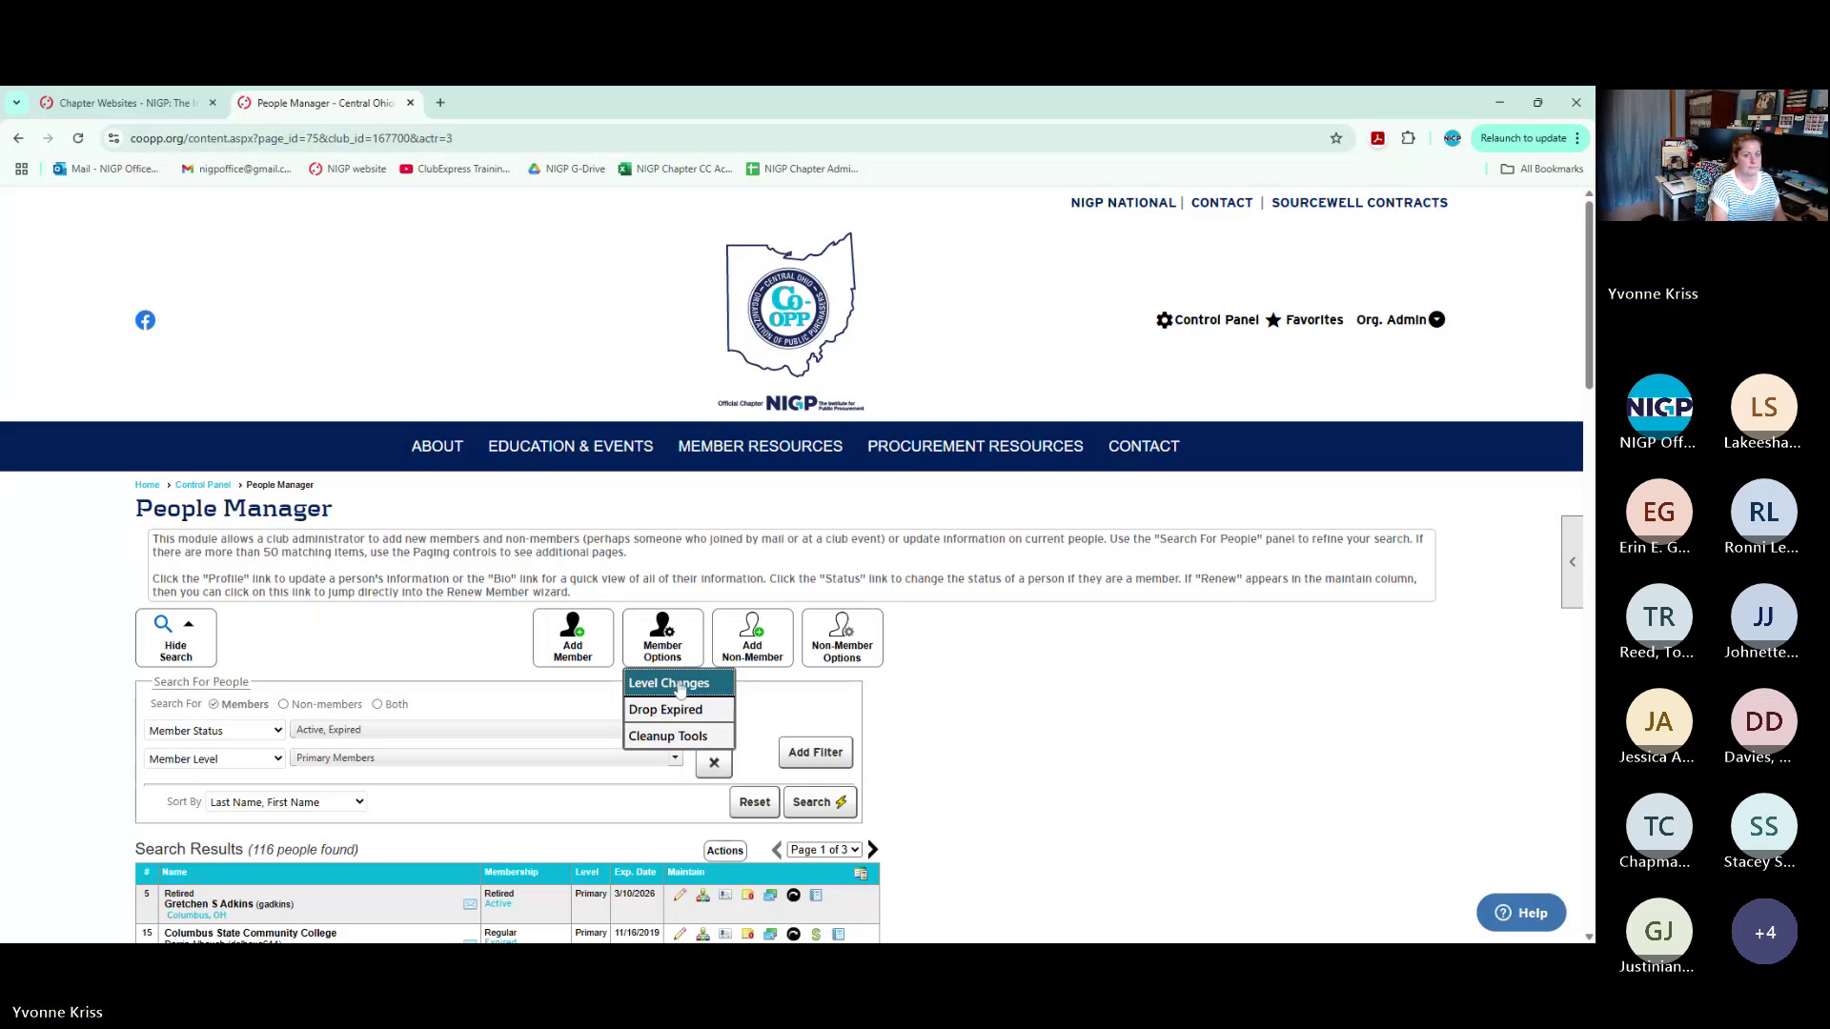
left_click(679, 688)
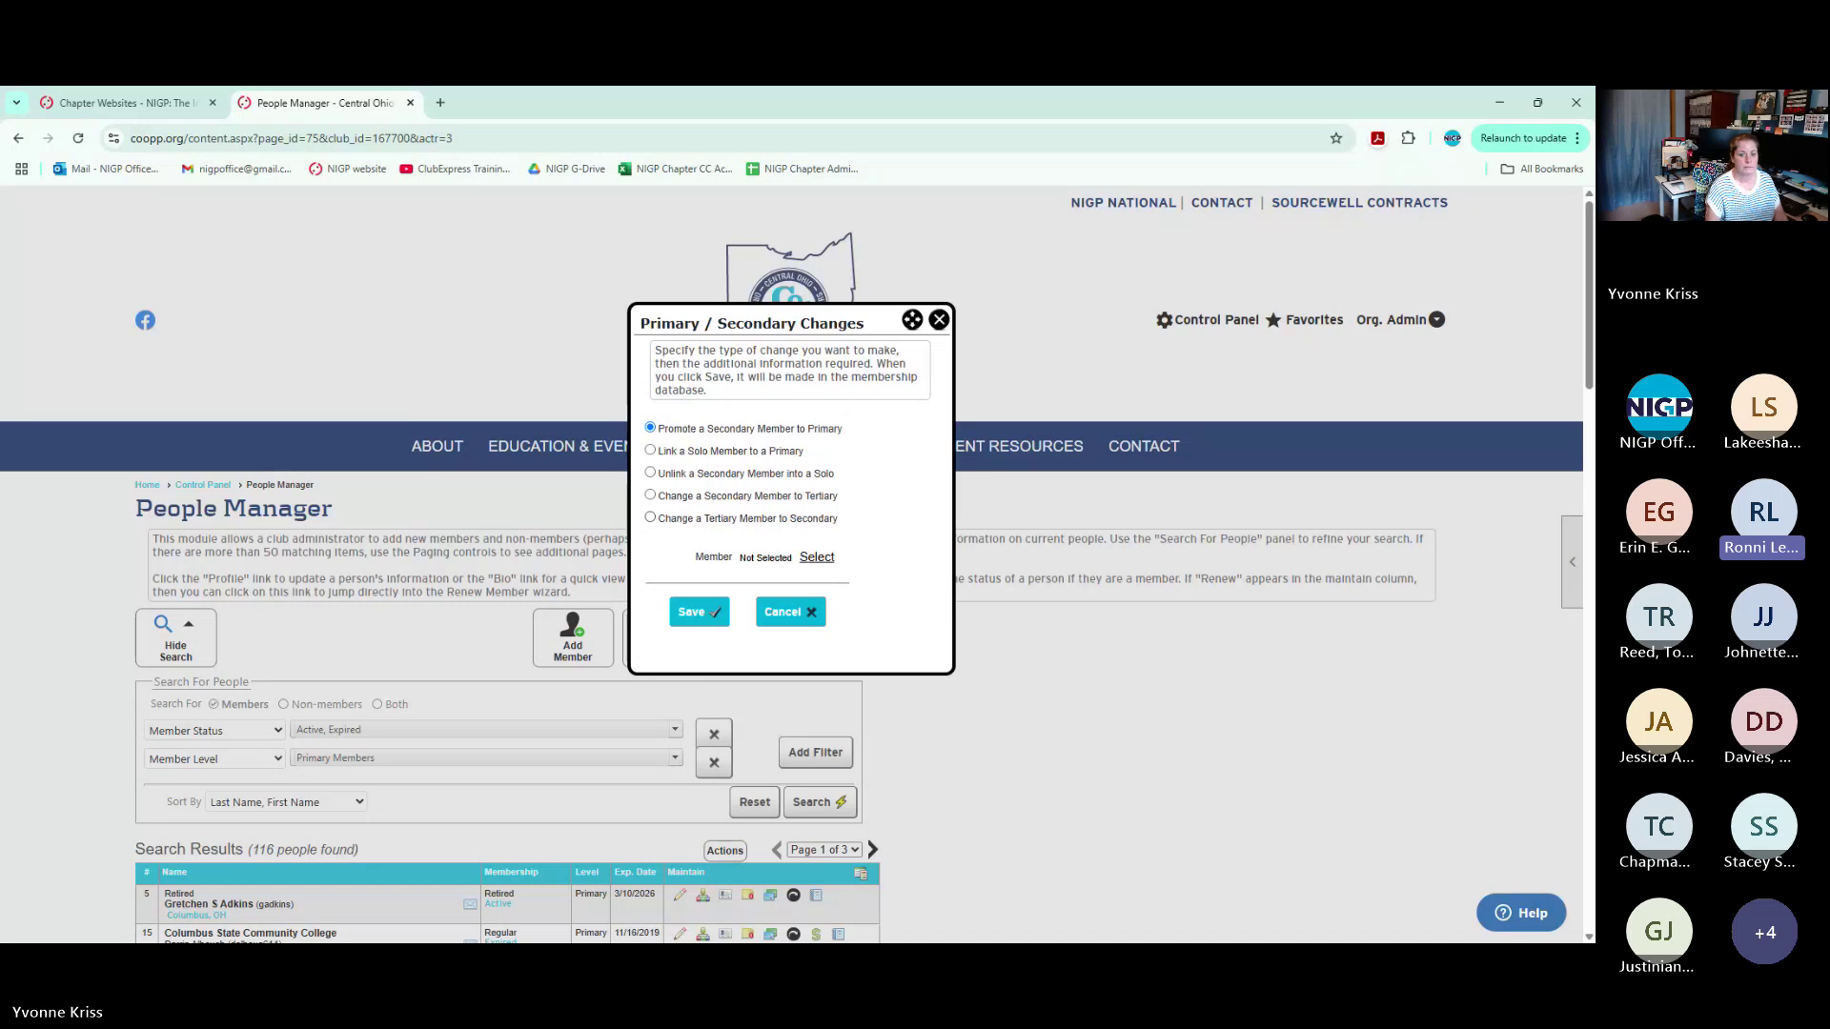
left_click(940, 321)
mouse_move(434, 448)
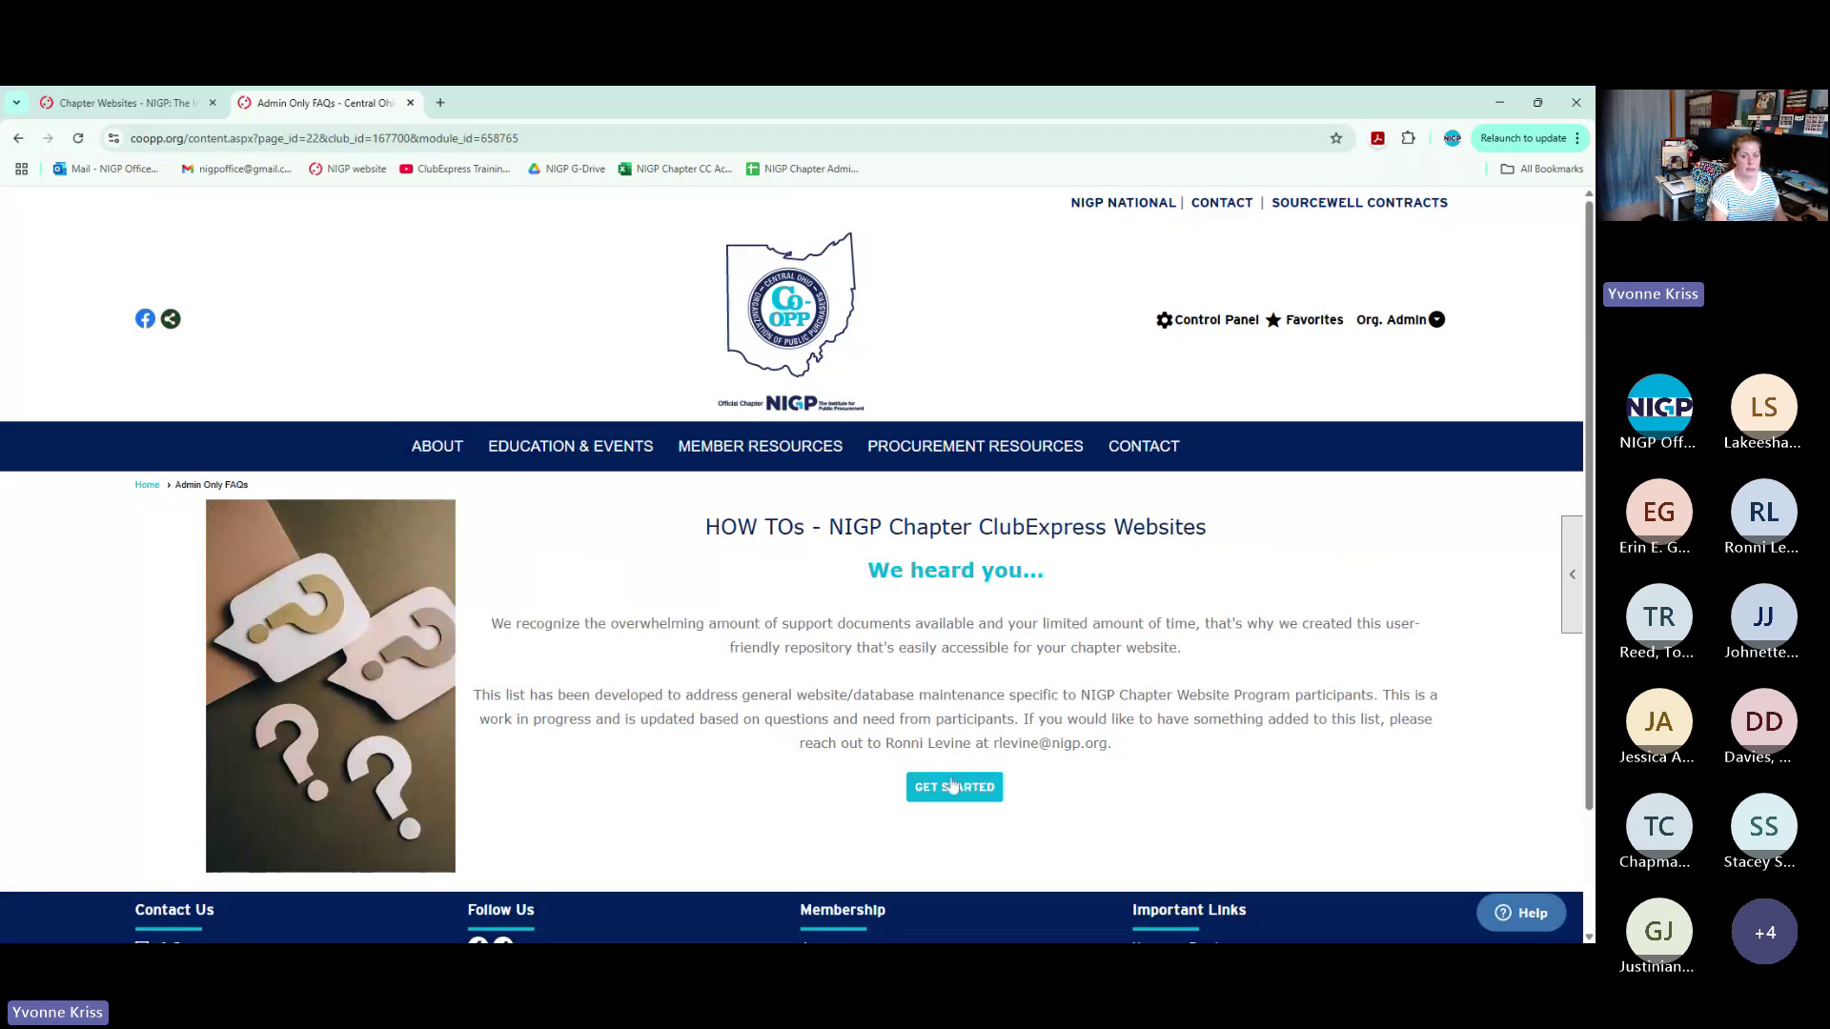
Open the chapter website How-To FAQ list in a new tab and expand Support Contact Info and Adding Administrators
left_click(934, 801)
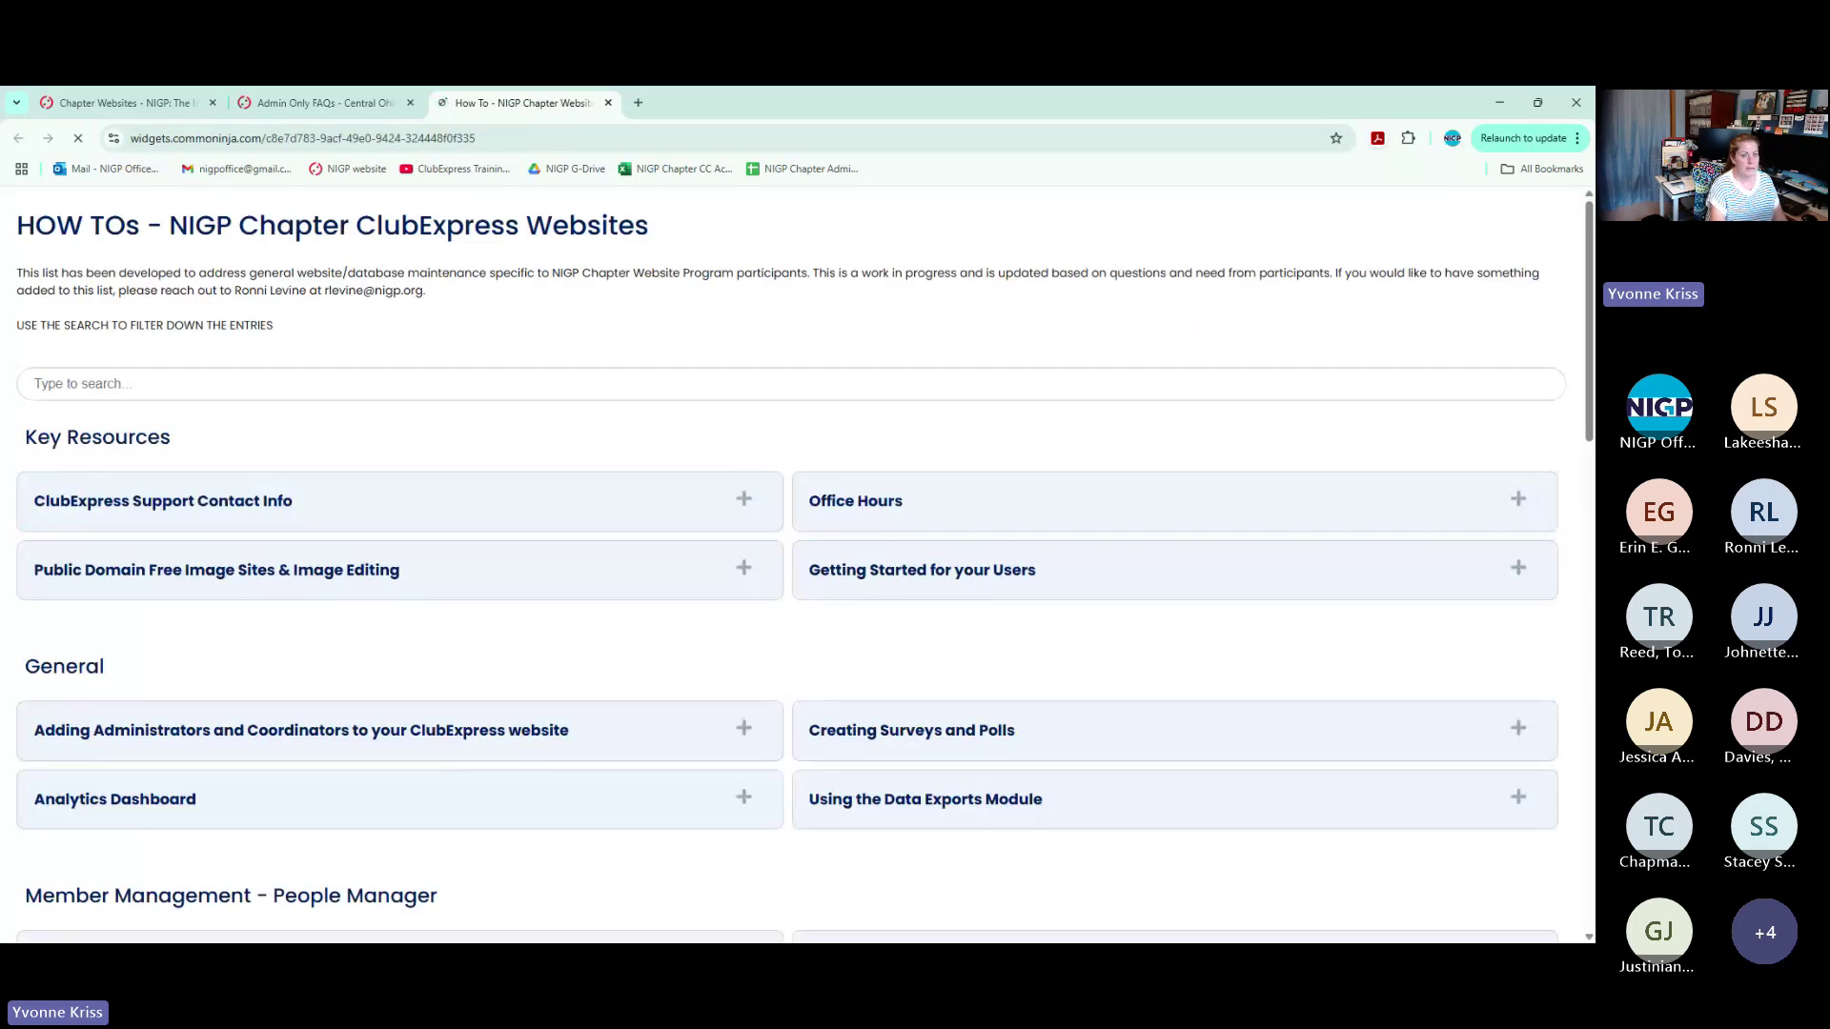
left_click(558, 138)
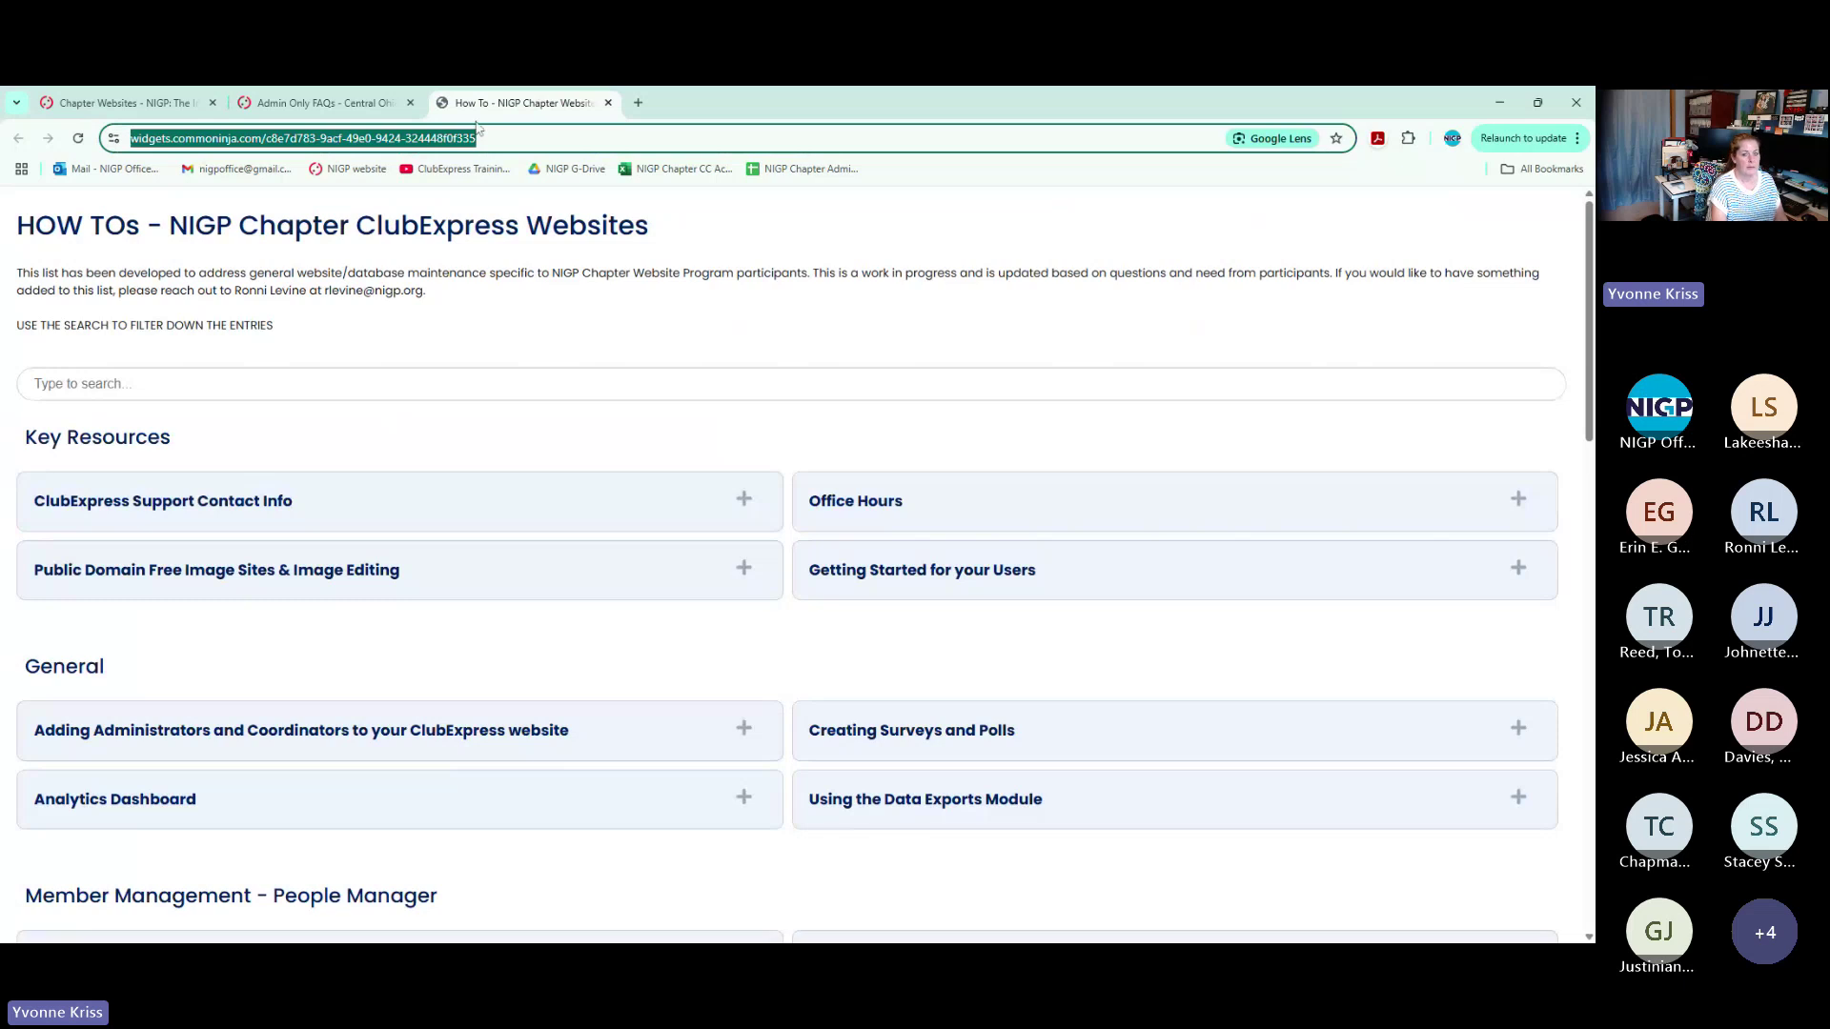
left_click(744, 501)
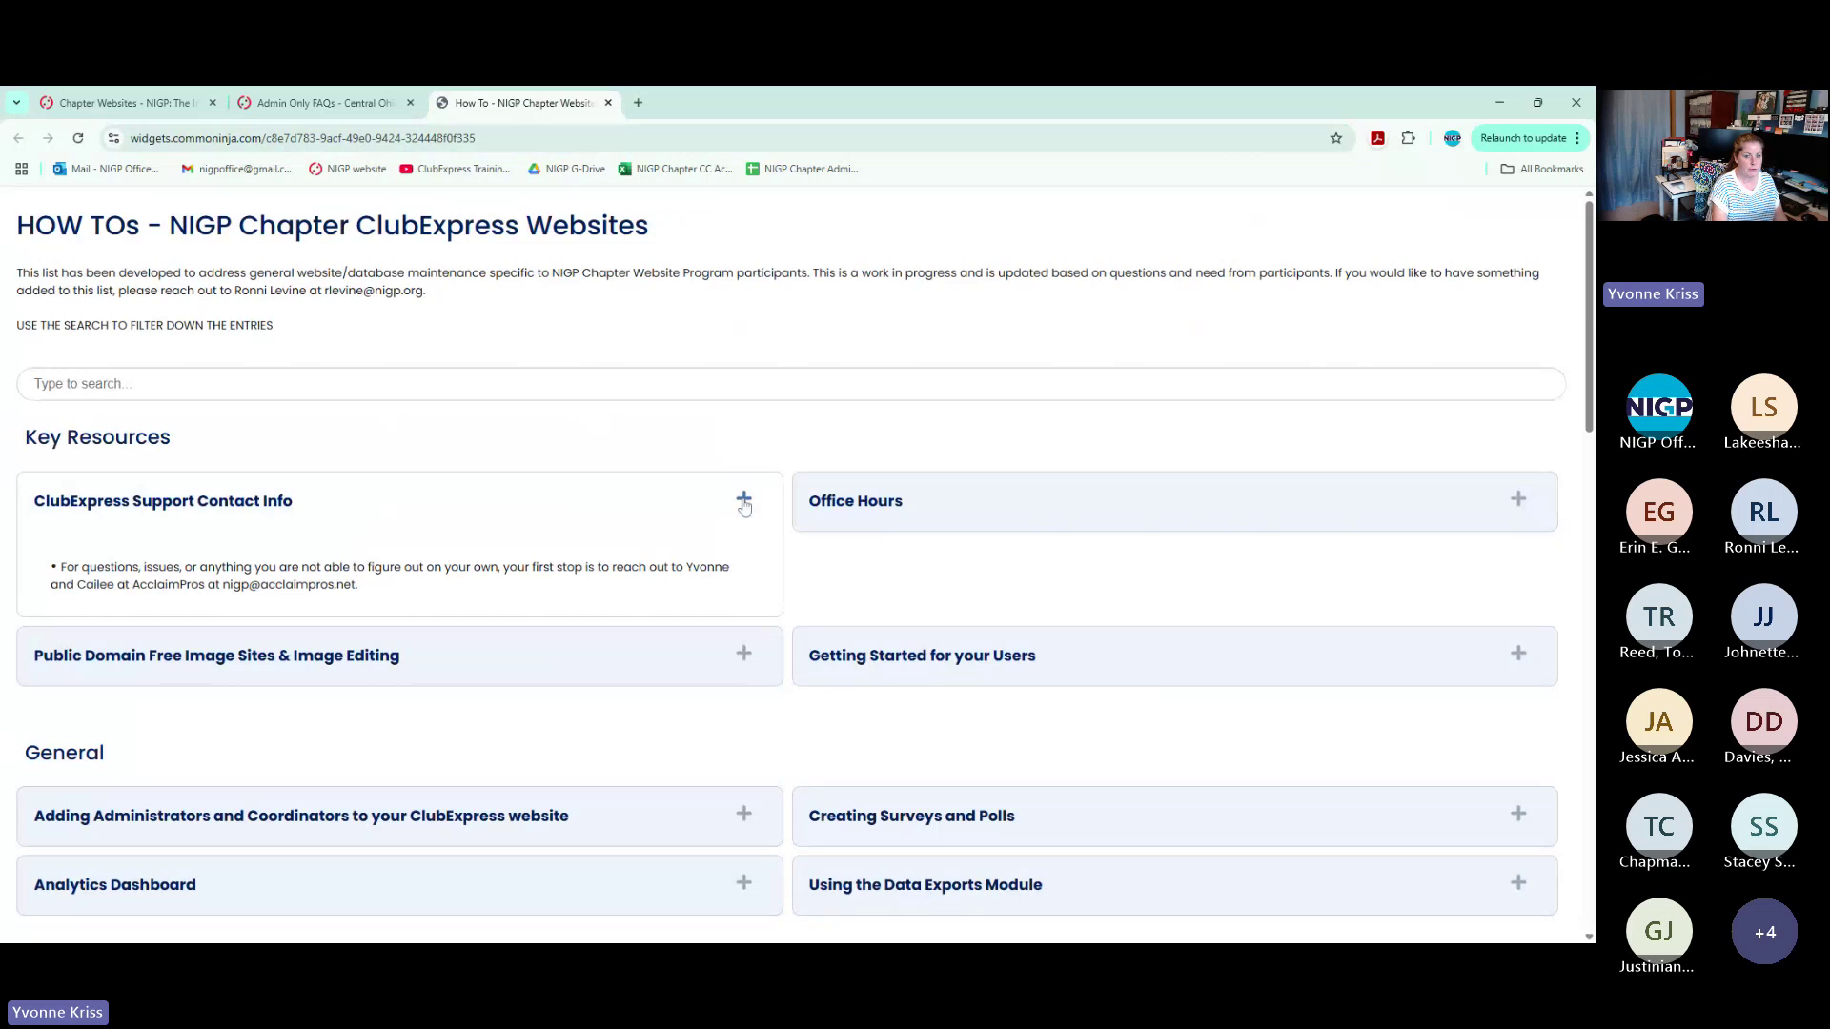
scroll(745, 507, "down", 3)
left_click(744, 513)
Collapse the Adding Administrators and Coordinators and ClubExpress Support Contact Info entries again
scroll(790, 554, "down", 3)
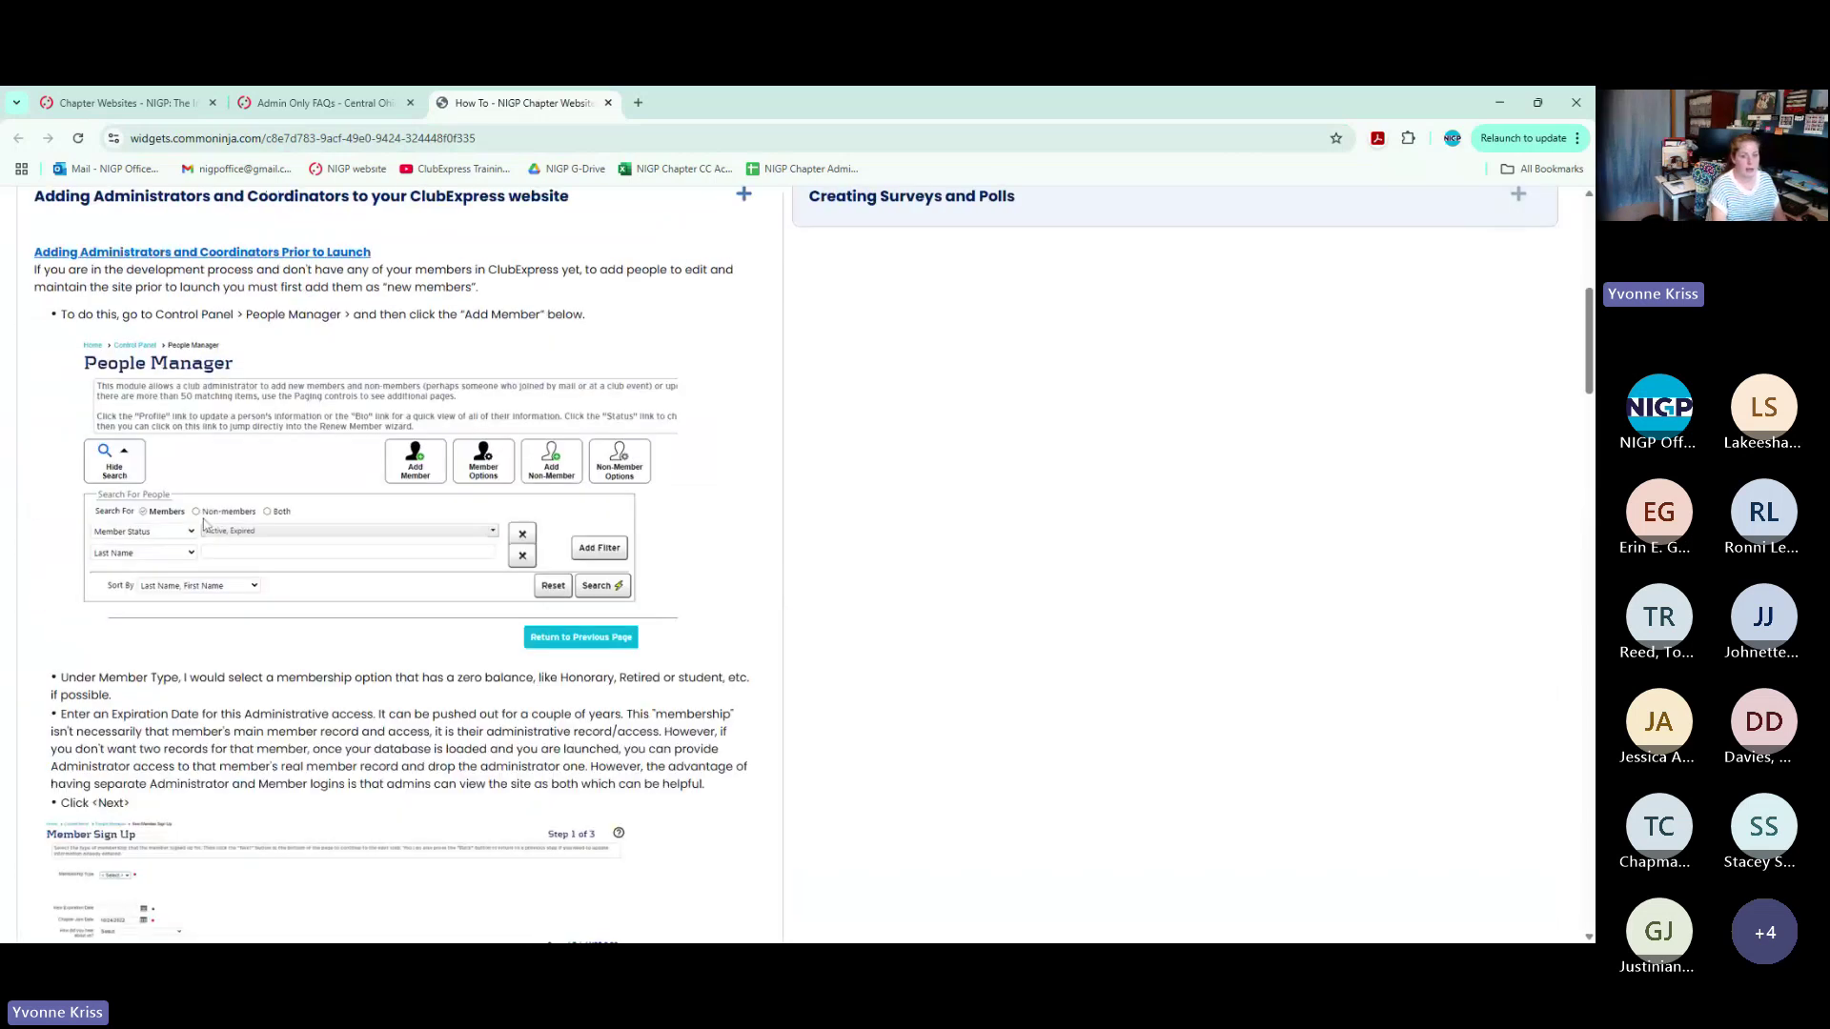
scroll(789, 554, "up", 2)
scroll(790, 554, "up", 2)
left_click(743, 527)
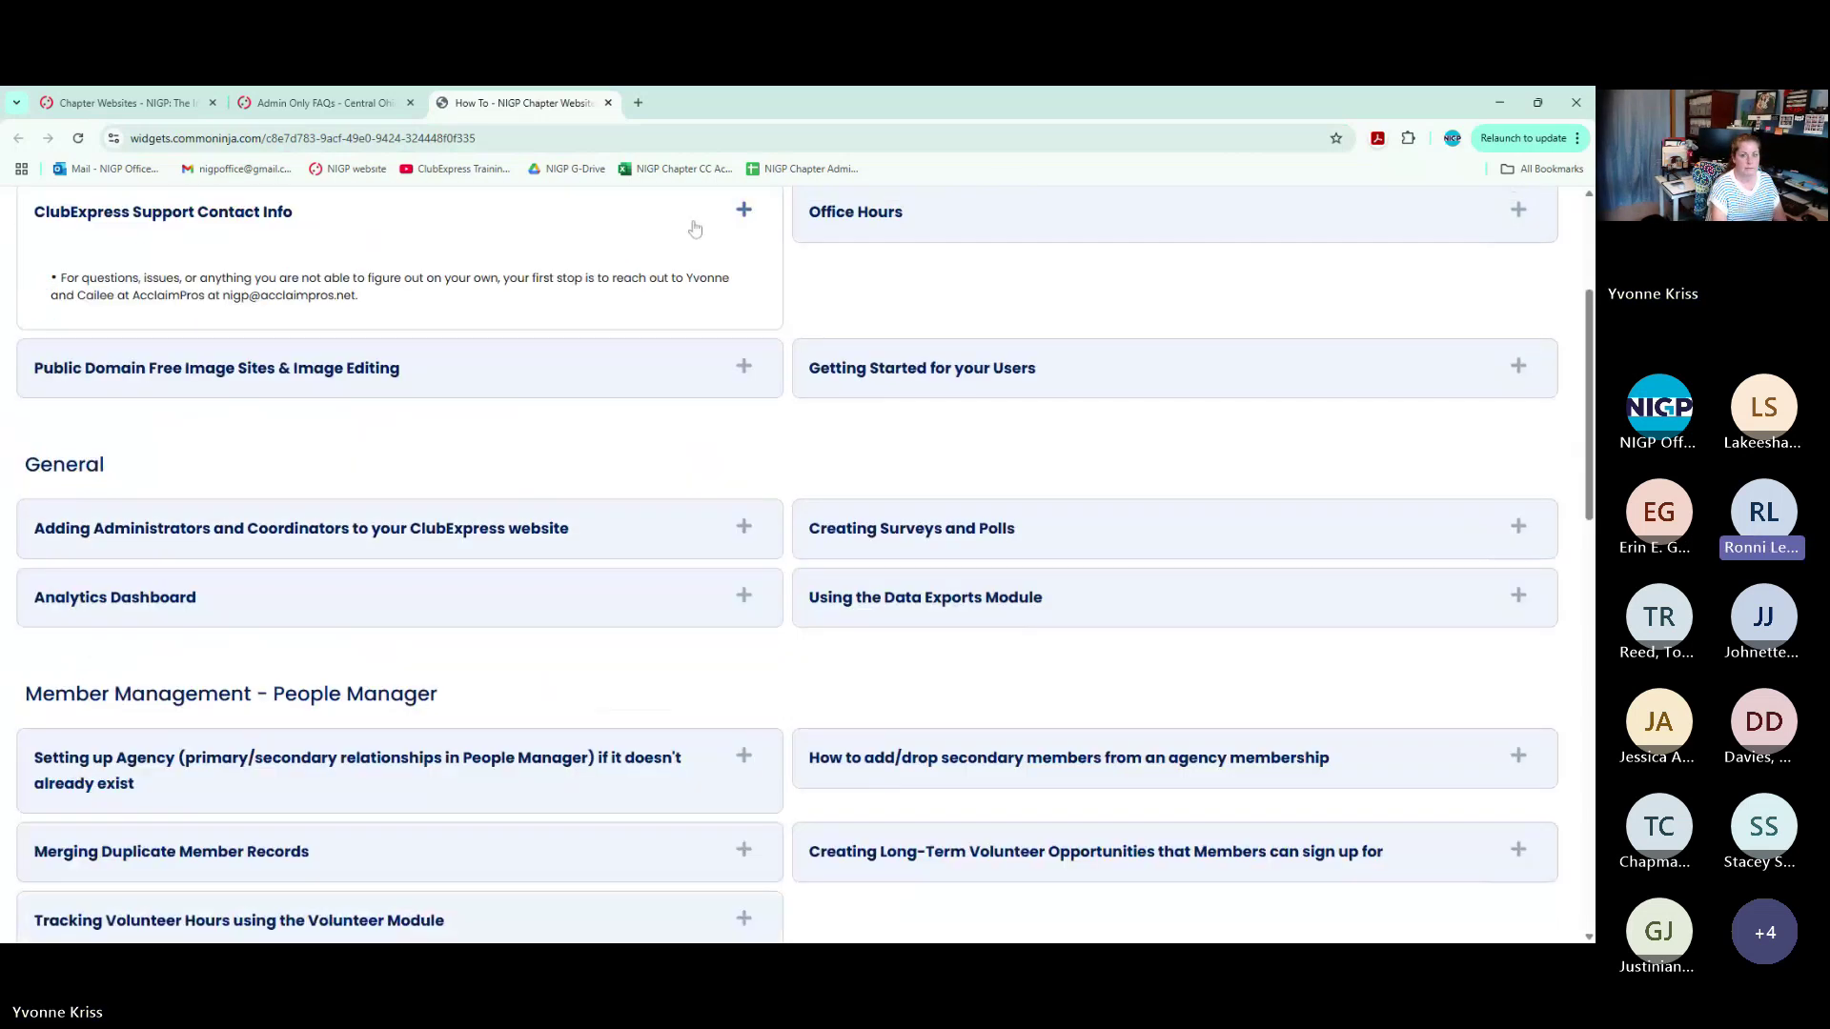
scroll(744, 273, "down", 3)
scroll(745, 273, "up", 4)
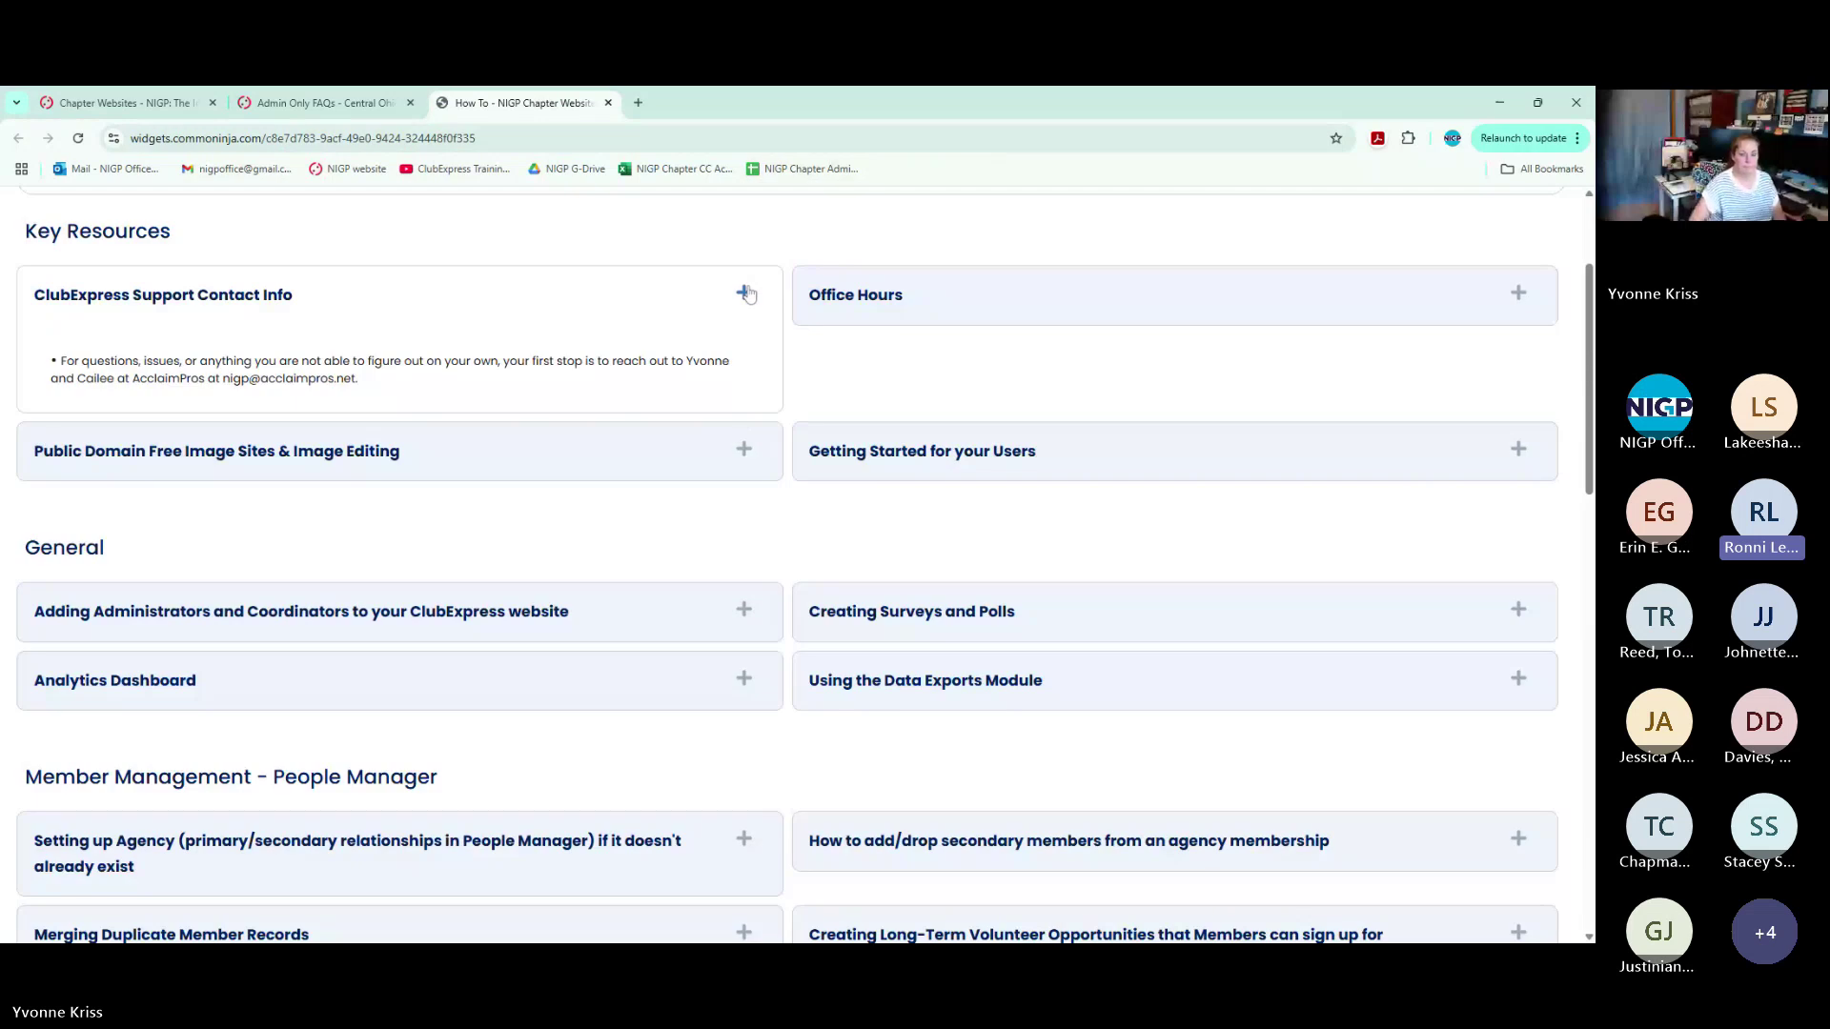
left_click(744, 294)
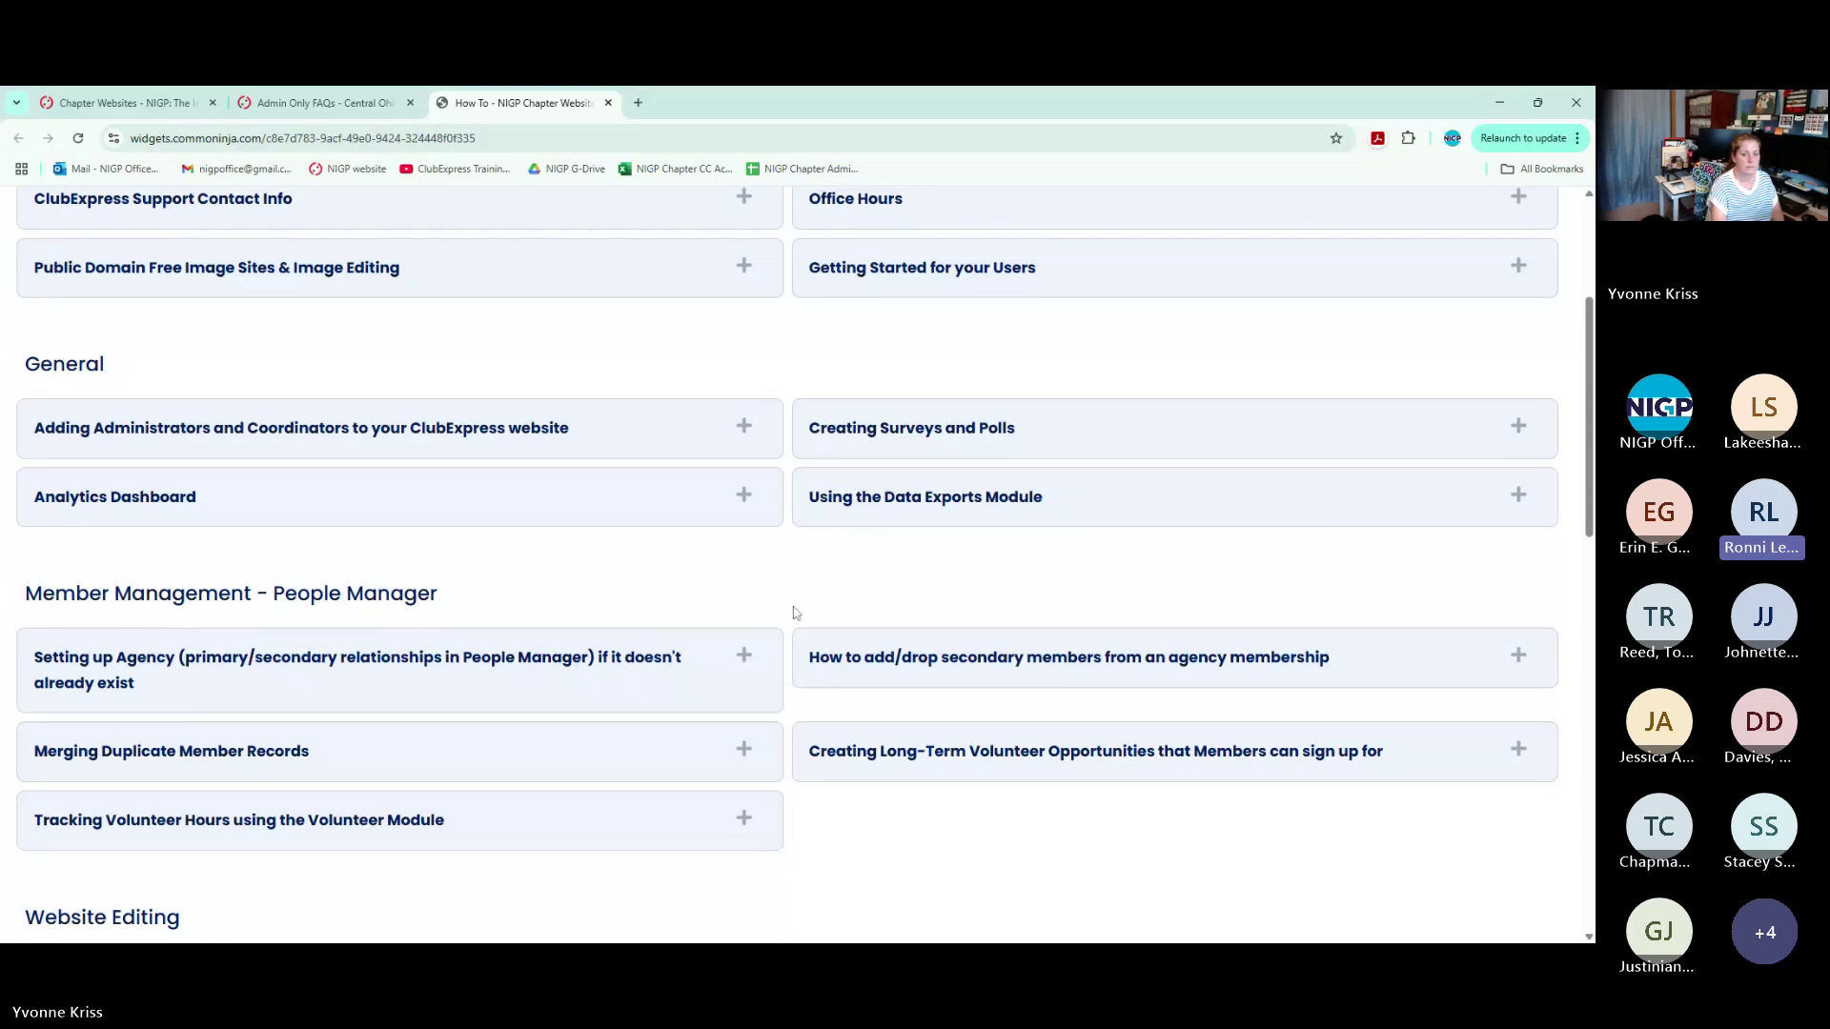
scroll(797, 613, "up", 3)
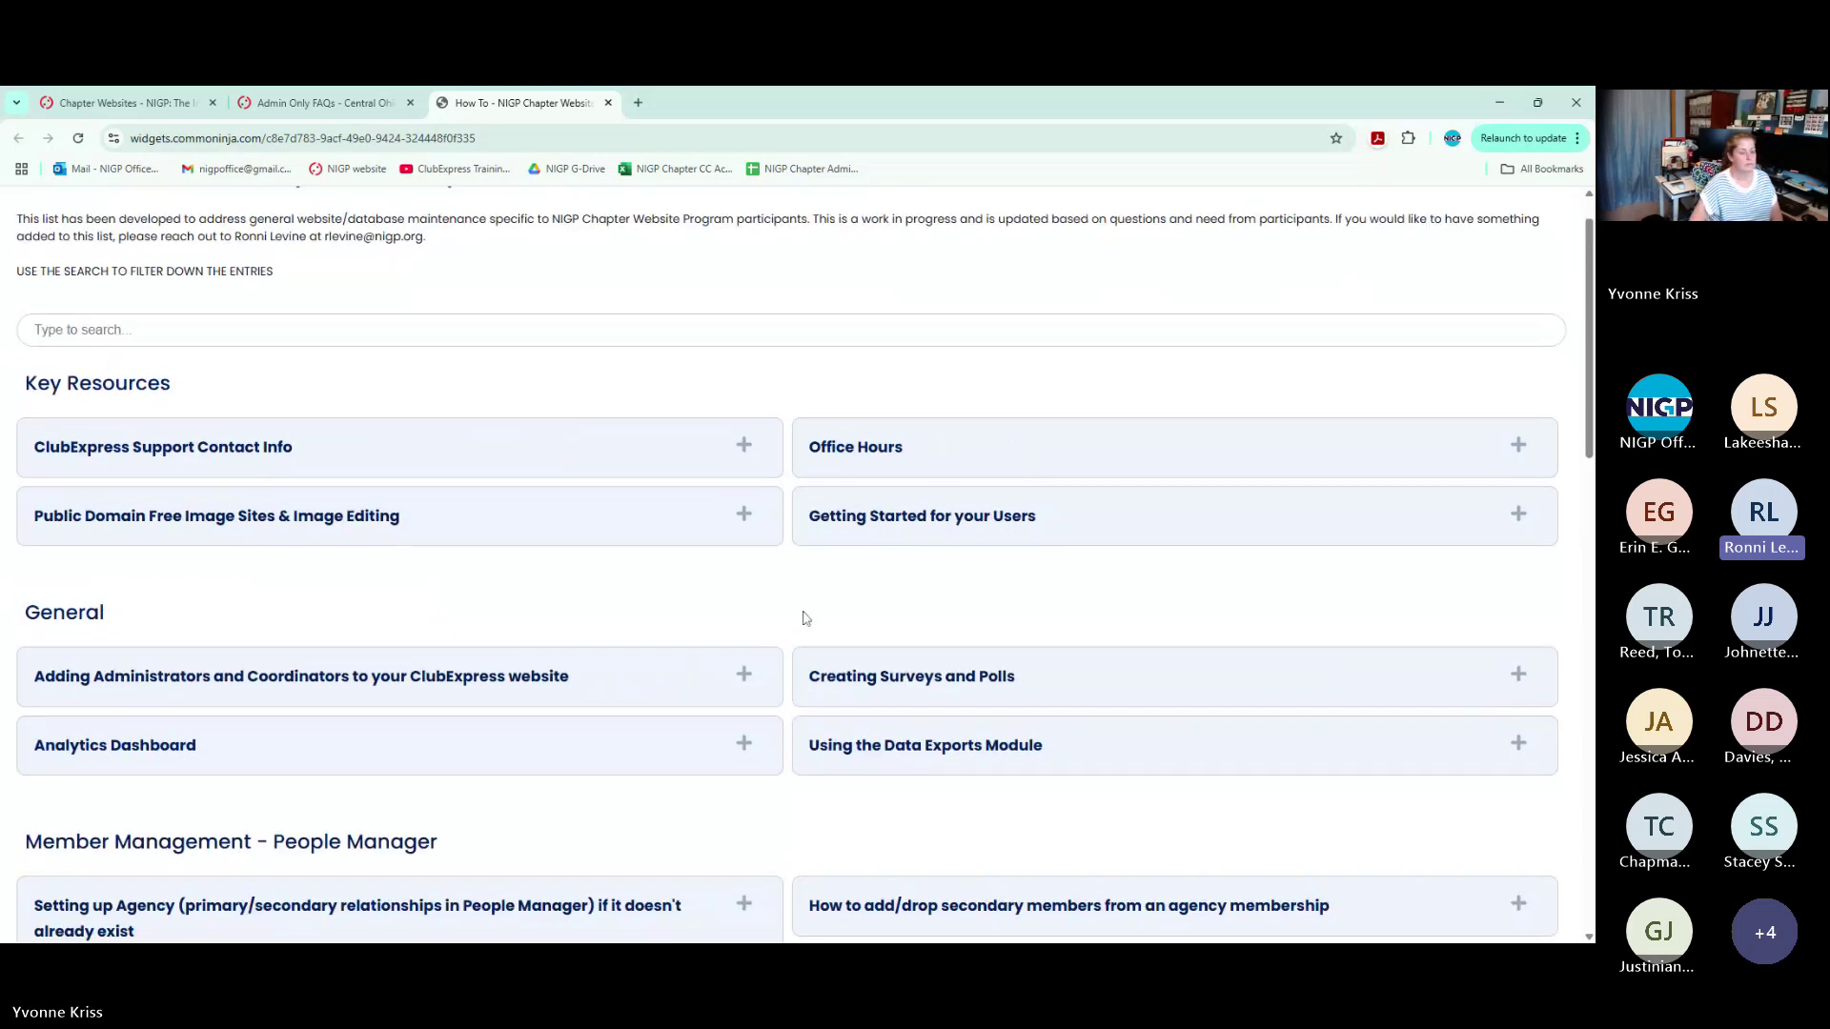
Switch to the Admin Only FAQs tab, then back to the How-To FAQ list tab
left_click(324, 103)
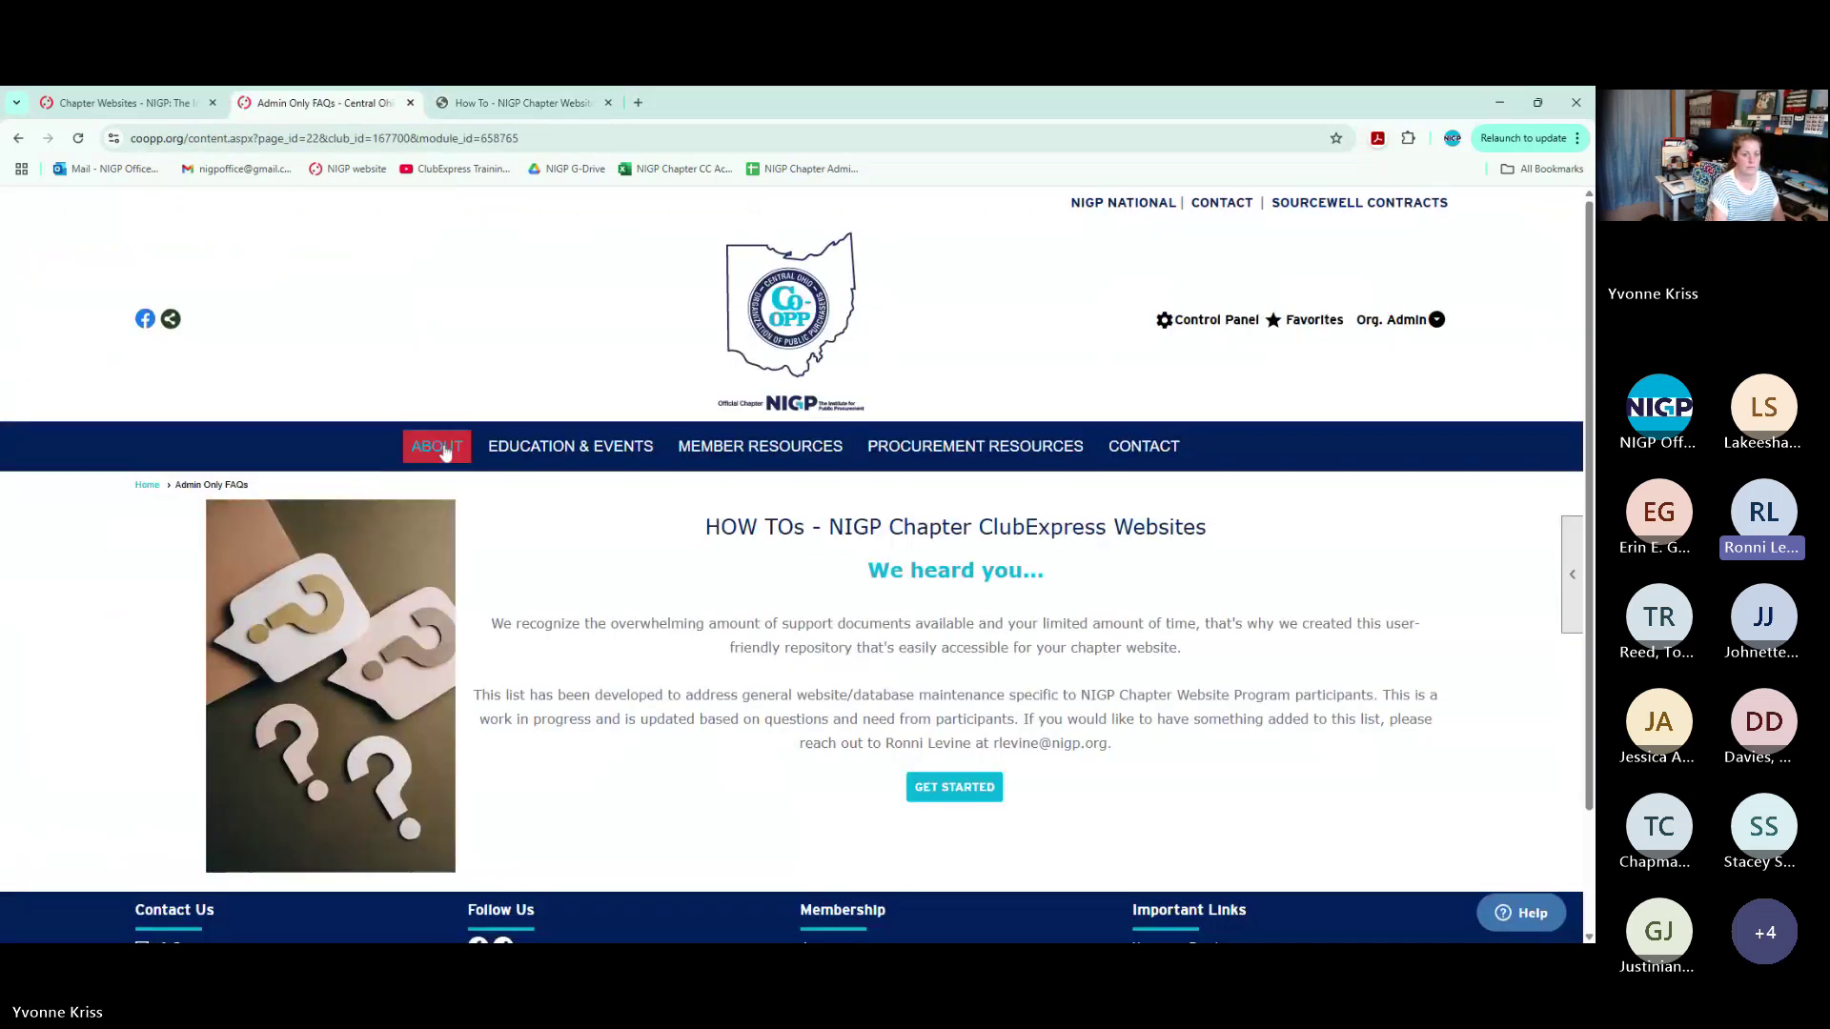
mouse_move(437, 447)
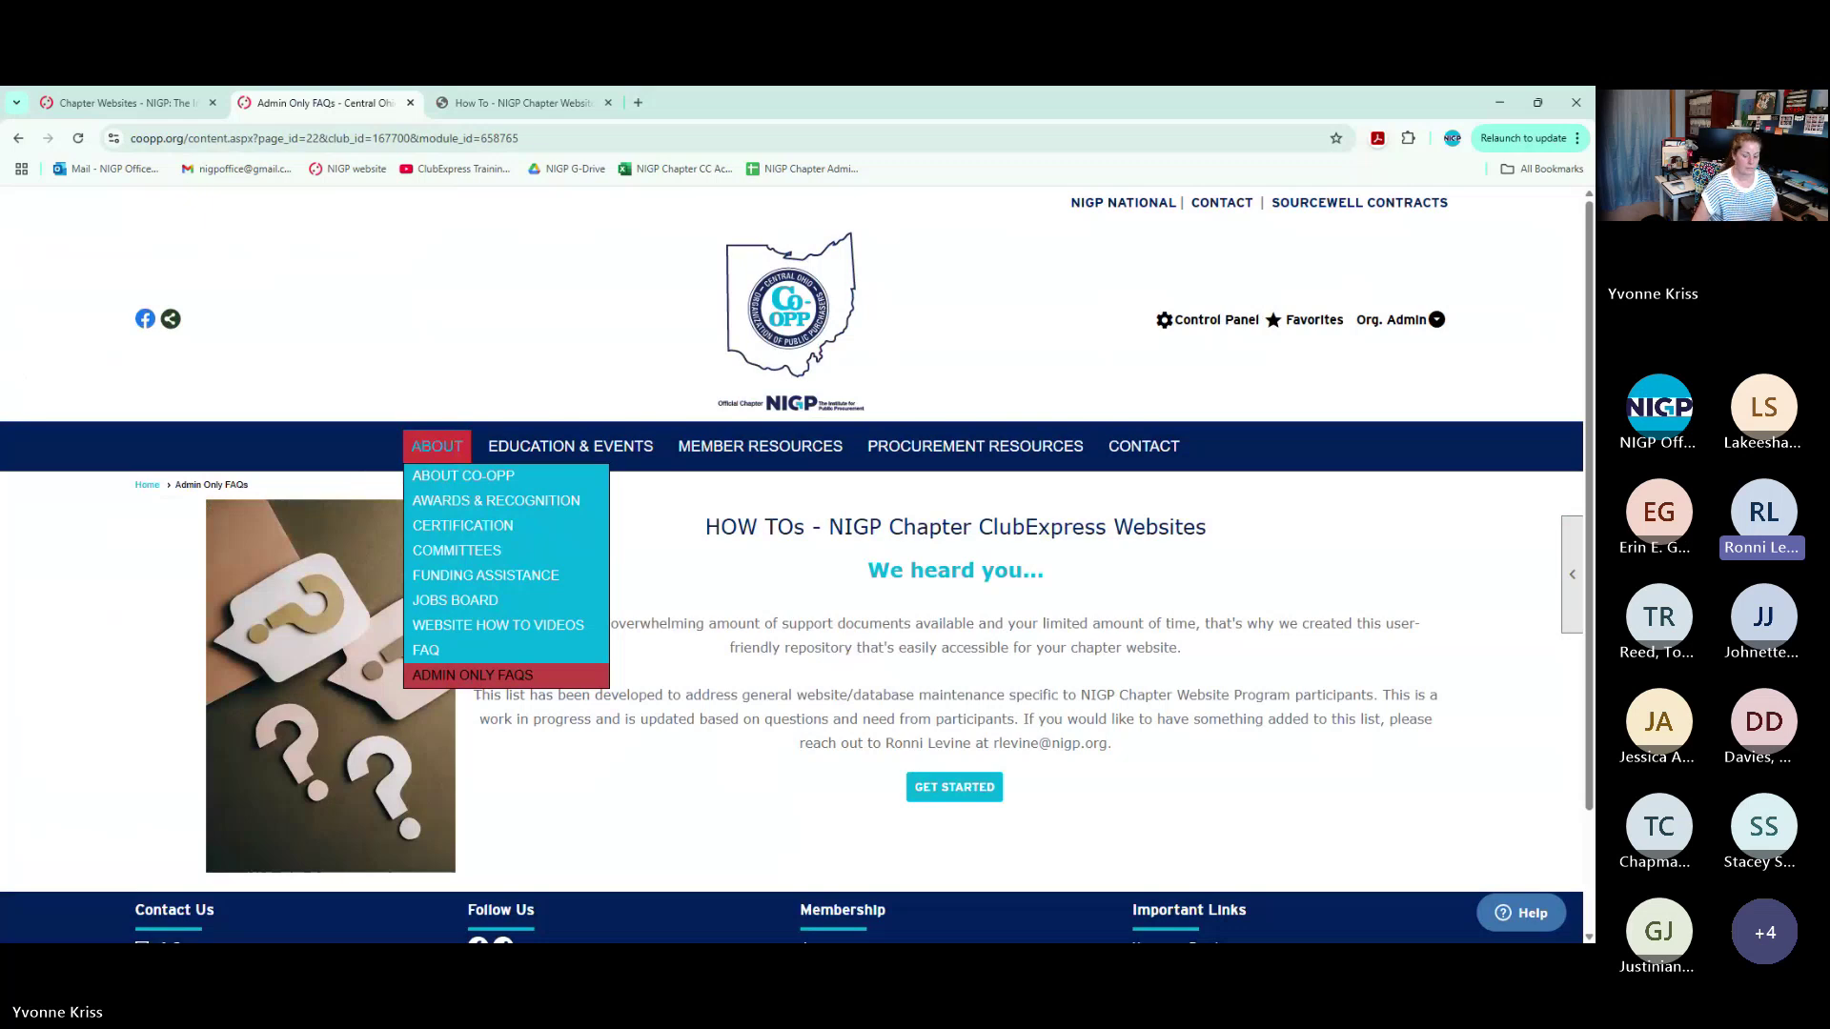
left_click(524, 102)
left_click(429, 138)
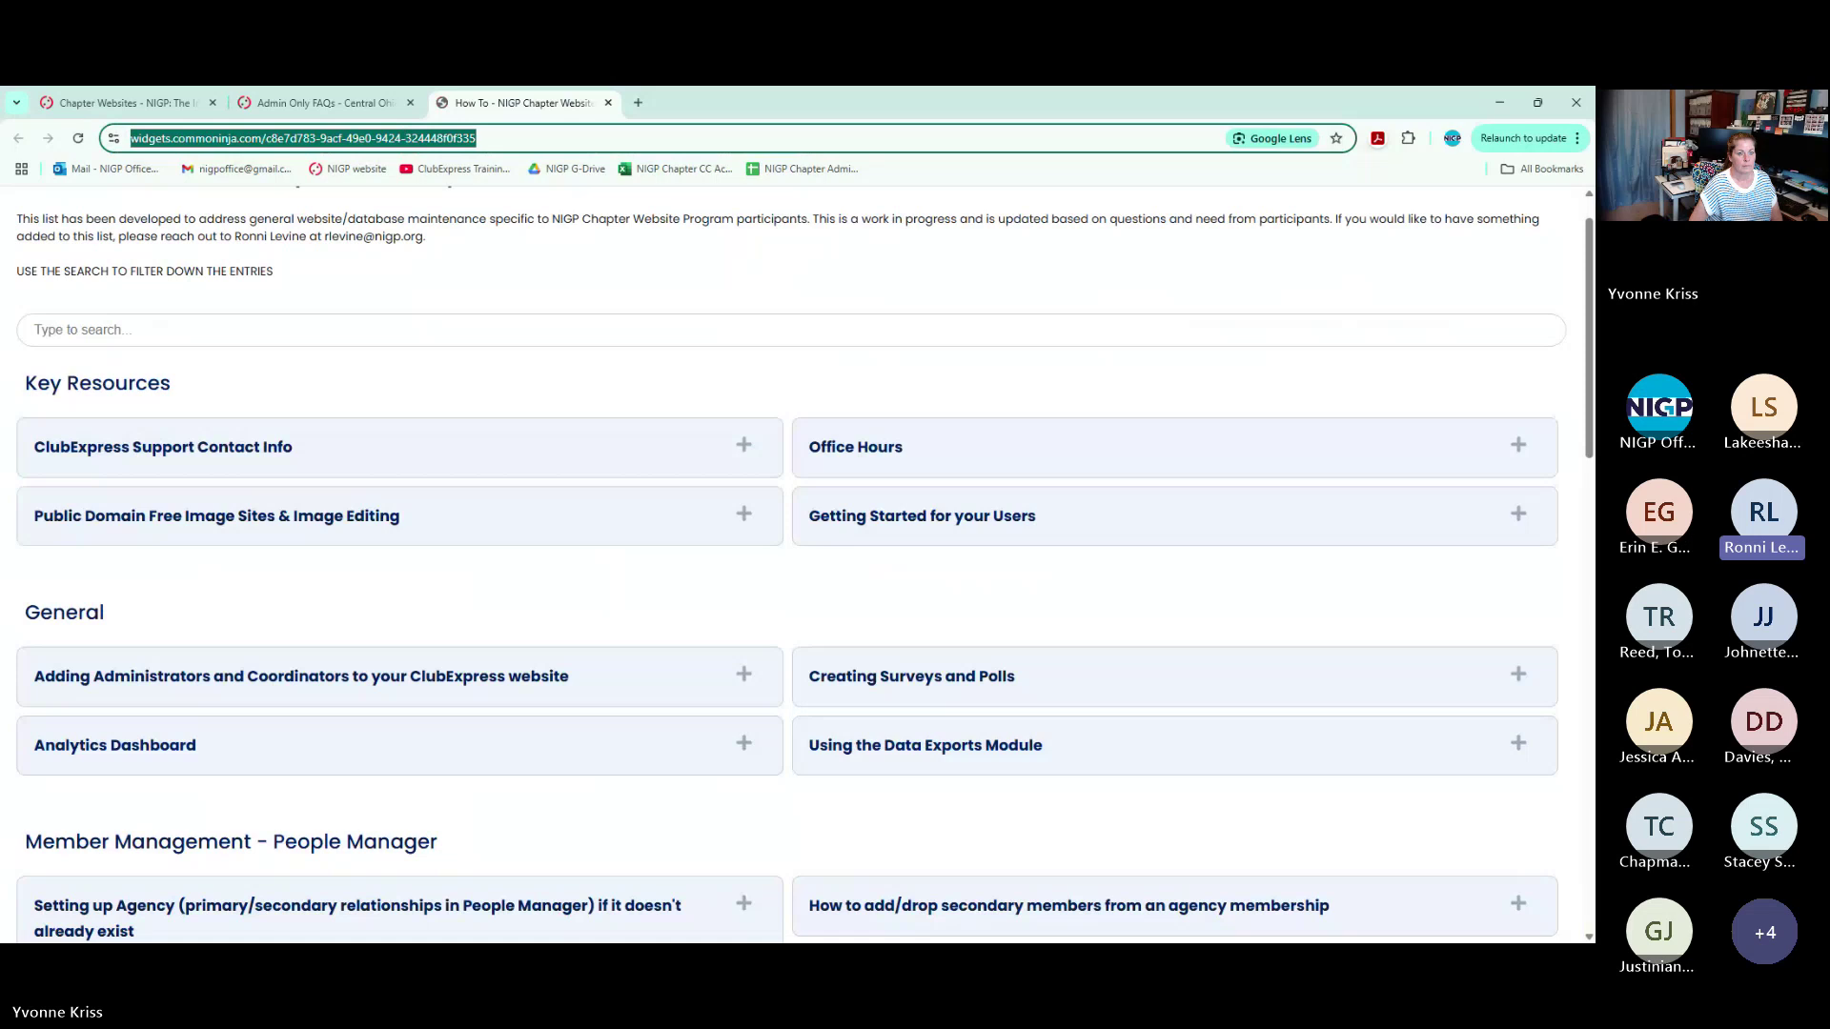
Expand and collapse the Office Hours entry, then return to the Chapter Websites page
left_click(951, 451)
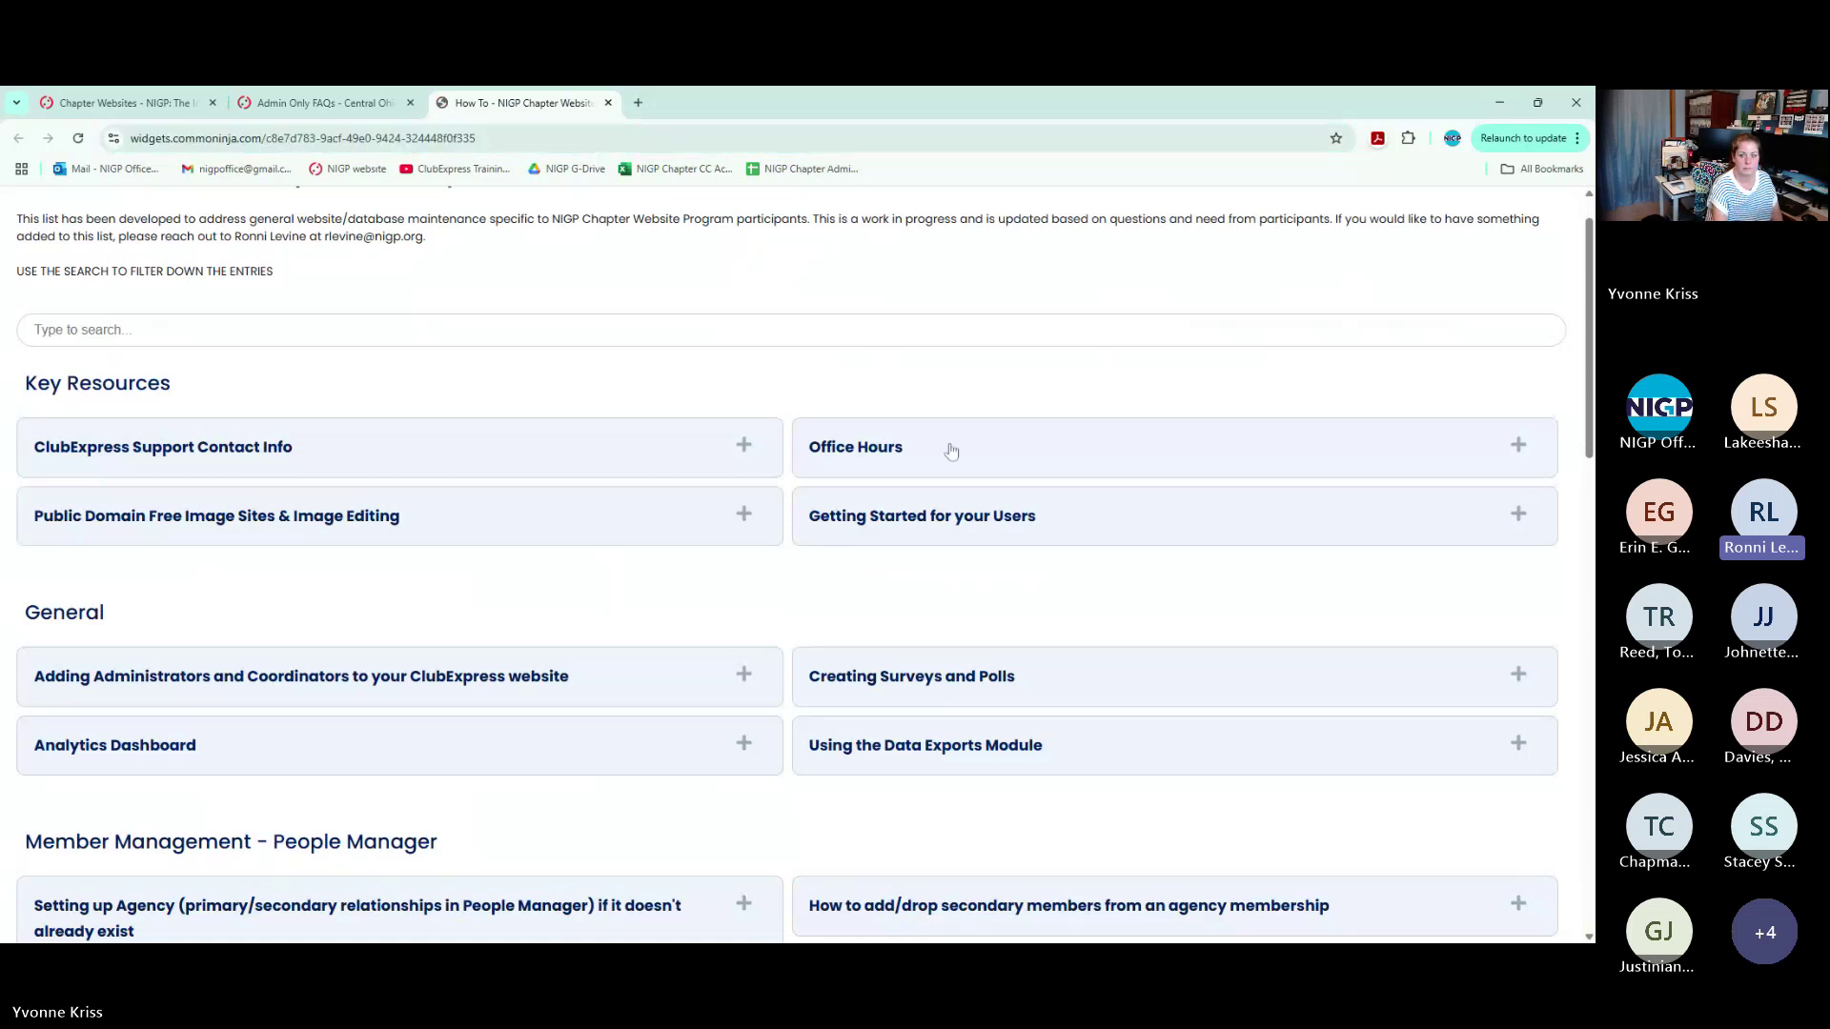
scroll(951, 451, "down", 3)
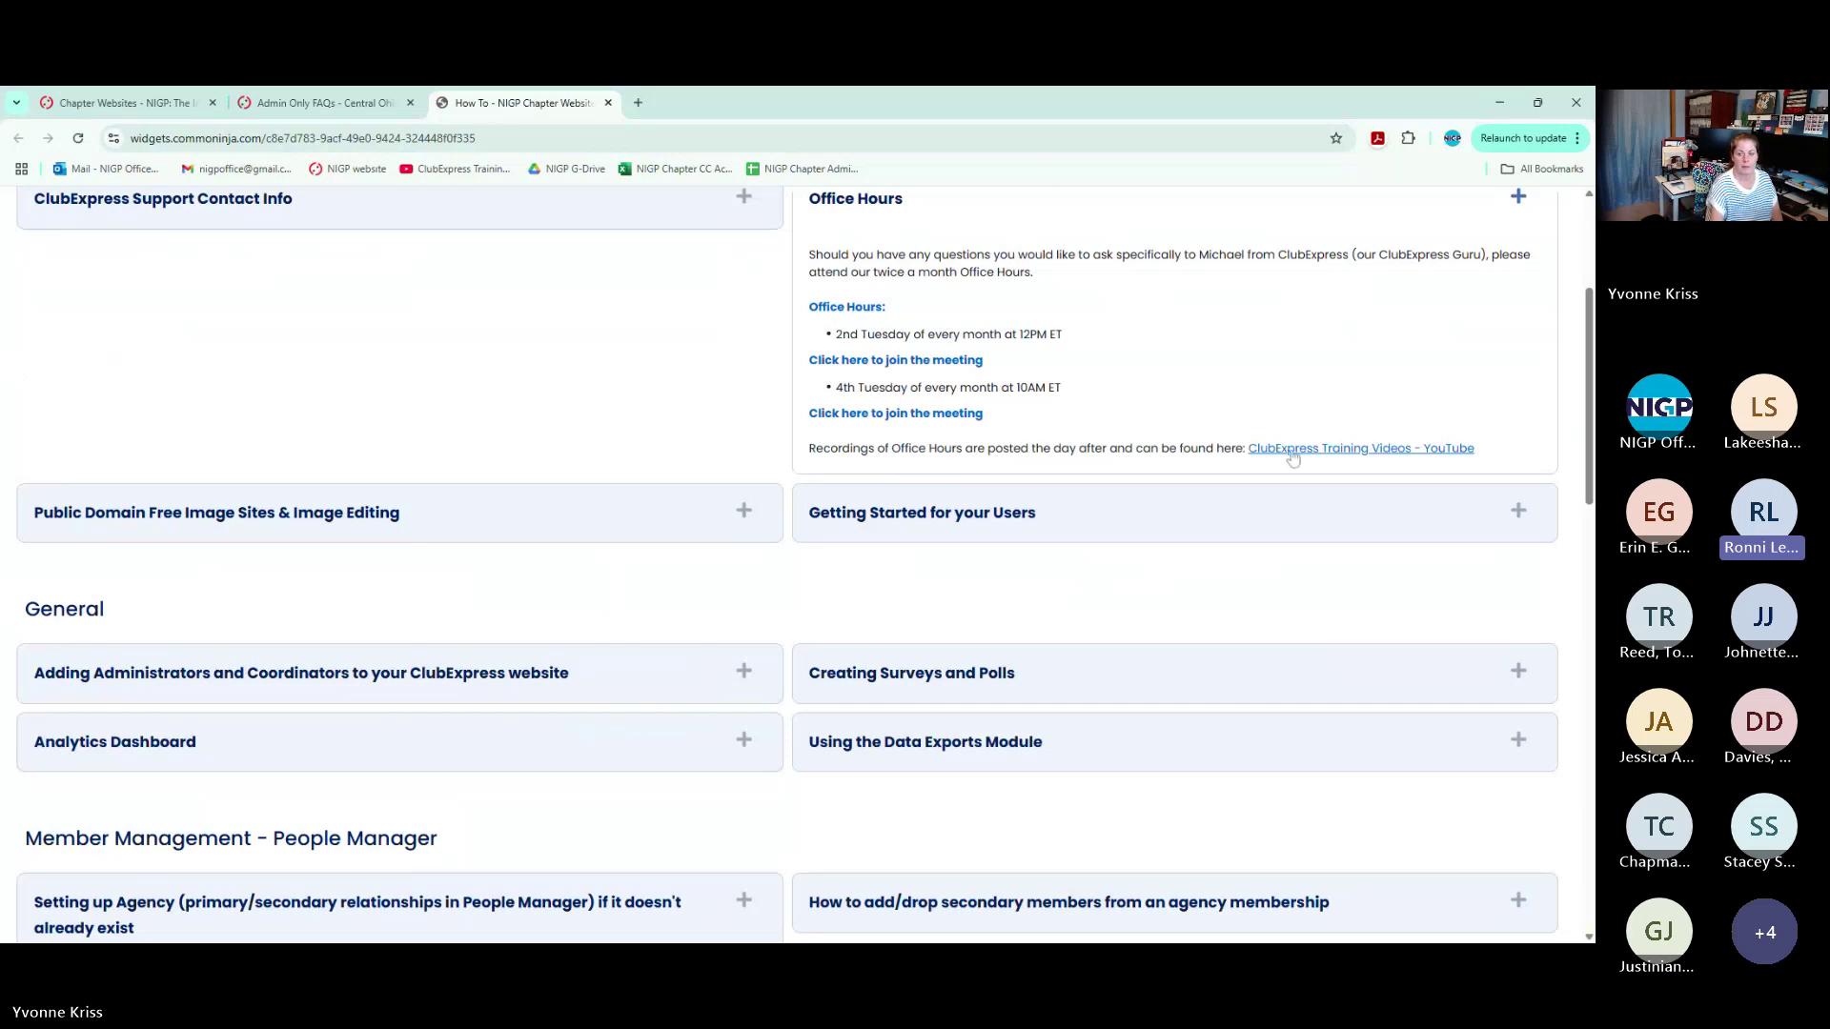
scroll(602, 425, "up", 1)
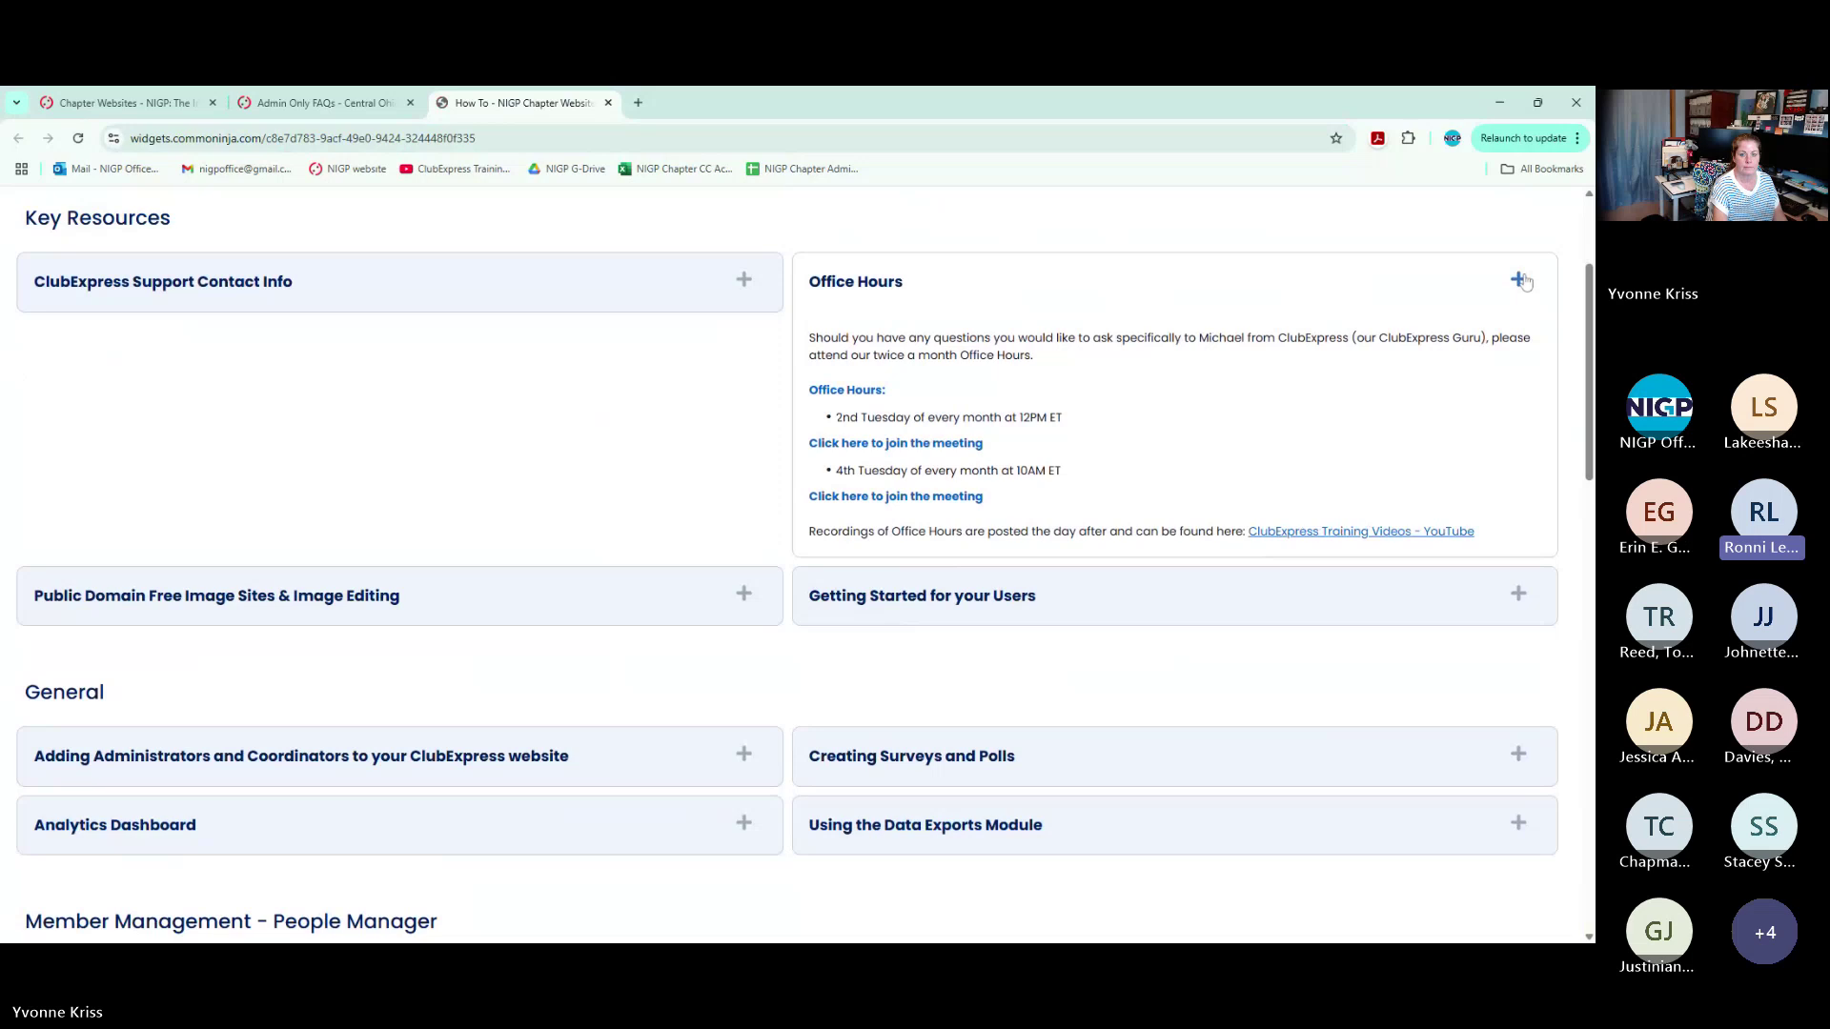
left_click(1519, 279)
scroll(1526, 281, "down", 1)
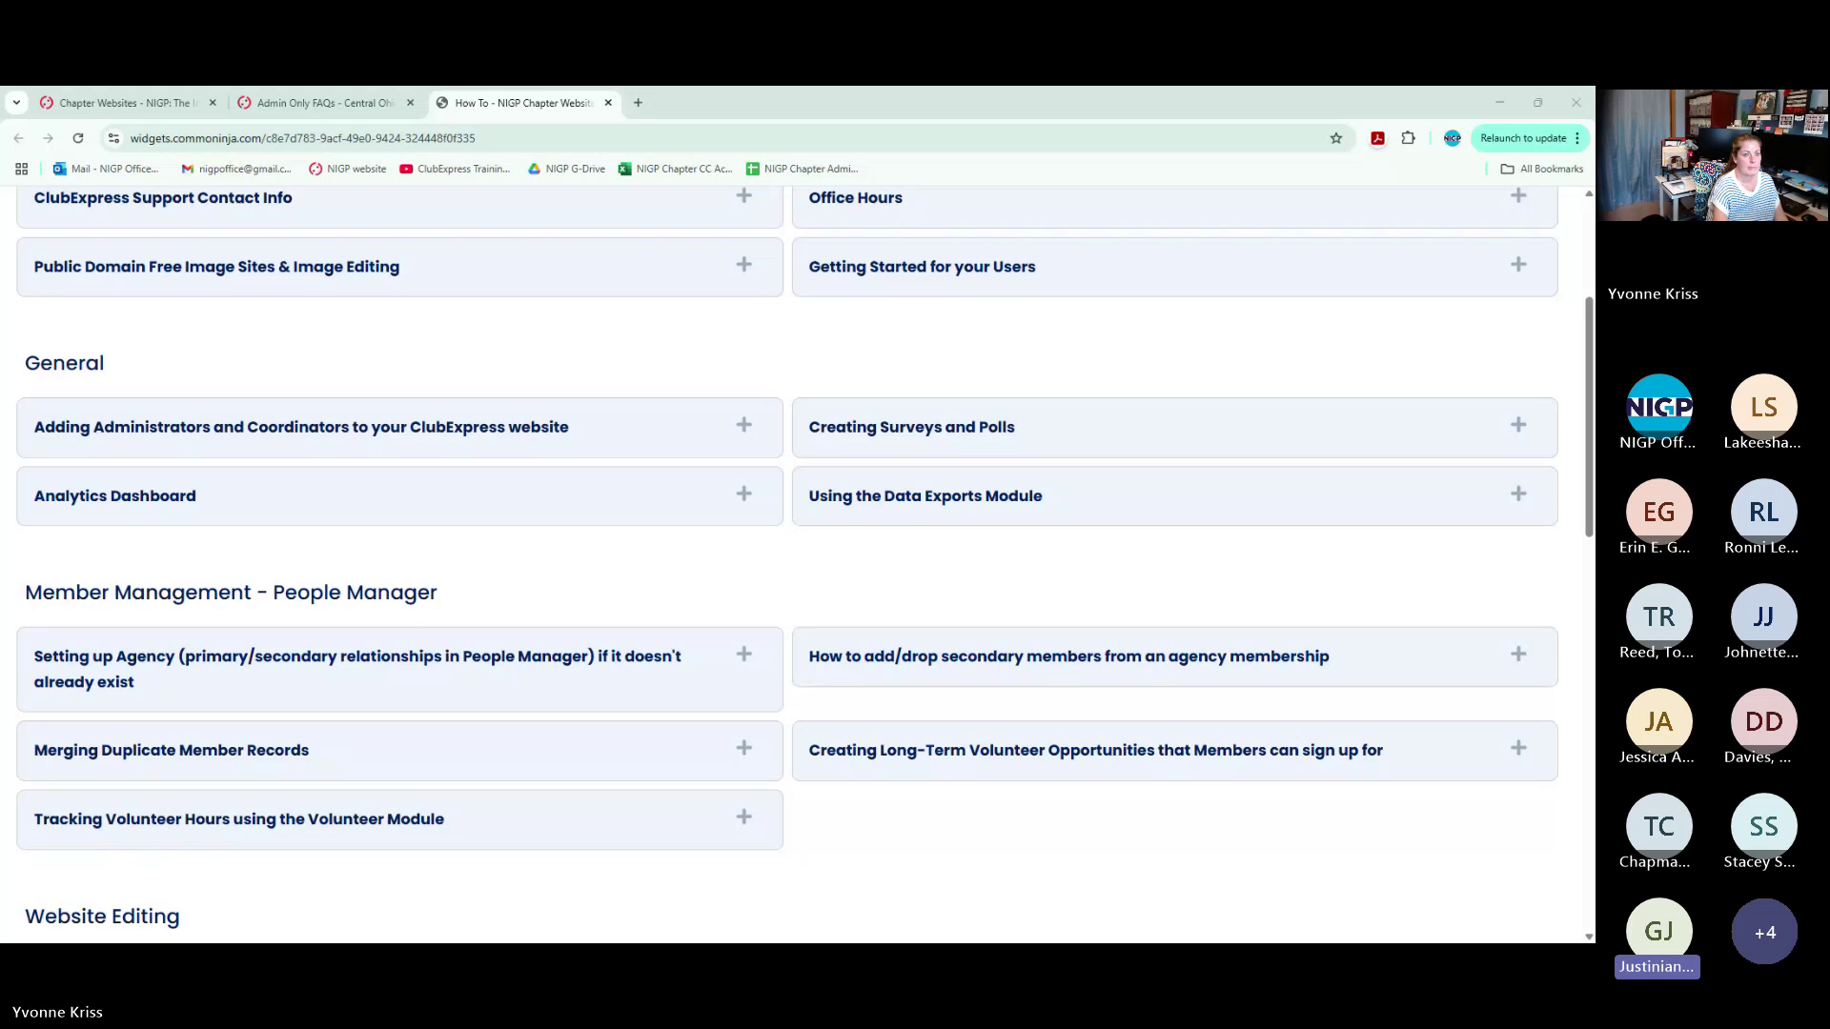
left_click(164, 105)
Open the Washington State Chapter website from the directory and reach its Control Panel's Mailing List Categories
left_click(581, 469)
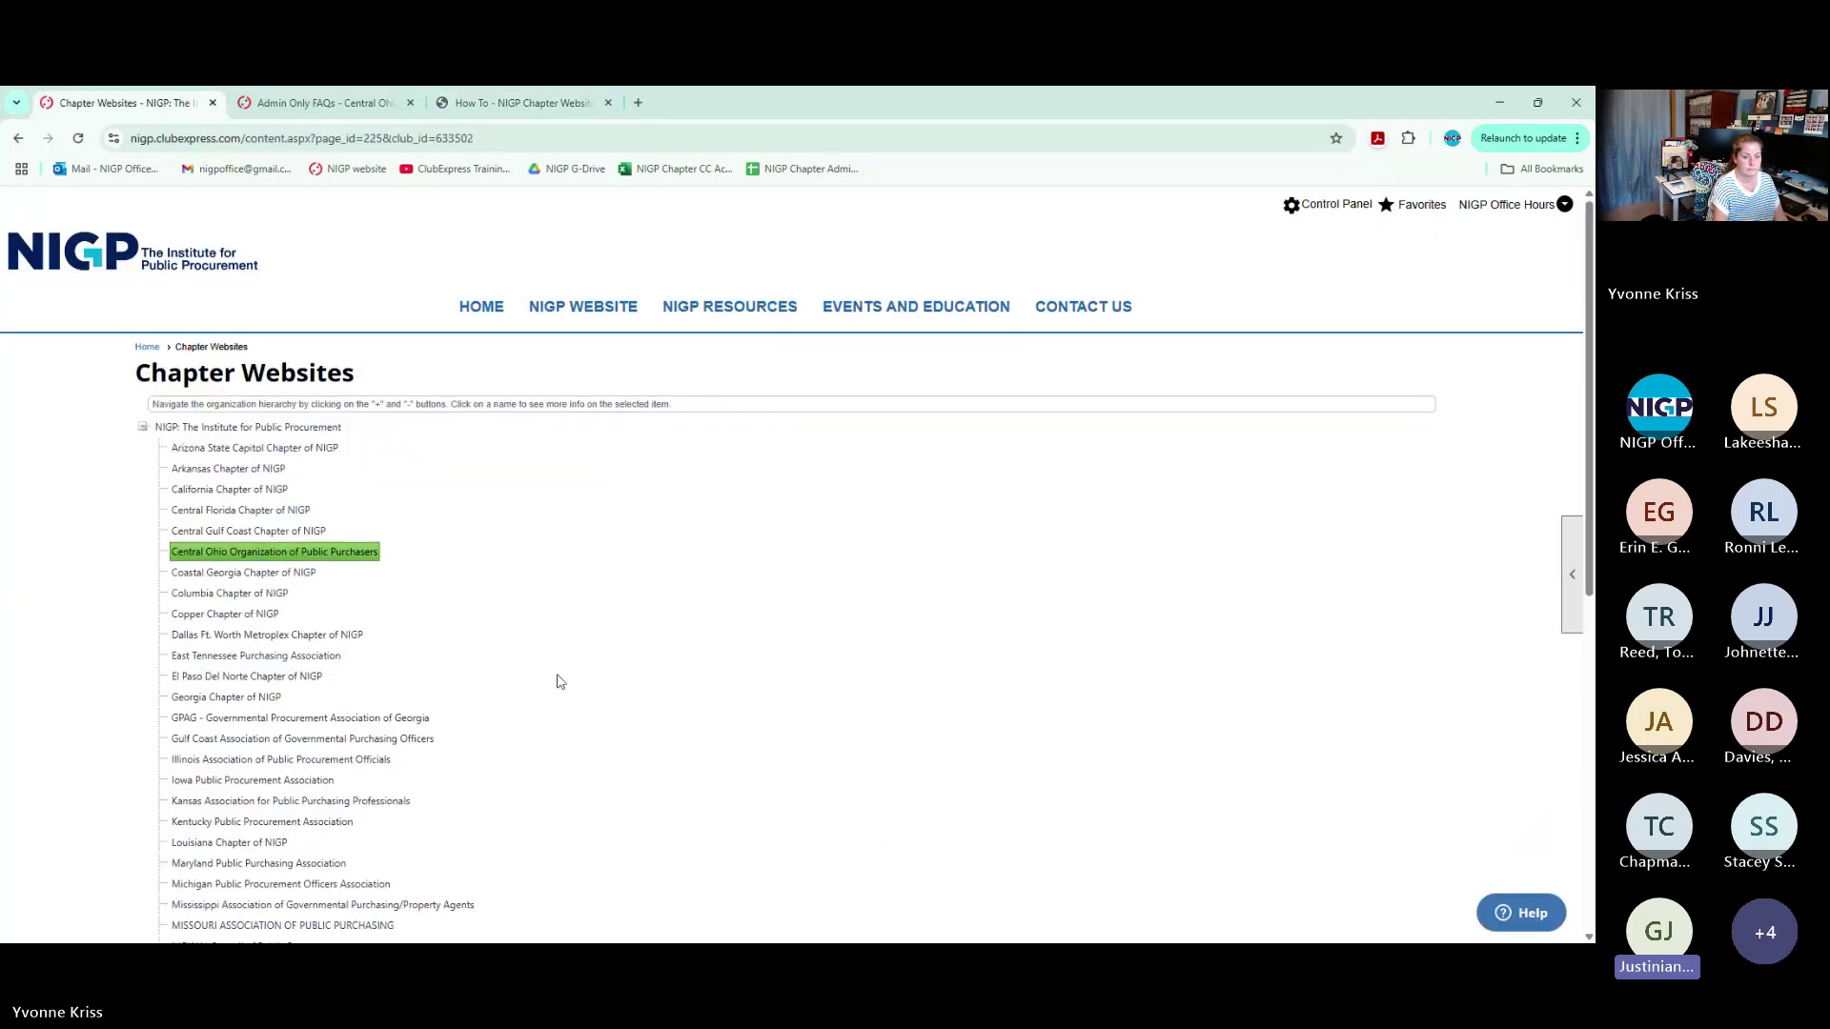
scroll(560, 681, "down", 6)
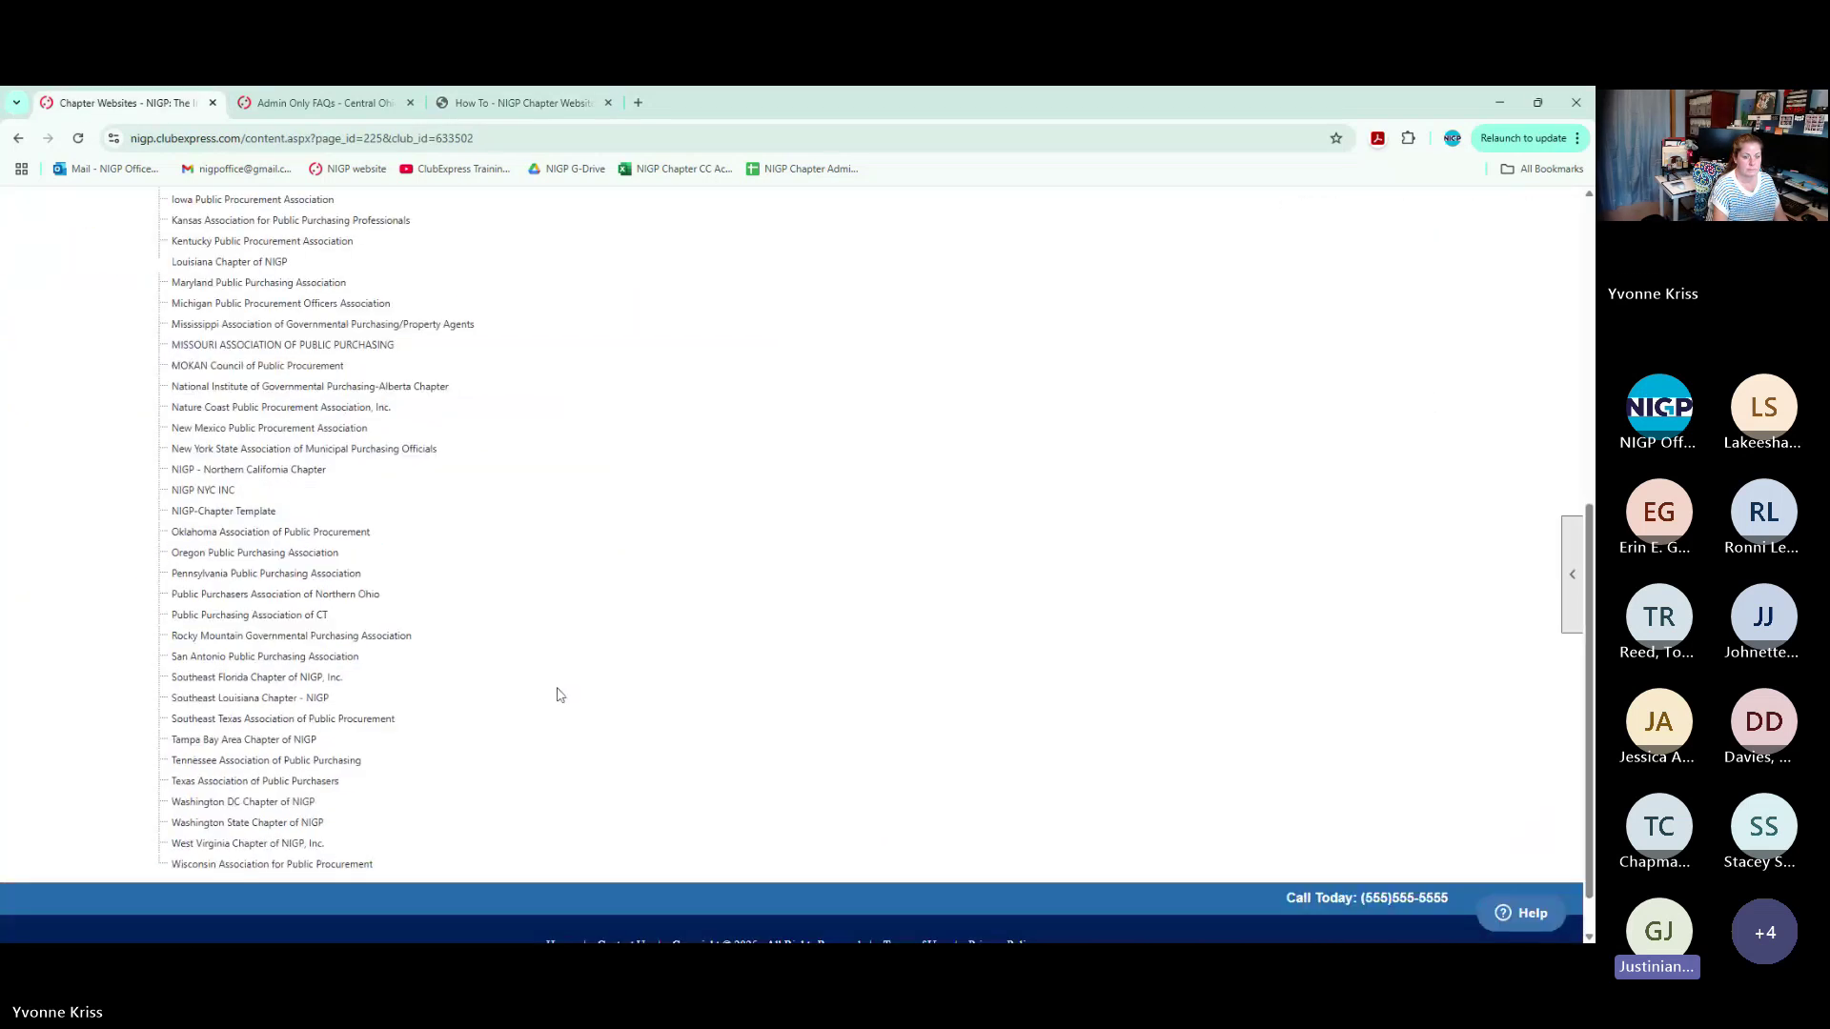
left_click(276, 823)
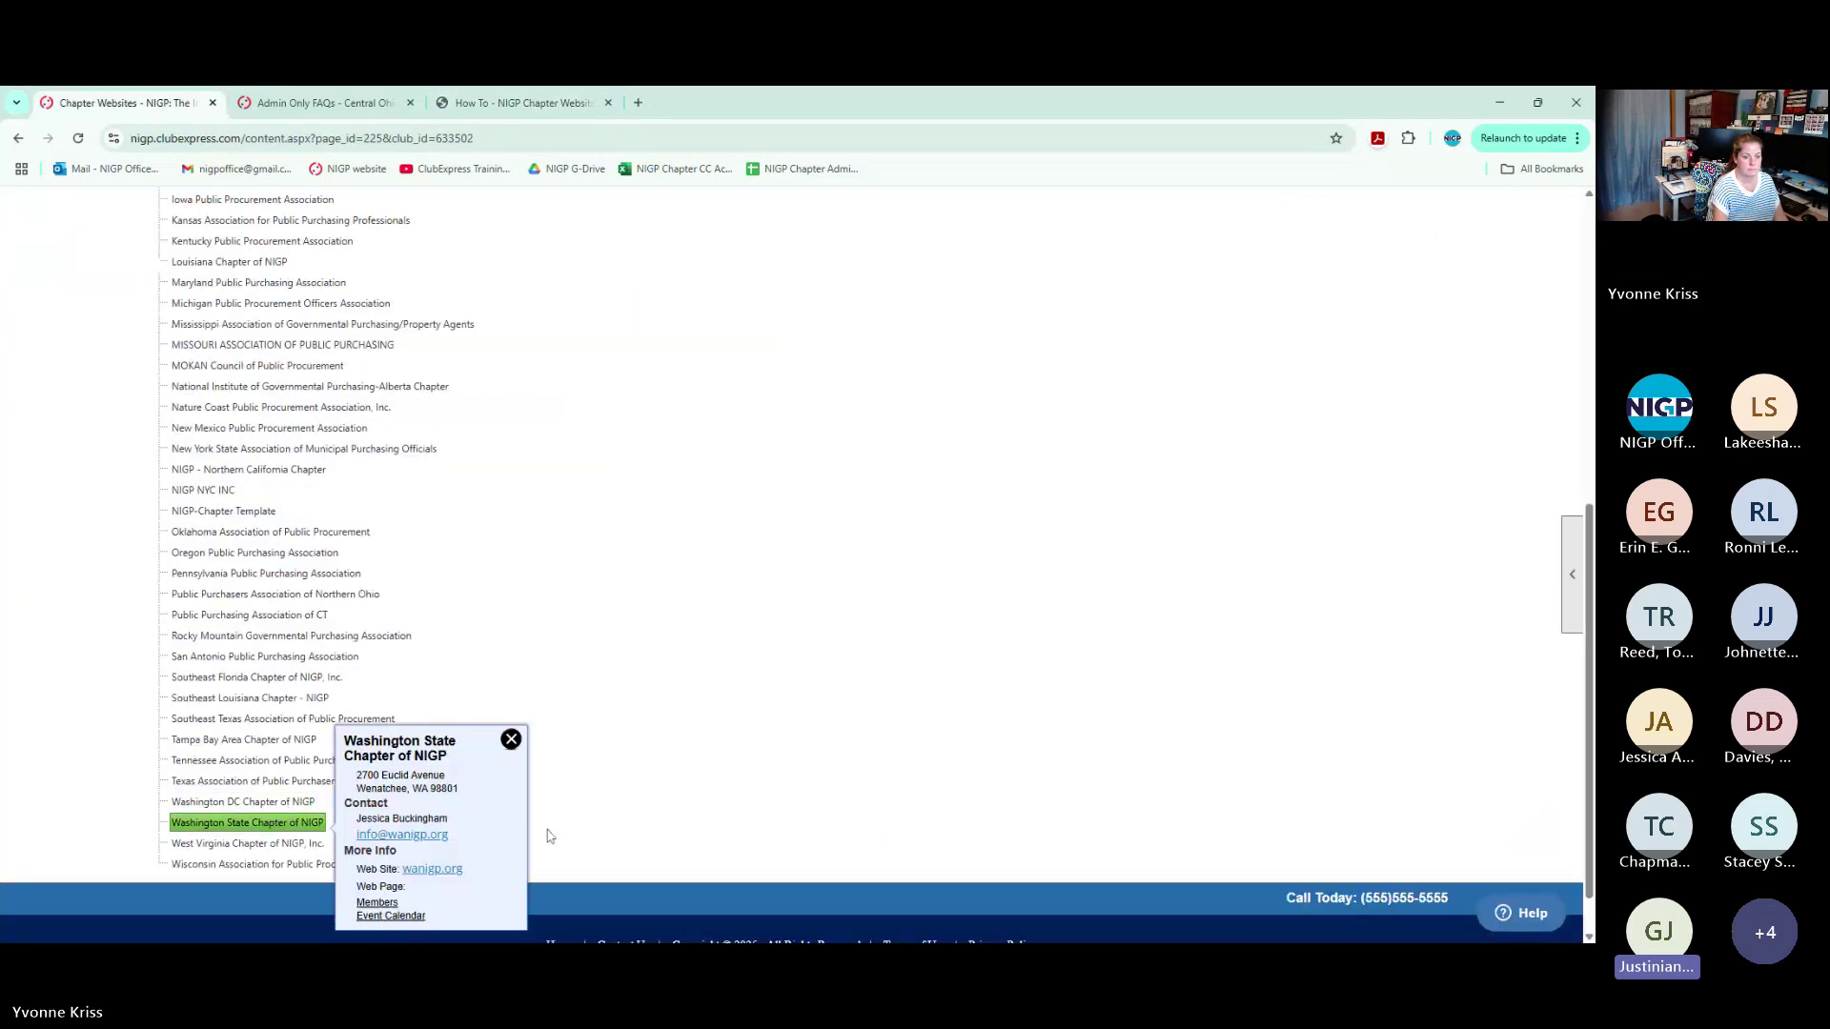
left_click(427, 870)
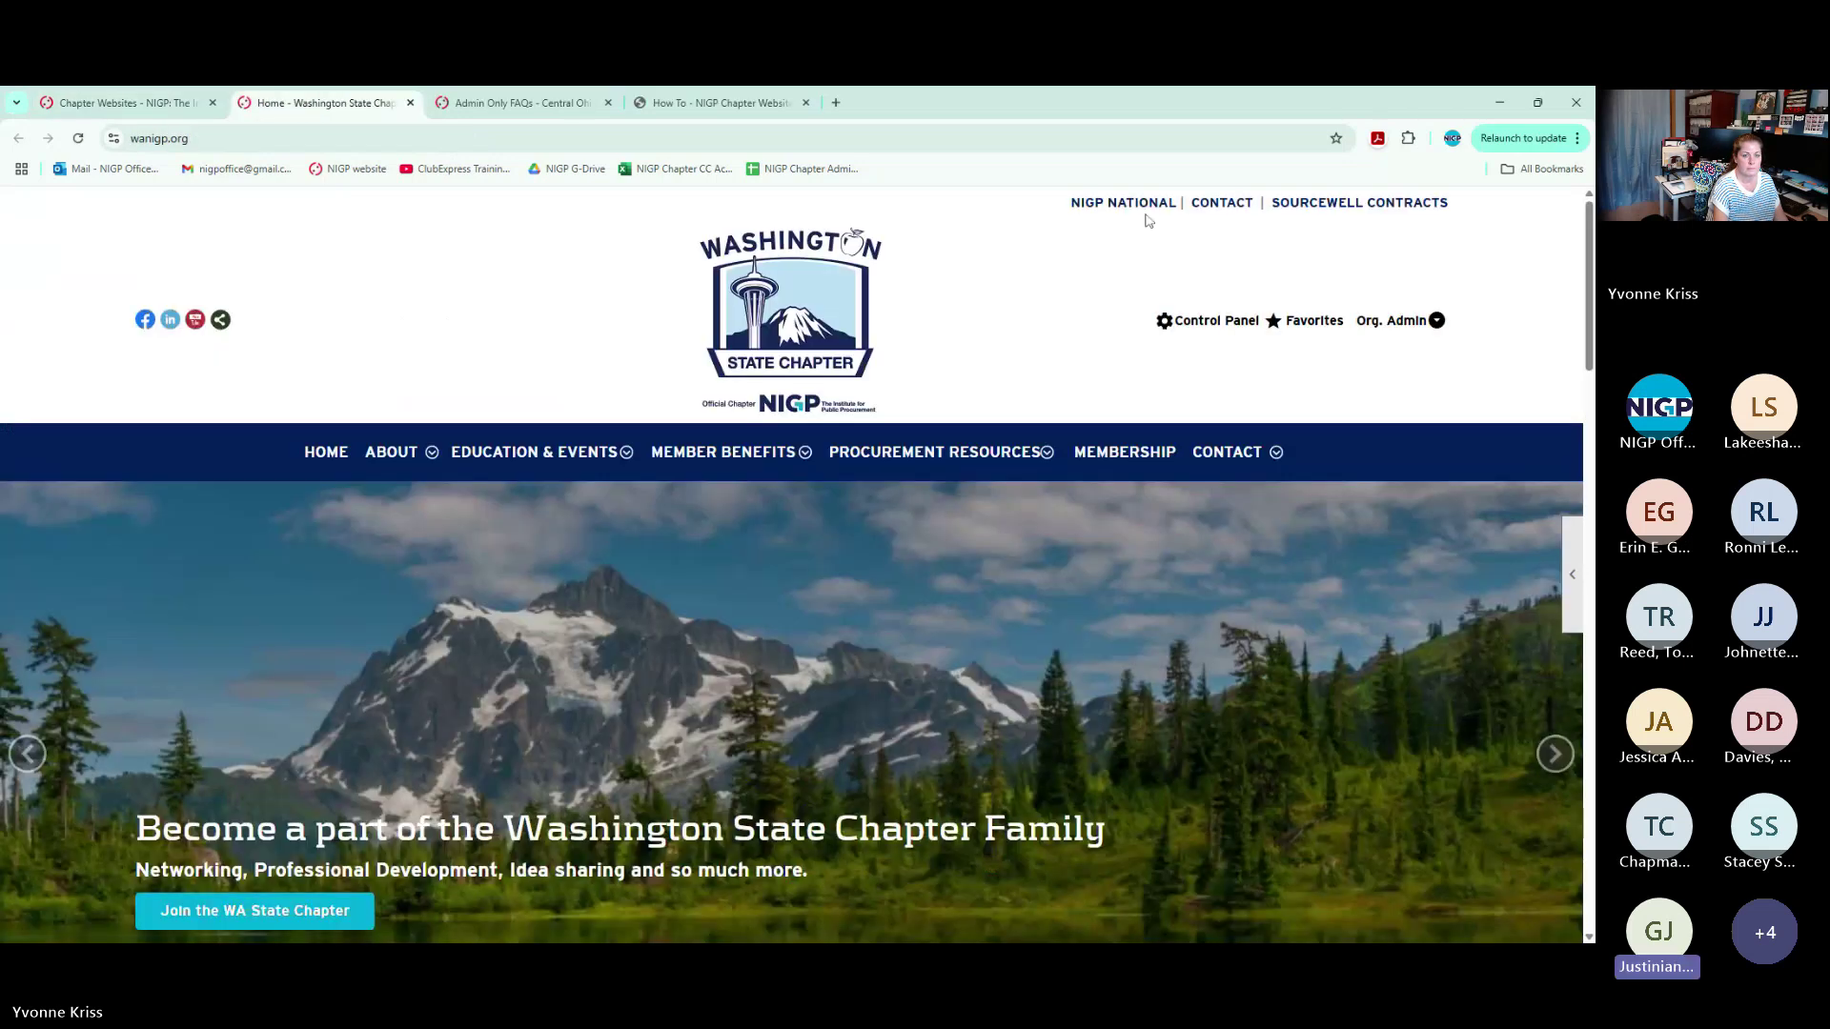
left_click(1207, 320)
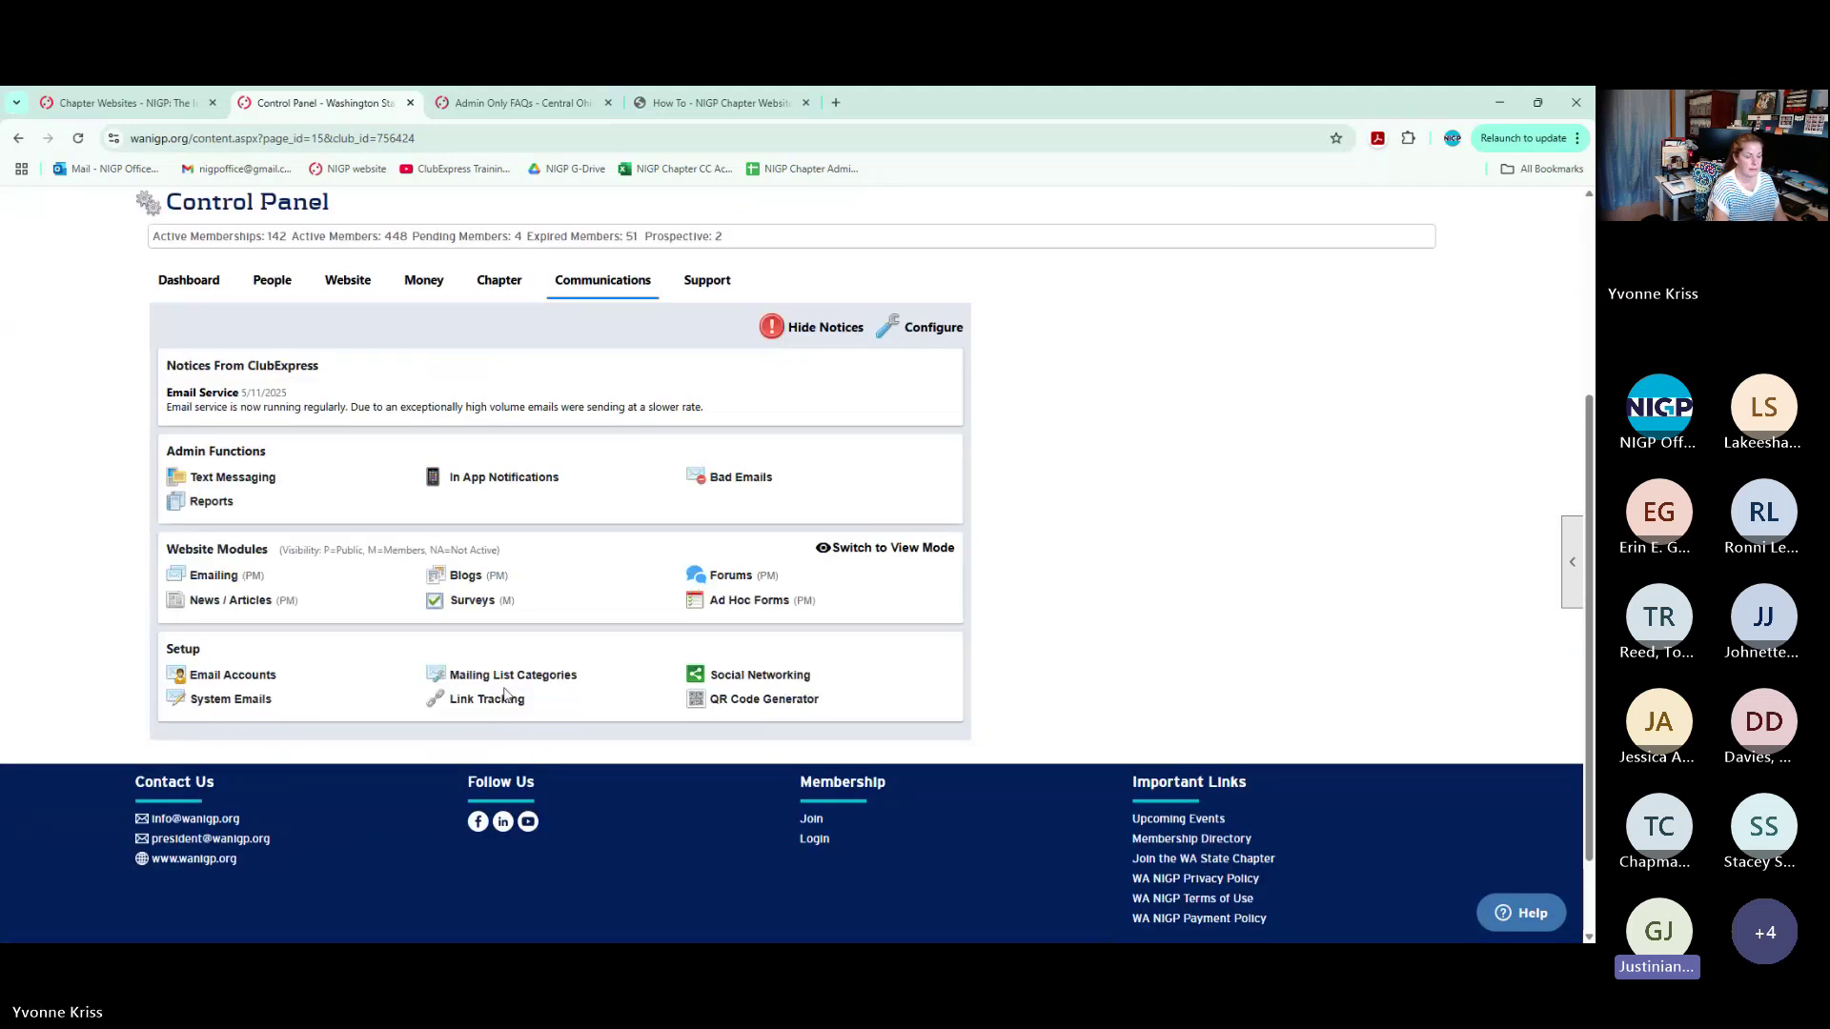
left_click(536, 678)
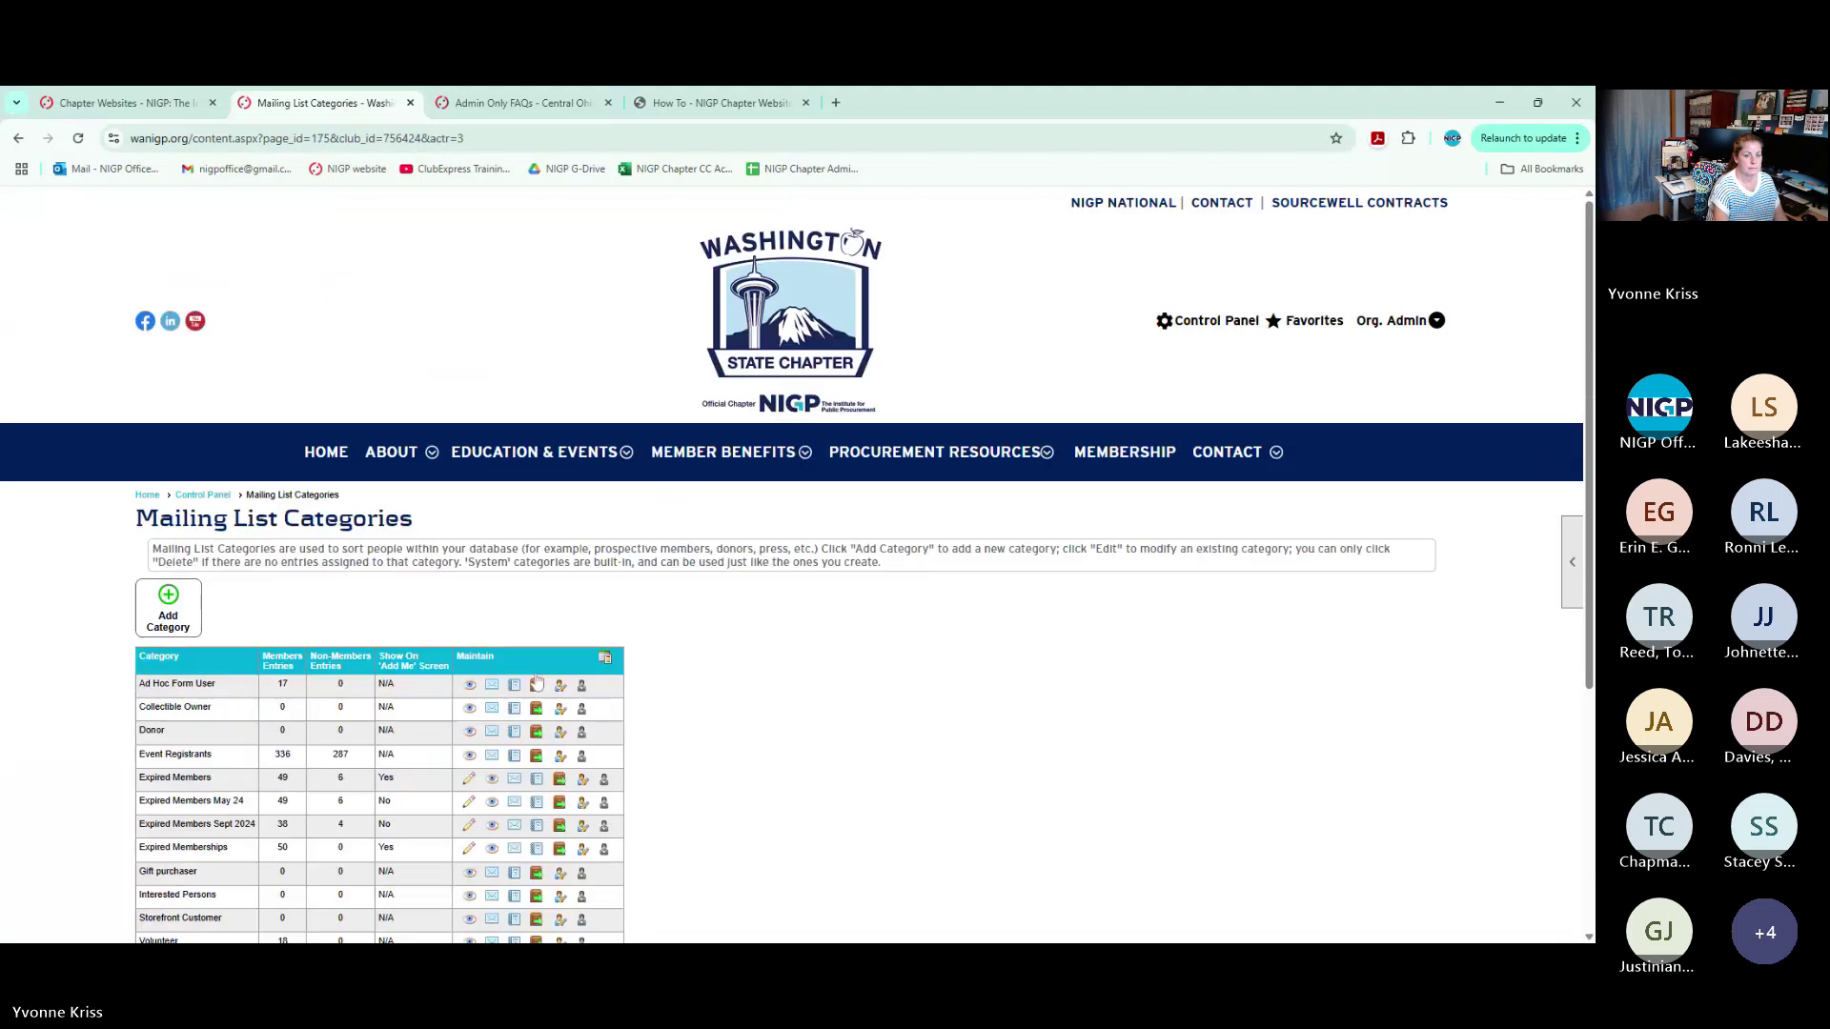
Preview a category's report choices, run the Event Registrants report, then go back to the Control Panel
scroll(779, 613, "down", 3)
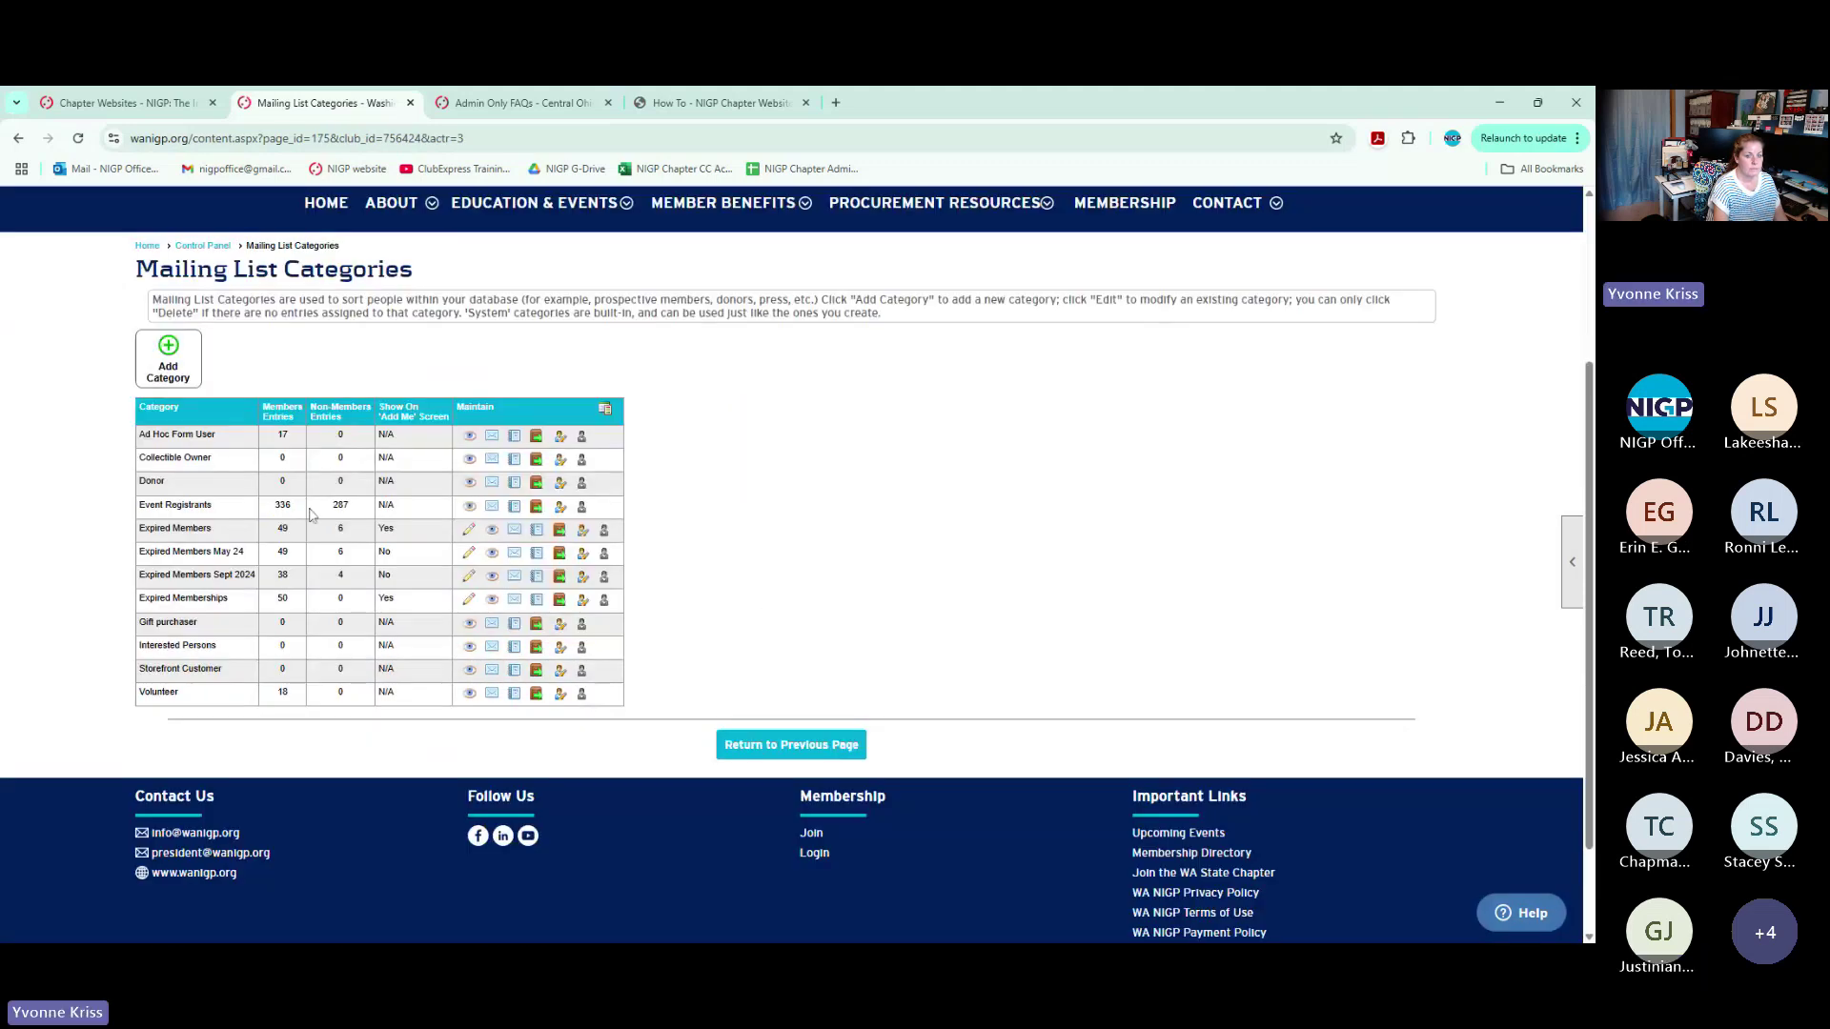
scroll(158, 494, "up", 3)
left_click(202, 495)
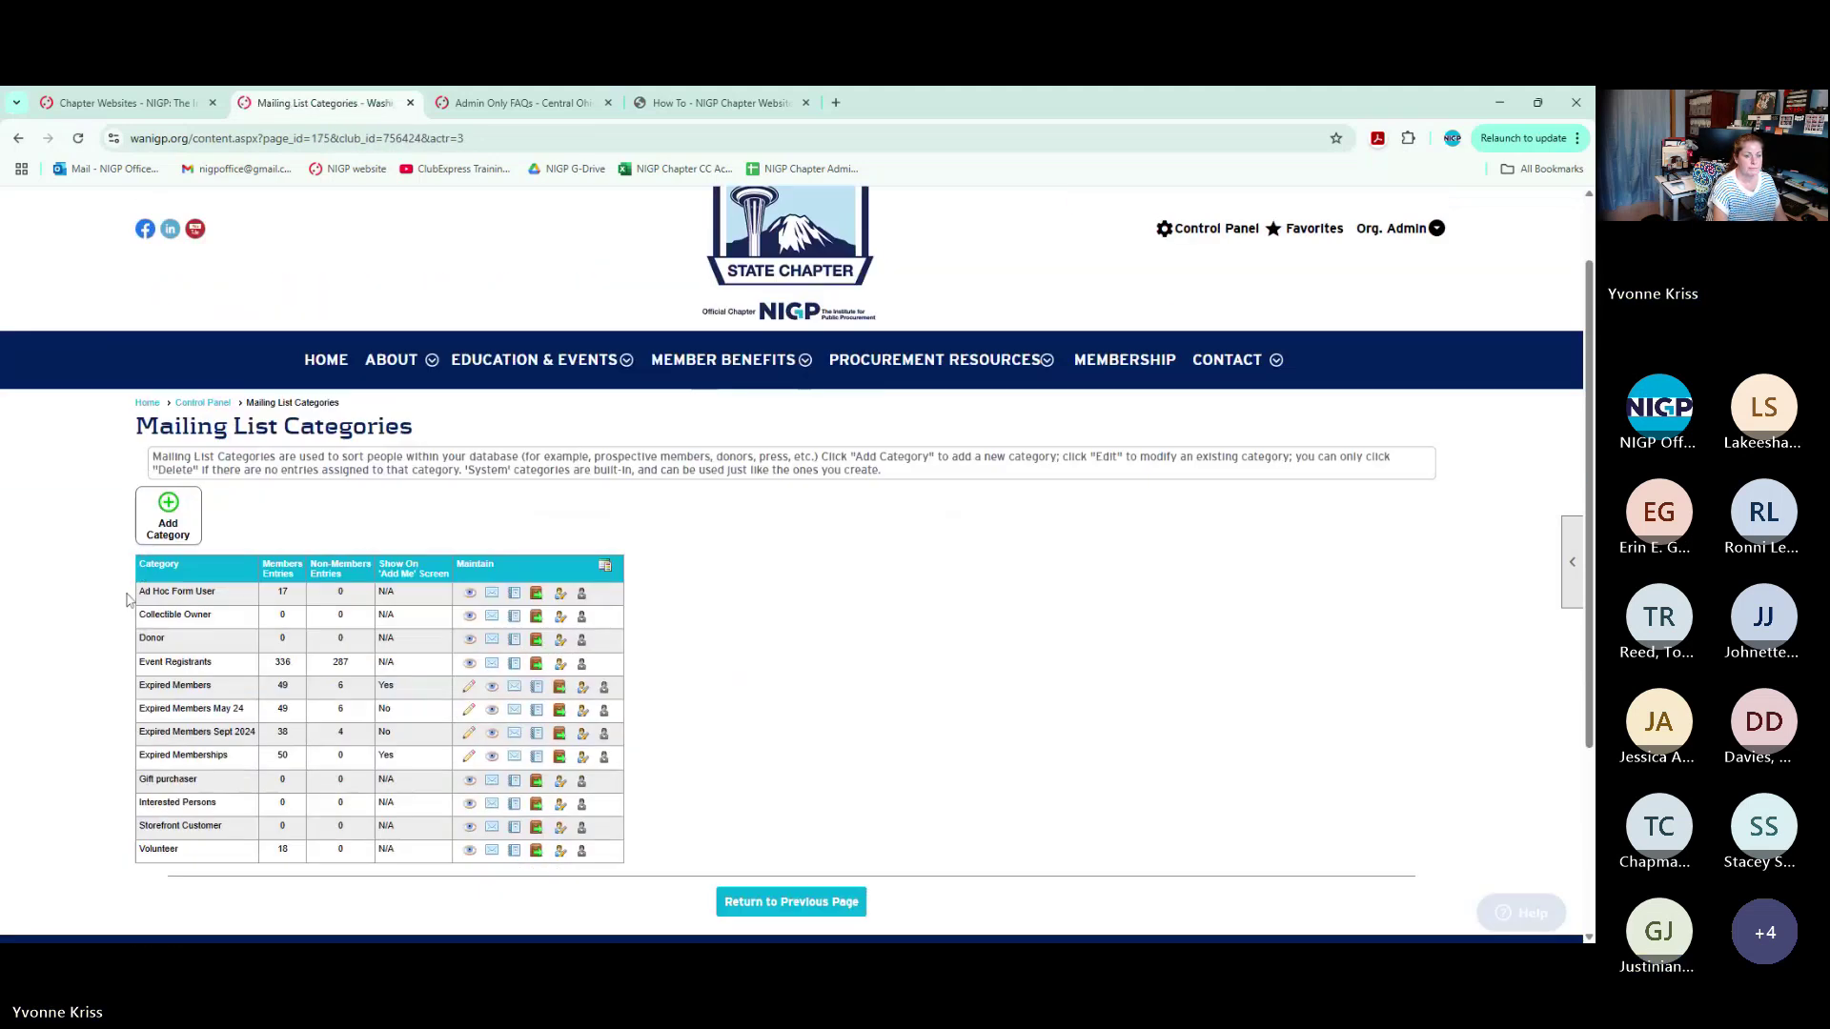
scroll(127, 599, "down", 2)
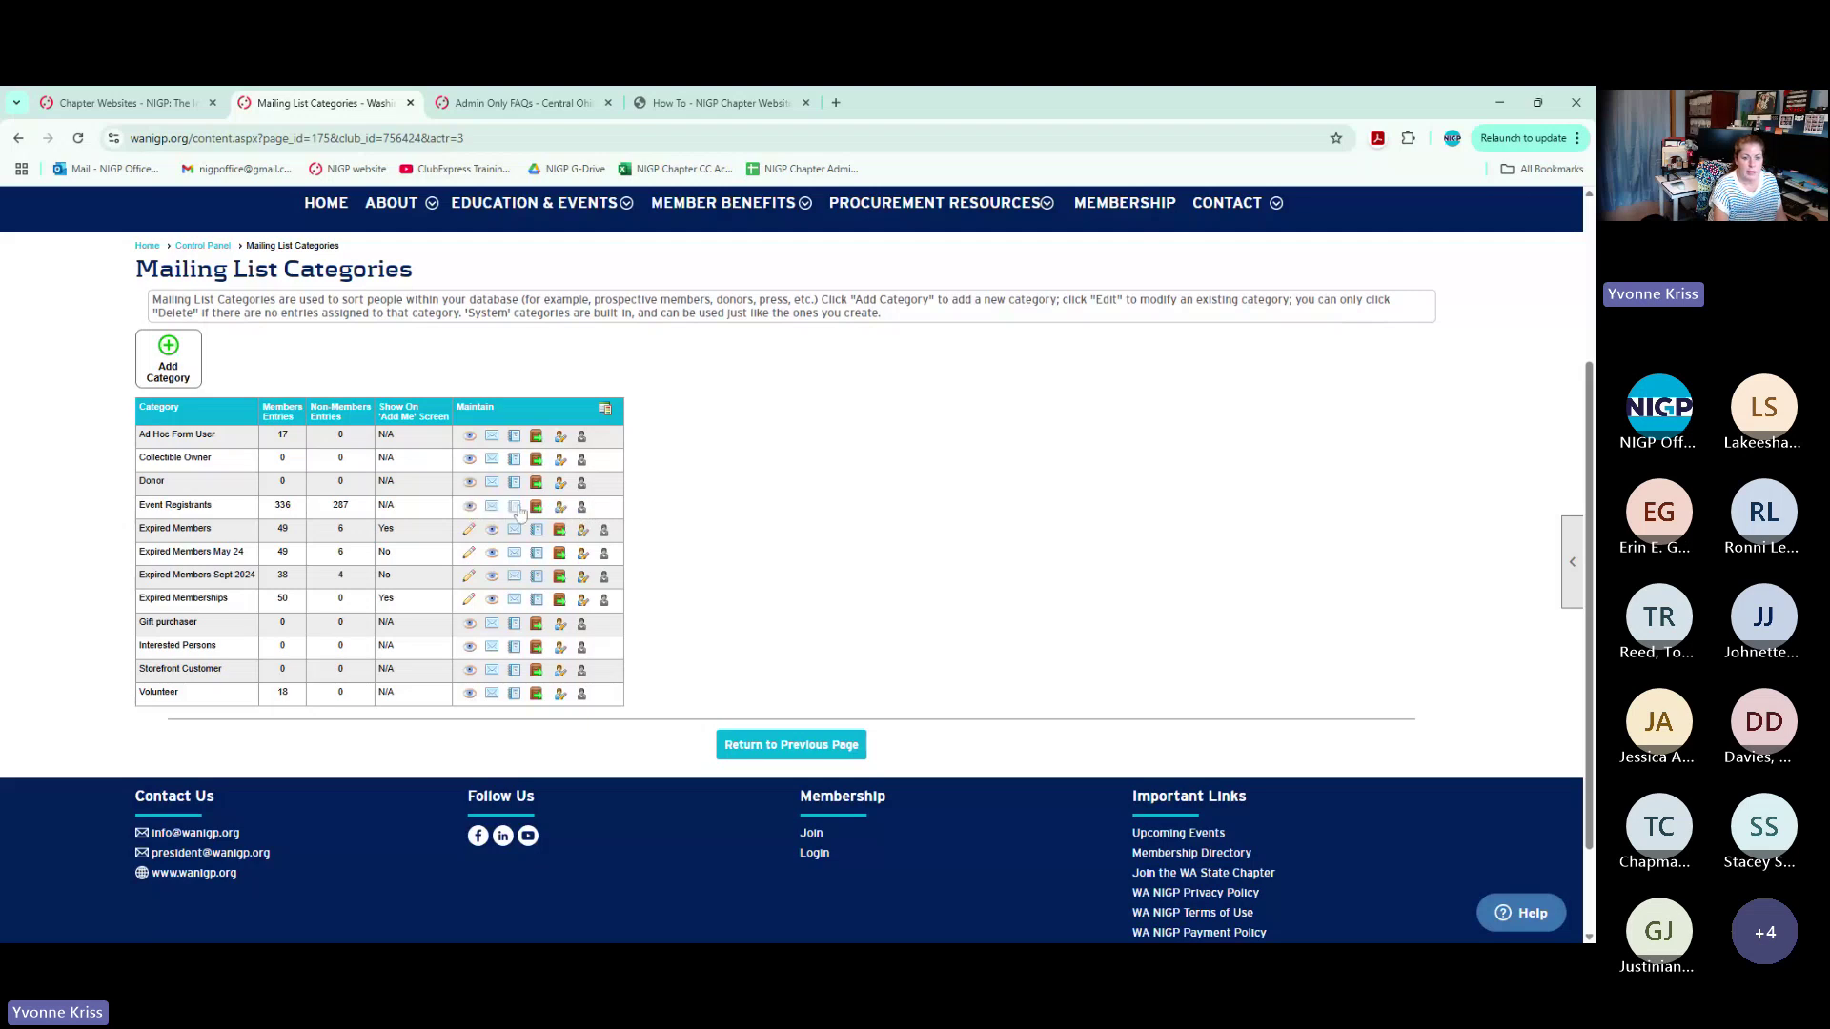
left_click(517, 508)
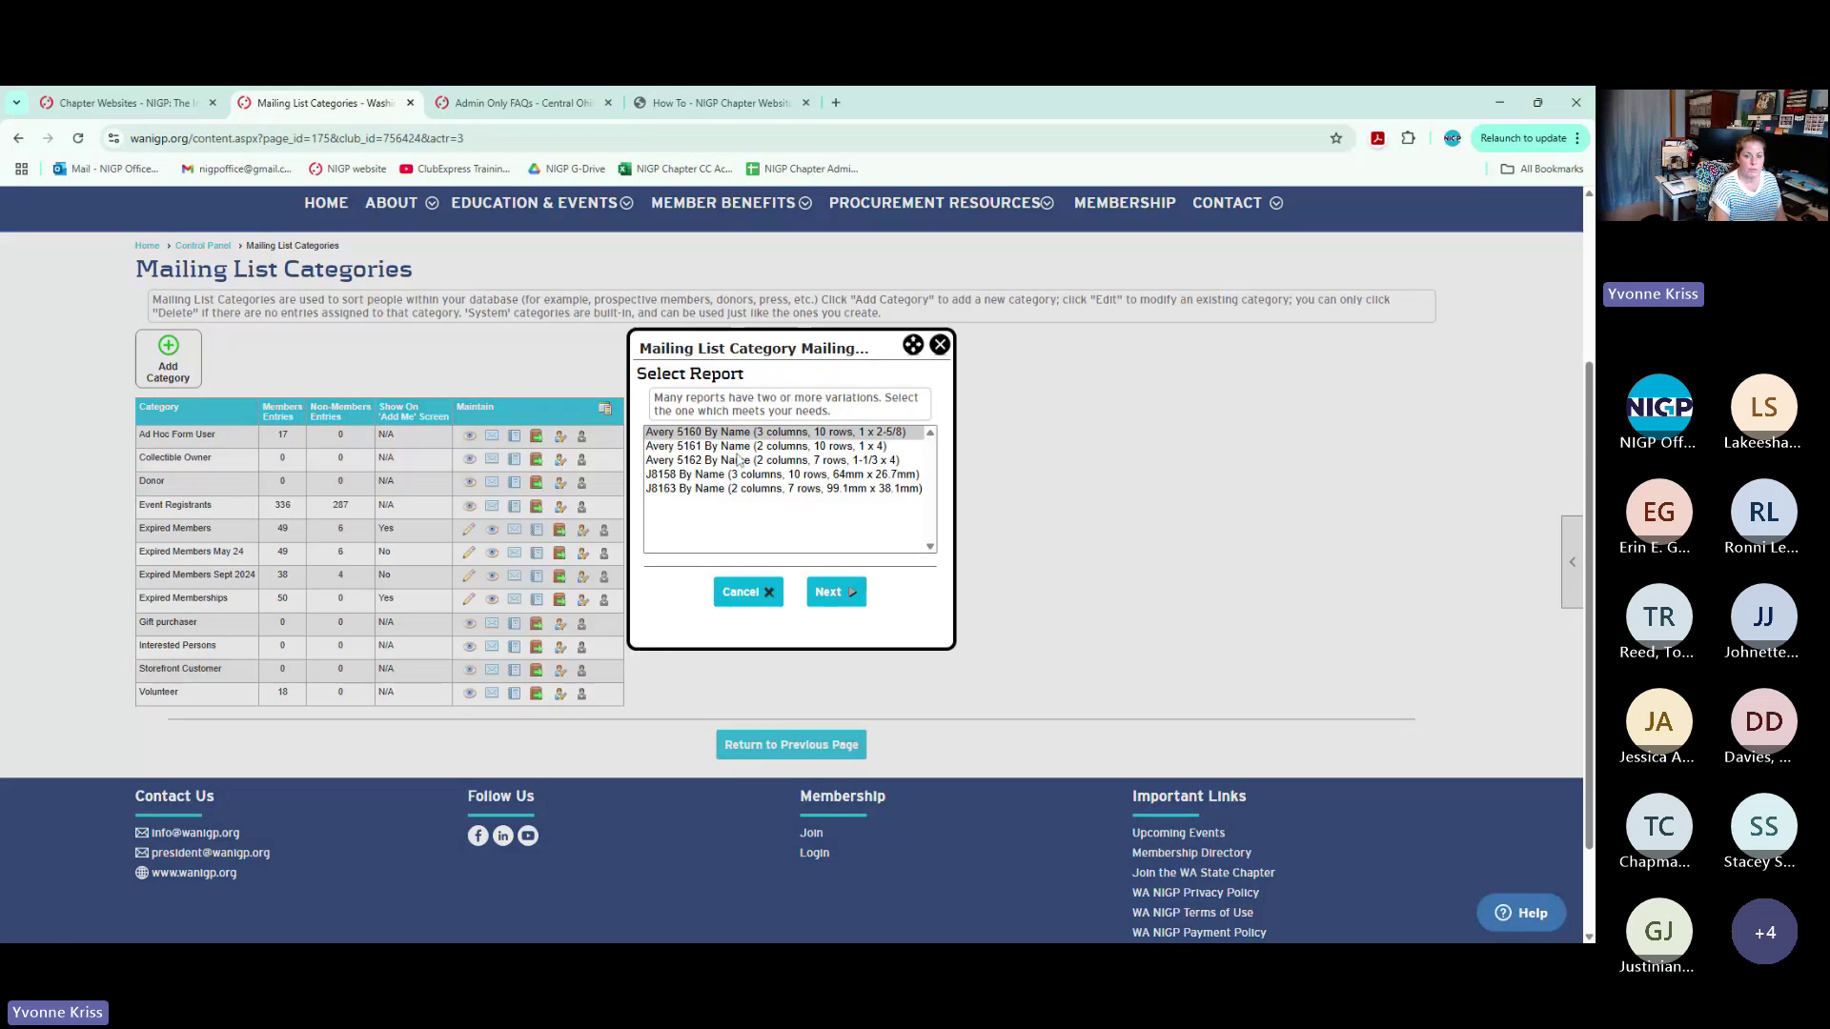
left_click(939, 348)
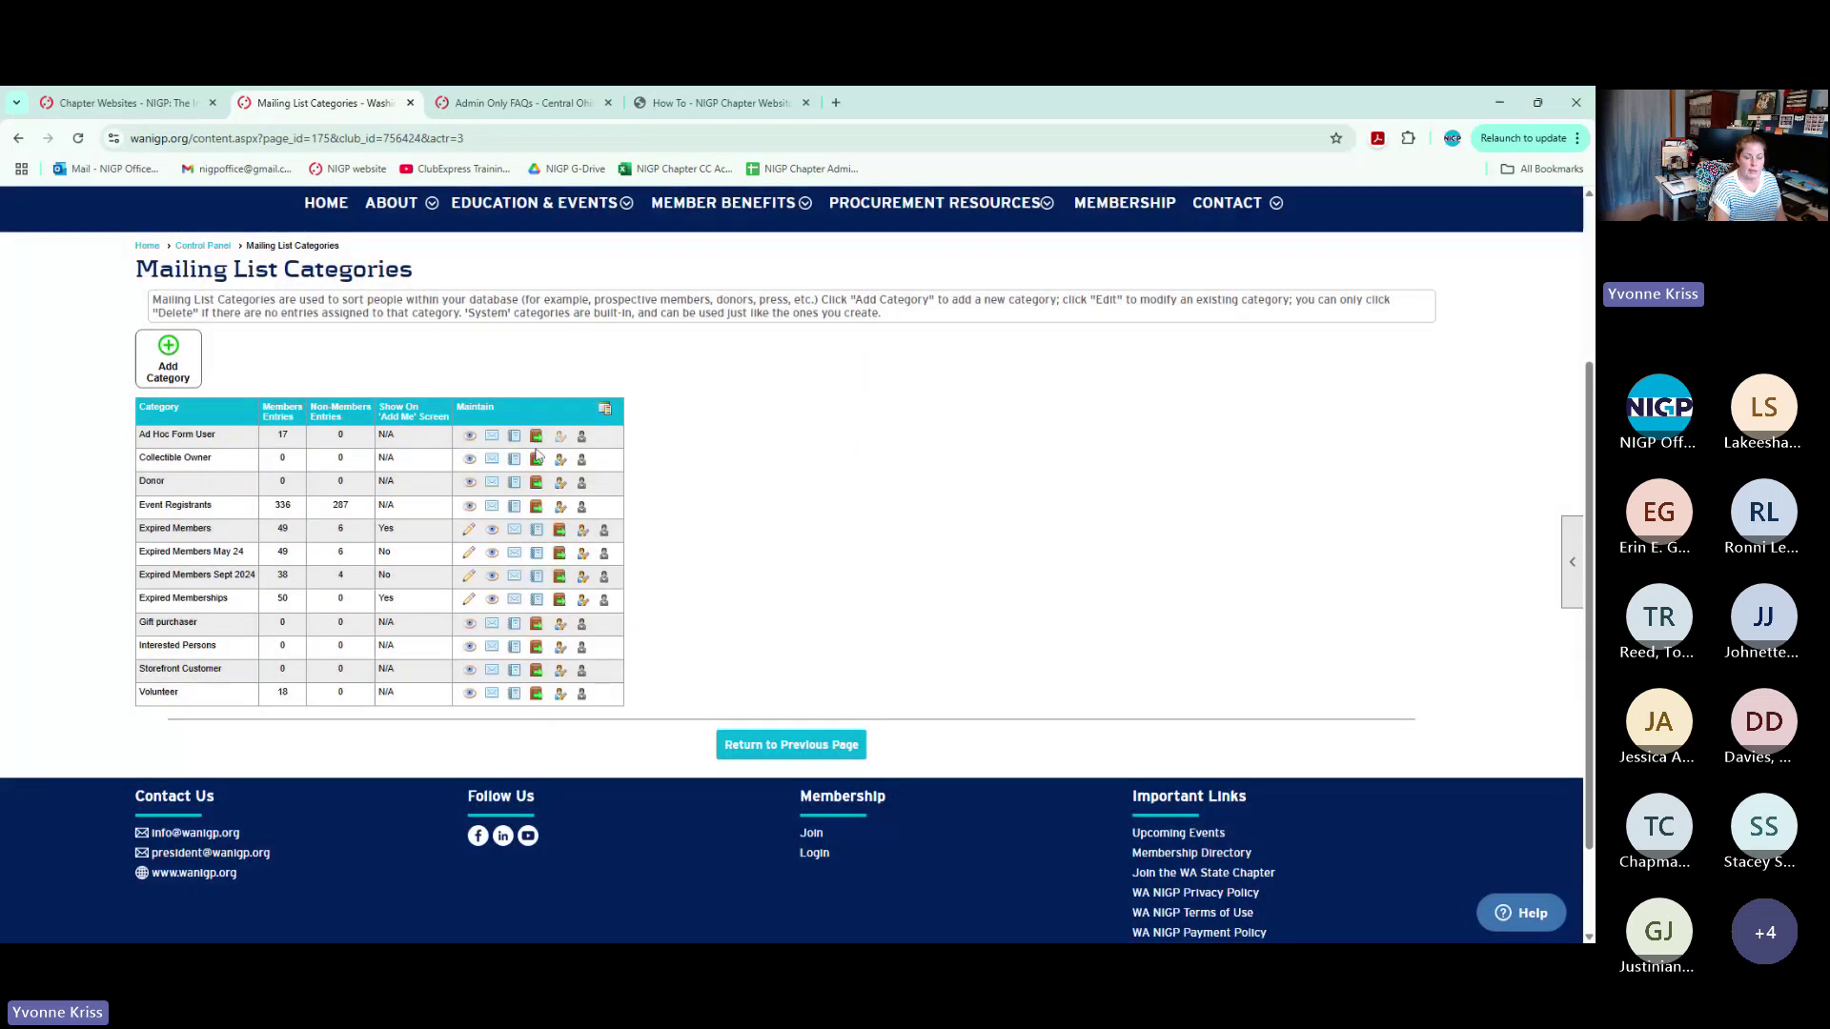
left_click(536, 509)
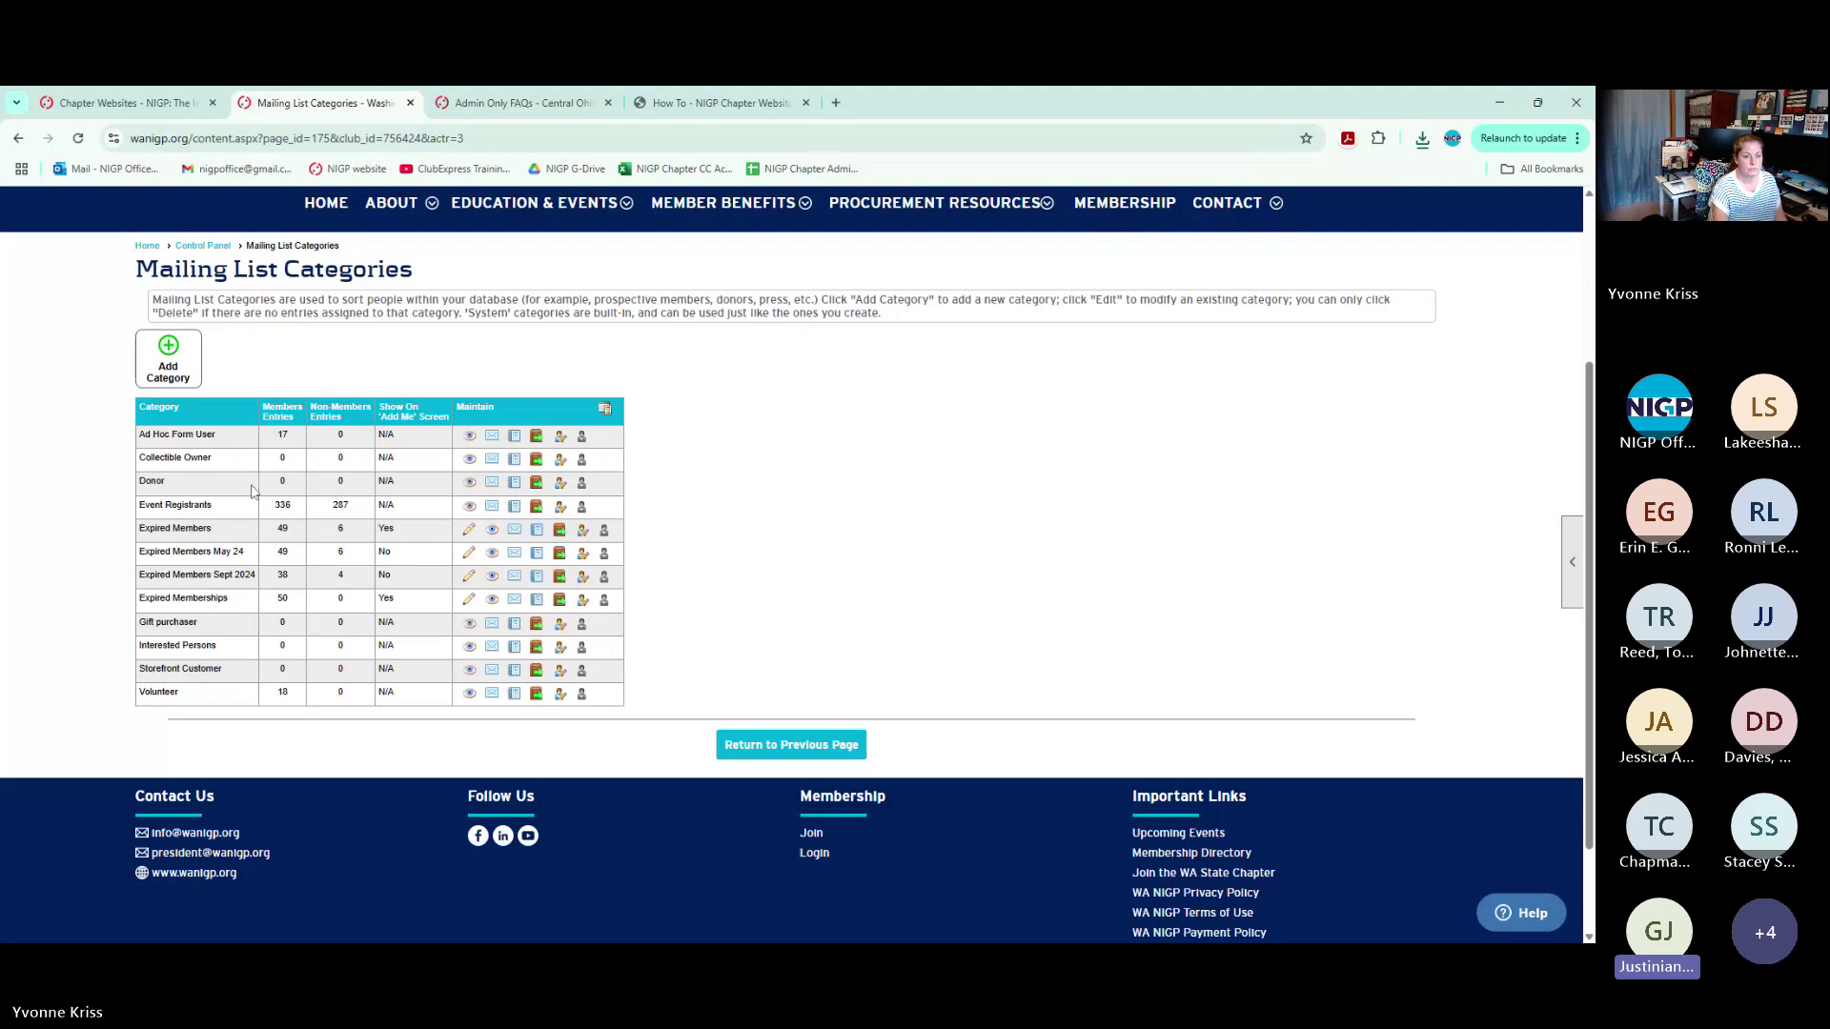
scroll(481, 420, "up", 1)
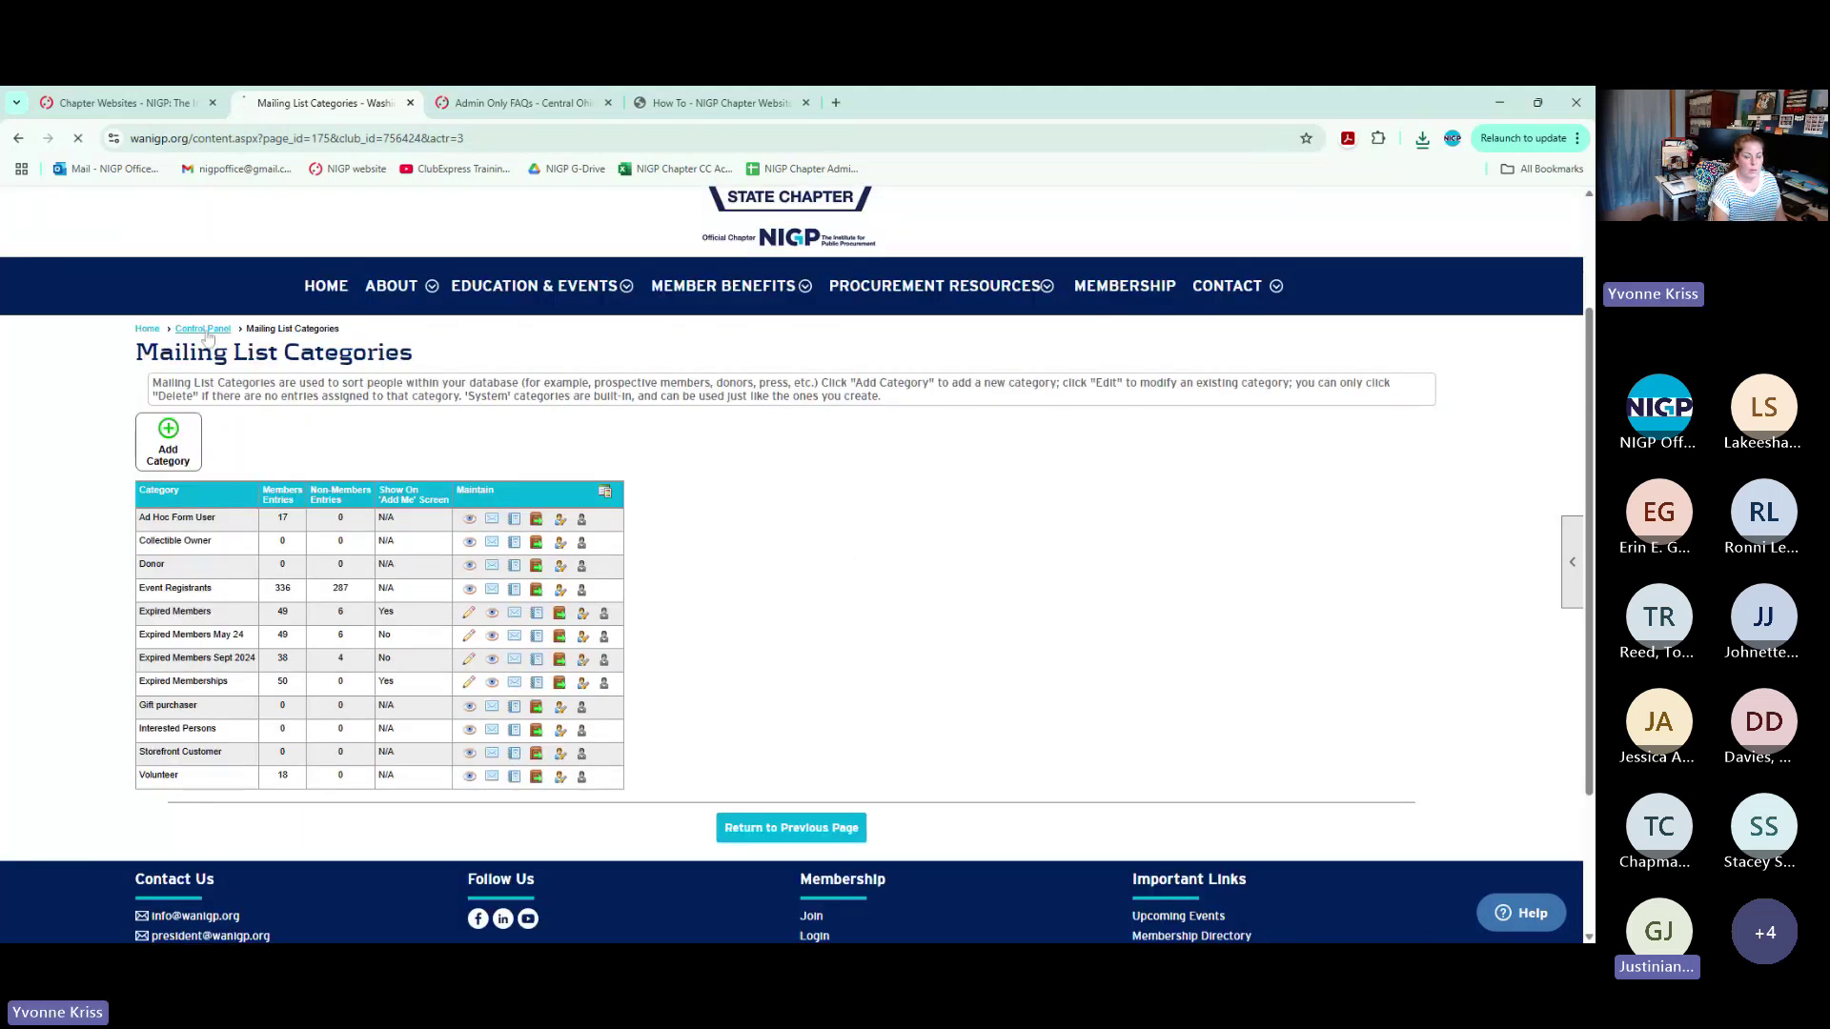
key("alt+Left")
Open the Events Manager from the Website tab and scroll through the chapter's event list
left_click(348, 279)
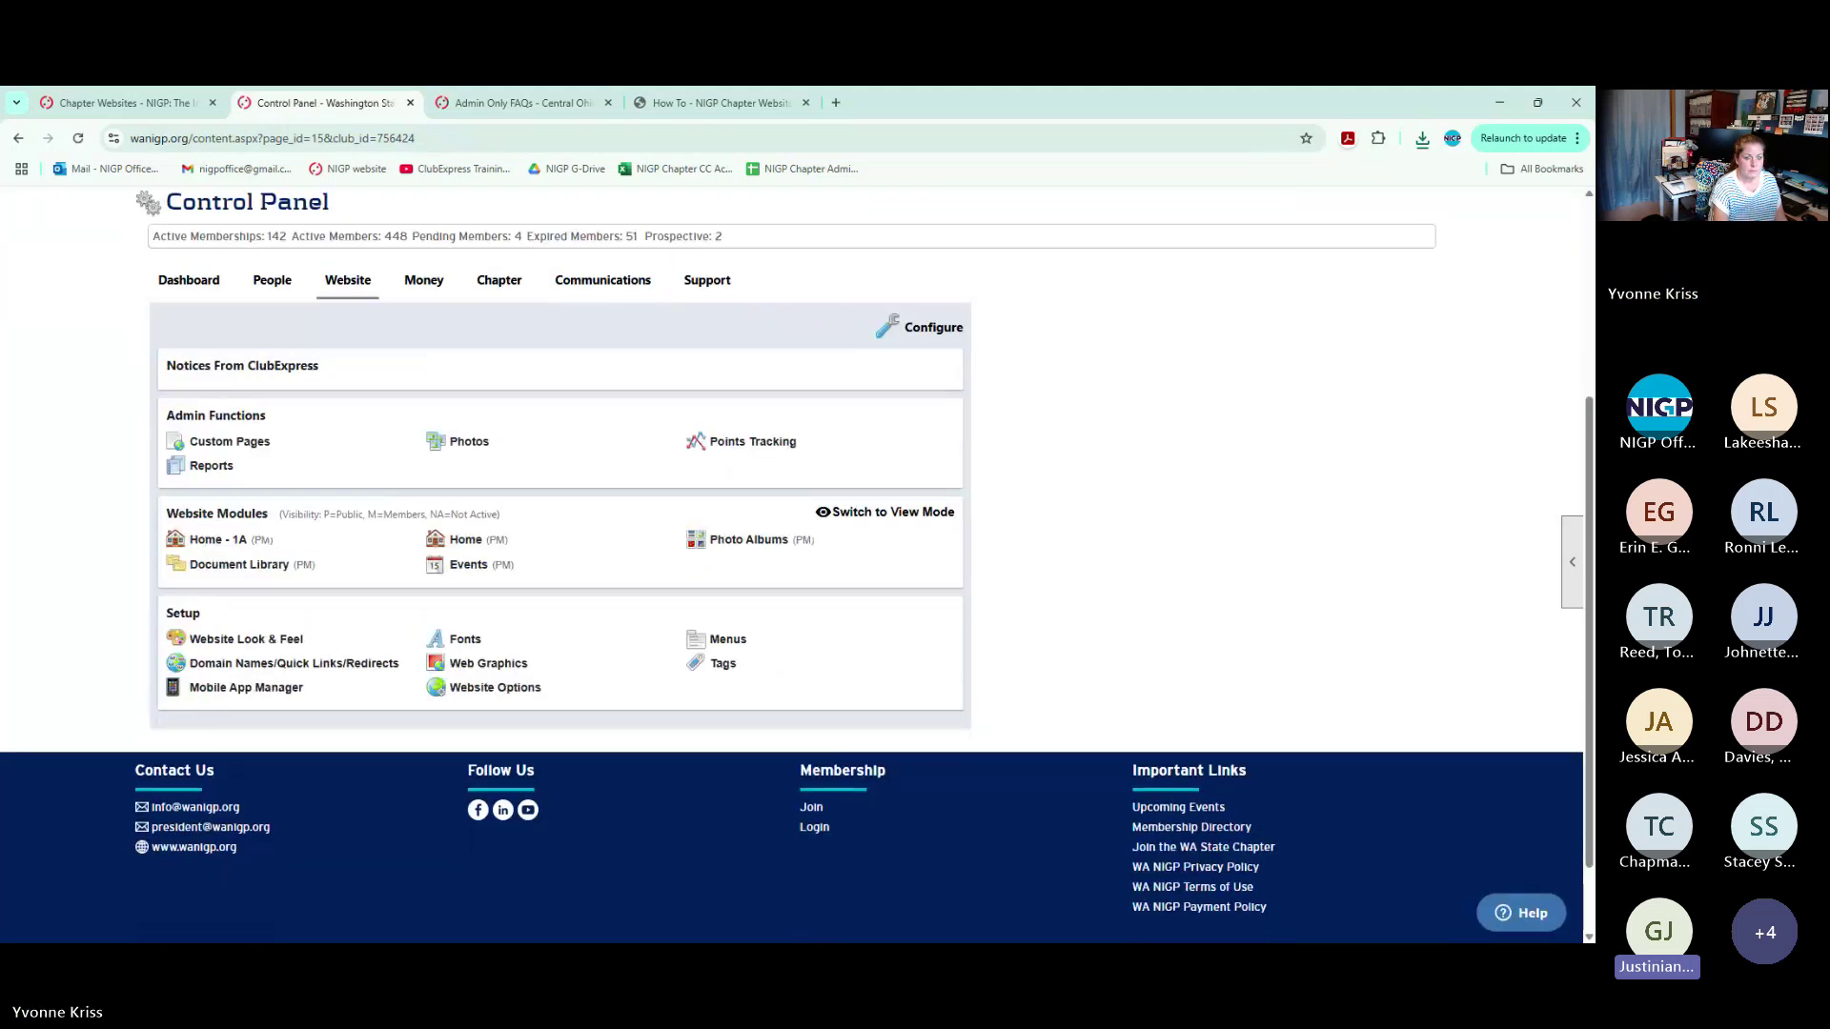
left_click(476, 602)
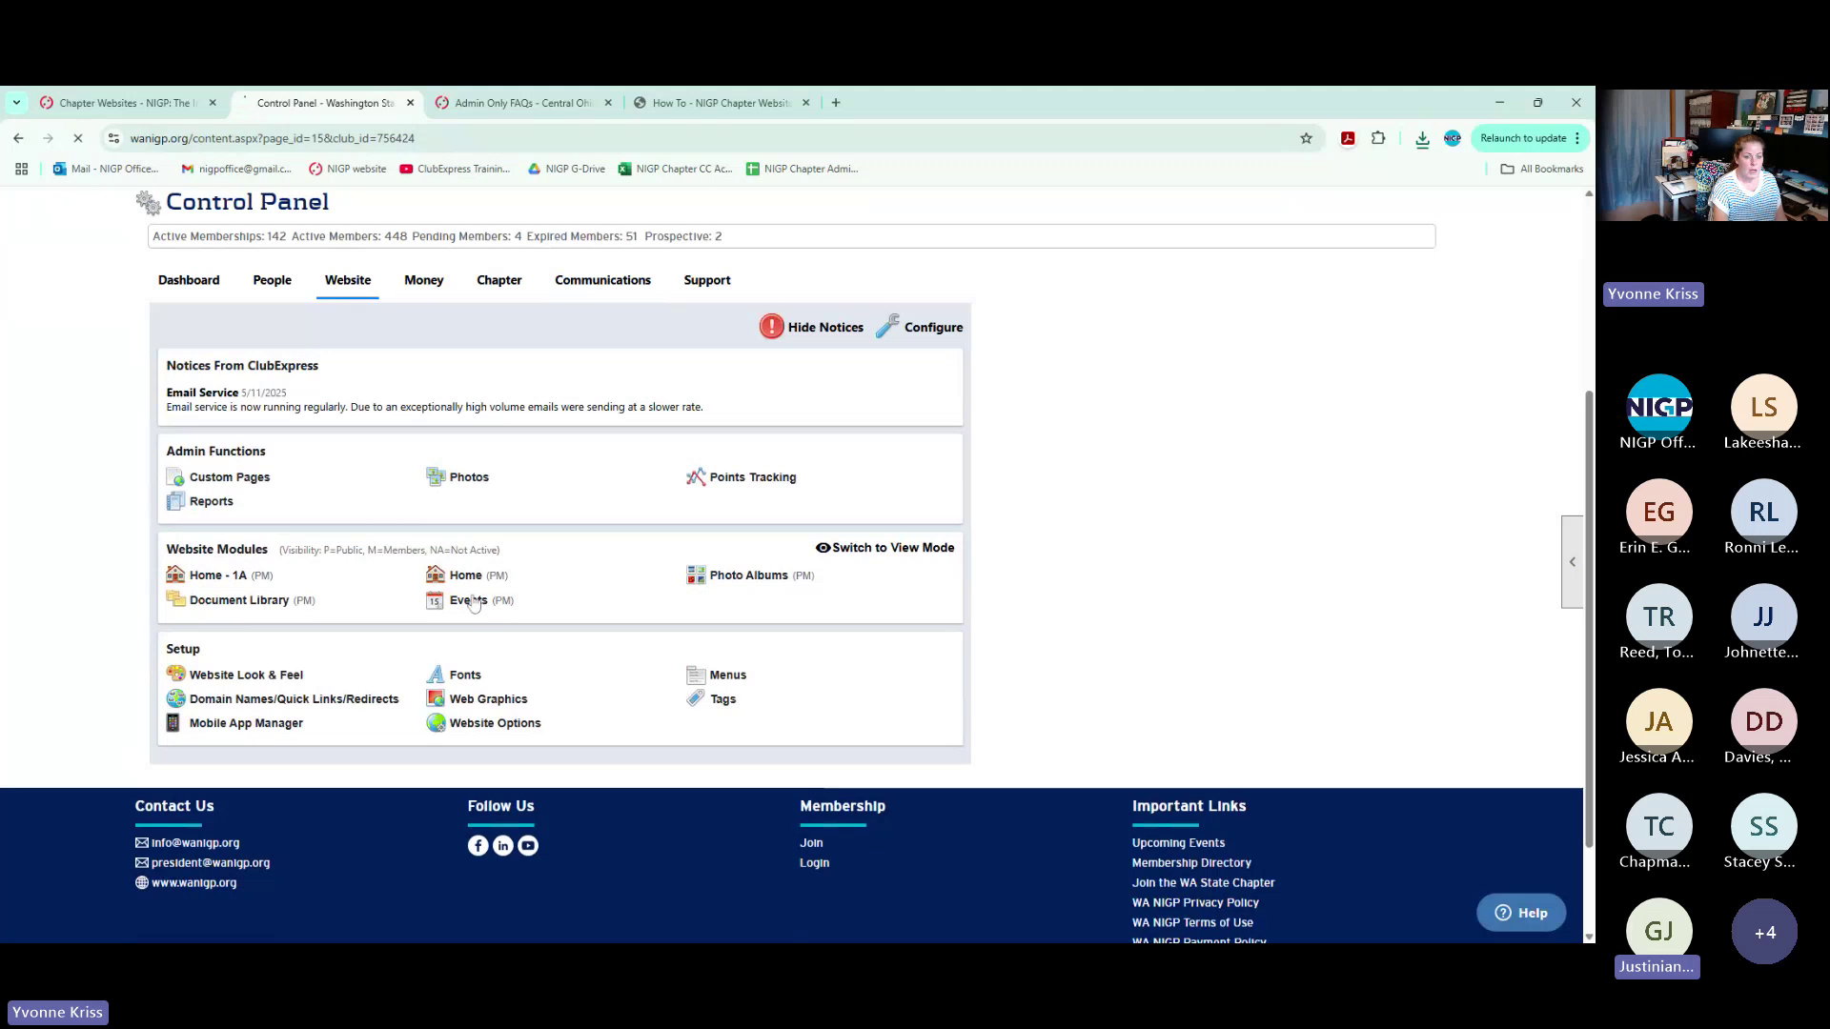
scroll(748, 670, "down", 3)
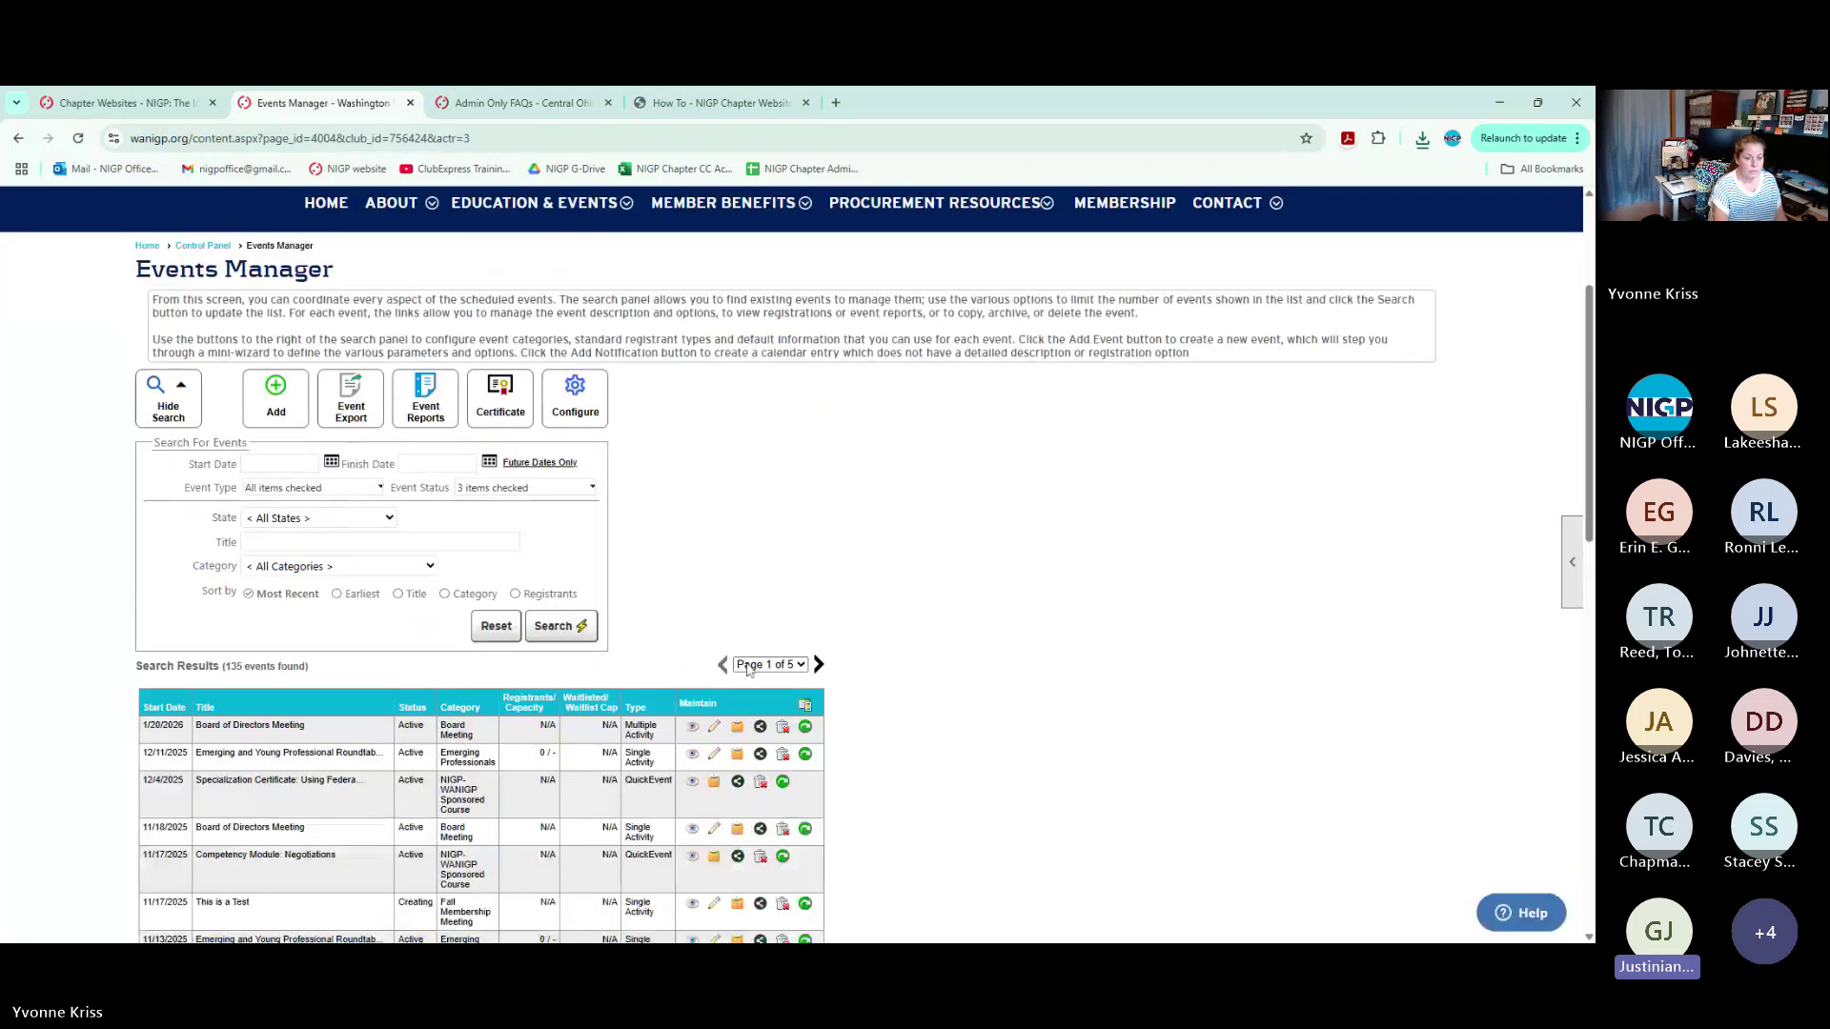
scroll(748, 670, "down", 1)
scroll(315, 735, "down", 2)
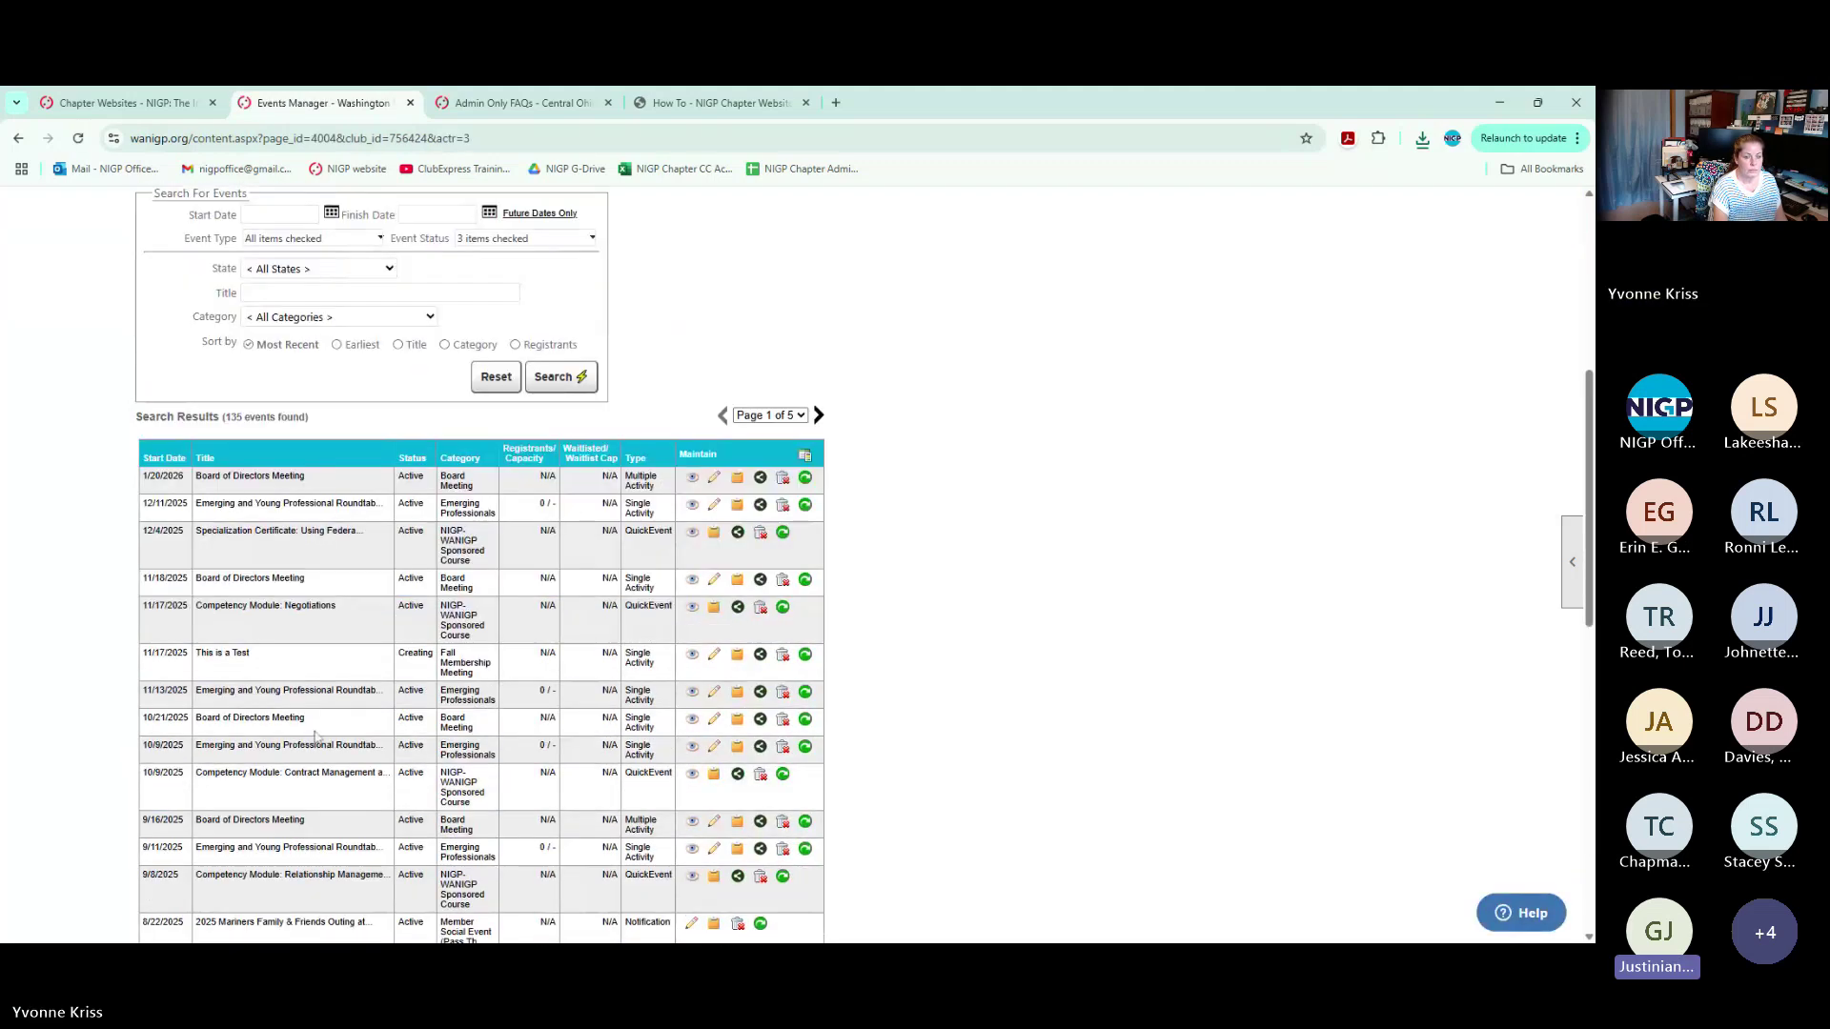
scroll(316, 735, "down", 5)
scroll(315, 735, "down", 2)
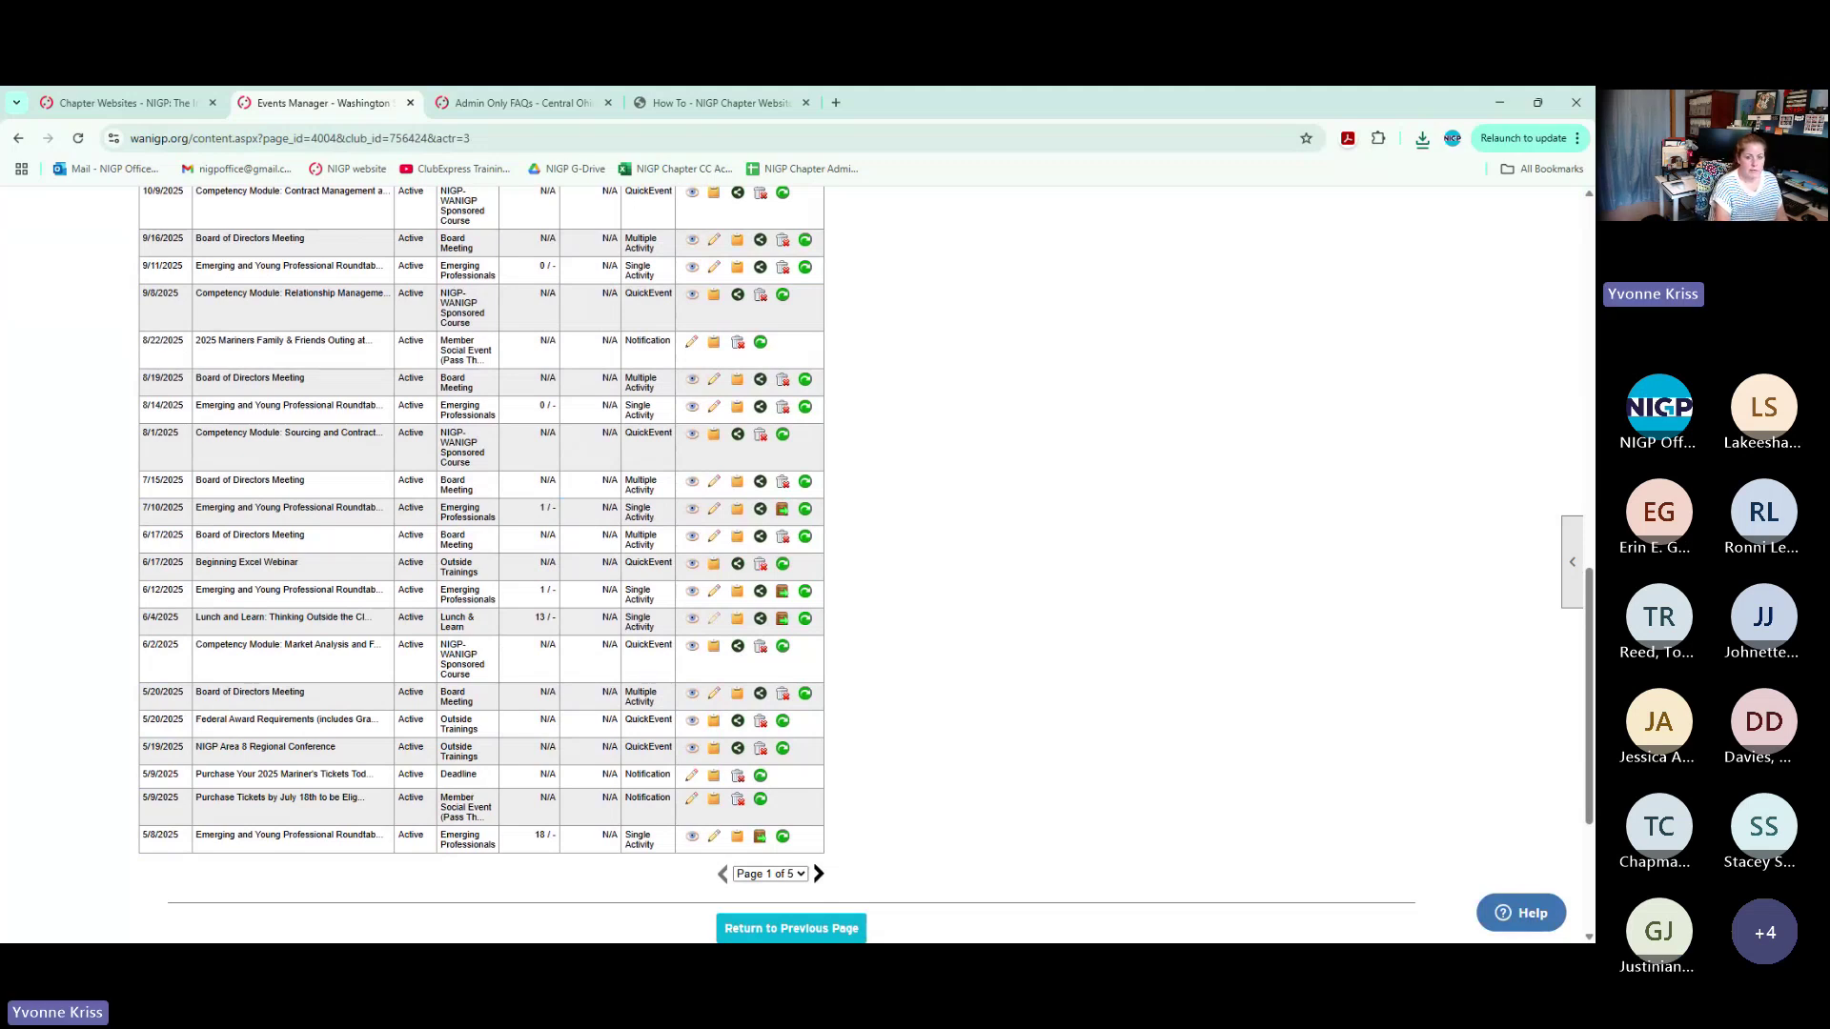
Edit the 6/4/2025 Lunch and Learn event, note its Registration & Fees mailing list category, and open Emailings
left_click(713, 620)
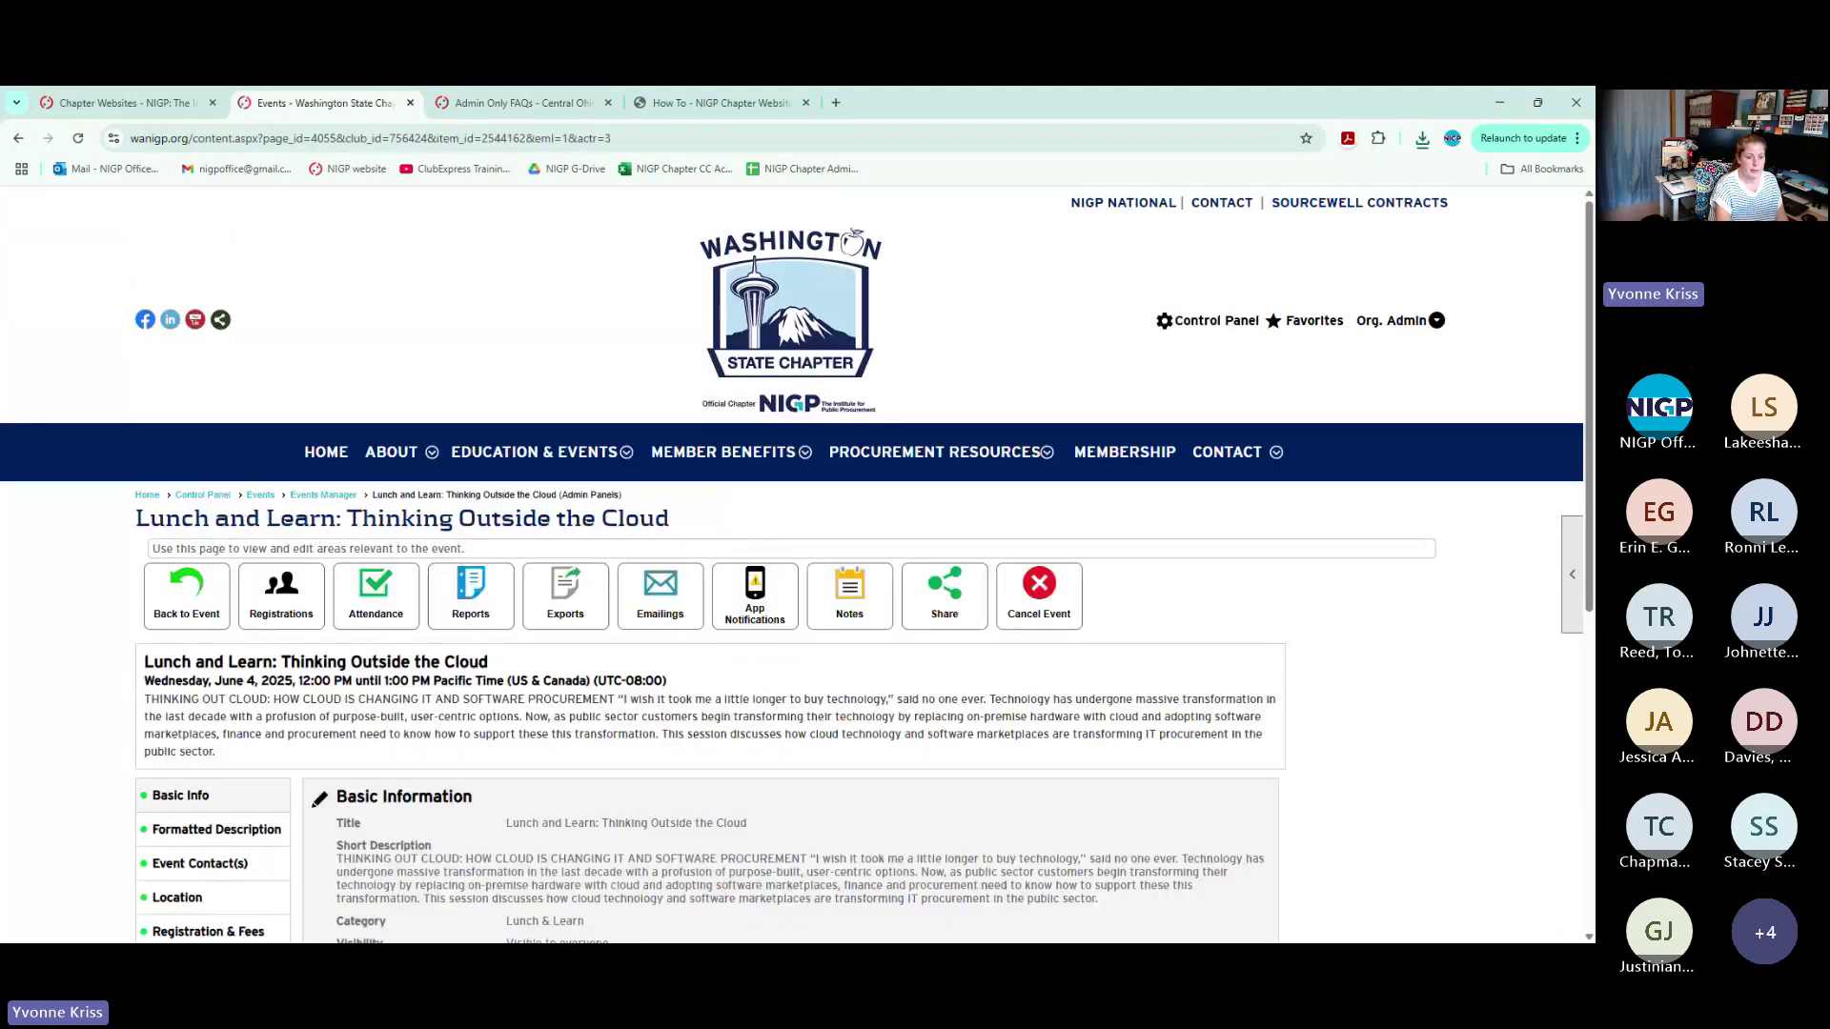
scroll(230, 667, "down", 1)
left_click(229, 684)
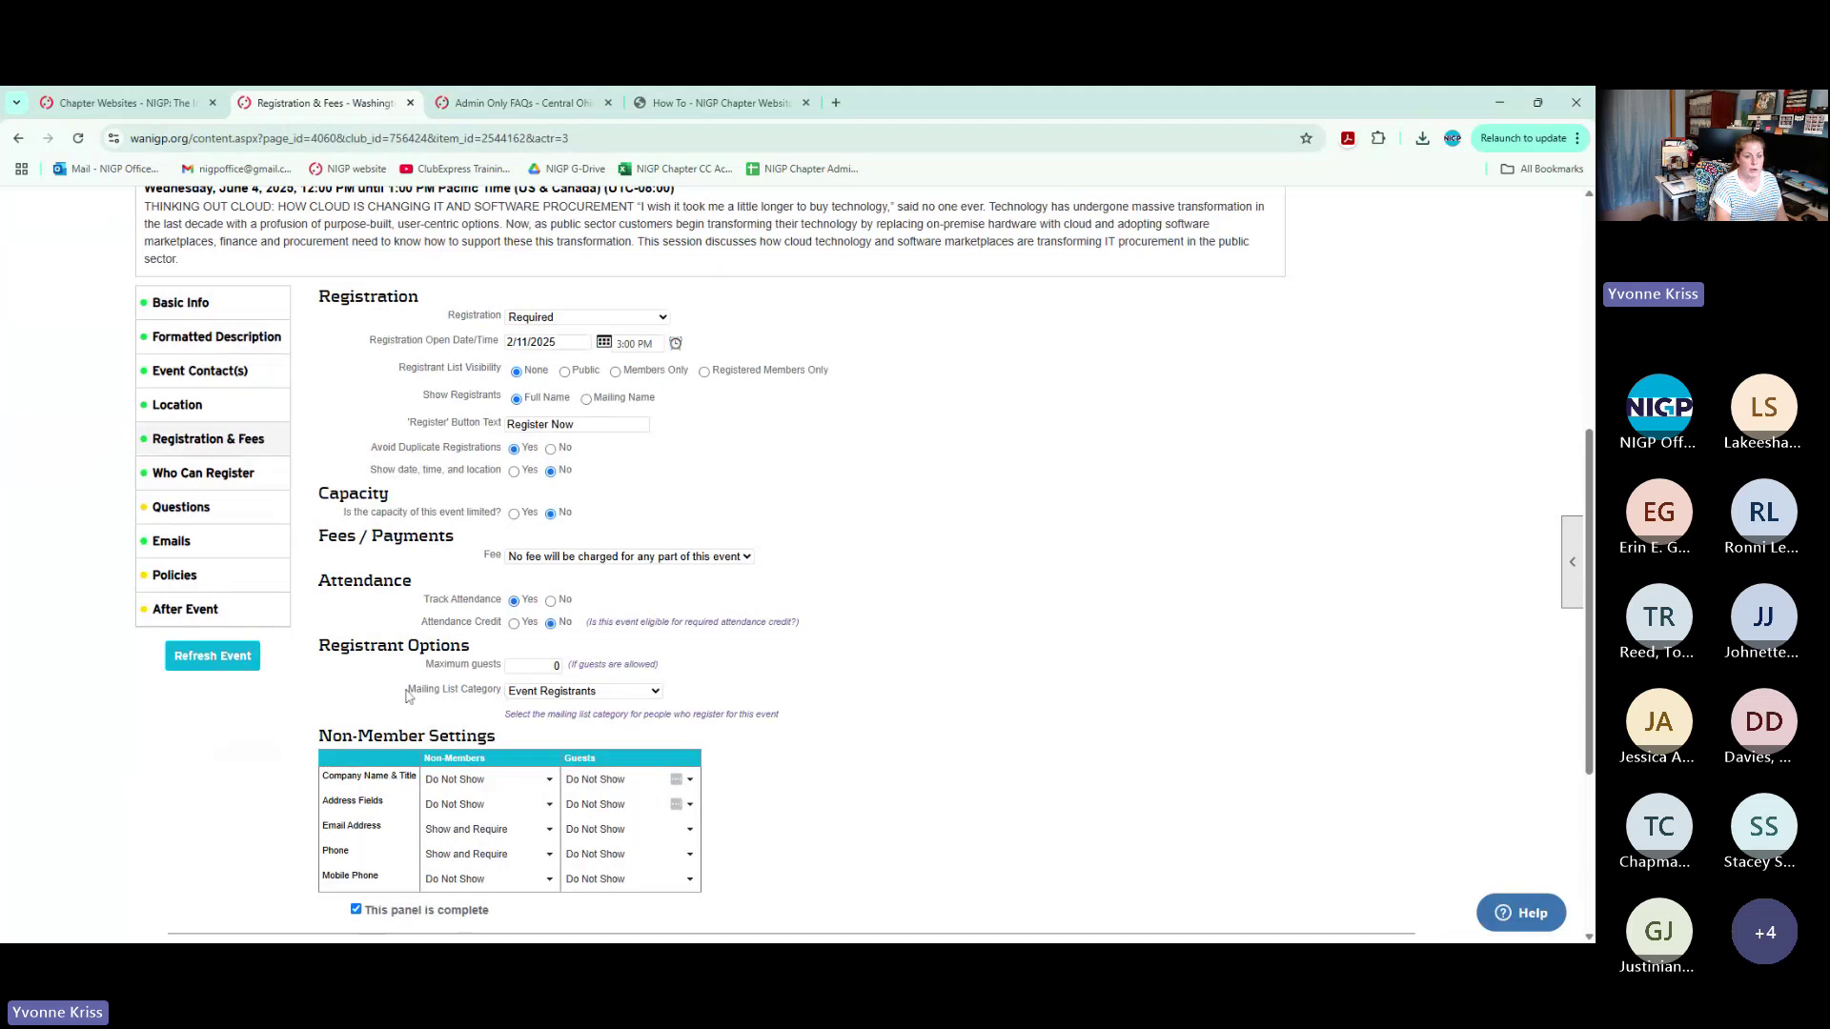
left_click_drag(408, 693, 507, 700)
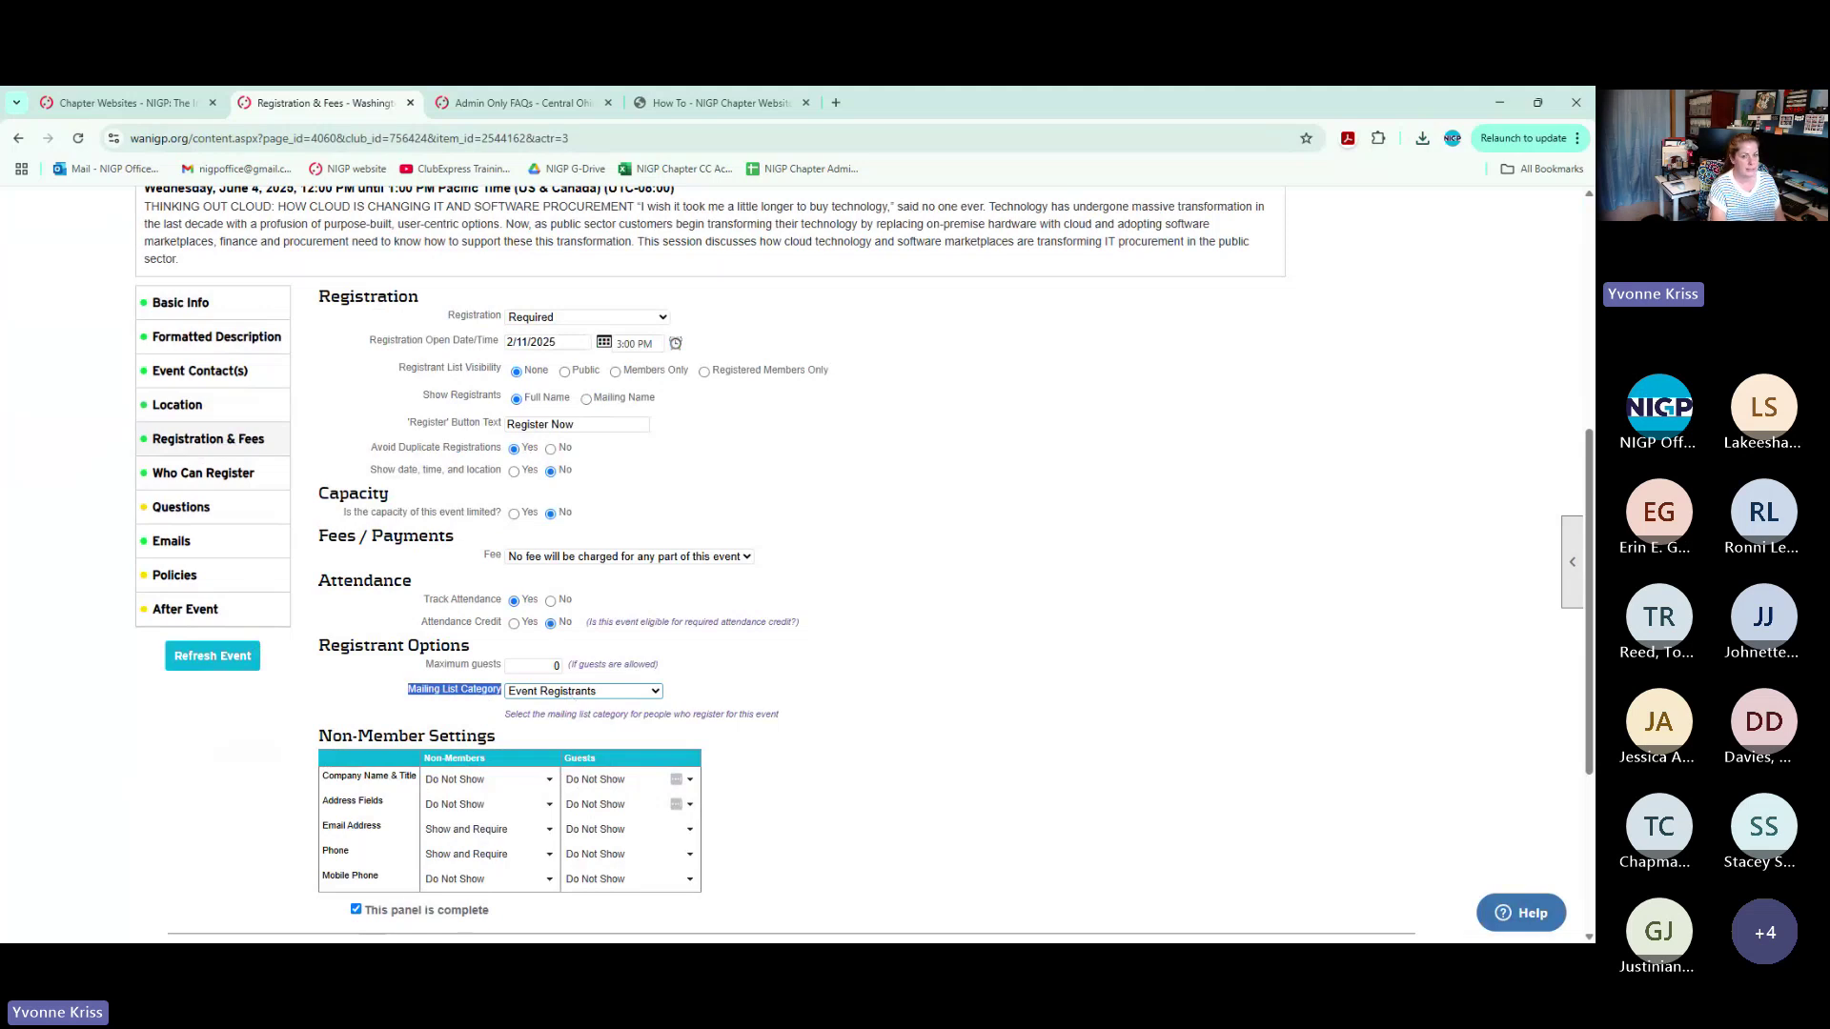
scroll(566, 524, "up", 5)
left_click(551, 604)
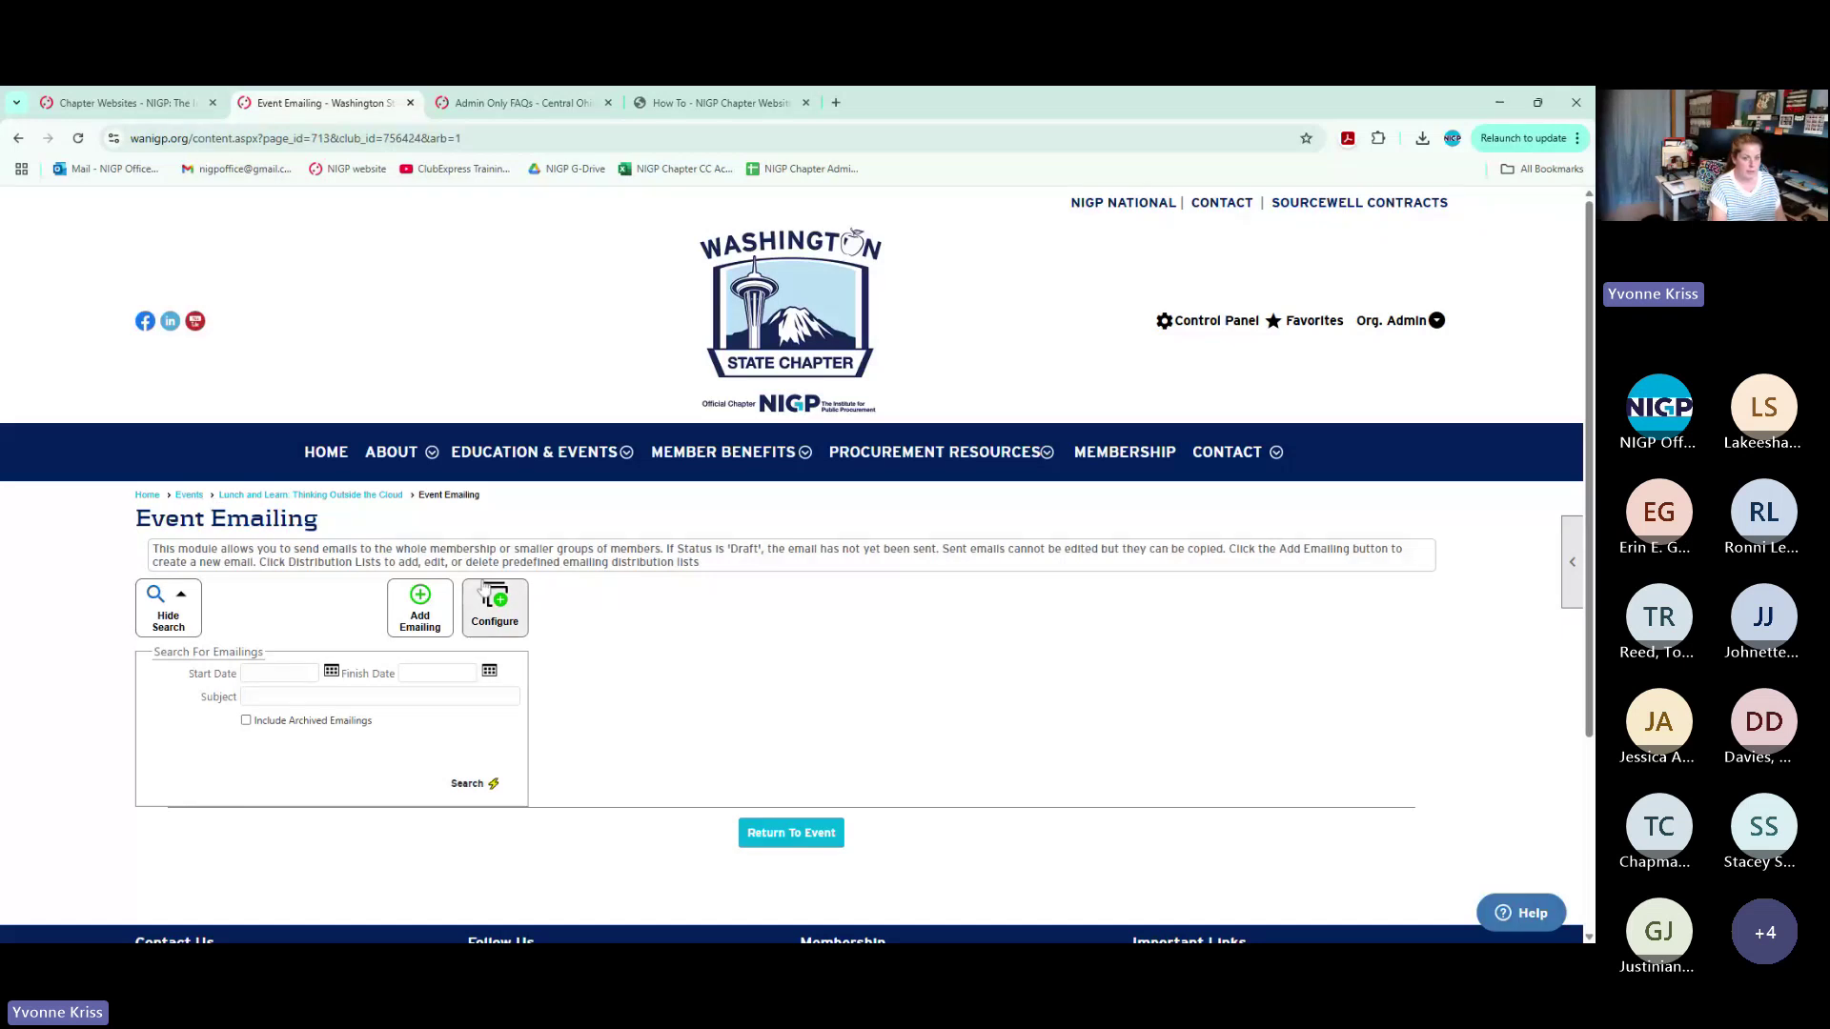
Return to the Control Panel's Communications area and start a new emailing
left_click(191, 495)
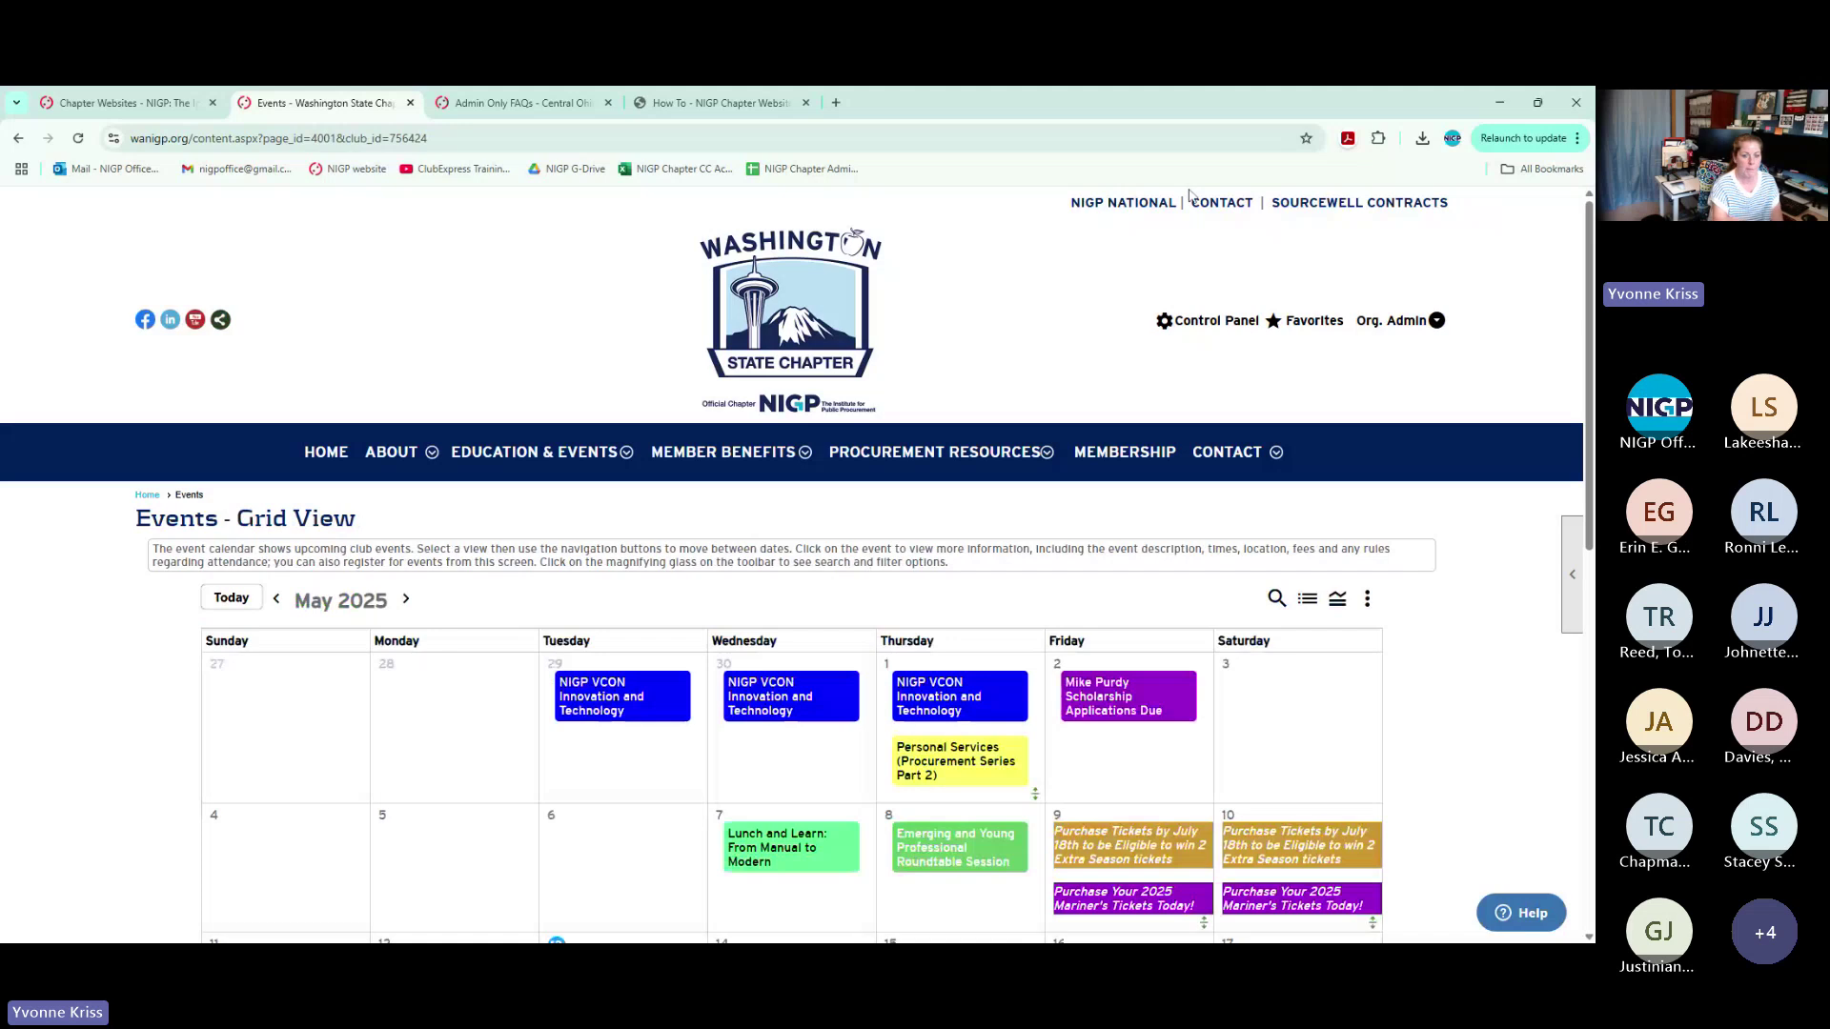
left_click(1209, 321)
scroll(858, 381, "down", 3)
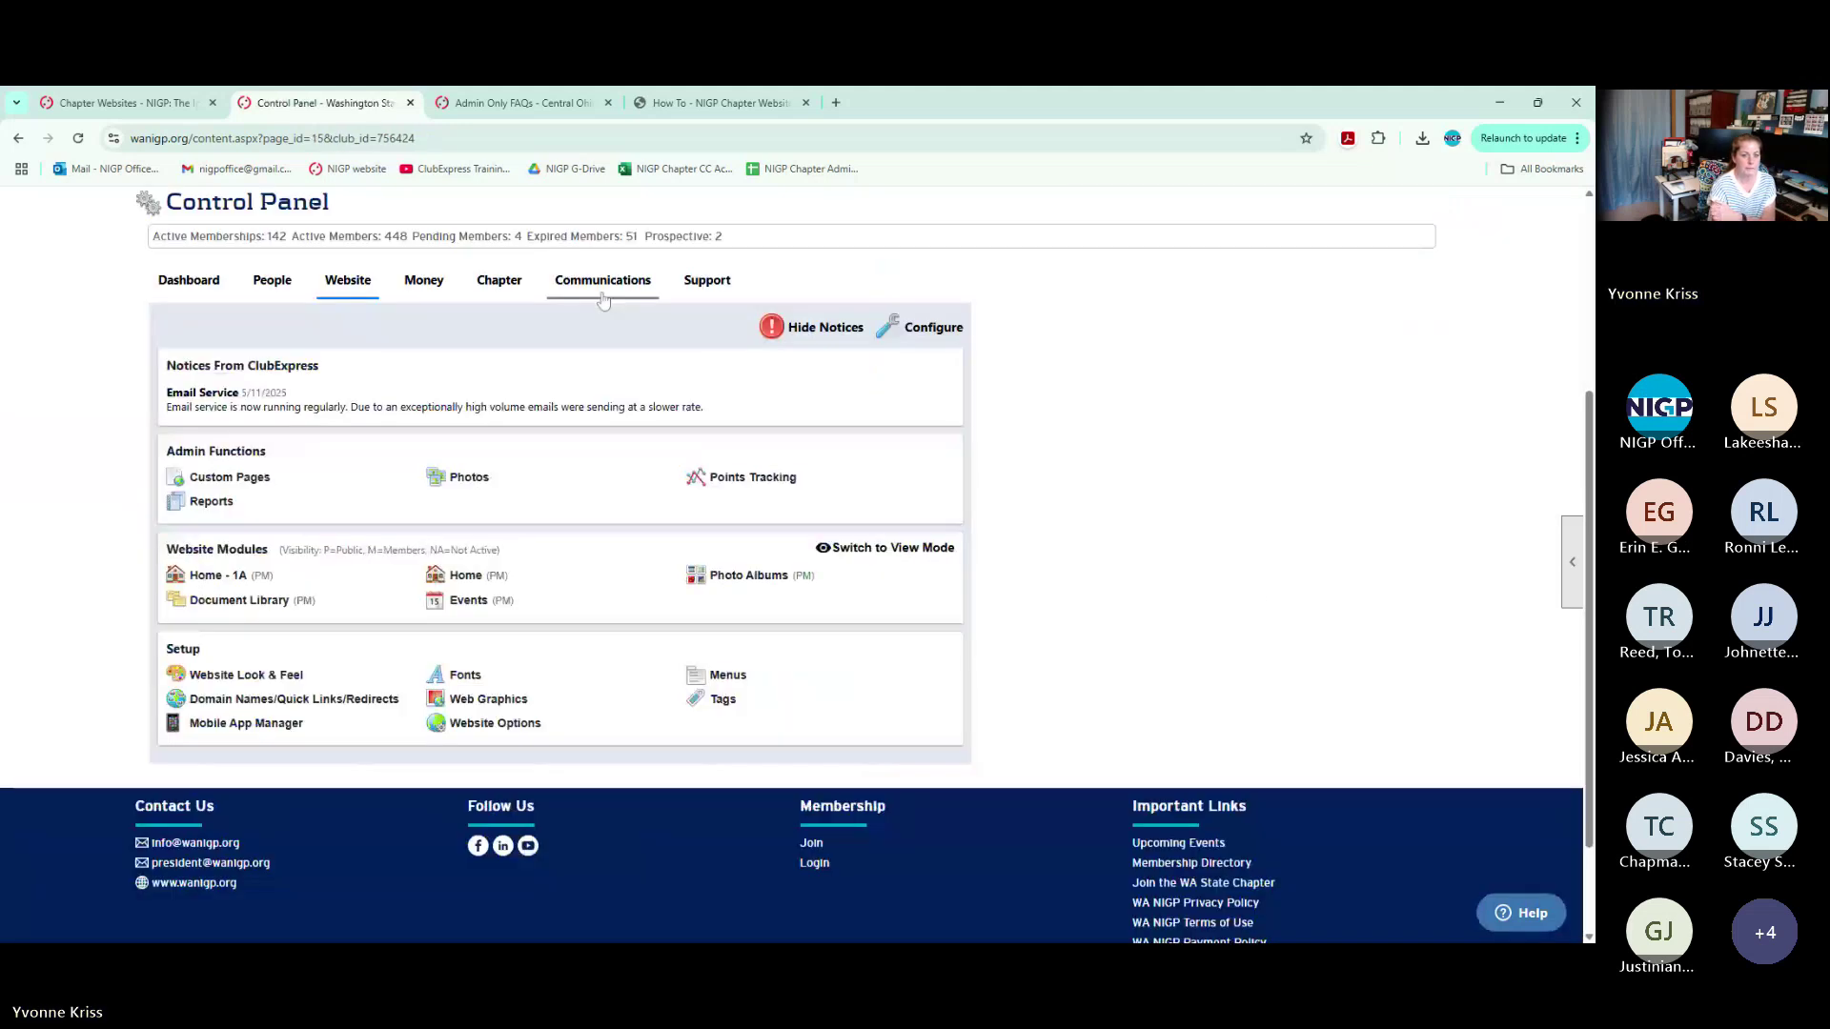
left_click(603, 281)
left_click(227, 578)
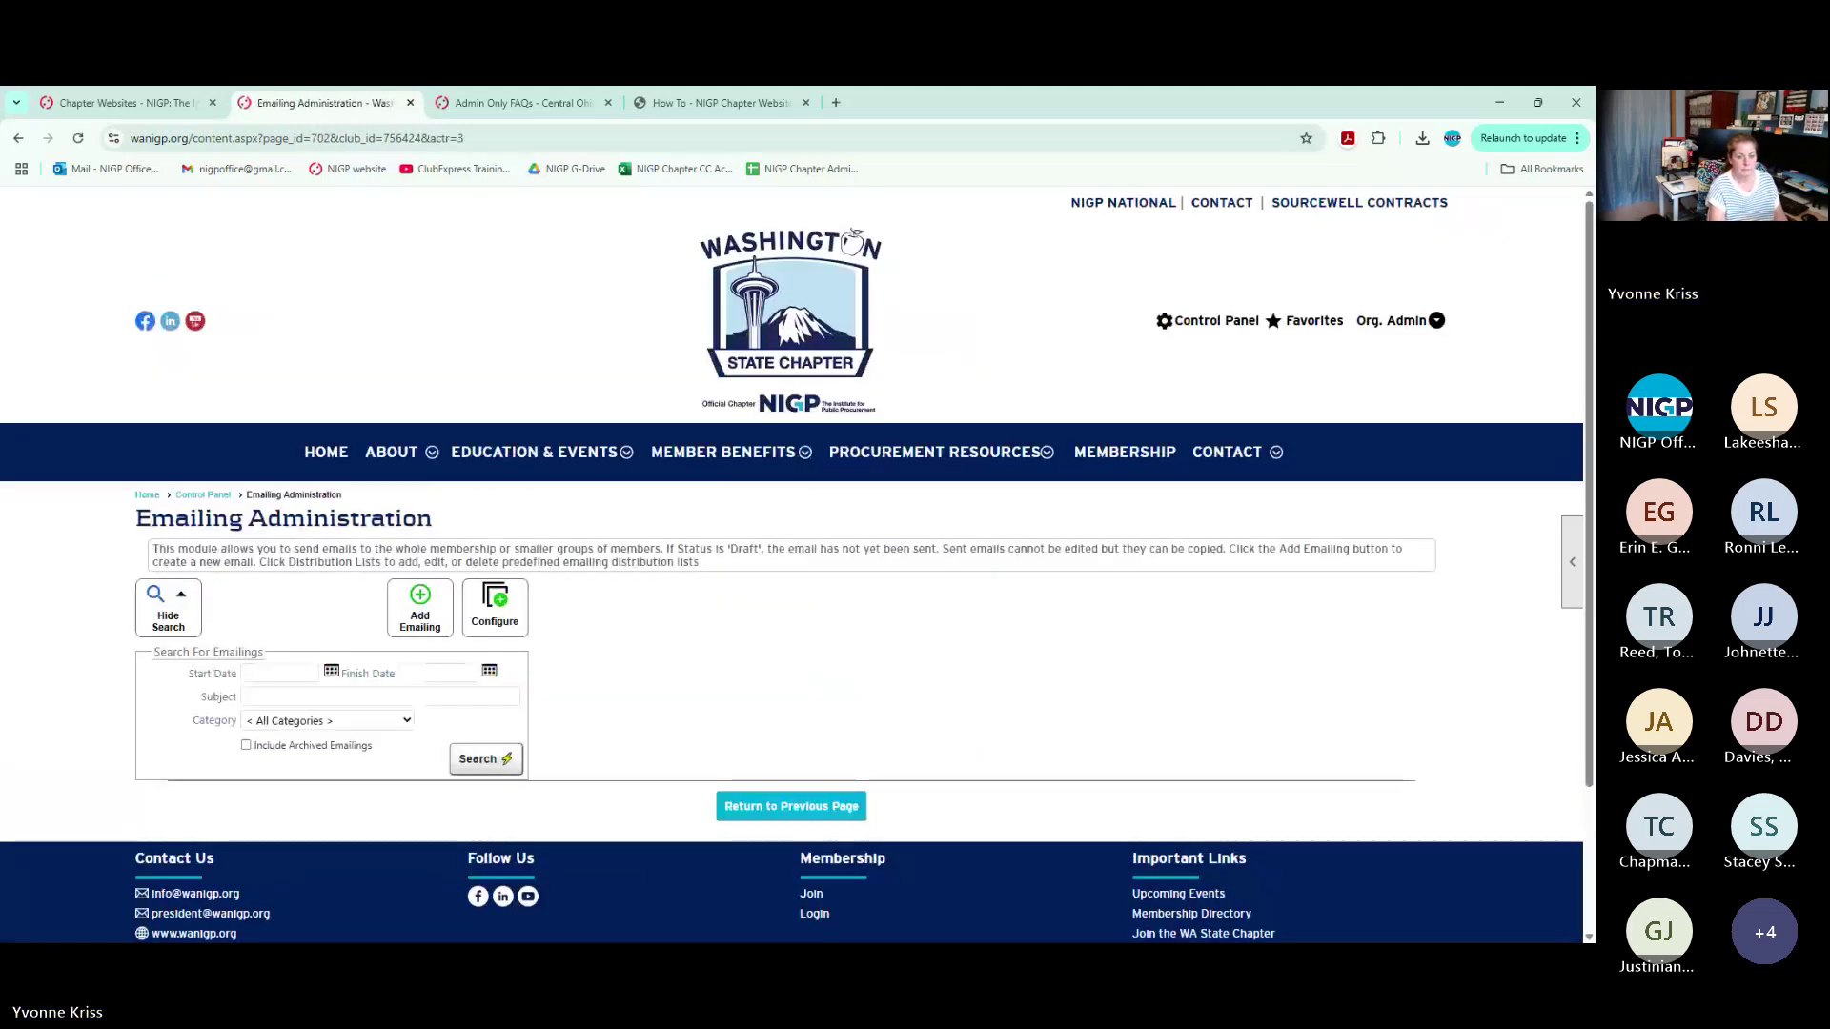
left_click(419, 610)
scroll(706, 561, "down", 1)
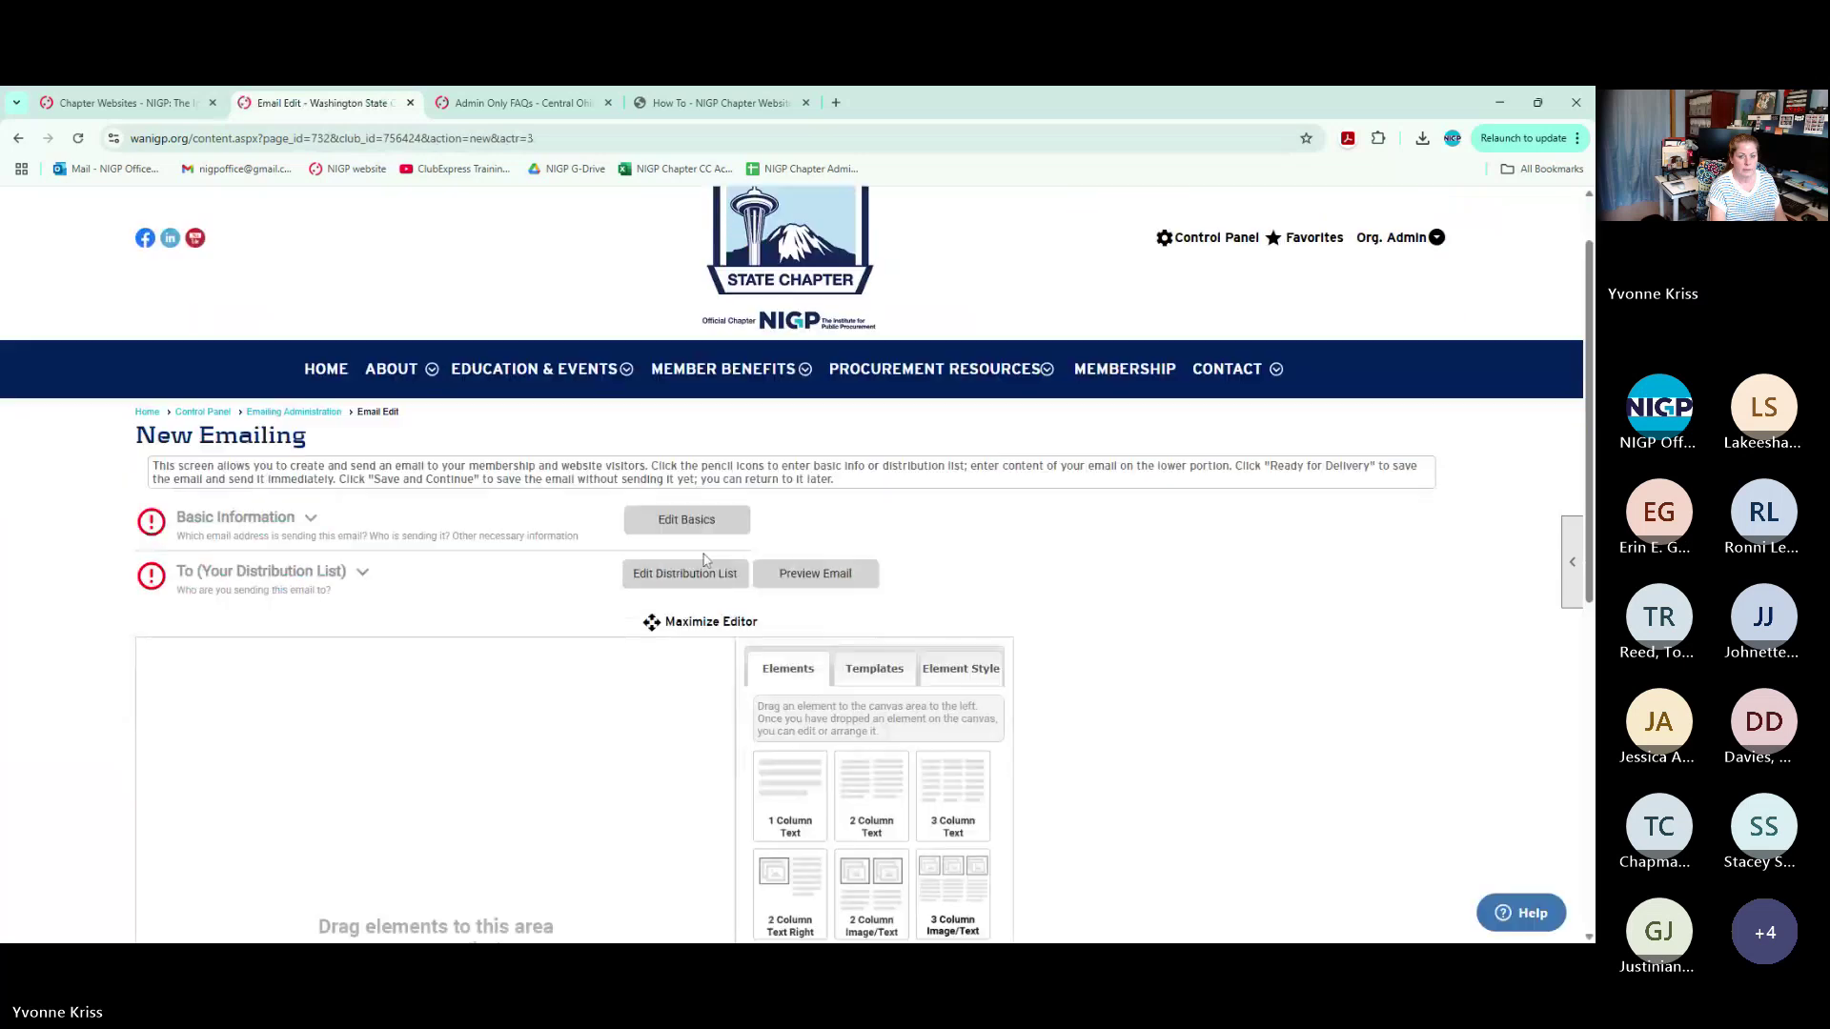
Build a new category-based recipient list and choose Event Registrants
left_click(707, 574)
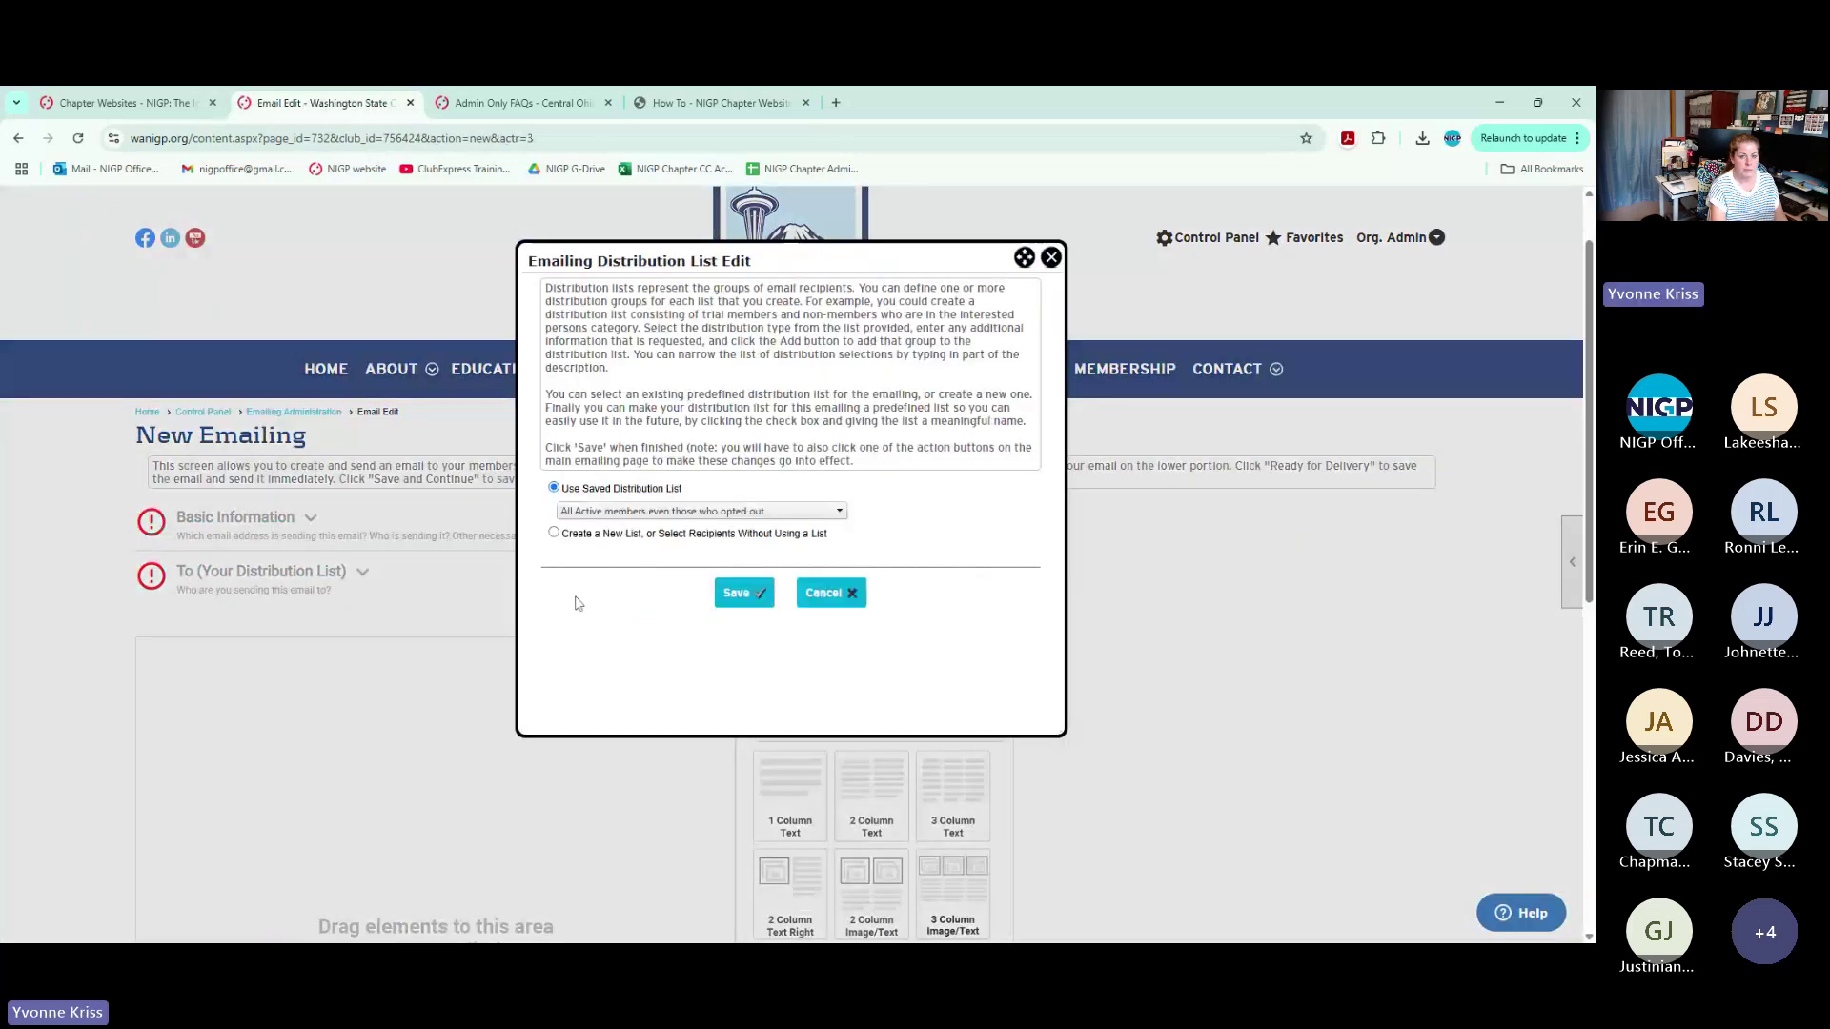
left_click(554, 532)
left_click(725, 546)
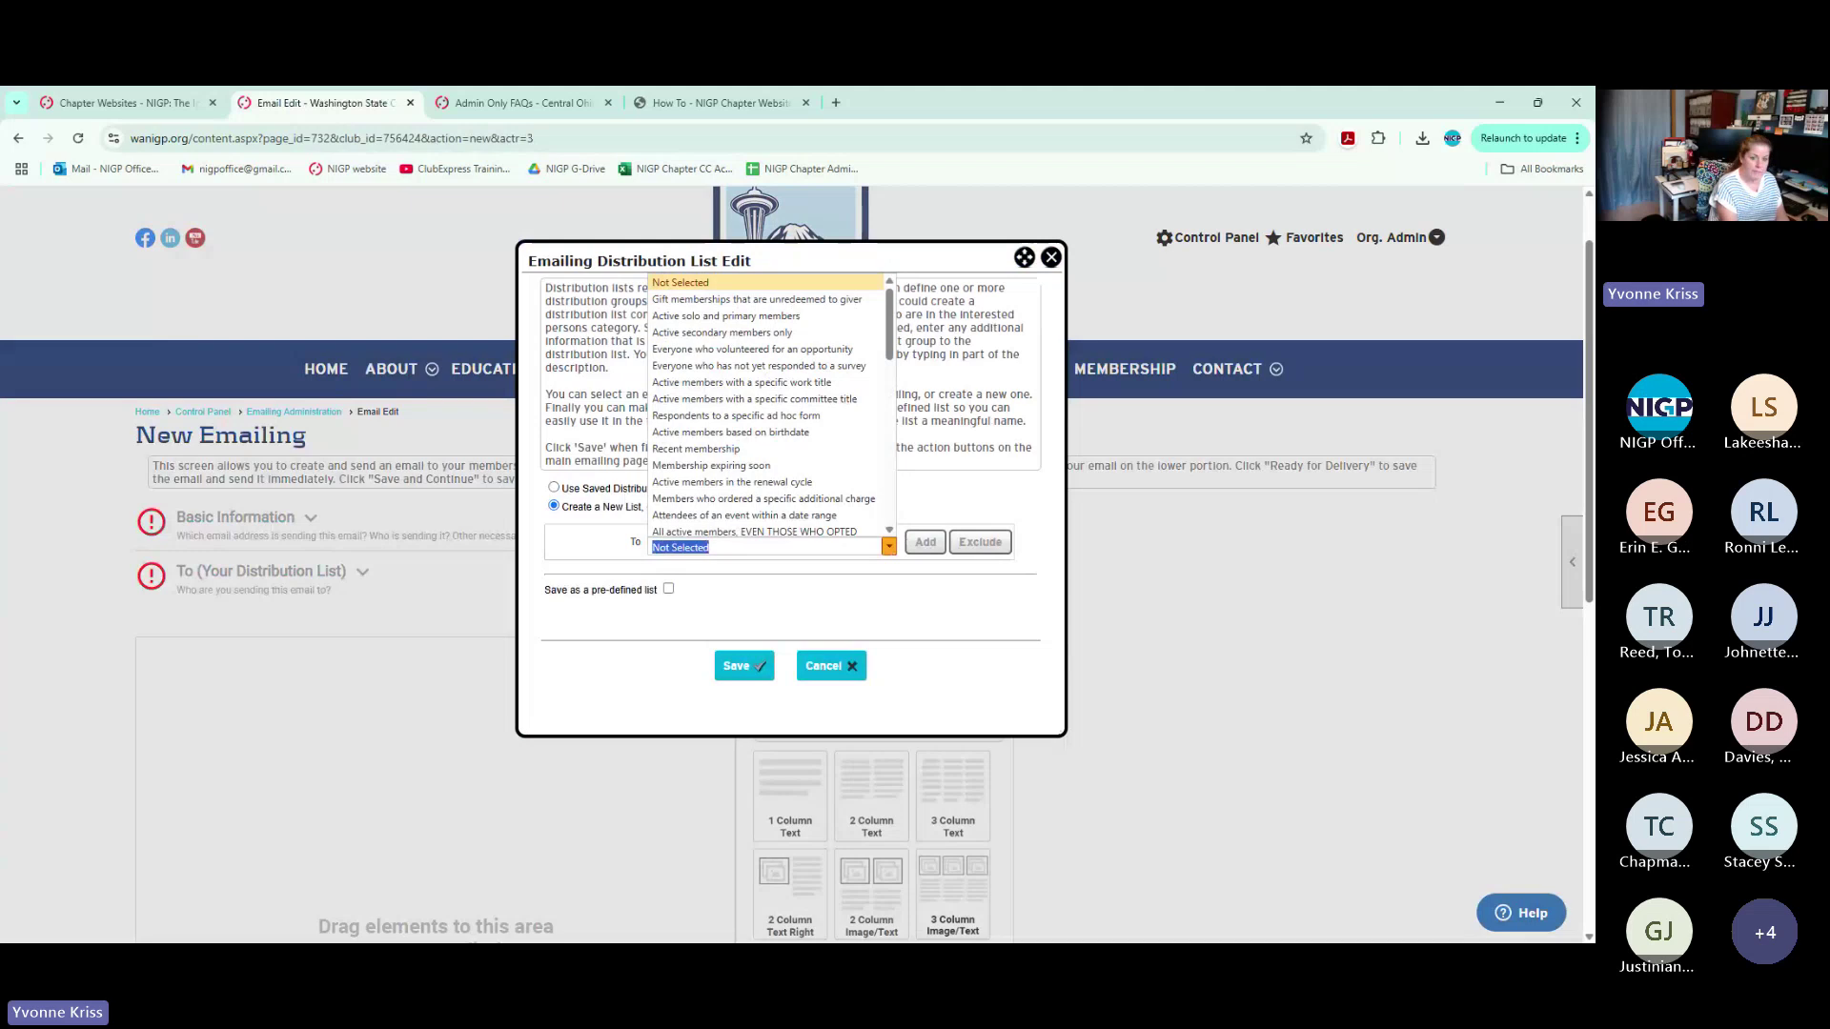
type("catego")
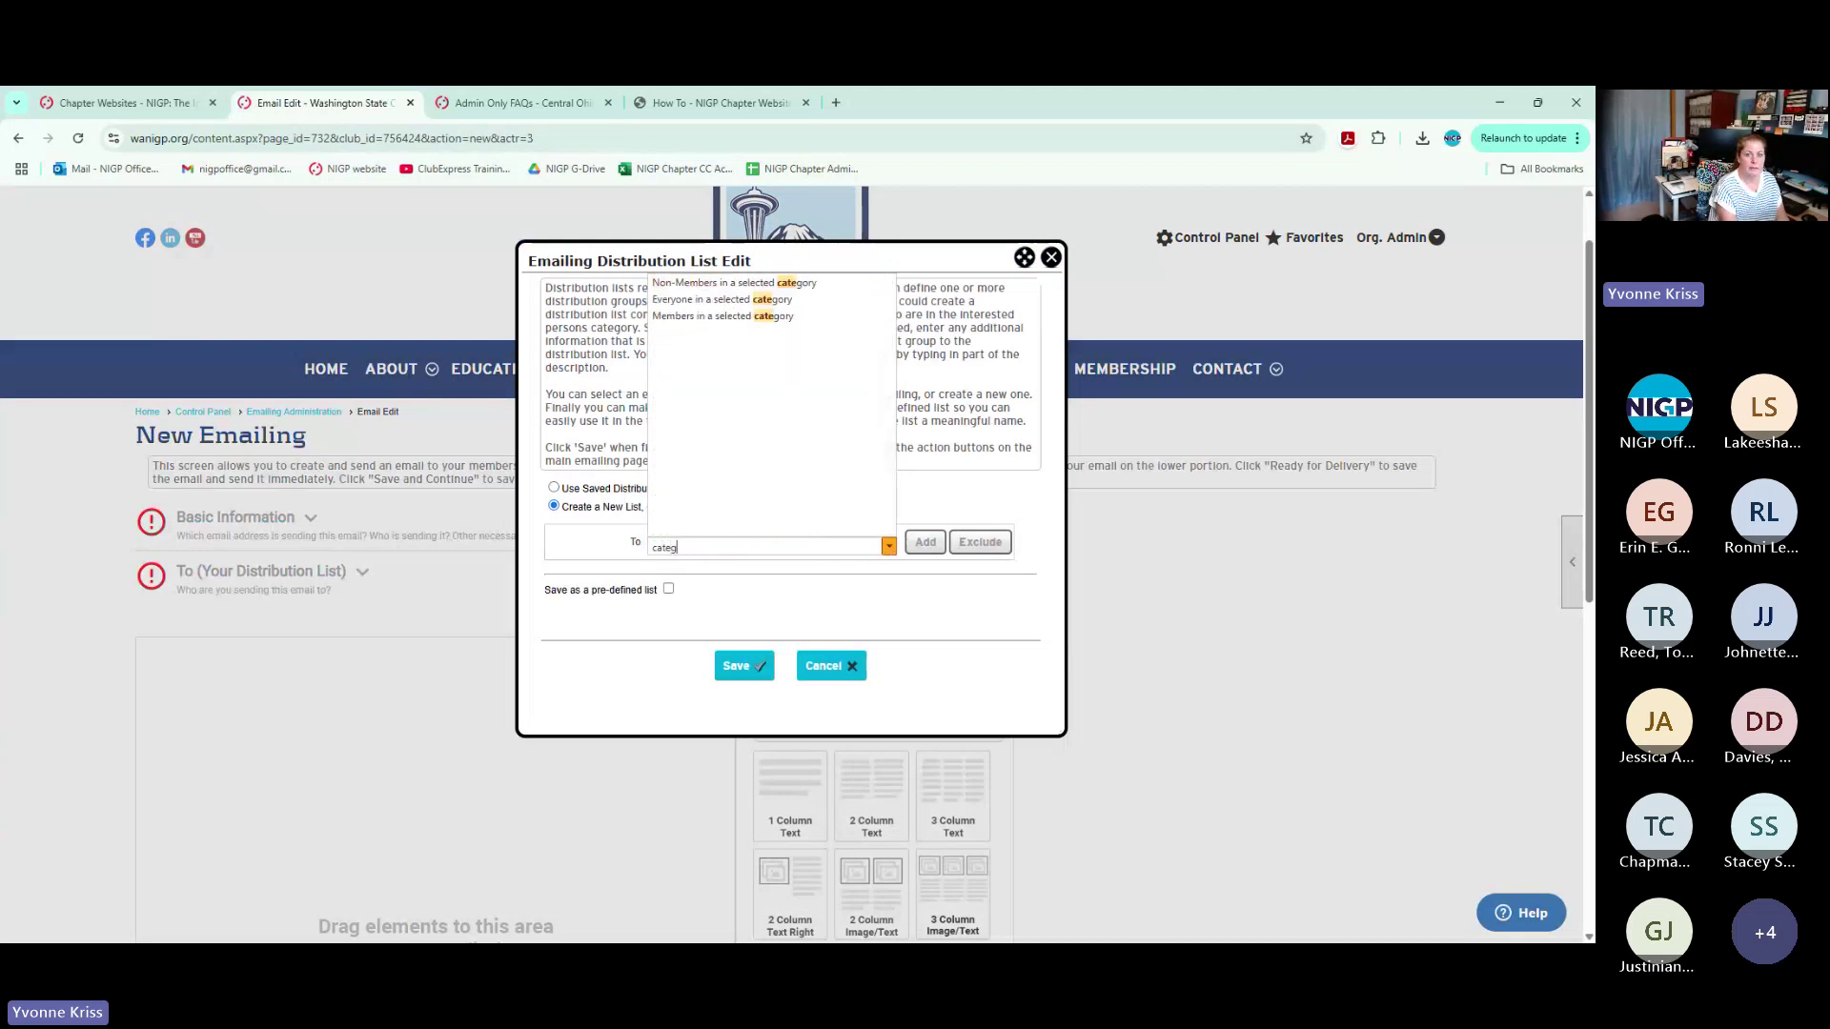
left_click(743, 303)
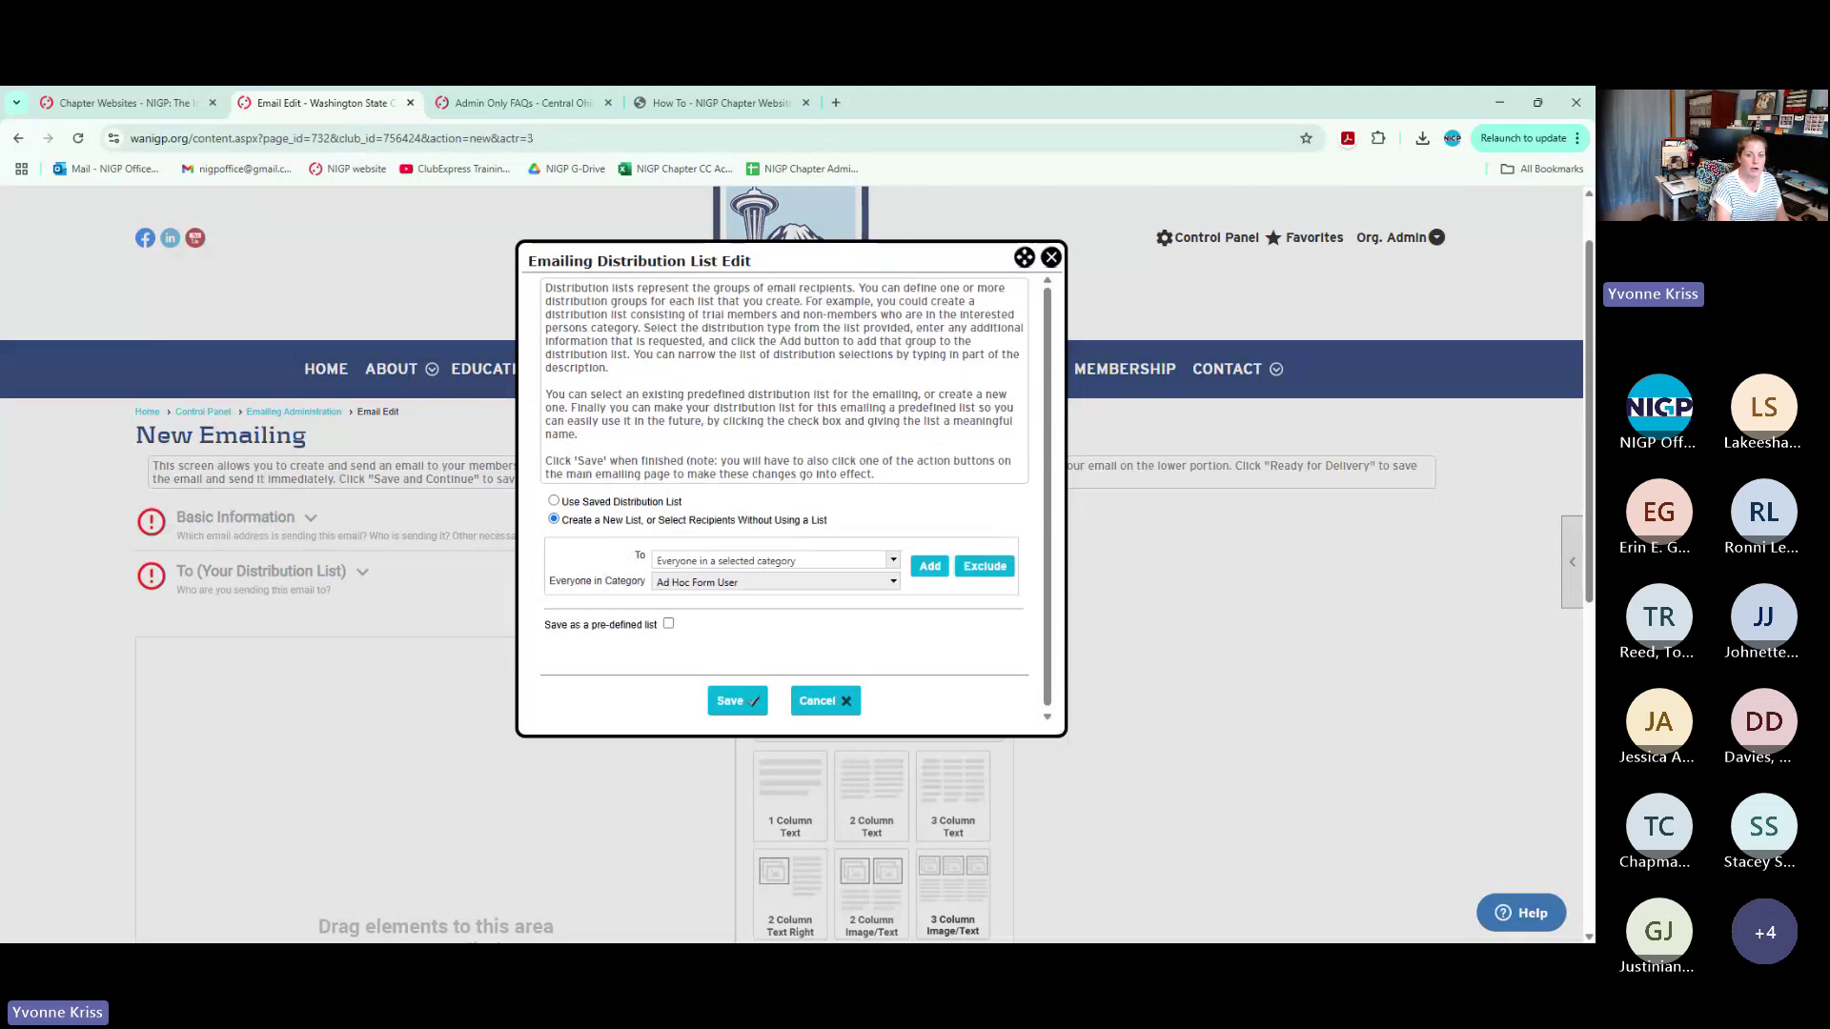
left_click(745, 582)
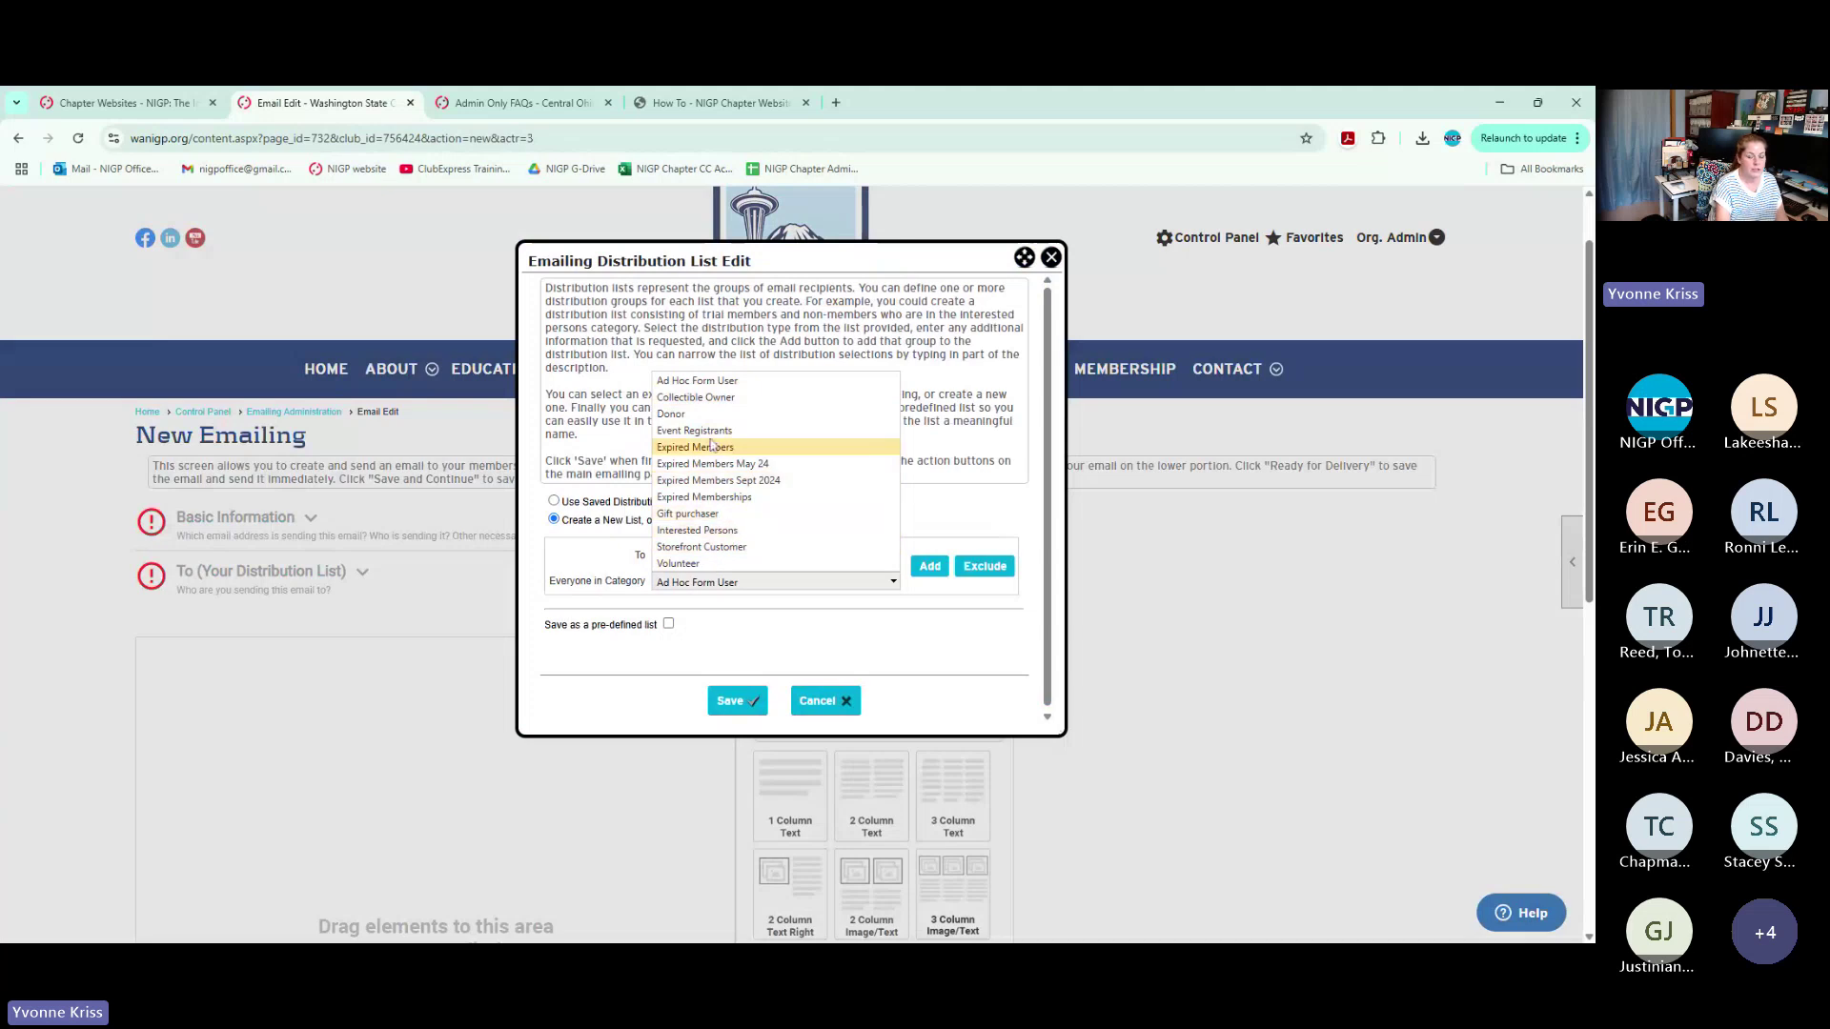
left_click(711, 434)
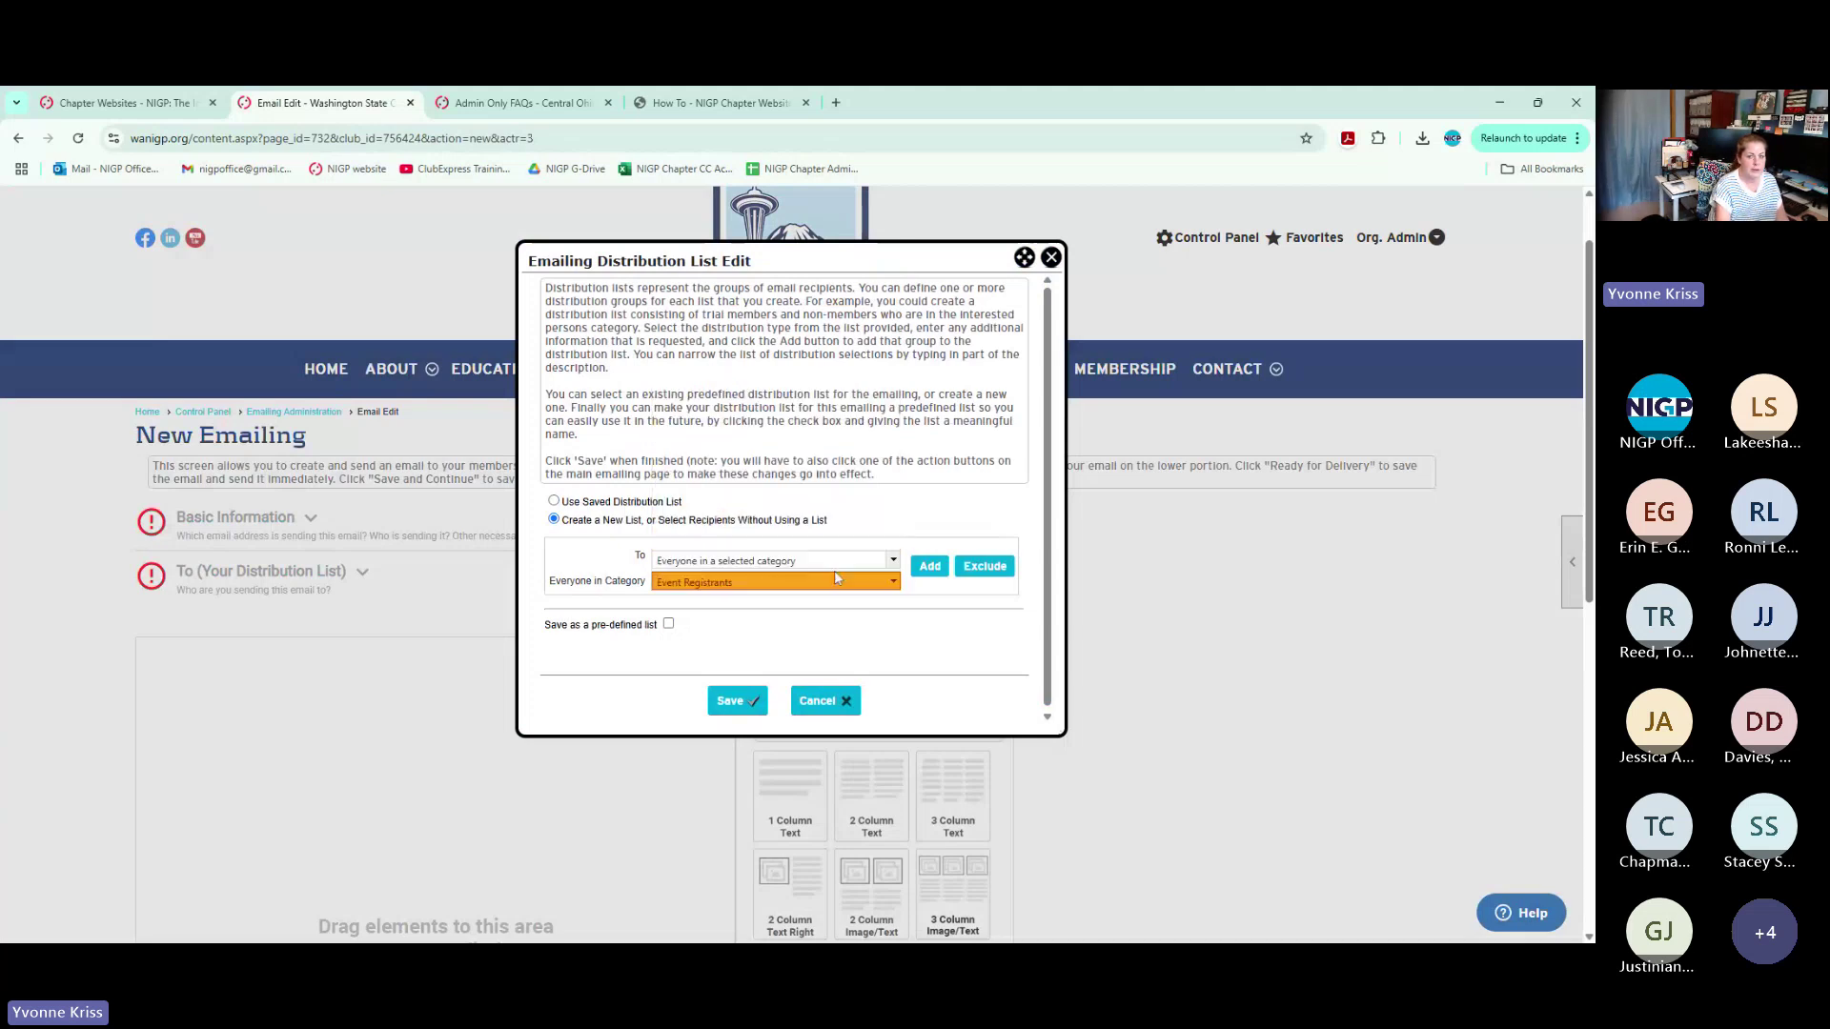
Add Event Registrants, save the distribution list, and show its 537-recipient breakdown
left_click(940, 567)
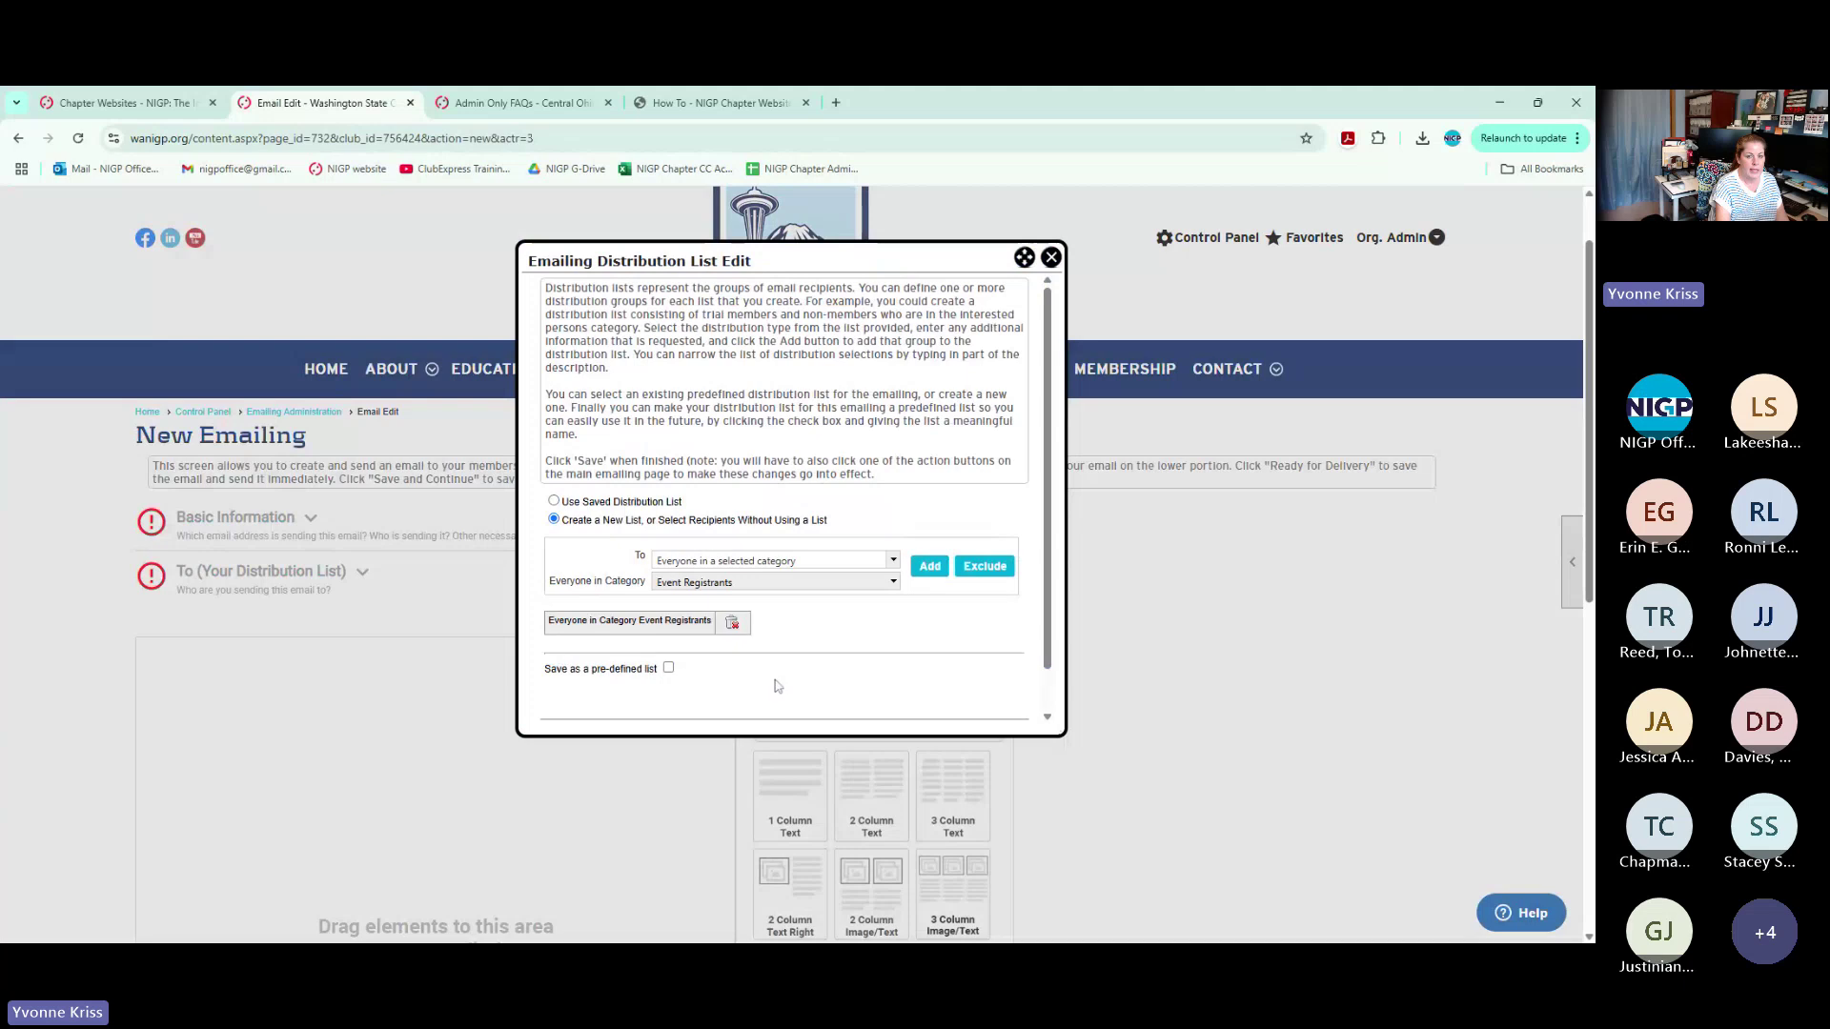
scroll(724, 648, "down", 2)
left_click(734, 699)
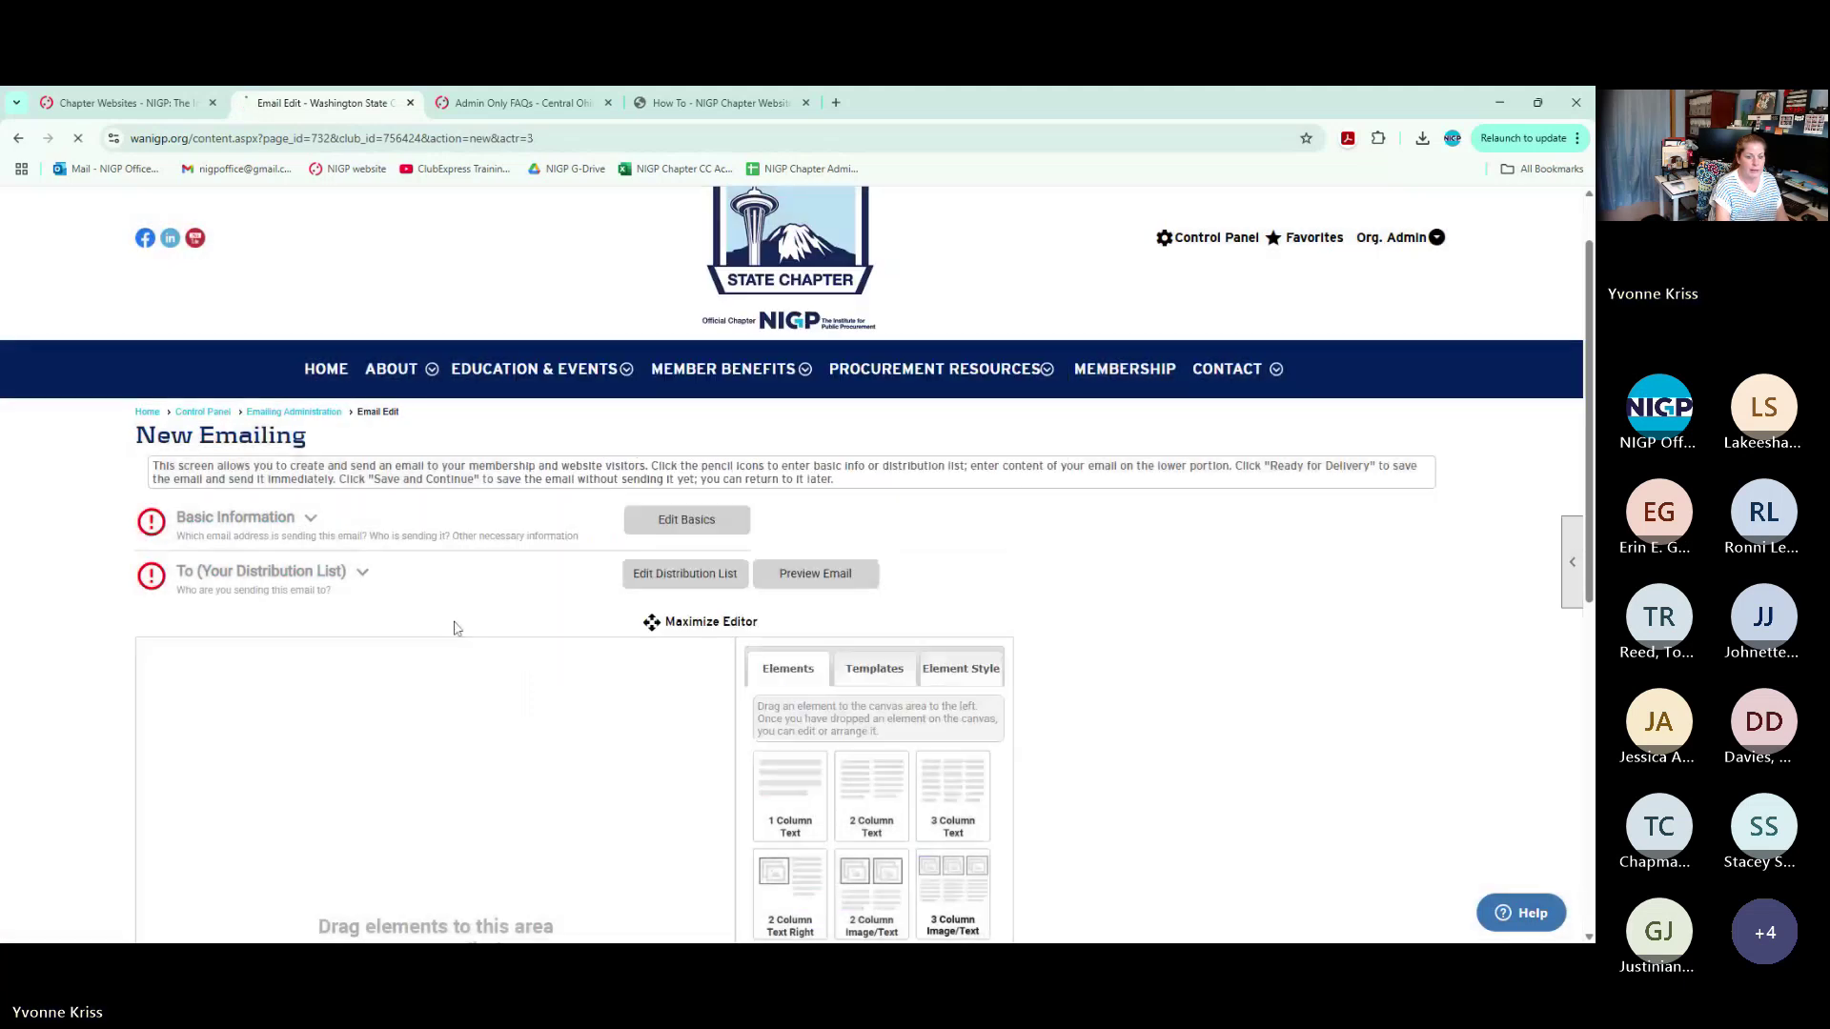
left_click(363, 572)
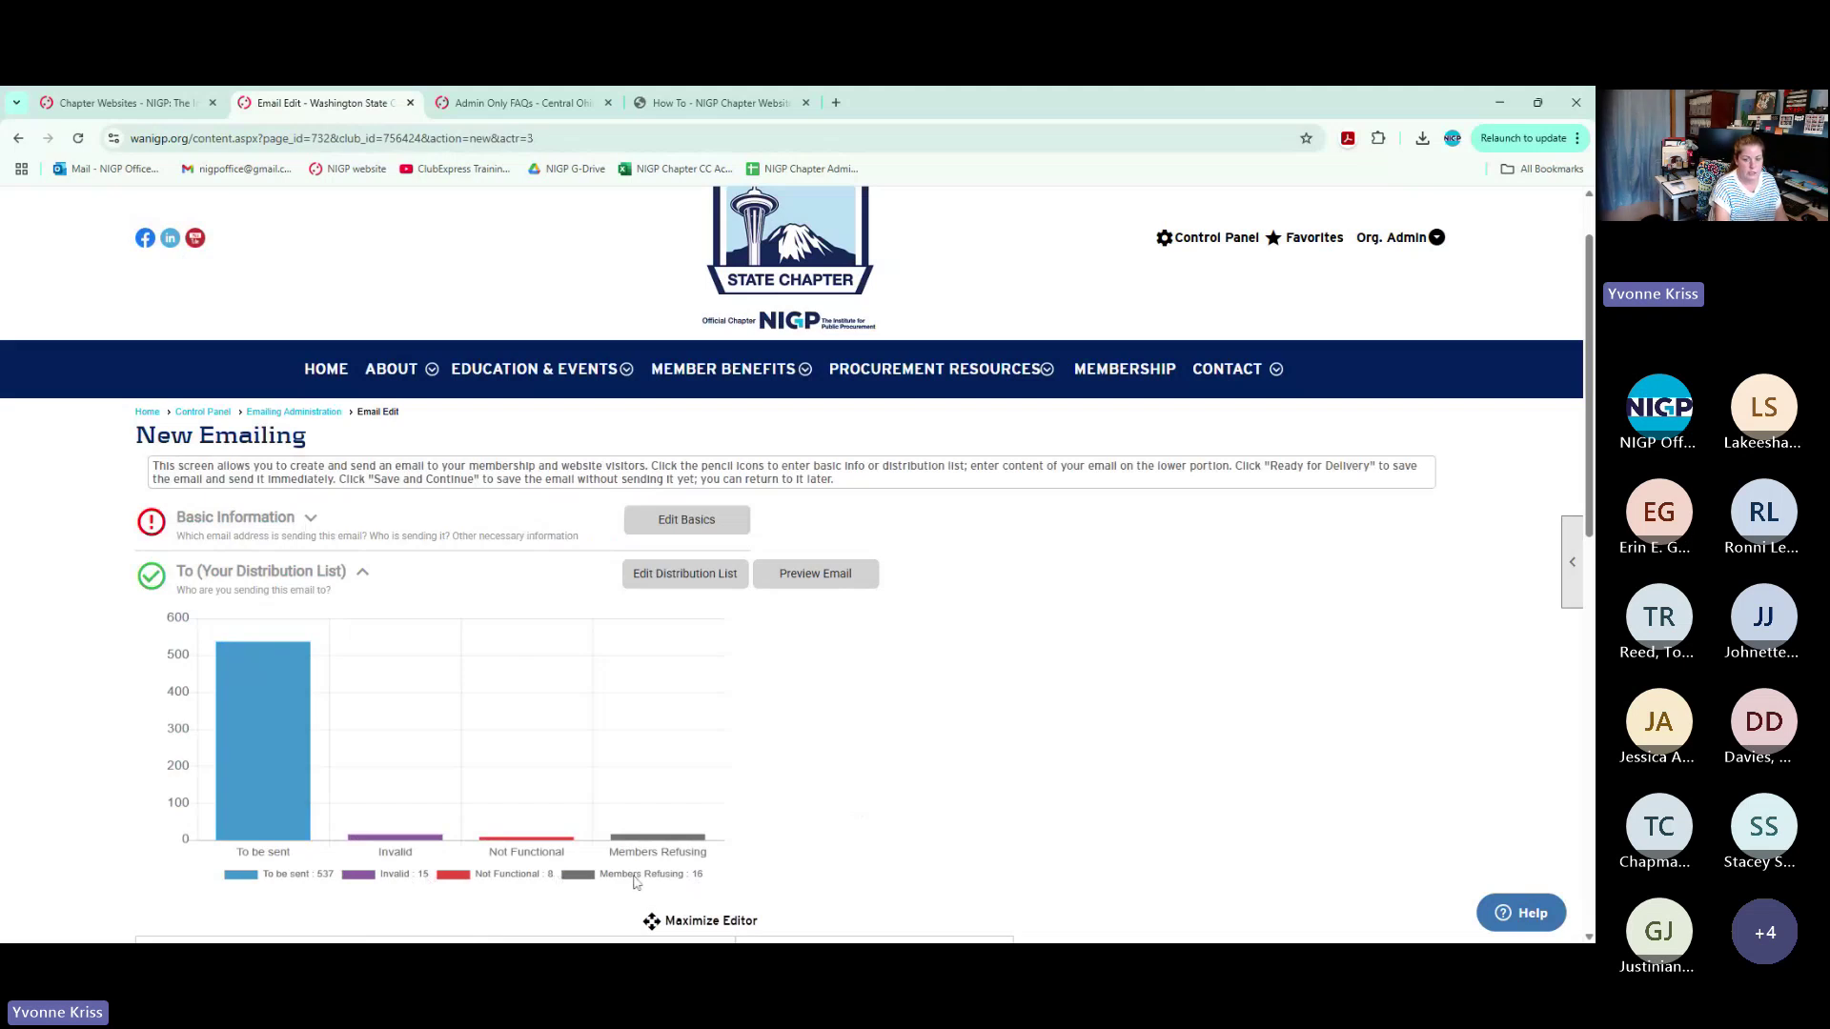
Look over the Event Registrants row in Mailing List Categories, then go back to the Control Panel
mouse_move(396, 394)
left_click(203, 411)
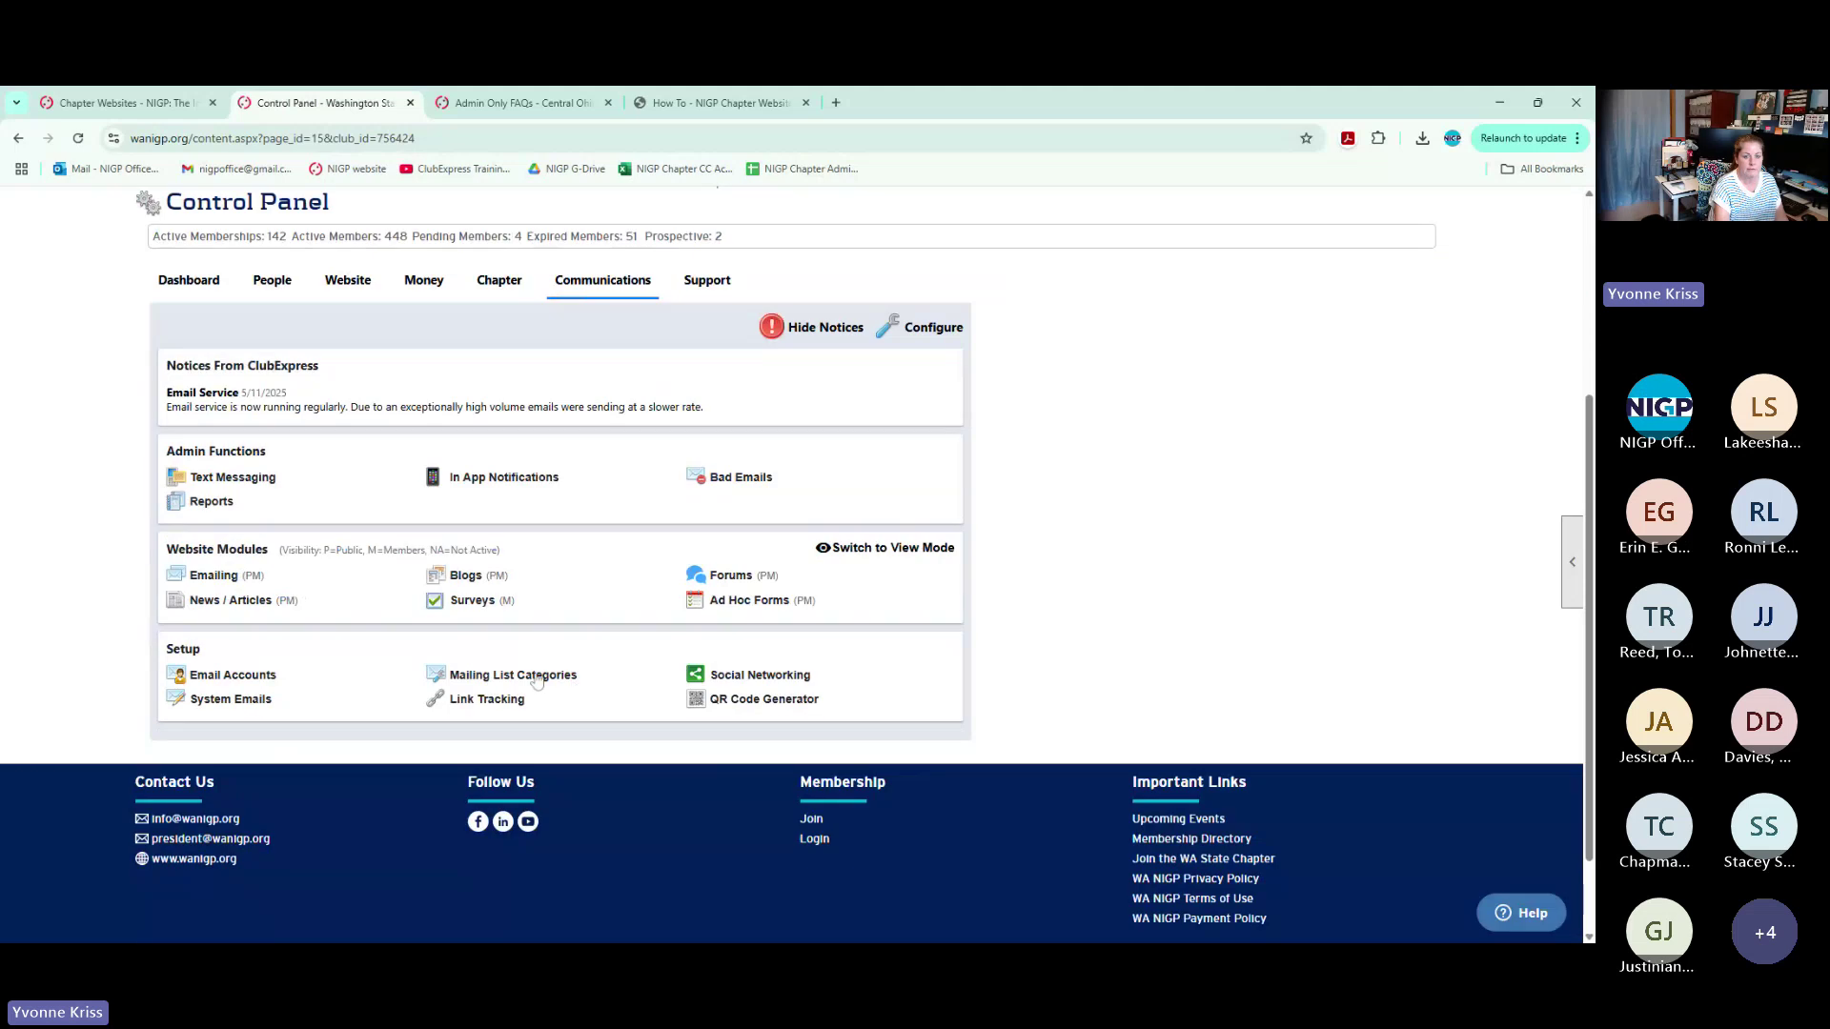
left_click(551, 668)
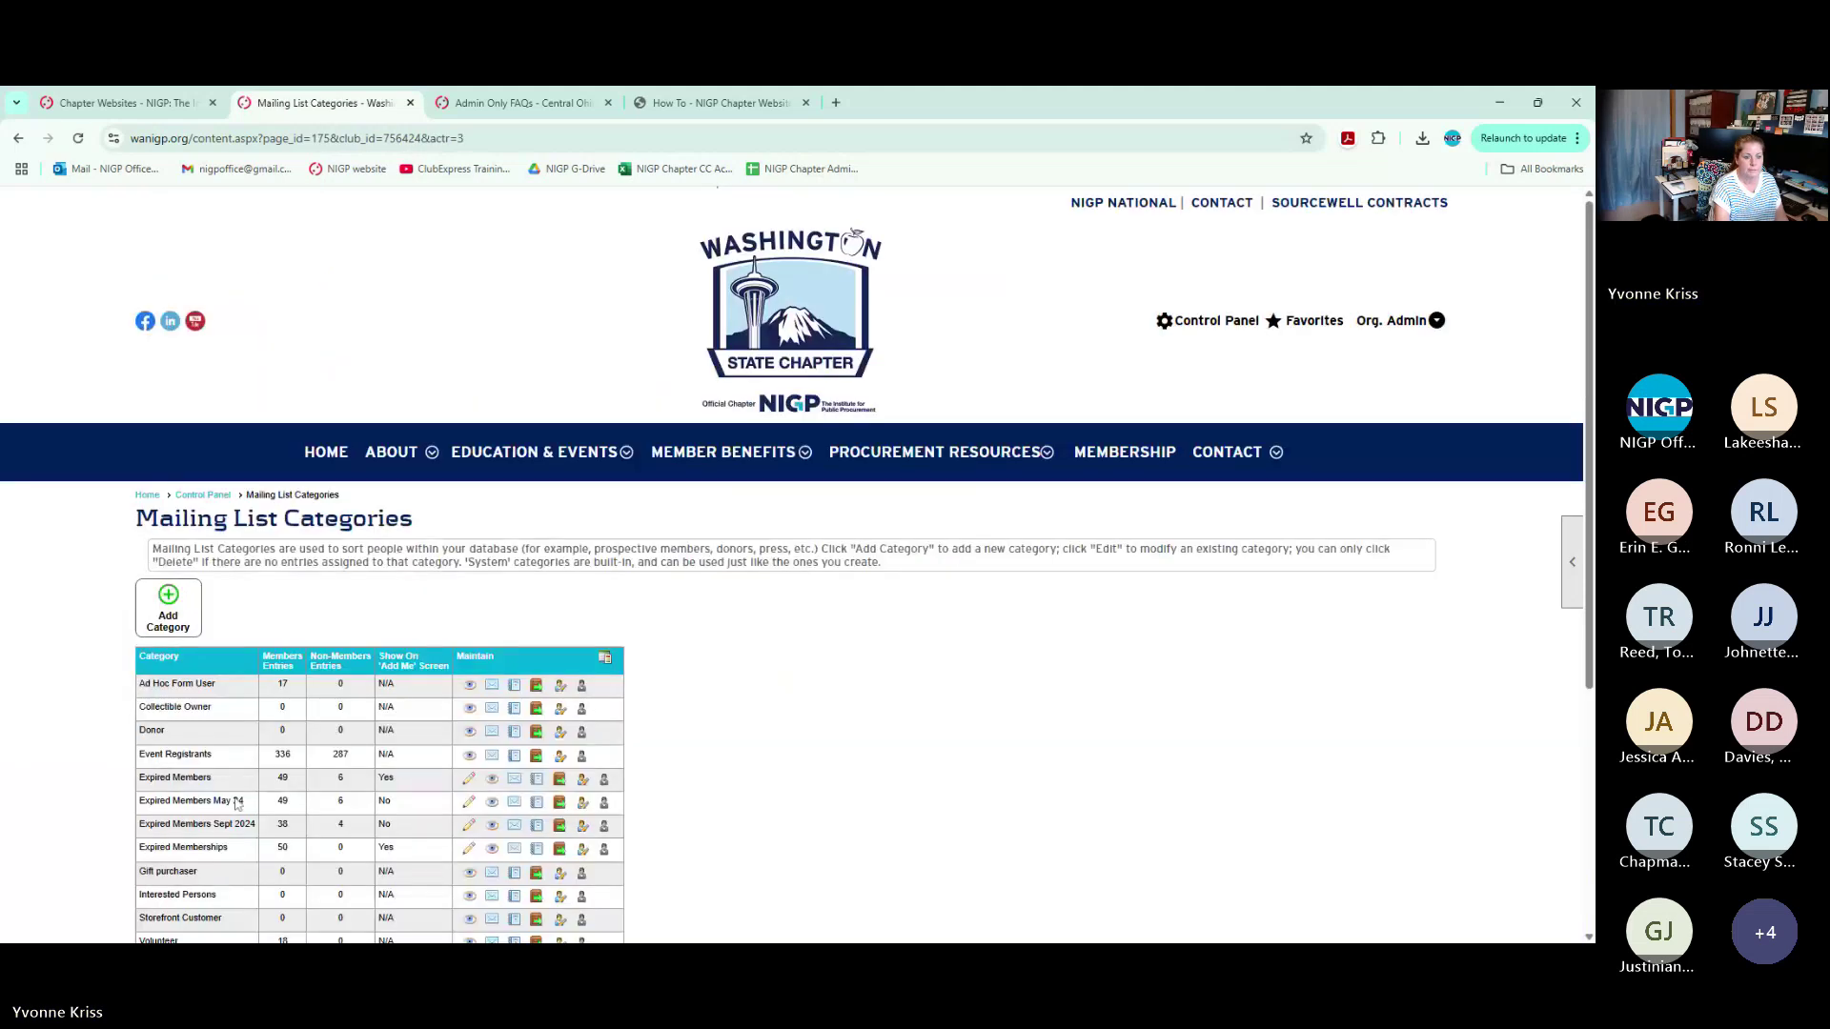
scroll(236, 803, "down", 3)
left_click_drag(140, 506, 427, 512)
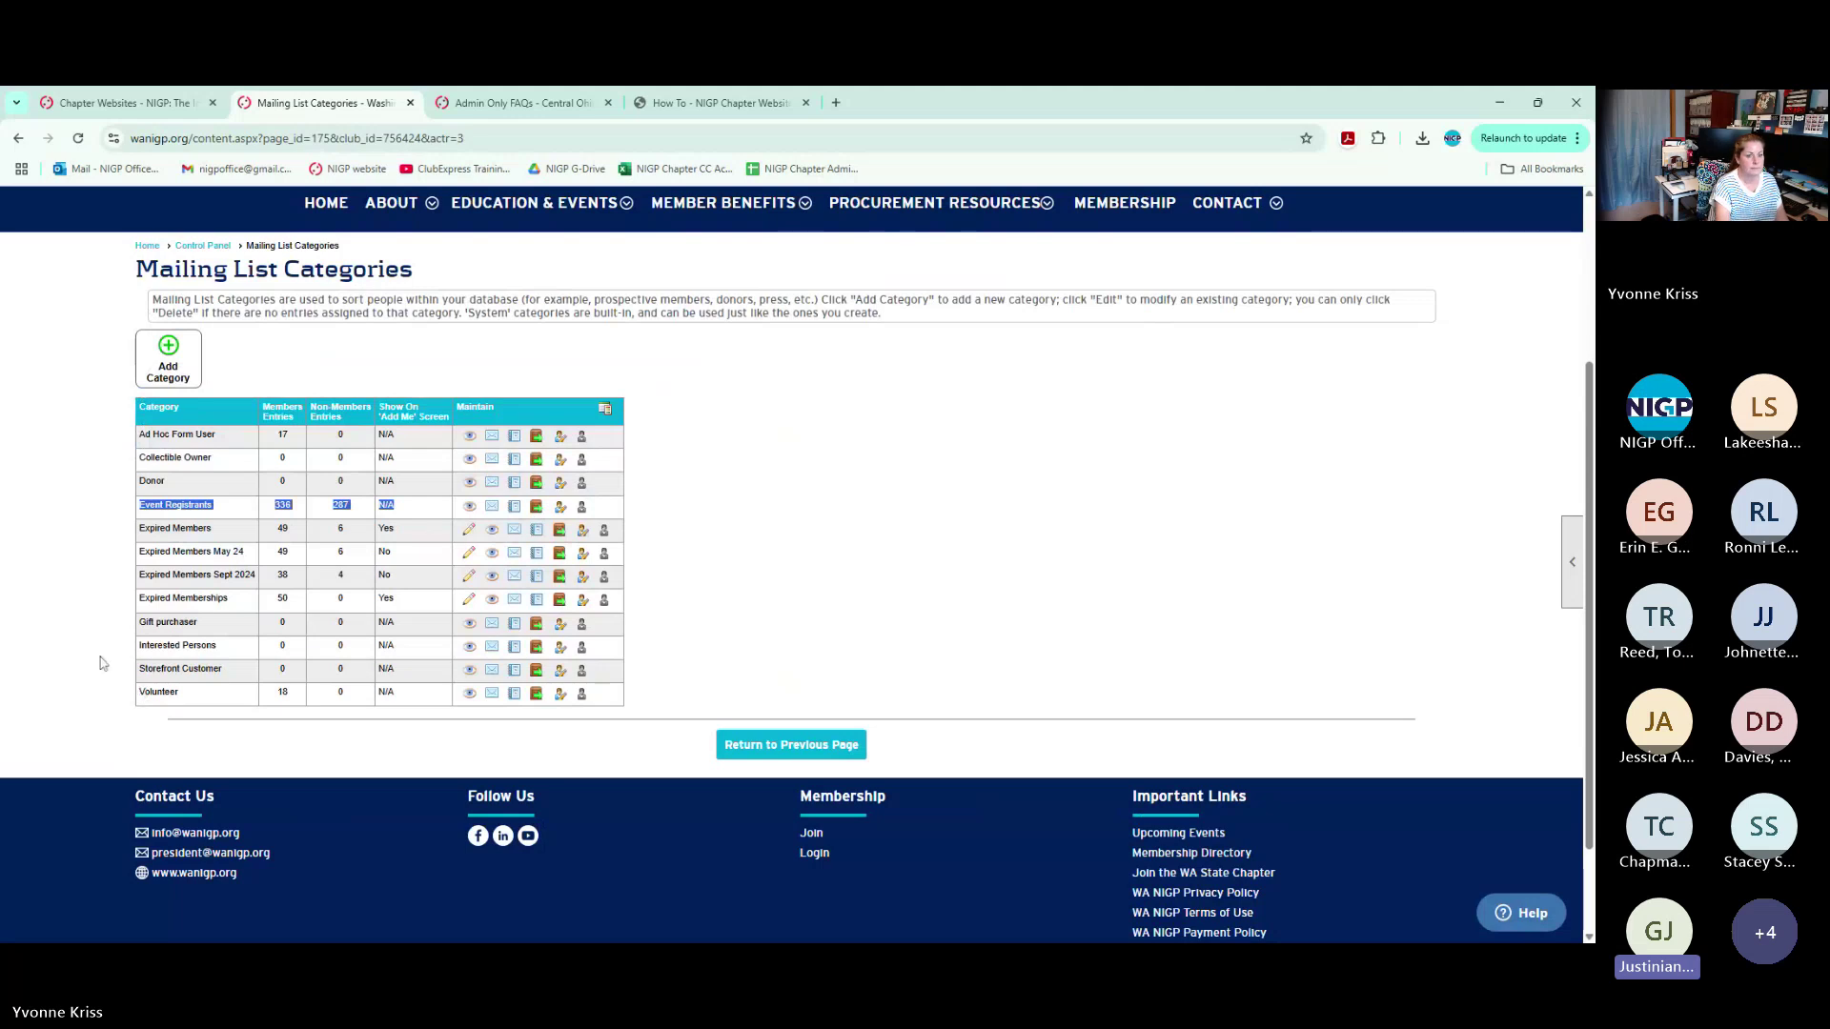
scroll(103, 663, "up", 3)
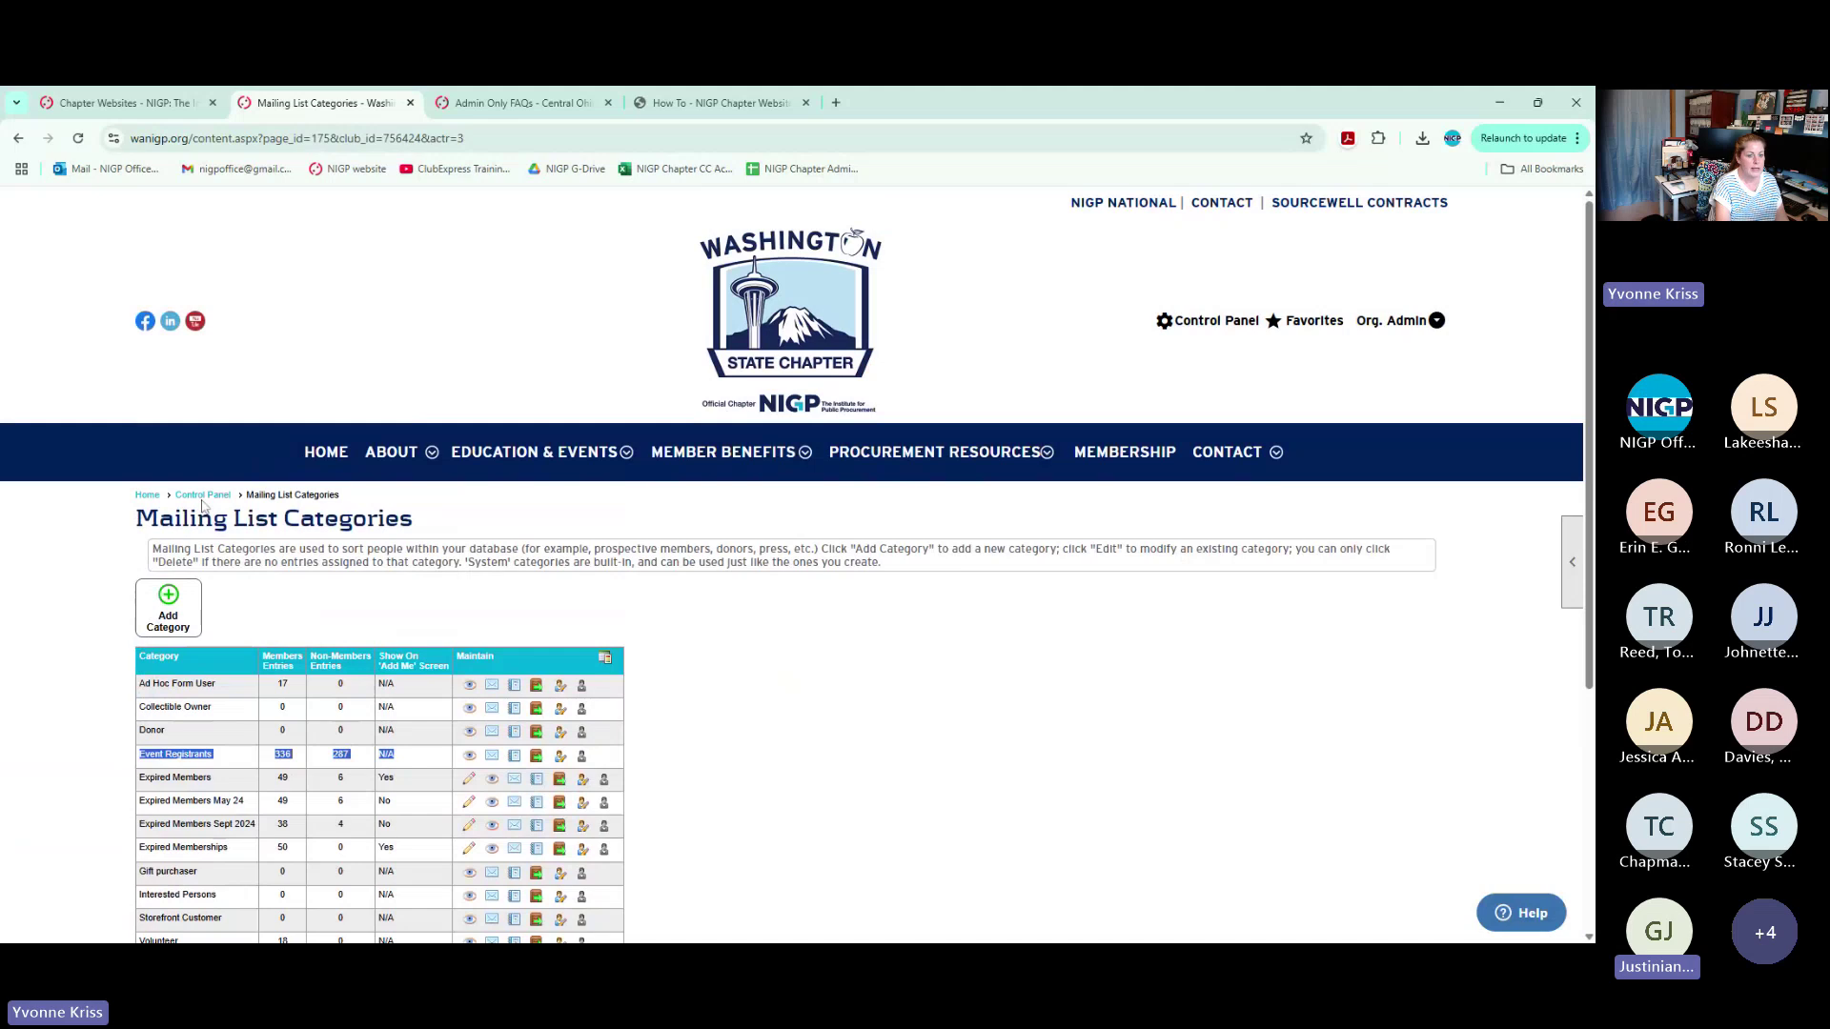
left_click(203, 496)
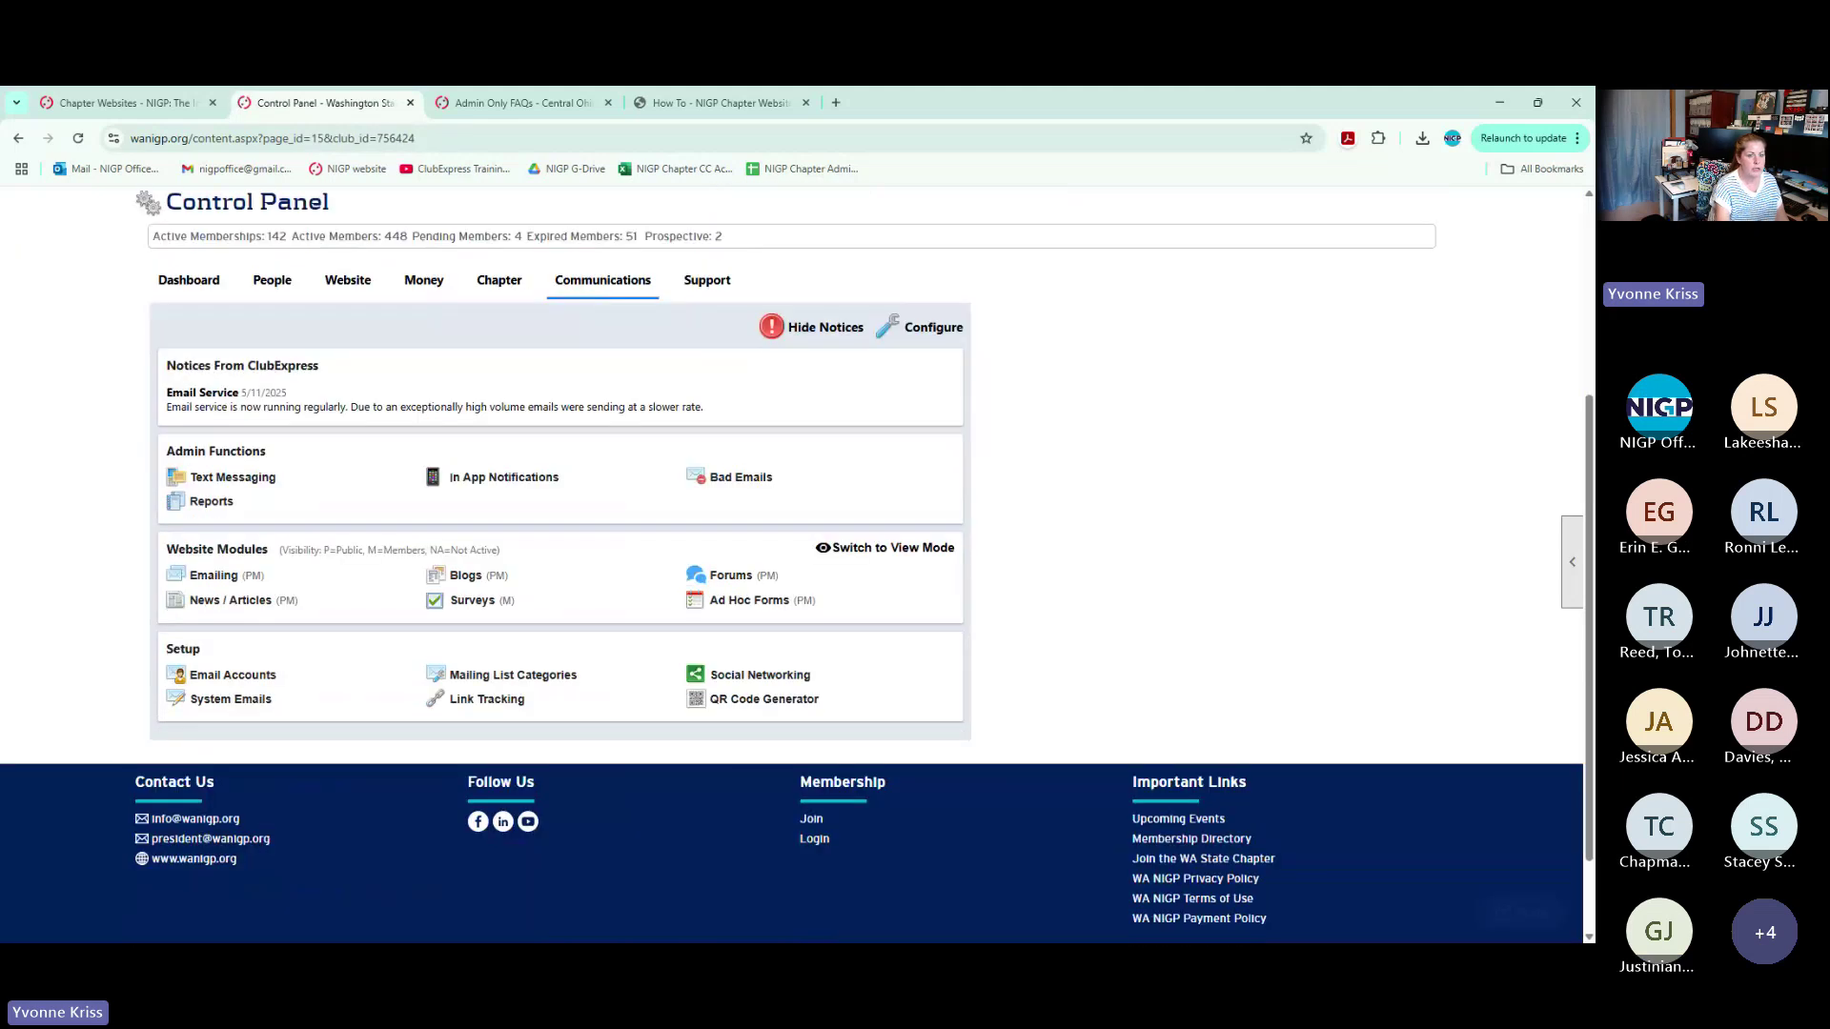
Open People Manager and limit the Member Status filter to Expired only
left_click(283, 279)
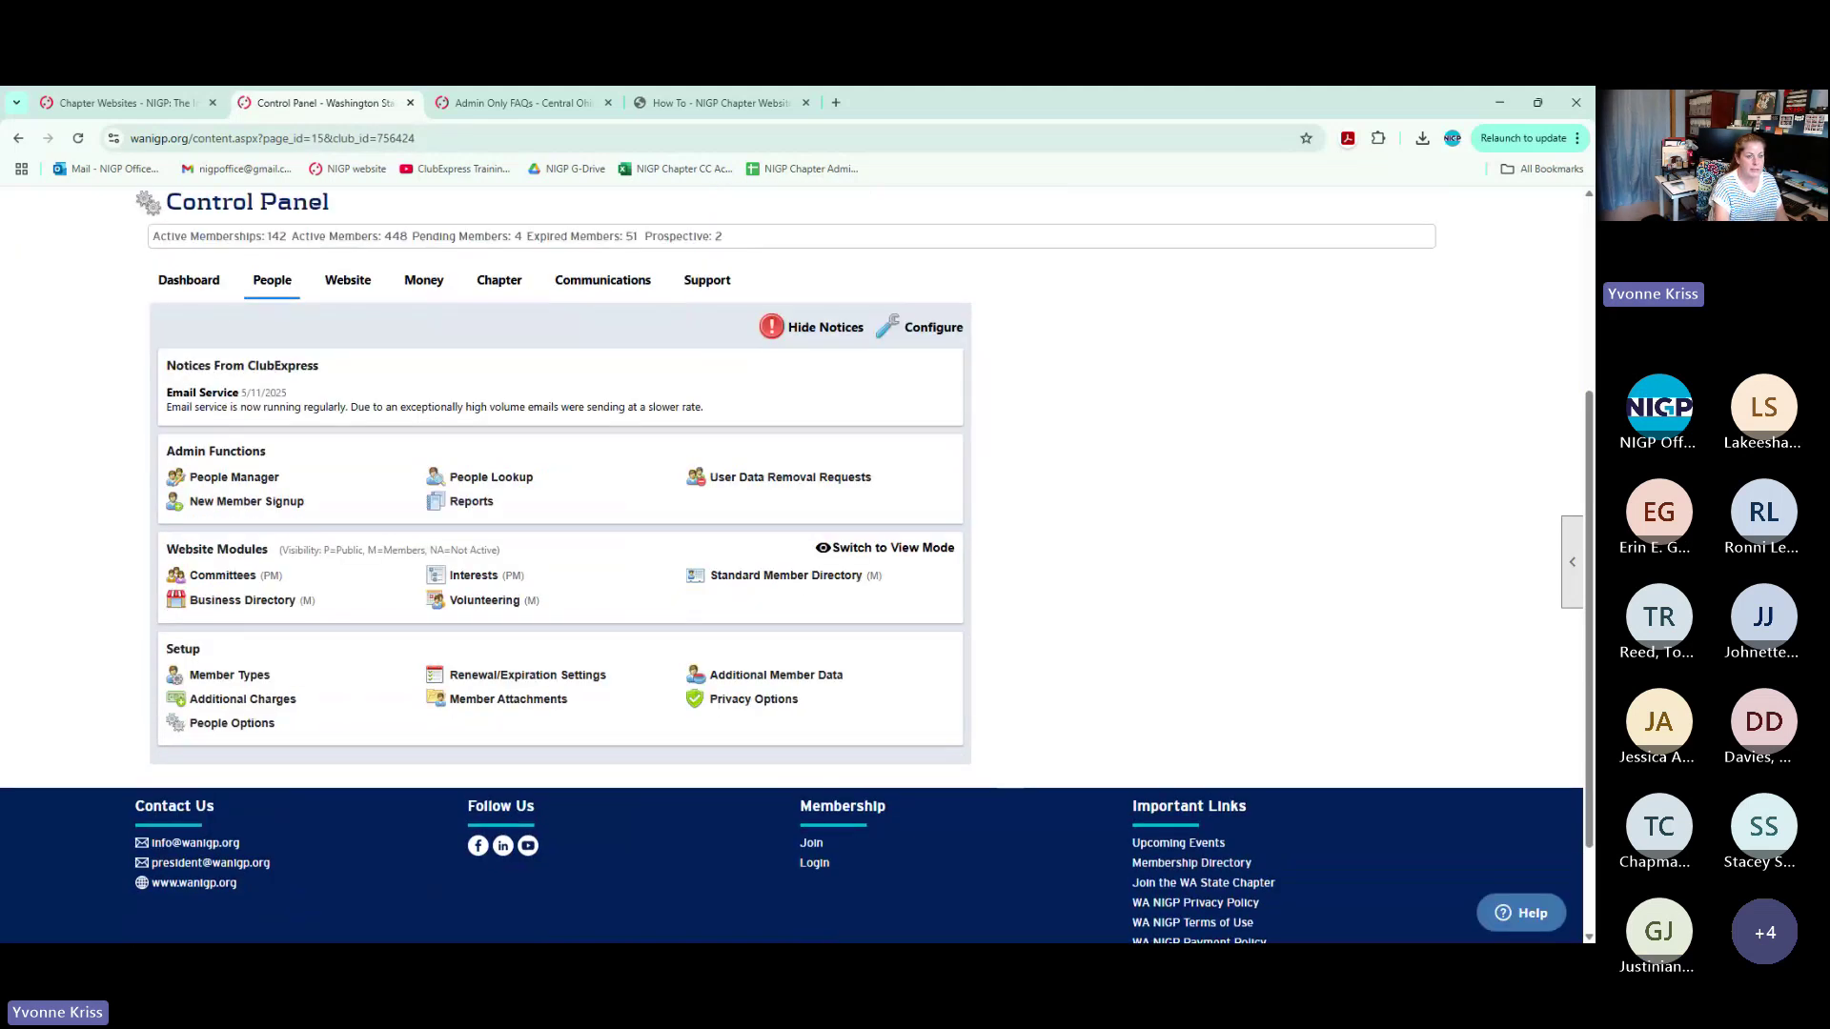
left_click(252, 479)
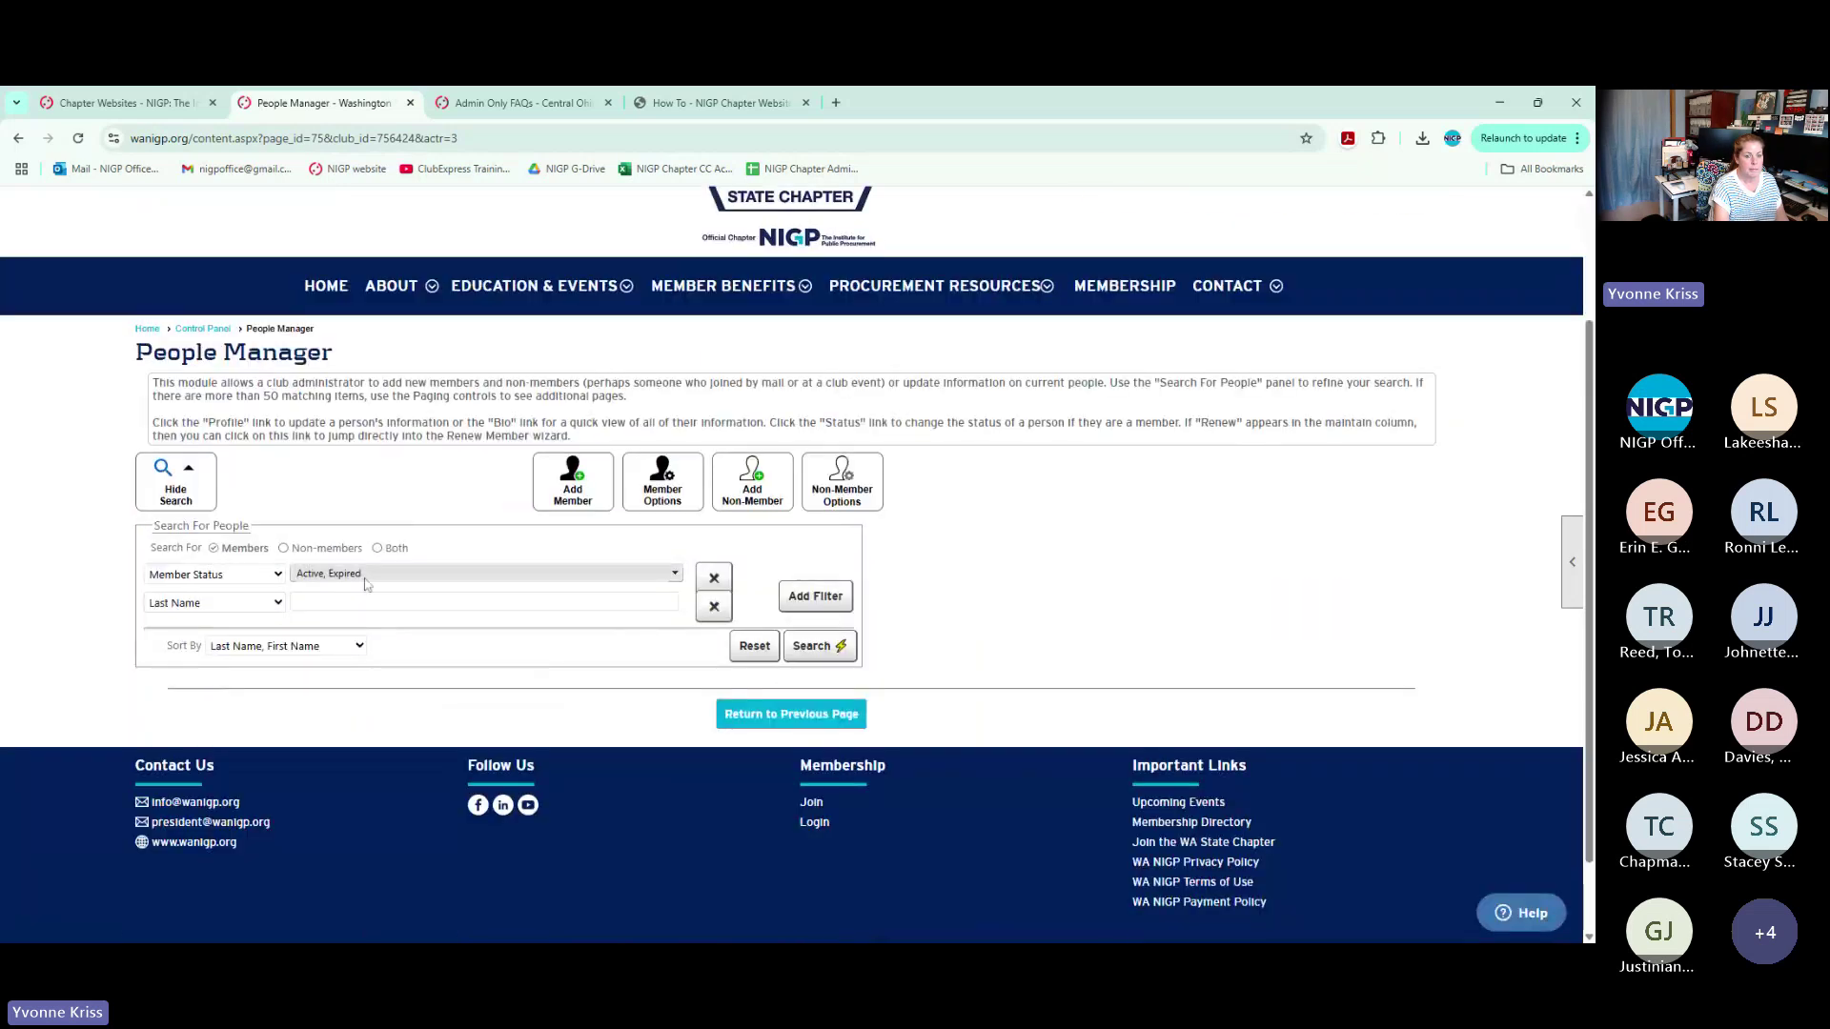
left_click(365, 576)
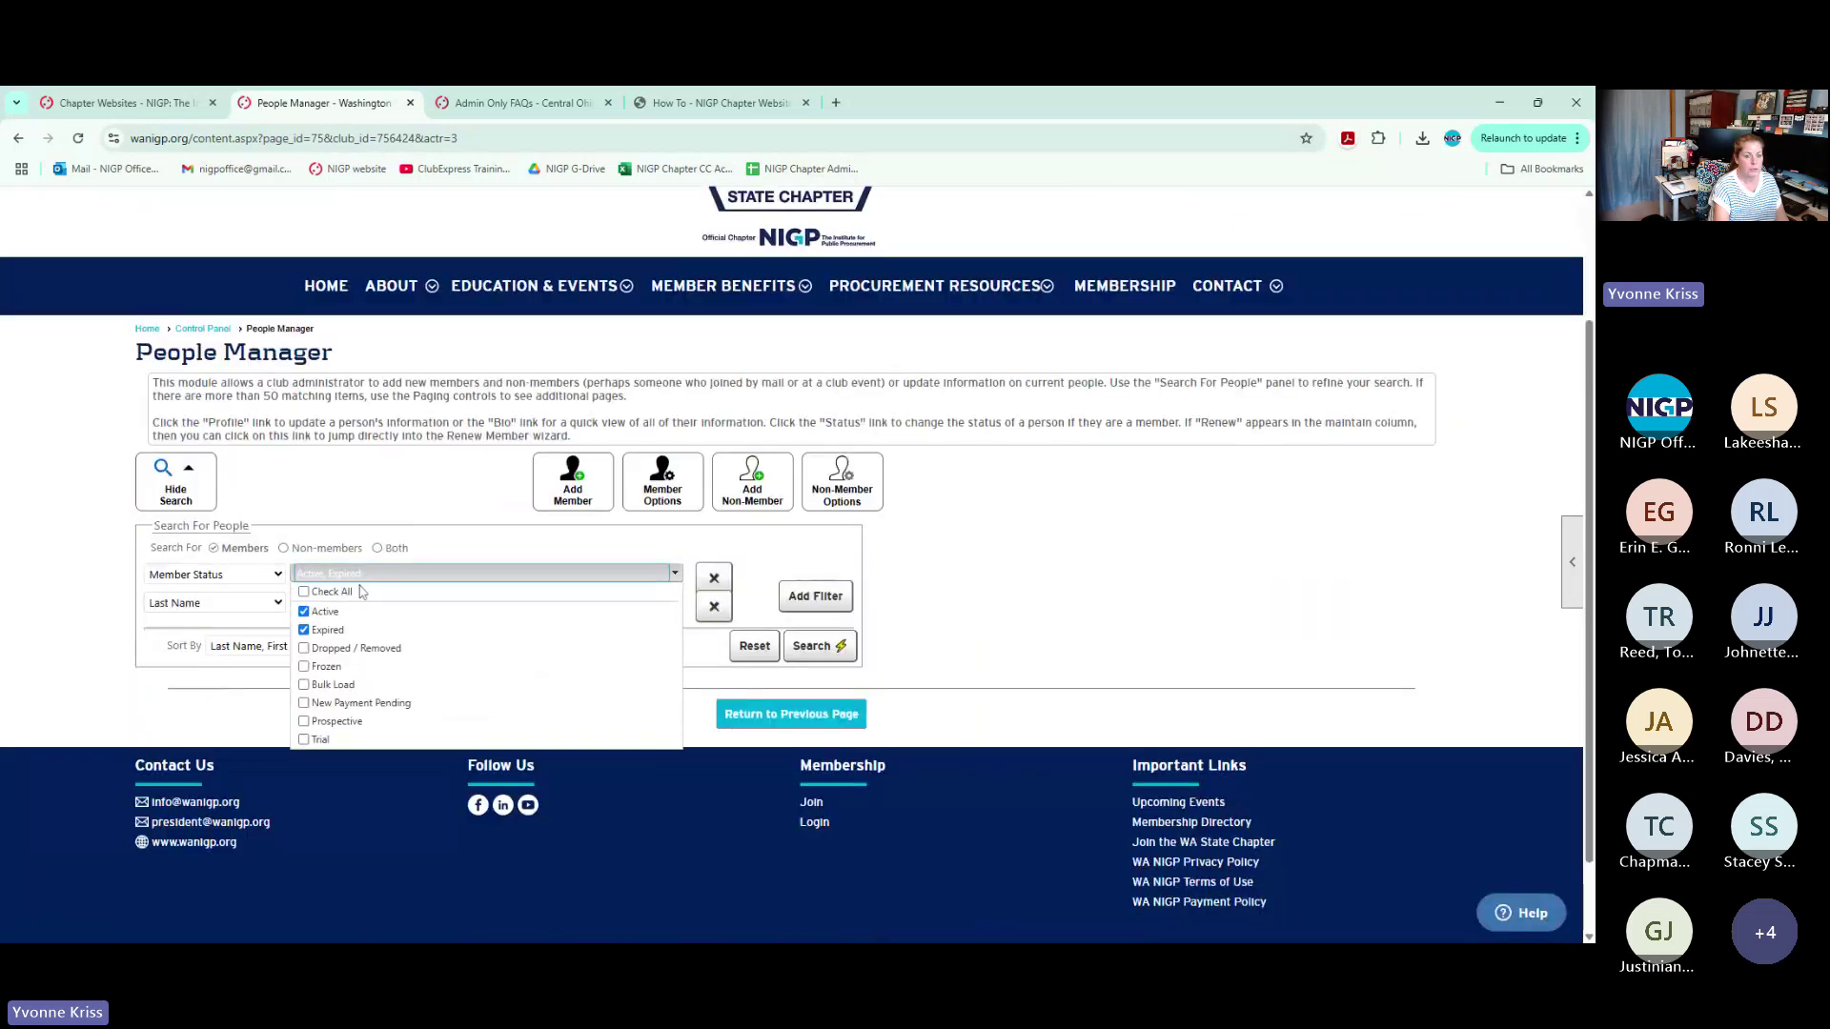
left_click(314, 611)
left_click(930, 587)
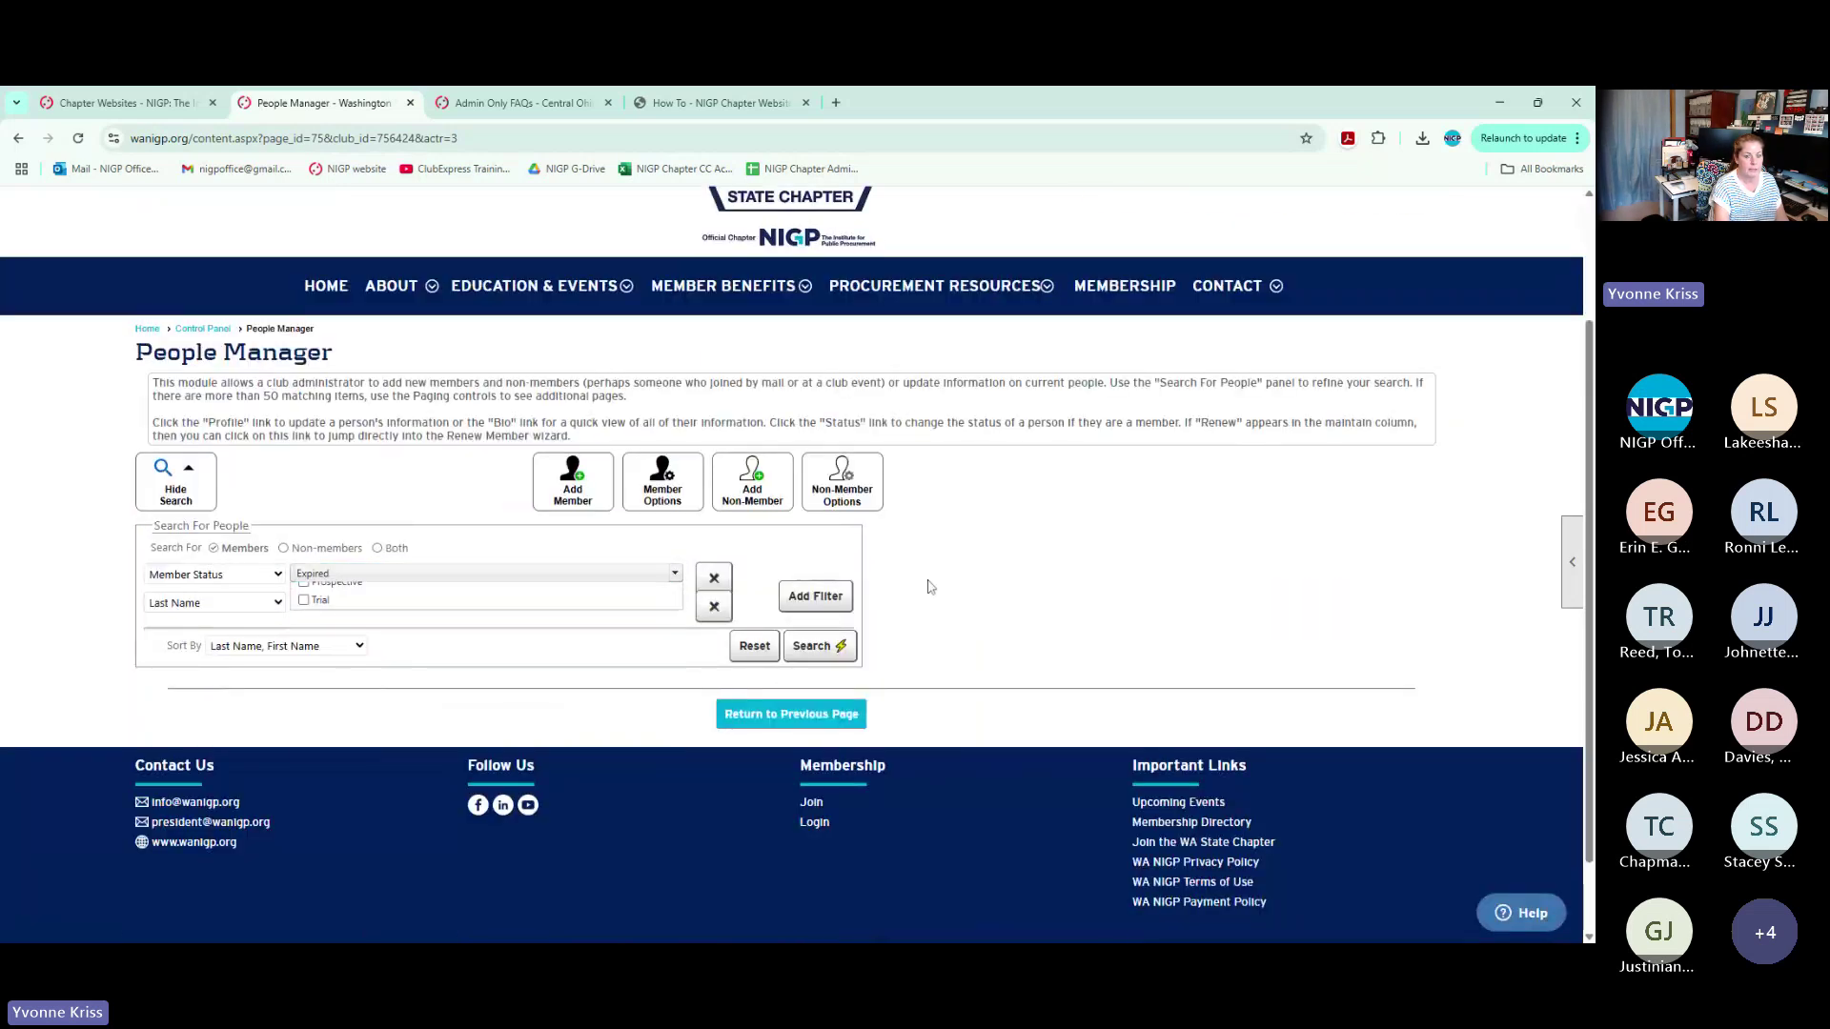
Add a Member Type filter for Honorary and search for expired Honorary members
left_click(232, 604)
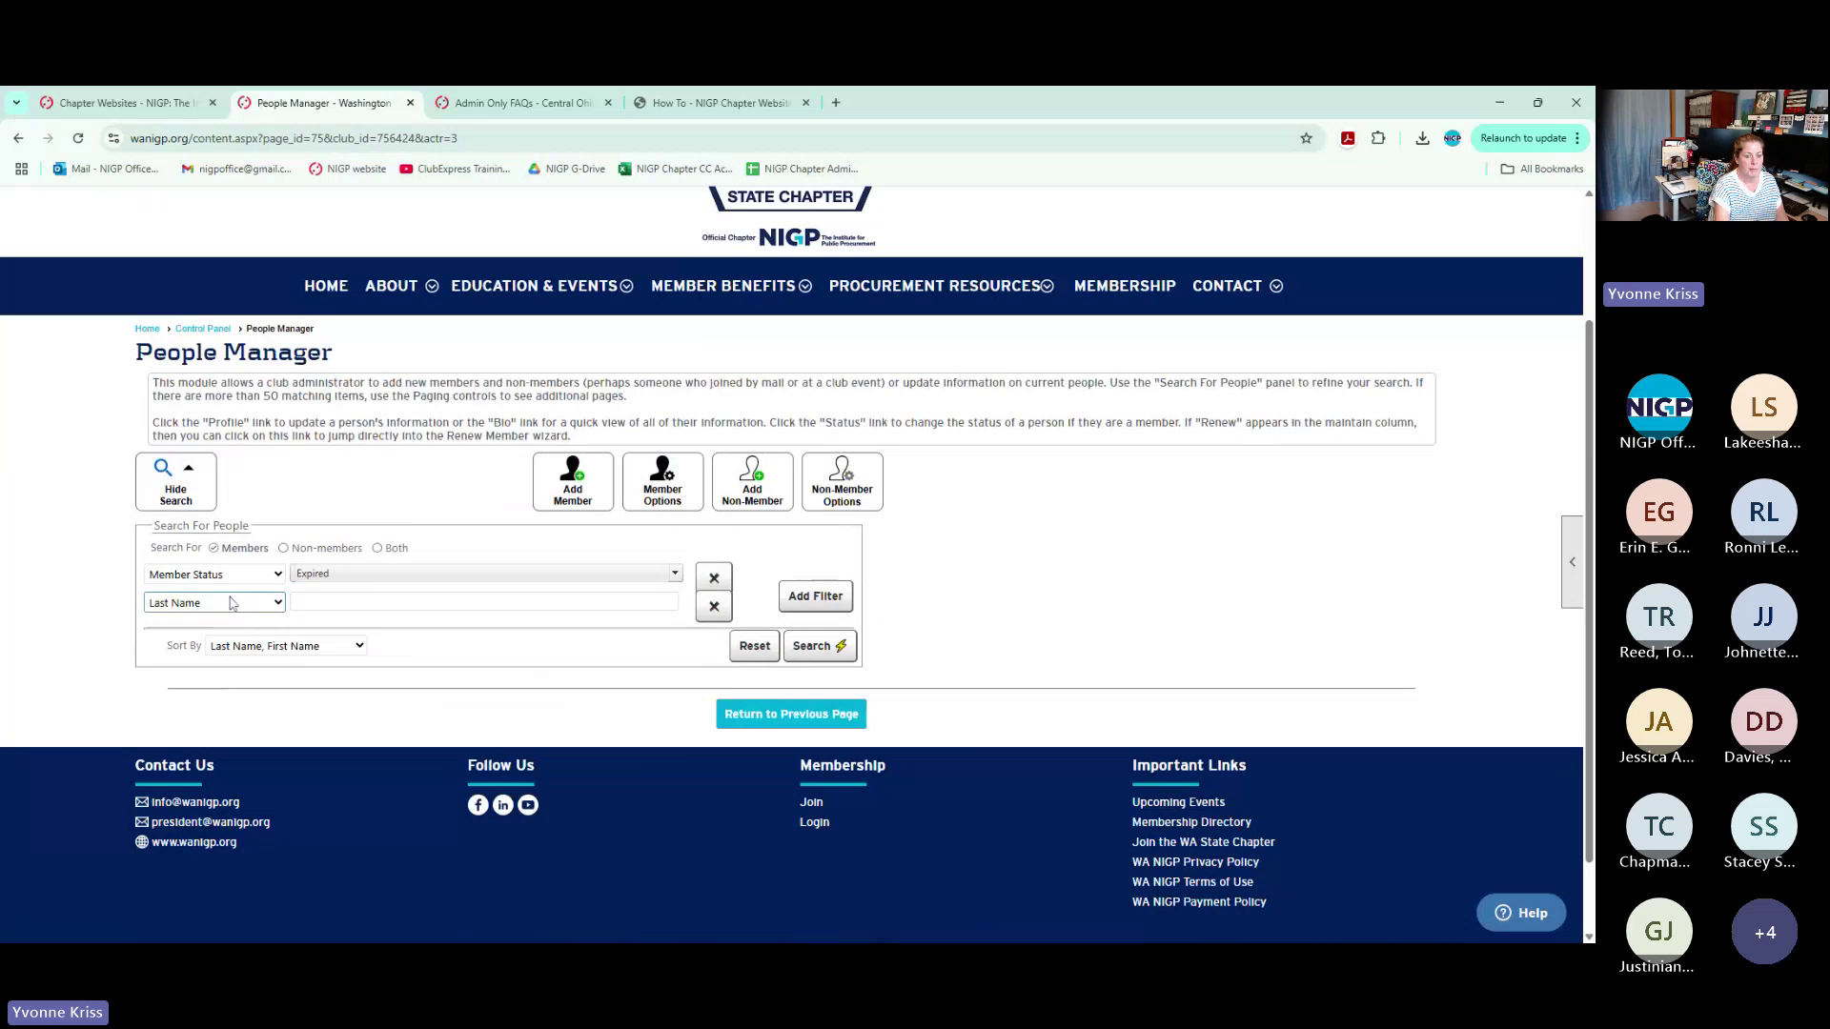
left_click(228, 664)
left_click(305, 602)
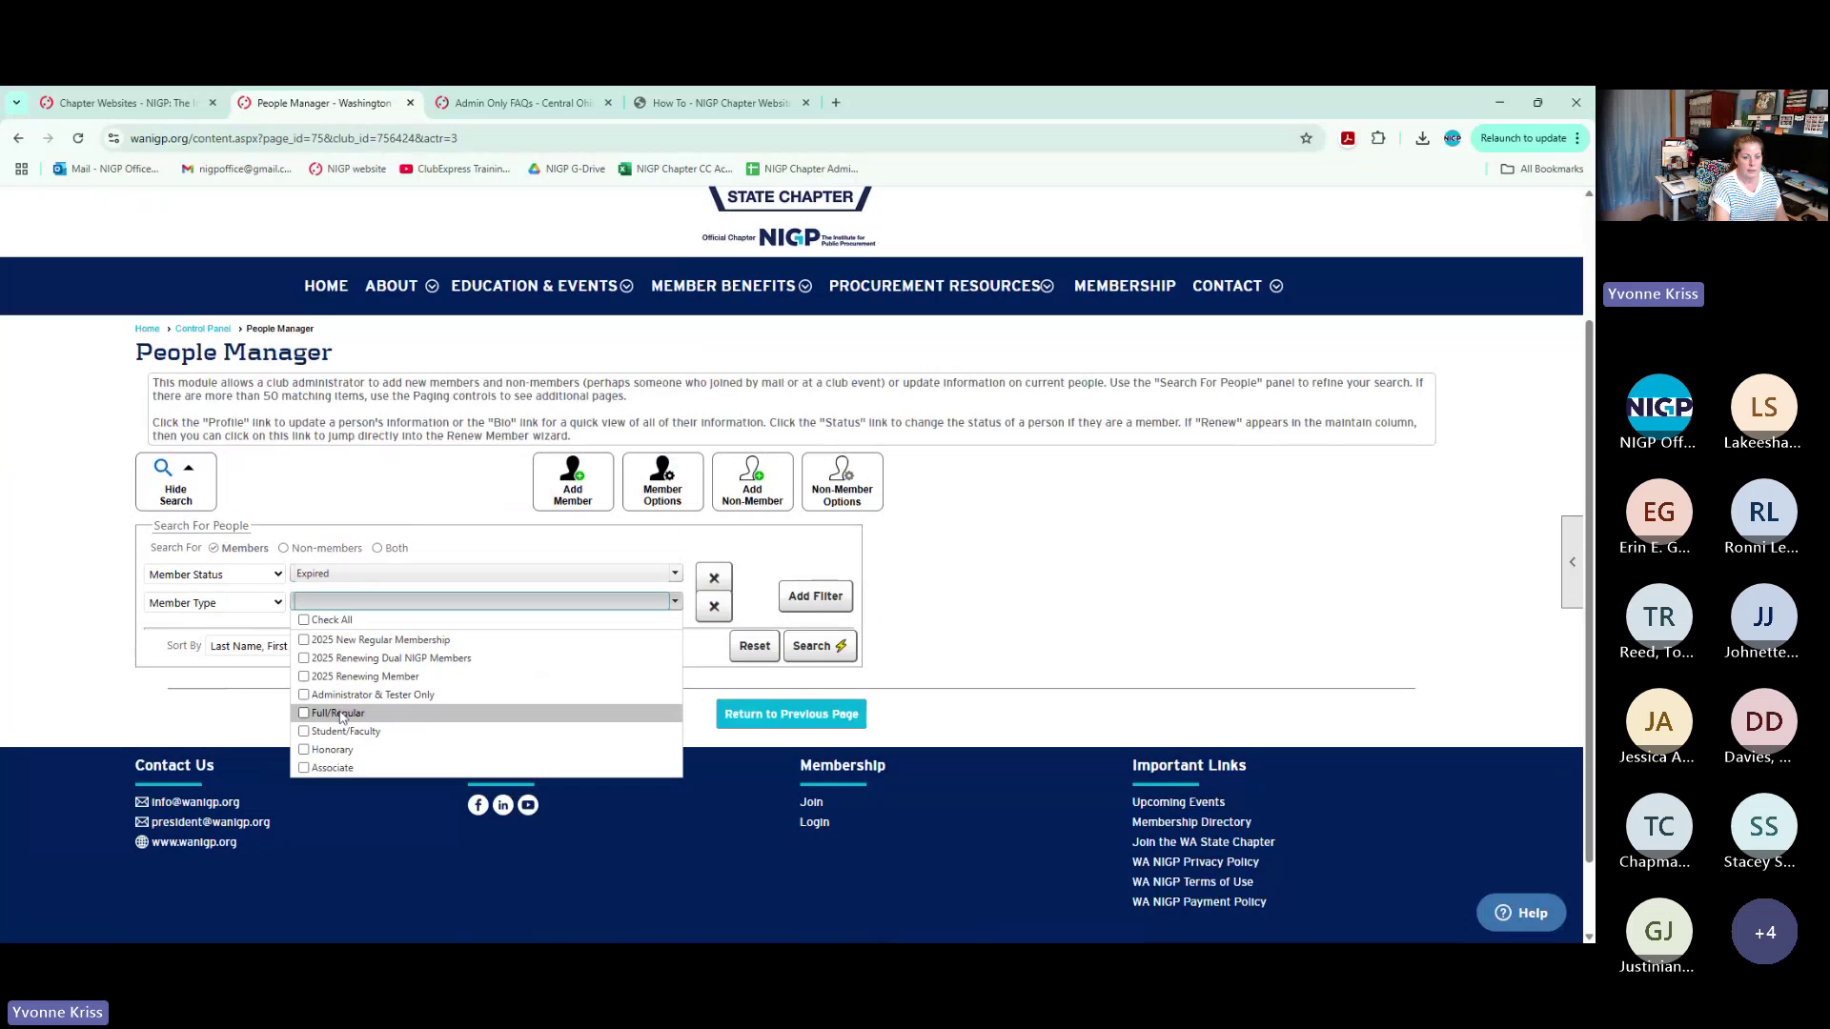
left_click(333, 751)
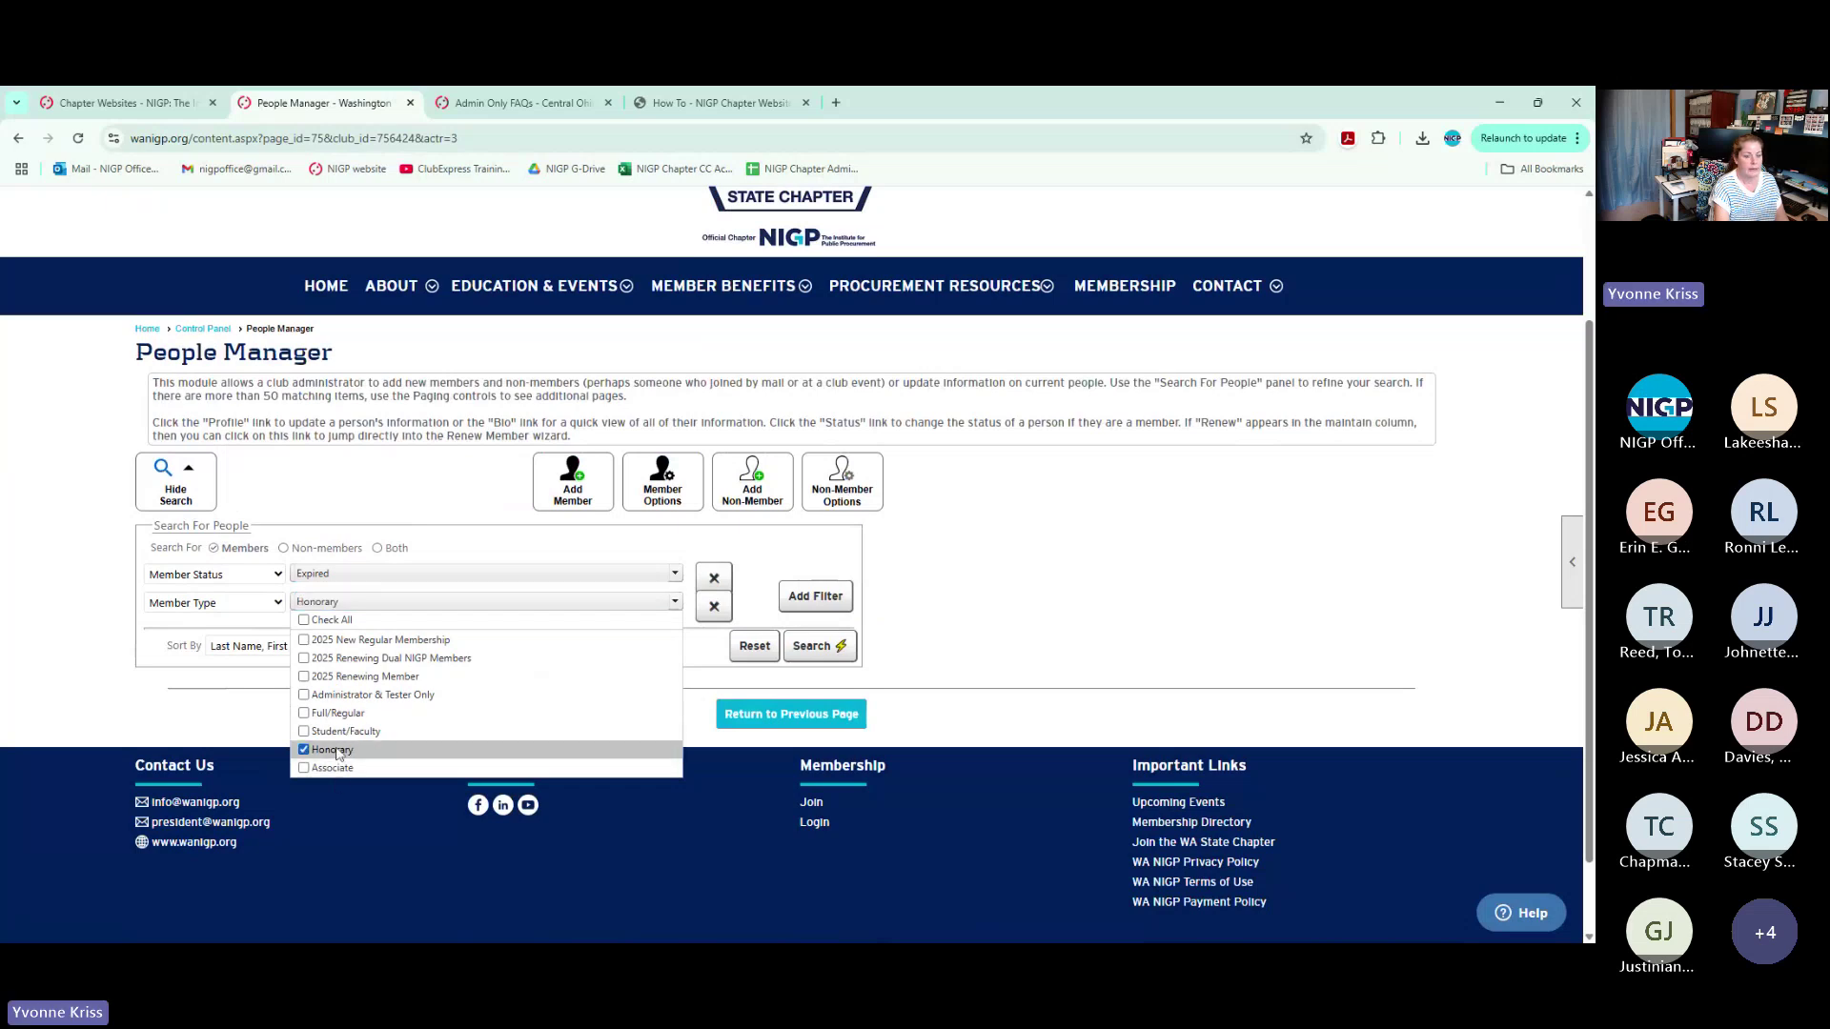
left_click(1010, 596)
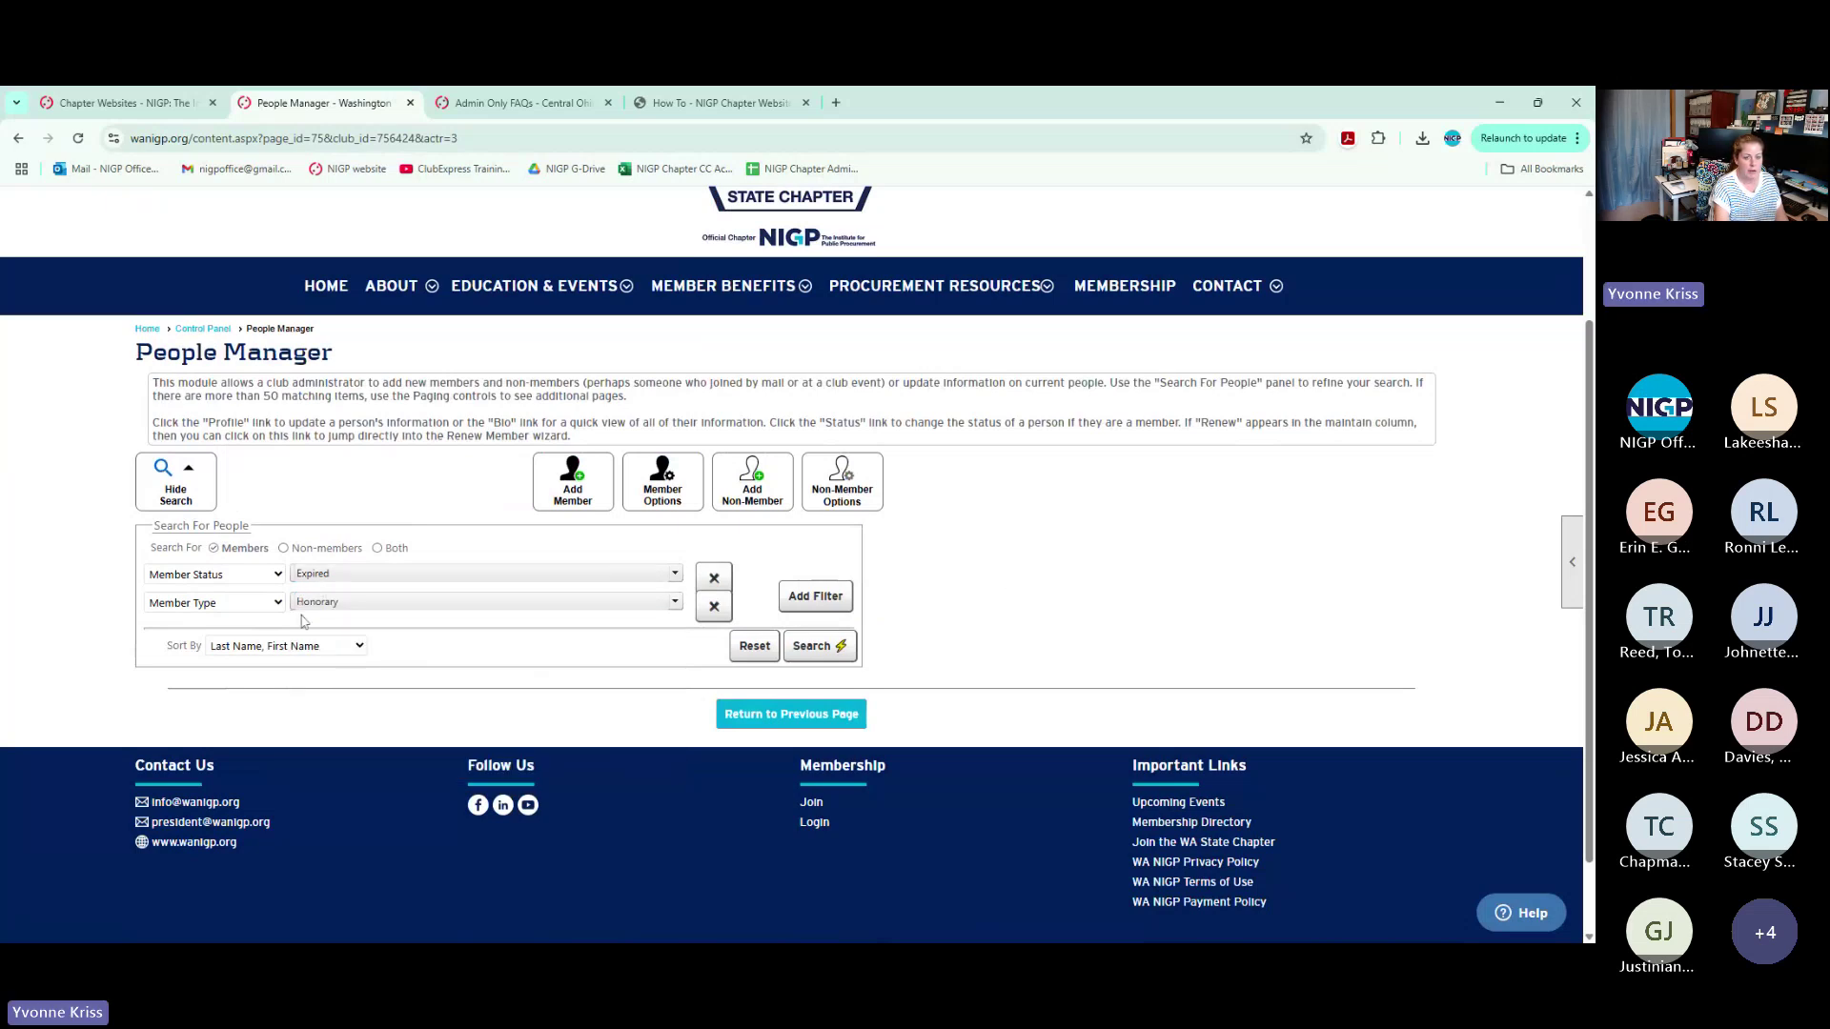
left_click(842, 648)
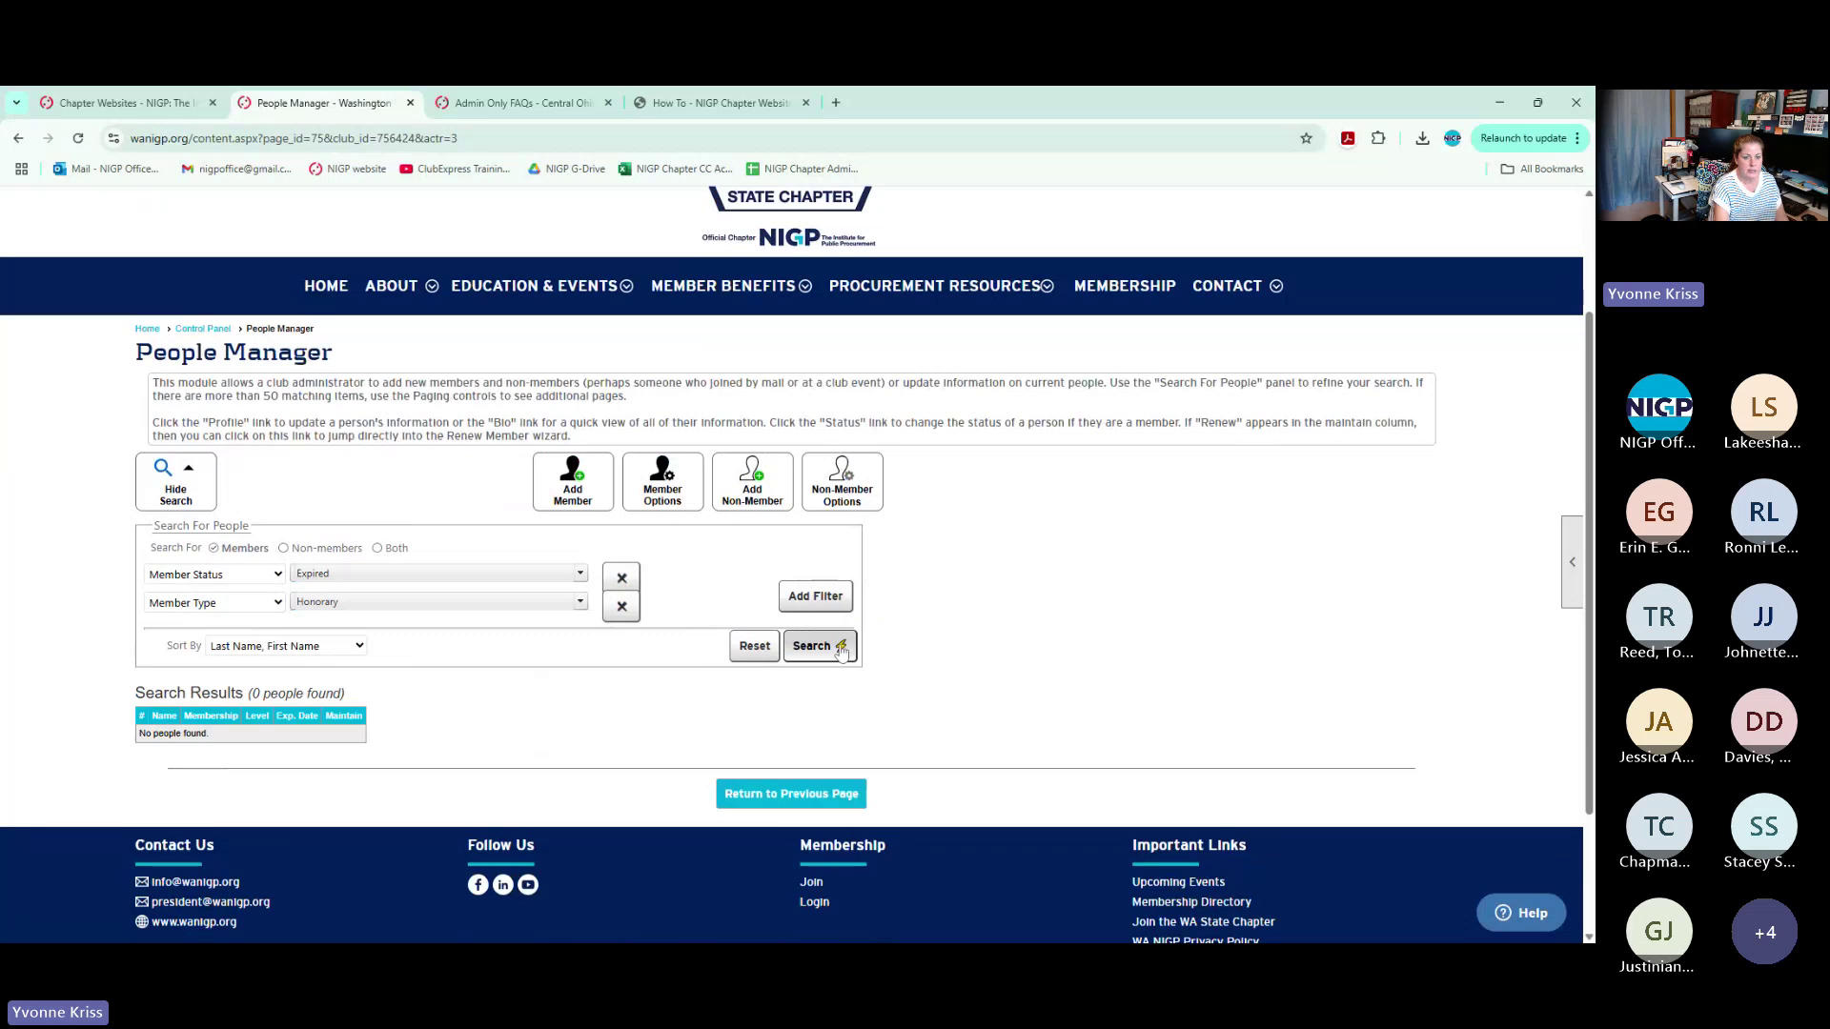
Switch the member types to Associate and Full/Regular, search for 51 results, and open Actions
left_click(431, 603)
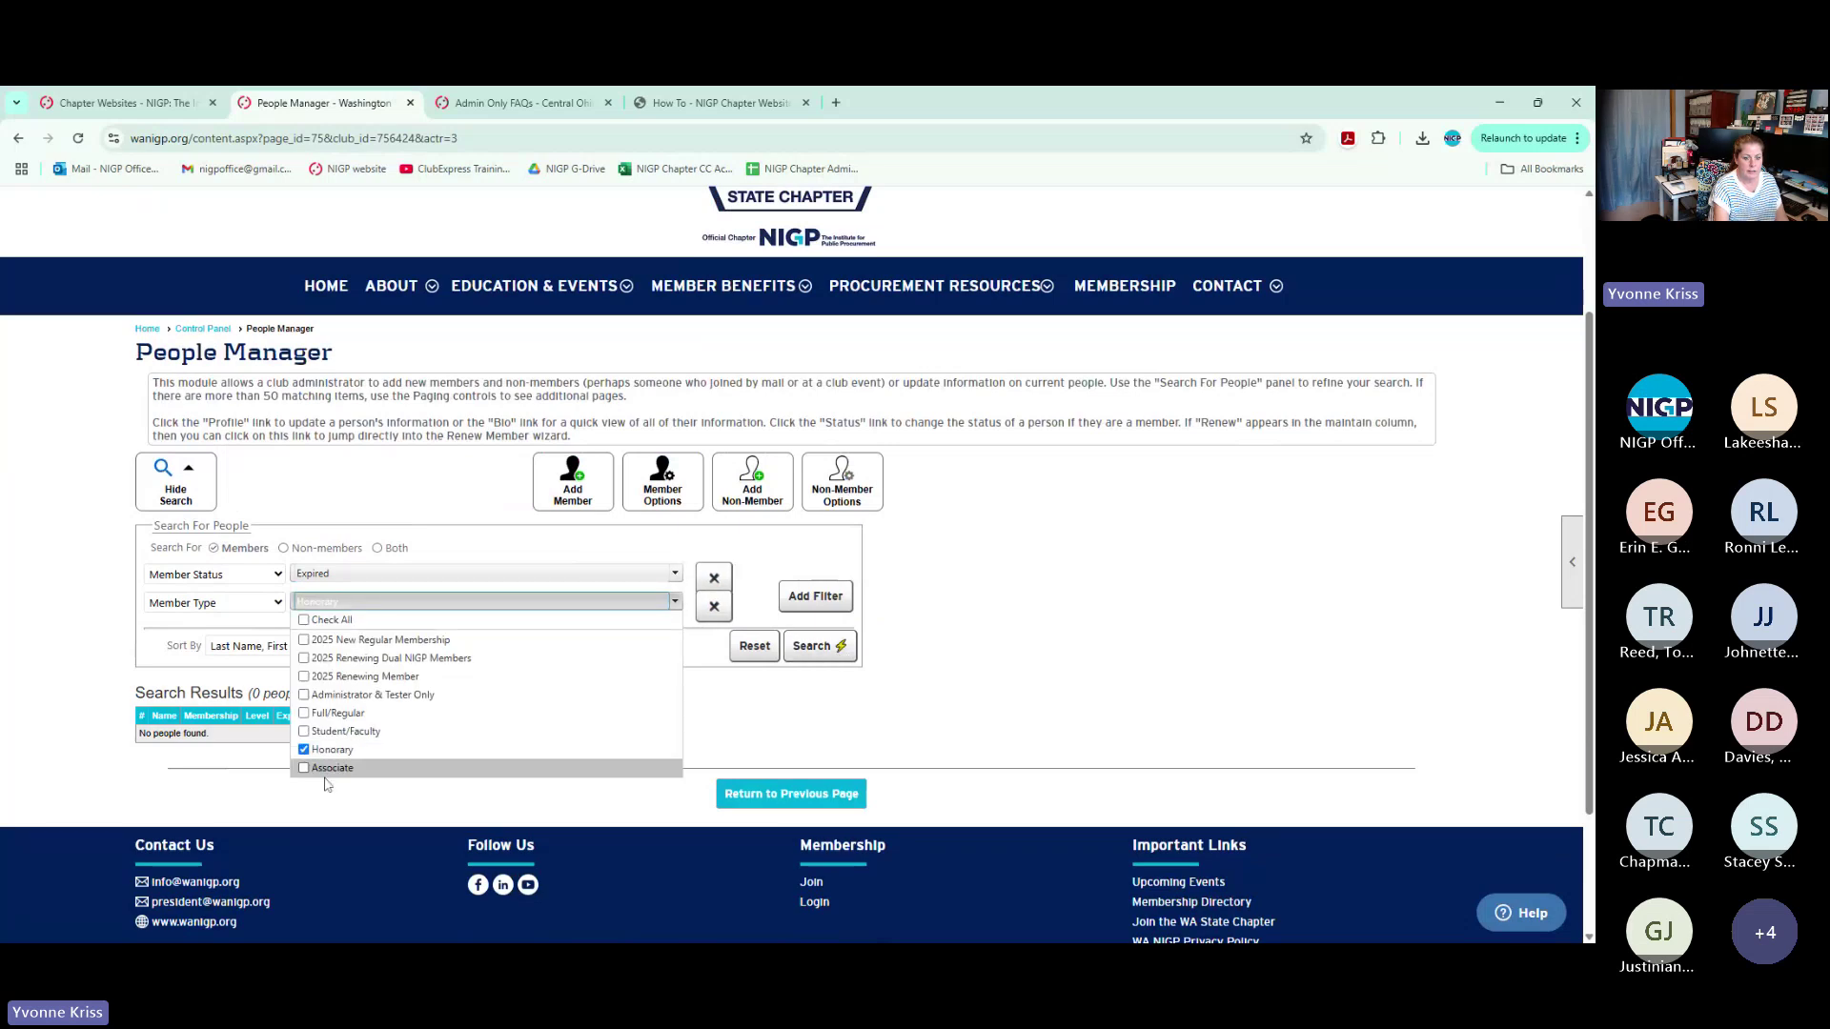
left_click(334, 749)
left_click(334, 767)
left_click(865, 637)
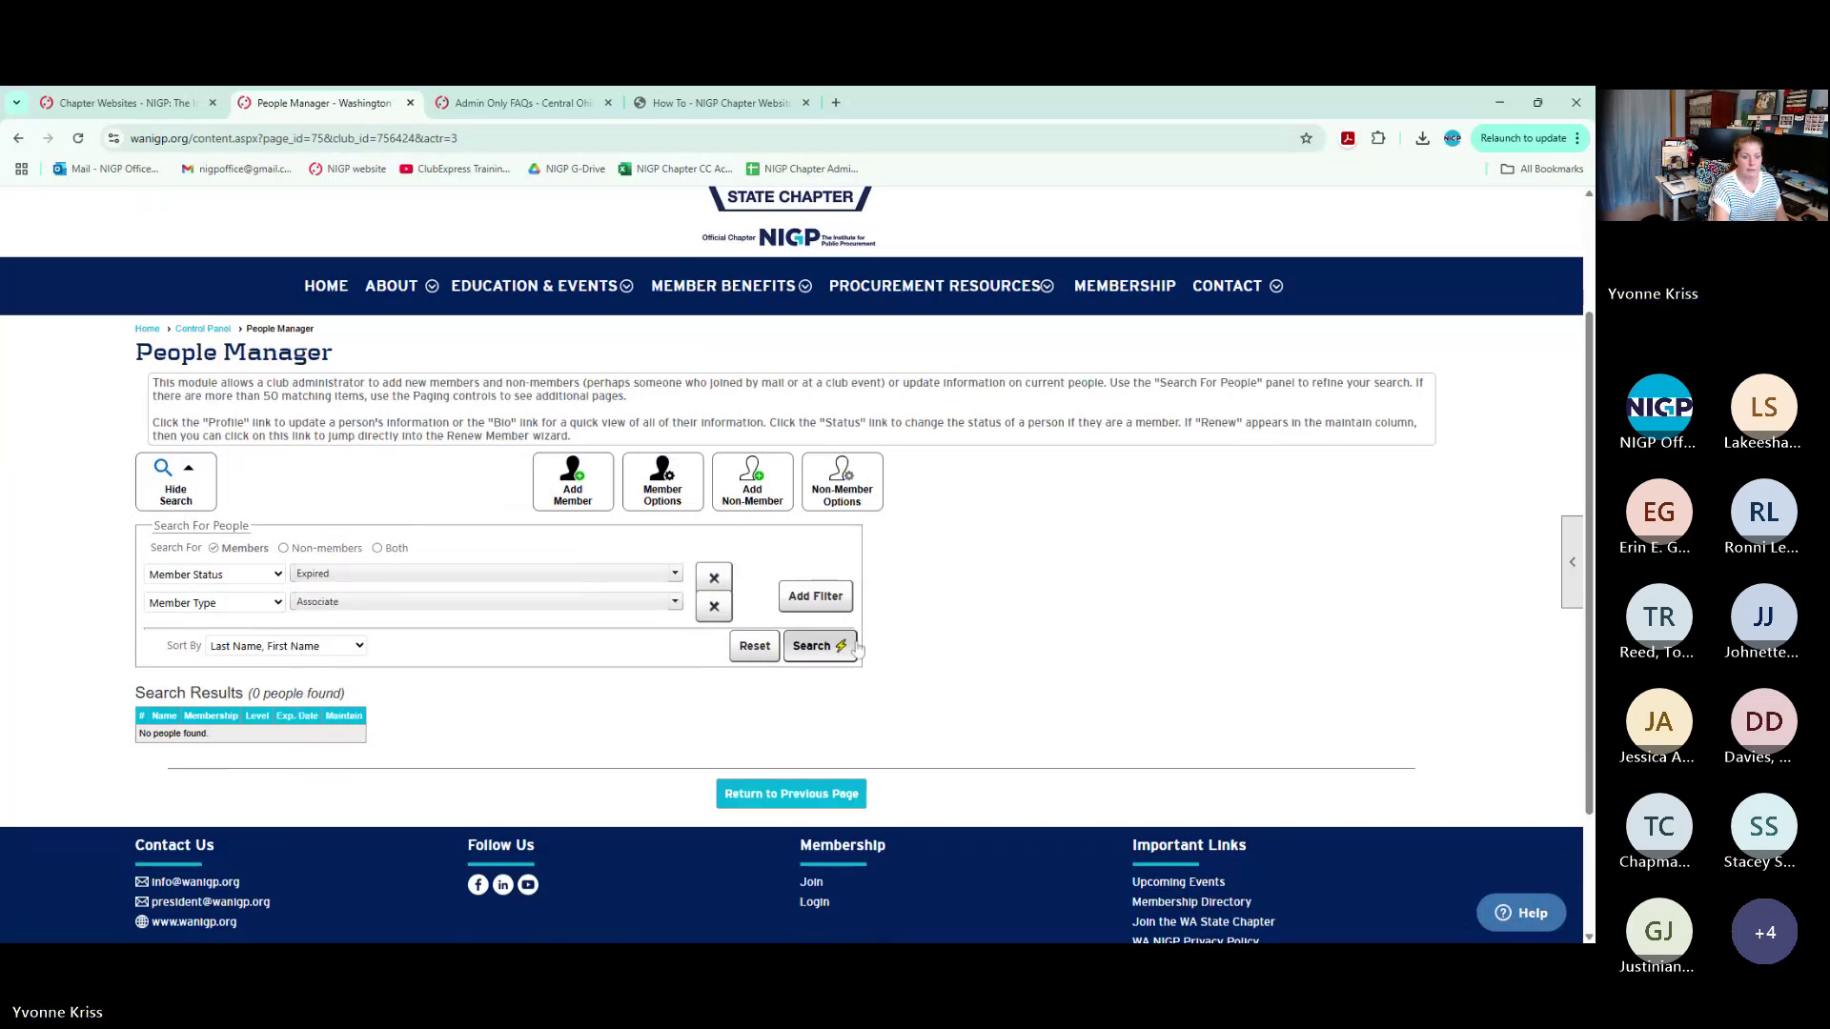
left_click(384, 608)
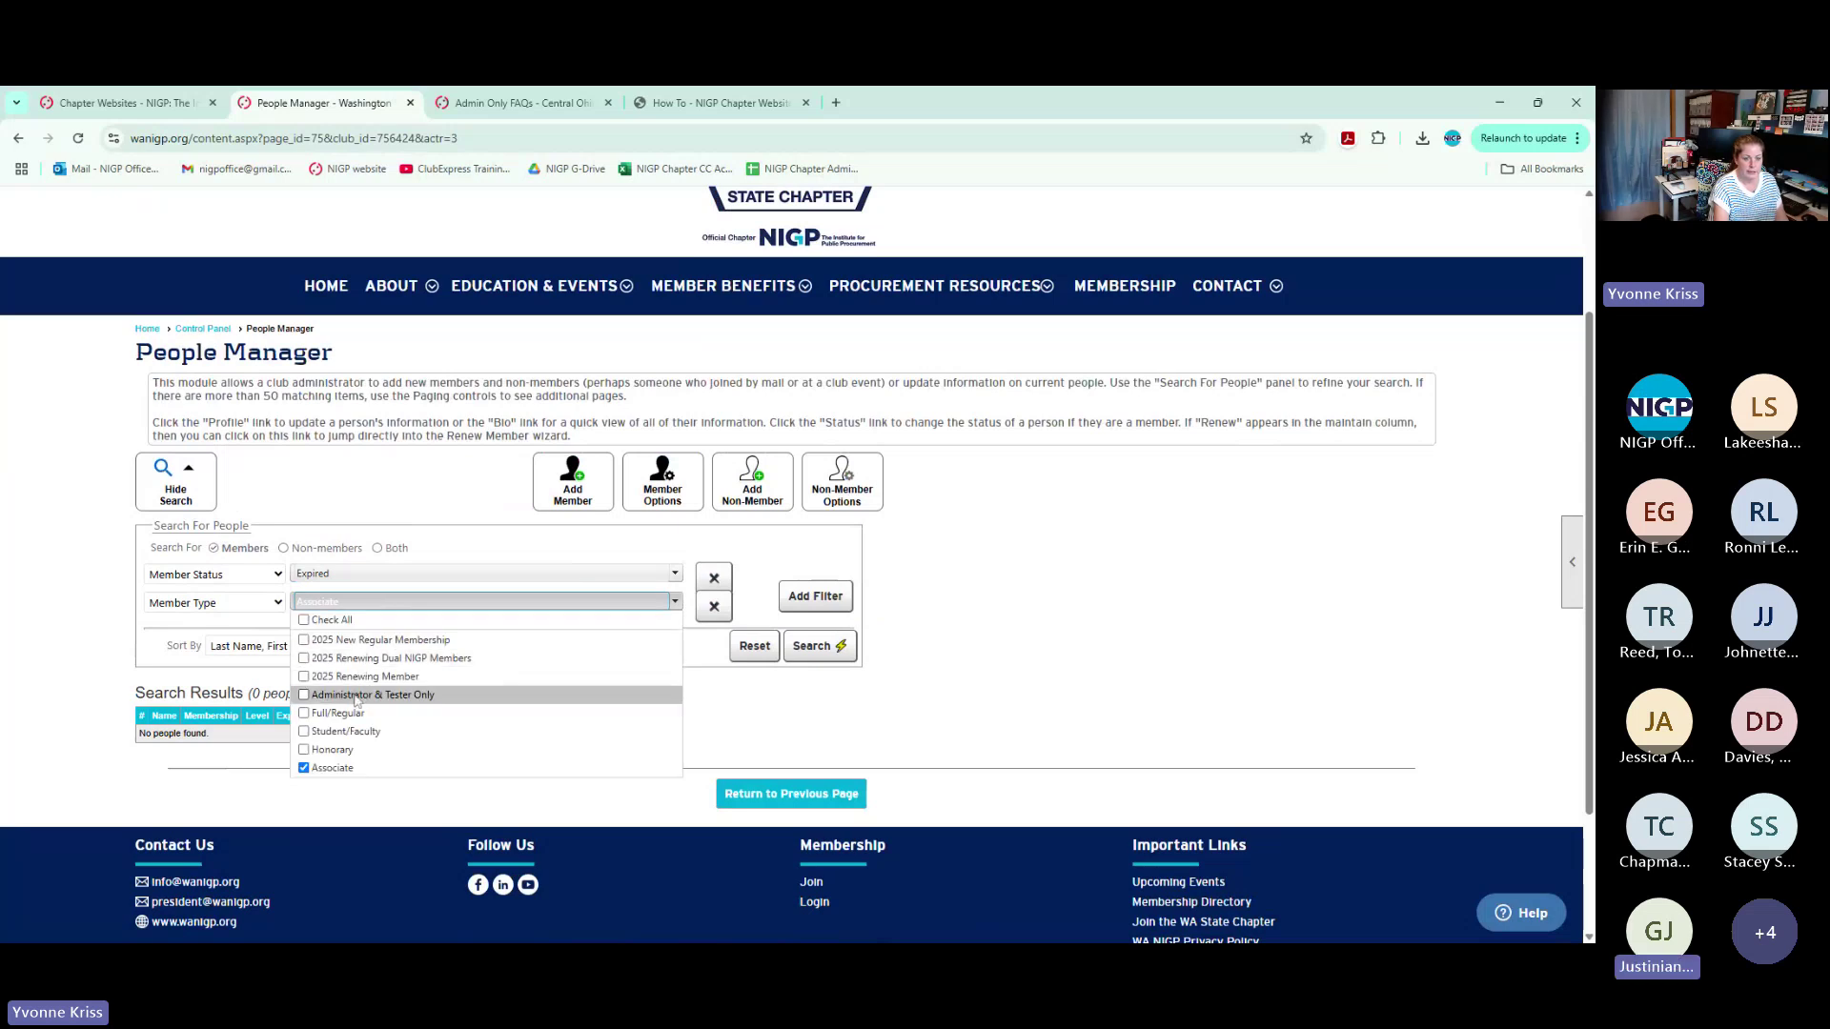
left_click(334, 713)
left_click(855, 654)
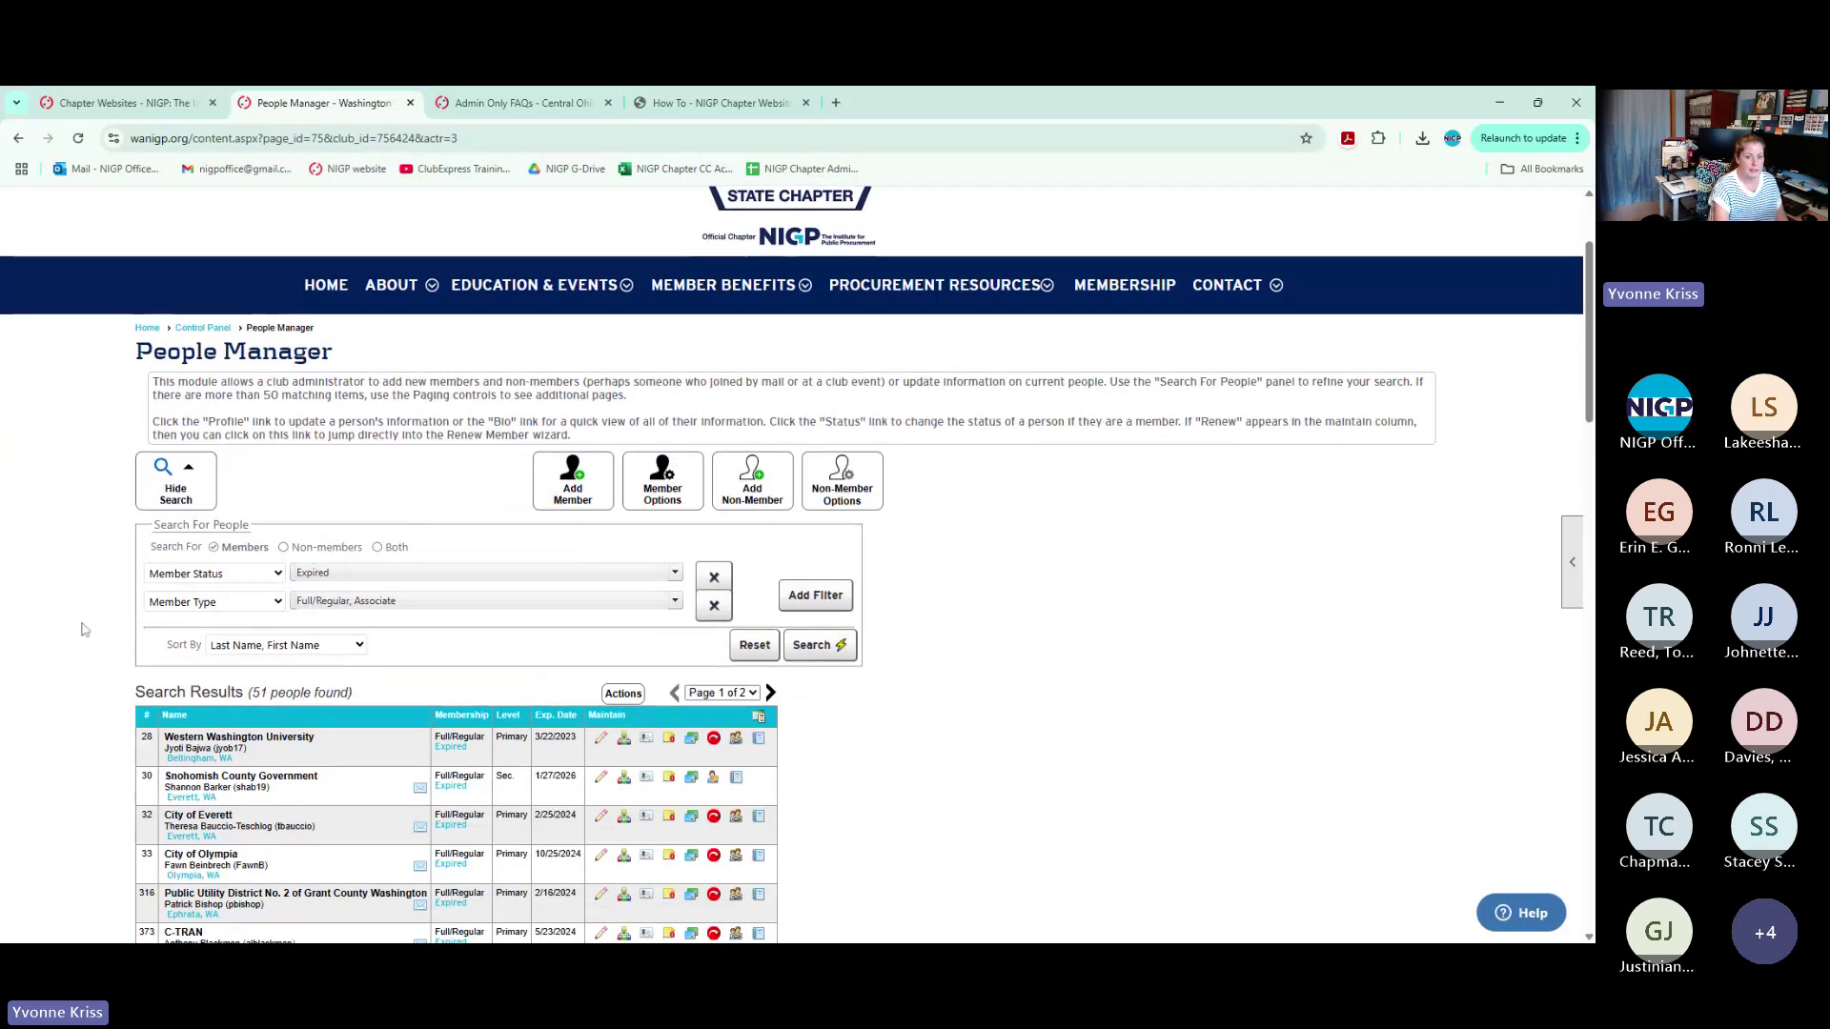
scroll(314, 604, "down", 2)
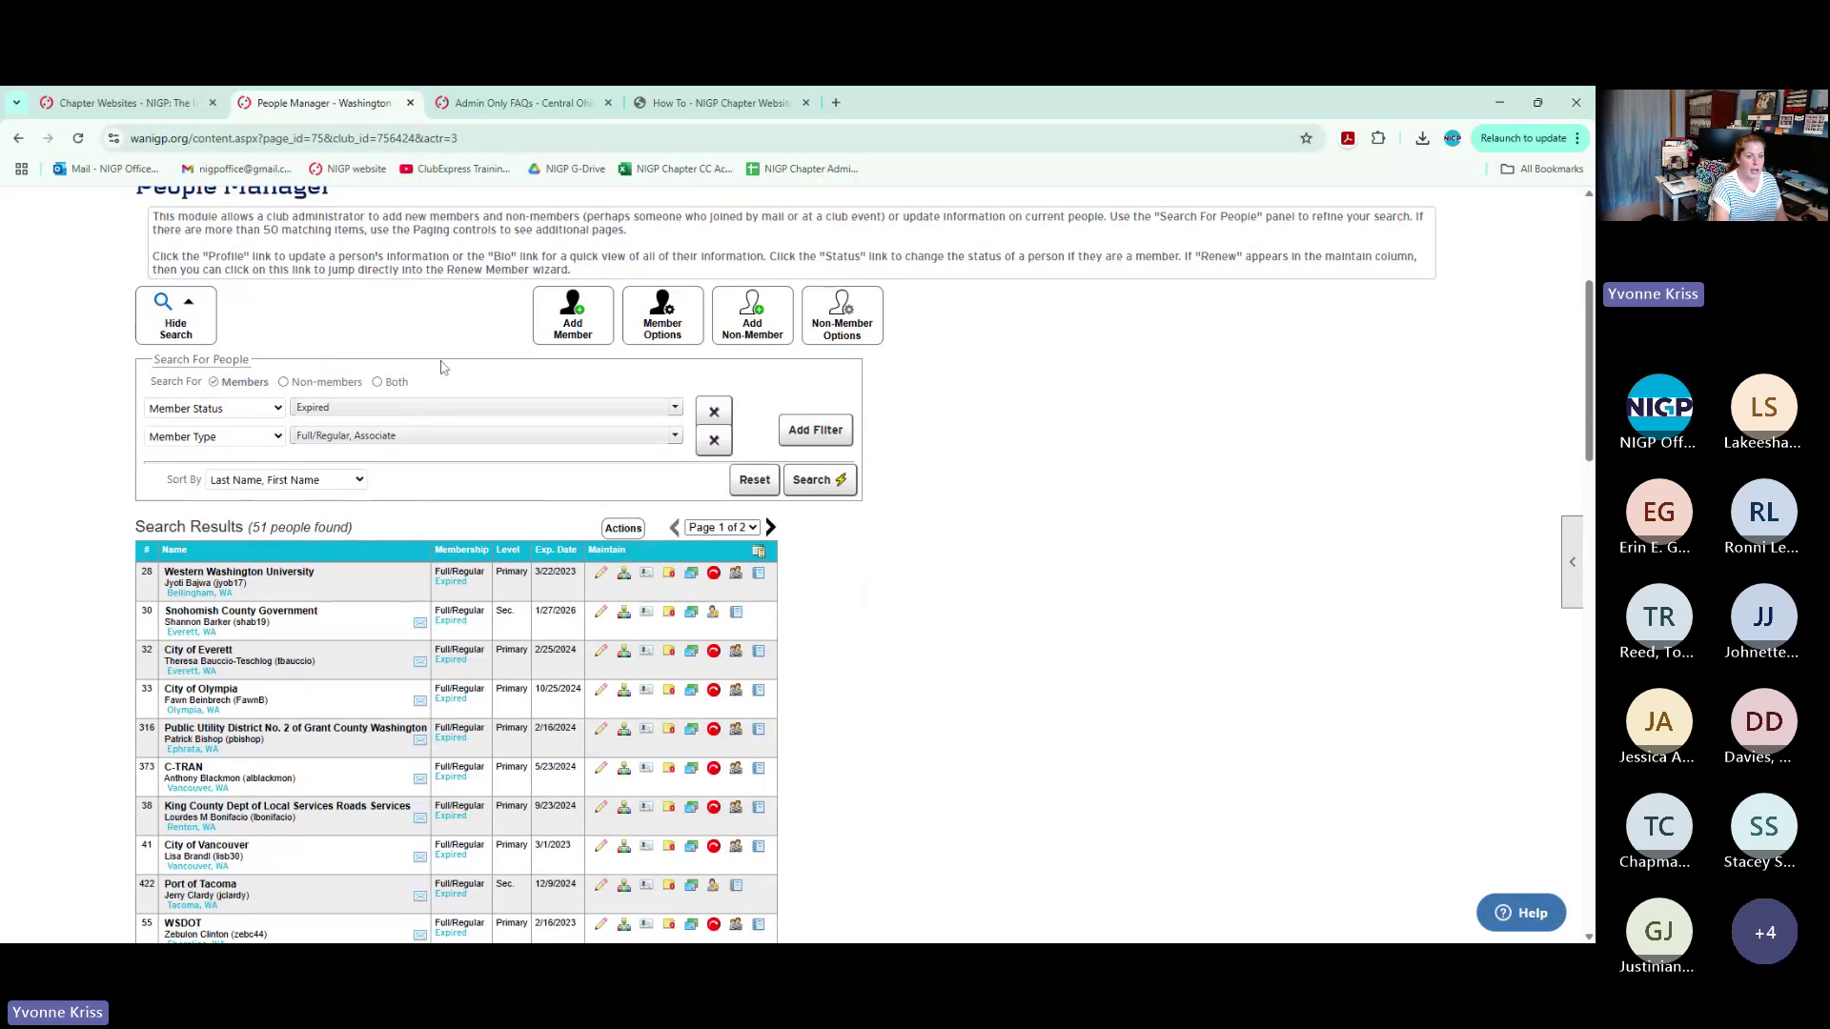
left_click(625, 531)
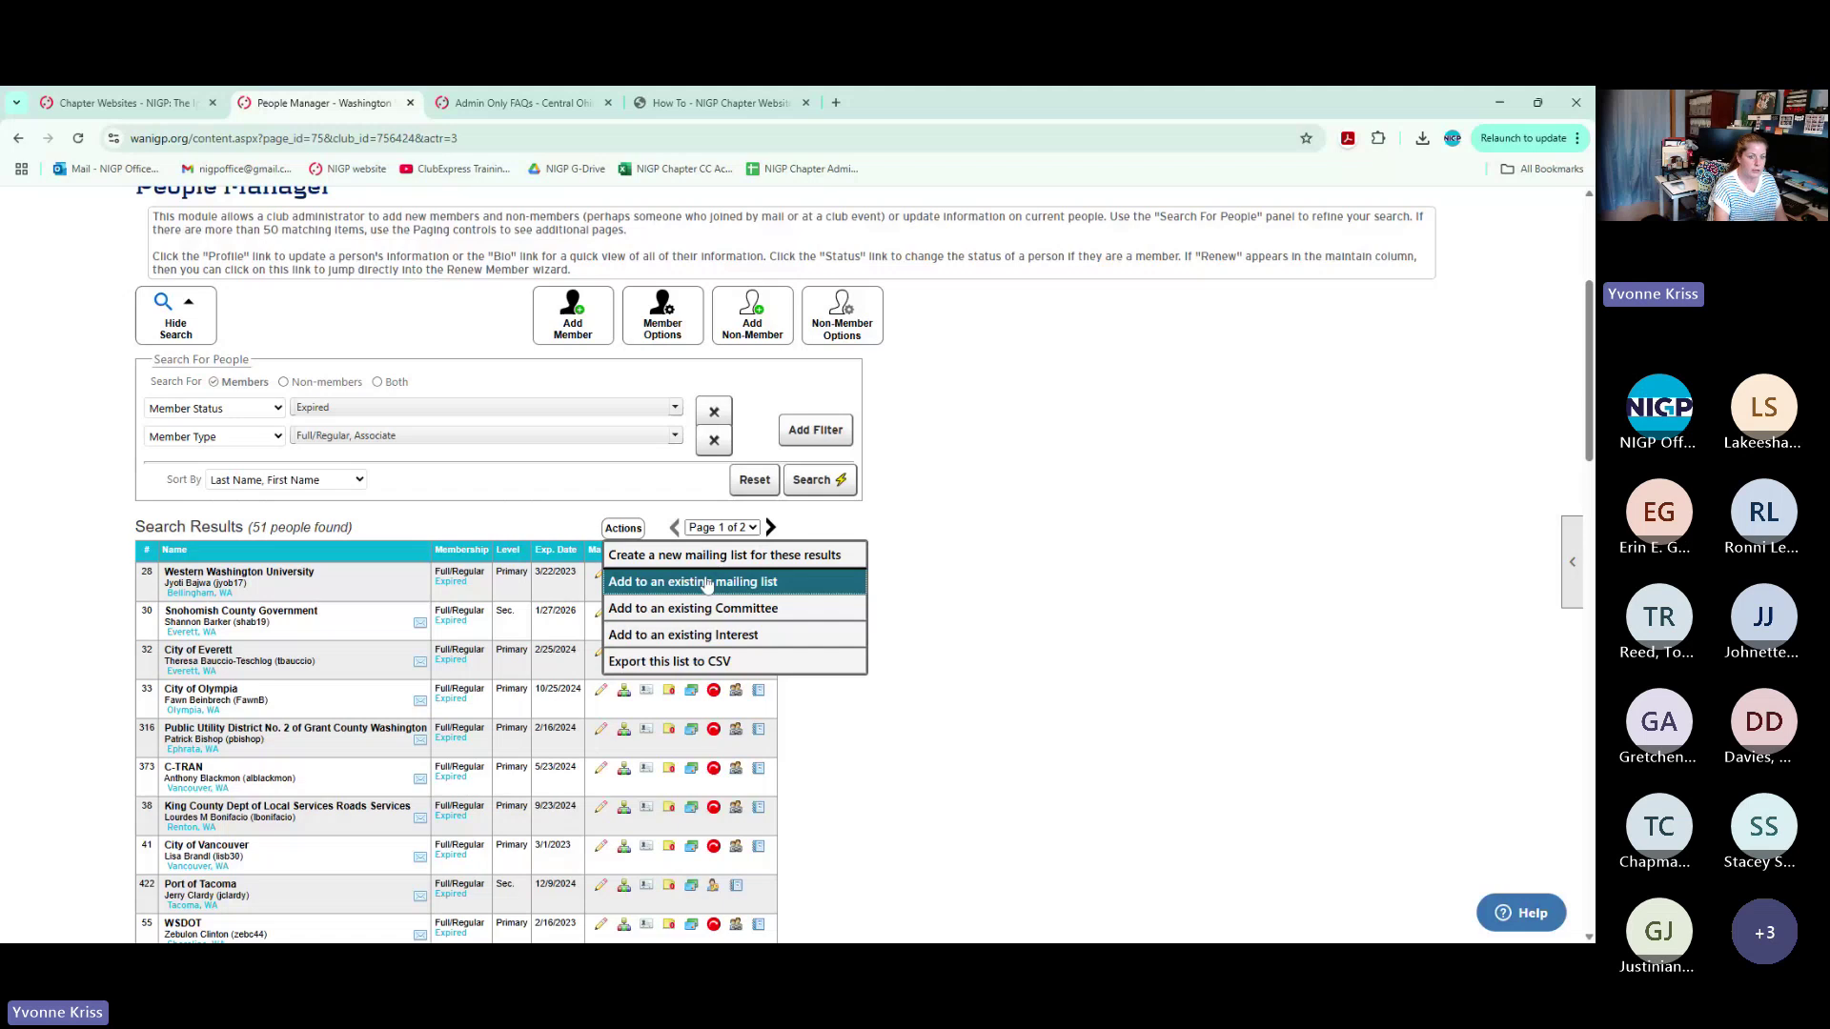
Start a mailing list category 'expired regular 5/13/2025', note Show on 'Add Me' Screen, close unsaved
left_click(706, 583)
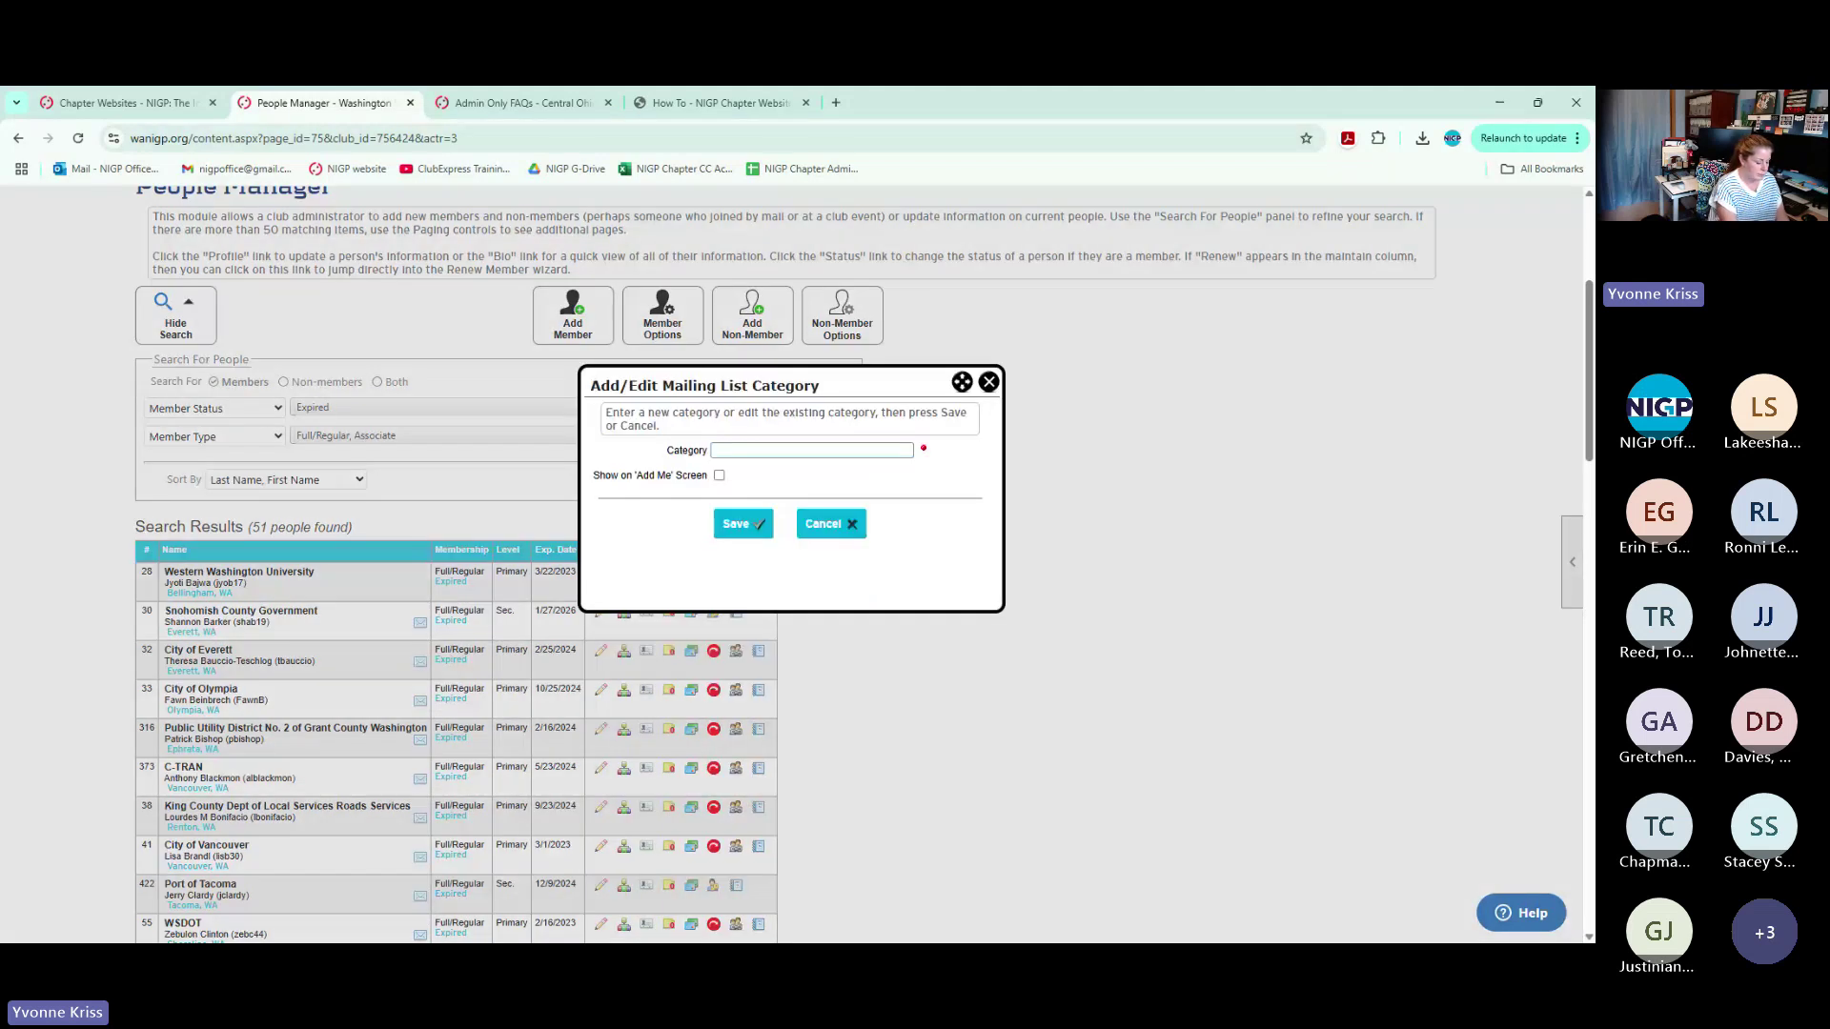
type("expir")
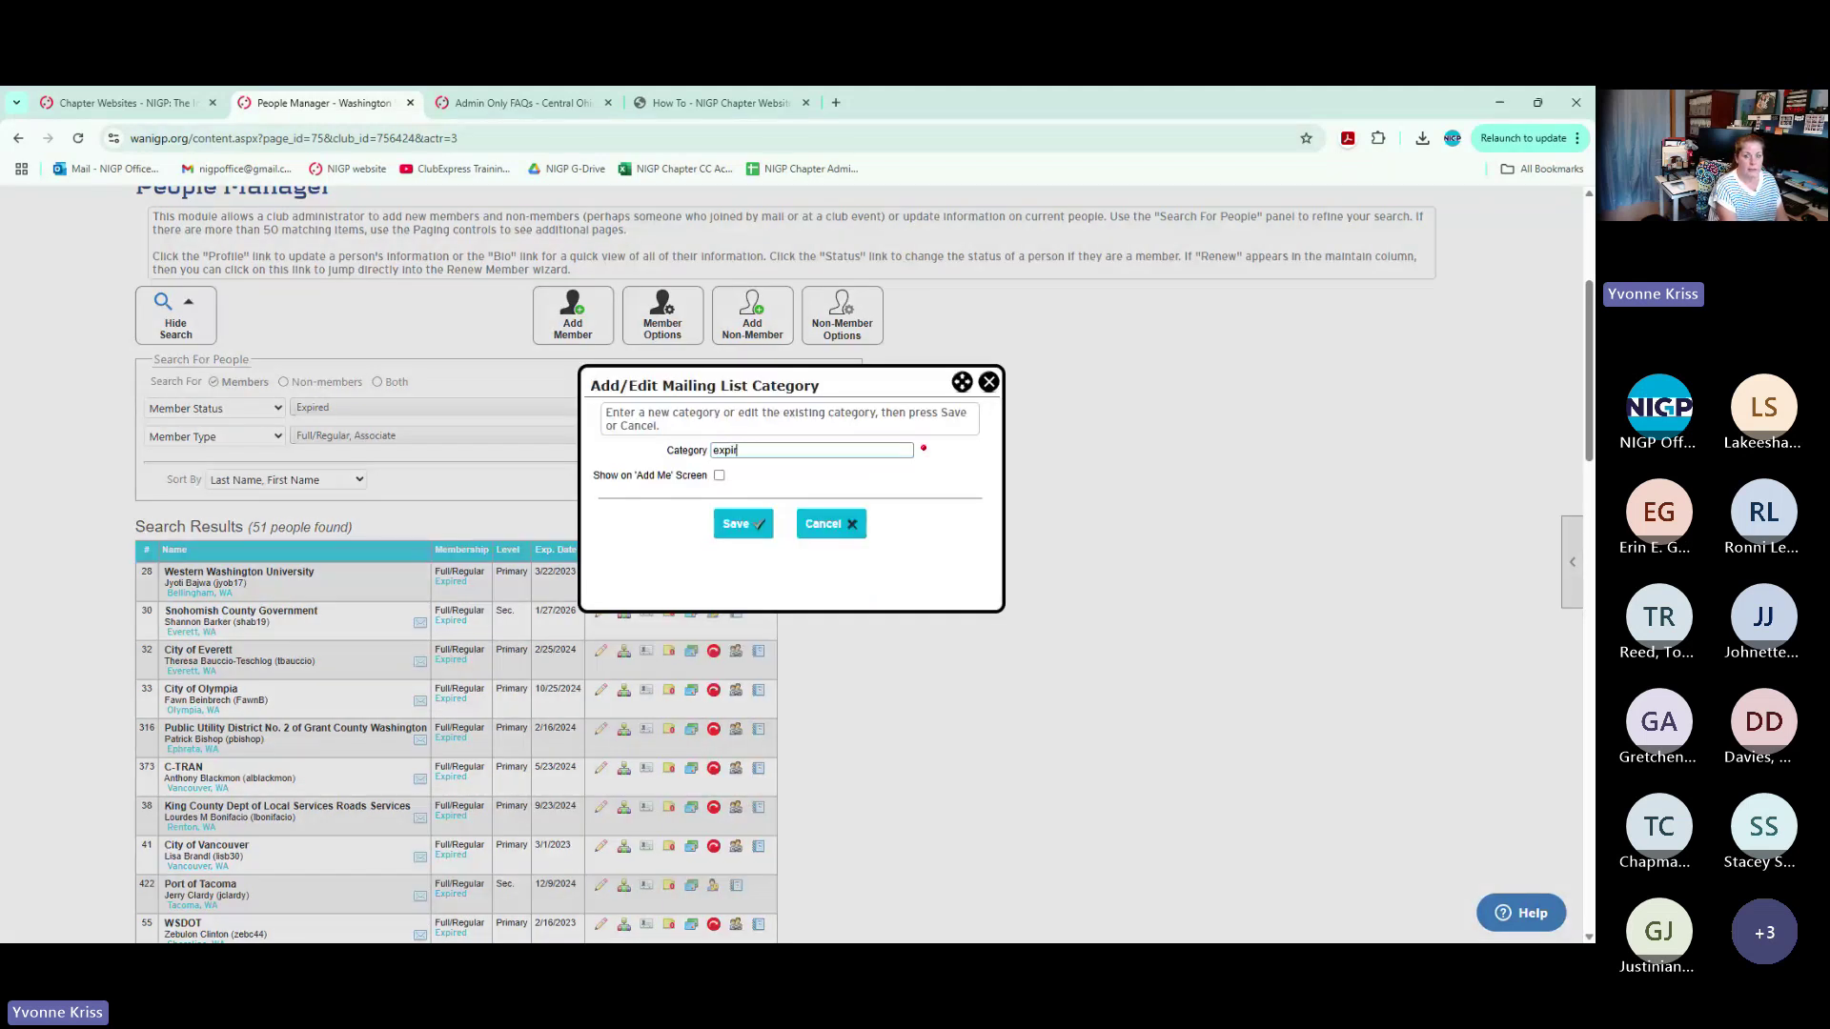
type("ed regular 5/")
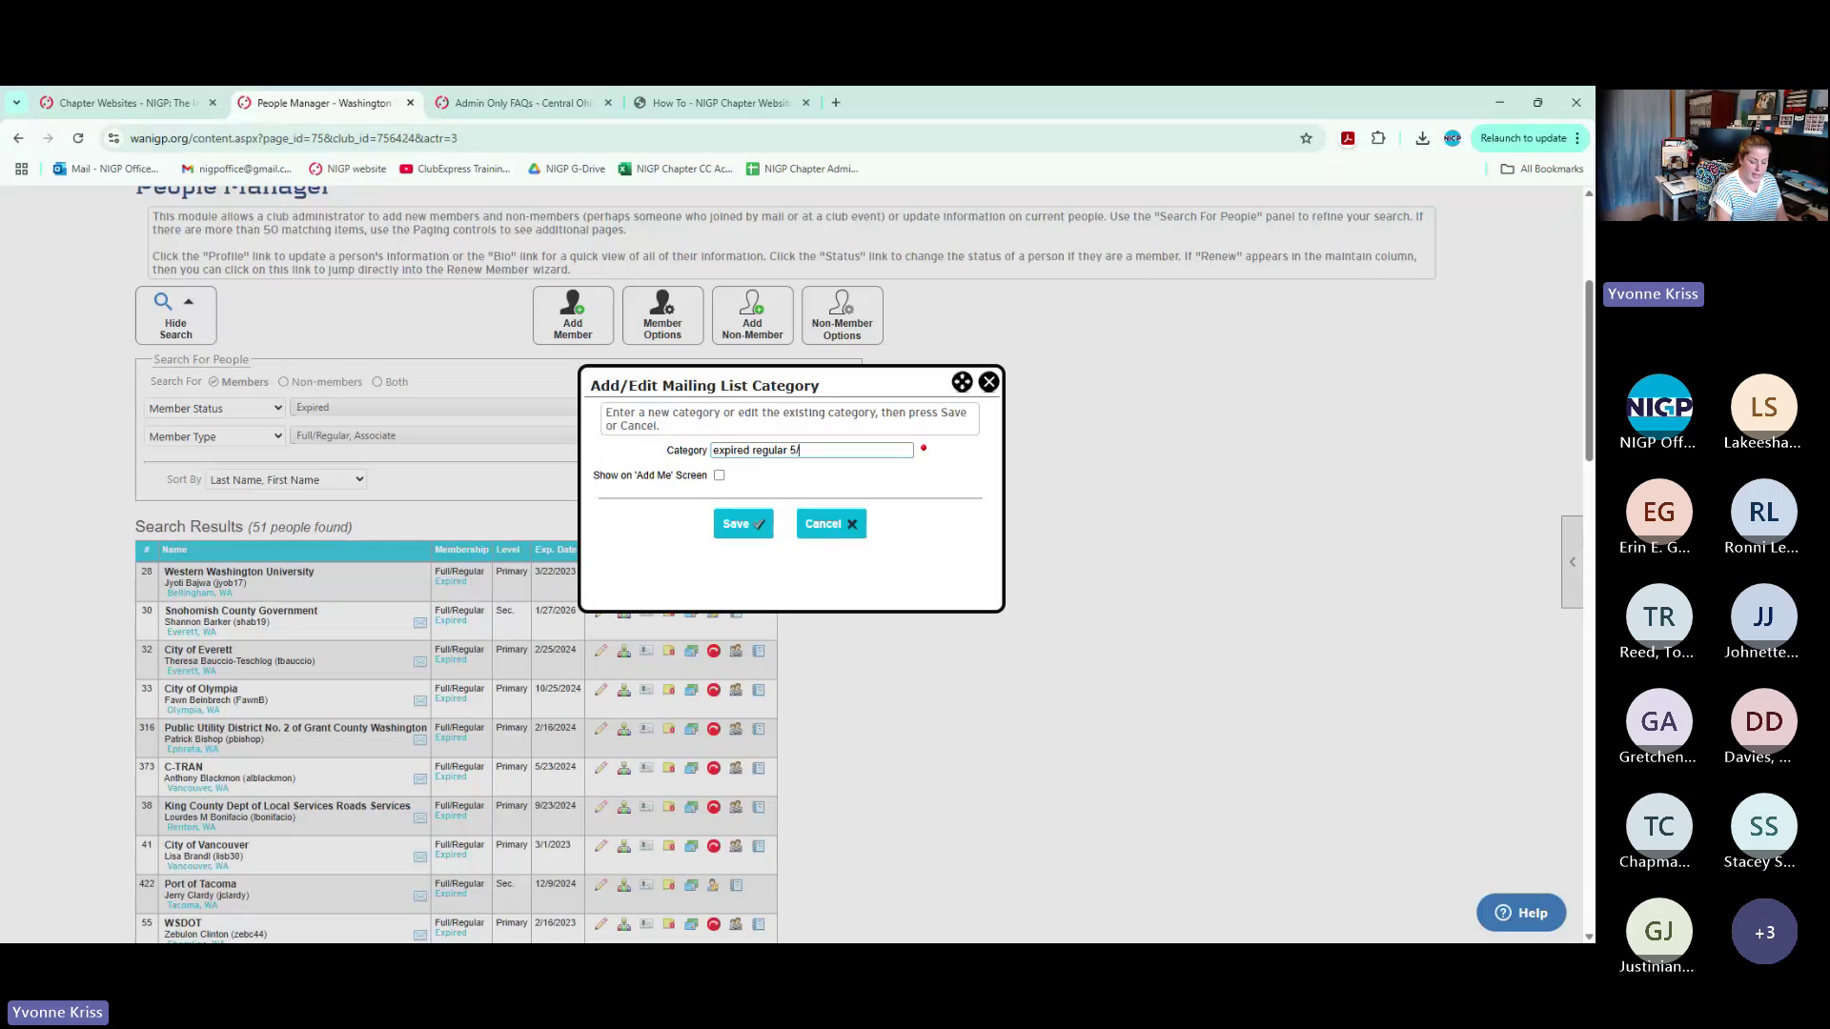
type("13/202")
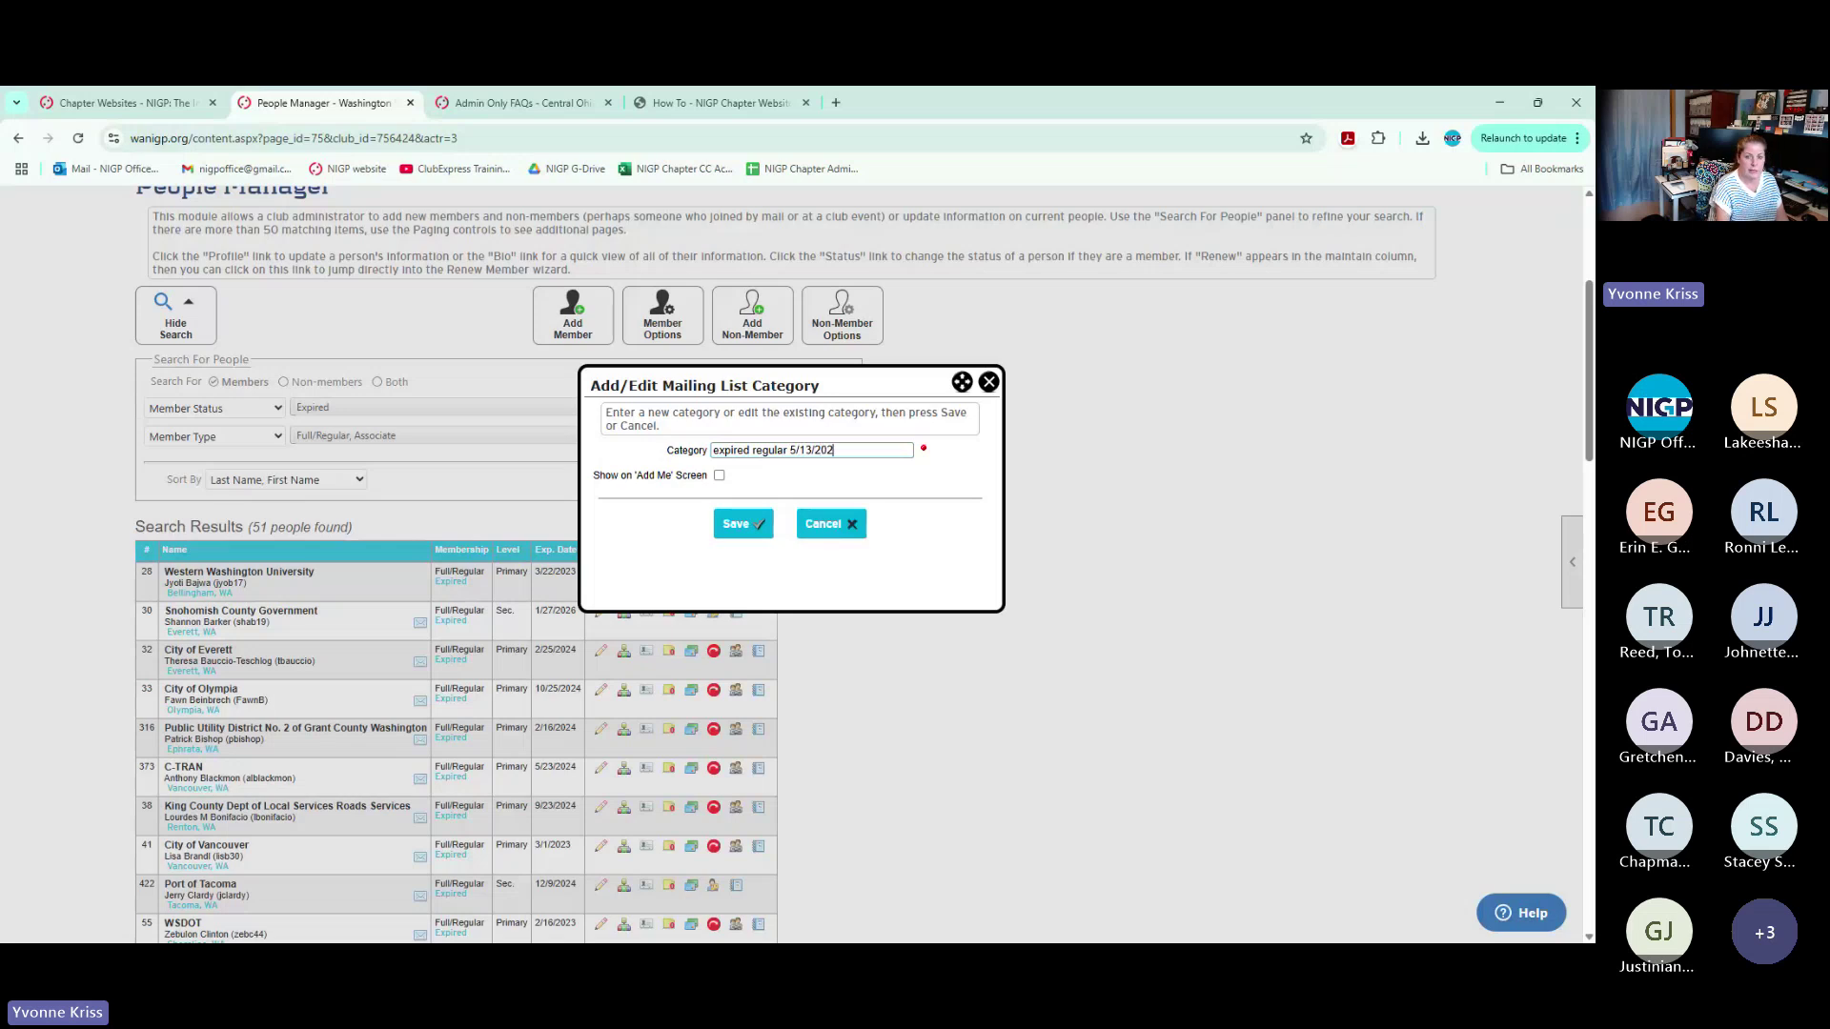
type("5")
left_click_drag(594, 477, 718, 479)
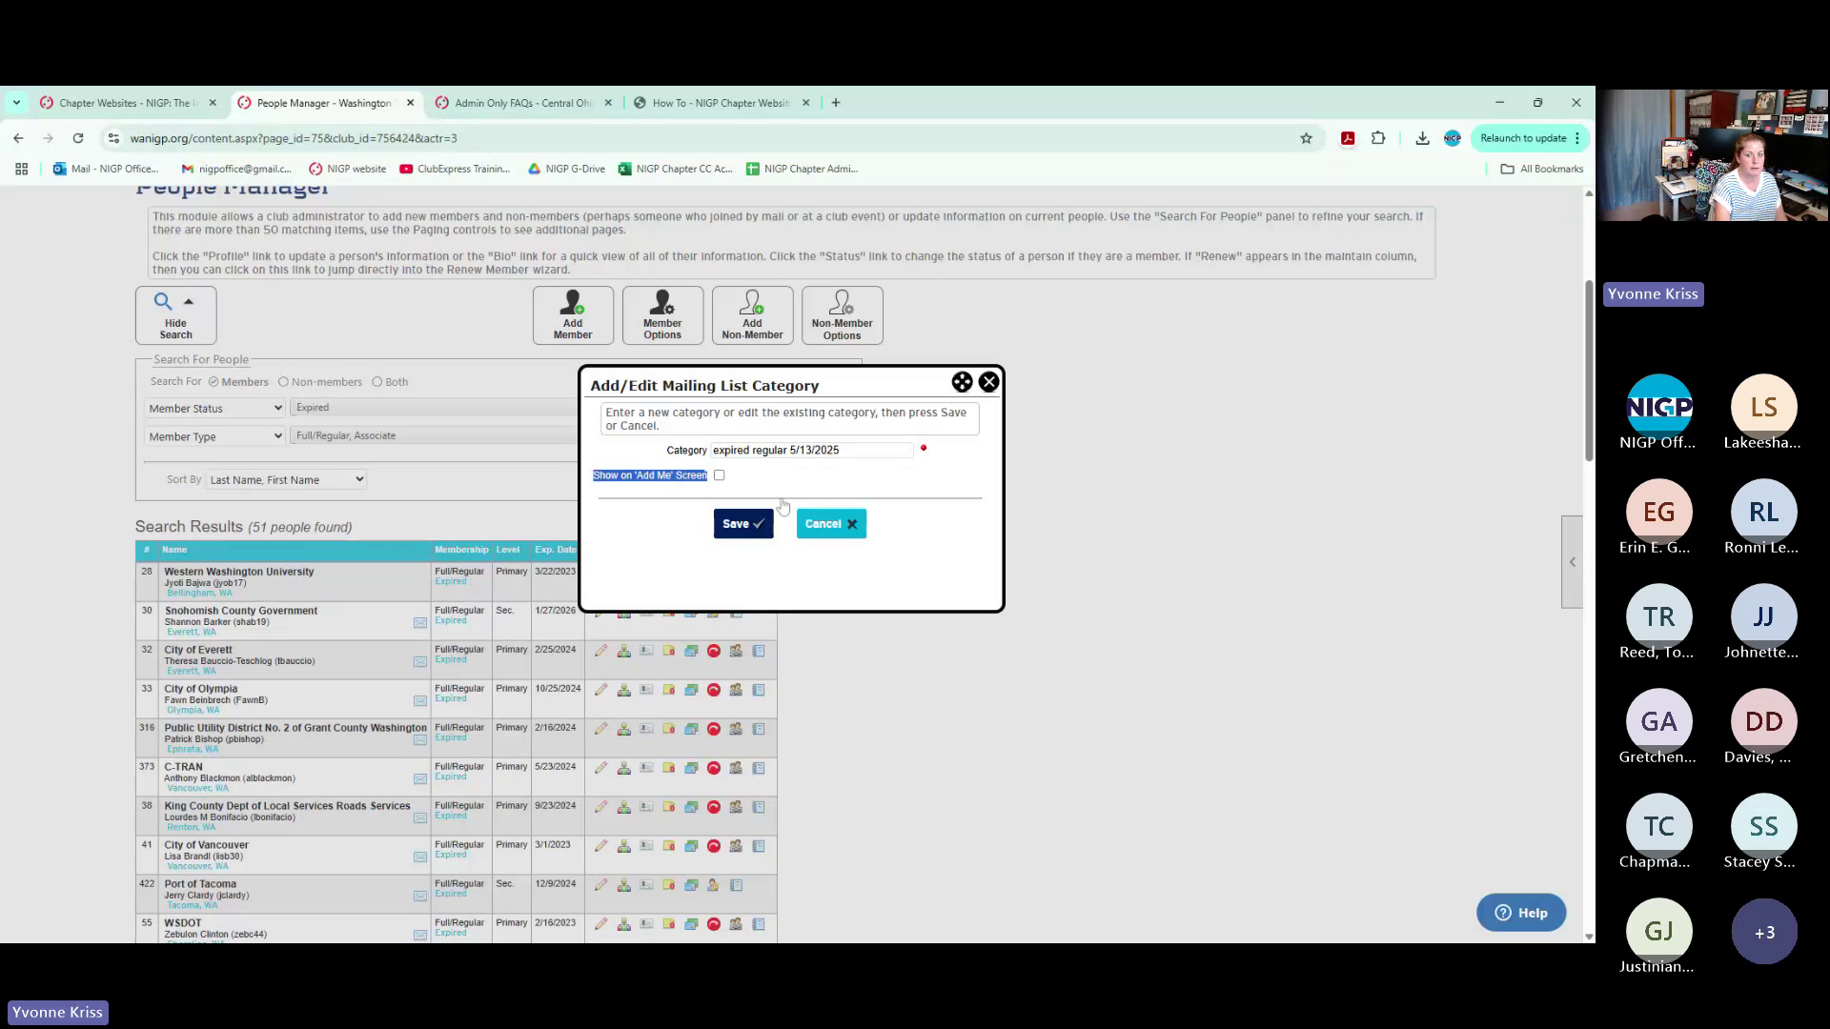
left_click(990, 383)
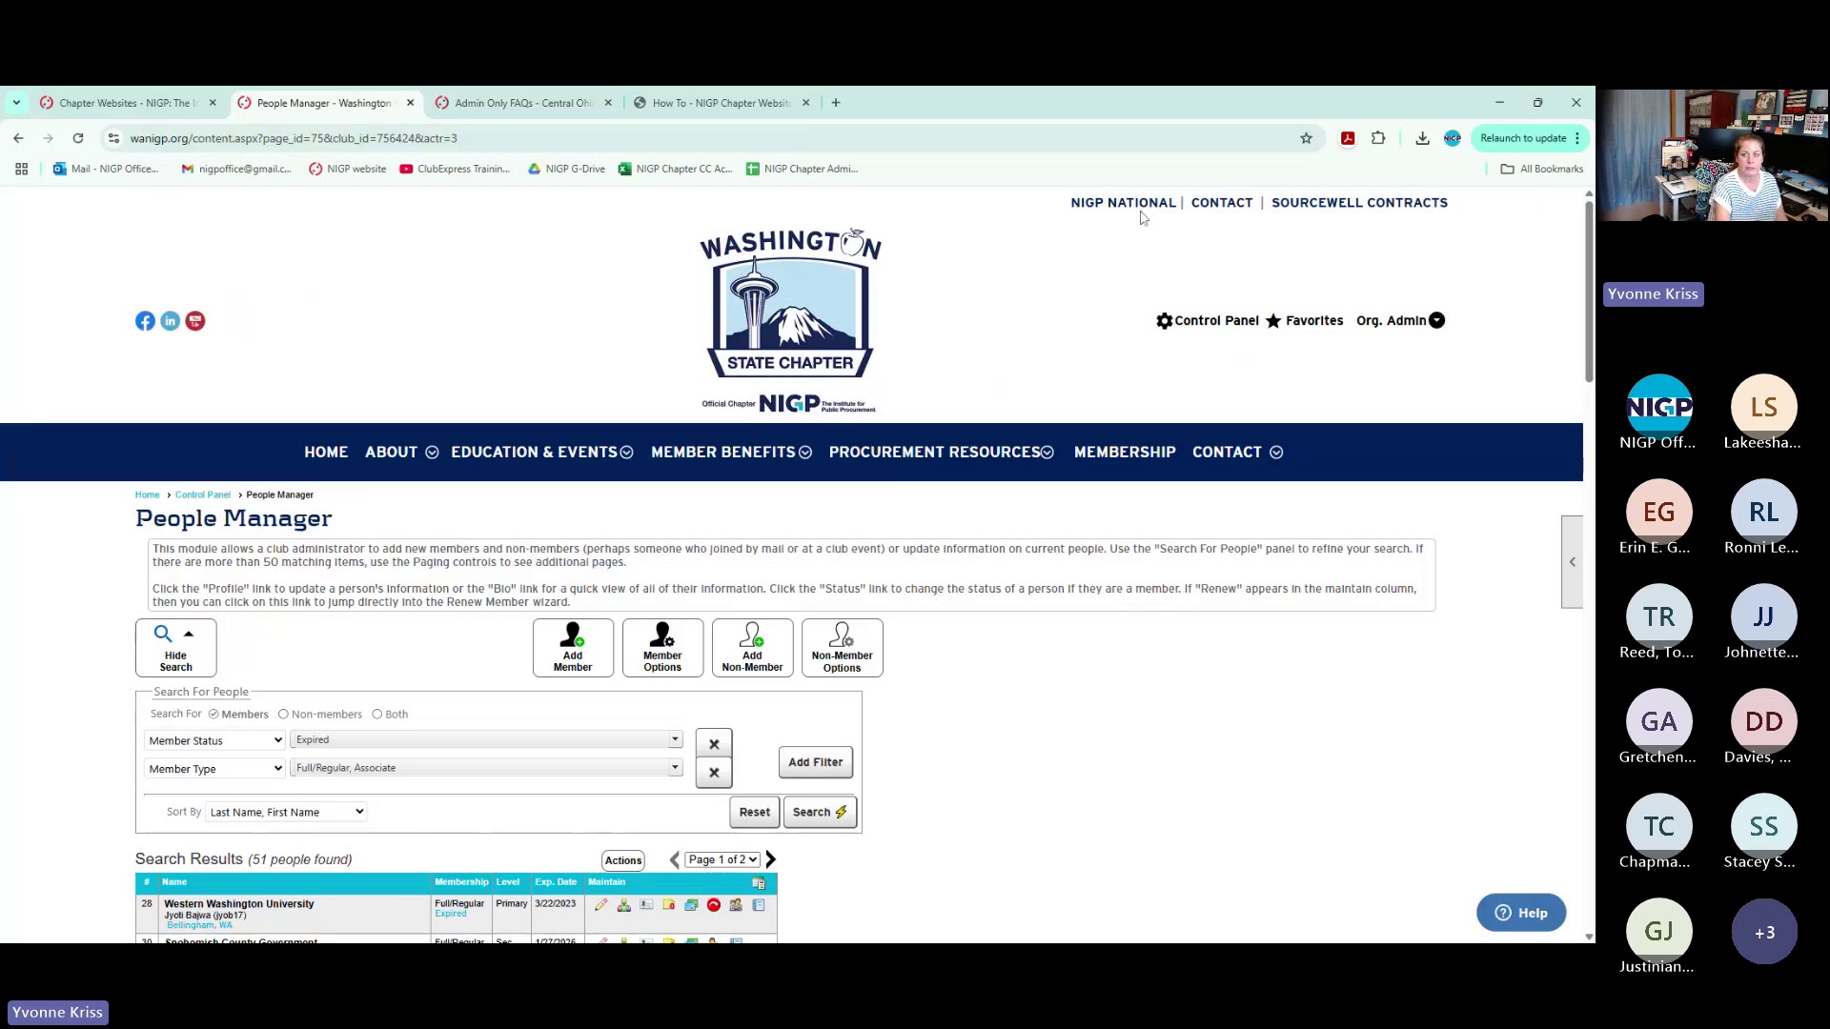
Log out of the Washington State Chapter admin account and open a new browser tab
left_click(1397, 320)
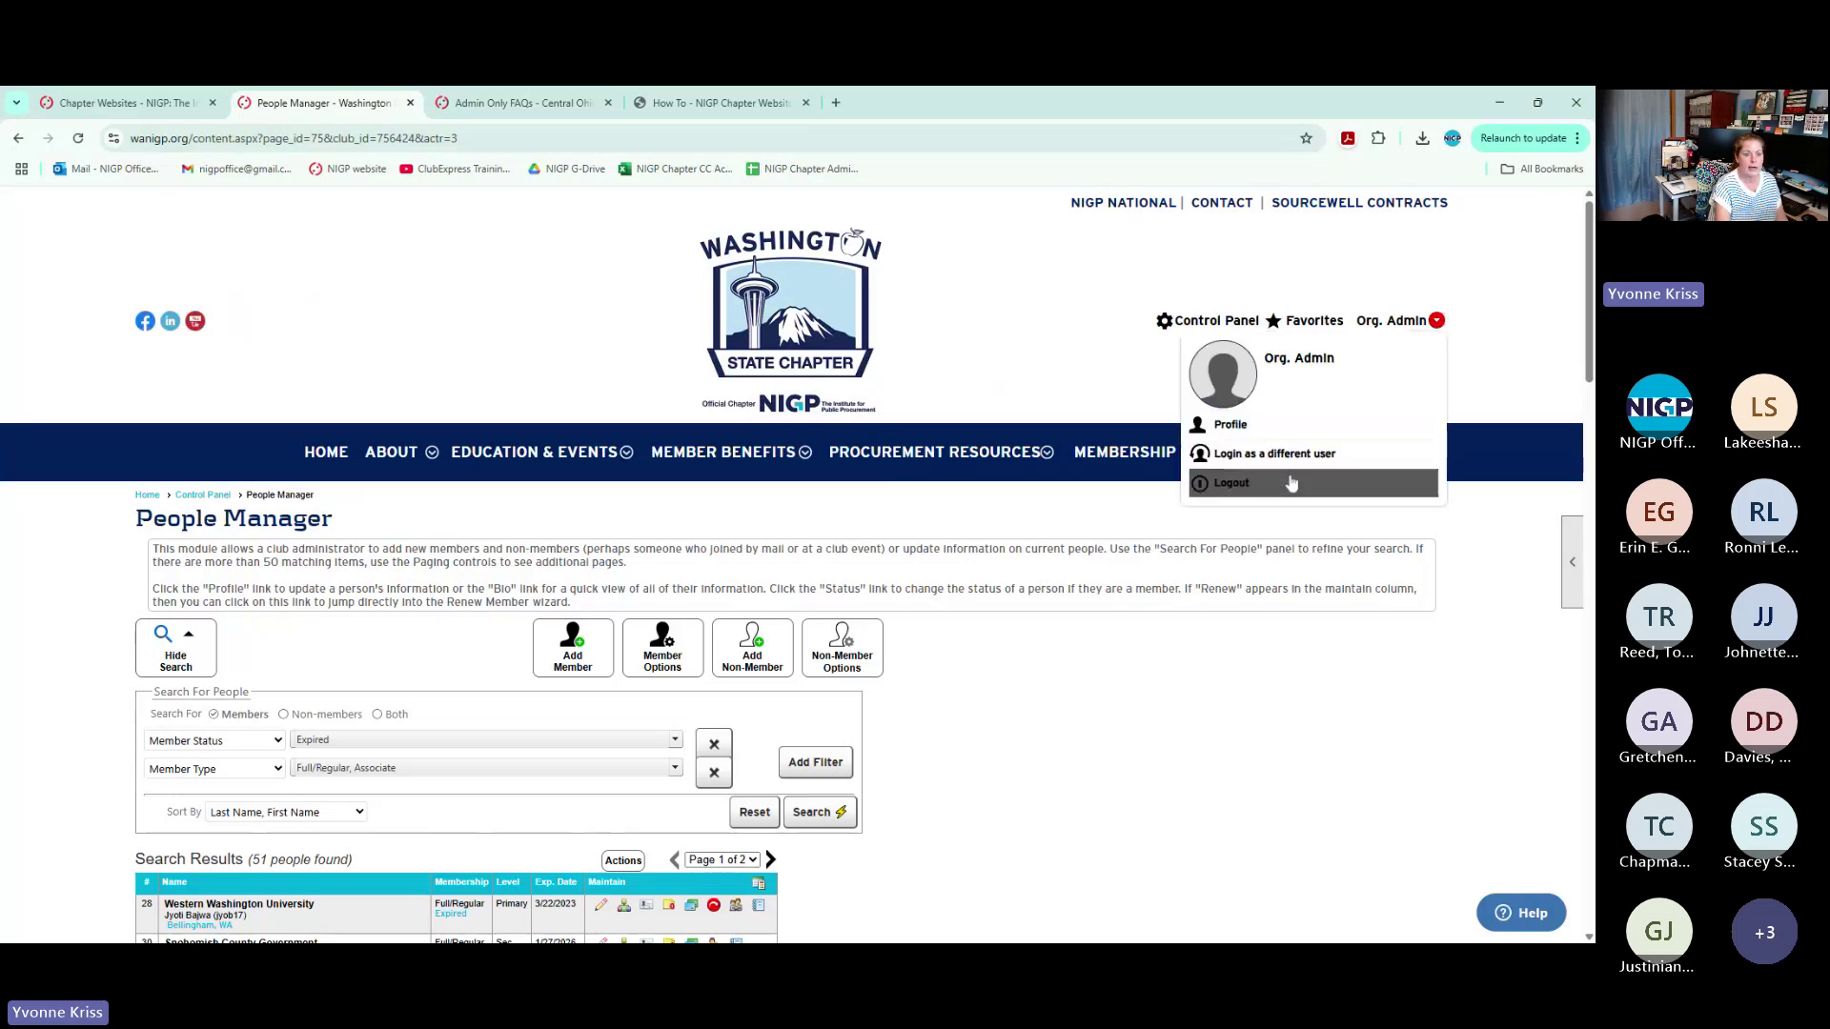
left_click(1293, 484)
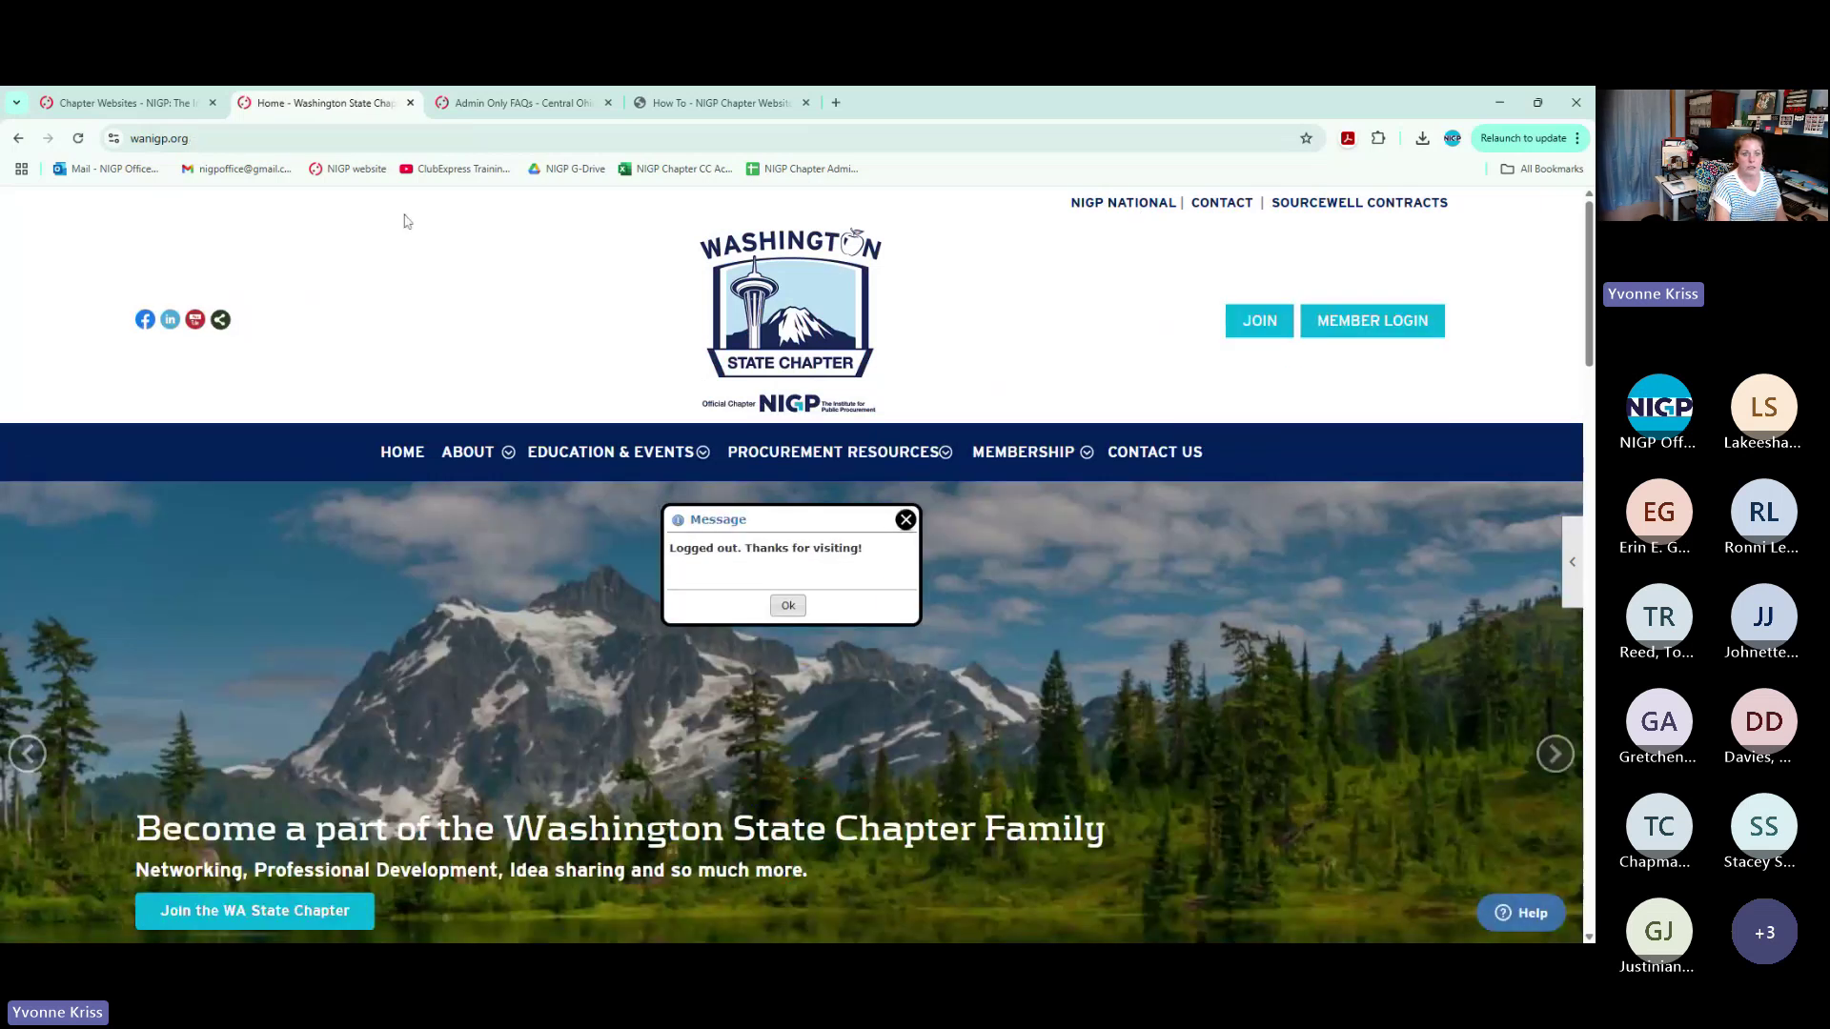
left_click(835, 102)
Search Google for 'nela', then go to nela-illinois.org
type("nela")
key("Return")
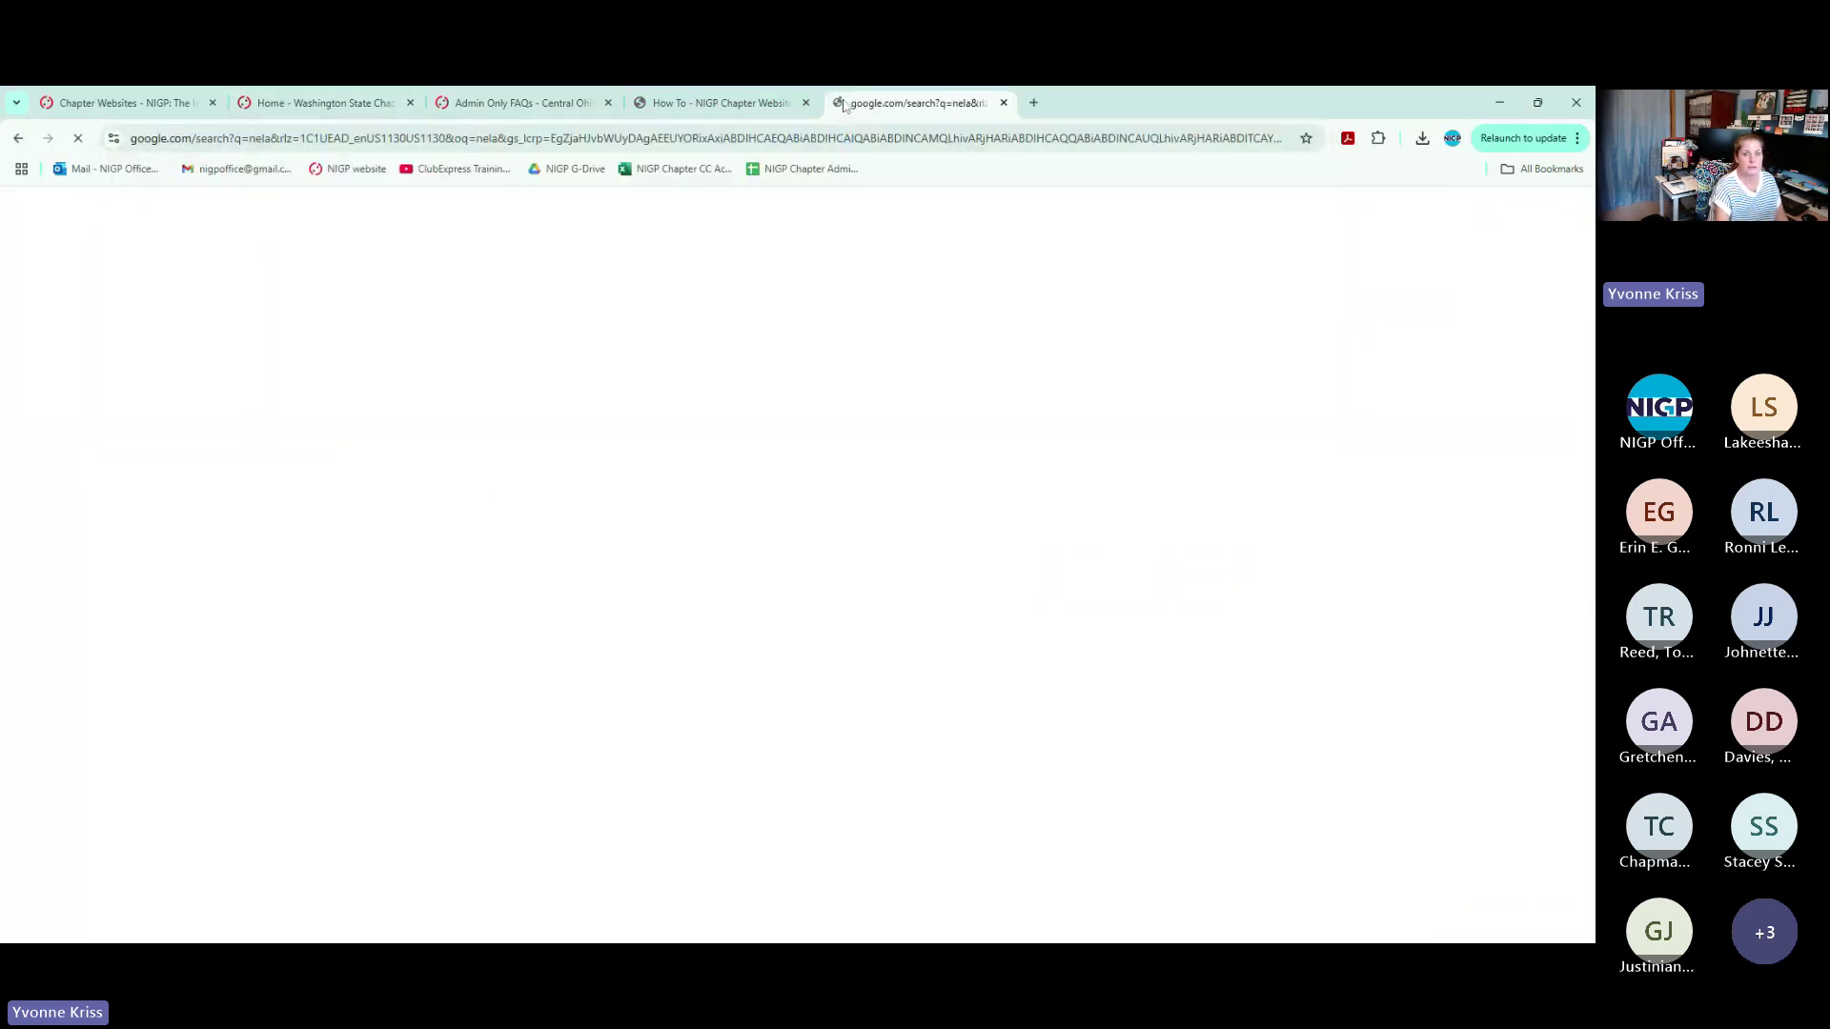
left_click(494, 143)
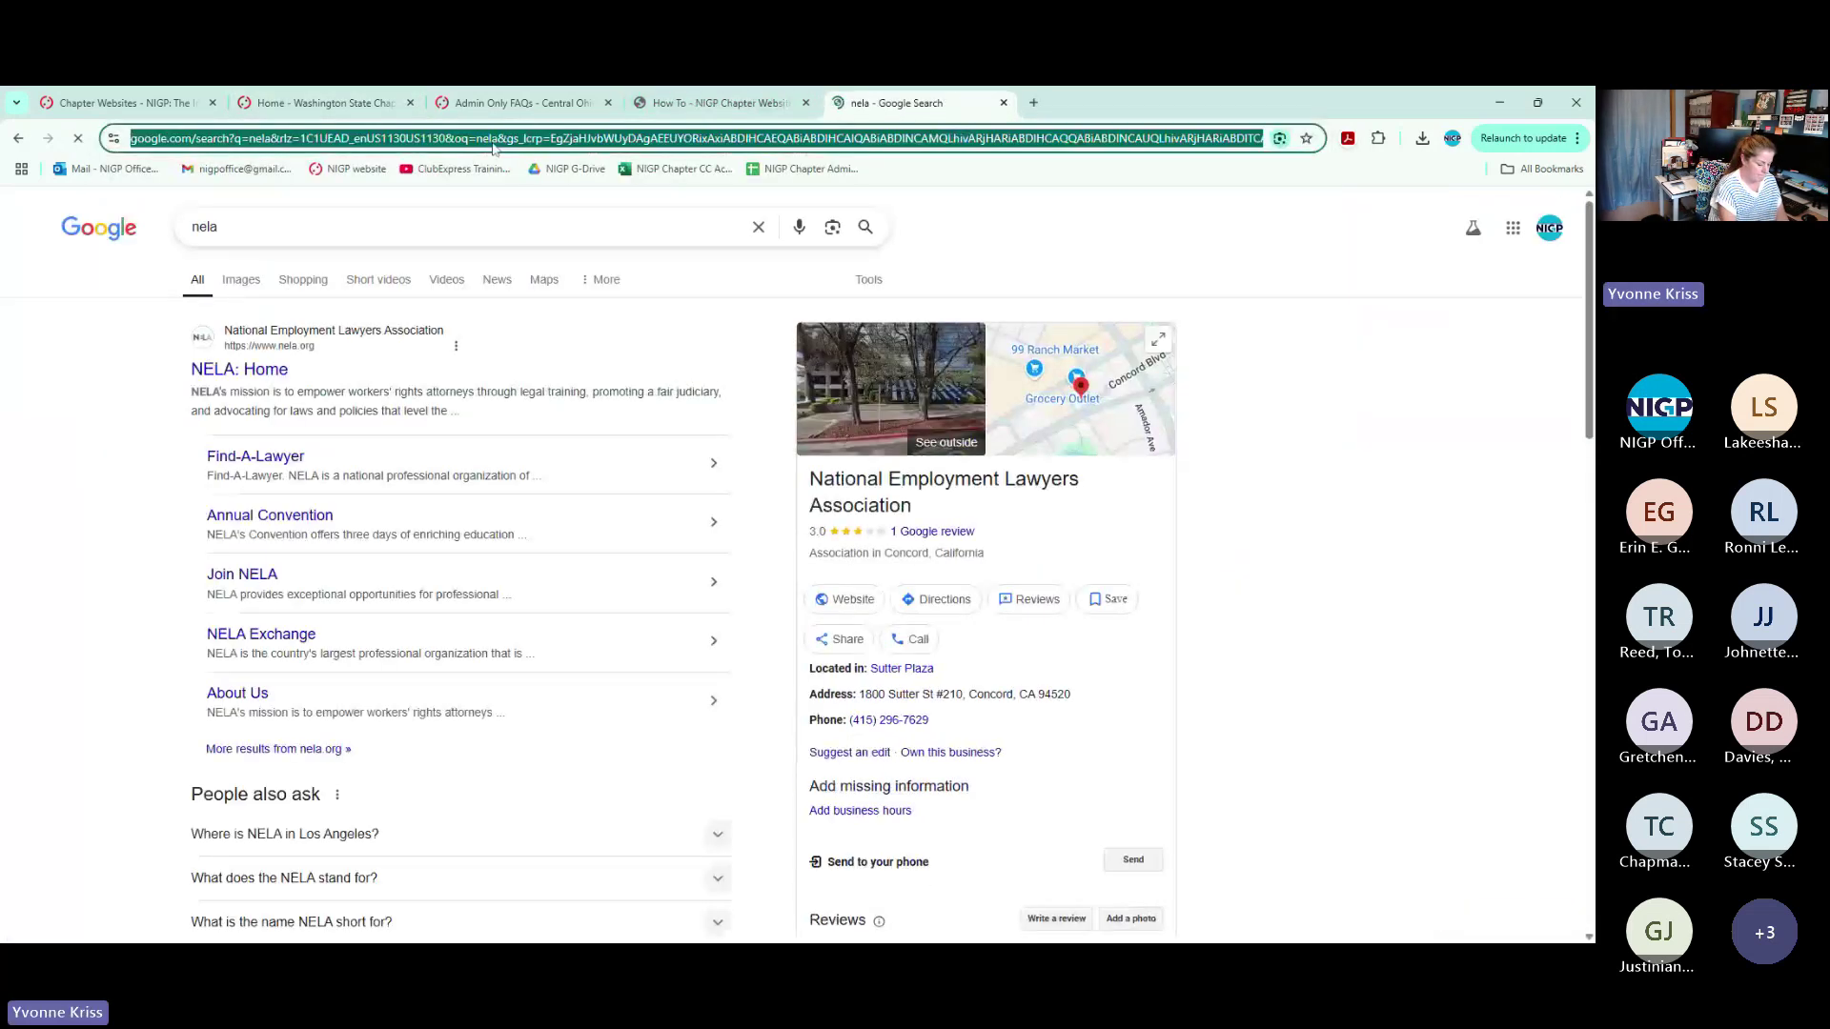
type("nela-illin")
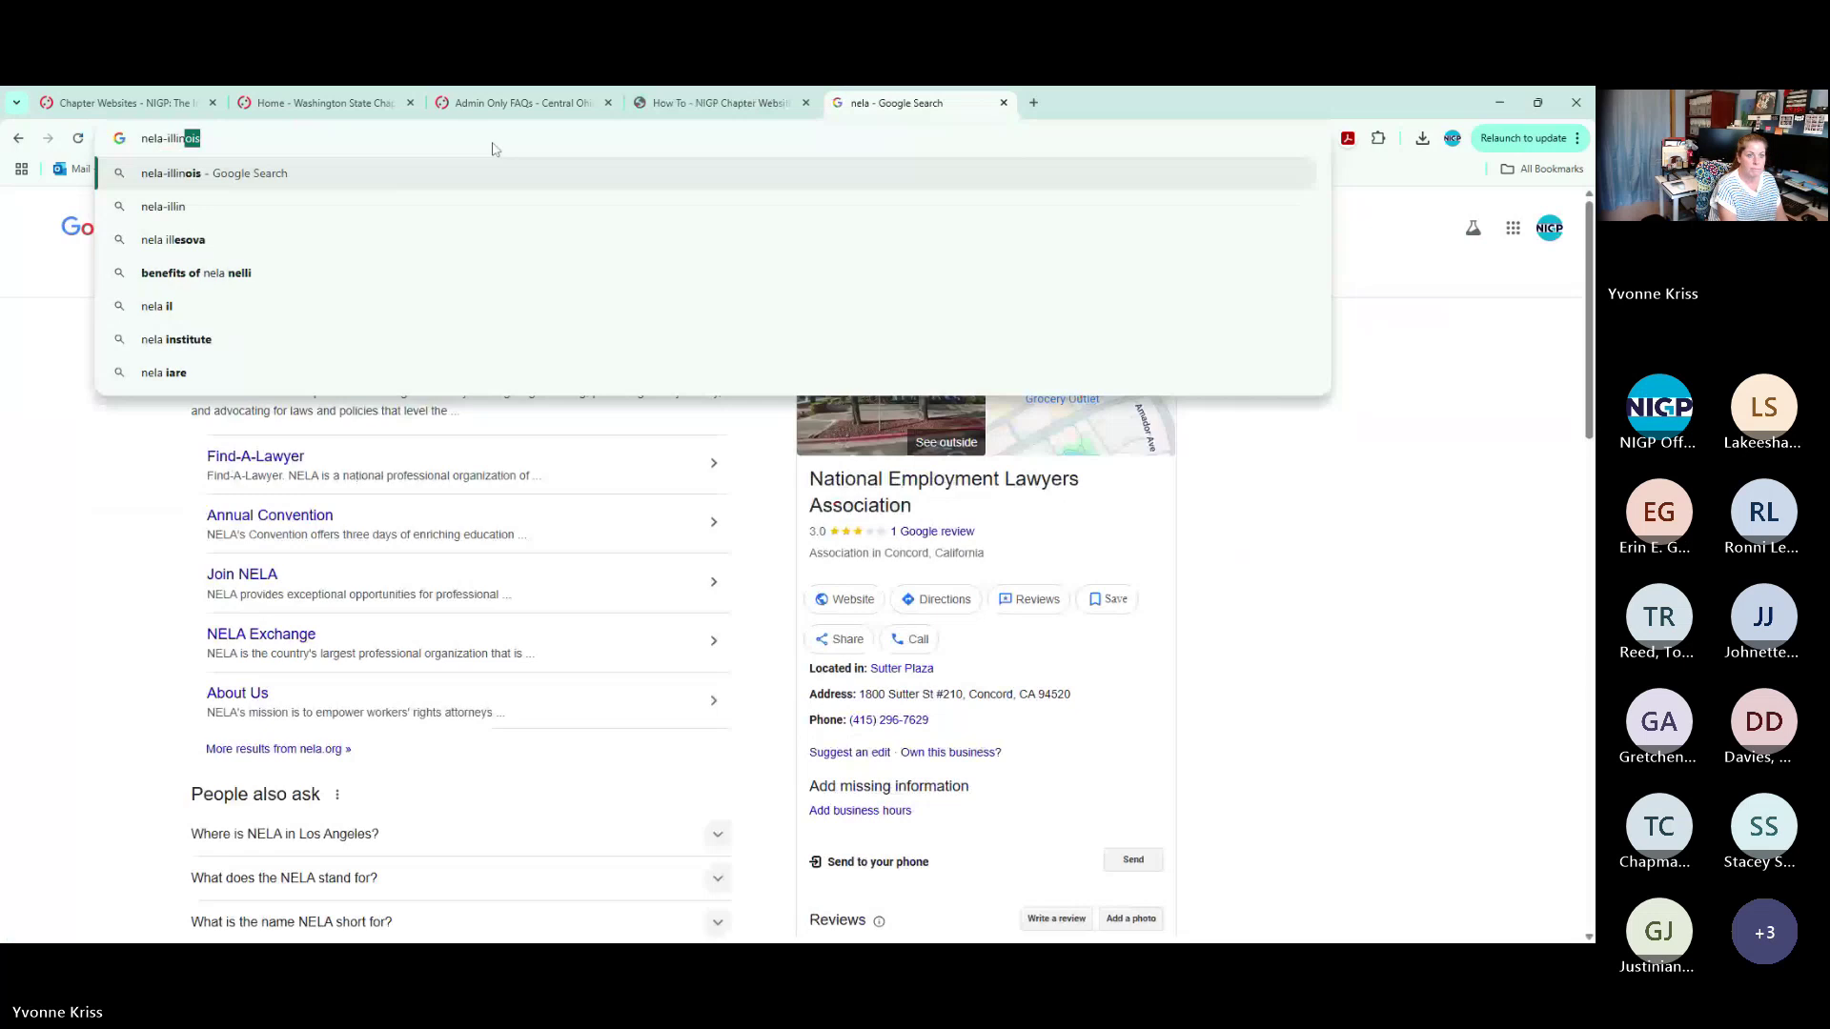
type("ois.org")
key("Return")
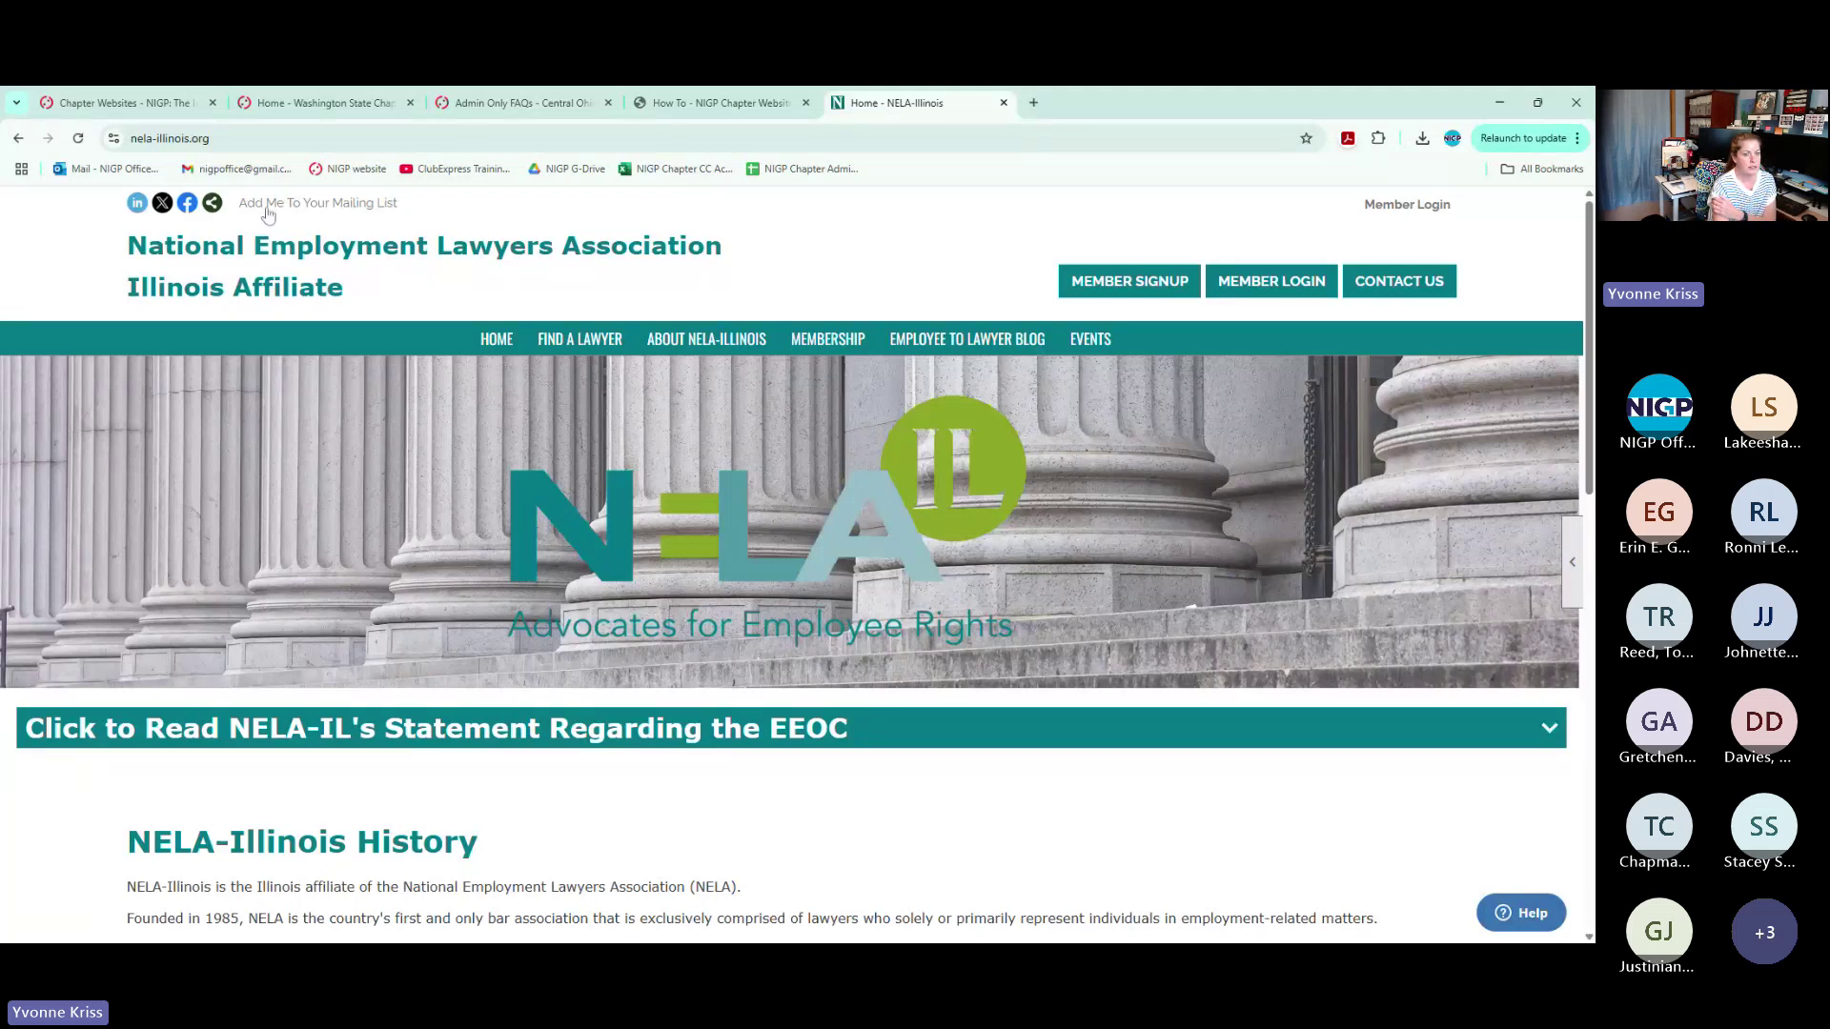
Open NELA-Illinois's Add Me To Your Mailing List form and scroll through it
left_click(317, 203)
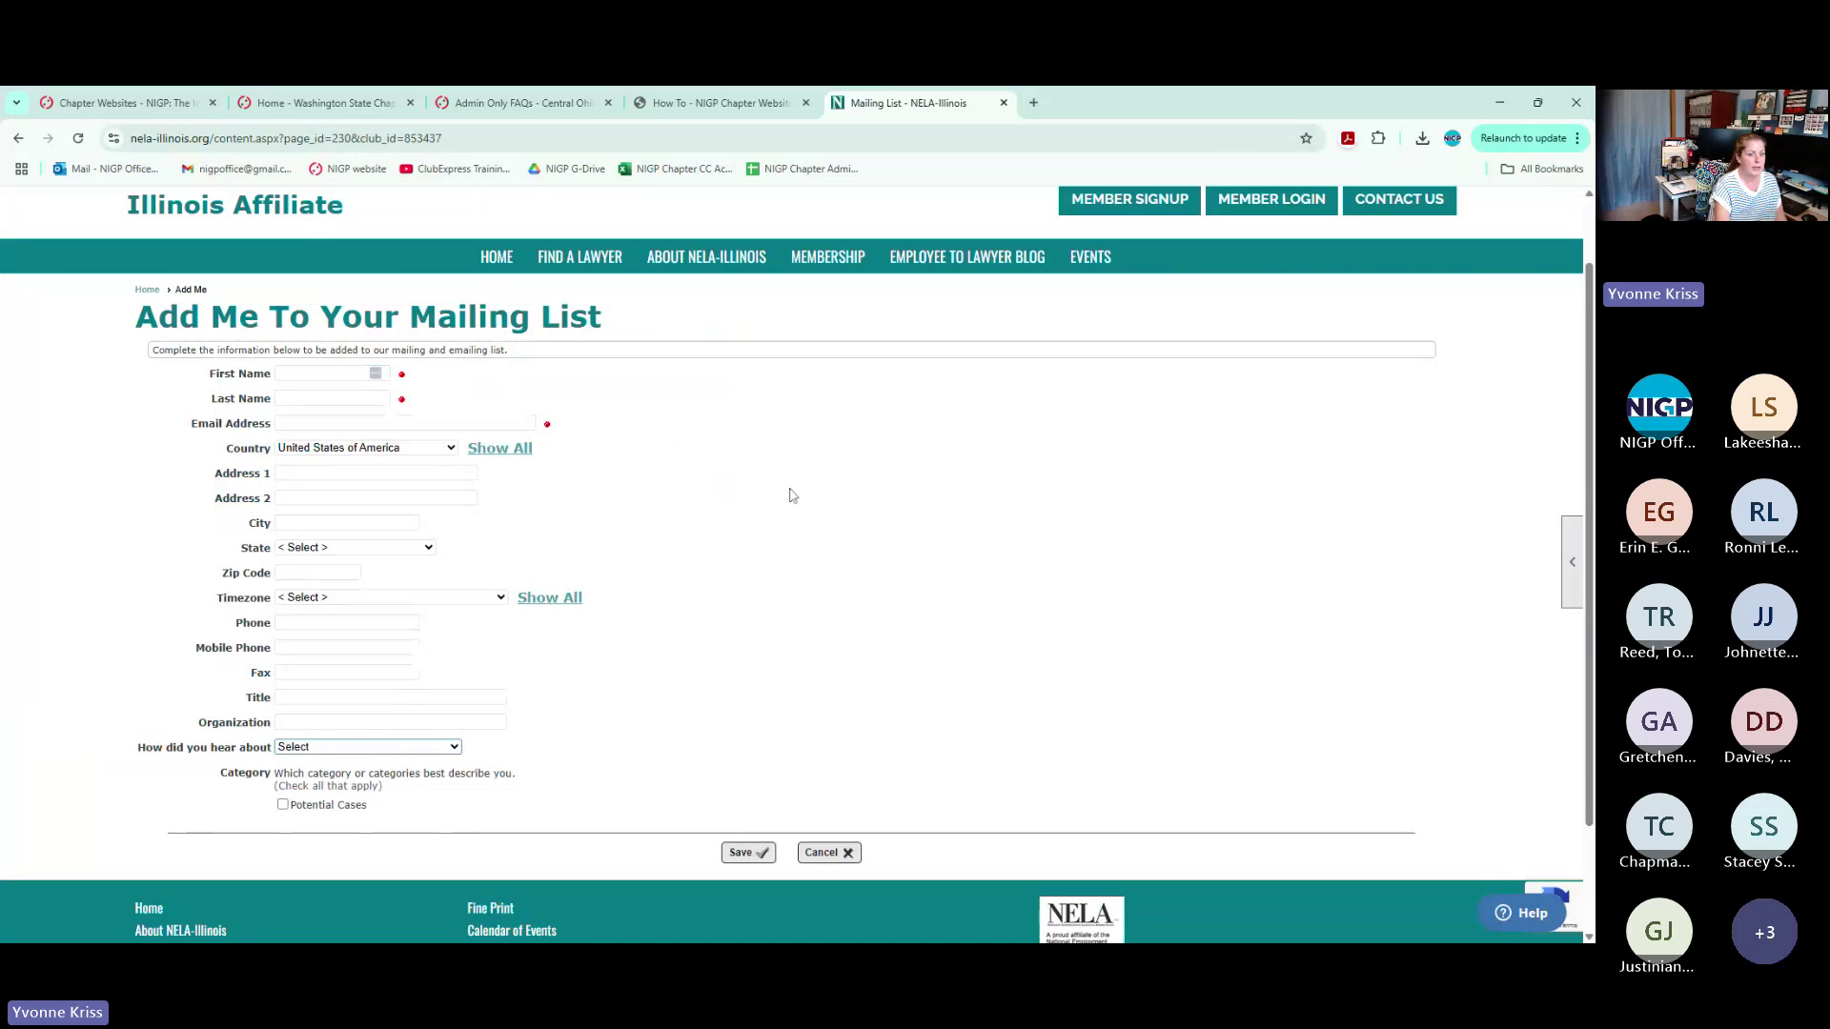
scroll(743, 496, "up", 2)
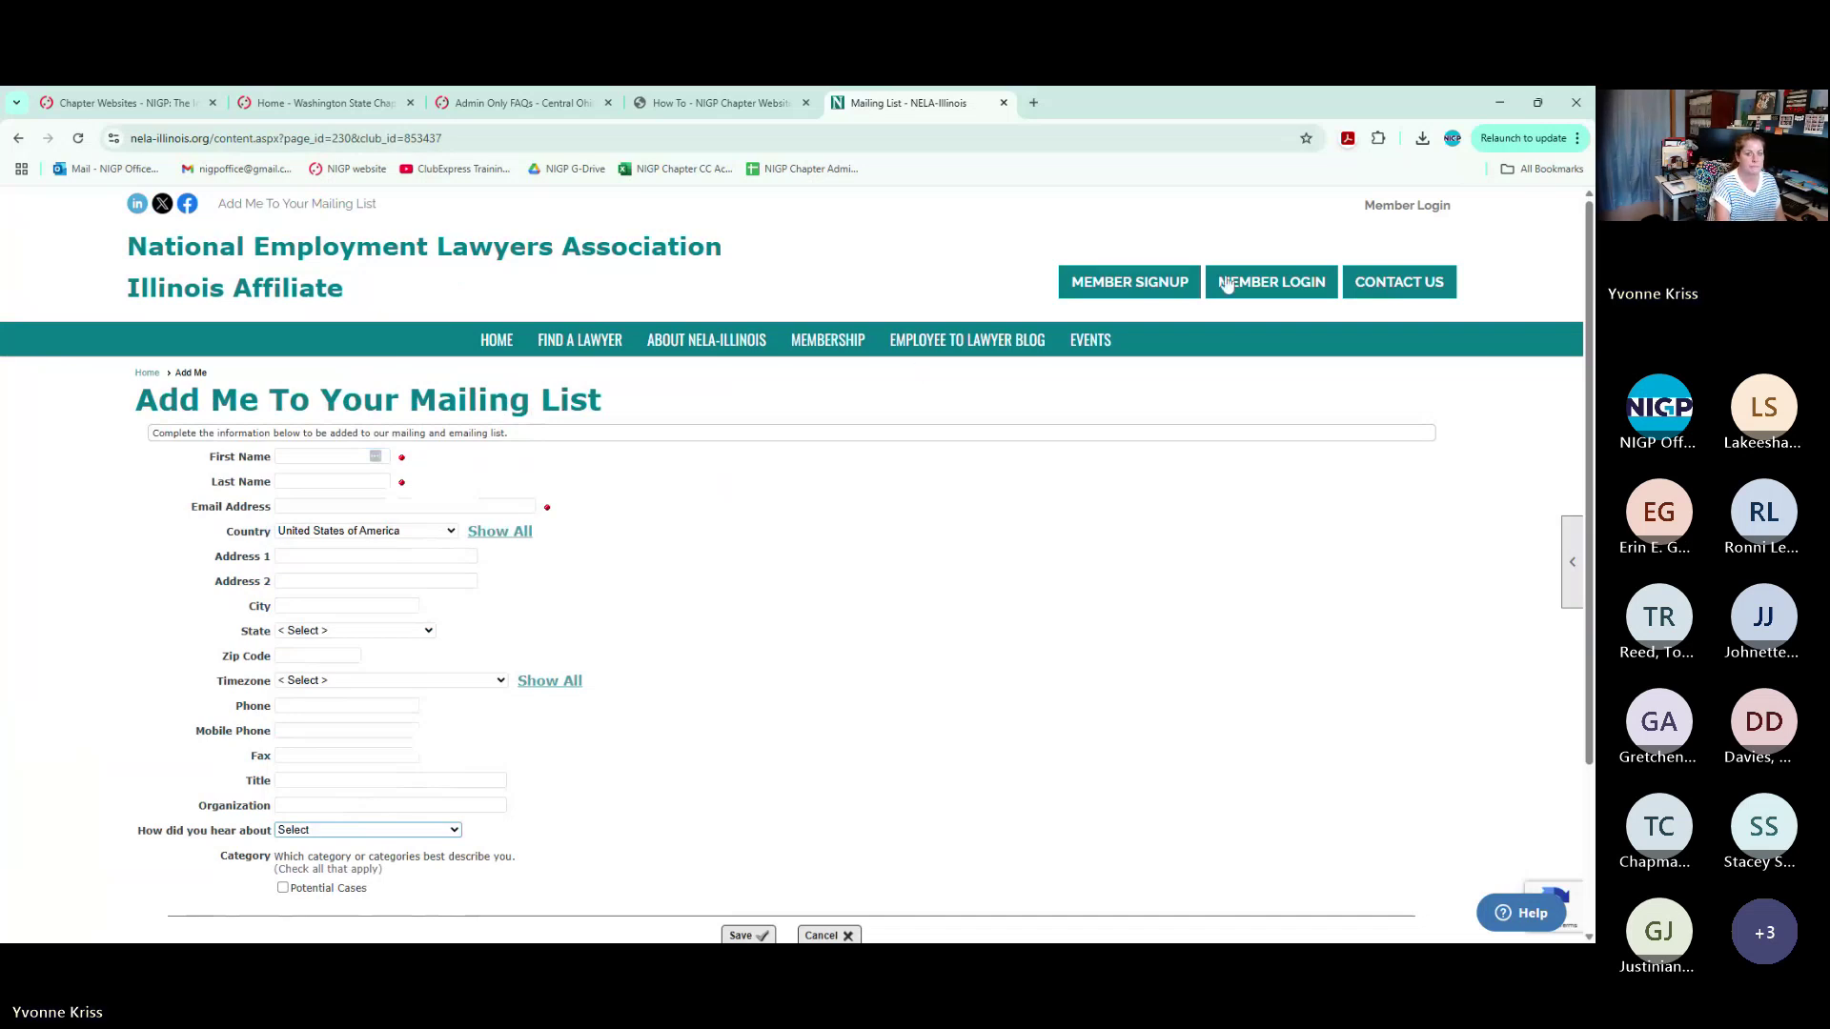
Close the NELA-Illinois page, scroll through the Washington State Chapter home page, then return to Chapter Websites
left_click(1003, 103)
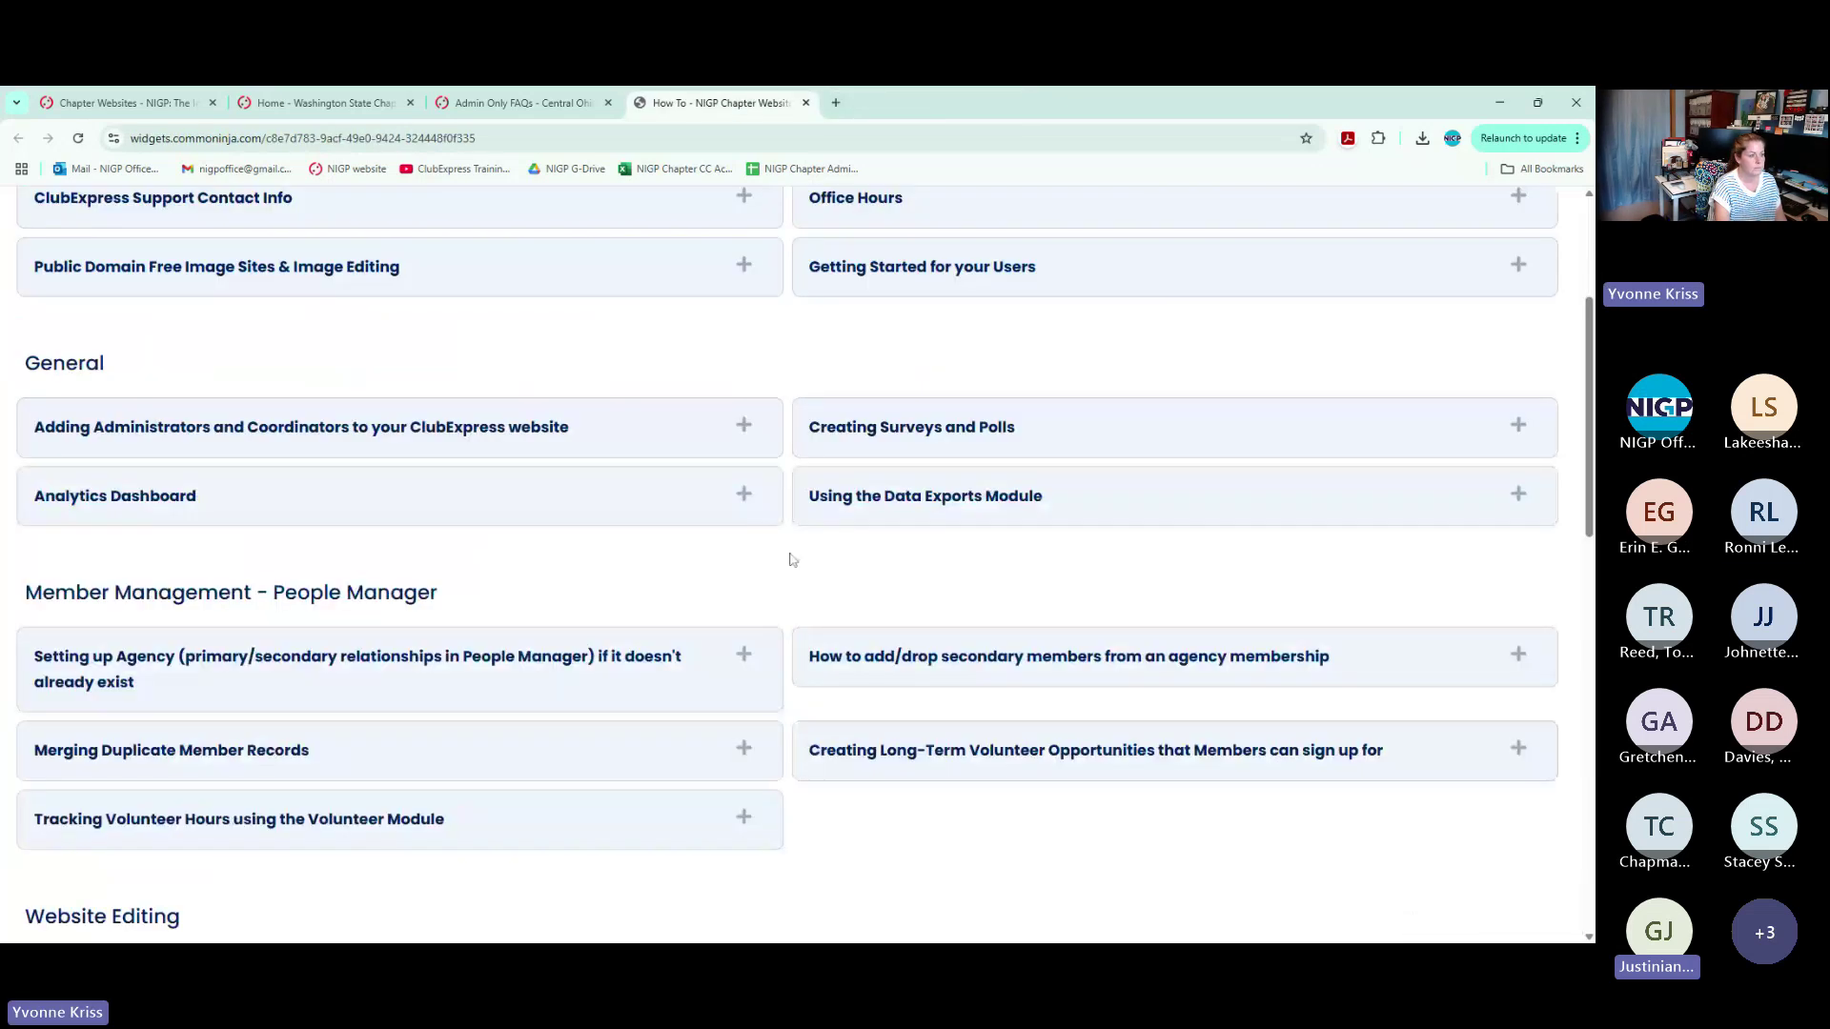
left_click(315, 103)
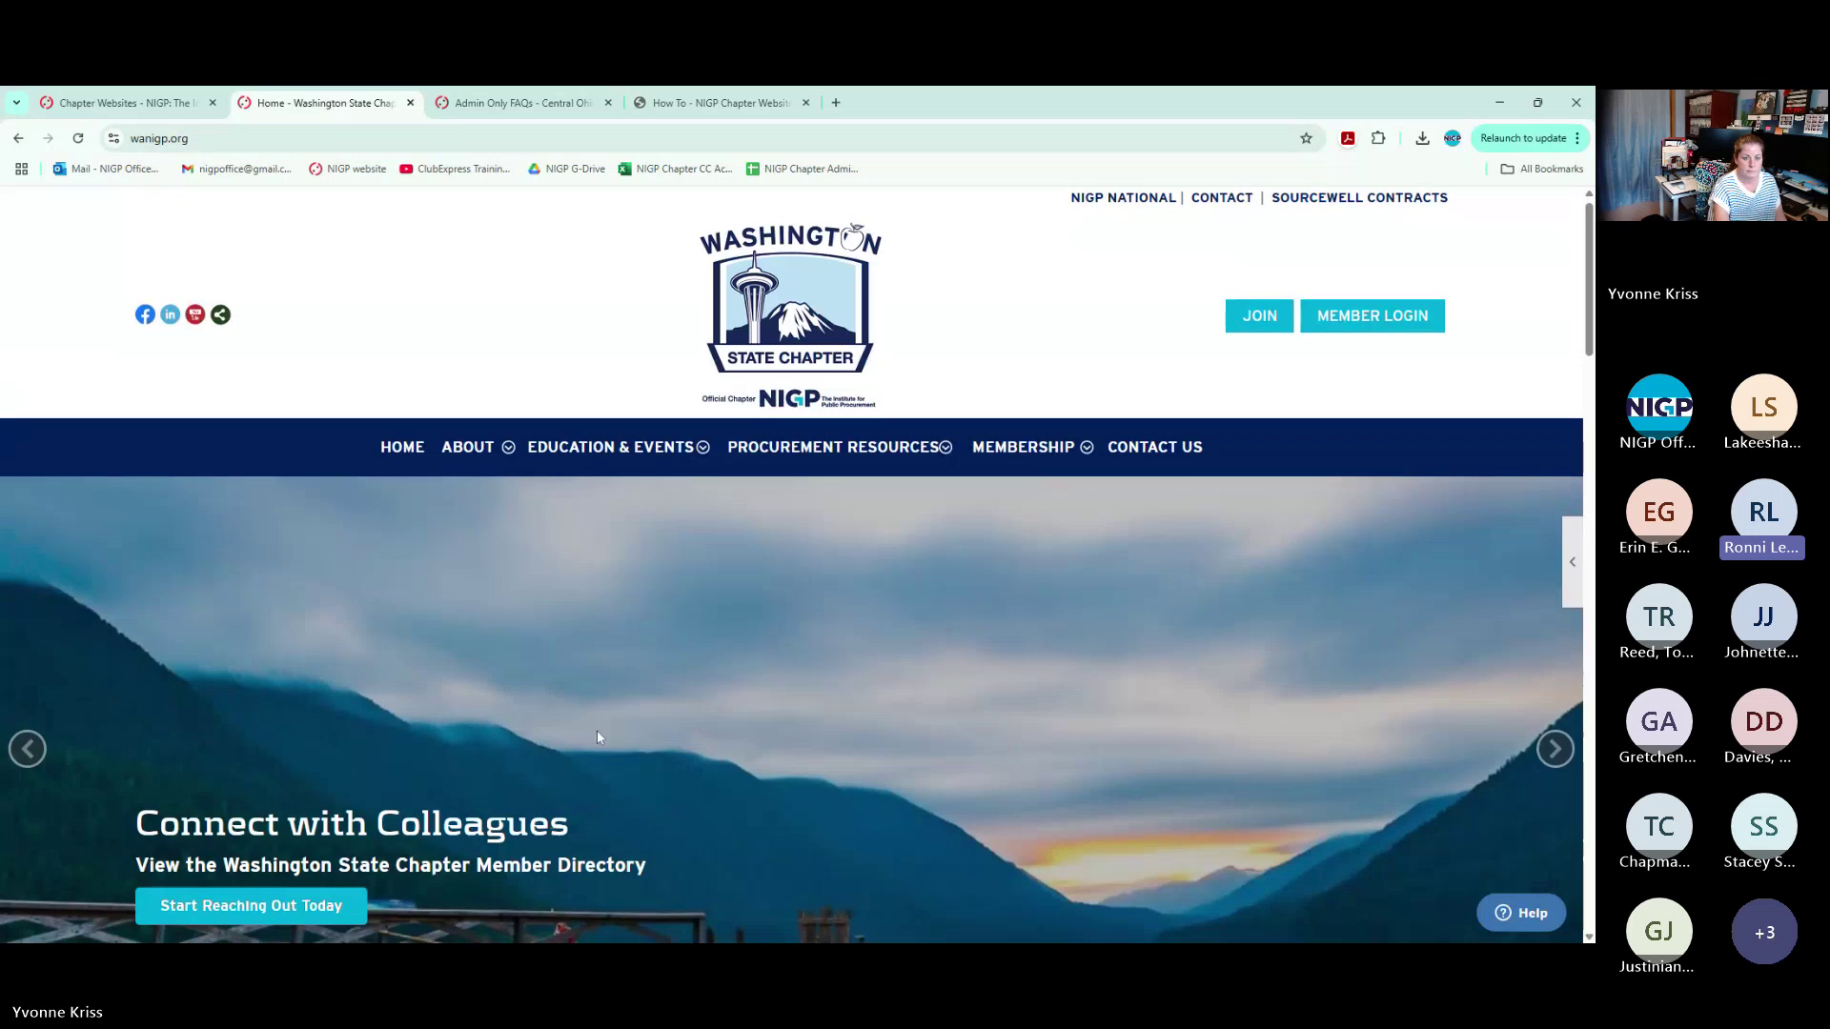
scroll(597, 730, "down", 5)
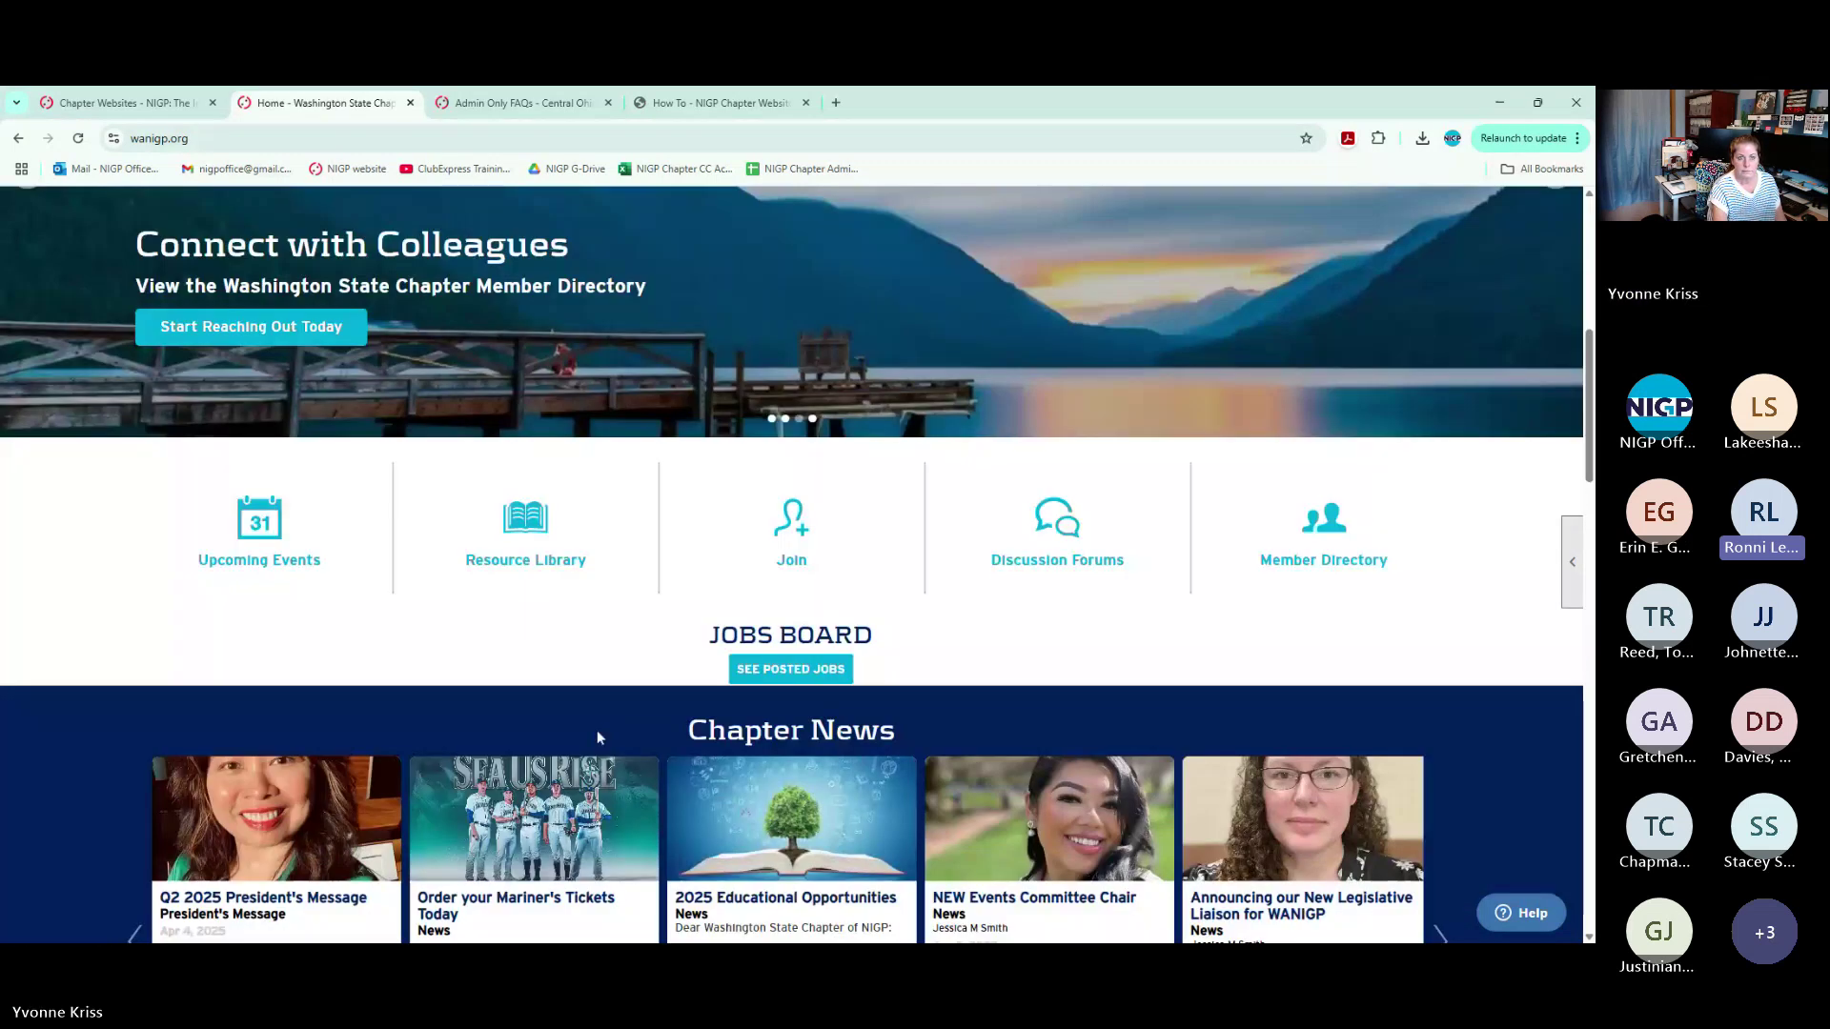
scroll(597, 730, "down", 15)
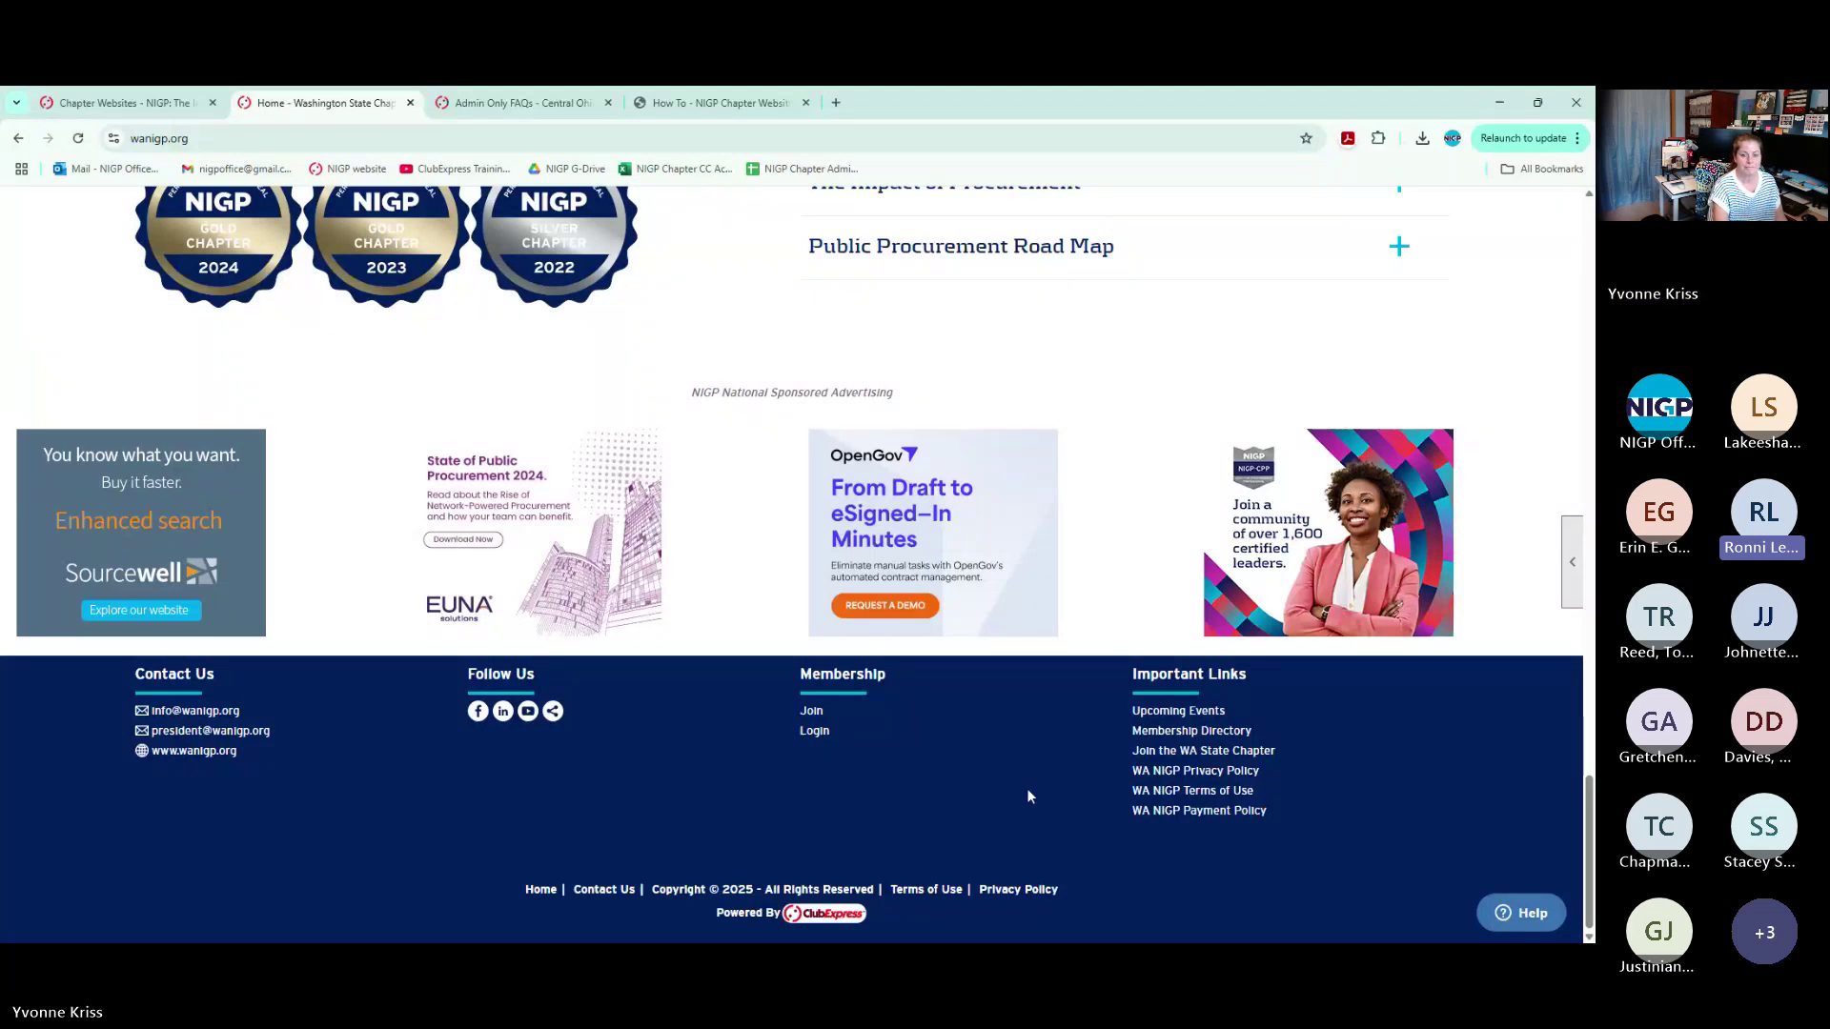
scroll(1027, 789, "up", 20)
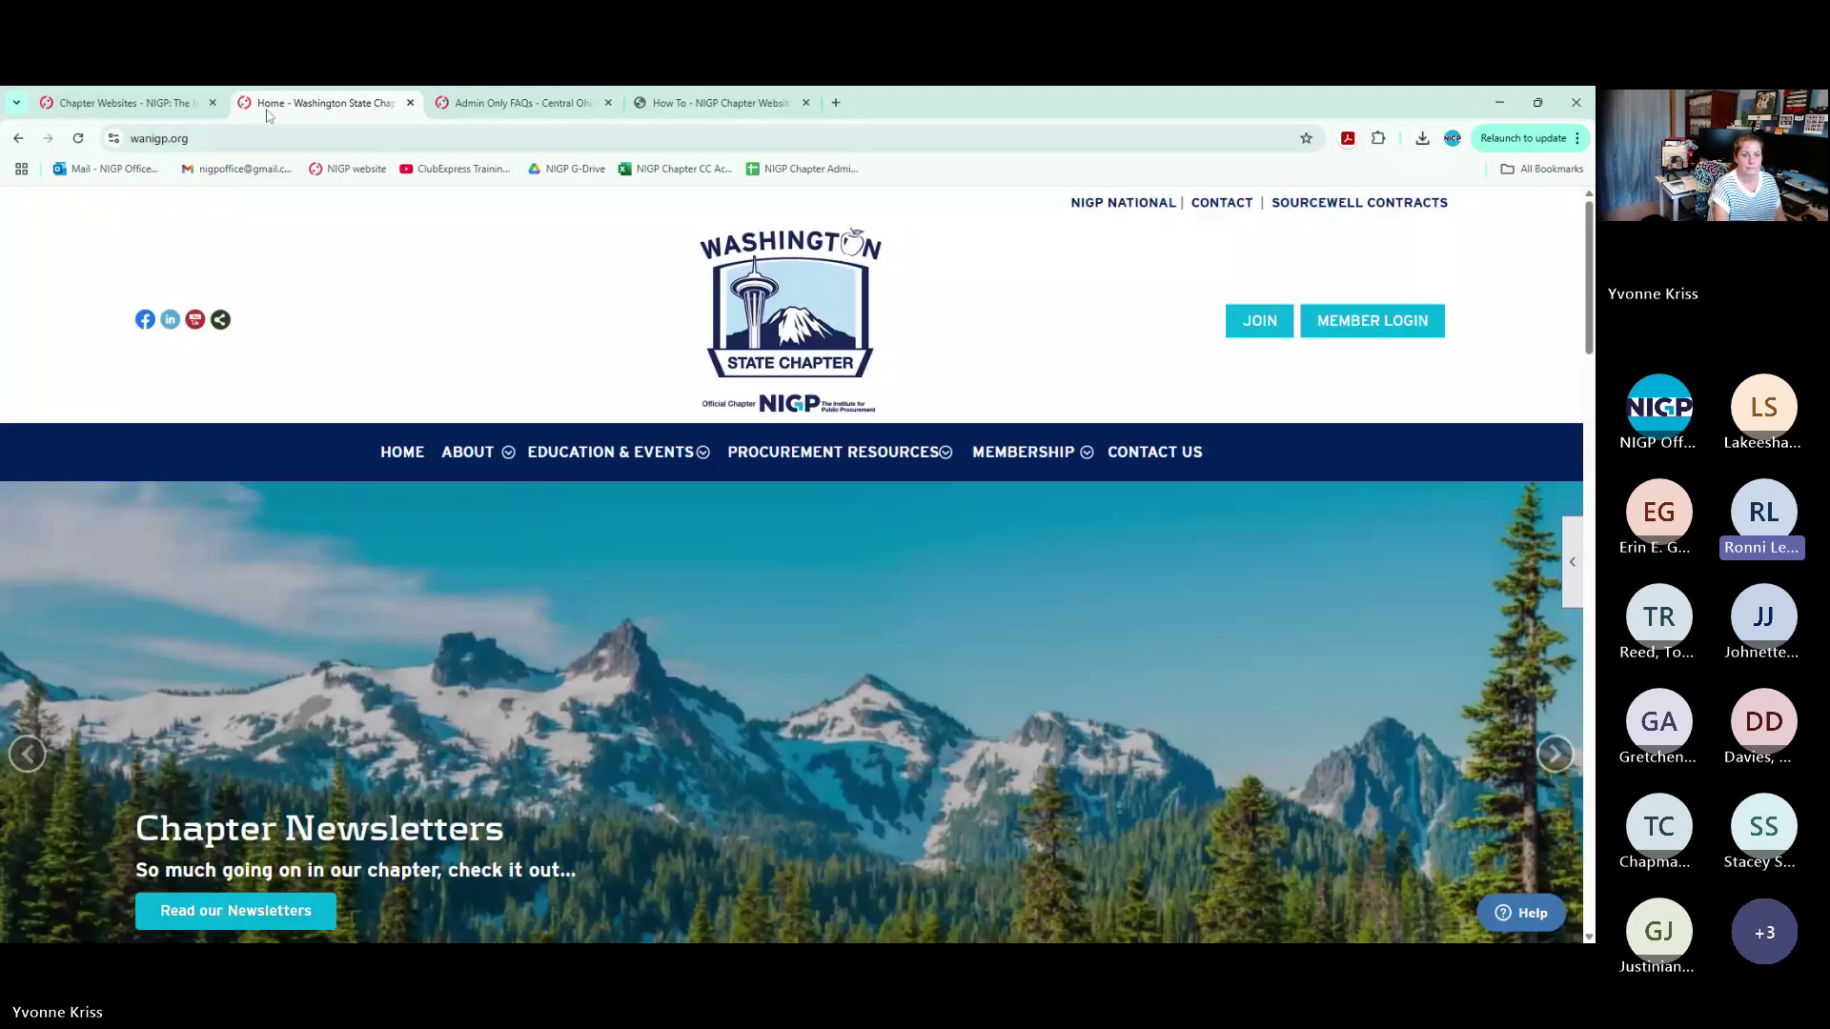
left_click(120, 103)
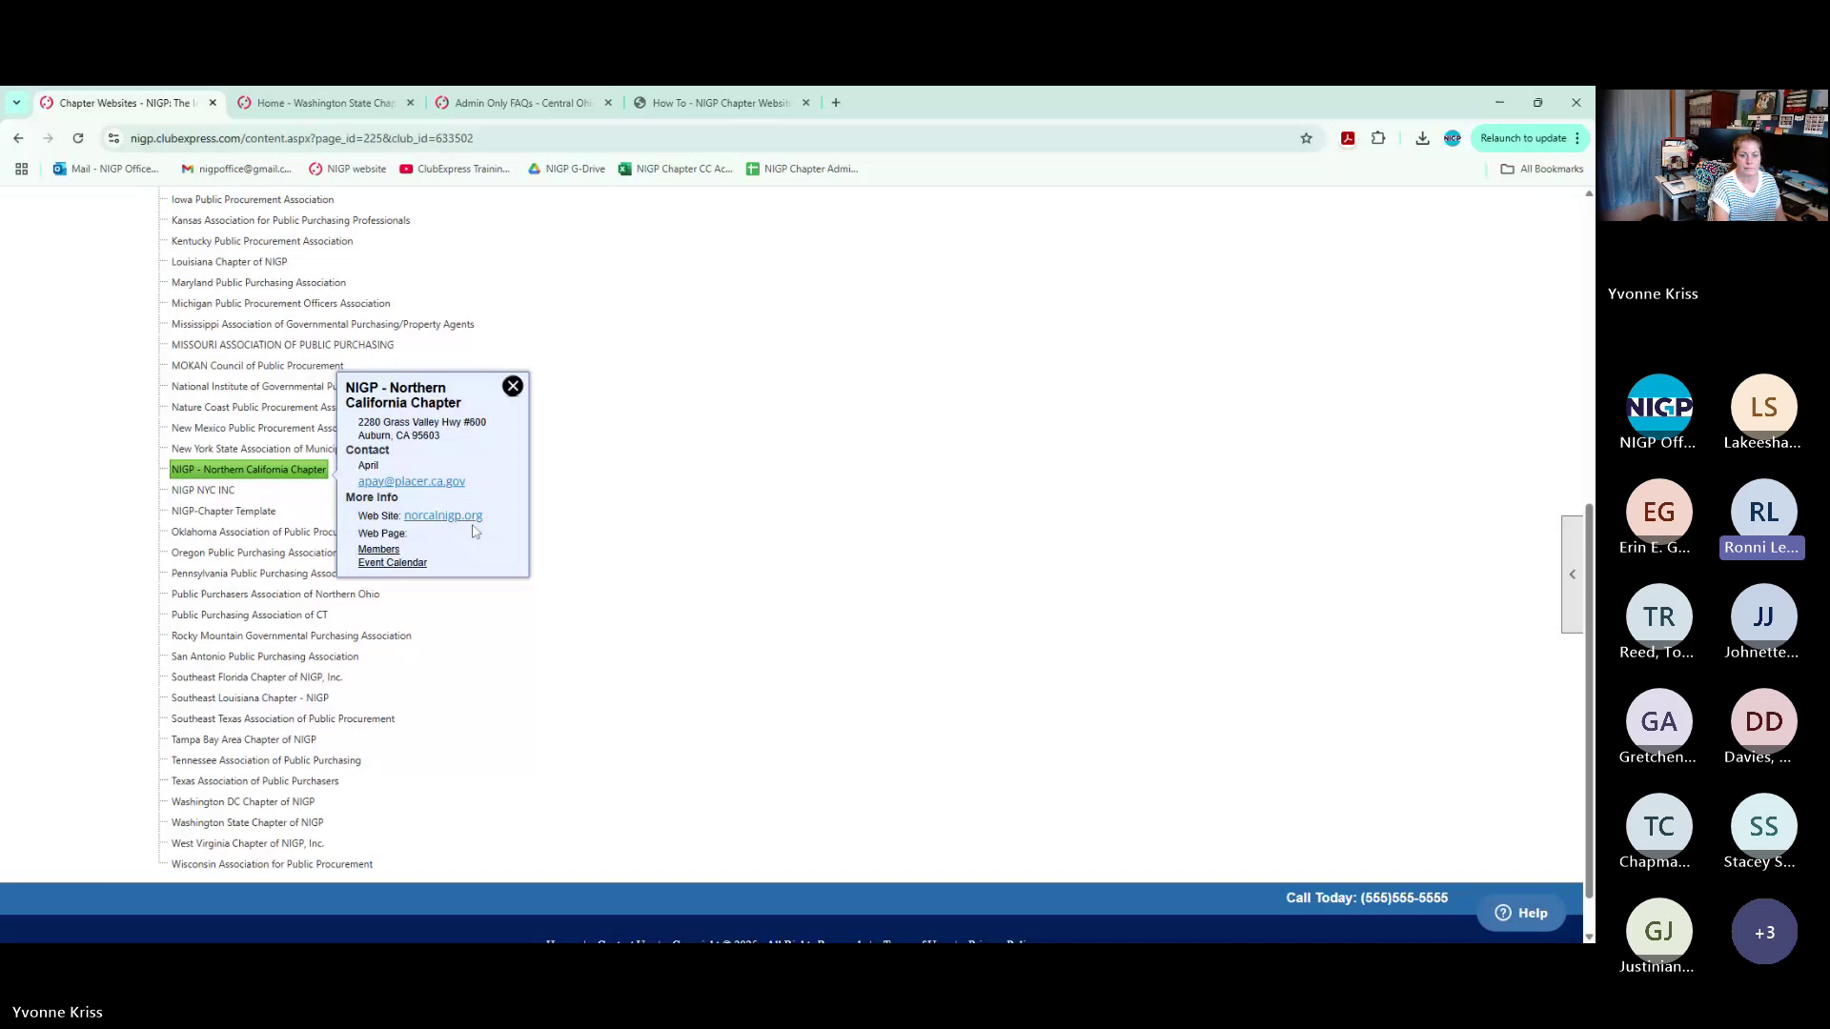
Open norcalnigp.org, reach its Add Me form via Subscribe Now, and focus 'How did you hear about us?'
left_click(469, 516)
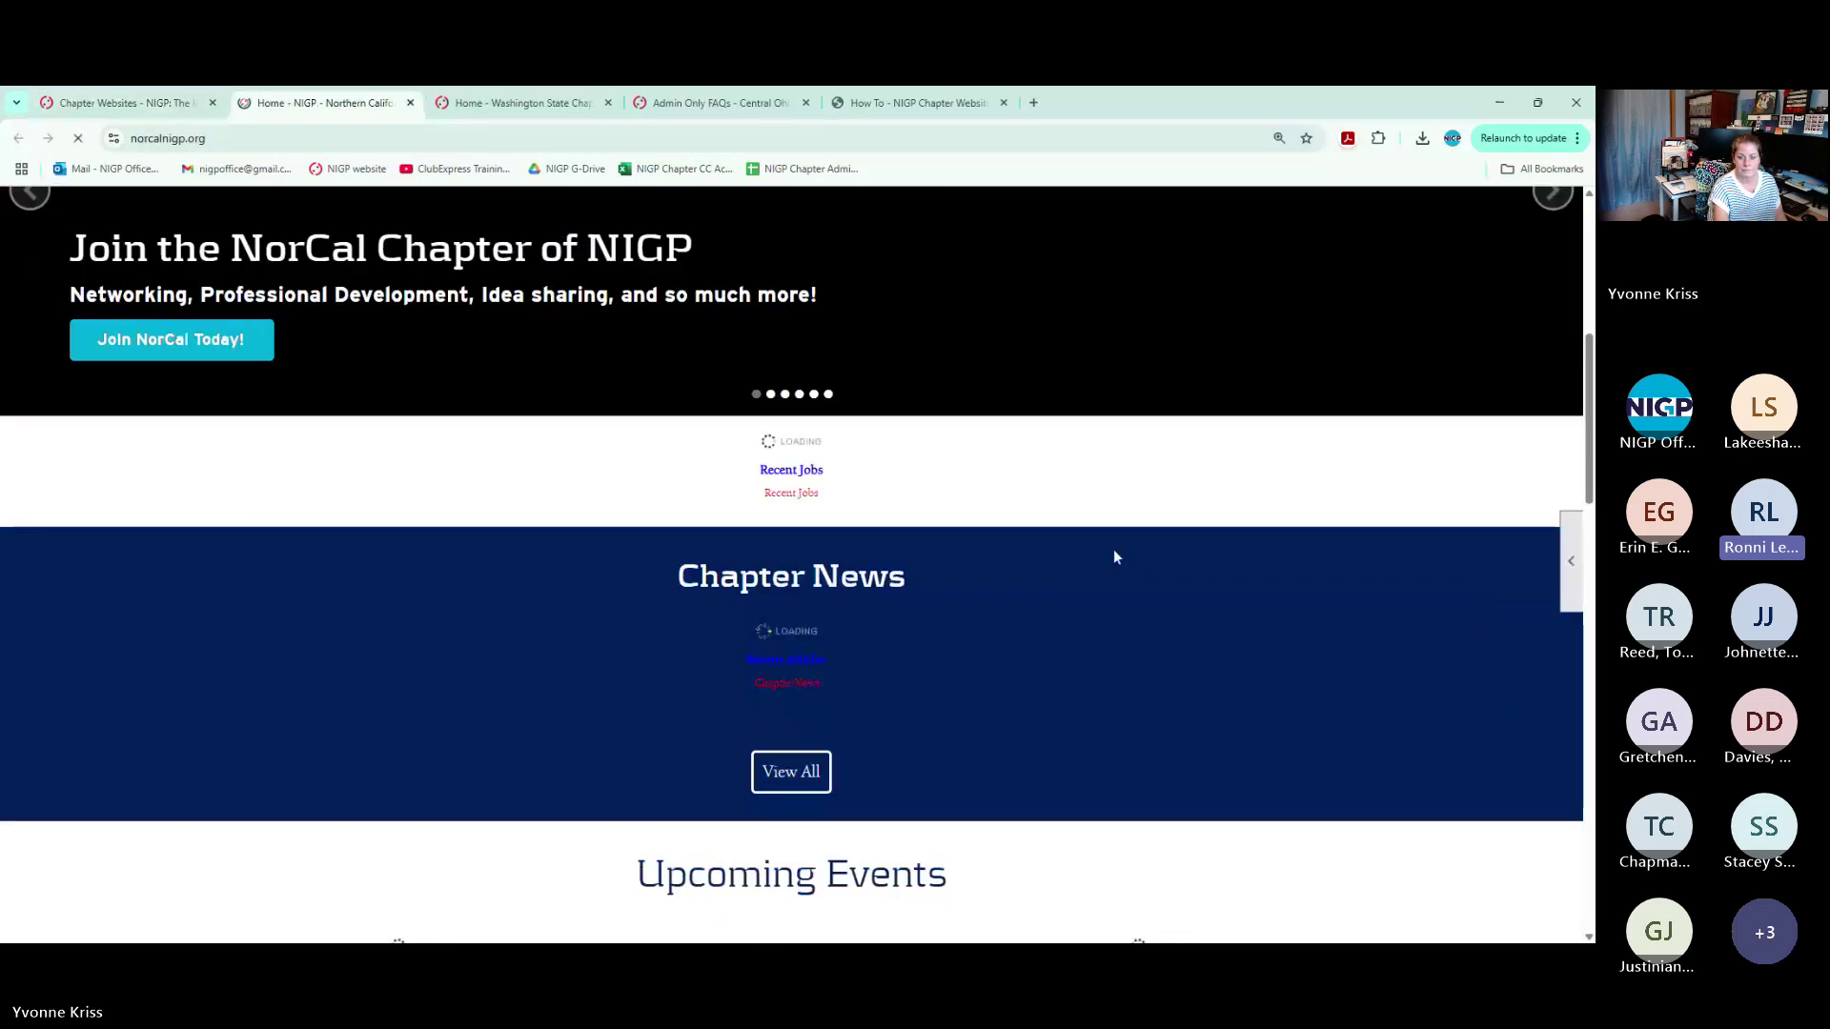
scroll(1402, 690, "down", 10)
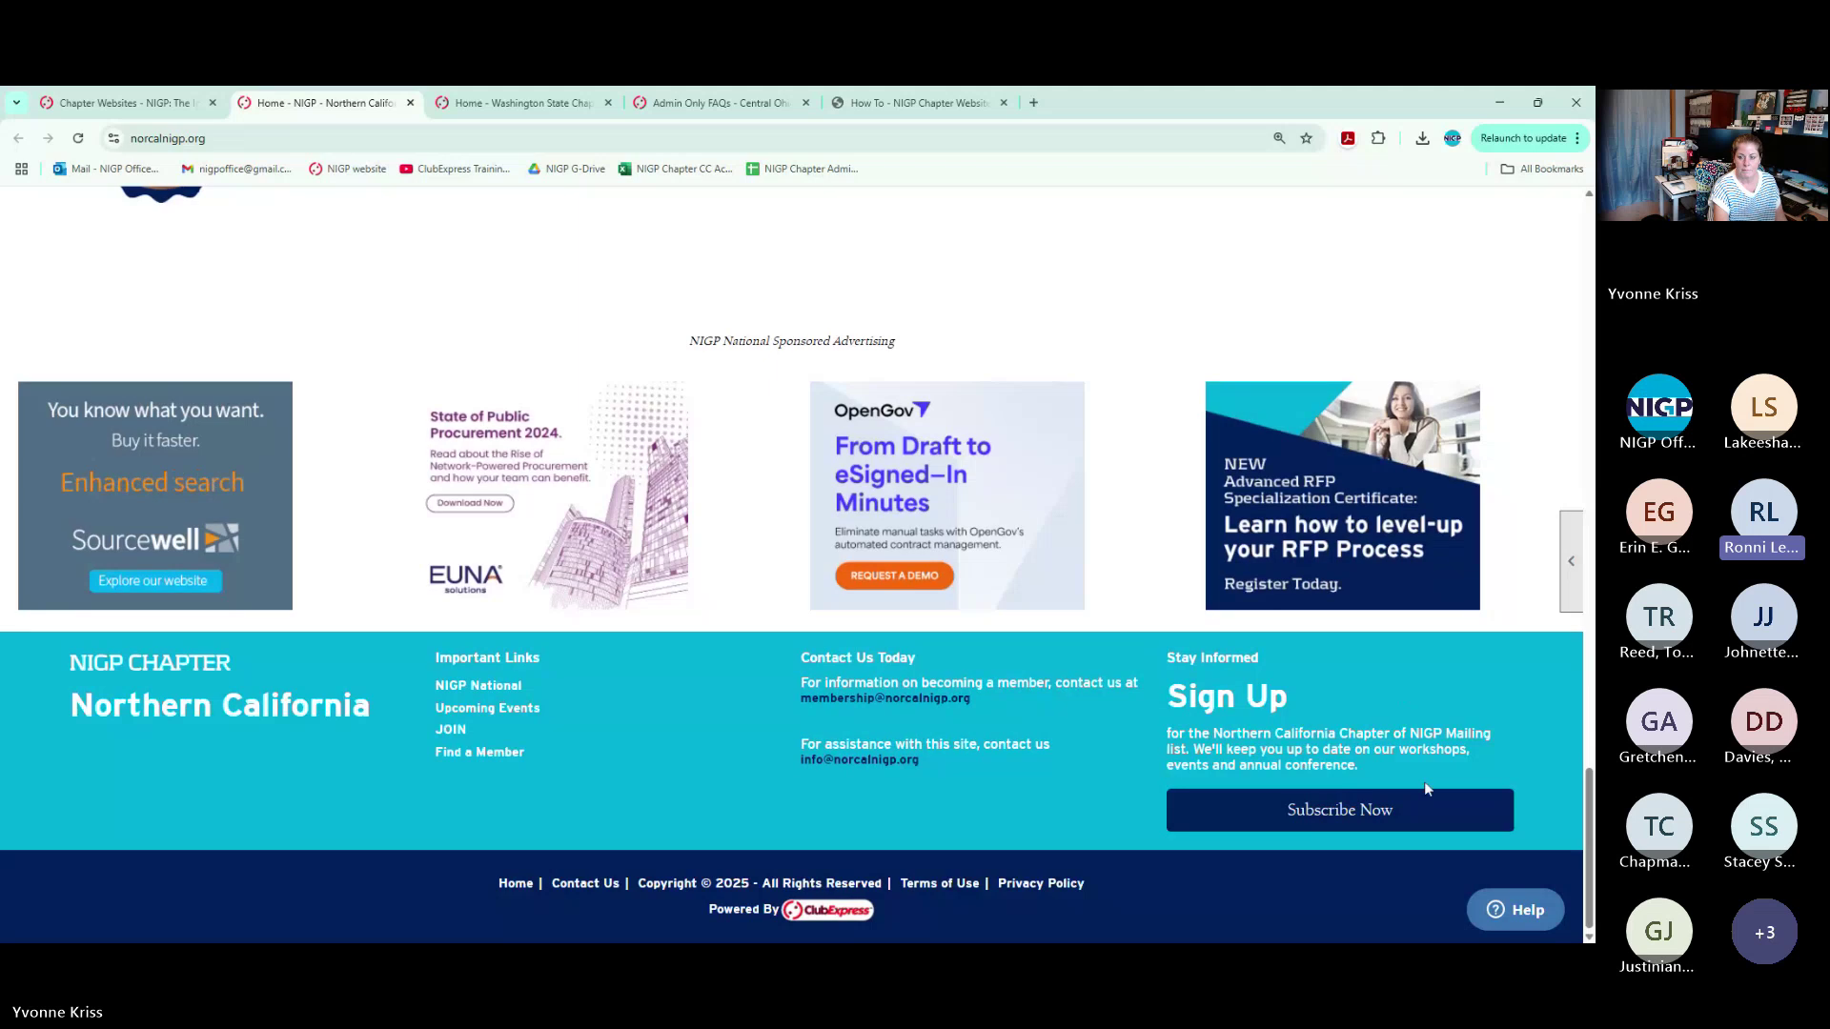
left_click(1363, 812)
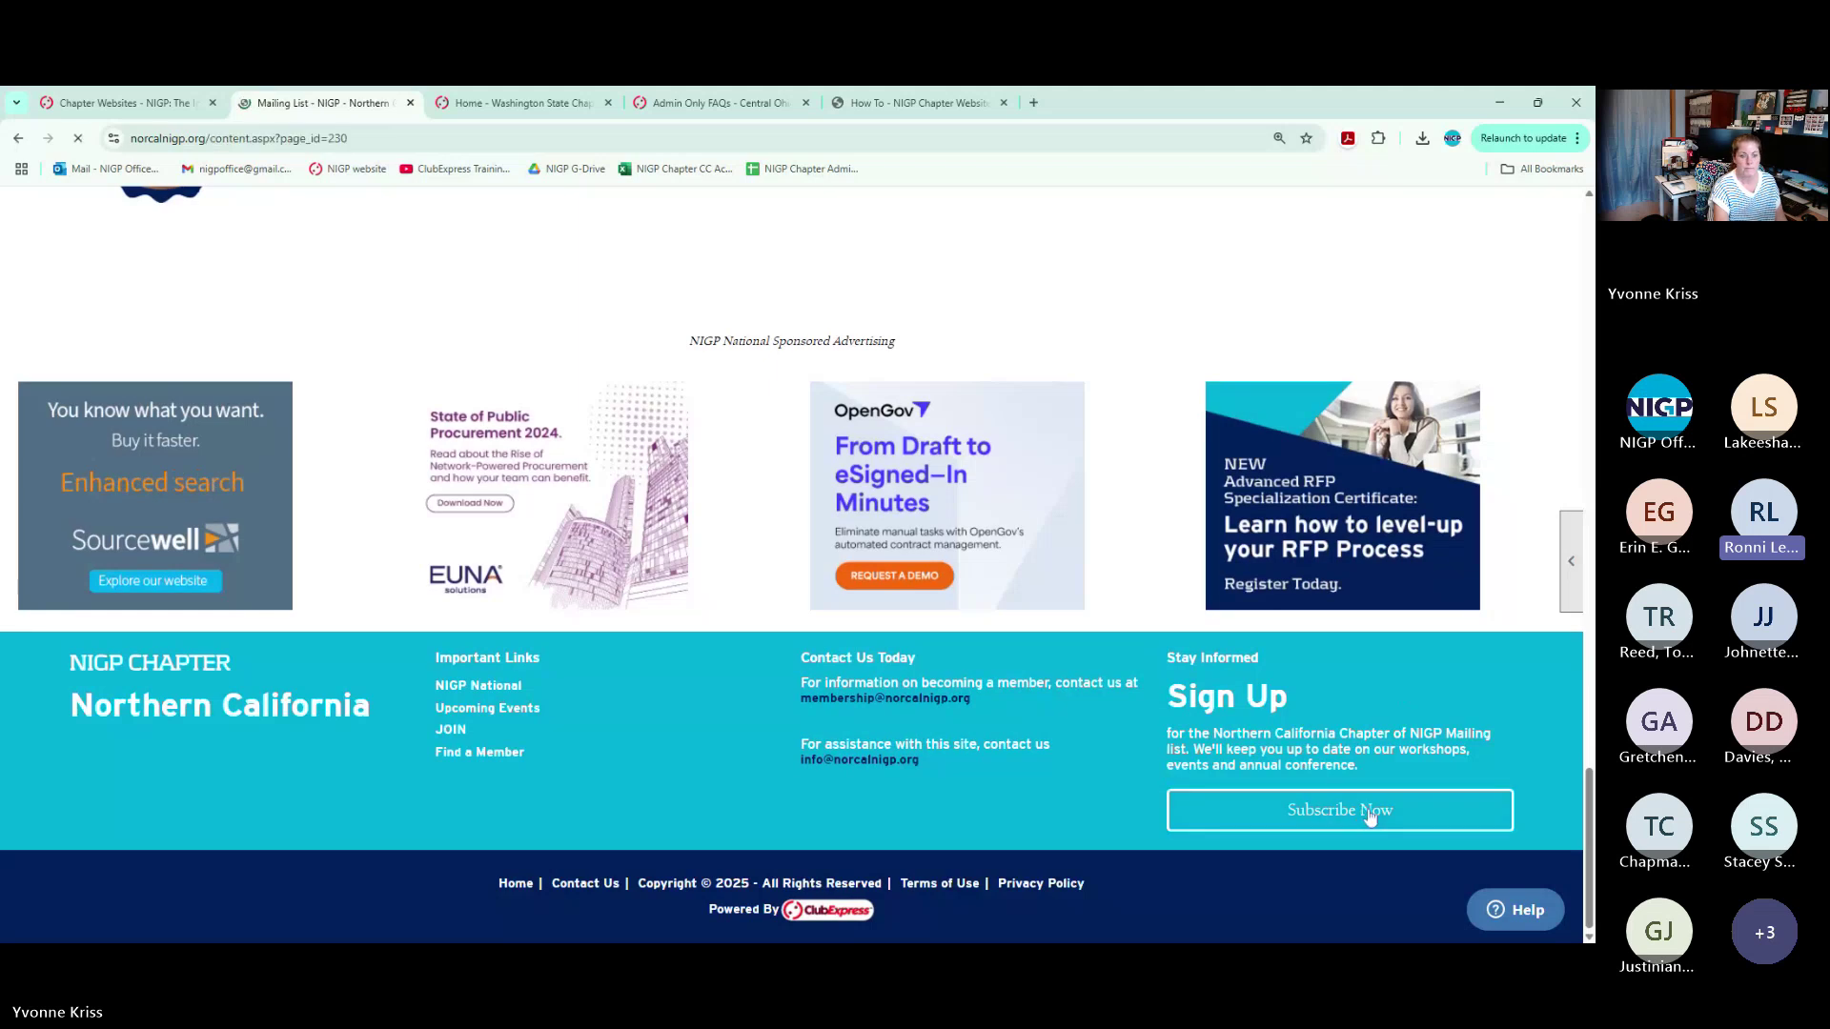
scroll(621, 536, "down", 3)
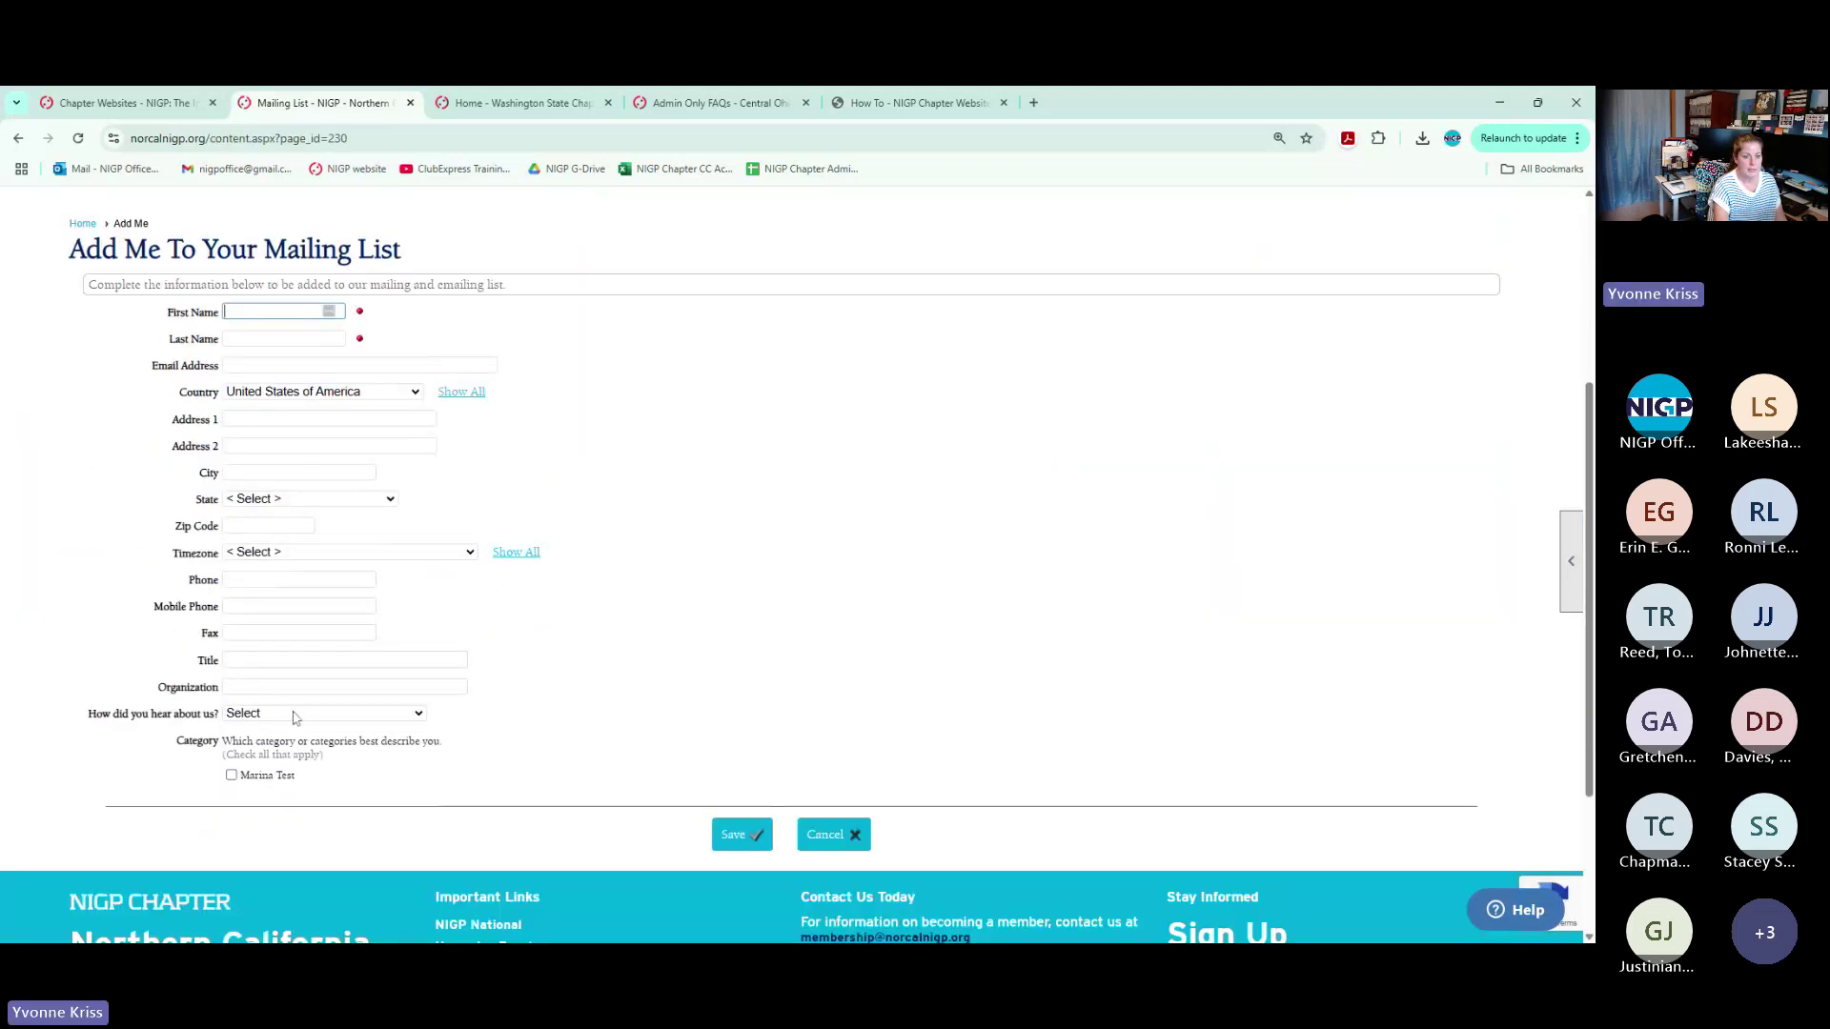
left_click(295, 715)
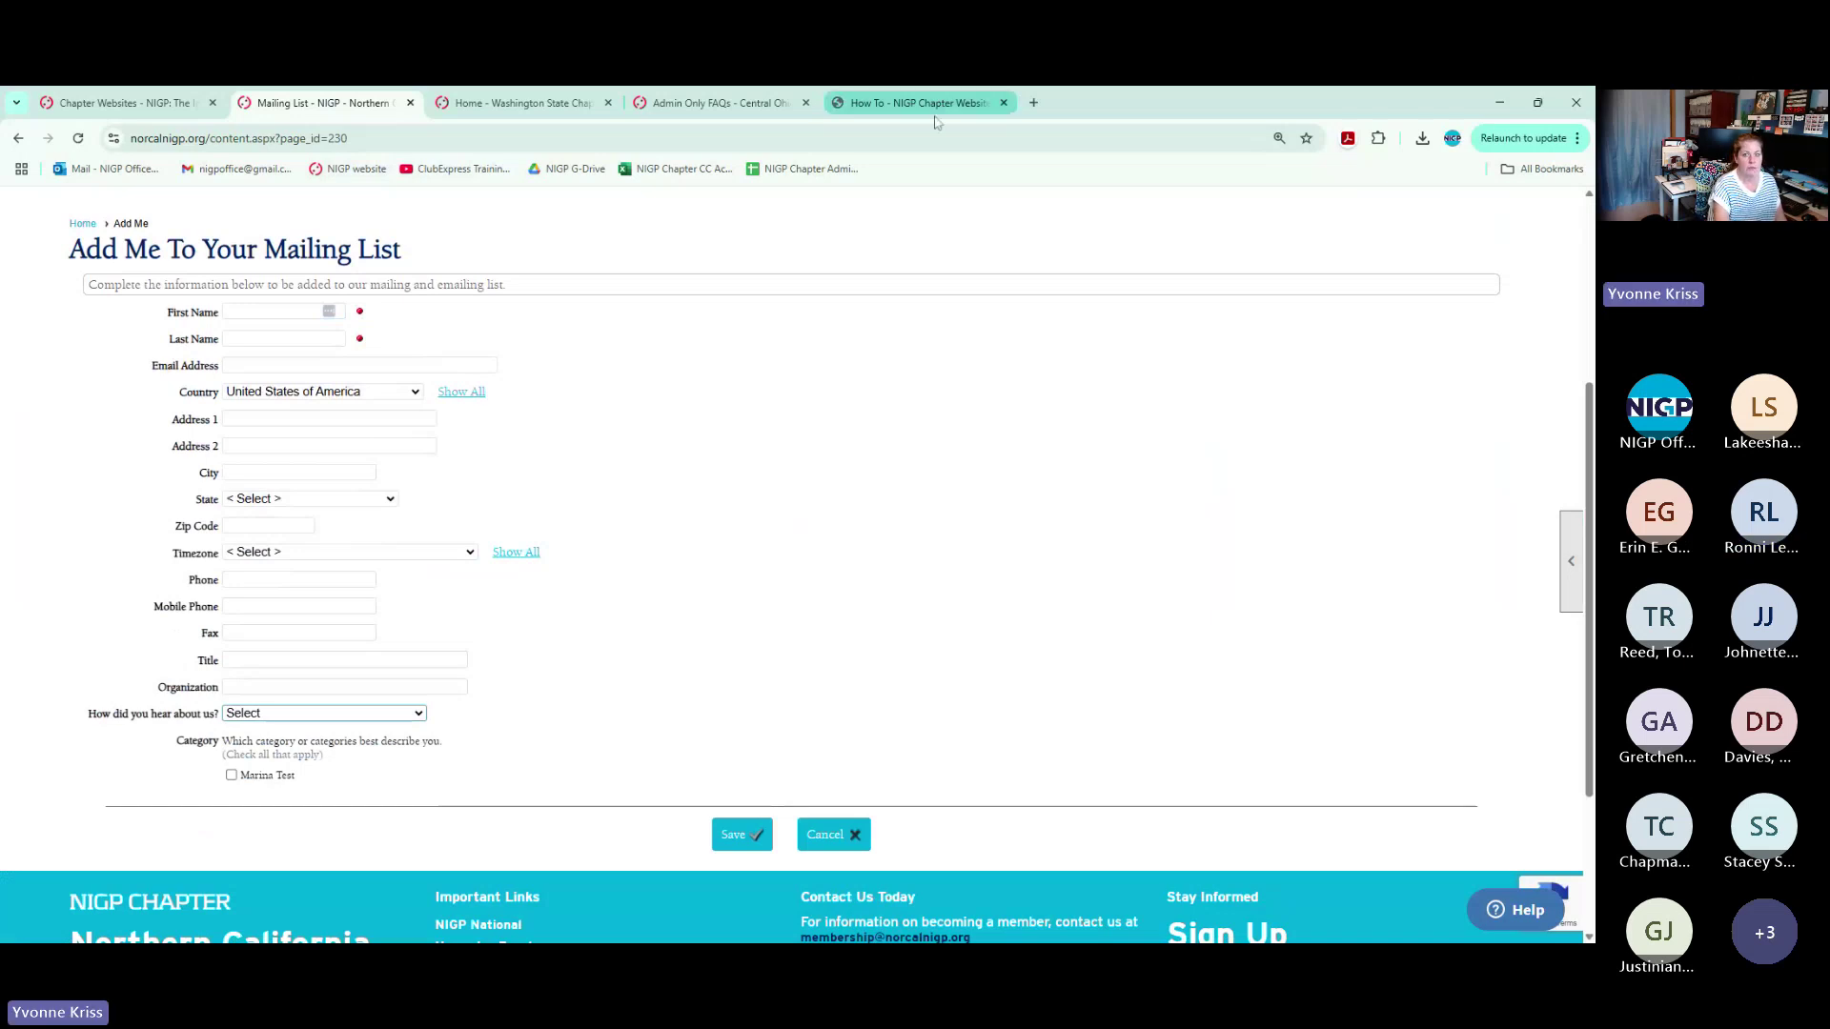
Look through the open tabs, then load nela-illinois.org in a new tab and highlight its Add Me header link
left_click(930, 105)
left_click(739, 107)
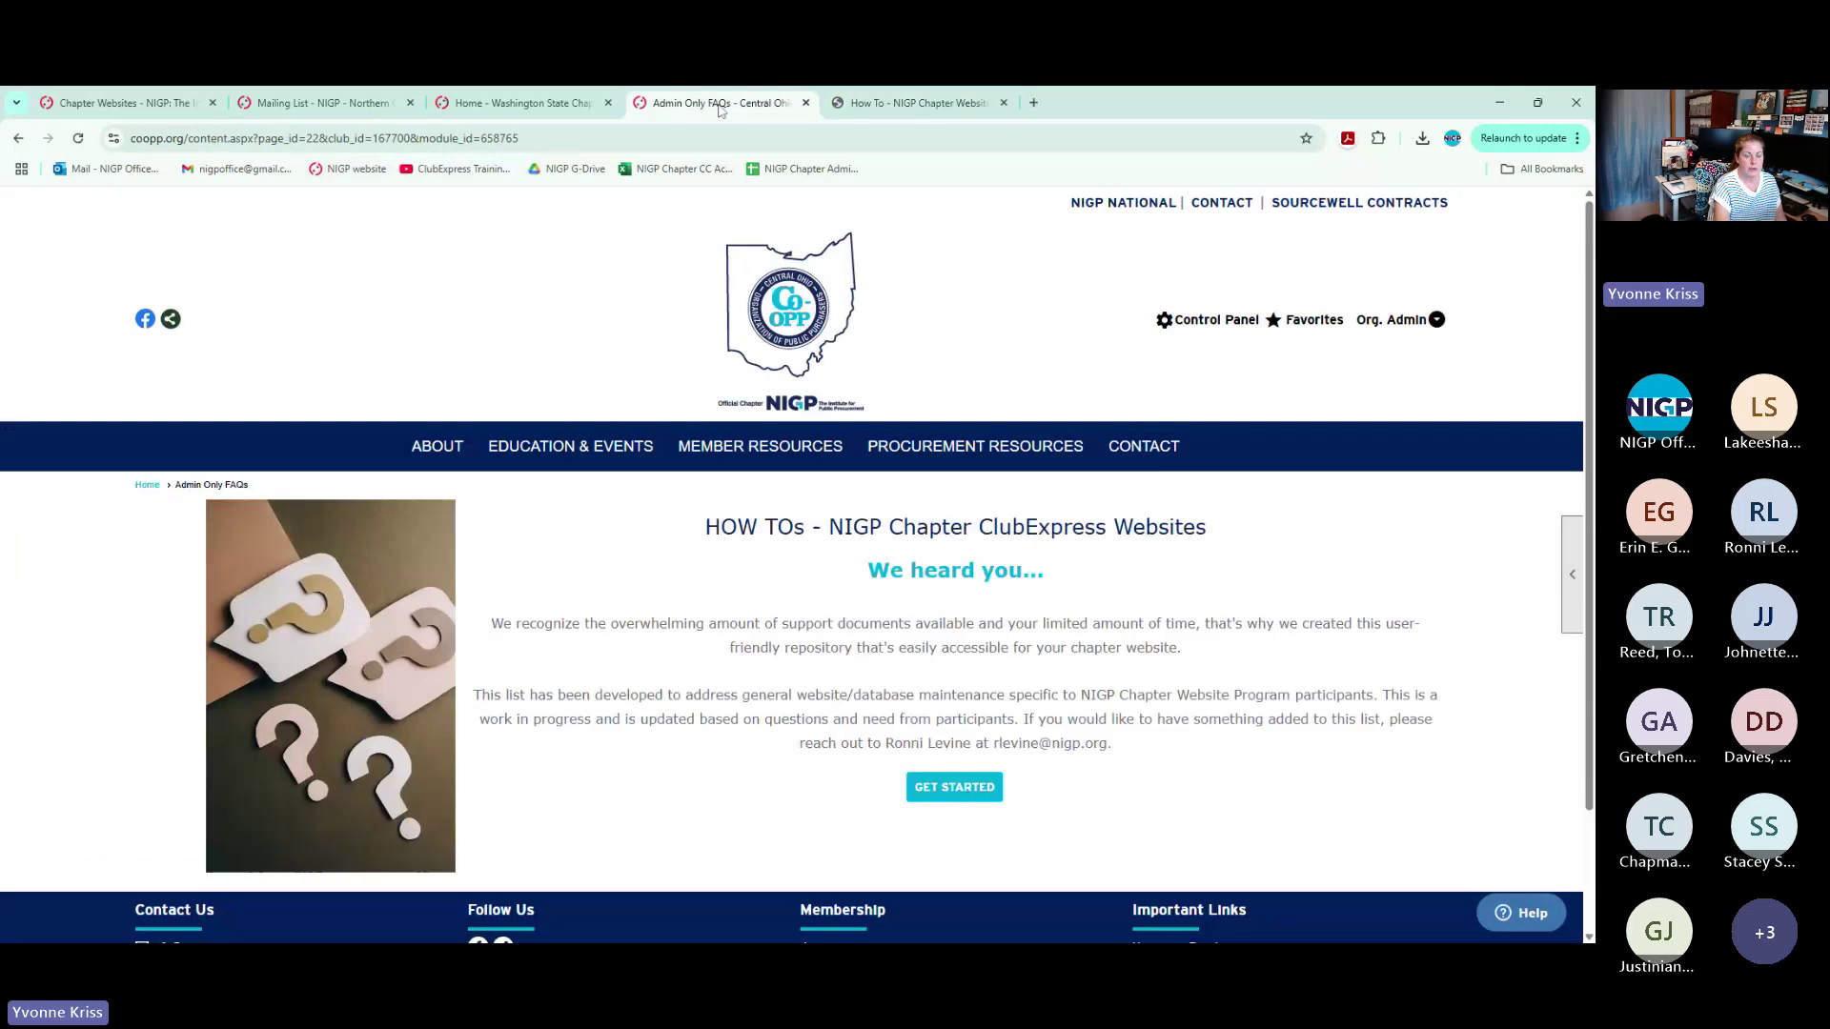
left_click(543, 107)
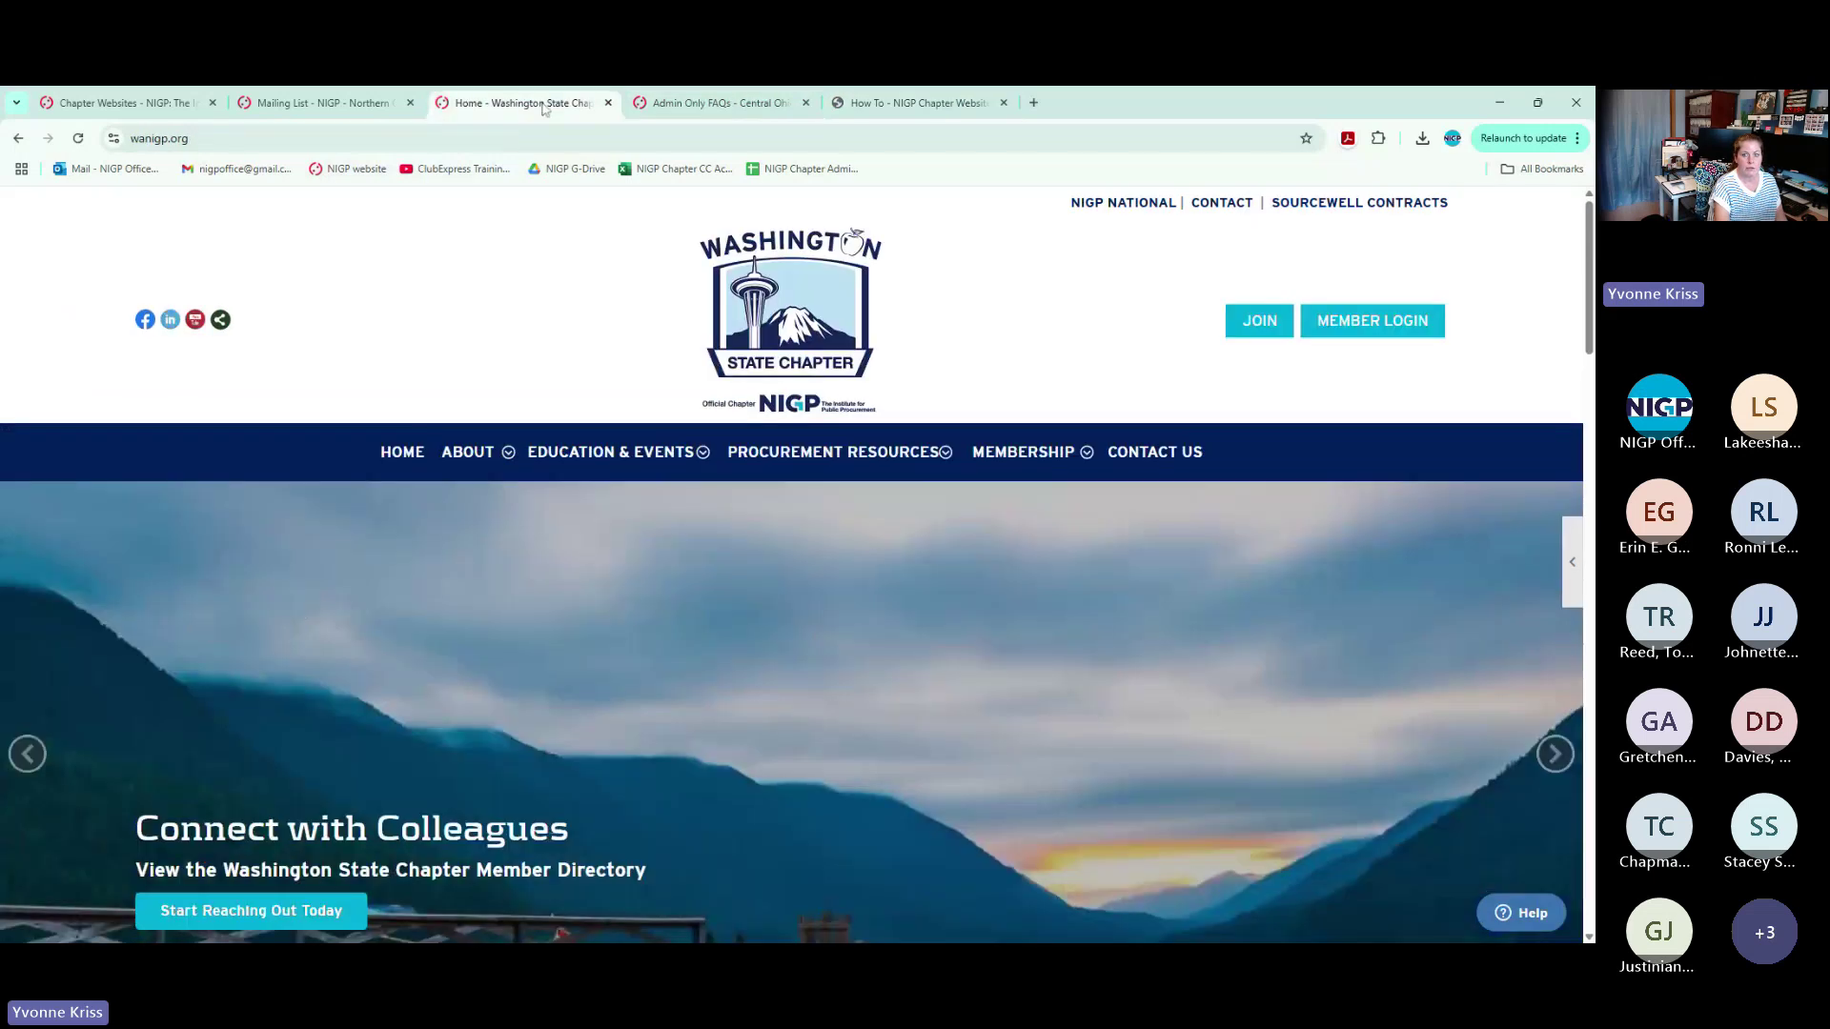
left_click(920, 105)
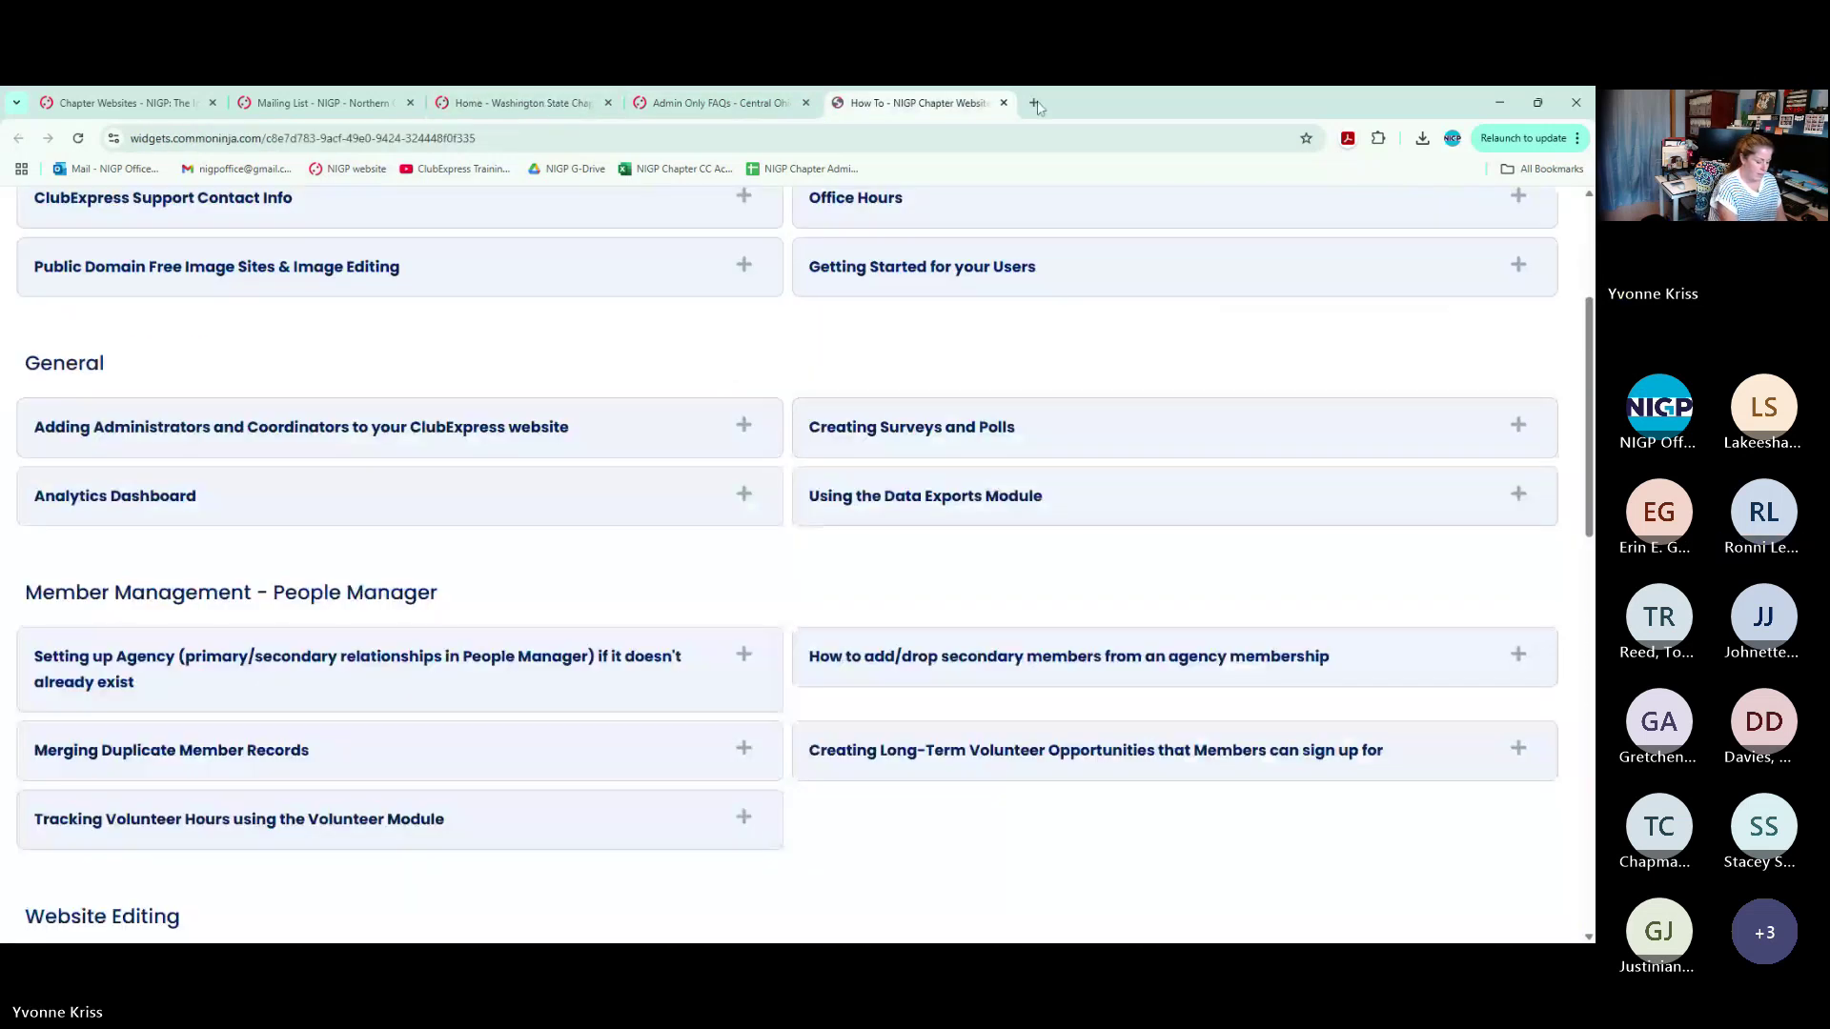
left_click(1035, 103)
type("nela-illinois.")
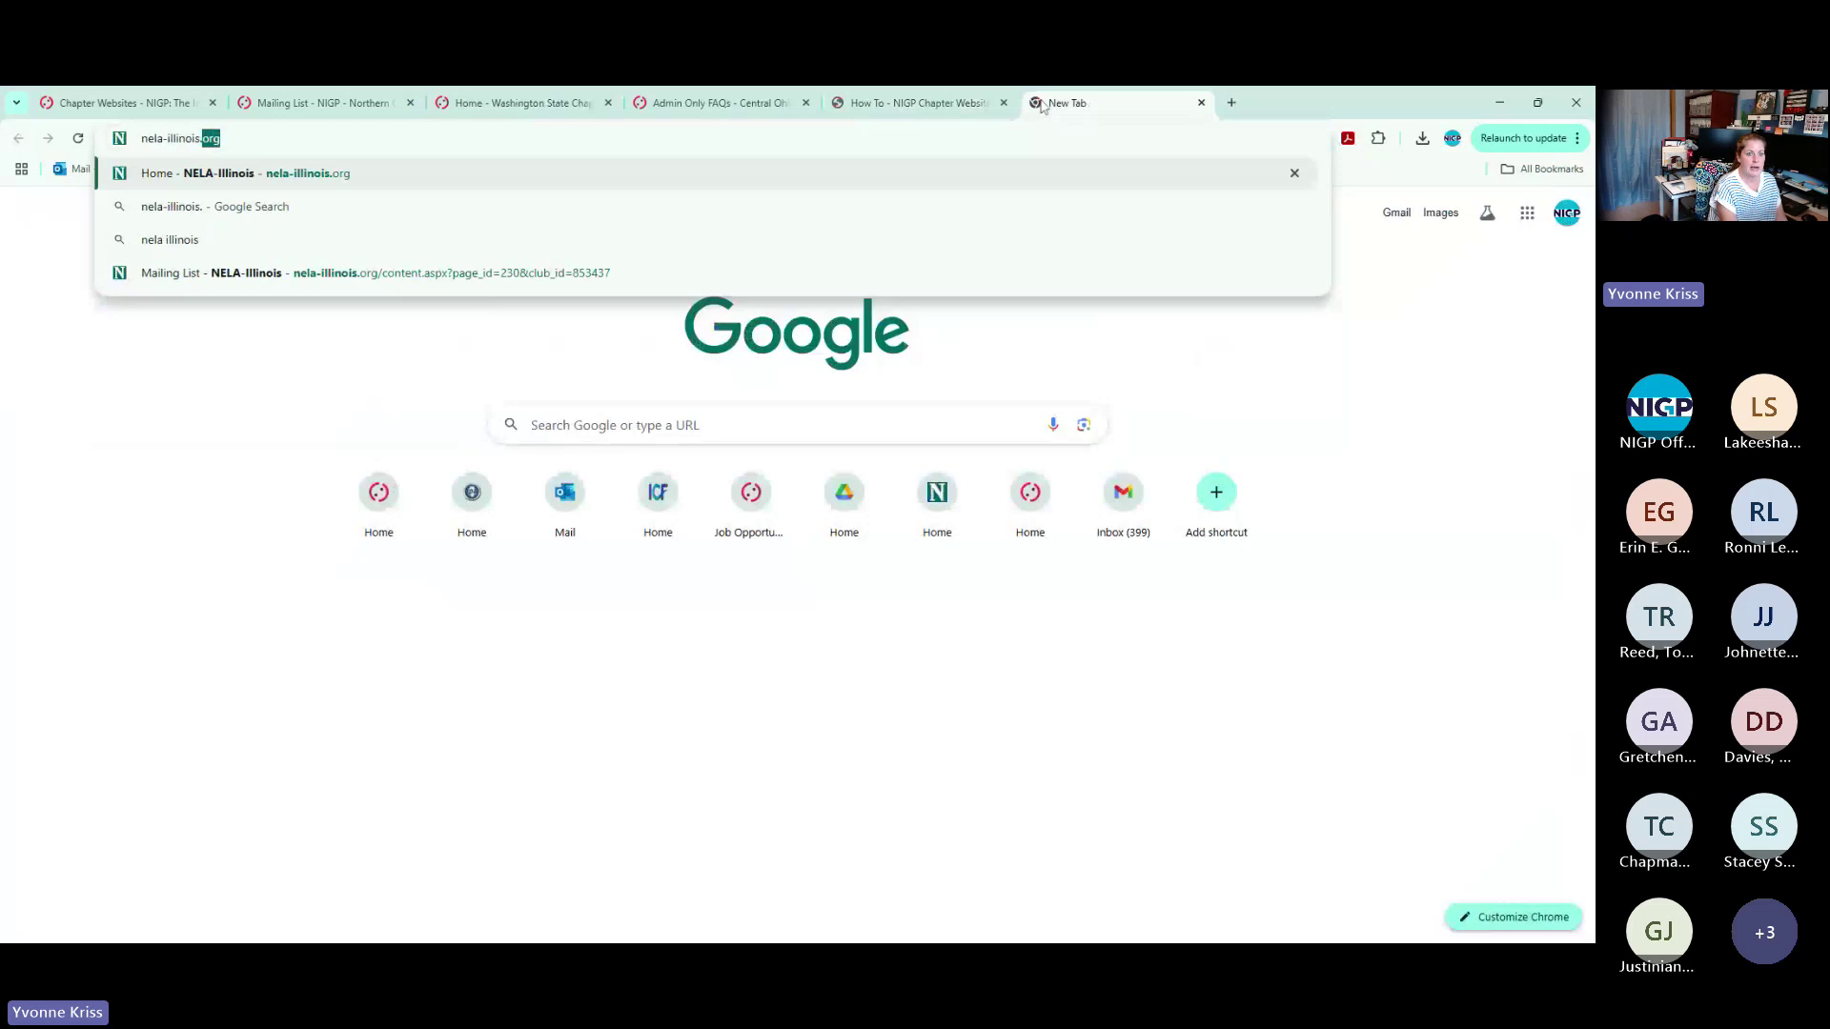
key("Return")
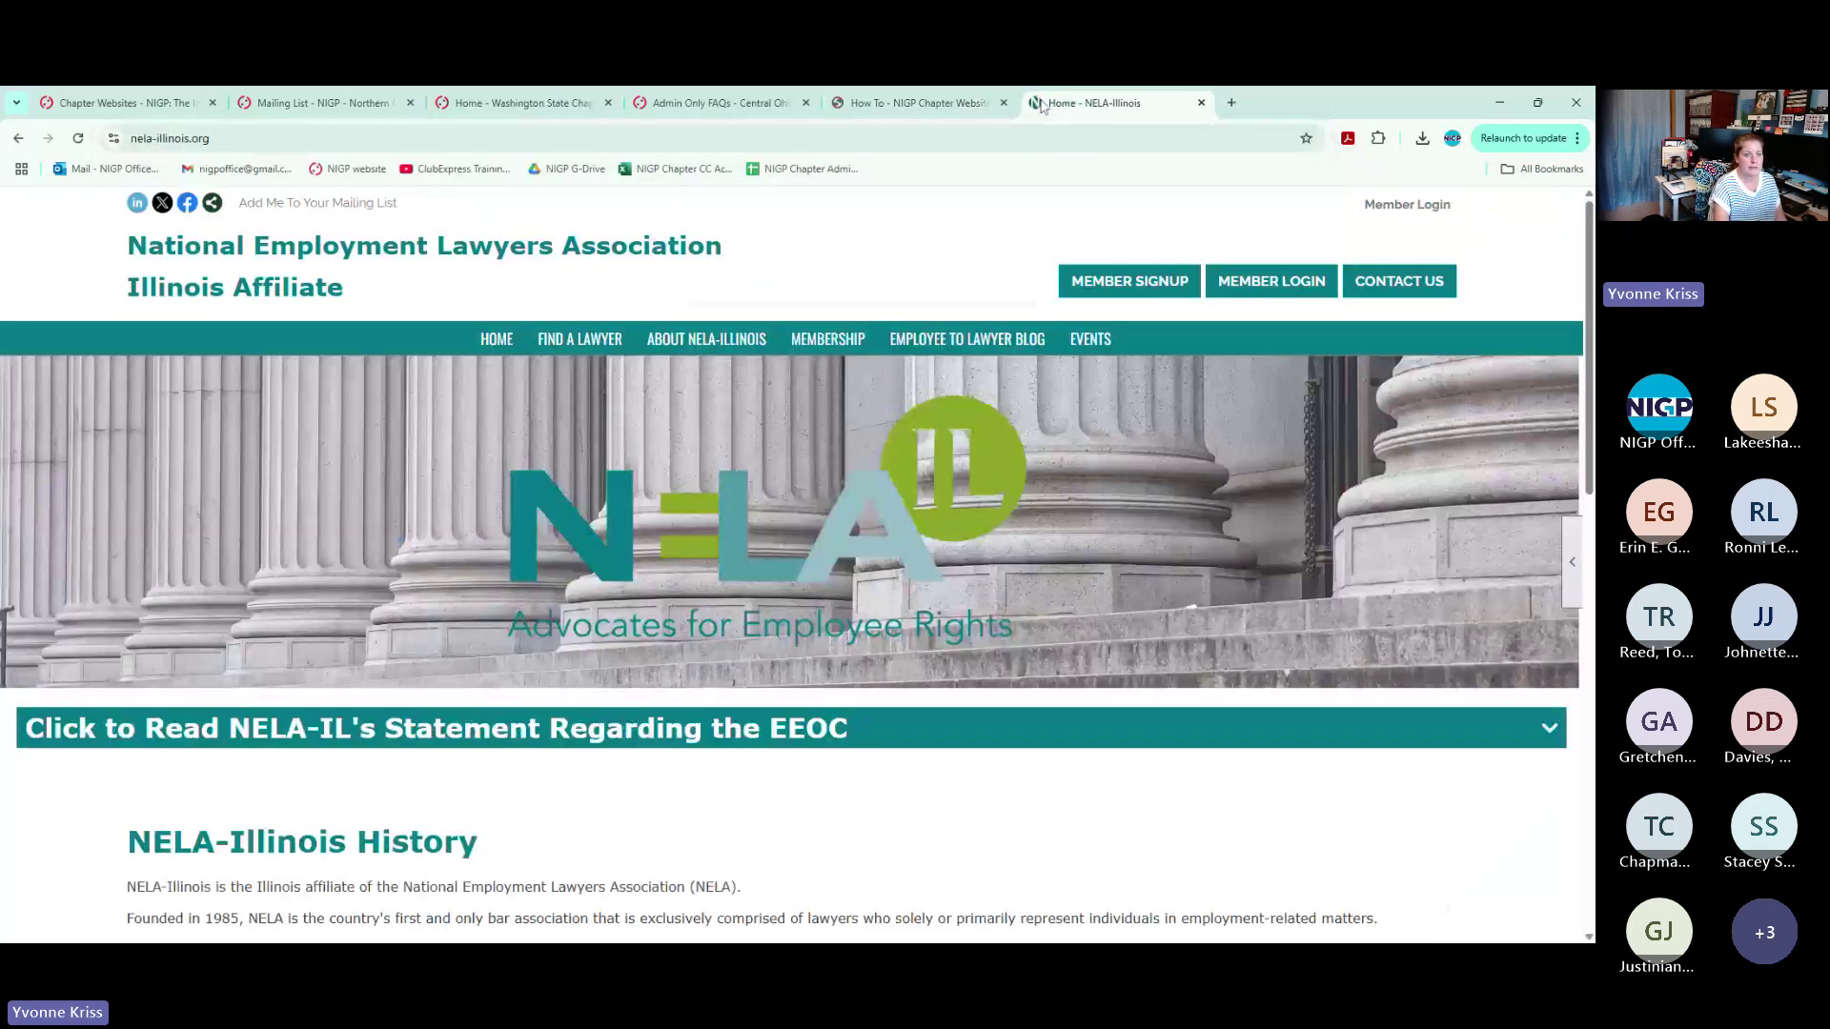
triple_click(413, 208)
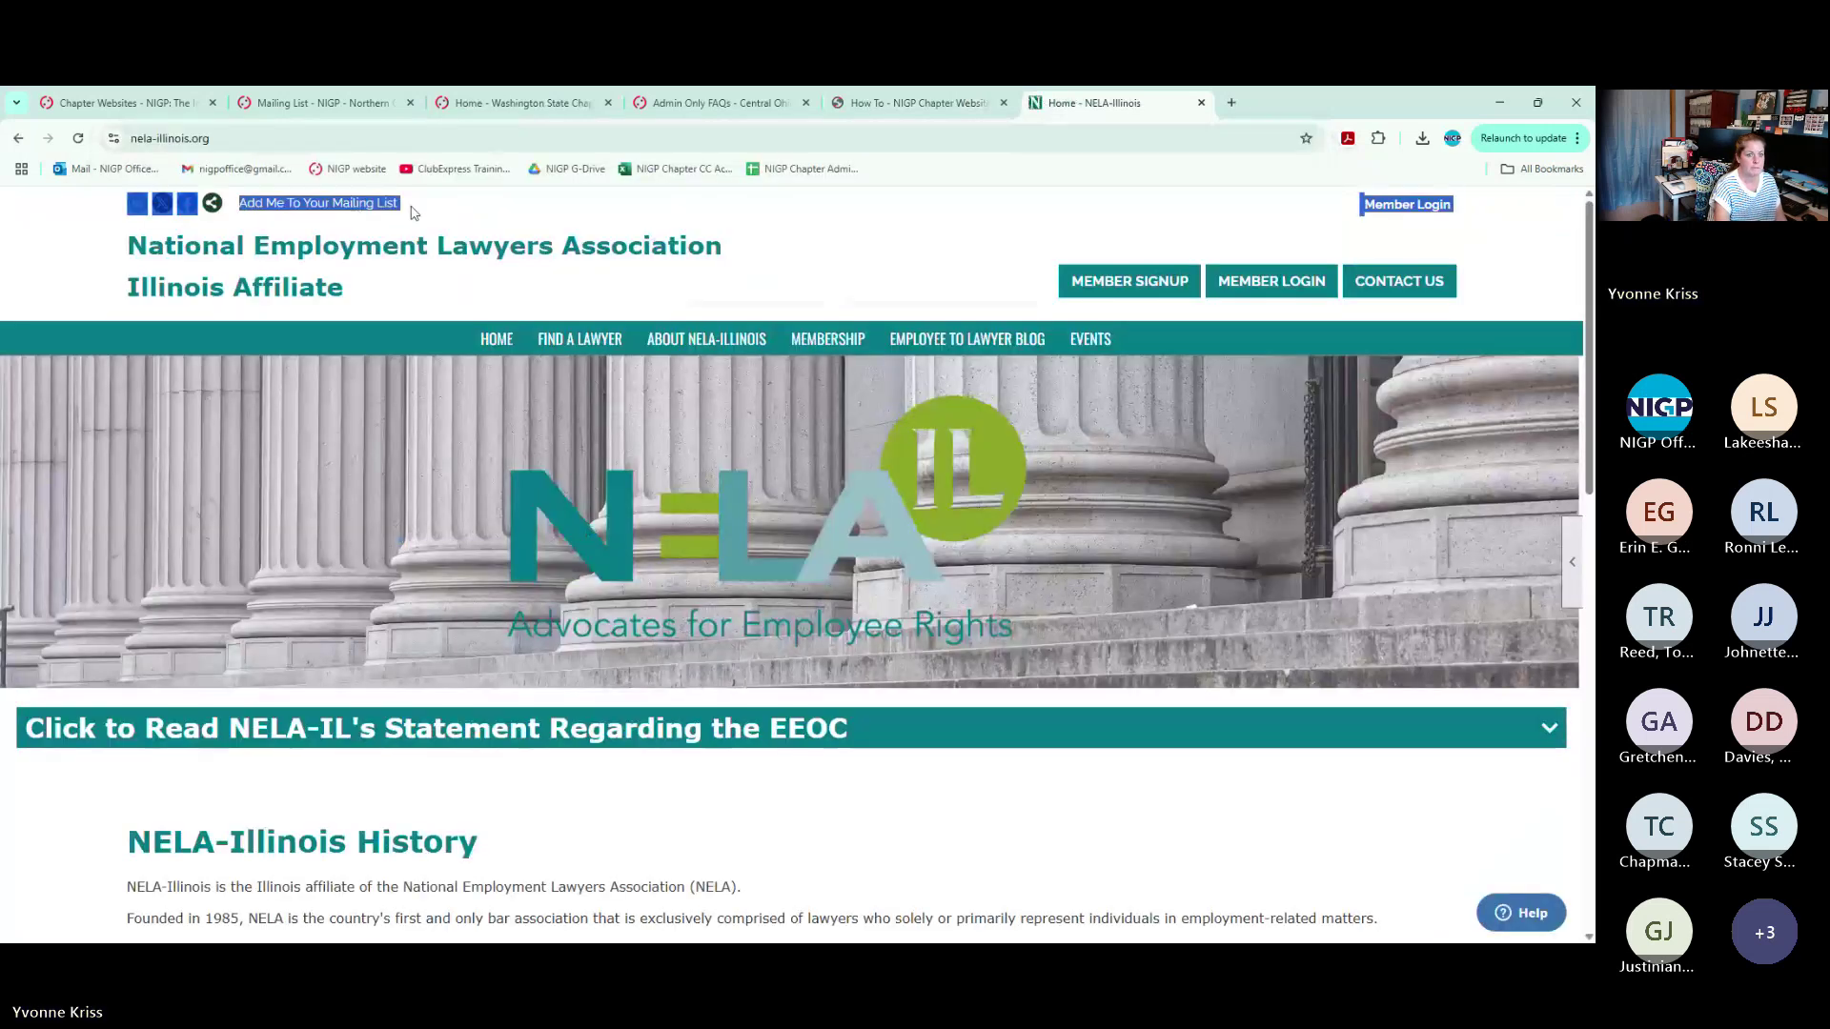
left_click(467, 229)
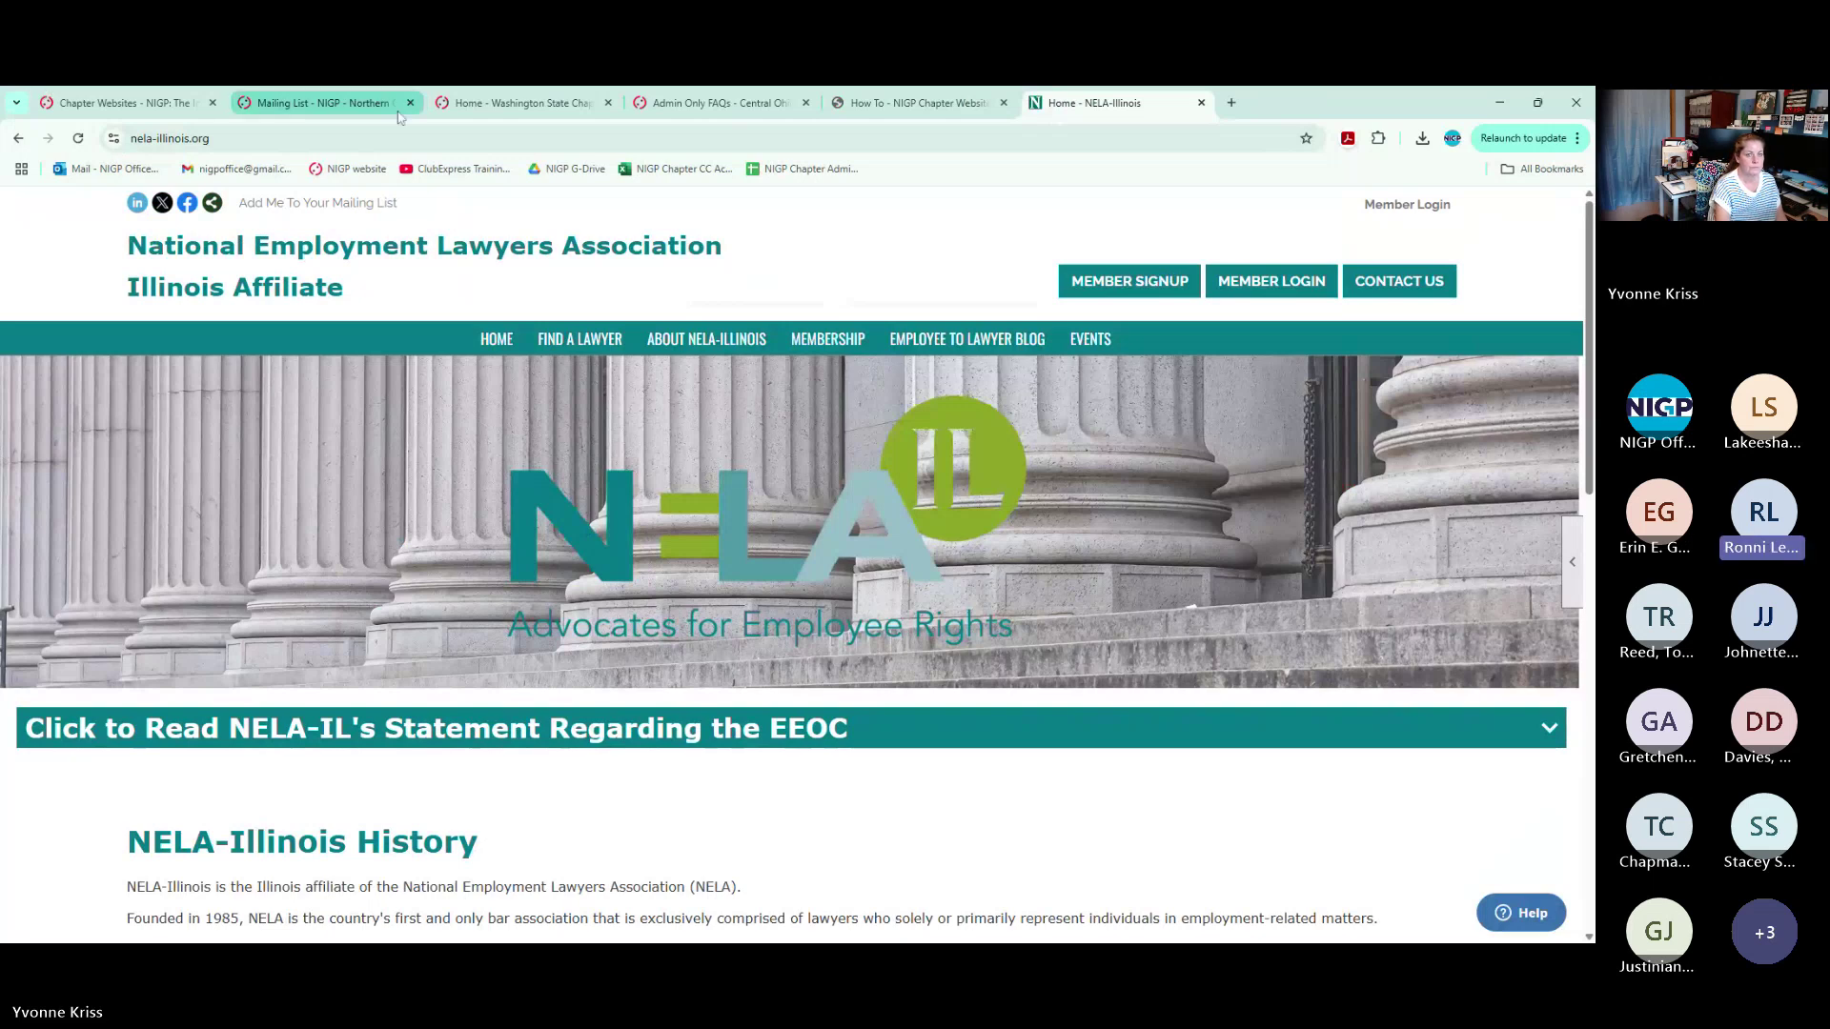
Close the NorCal mailing list, Washington State Chapter and NELA-Illinois tabs
left_click(324, 103)
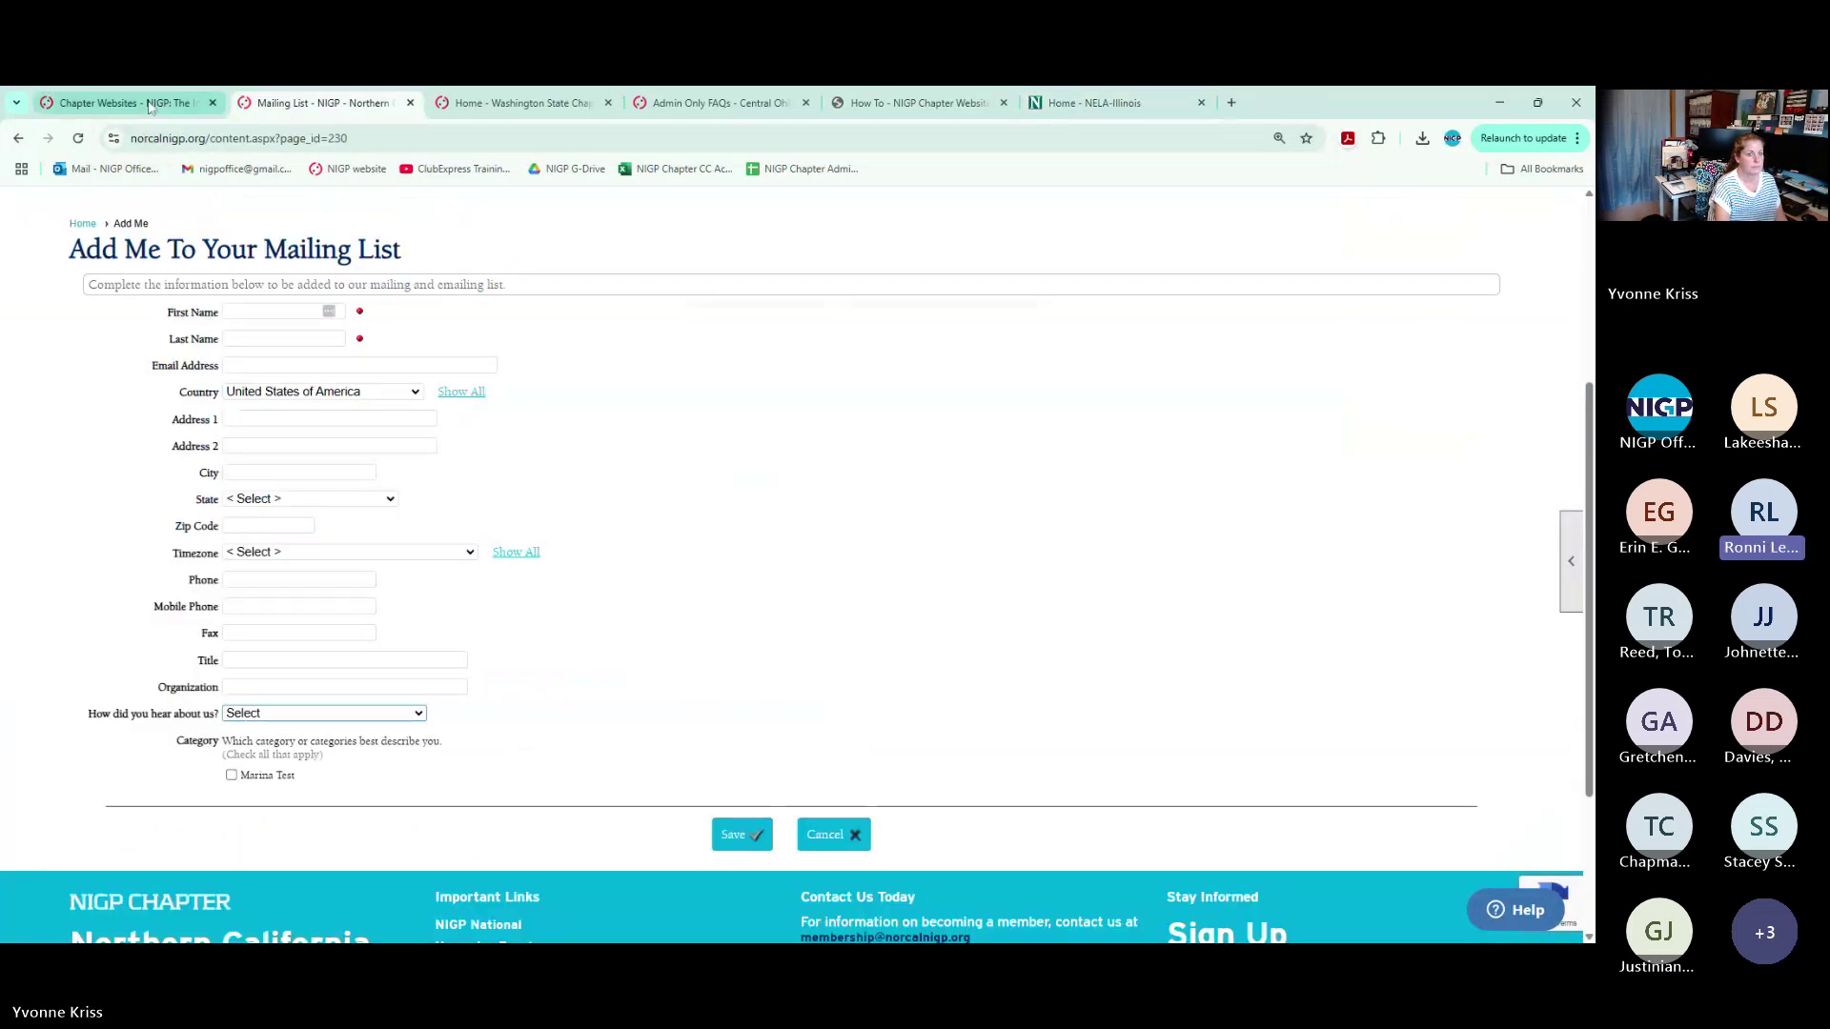
left_click(150, 107)
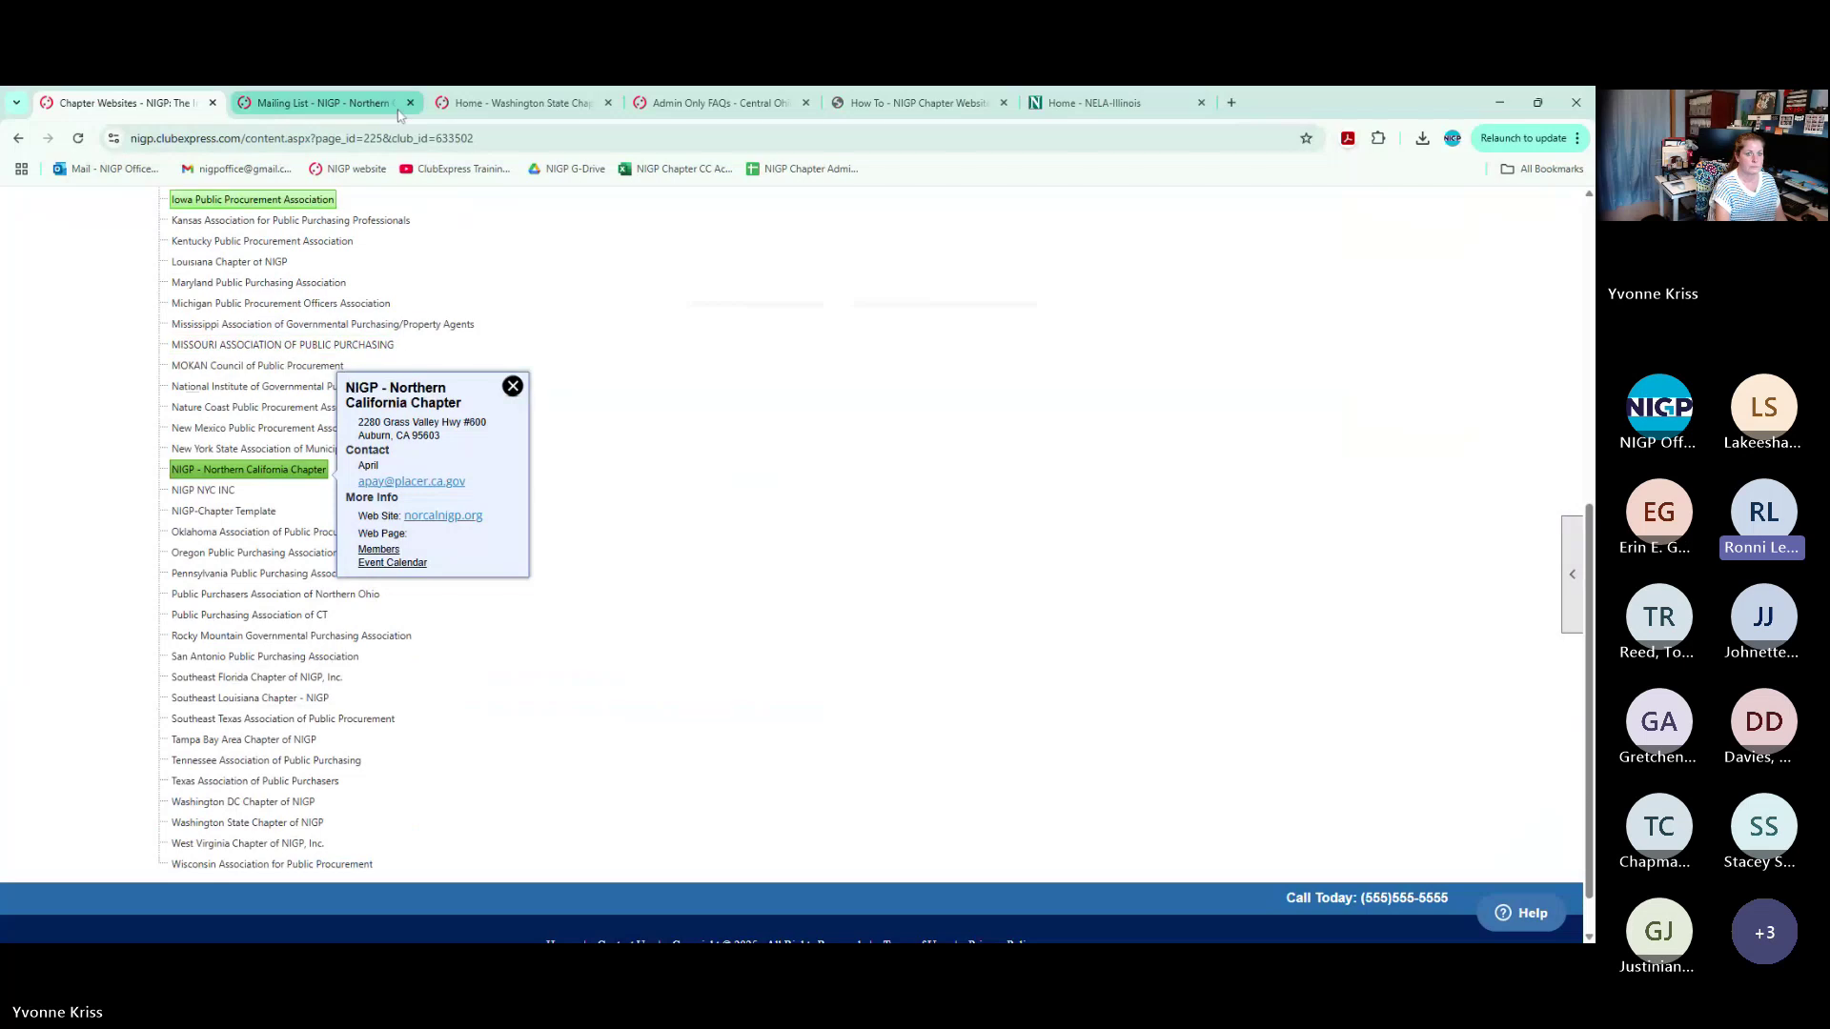
left_click(410, 103)
left_click(410, 103)
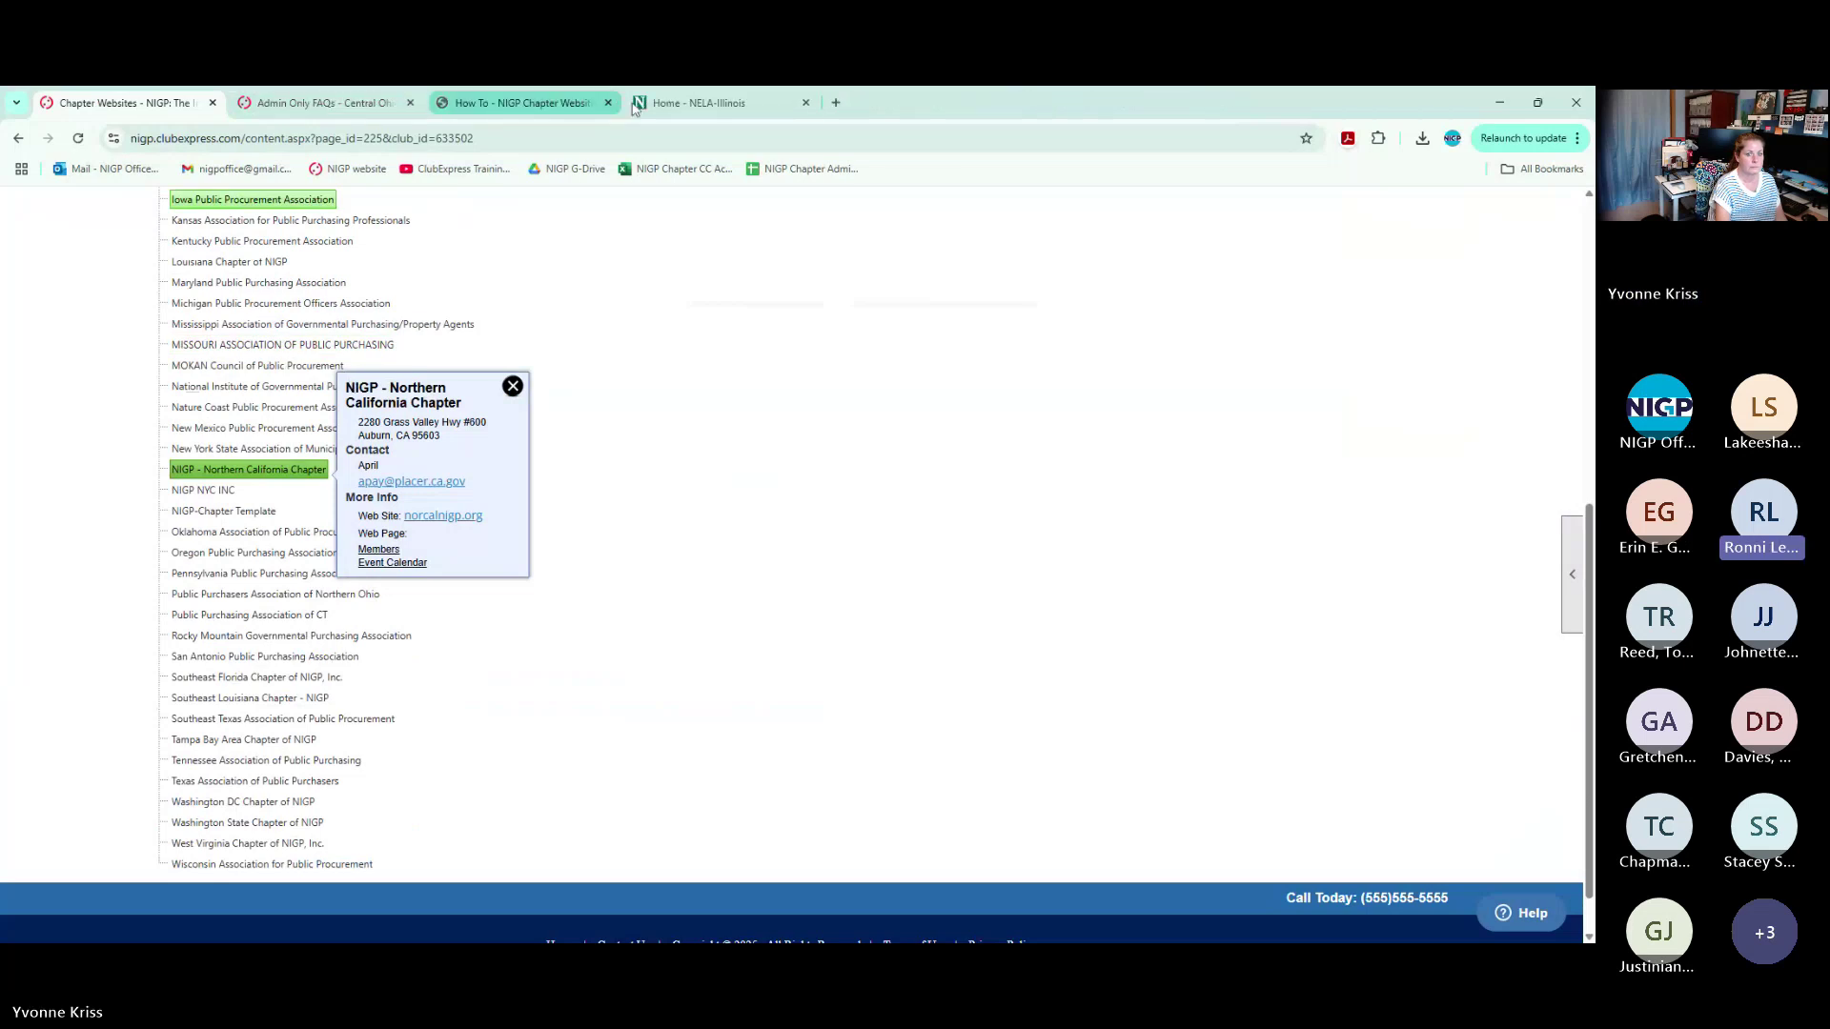
left_click(805, 102)
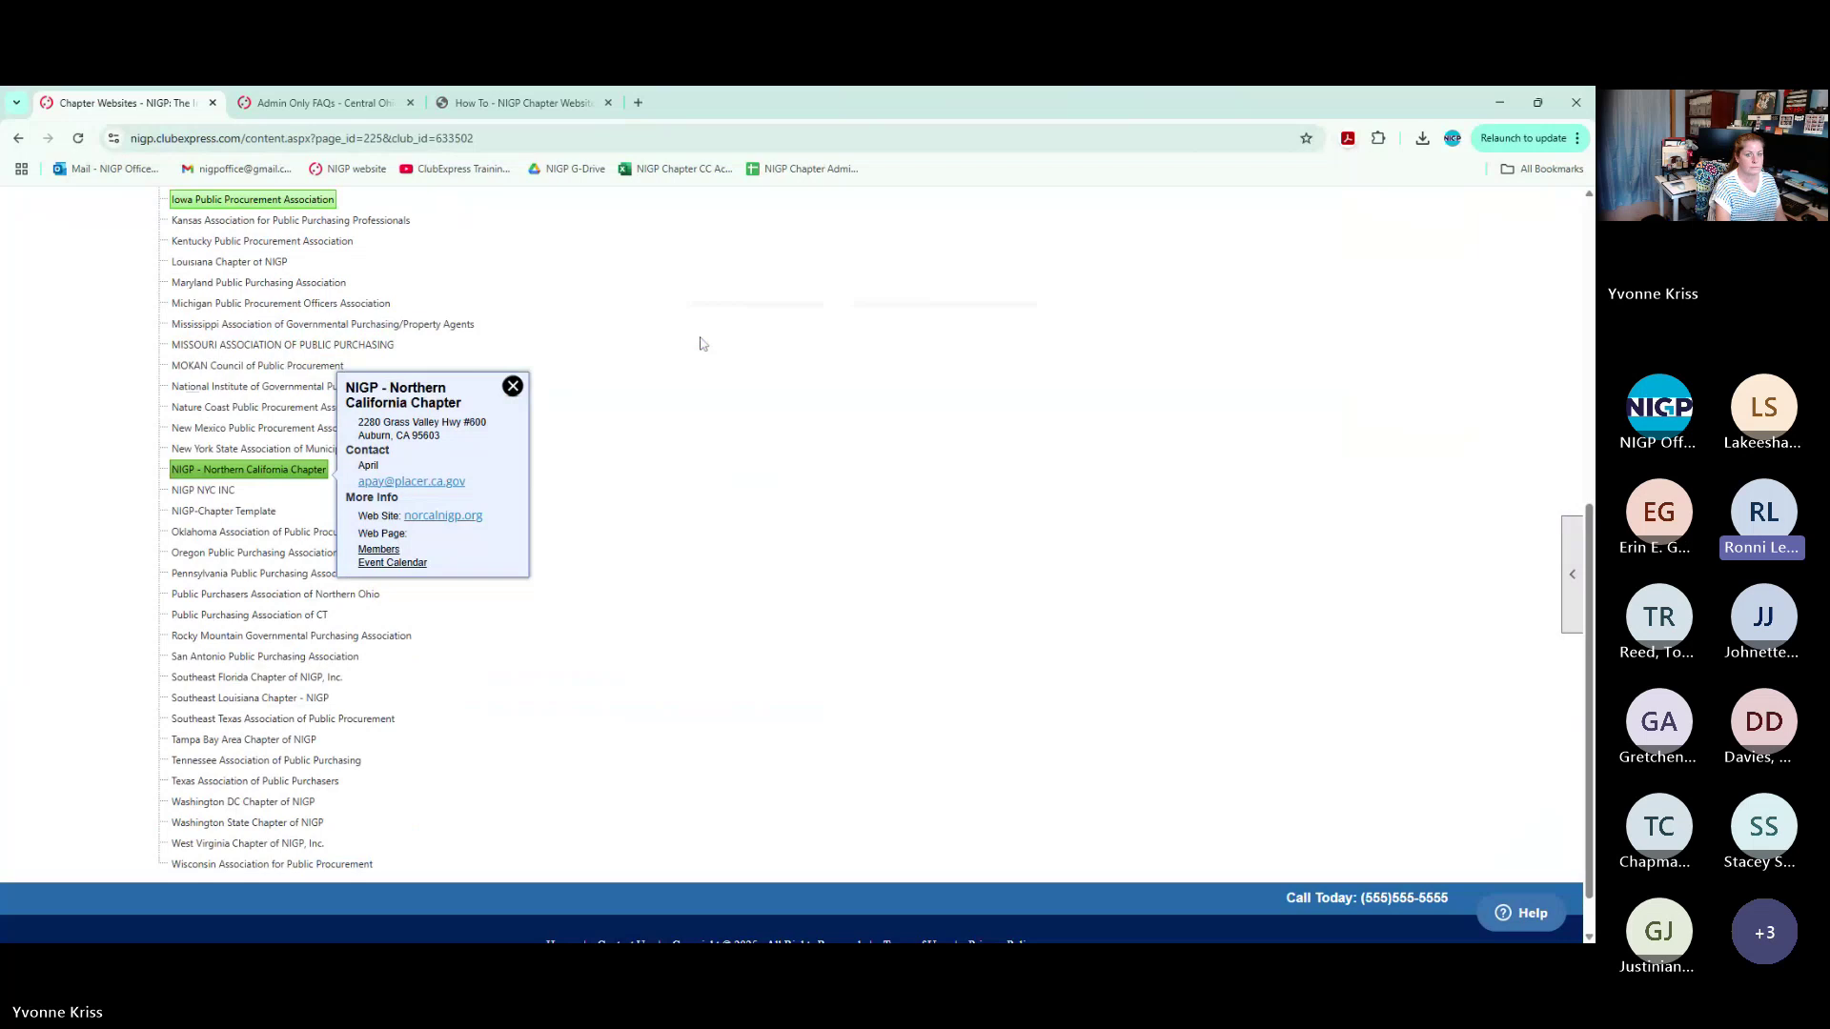